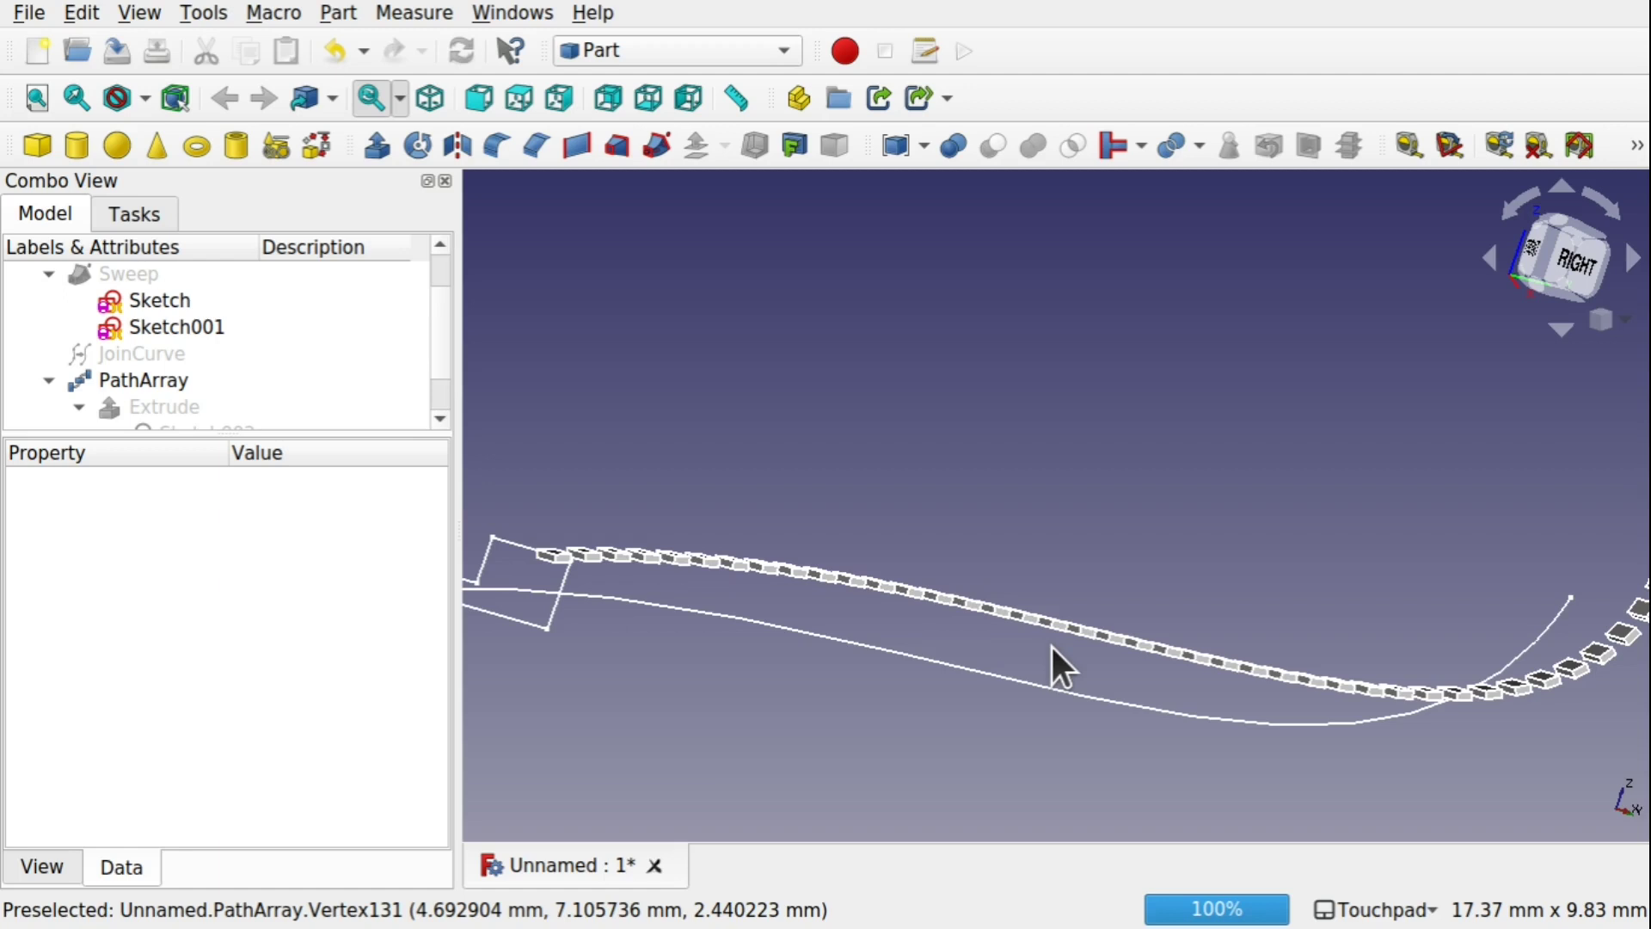
Show the hidden JoinCurve and JoinCurve001 and examine how the path array follows them
scroll(1051, 646, up, 5)
shift+drag(1121, 624, 1003, 622)
click(161, 354)
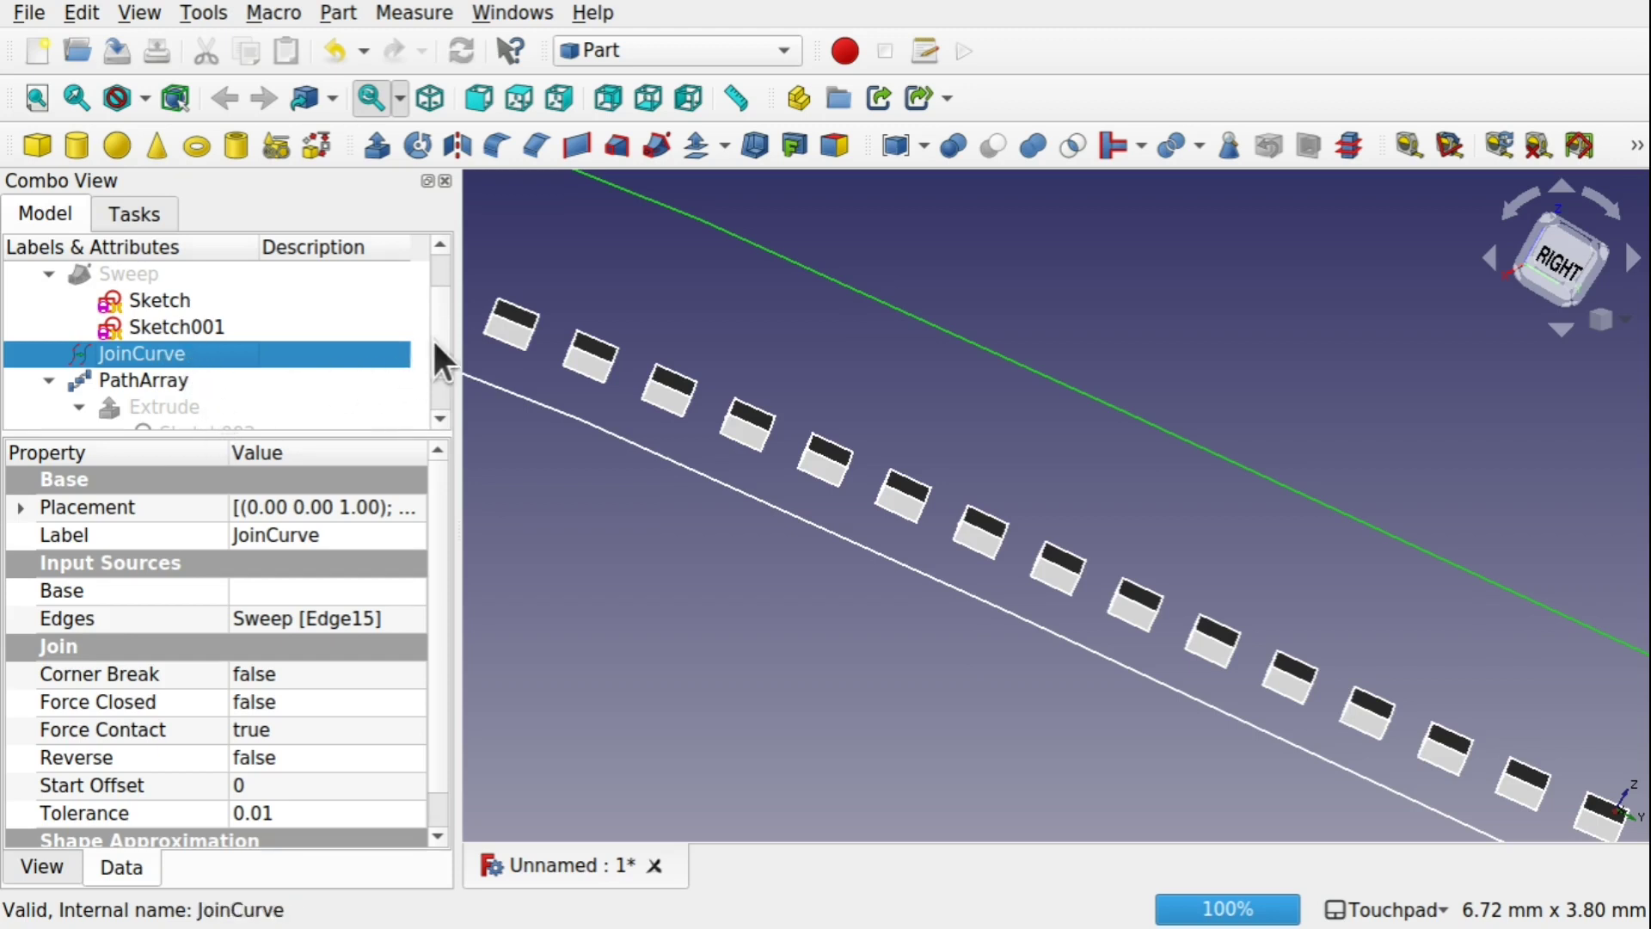
scroll(432, 387, down, 1)
click(184, 401)
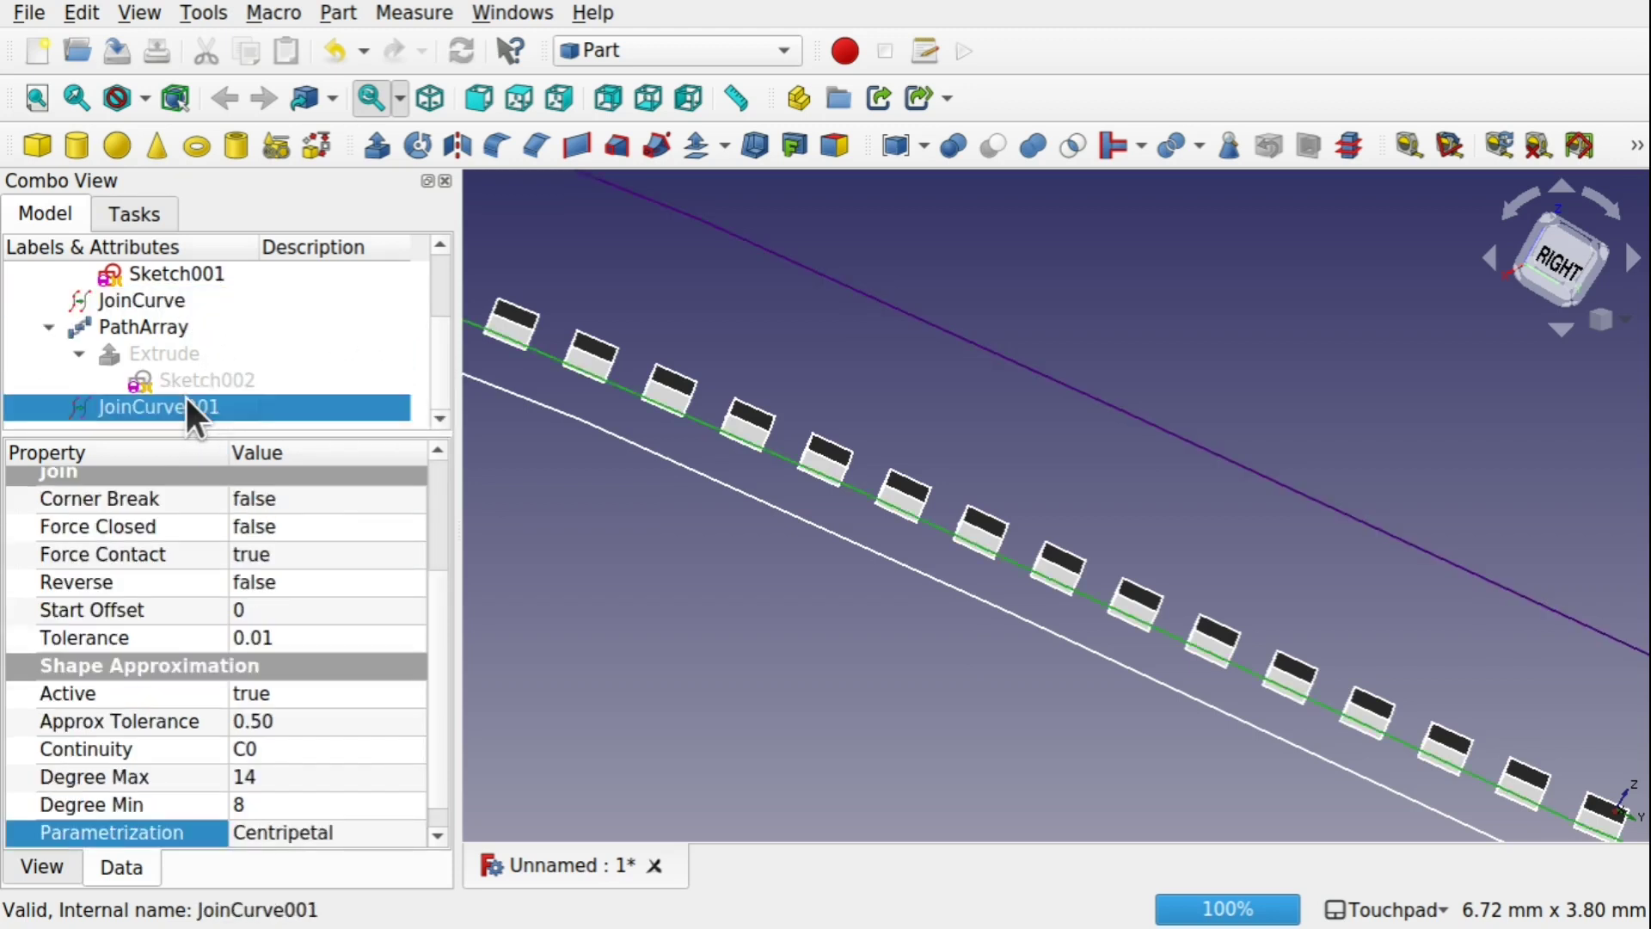
mouse_move(516, 430)
alt+mouse_down()
mouse_move(863, 486)
mouse_move(910, 553)
mouse_move(988, 516)
mouse_move(874, 513)
mouse_move(1014, 534)
mouse_move(951, 505)
mouse_move(1098, 483)
mouse_move(1052, 457)
mouse_move(791, 410)
mouse_move(817, 454)
mouse_move(508, 428)
alt+mouse_up()
shift+drag(1393, 516, 1131, 514)
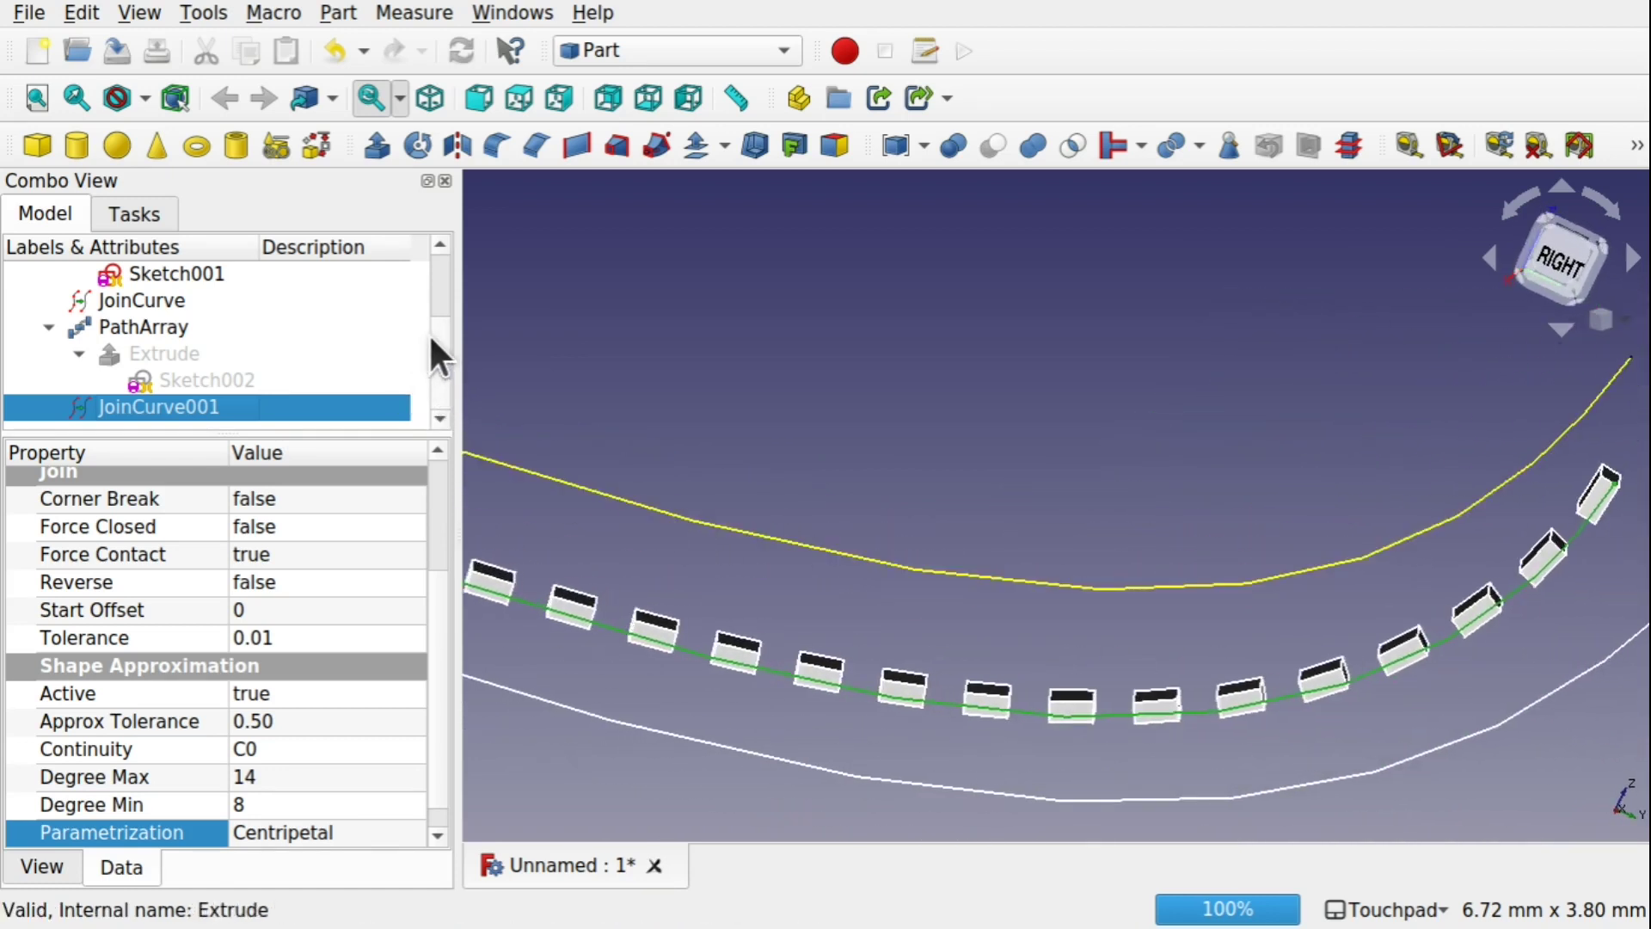
Show the hidden Sweep body and view it together with the path array along its edge
drag(436, 344, 433, 289)
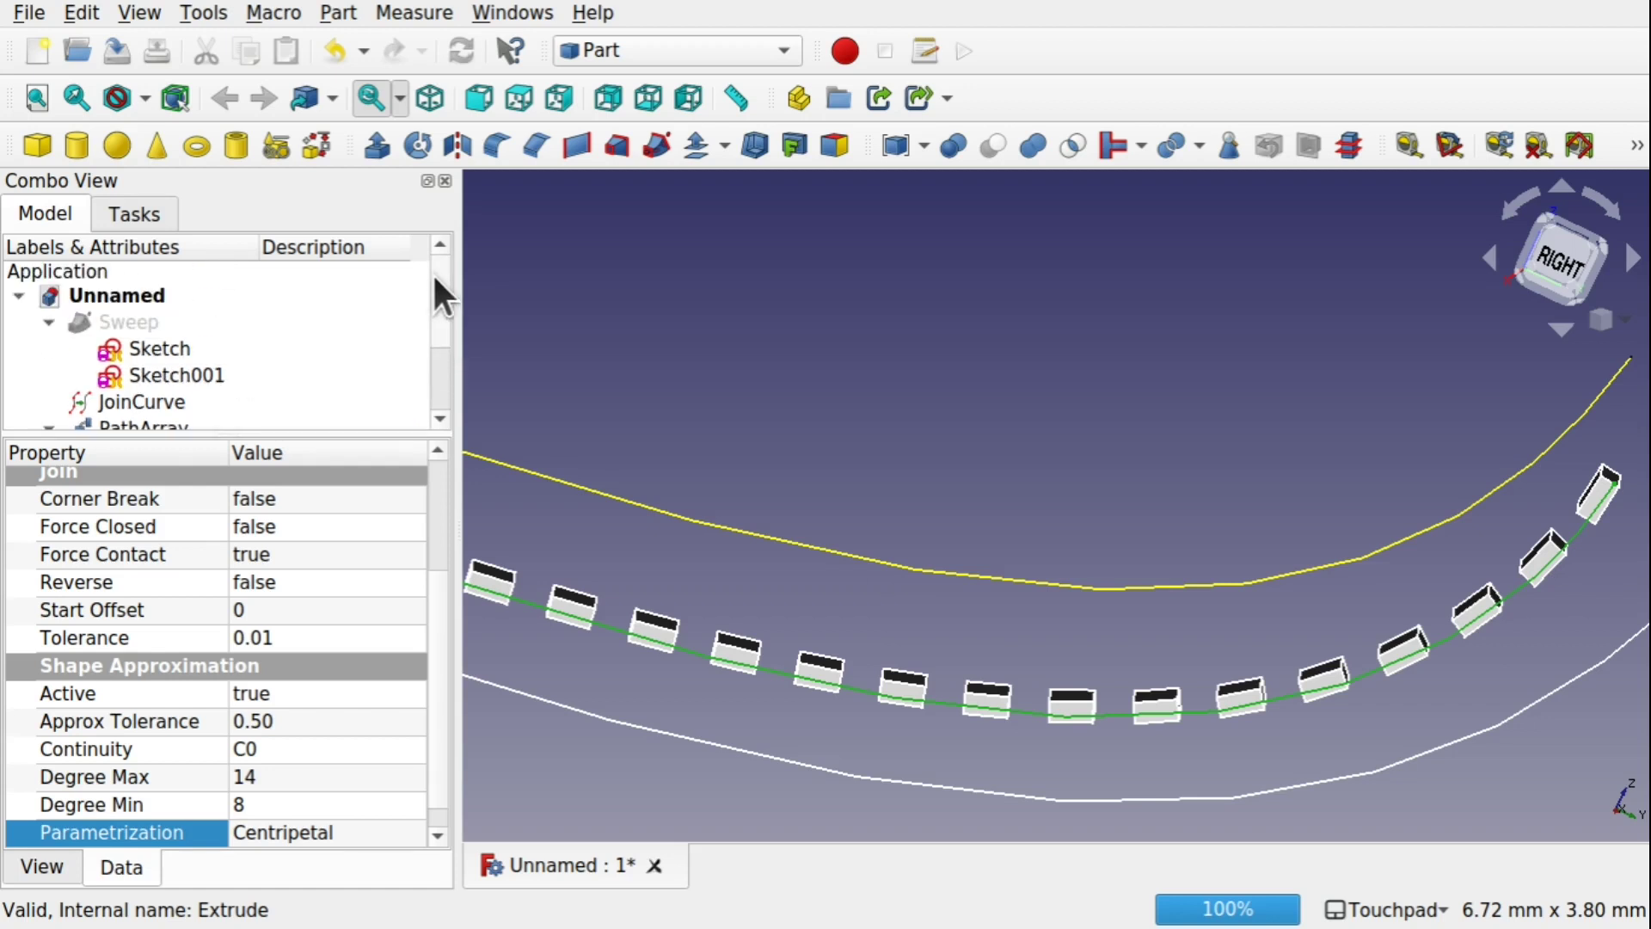
click(138, 302)
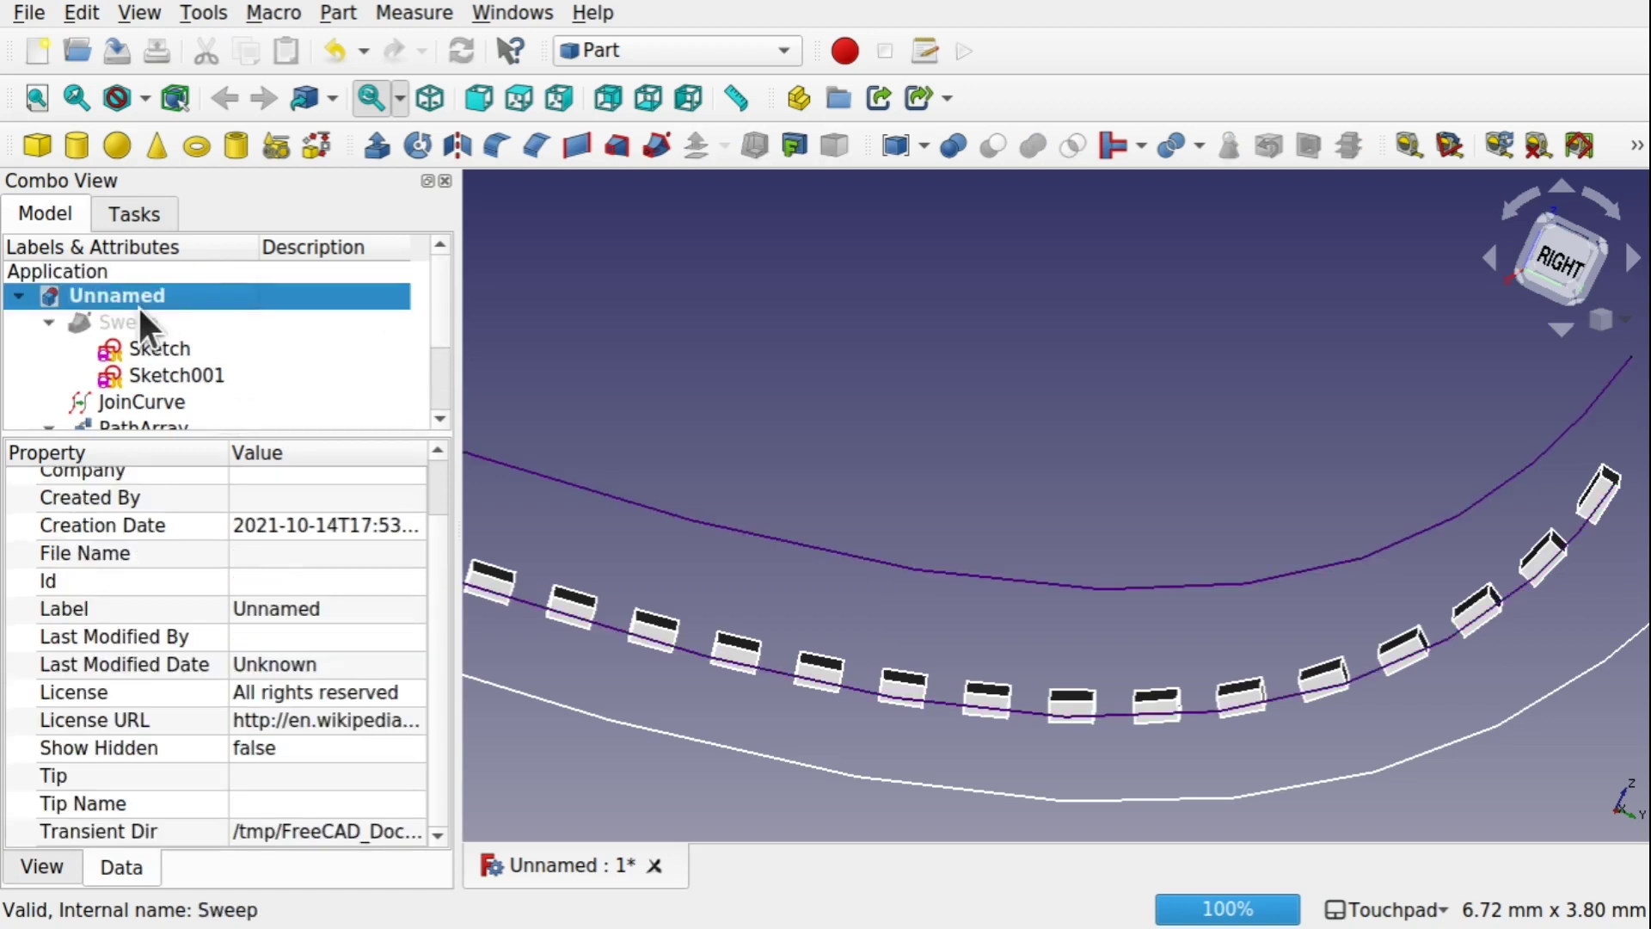
click(141, 318)
shift+drag(1045, 488, 1016, 530)
scroll(1016, 530, down, 6)
middle_drag(1015, 530, 1080, 560)
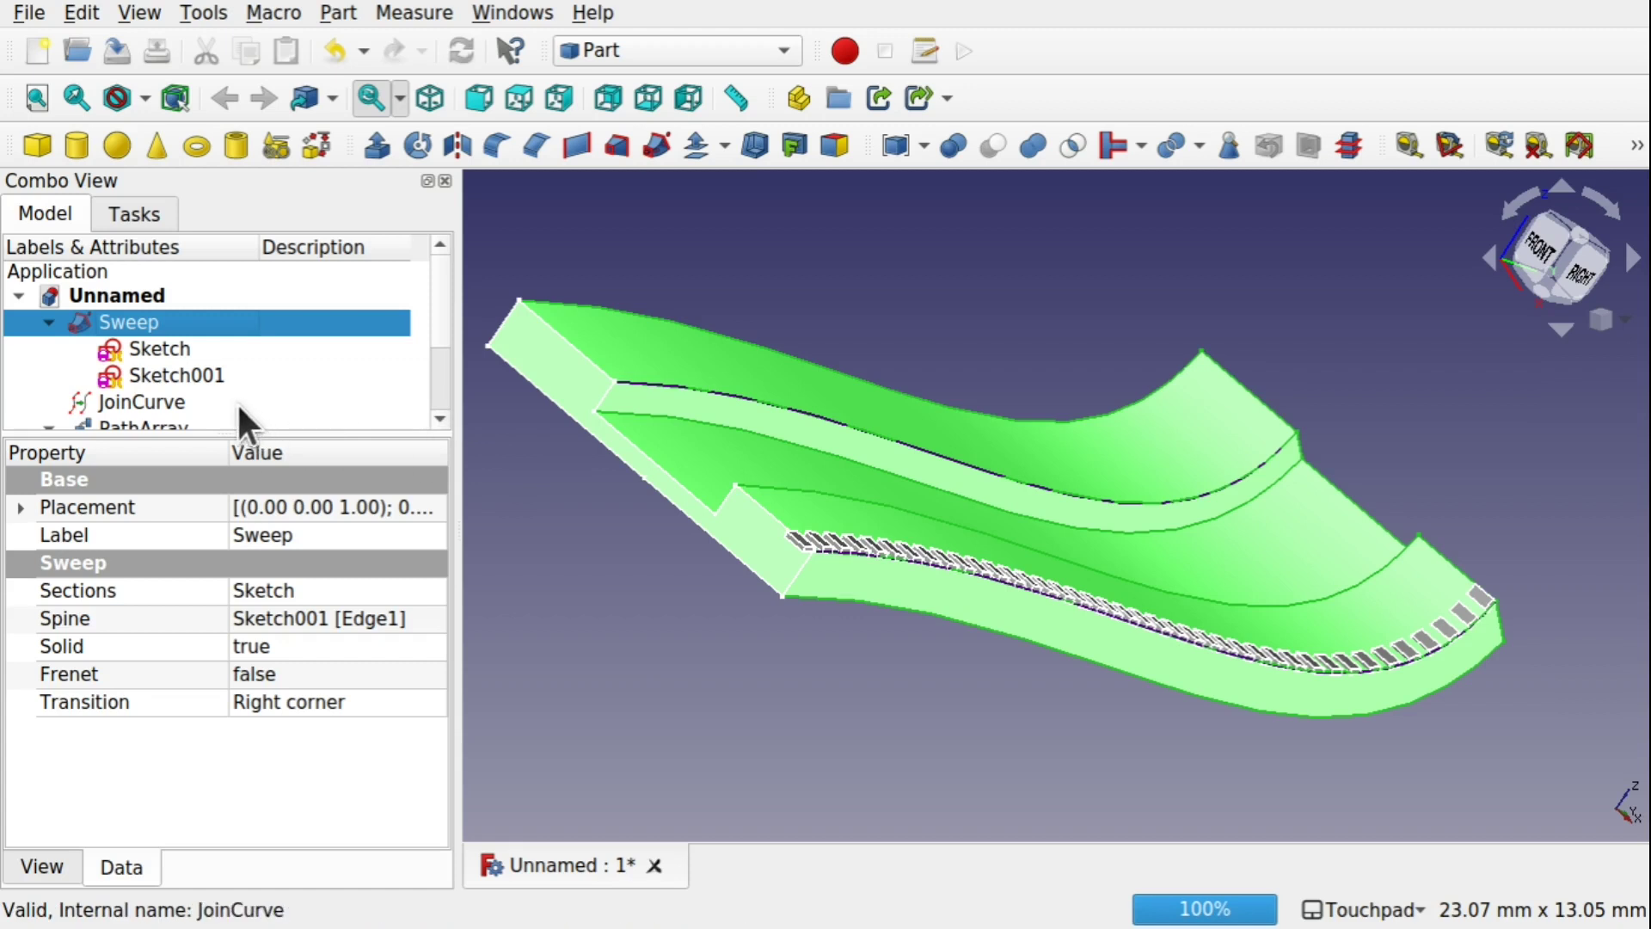
Highlight JoinCurve001 and examine the swept body, its edge curve and the path array from several angles
drag(442, 335, 453, 391)
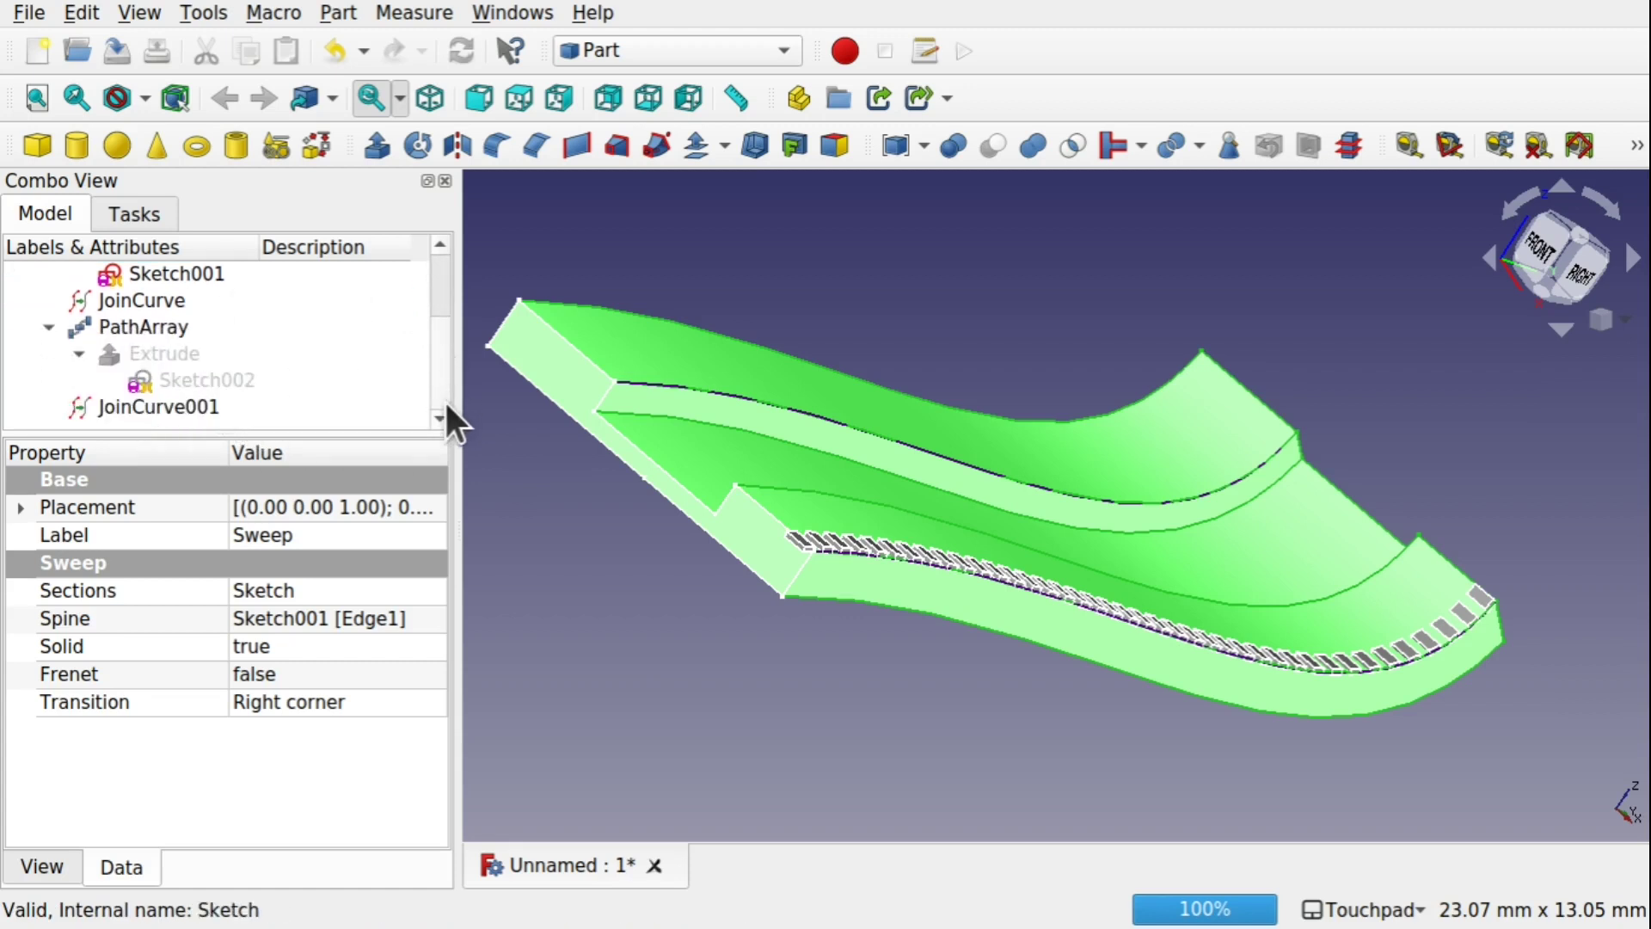
click(172, 410)
alt+drag(666, 550, 857, 653)
scroll(989, 538, down, 4)
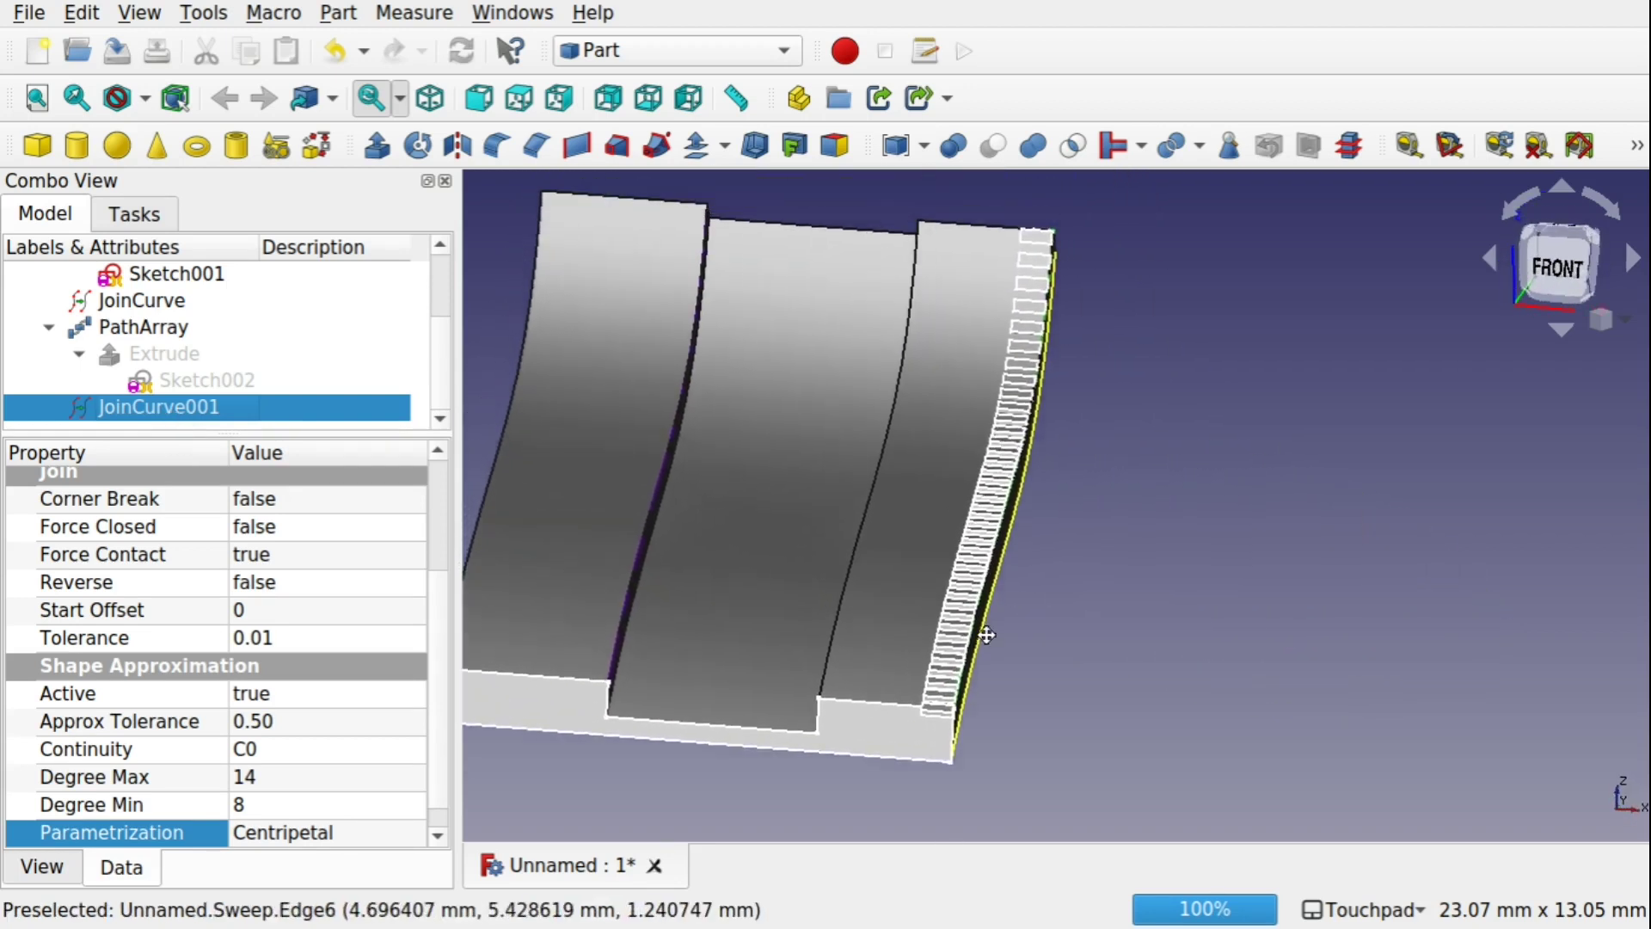
alt+drag(988, 656, 1097, 637)
alt+drag(858, 701, 885, 517)
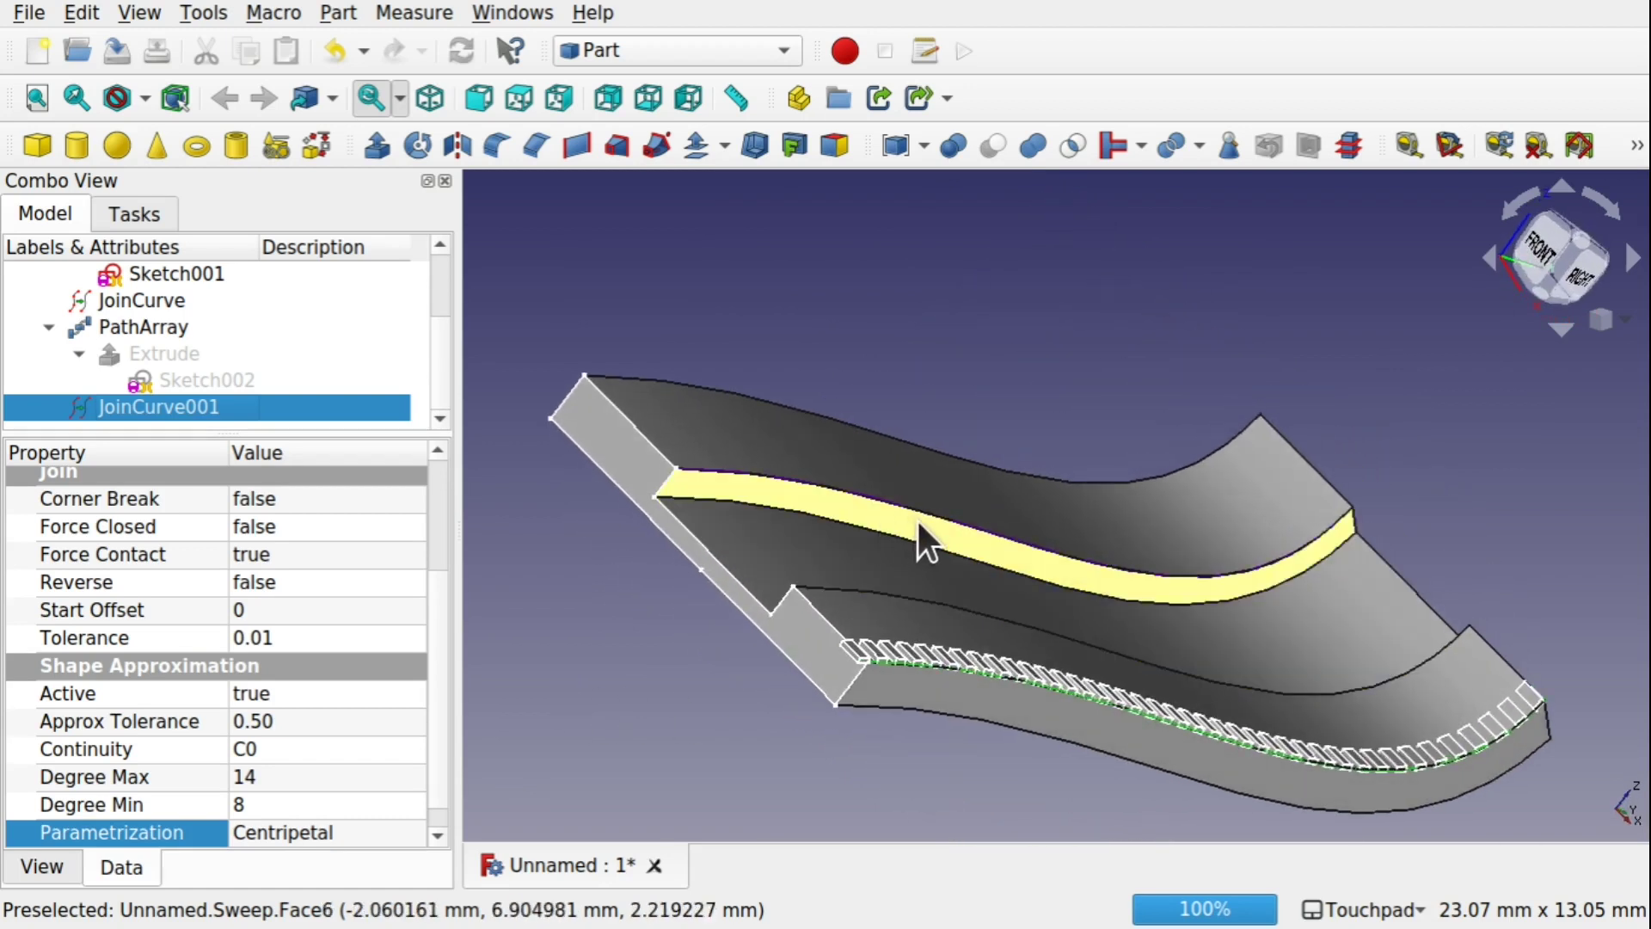
scroll(916, 521, up, 3)
scroll(917, 521, up, 3)
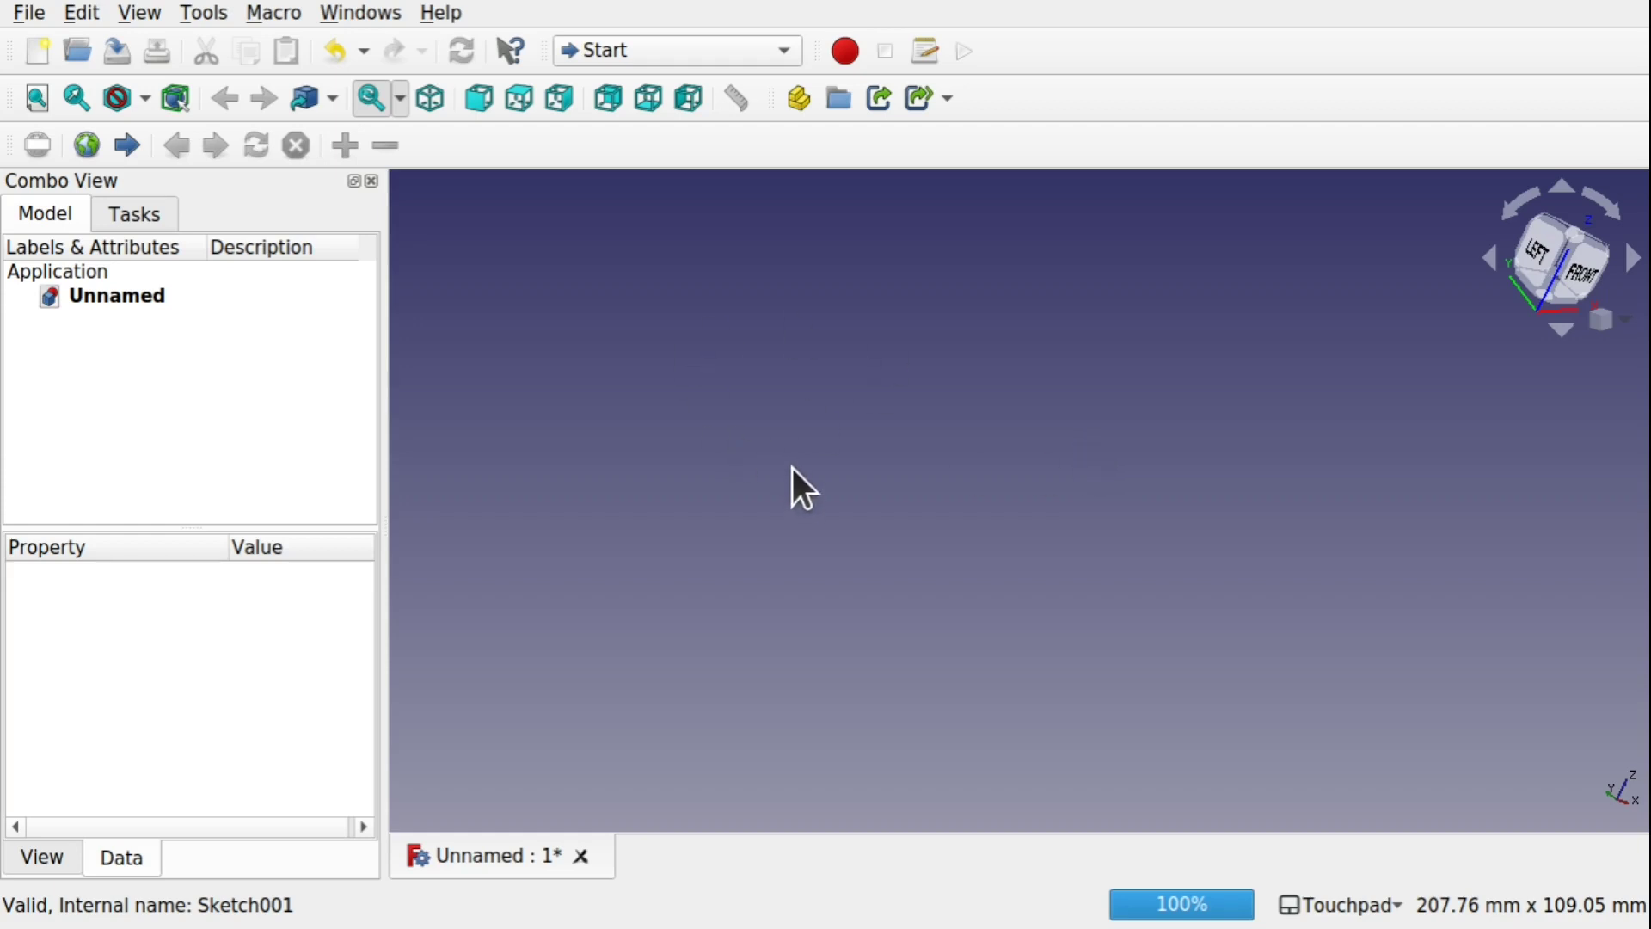
Switch to the Draft workbench and look up the Path array command among the array tools
click(653, 47)
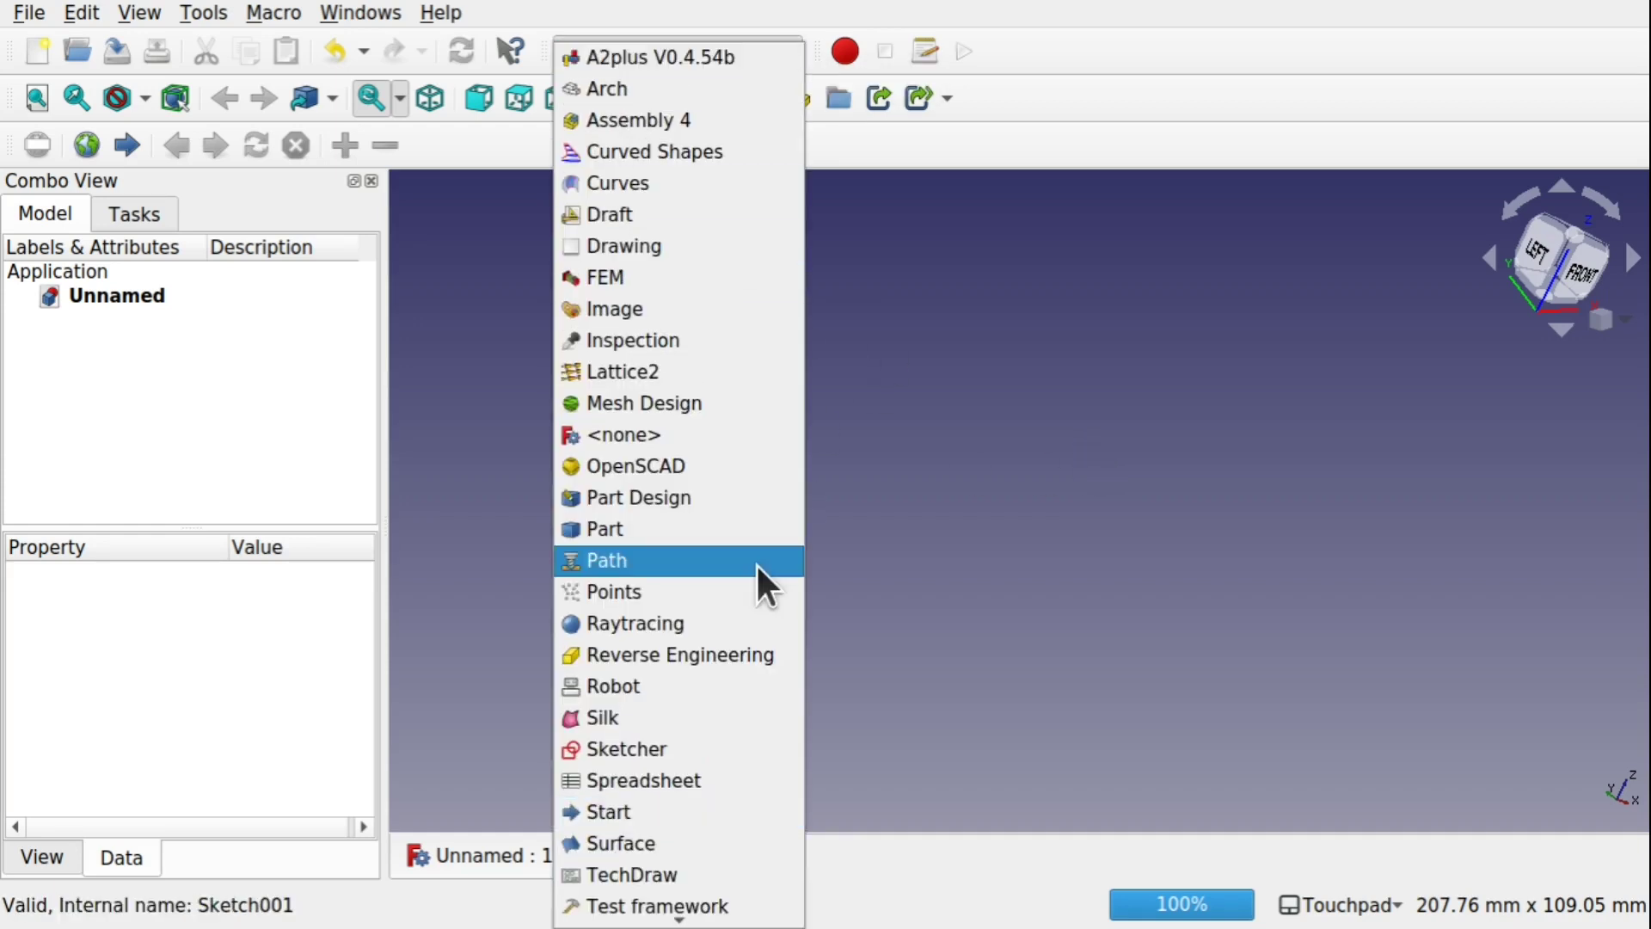
click(699, 213)
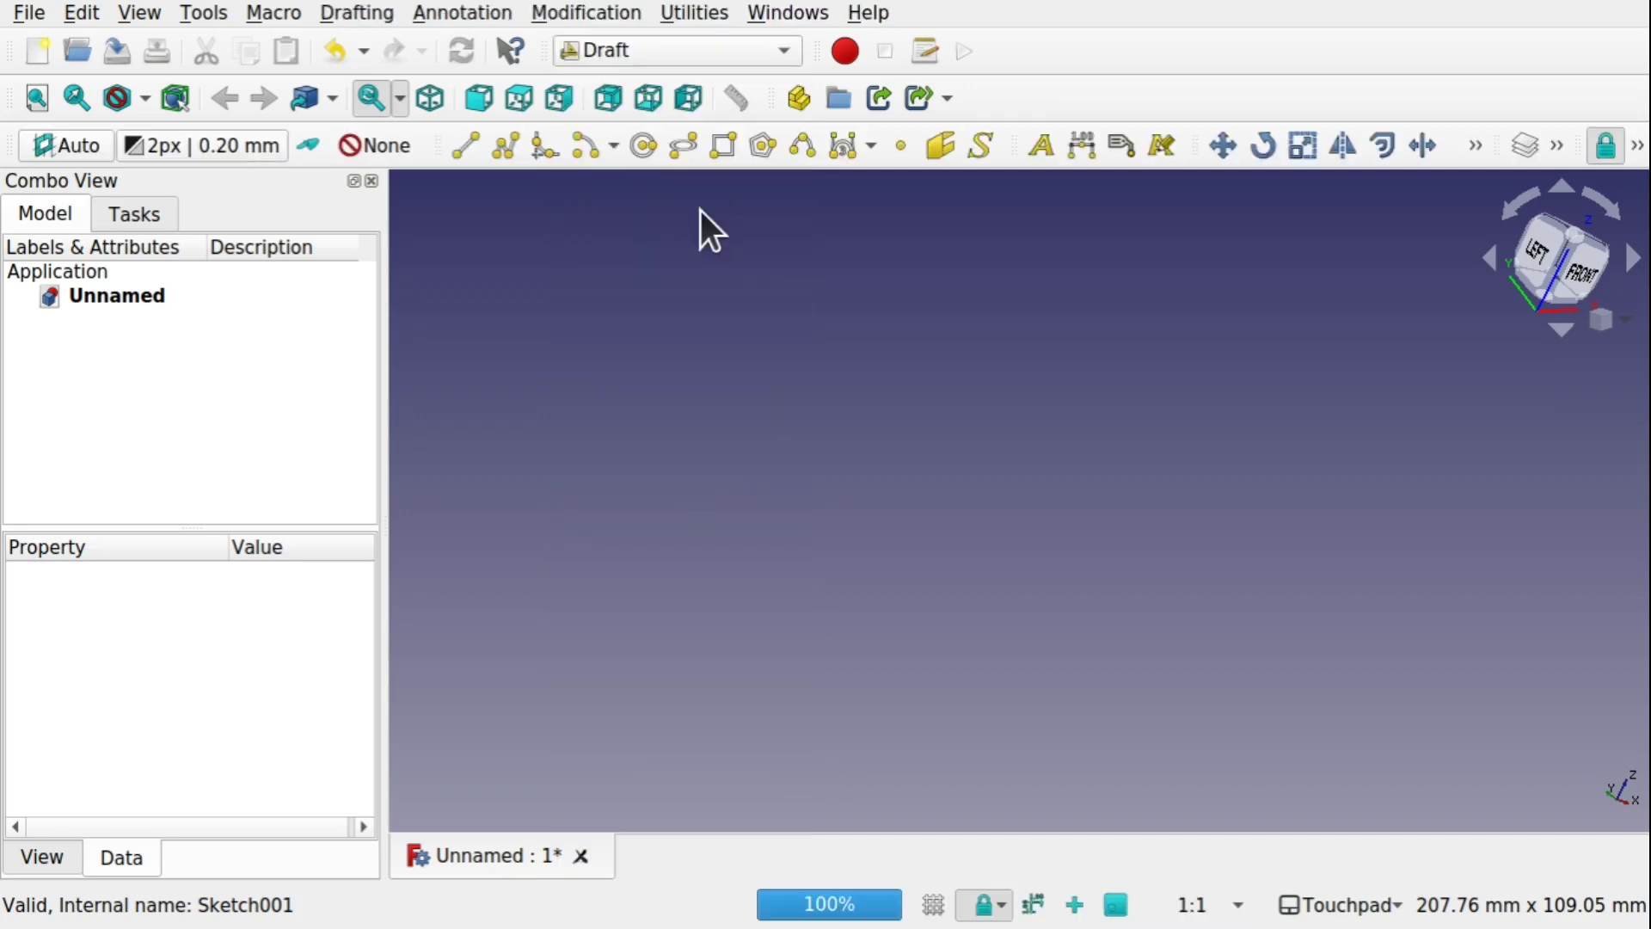
click(573, 13)
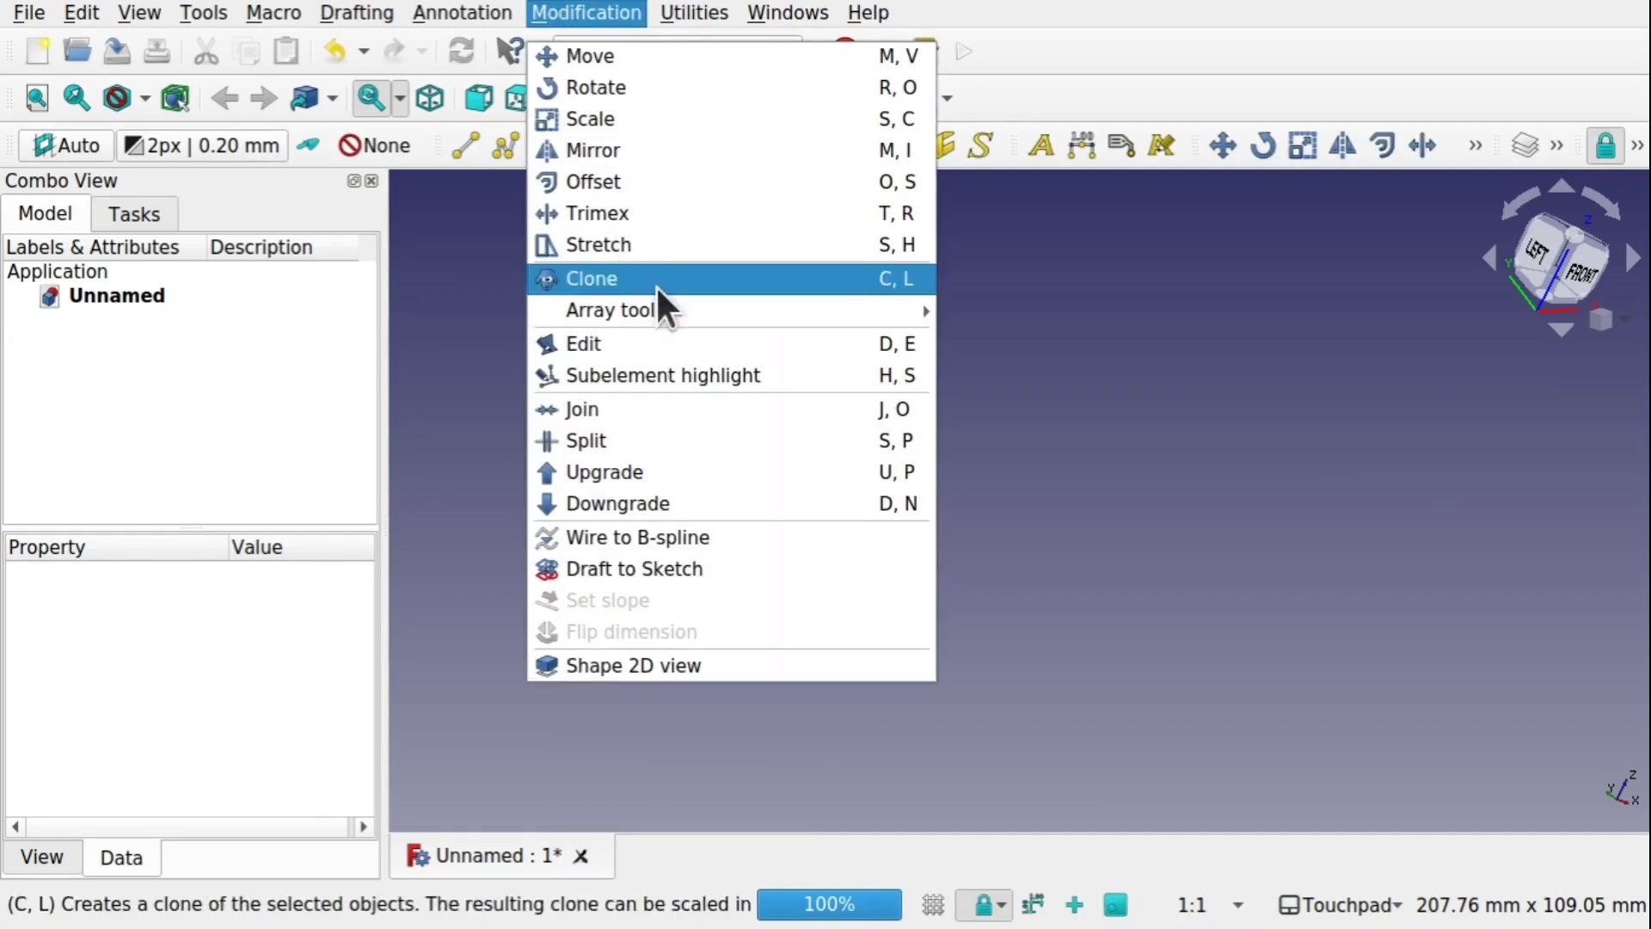
mouse_move(688, 315)
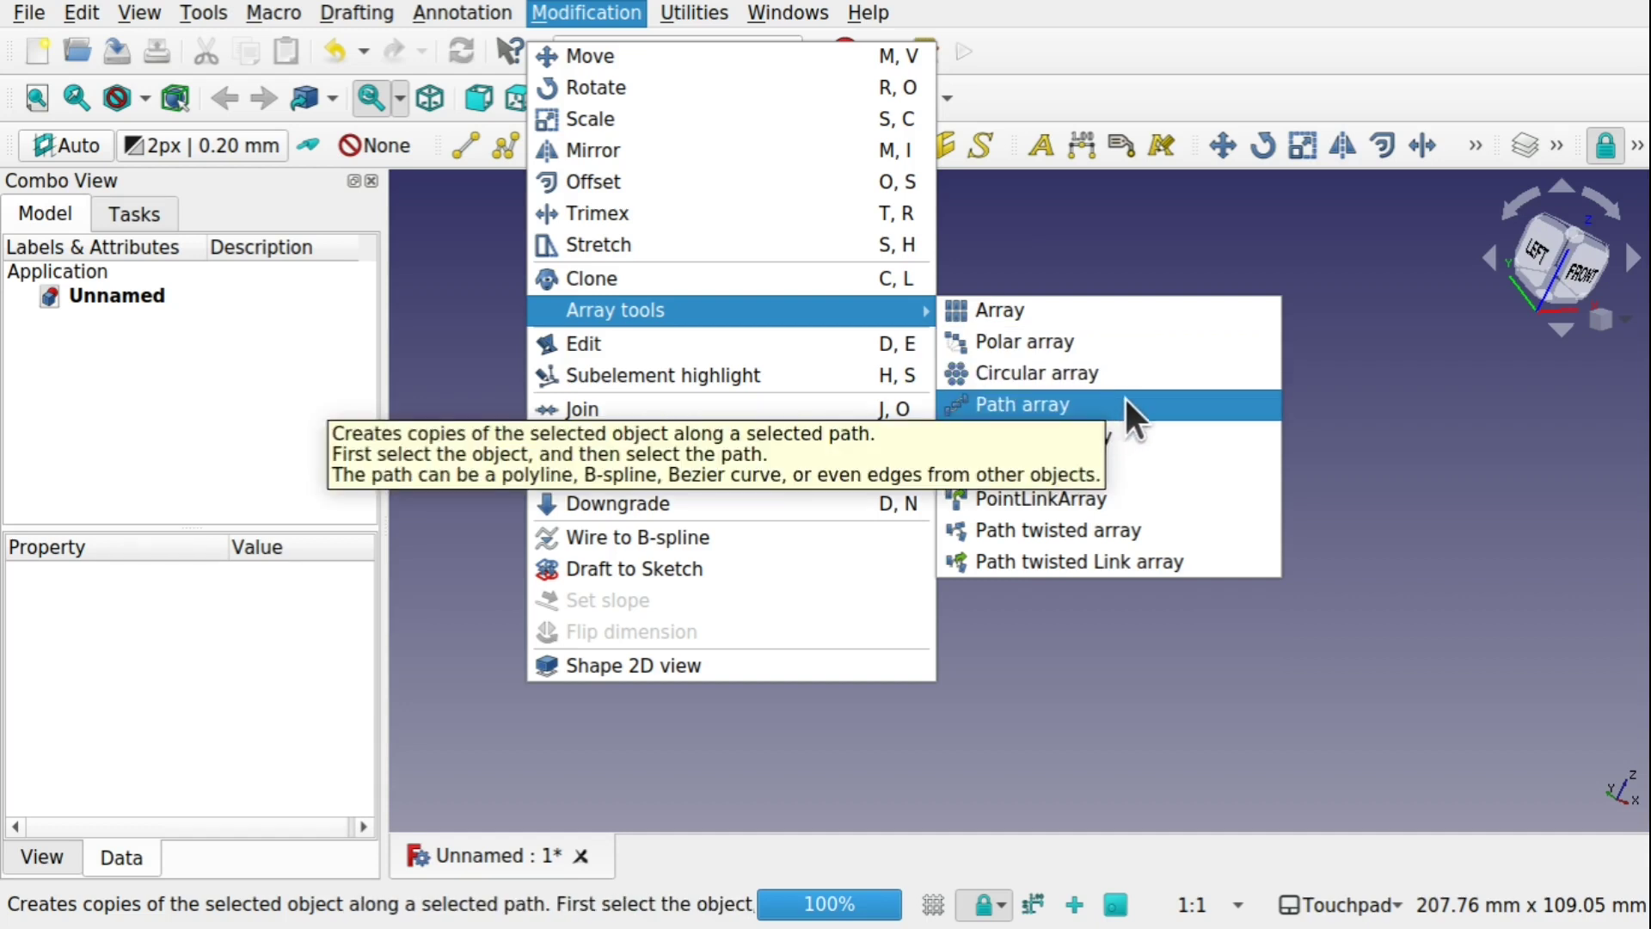
click(1359, 399)
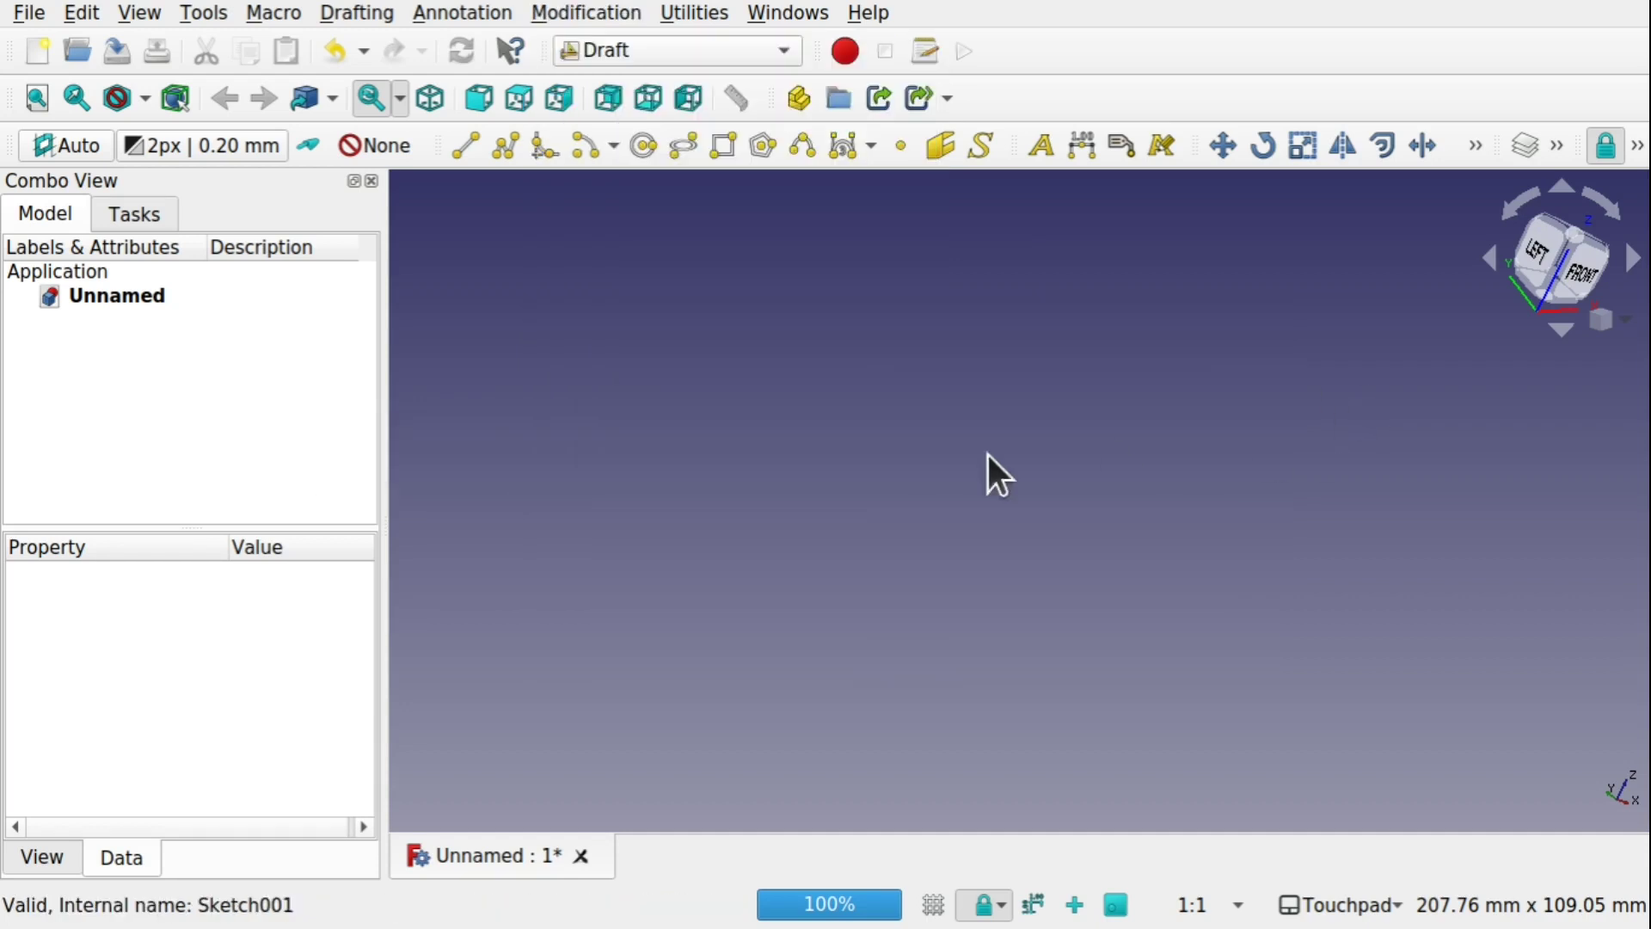
Switch to the Sketcher workbench and create a new sketch on the XZ-Plane with 0 mm offset
click(658, 51)
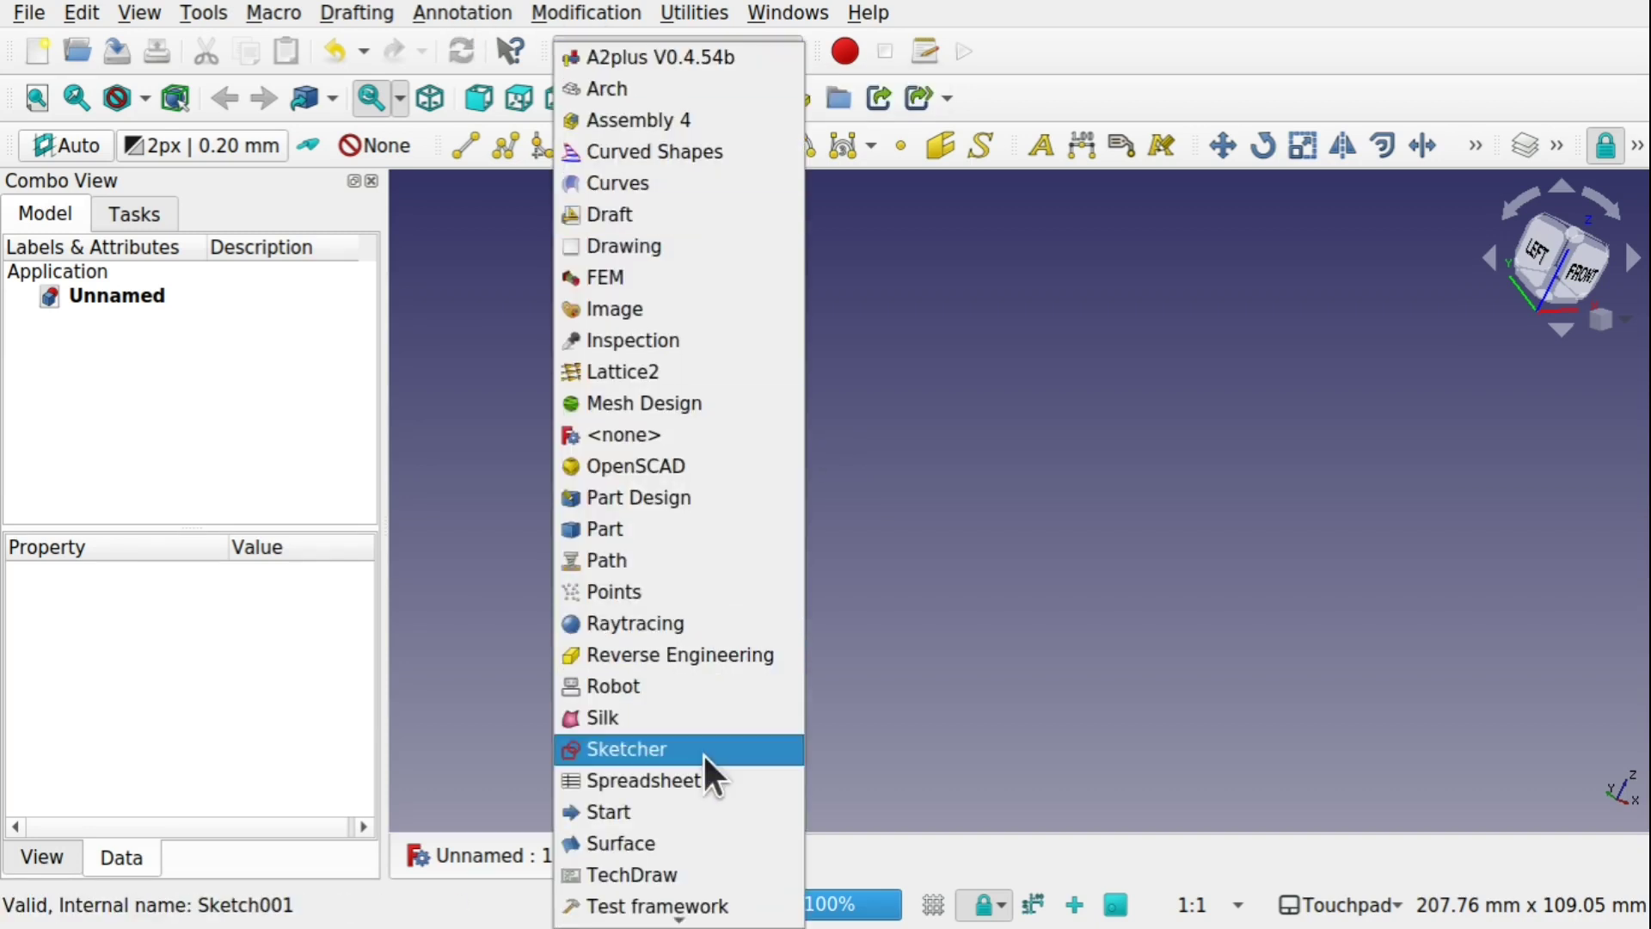
click(704, 749)
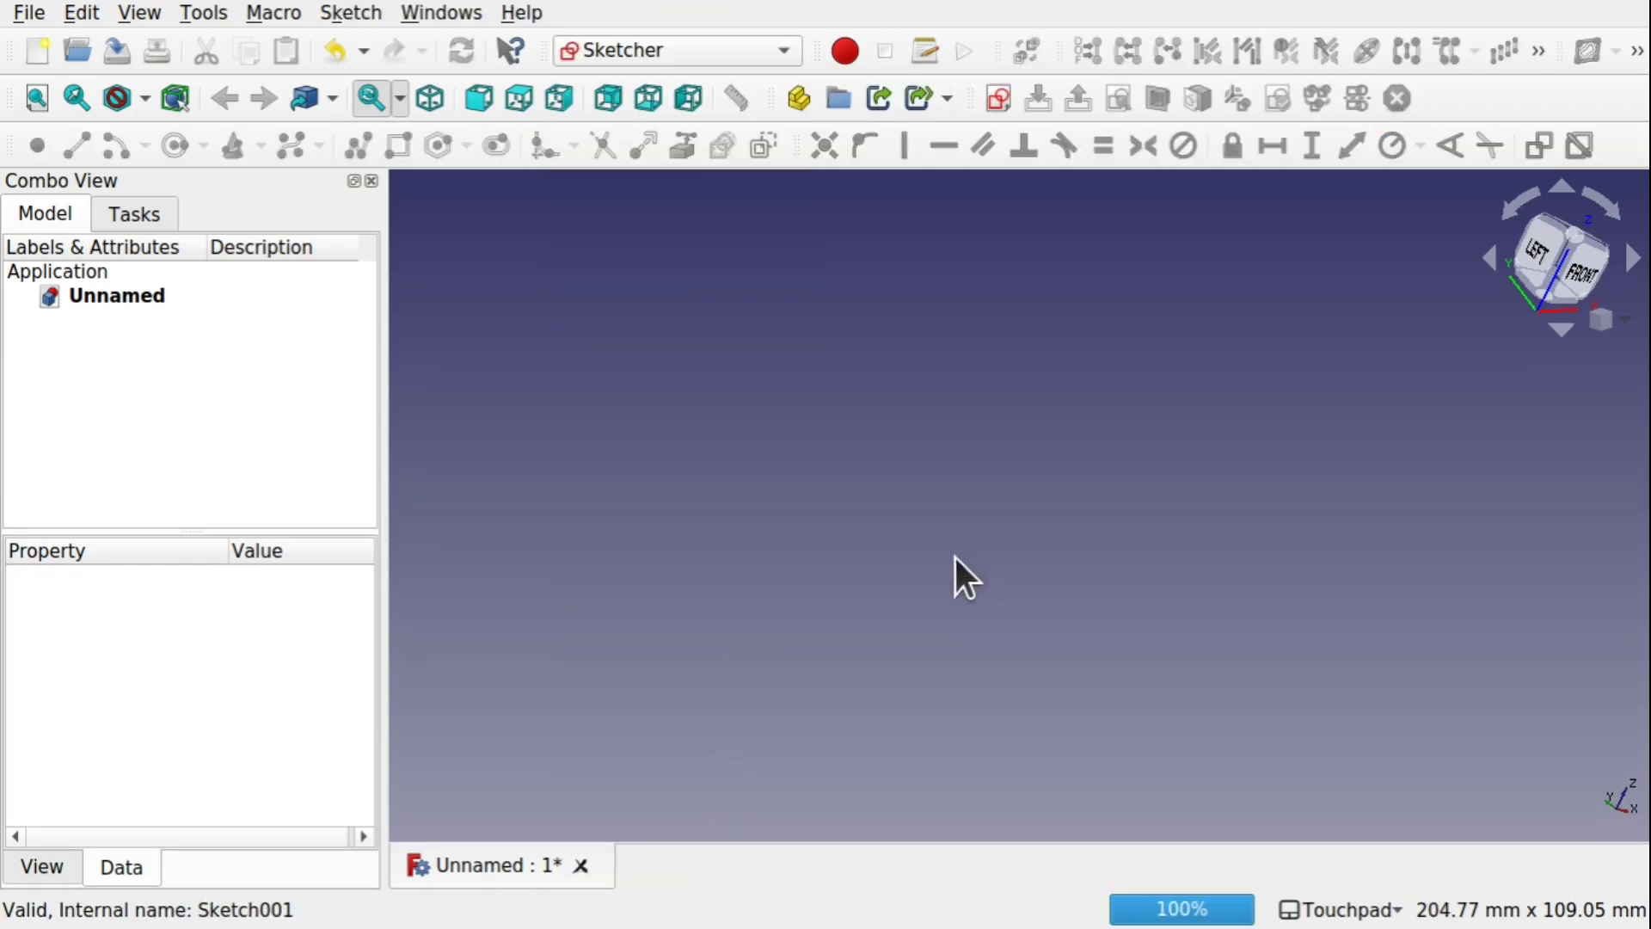
click(997, 99)
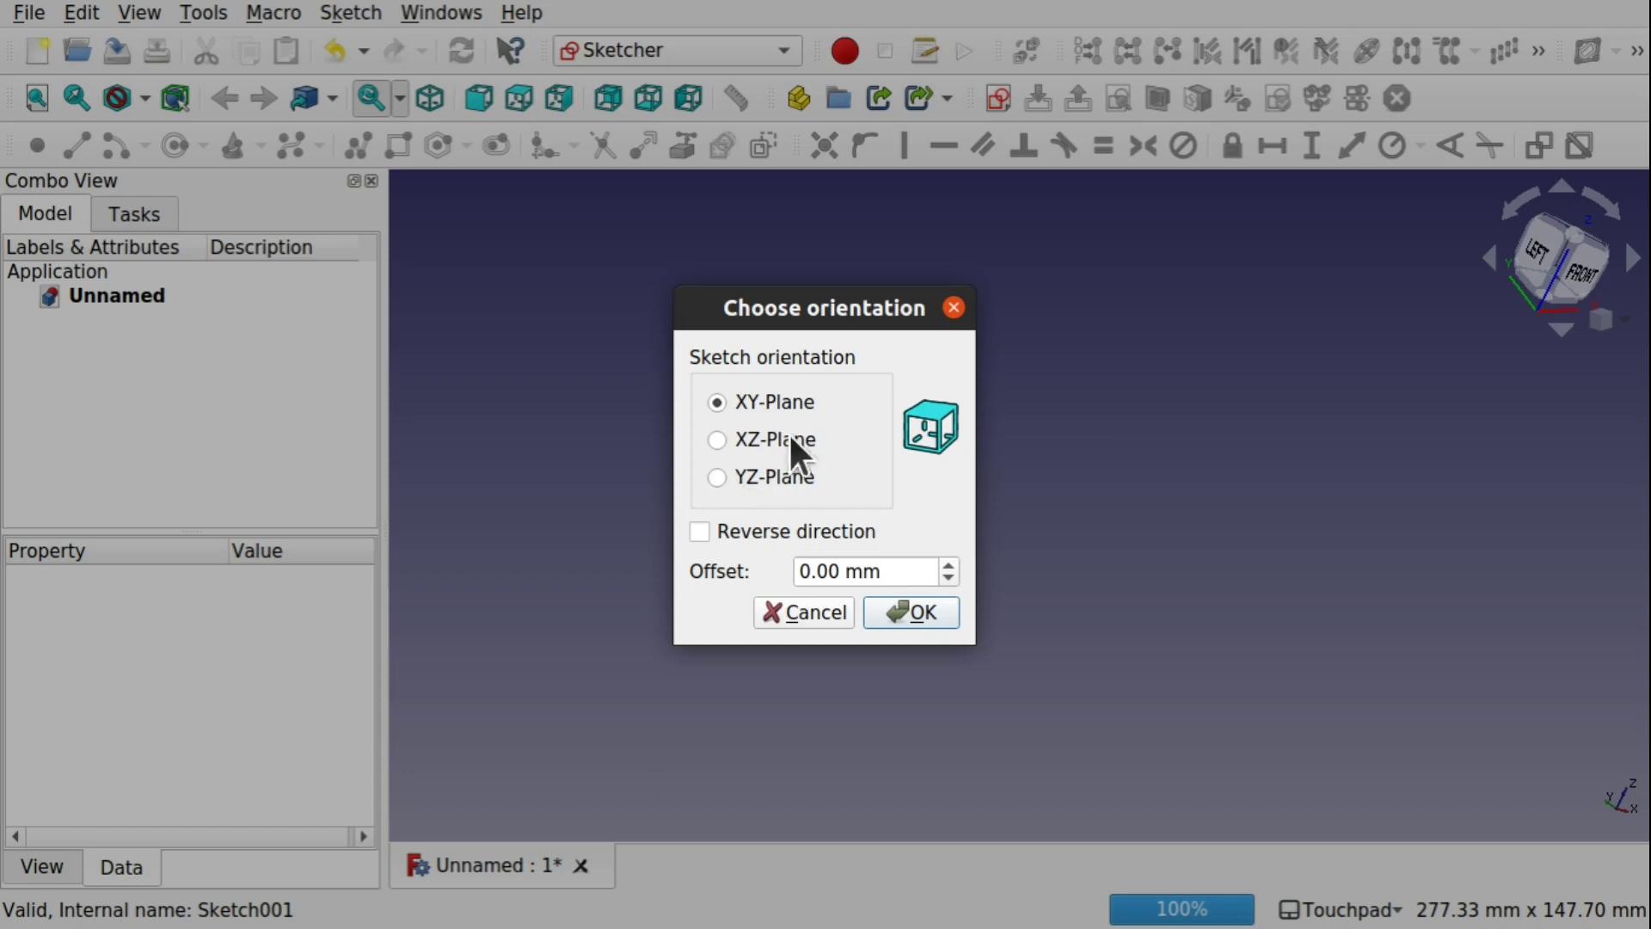
click(744, 439)
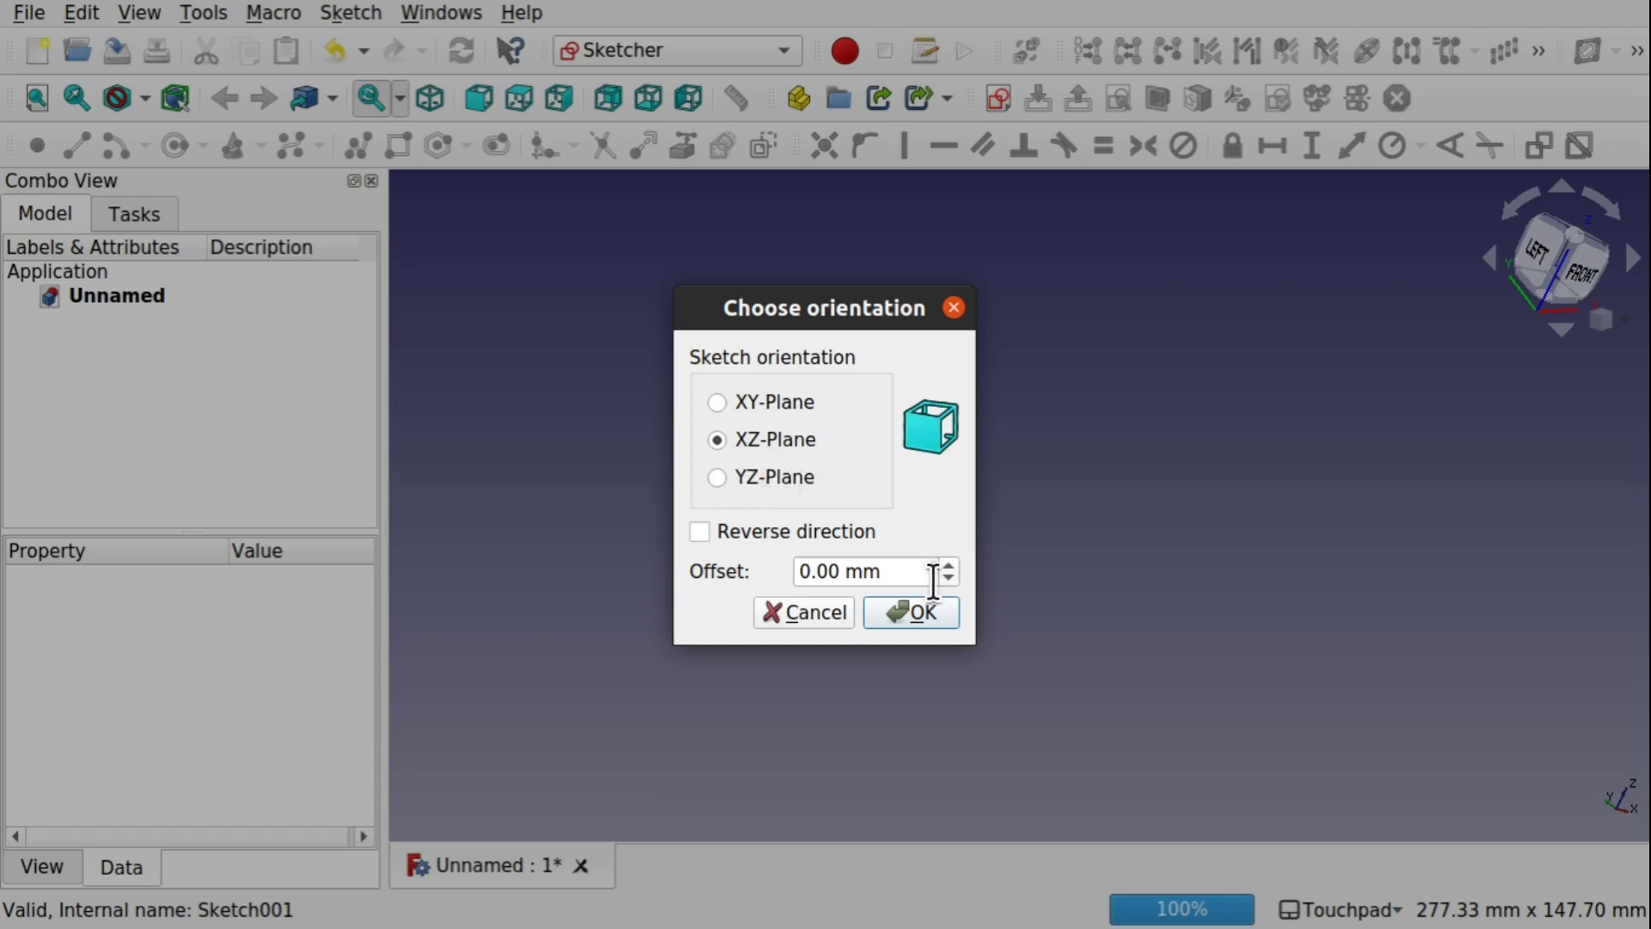
click(920, 606)
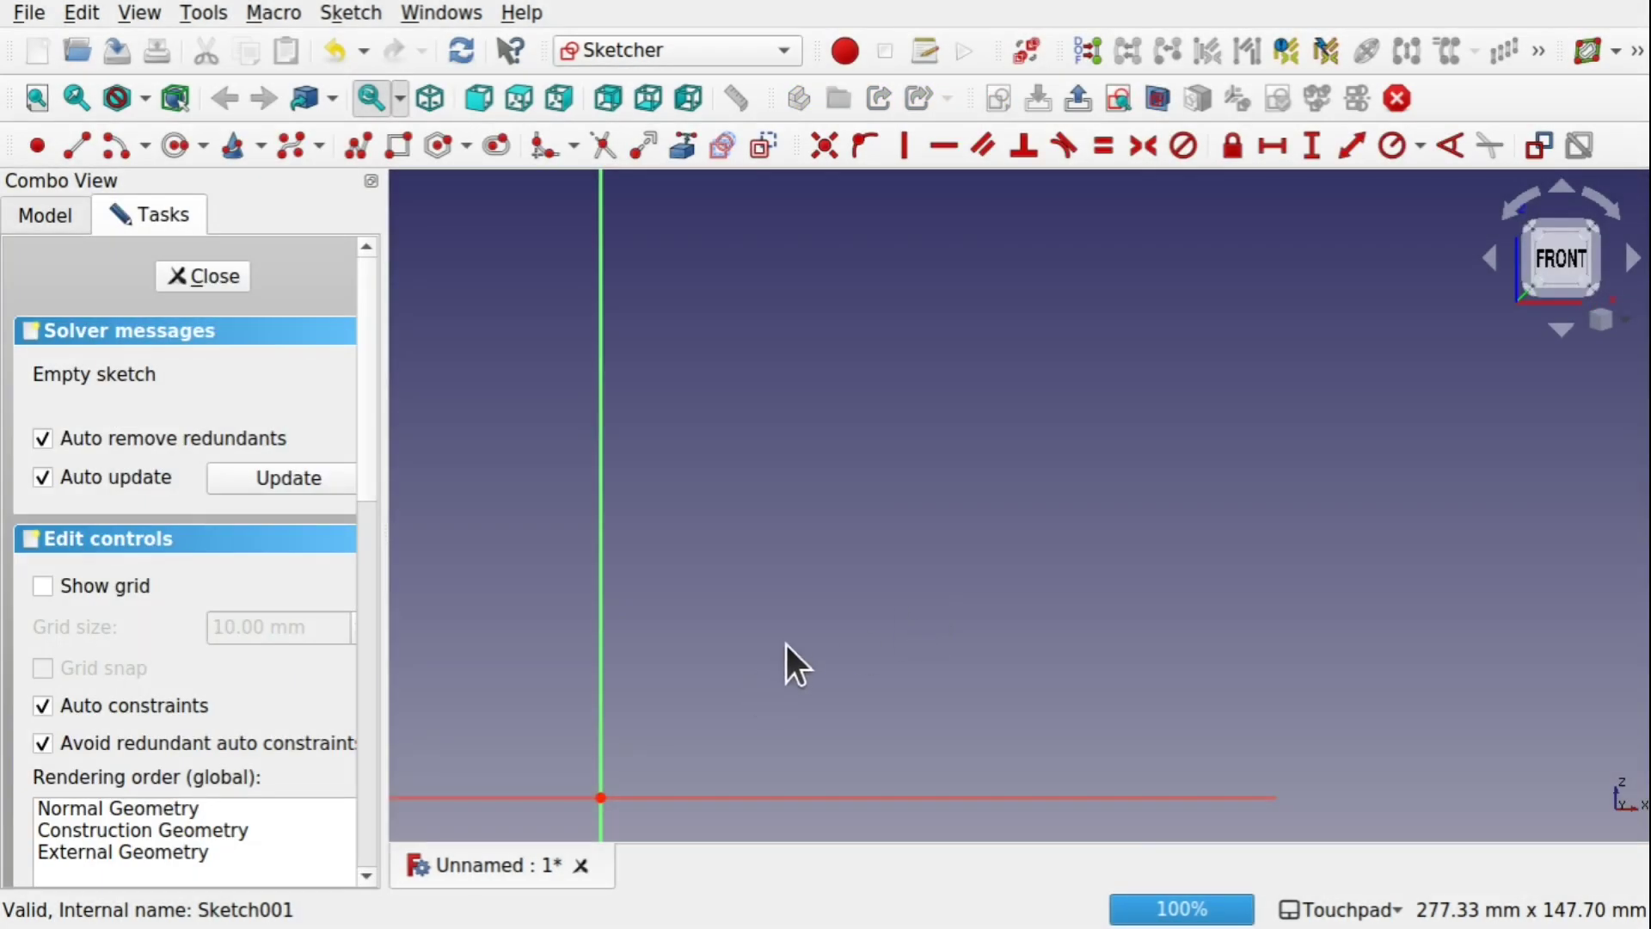
Sketch a rectangle about 36 x 5 mm standing on the horizontal axis across the origin and close the sketch
mouse_move(786, 637)
shift+mouse_down()
mouse_move(1110, 519)
mouse_move(1087, 536)
shift+mouse_up()
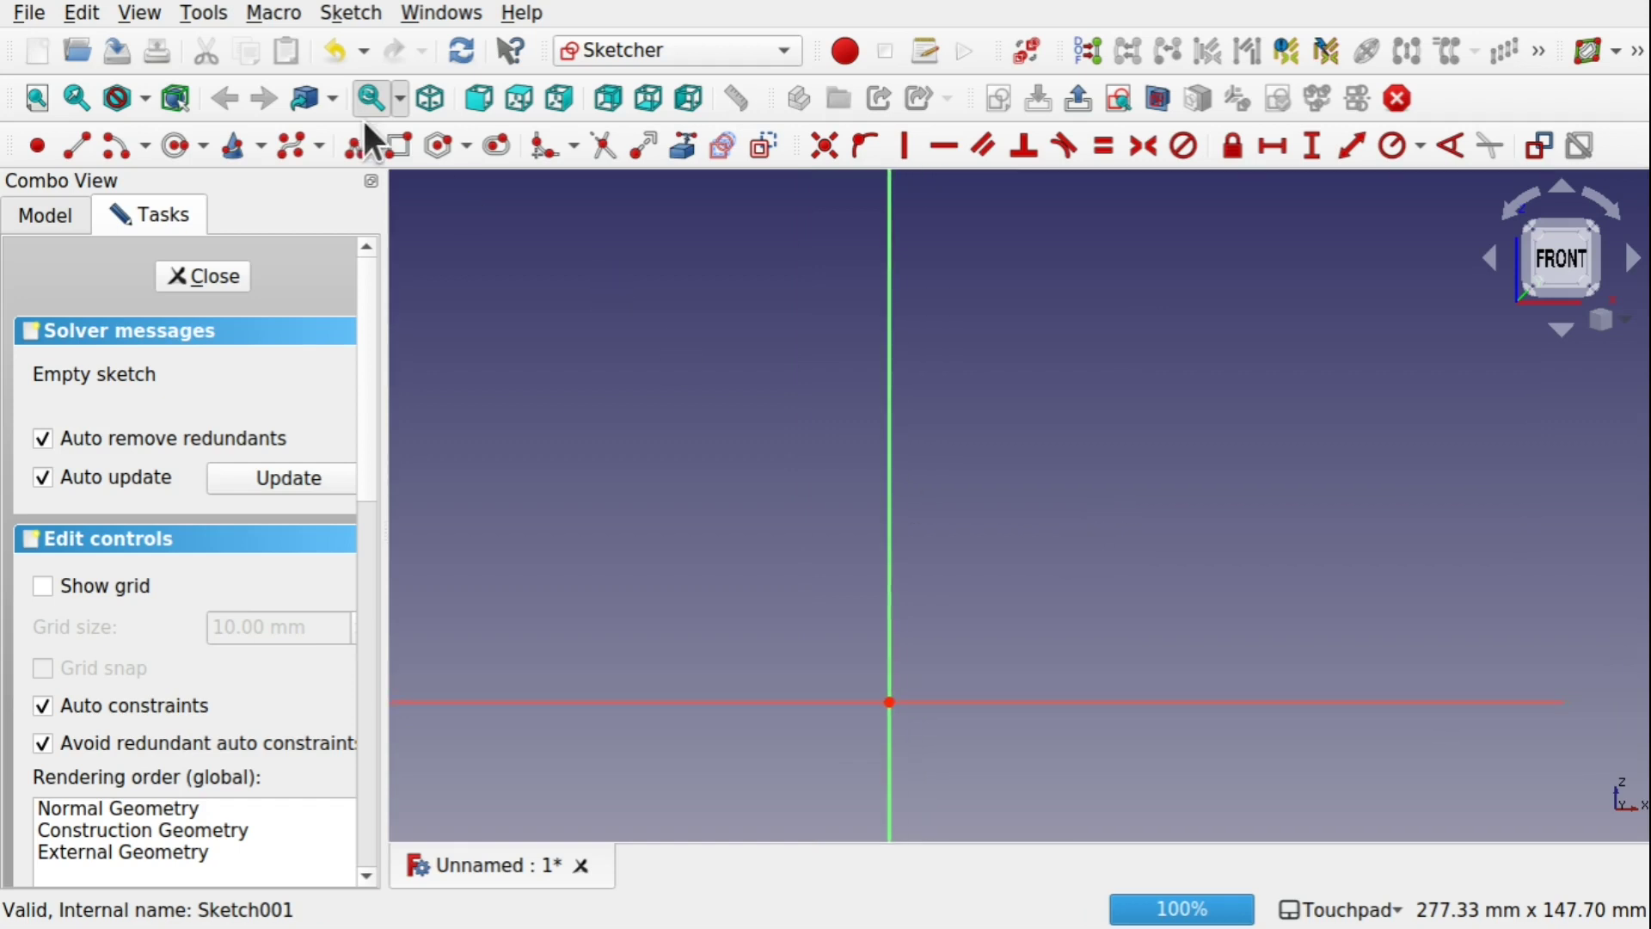
click(398, 146)
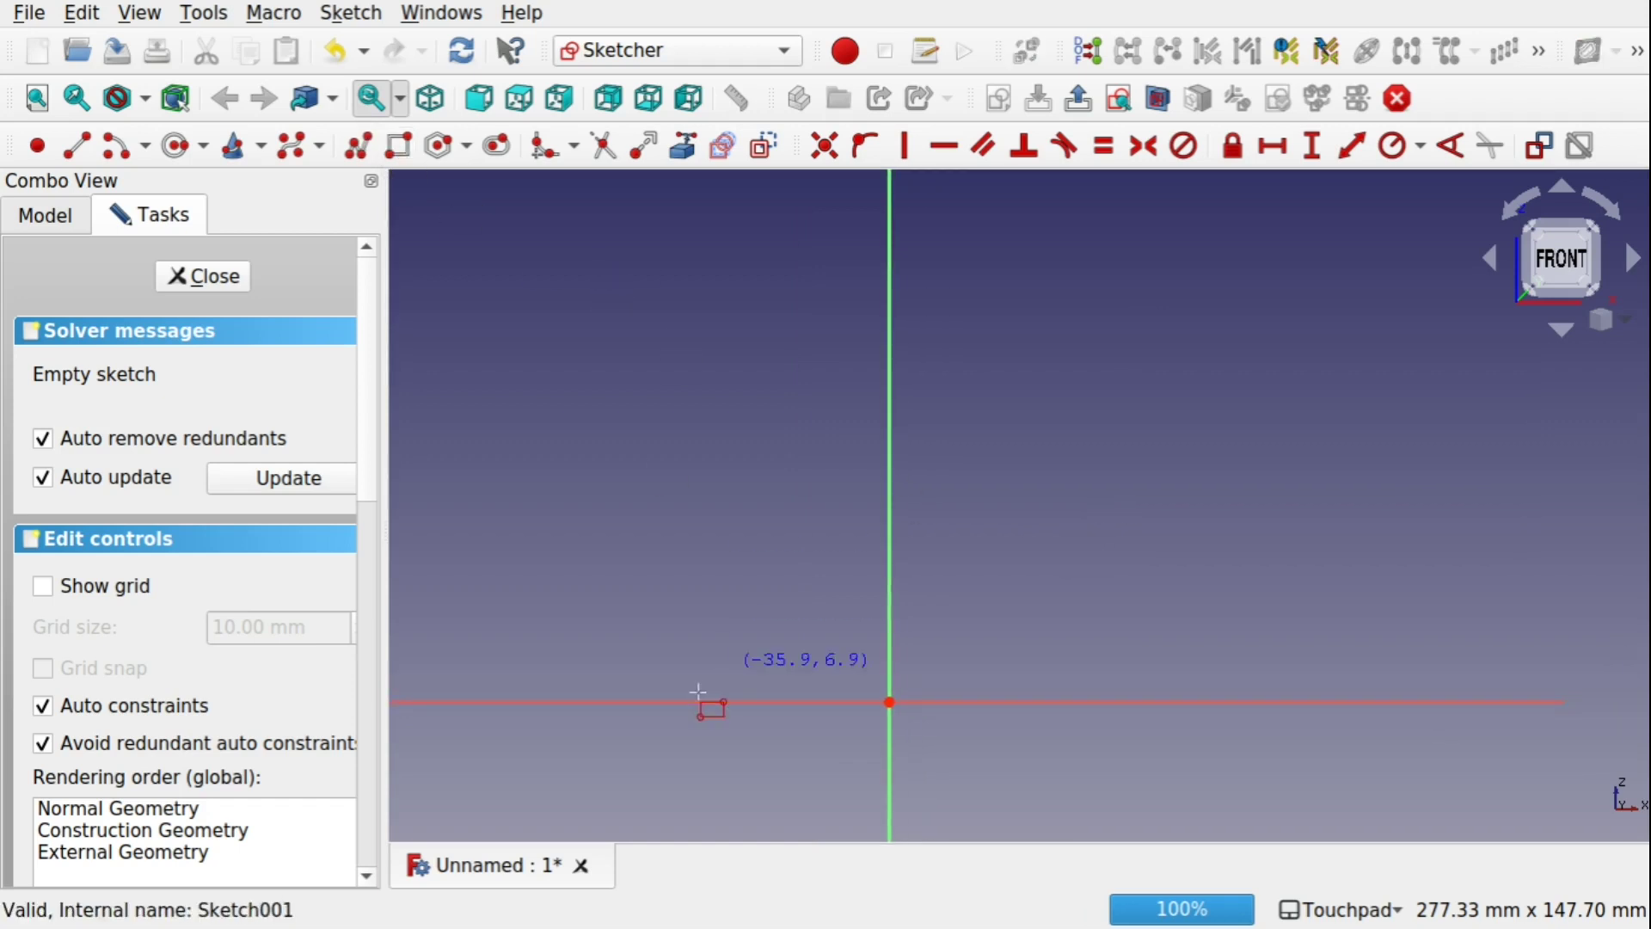
click(811, 702)
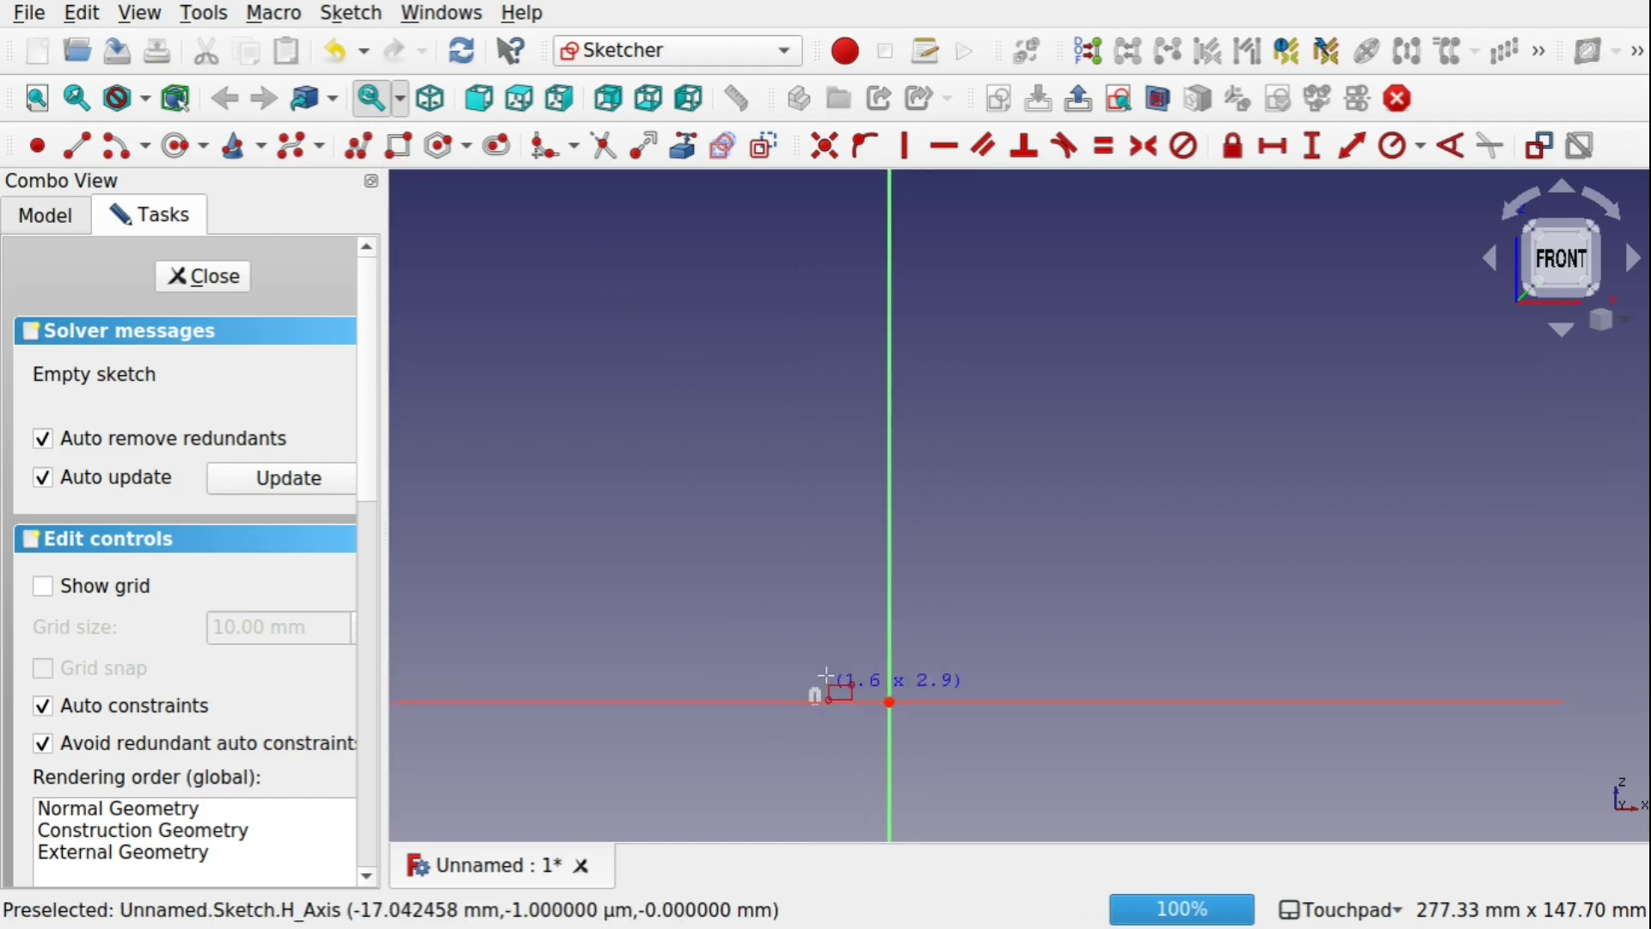
click(973, 678)
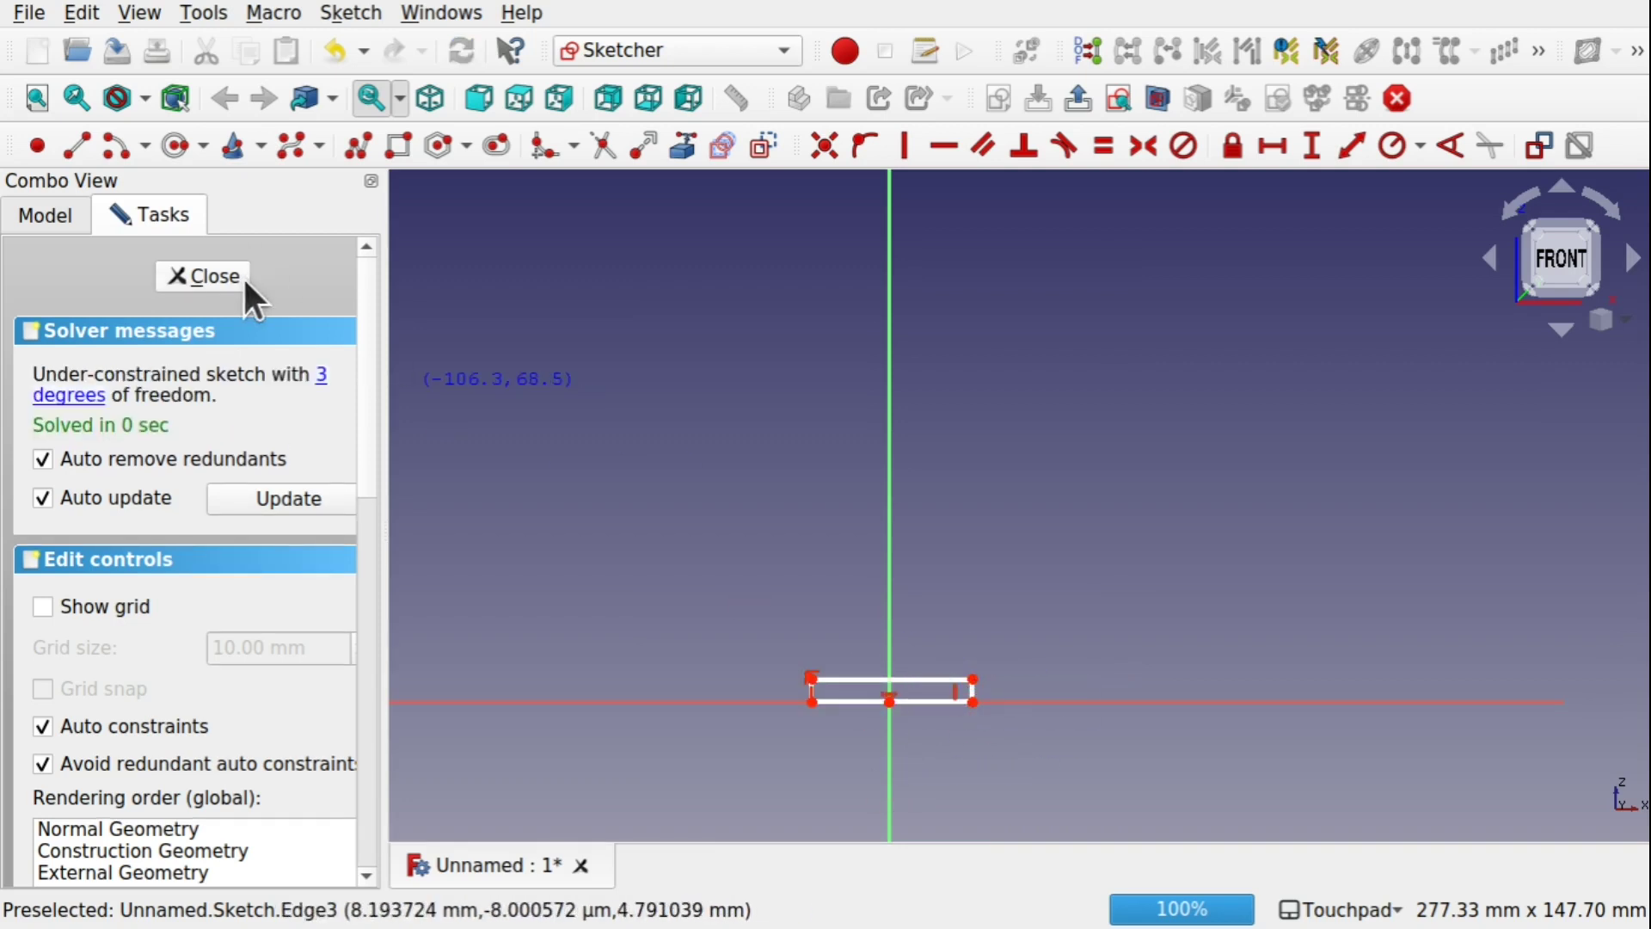
click(225, 291)
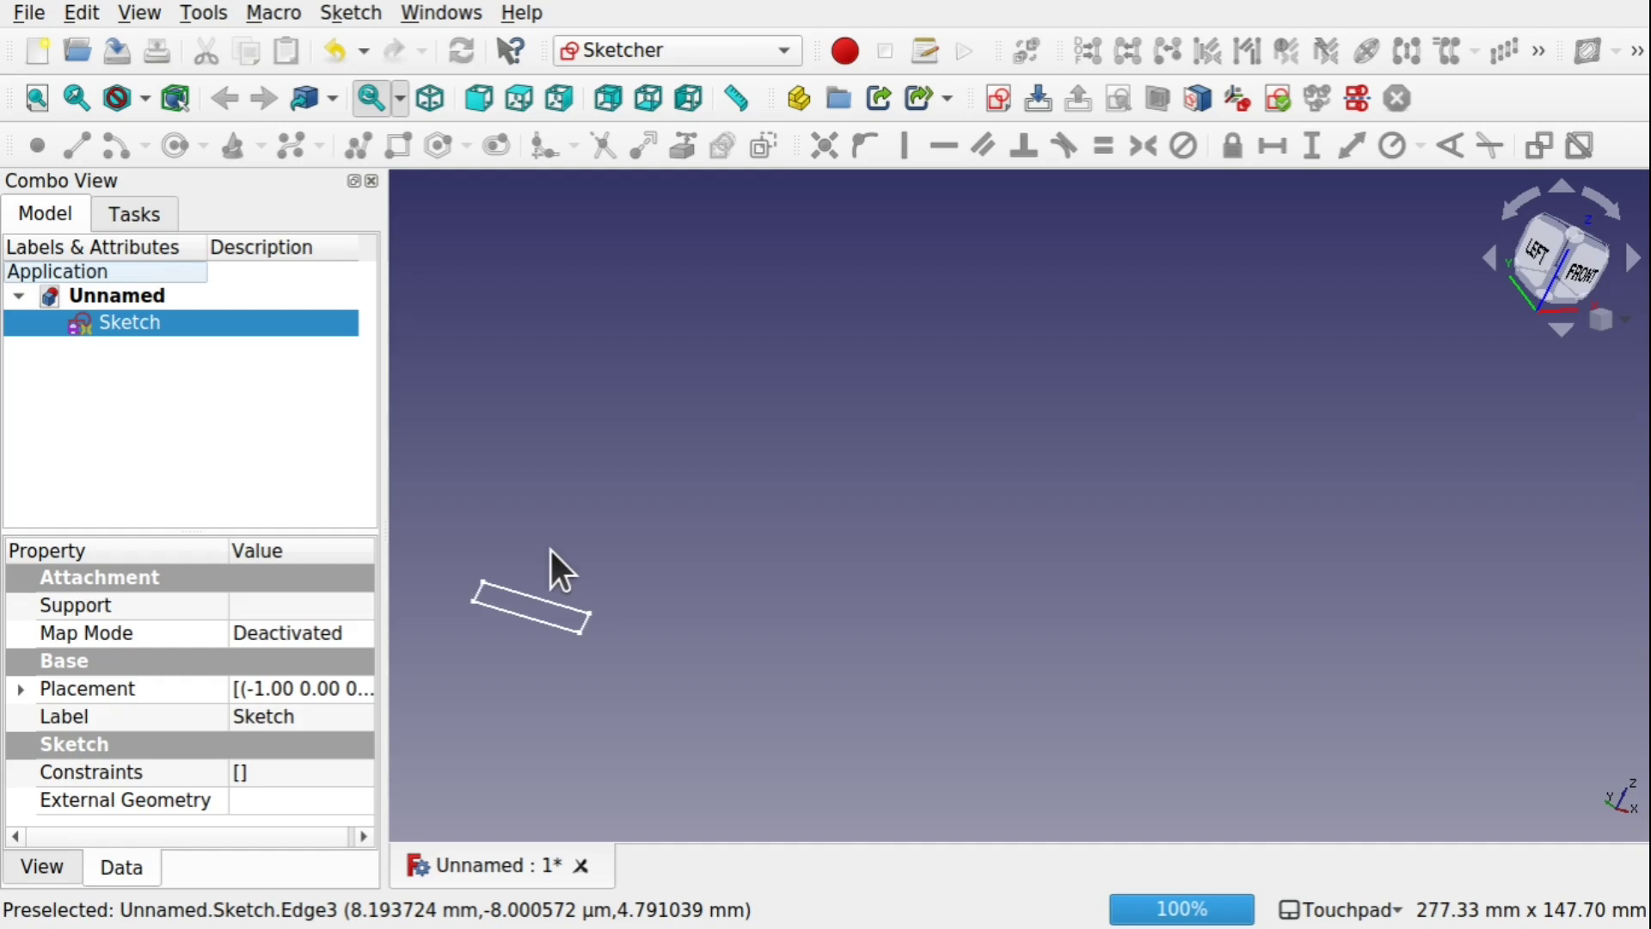
Switch to the Part workbench and extrude the rectangle sketch 1 mm along its normal
shift+middle_drag(551, 528, 1000, 565)
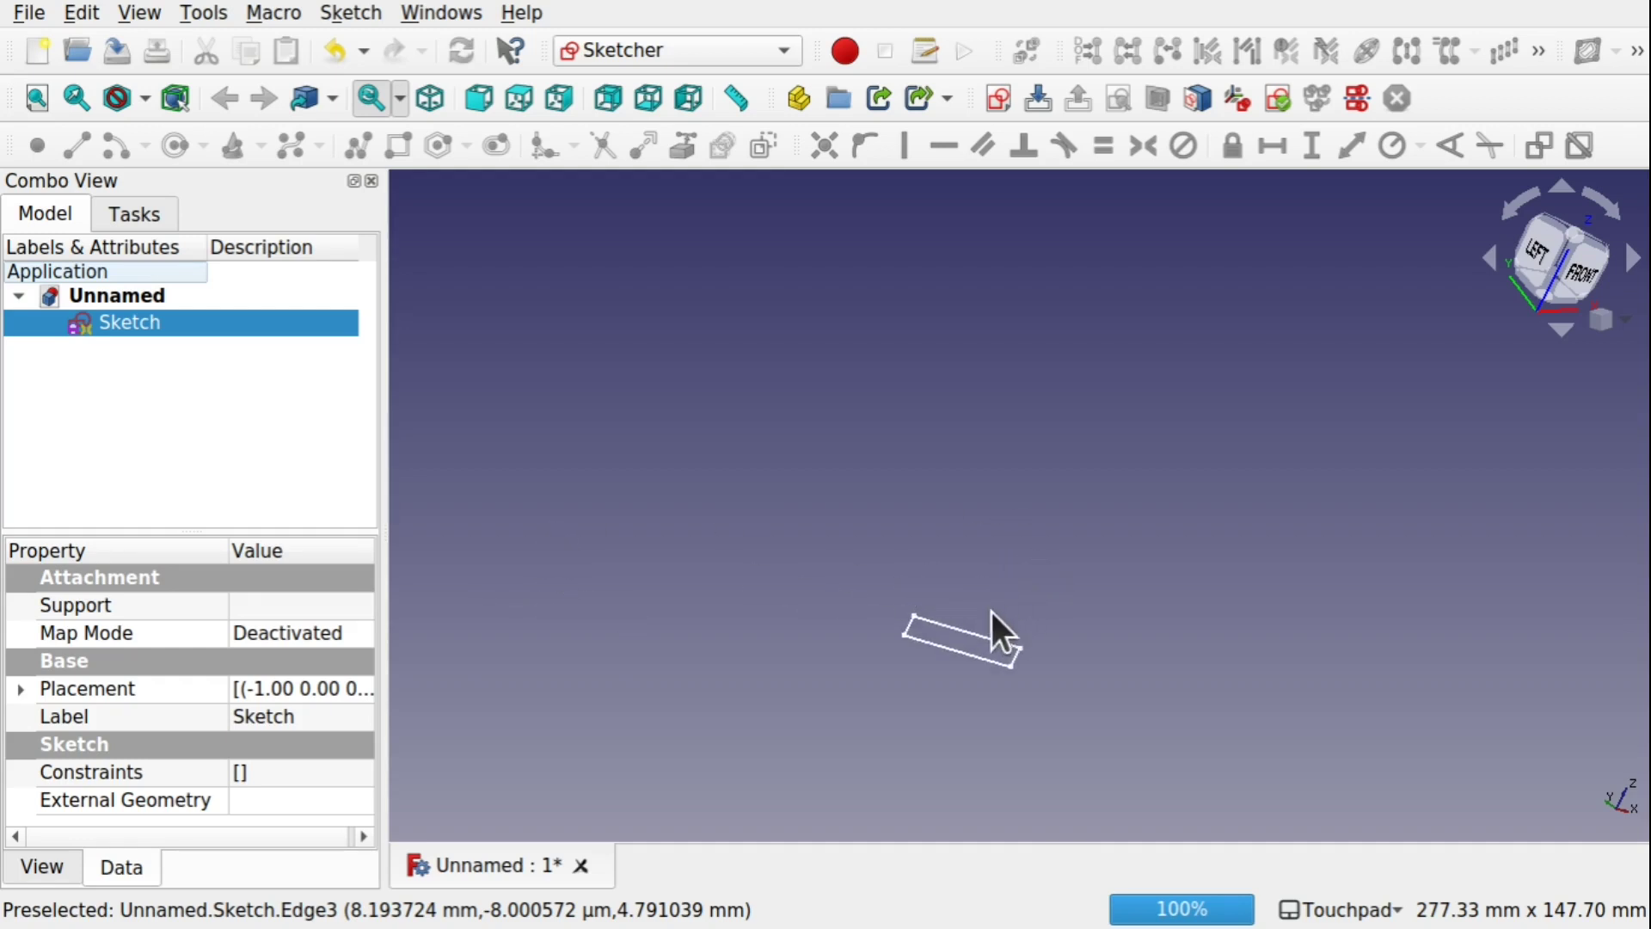
mouse_move(991, 613)
shift+mouse_down()
mouse_move(881, 567)
mouse_move(924, 621)
shift+mouse_up()
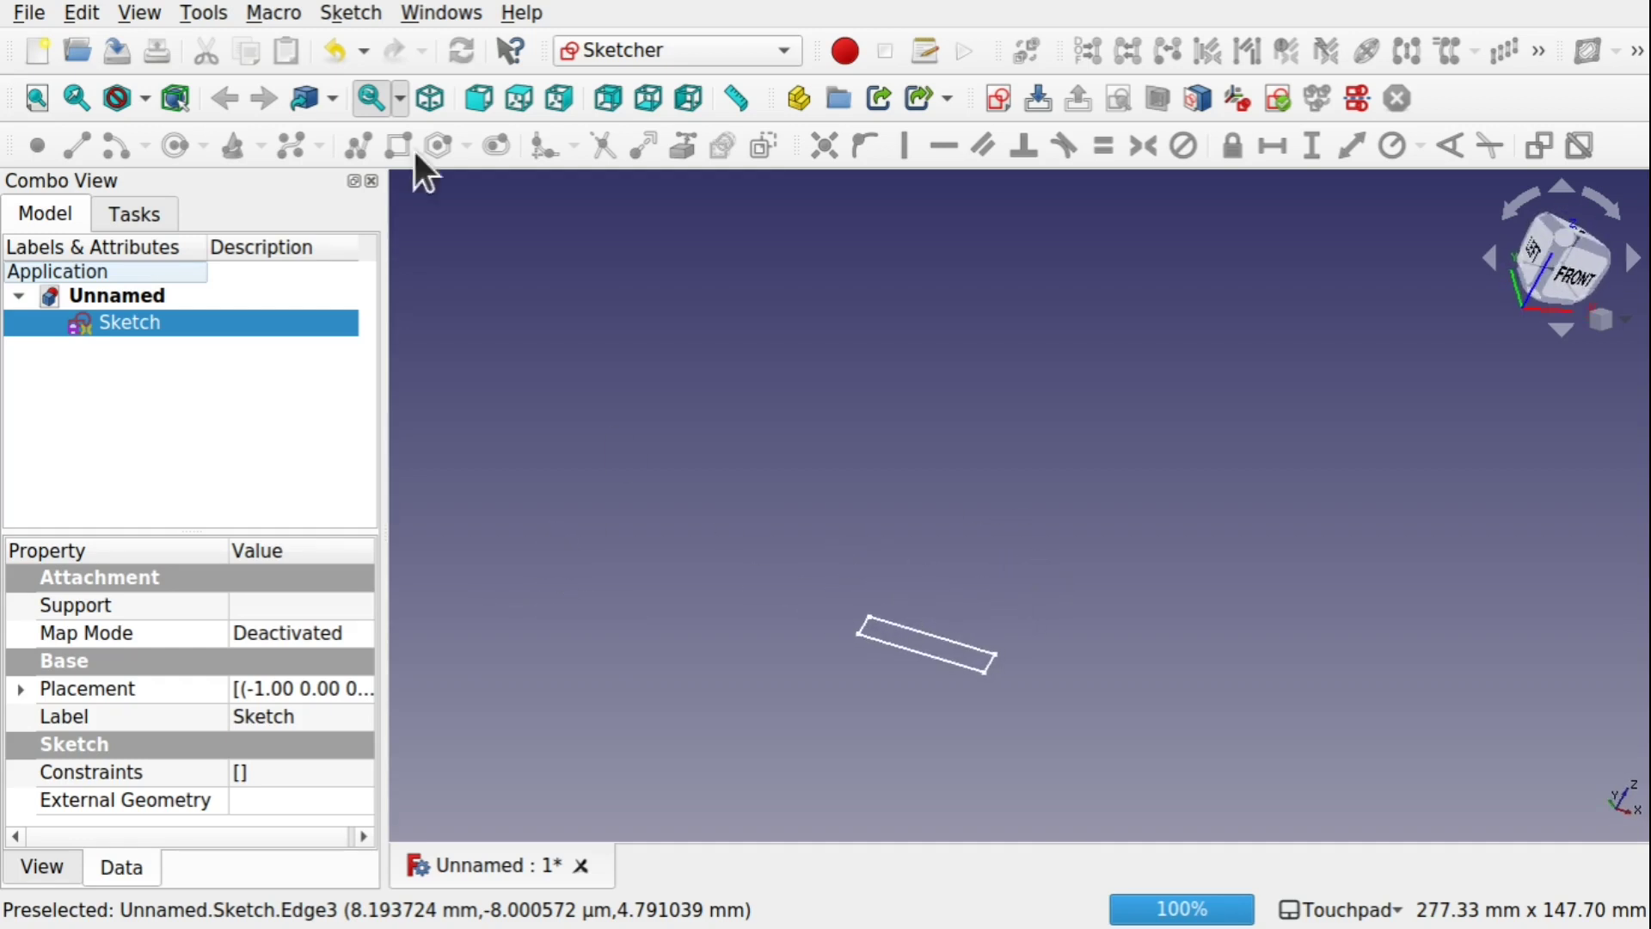
click(588, 48)
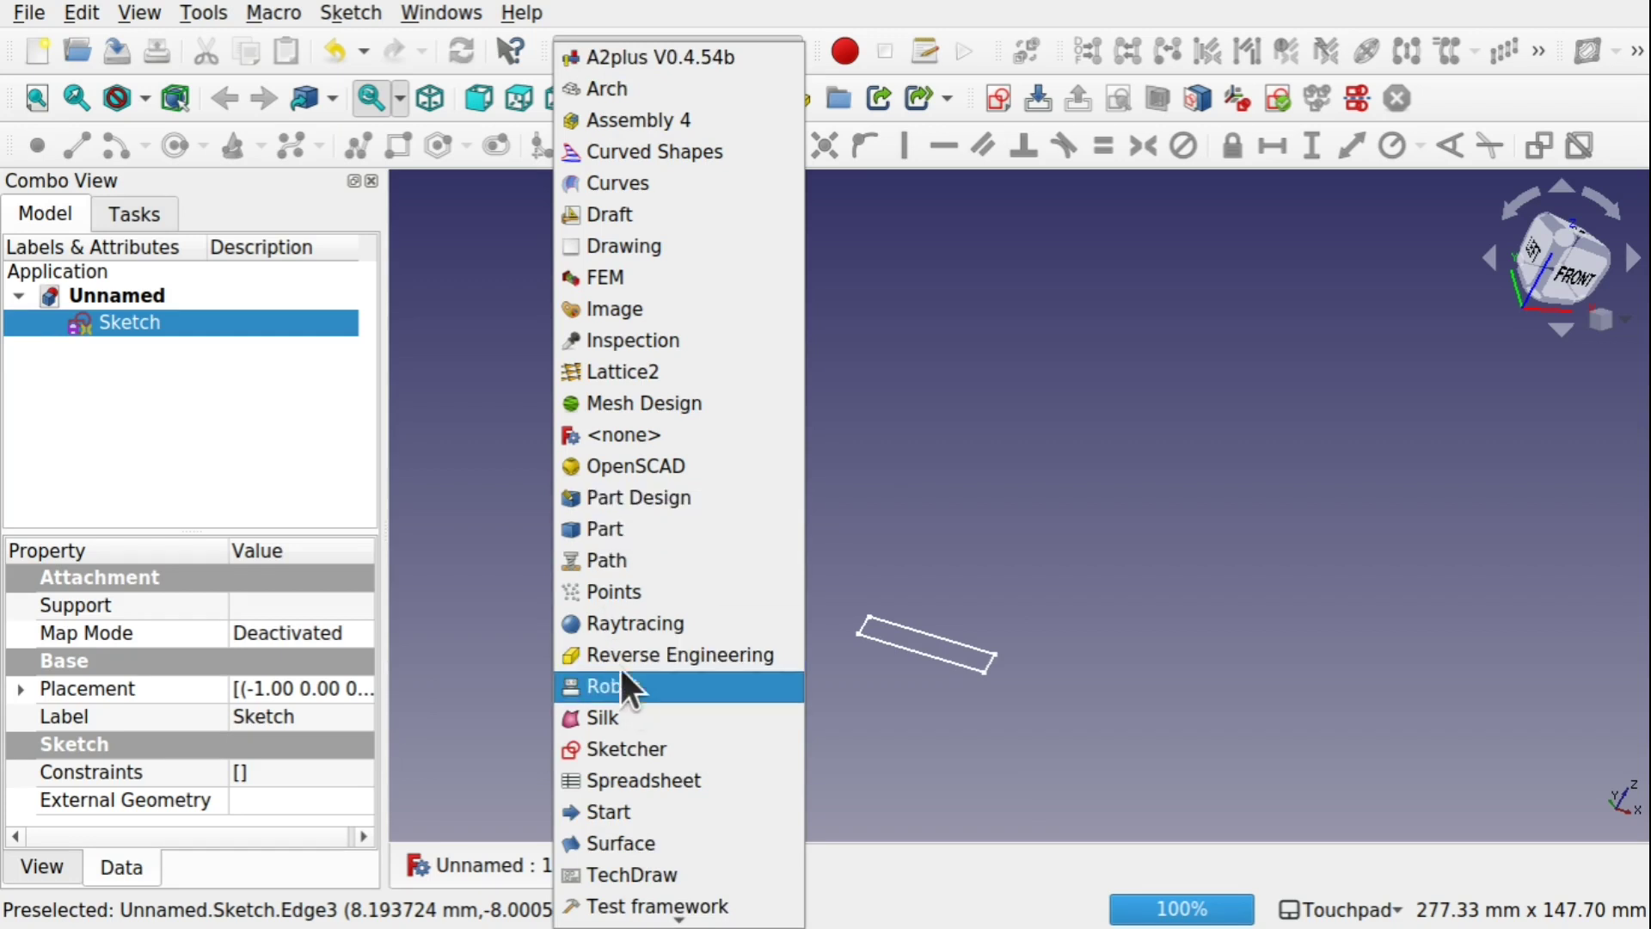
click(624, 527)
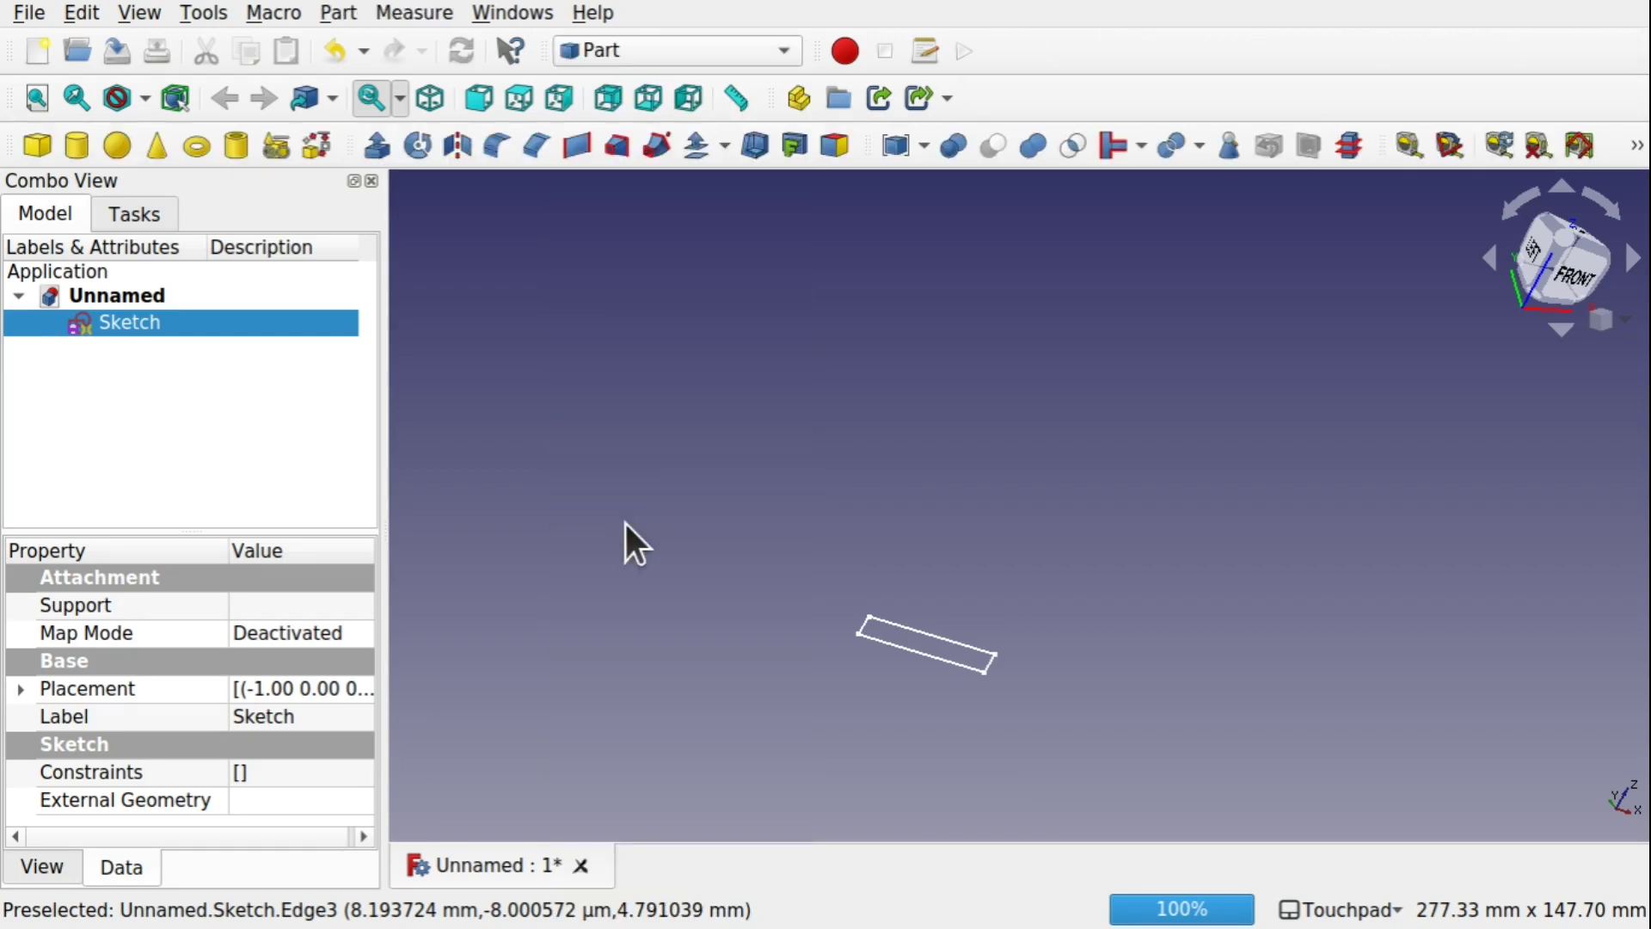
click(378, 148)
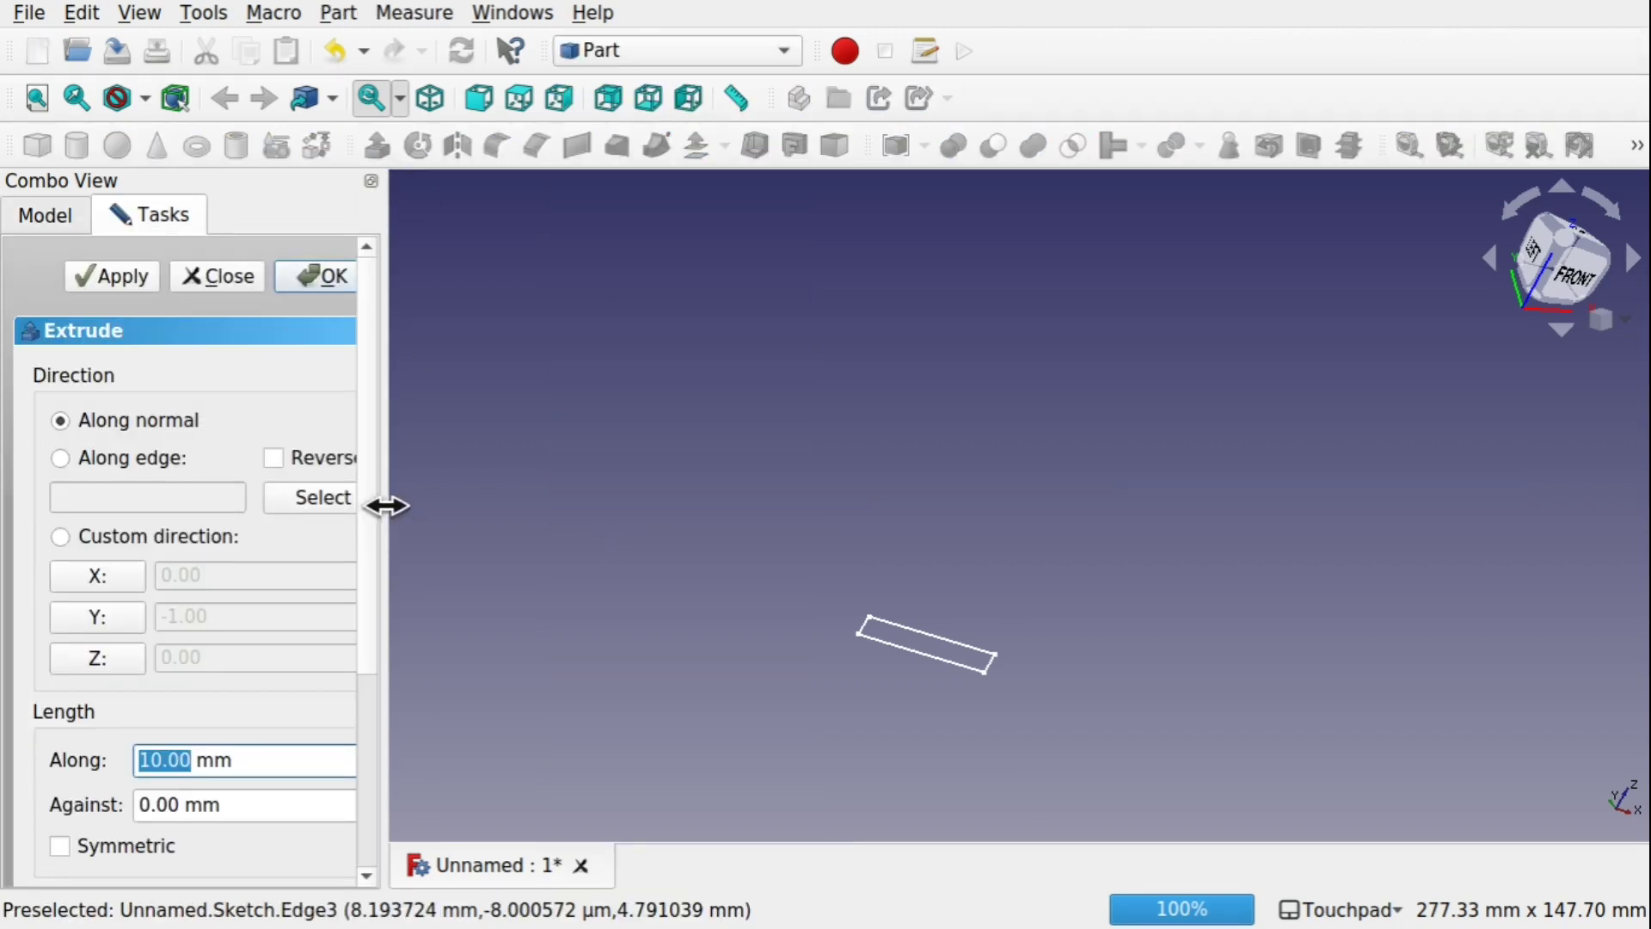
drag(384, 505, 457, 501)
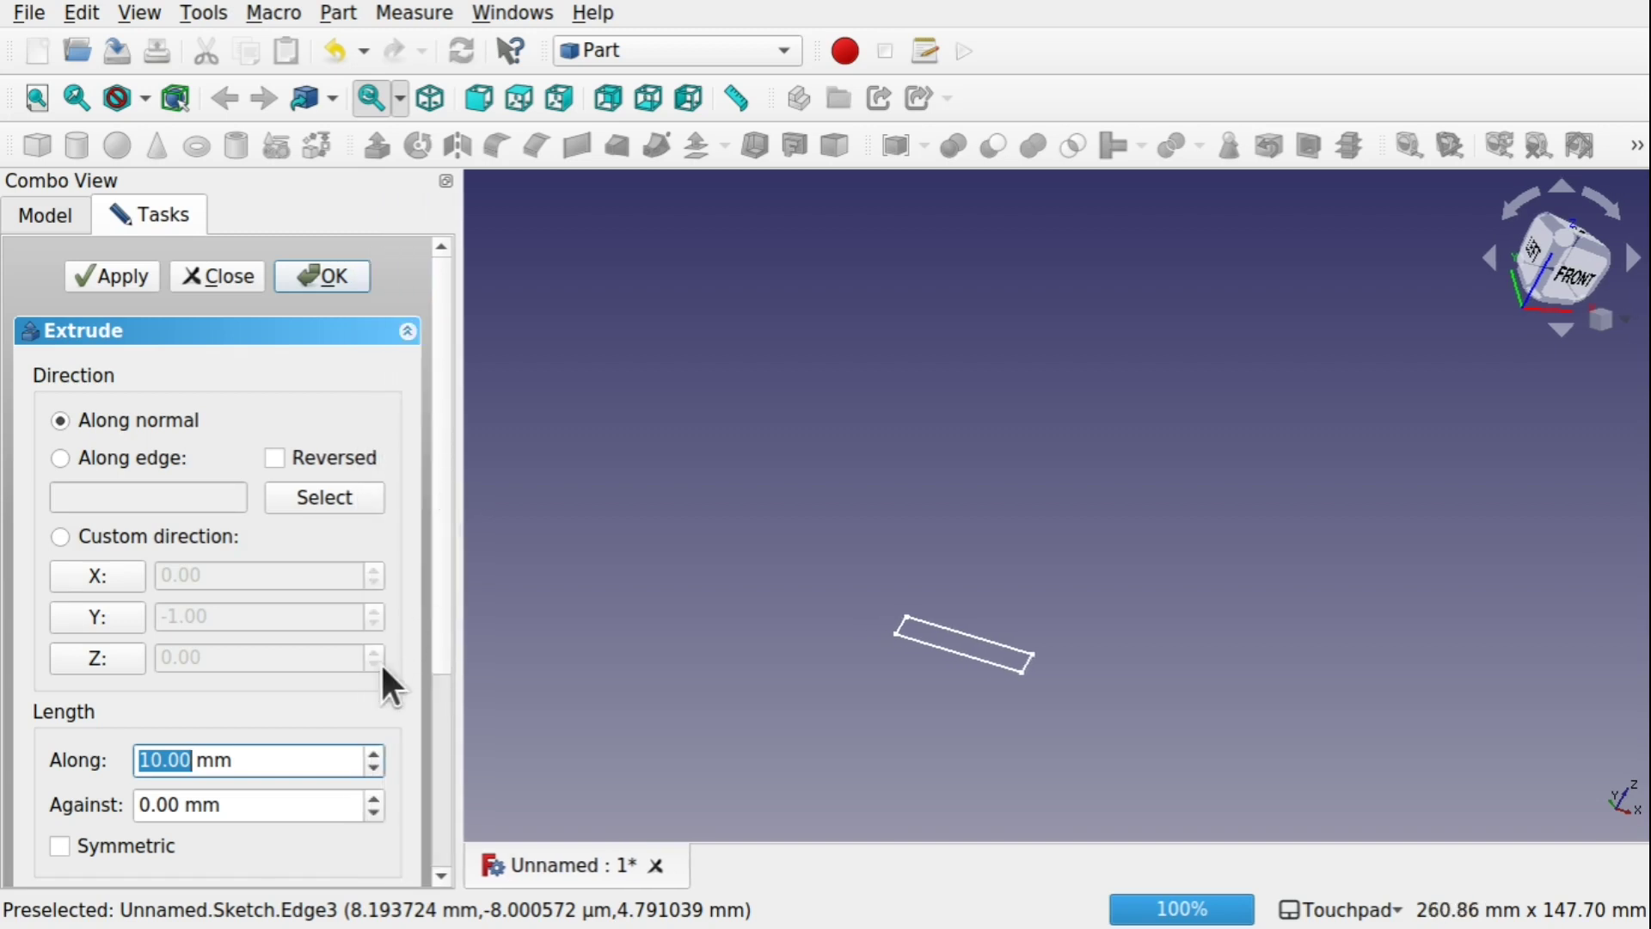
text(1)
click(320, 275)
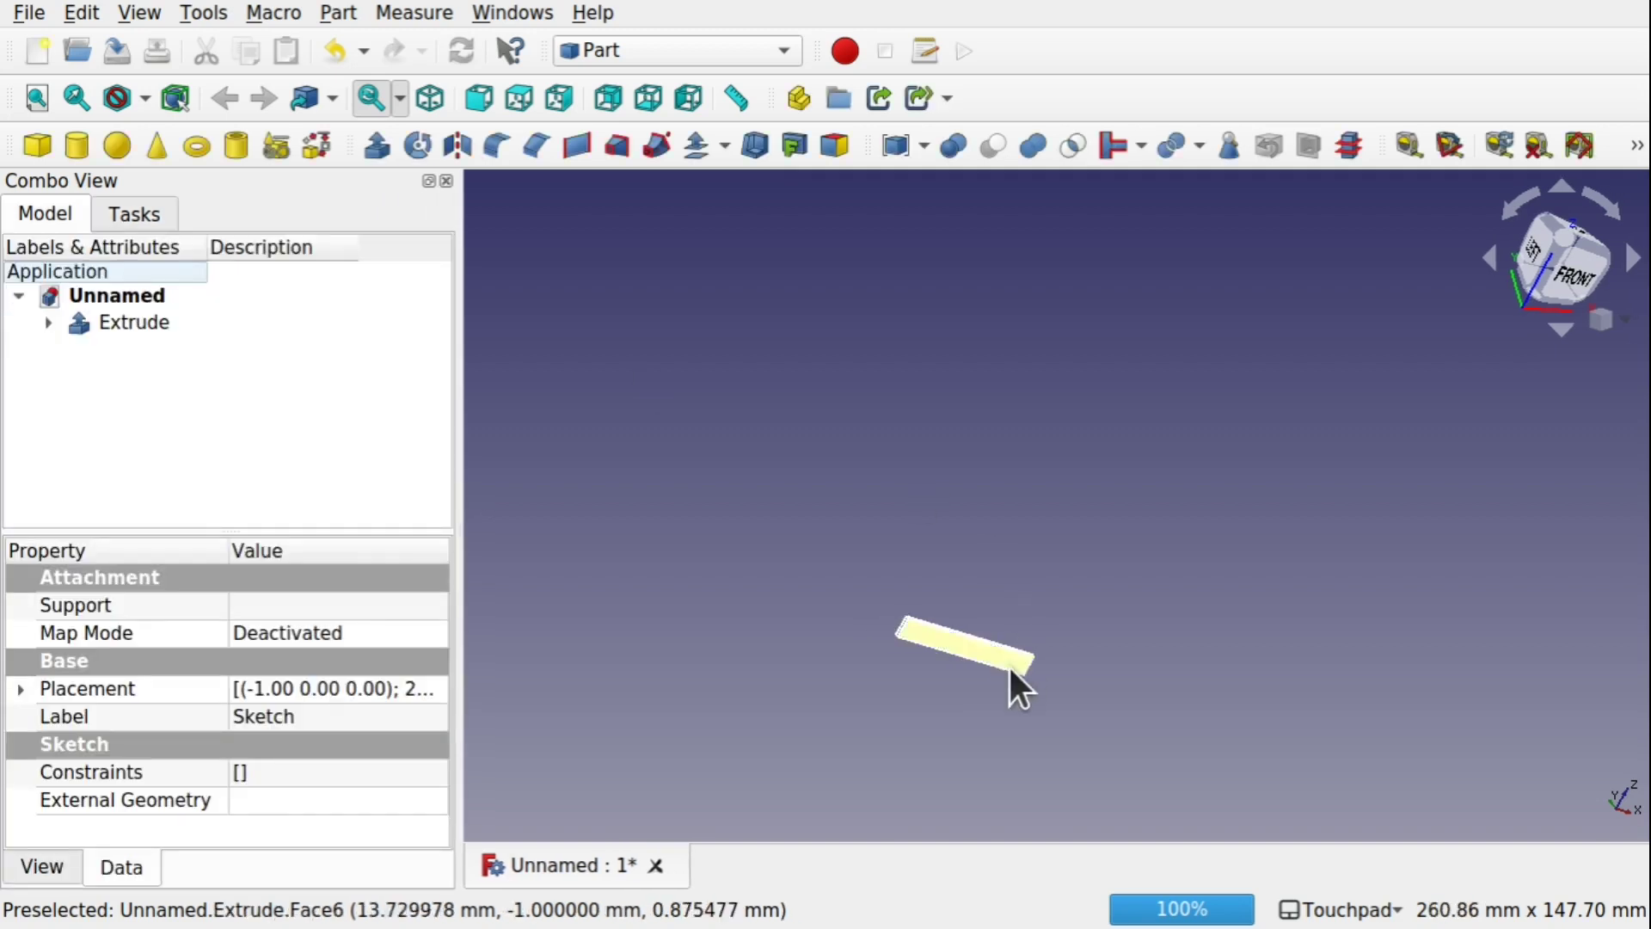
Set the extrusion's forward length to 3 mm
alt+drag(996, 667, 851, 701)
click(129, 323)
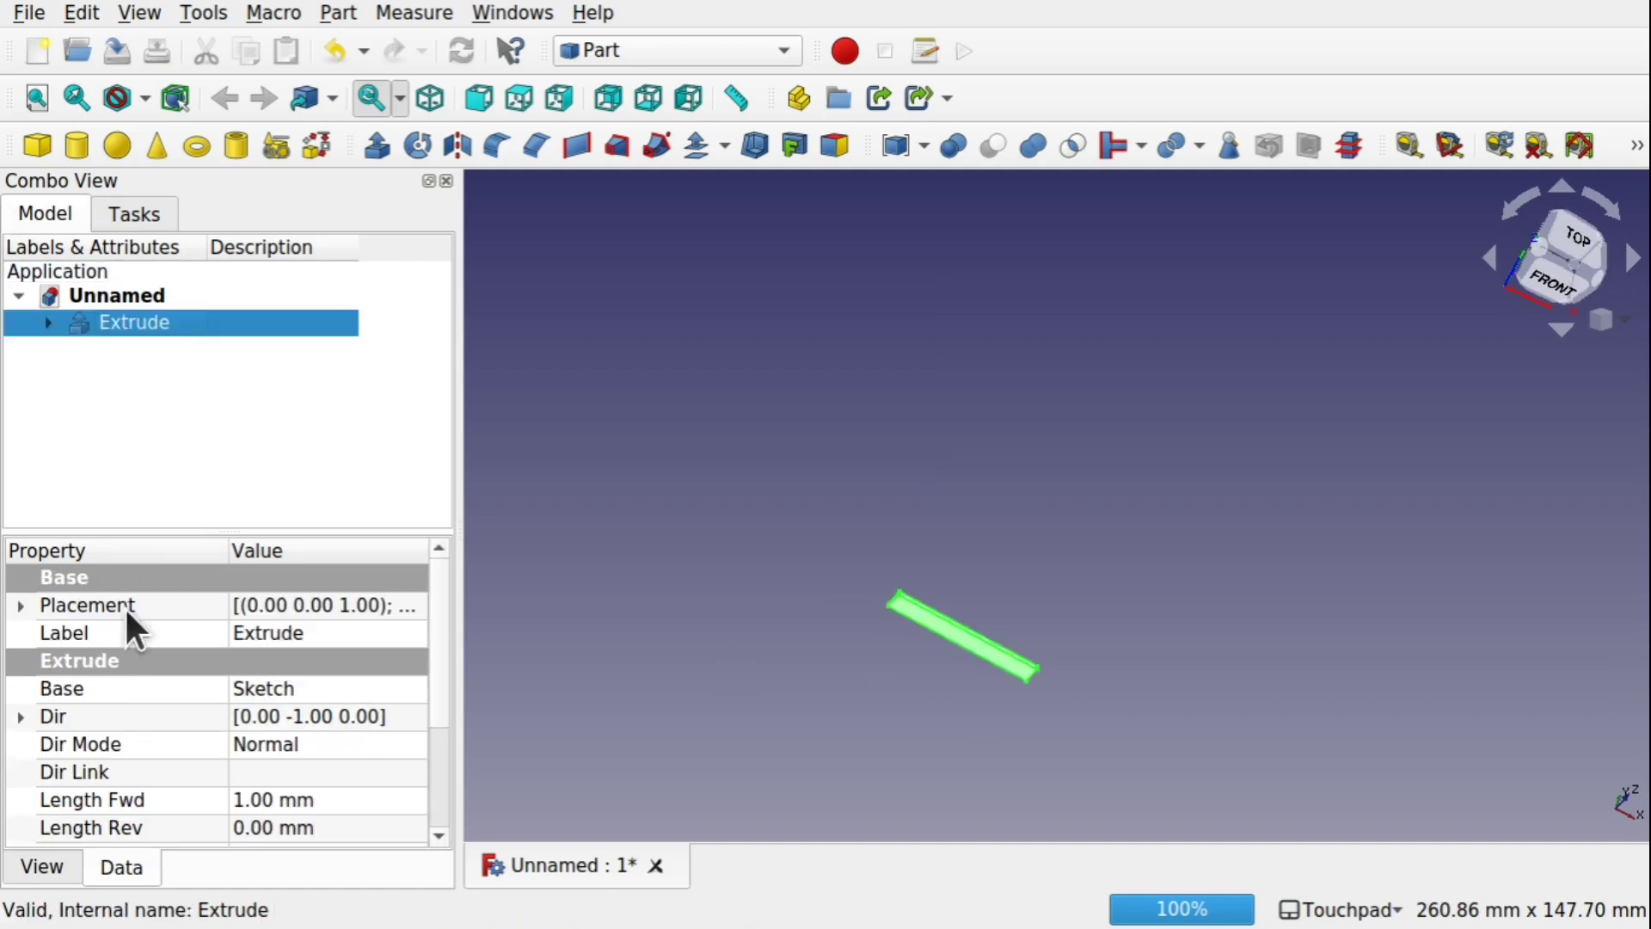
click(237, 791)
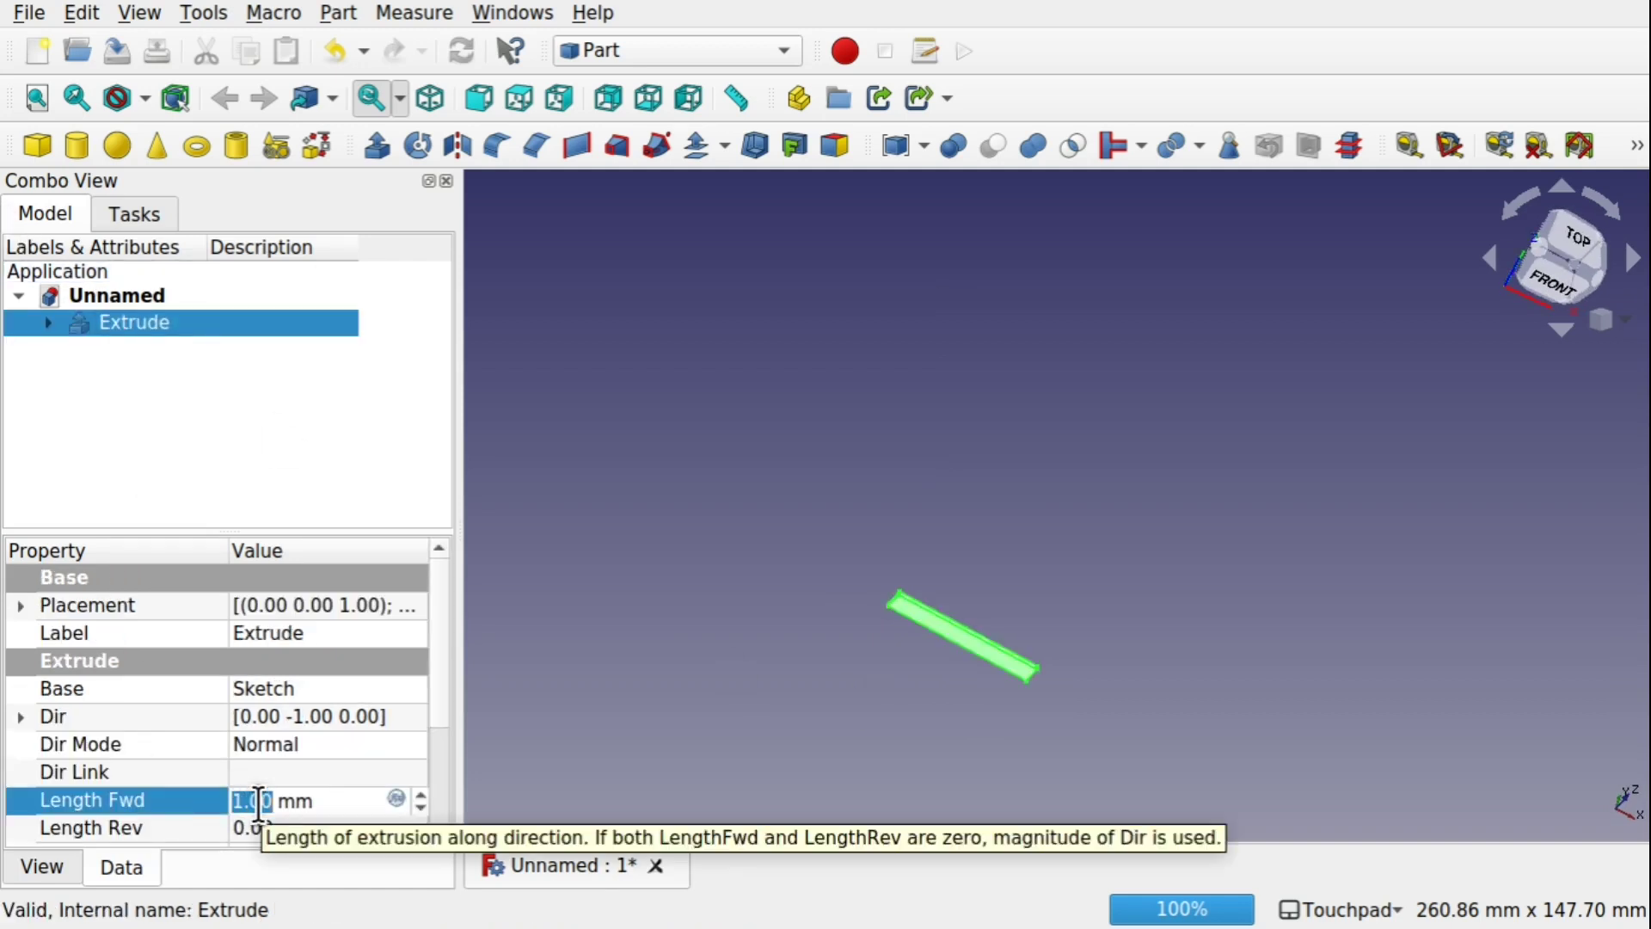
text(2)
key(Return)
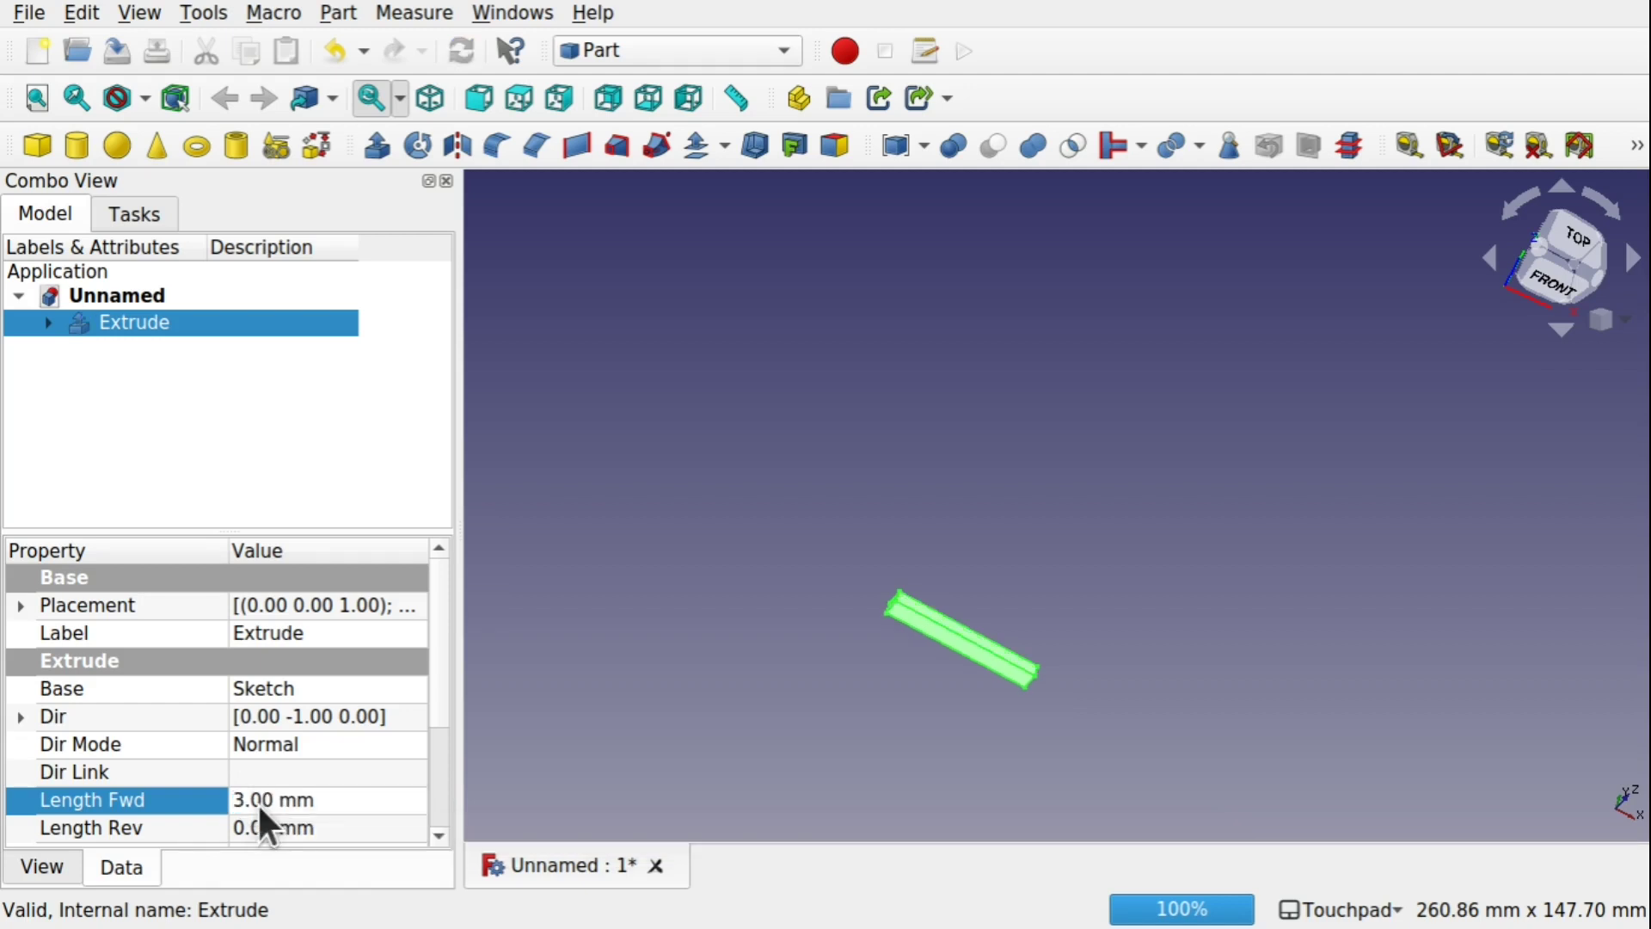
Clear the selection of the extruded block and switch to the Sketcher workbench
shift+drag(1028, 623, 980, 620)
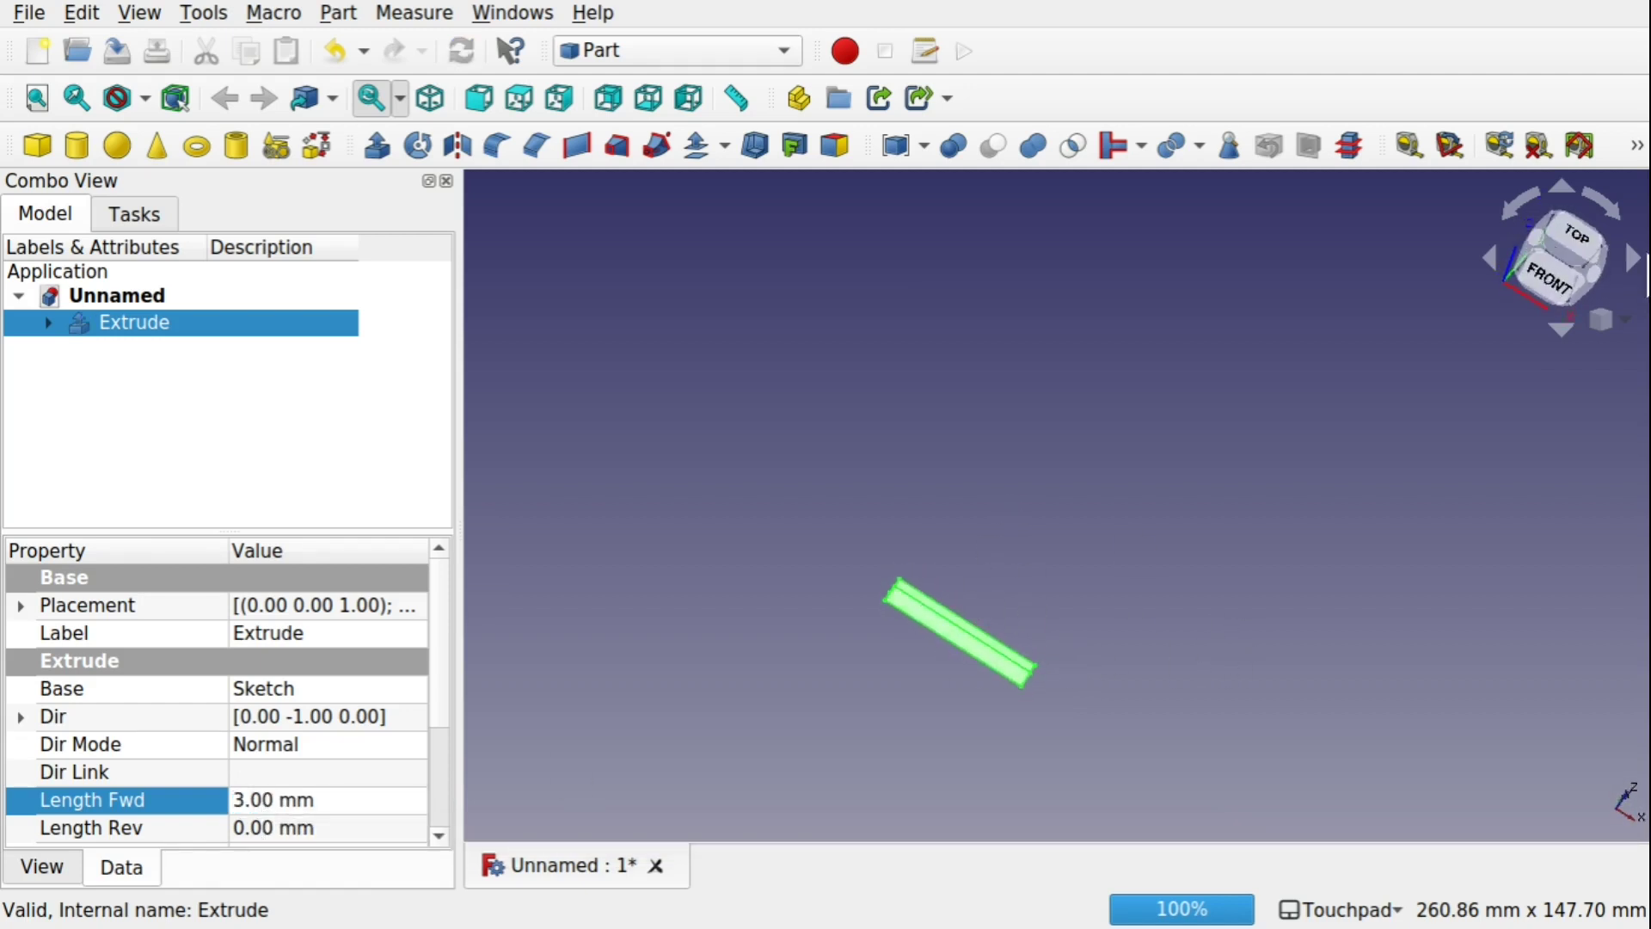
click(1572, 246)
drag(1127, 695, 1050, 516)
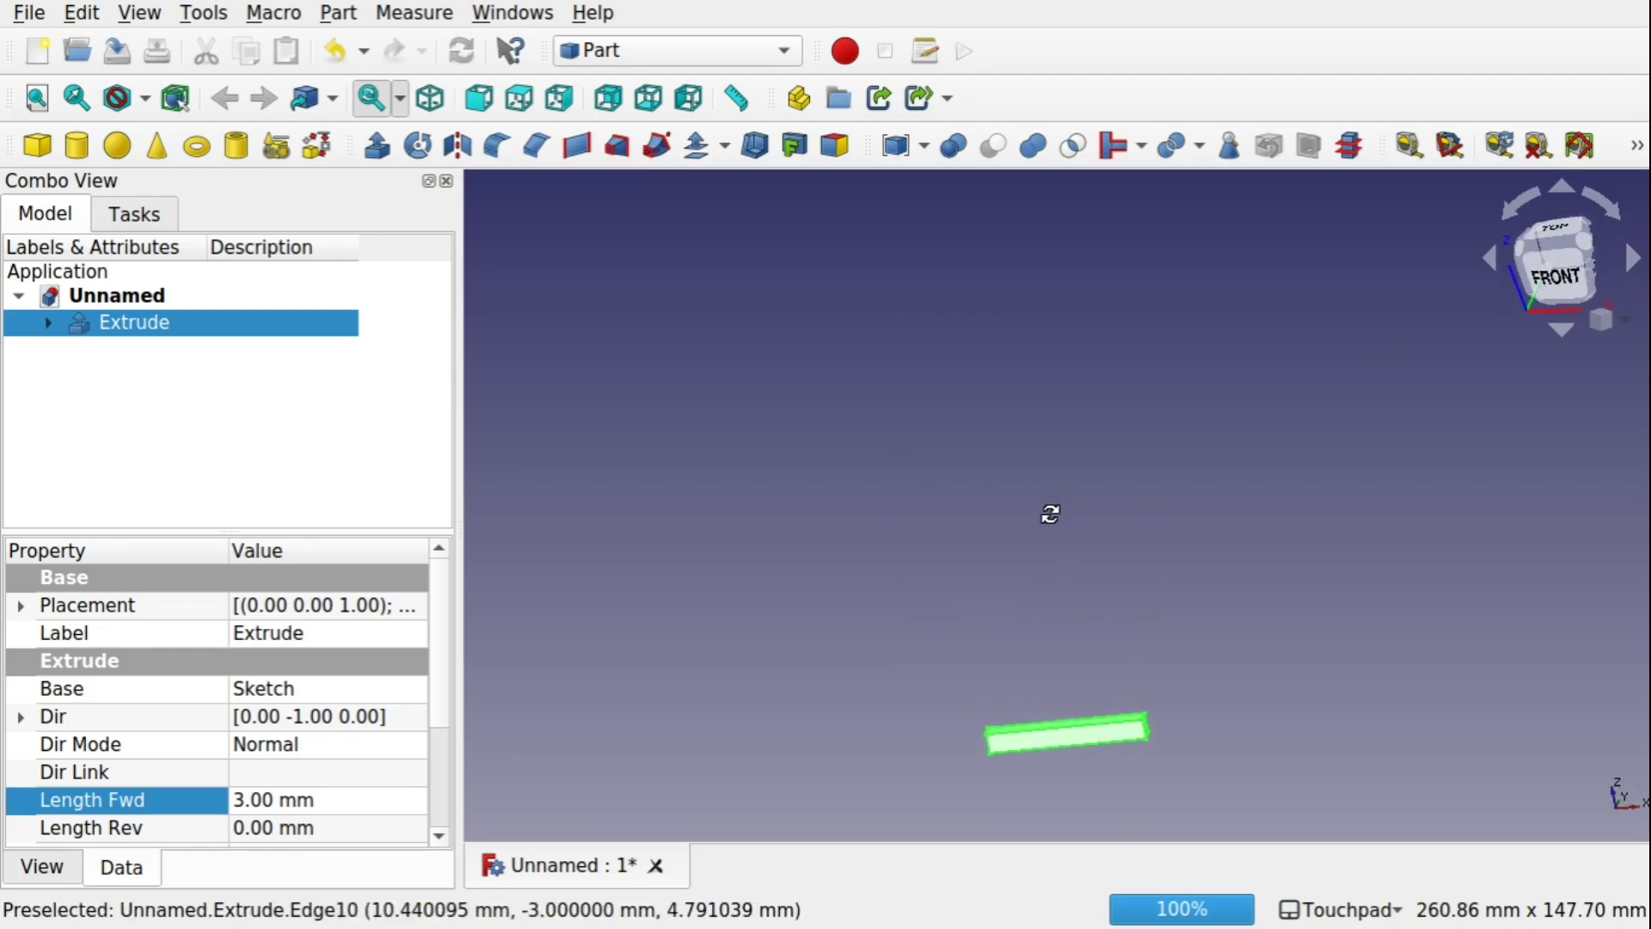
shift+drag(1192, 603, 1116, 530)
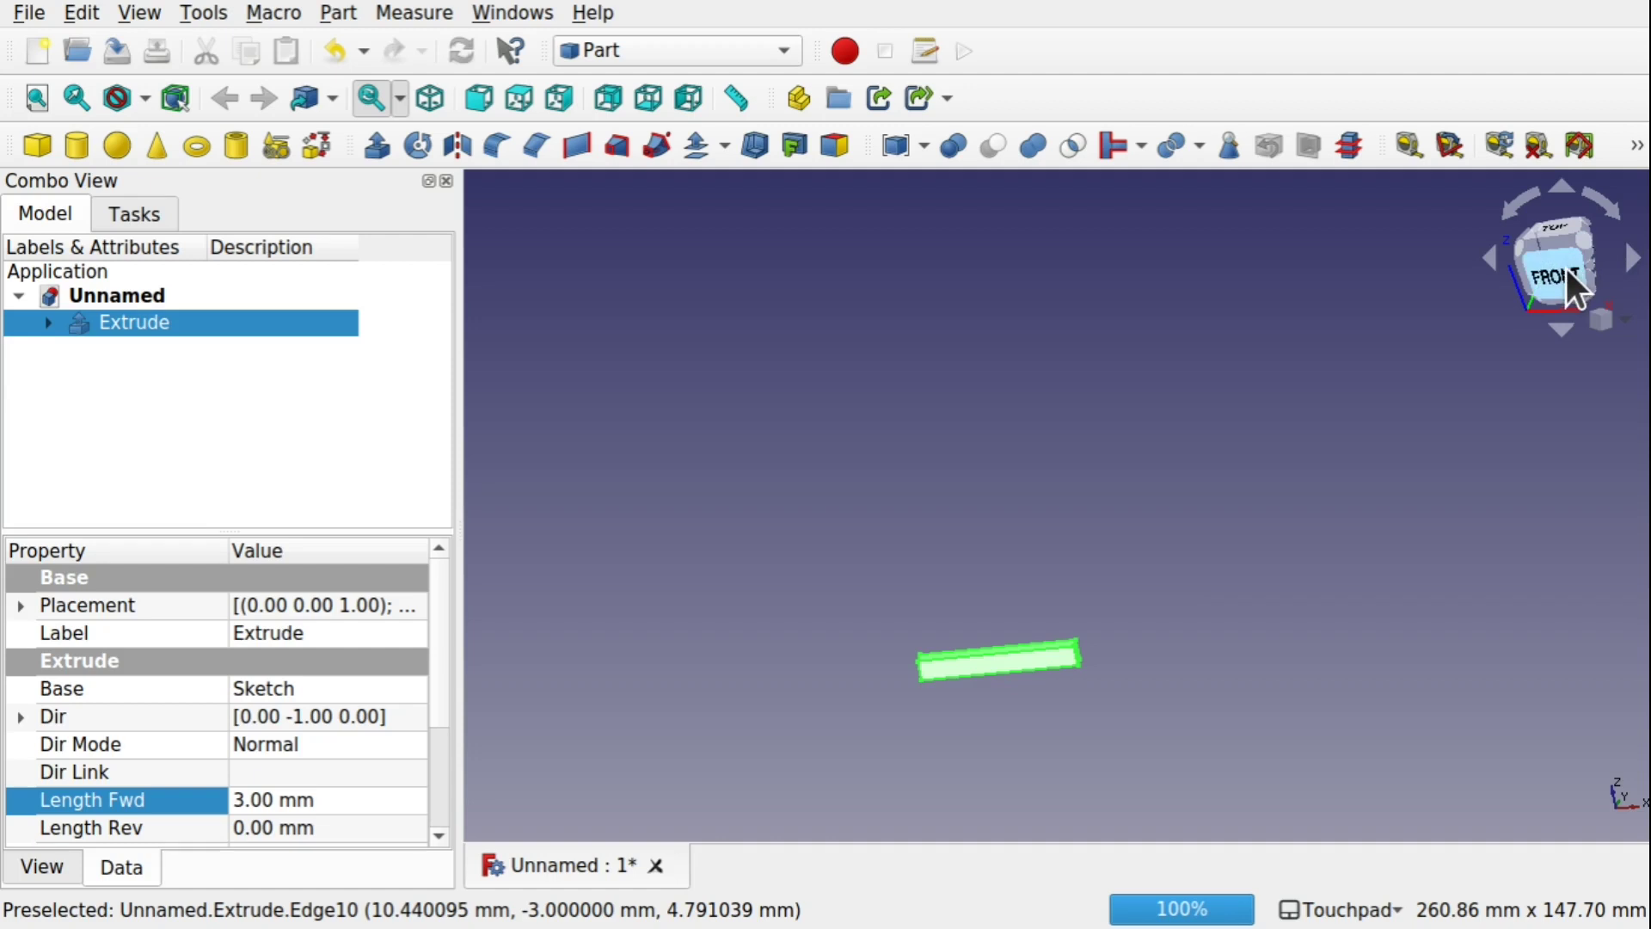
click(1574, 288)
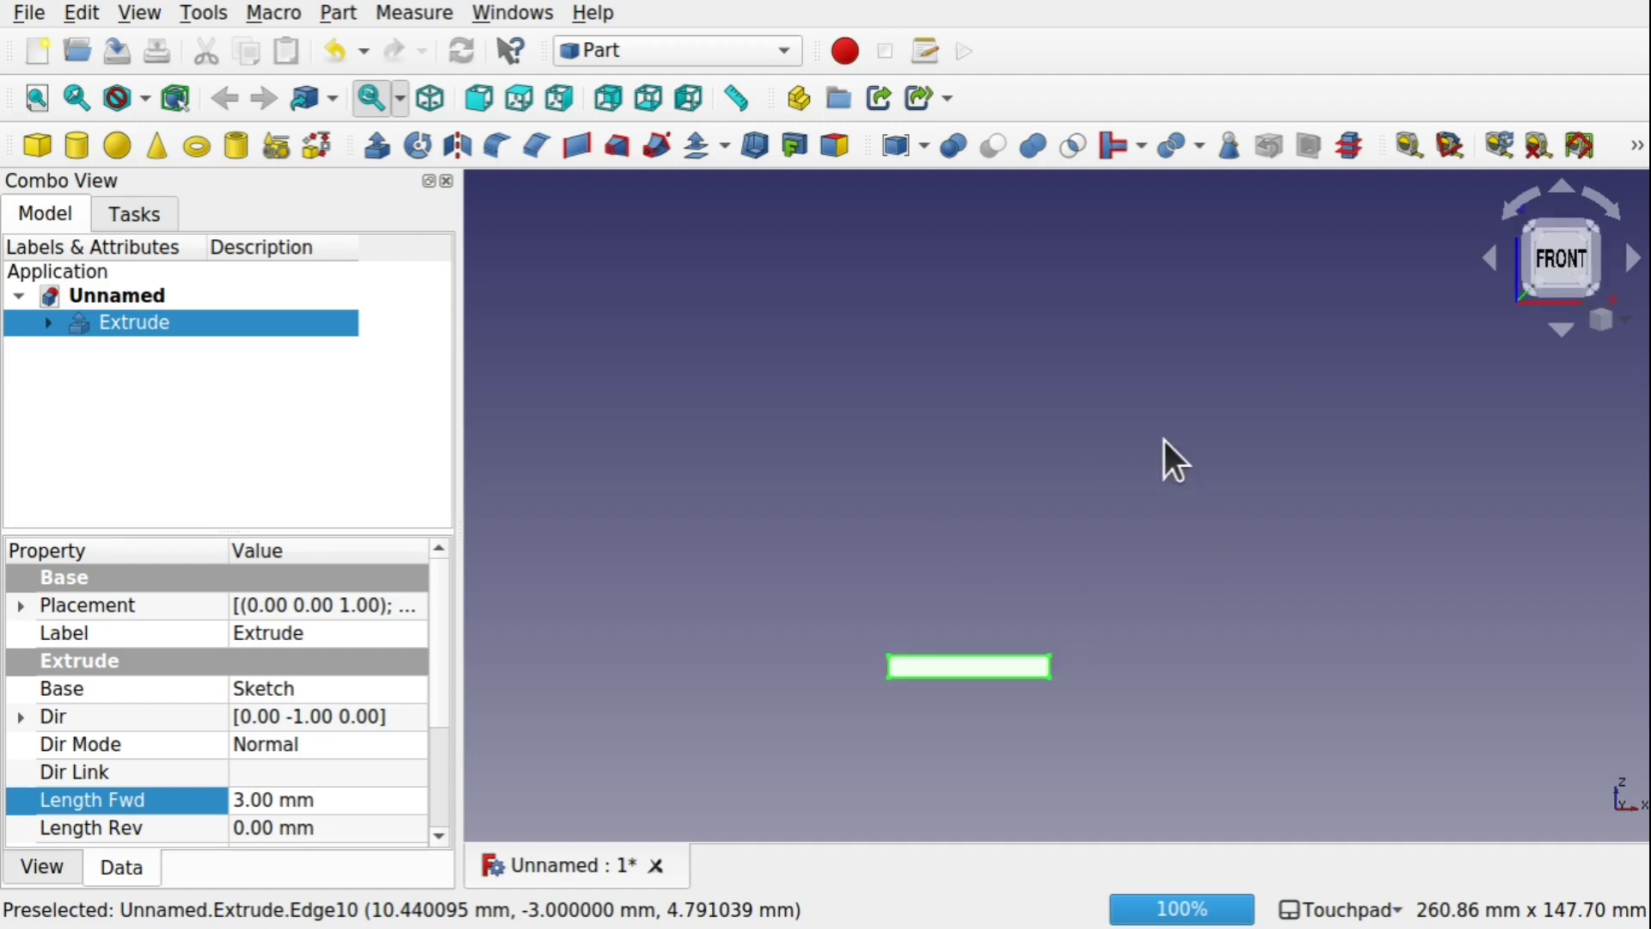
click(951, 526)
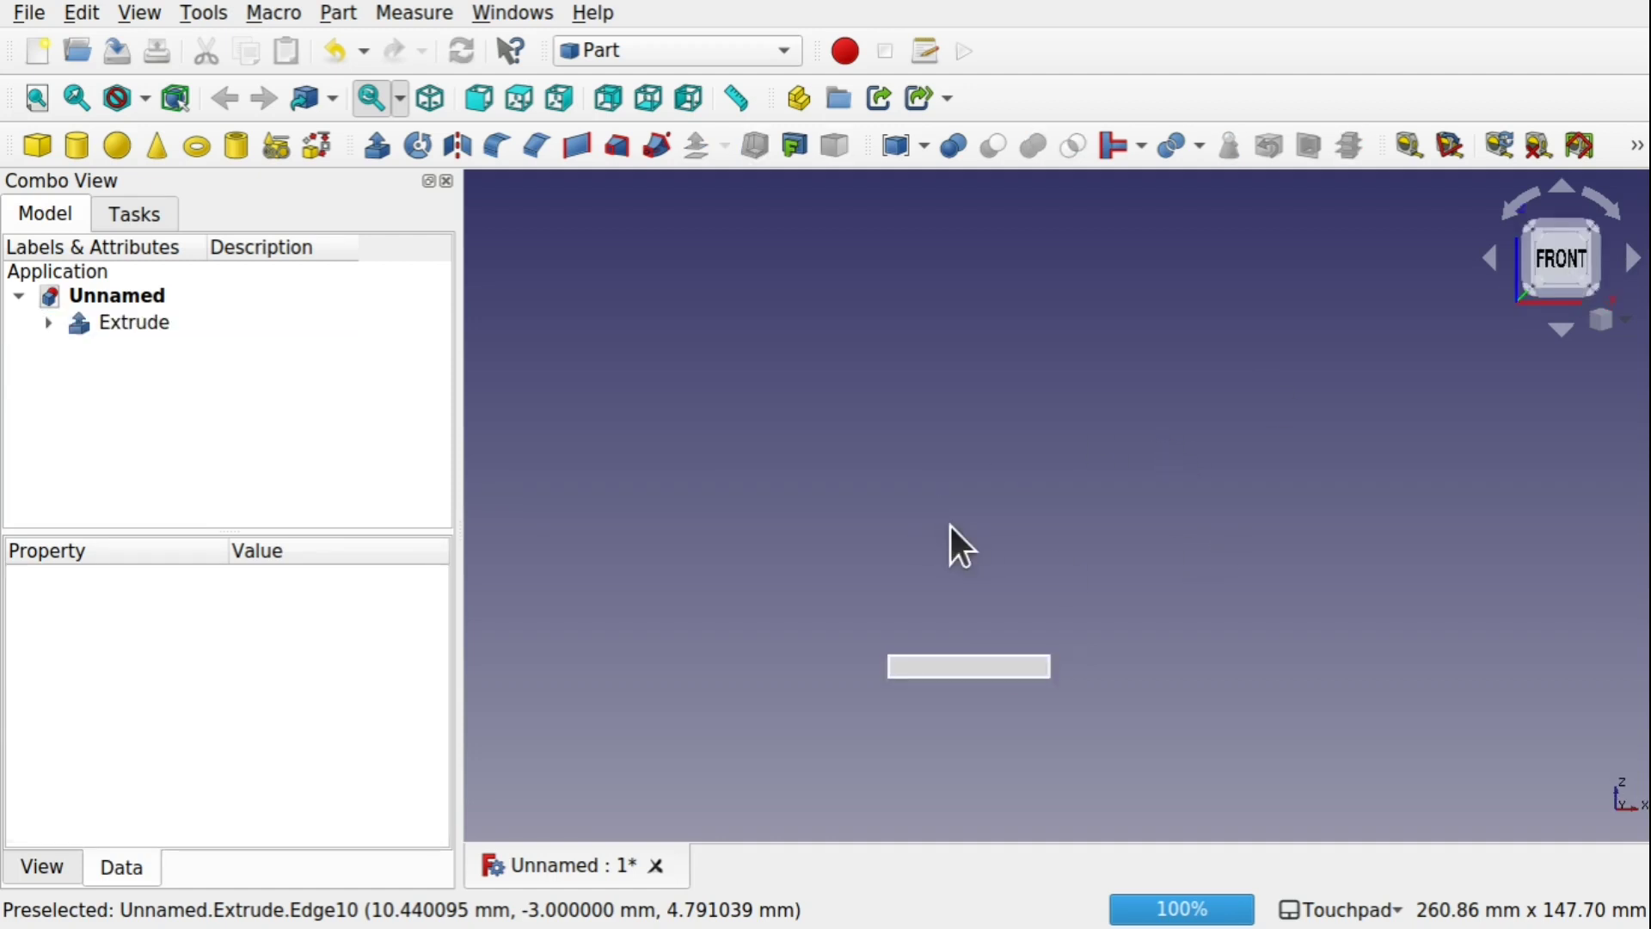
click(654, 47)
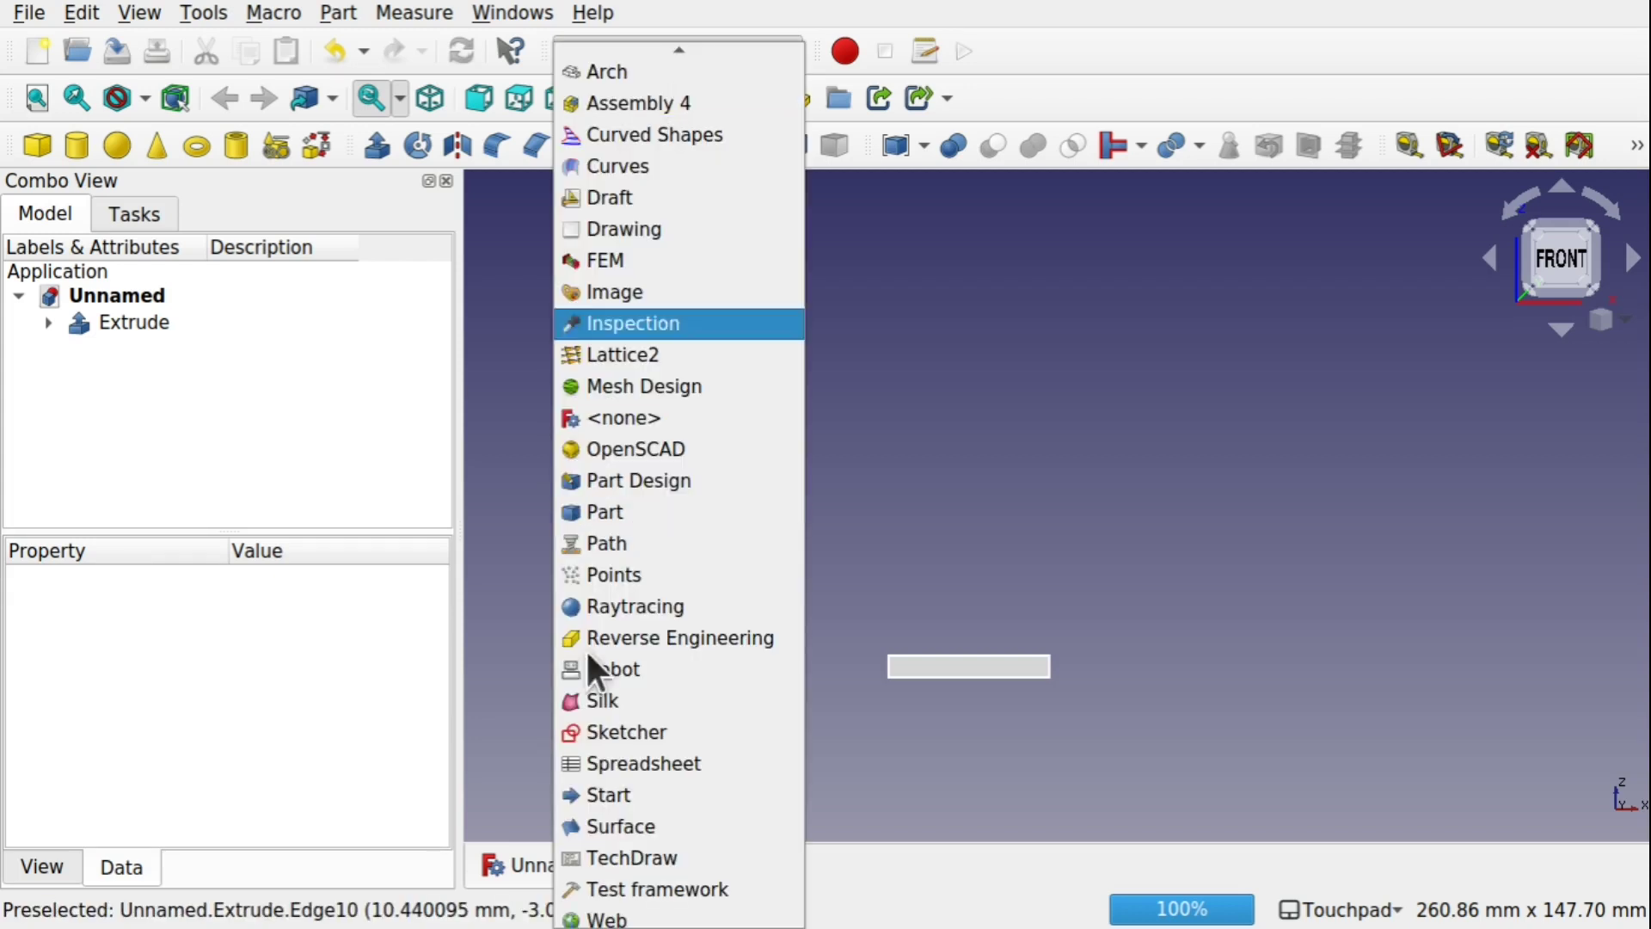
scroll(602, 688, down, 1)
click(736, 699)
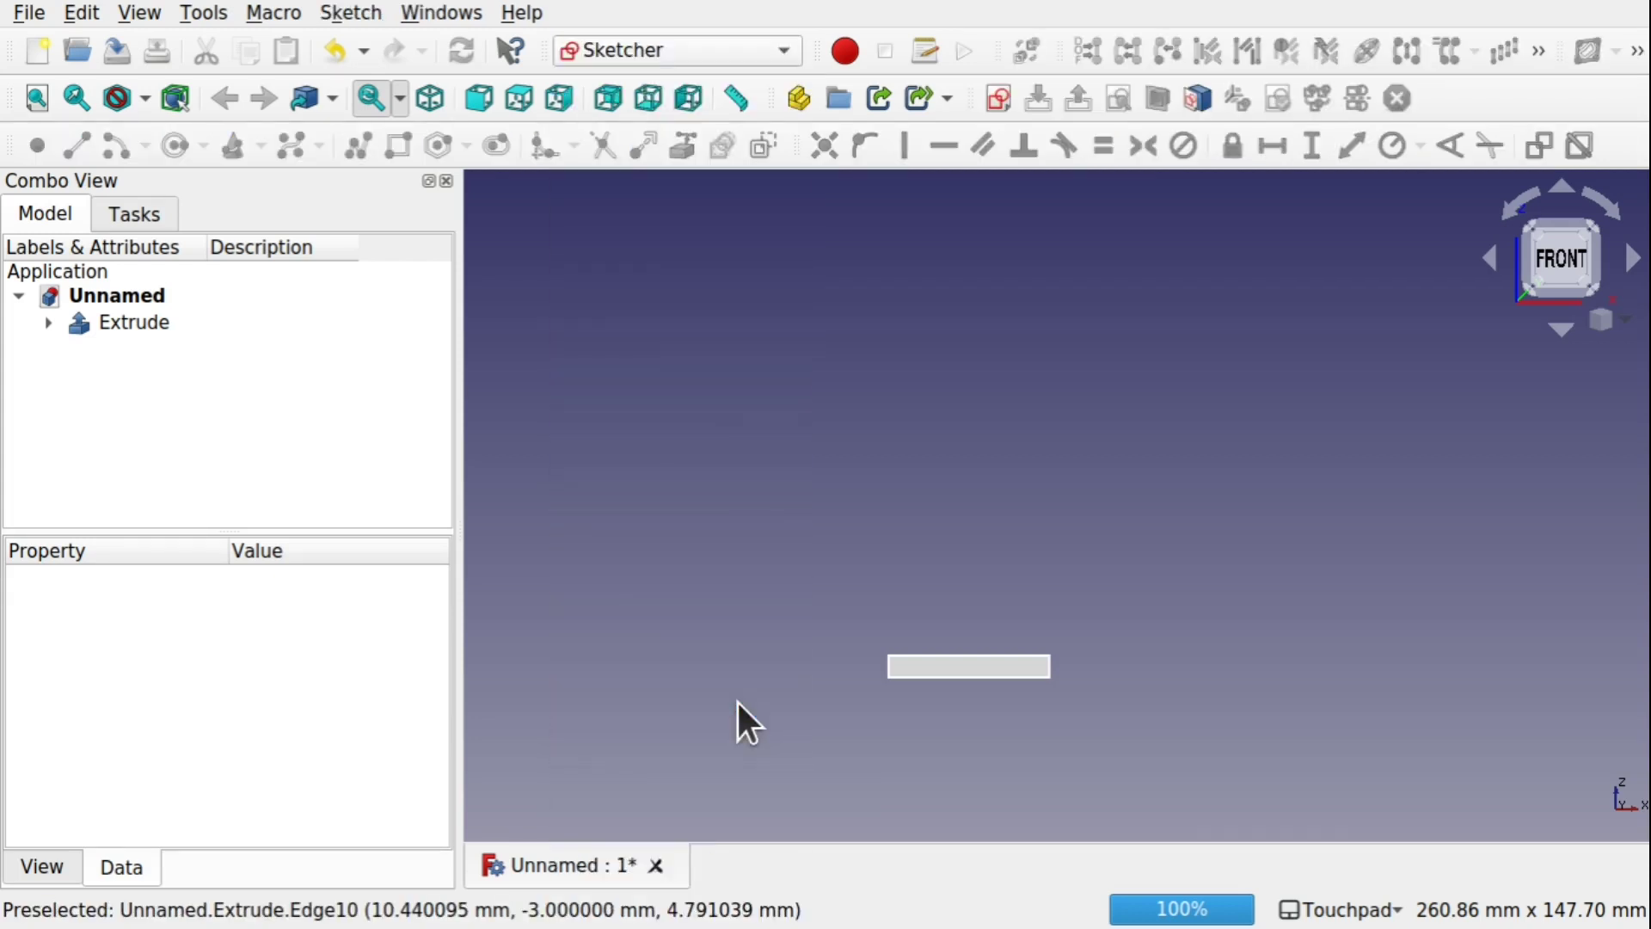
click(989, 107)
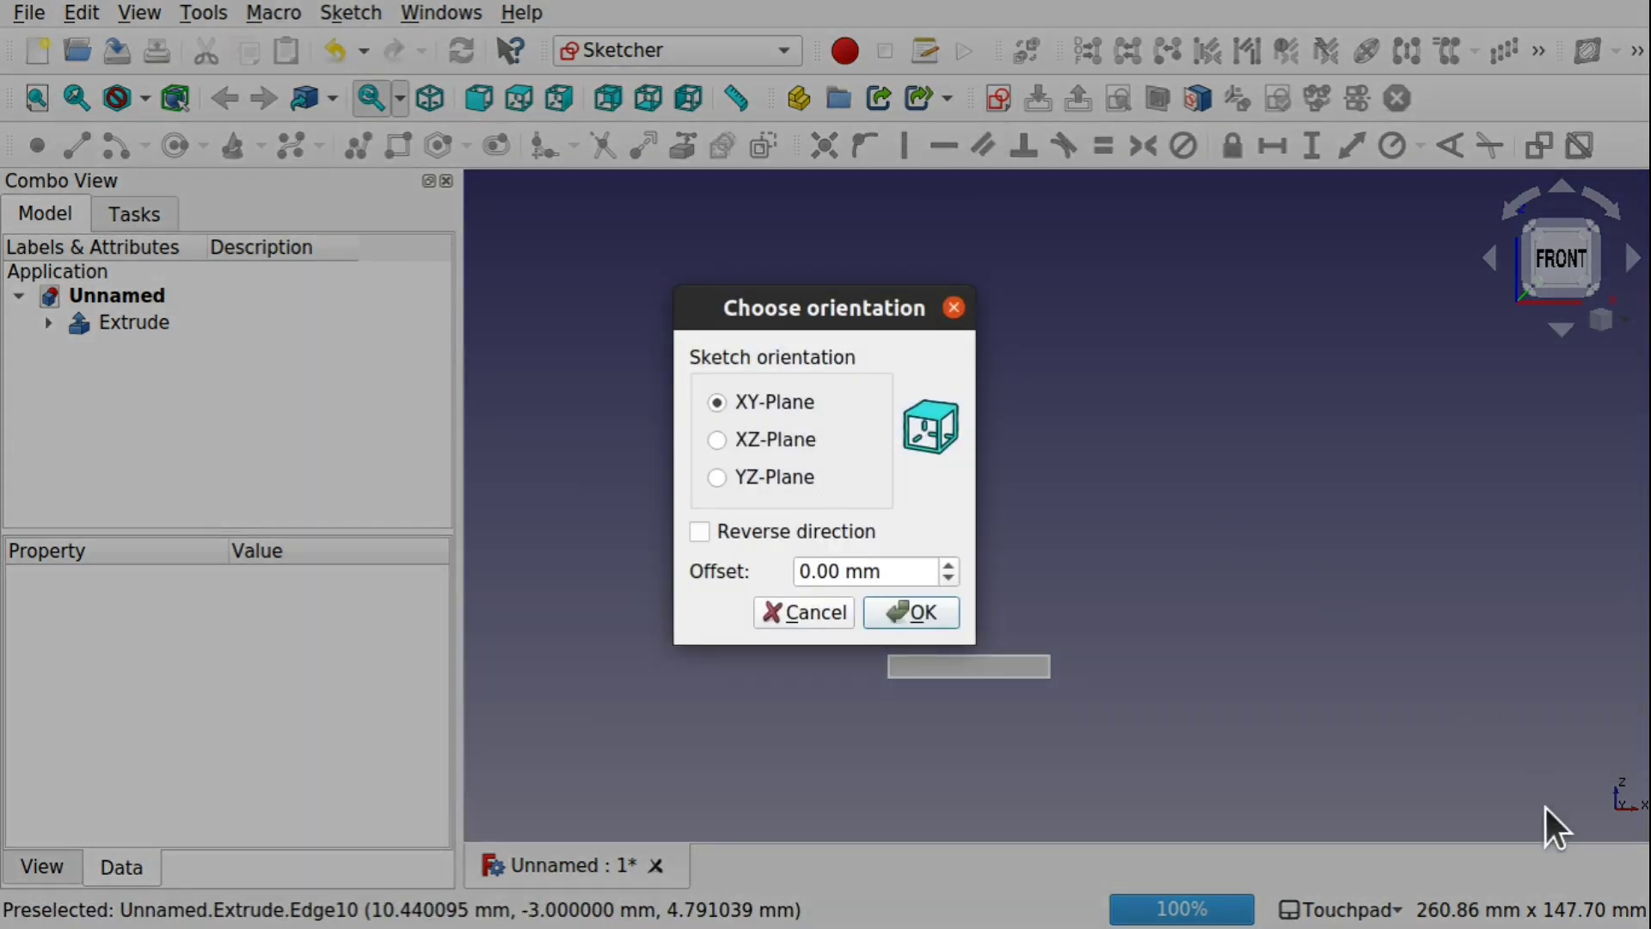
click(803, 611)
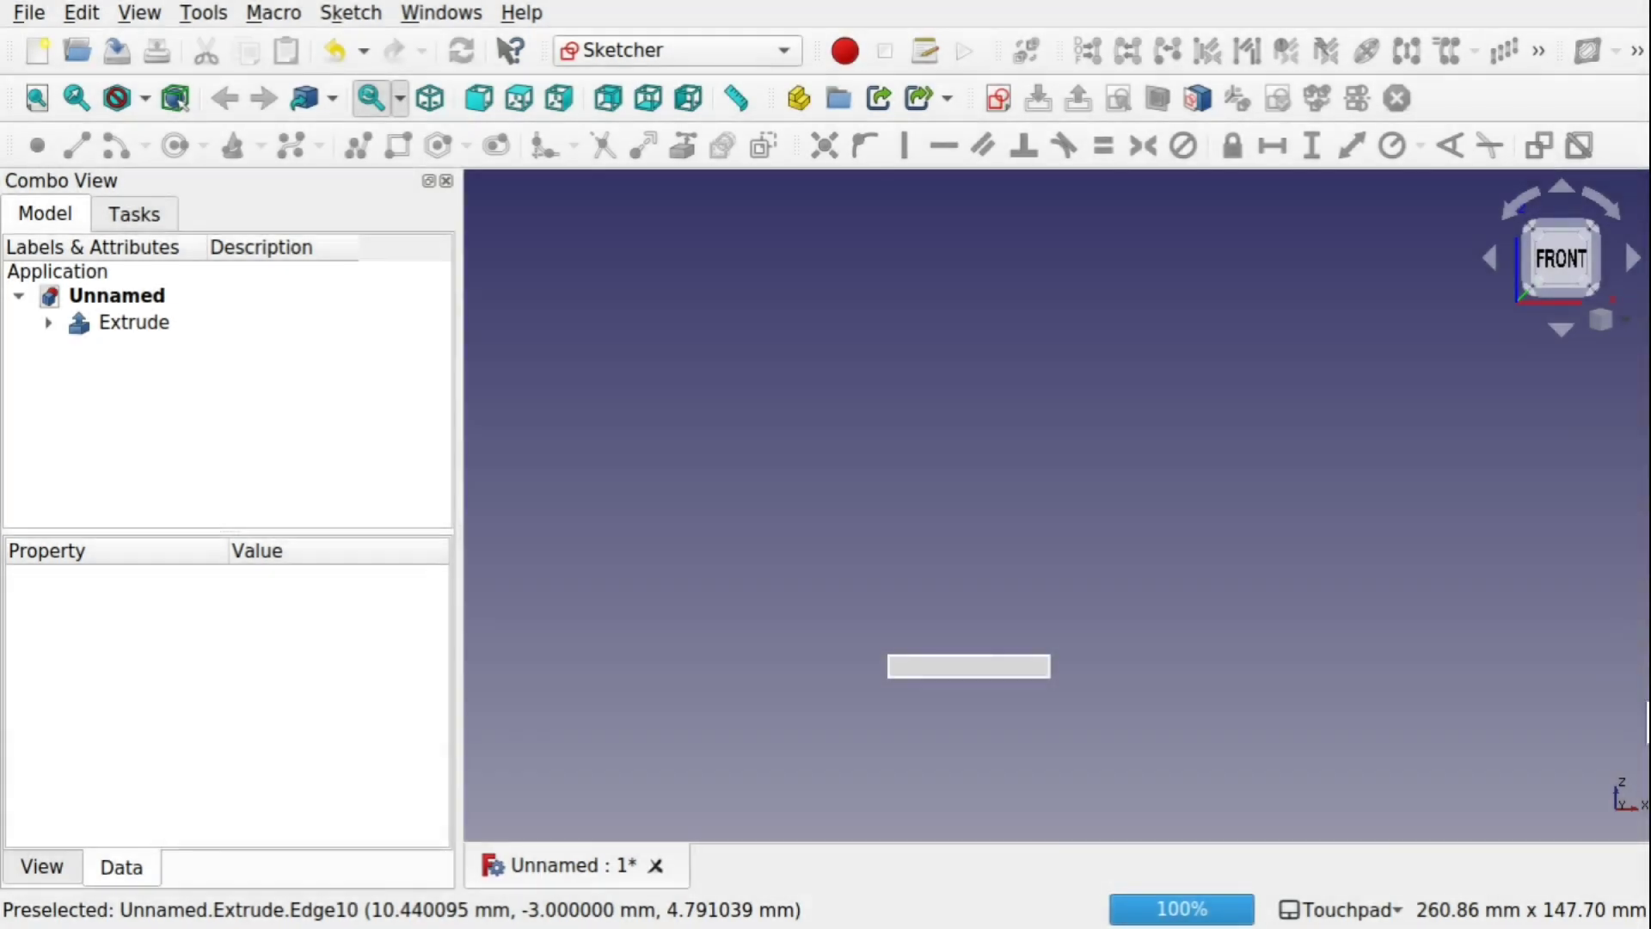
alt+drag(1581, 707, 1364, 708)
alt+drag(1551, 719, 1634, 803)
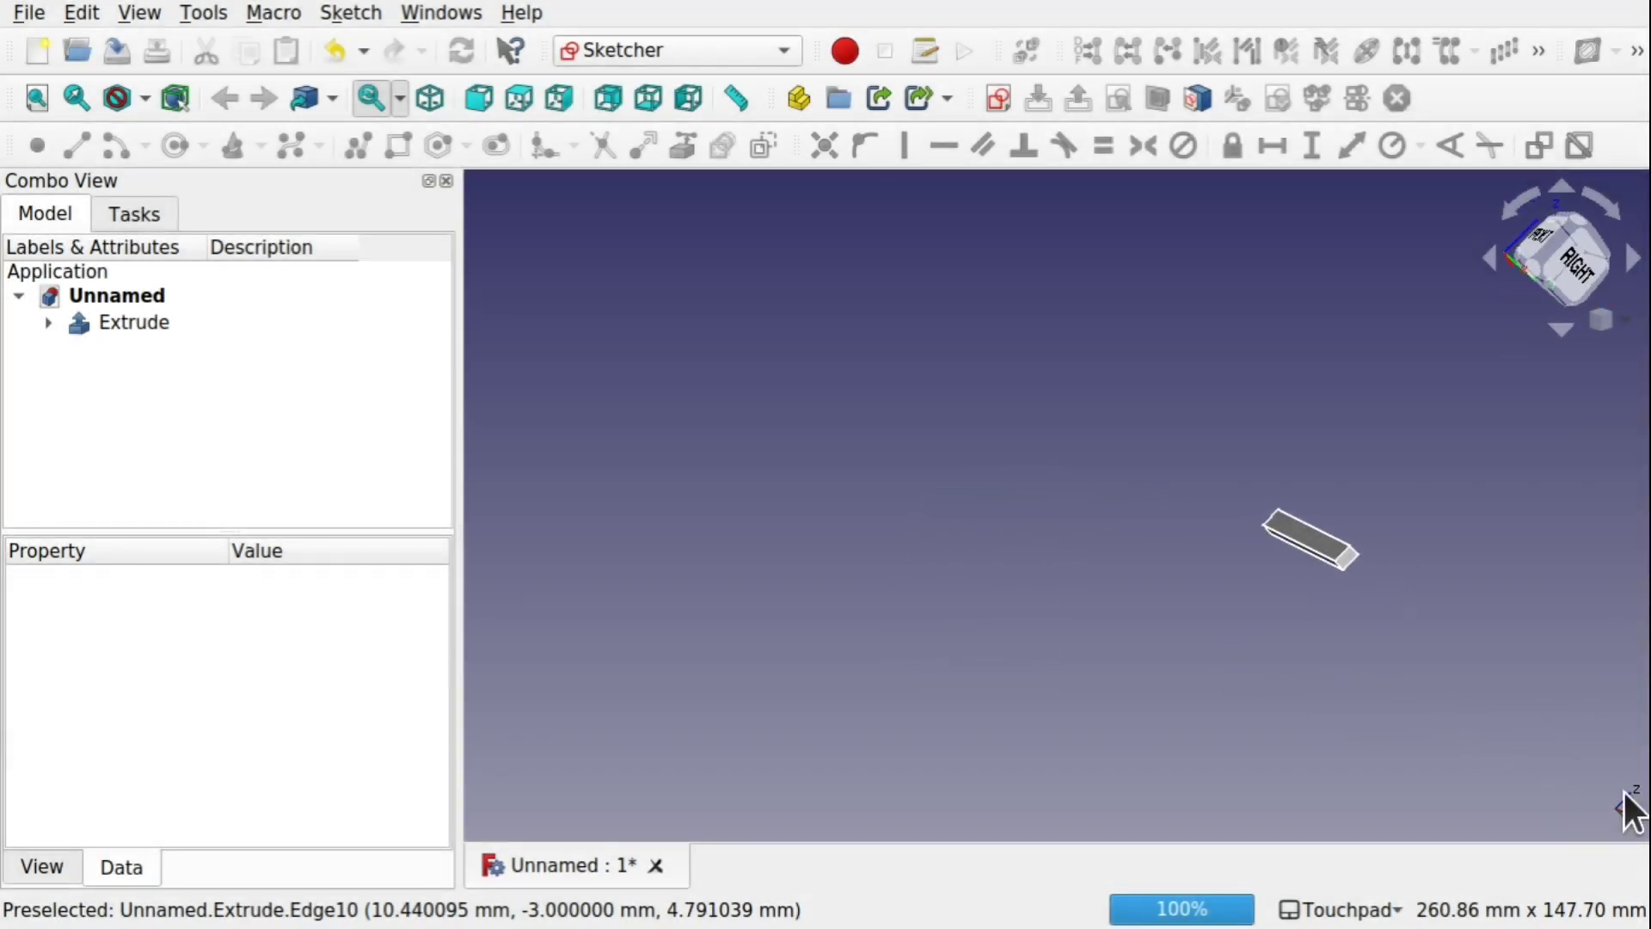
alt+drag(1396, 715, 1607, 752)
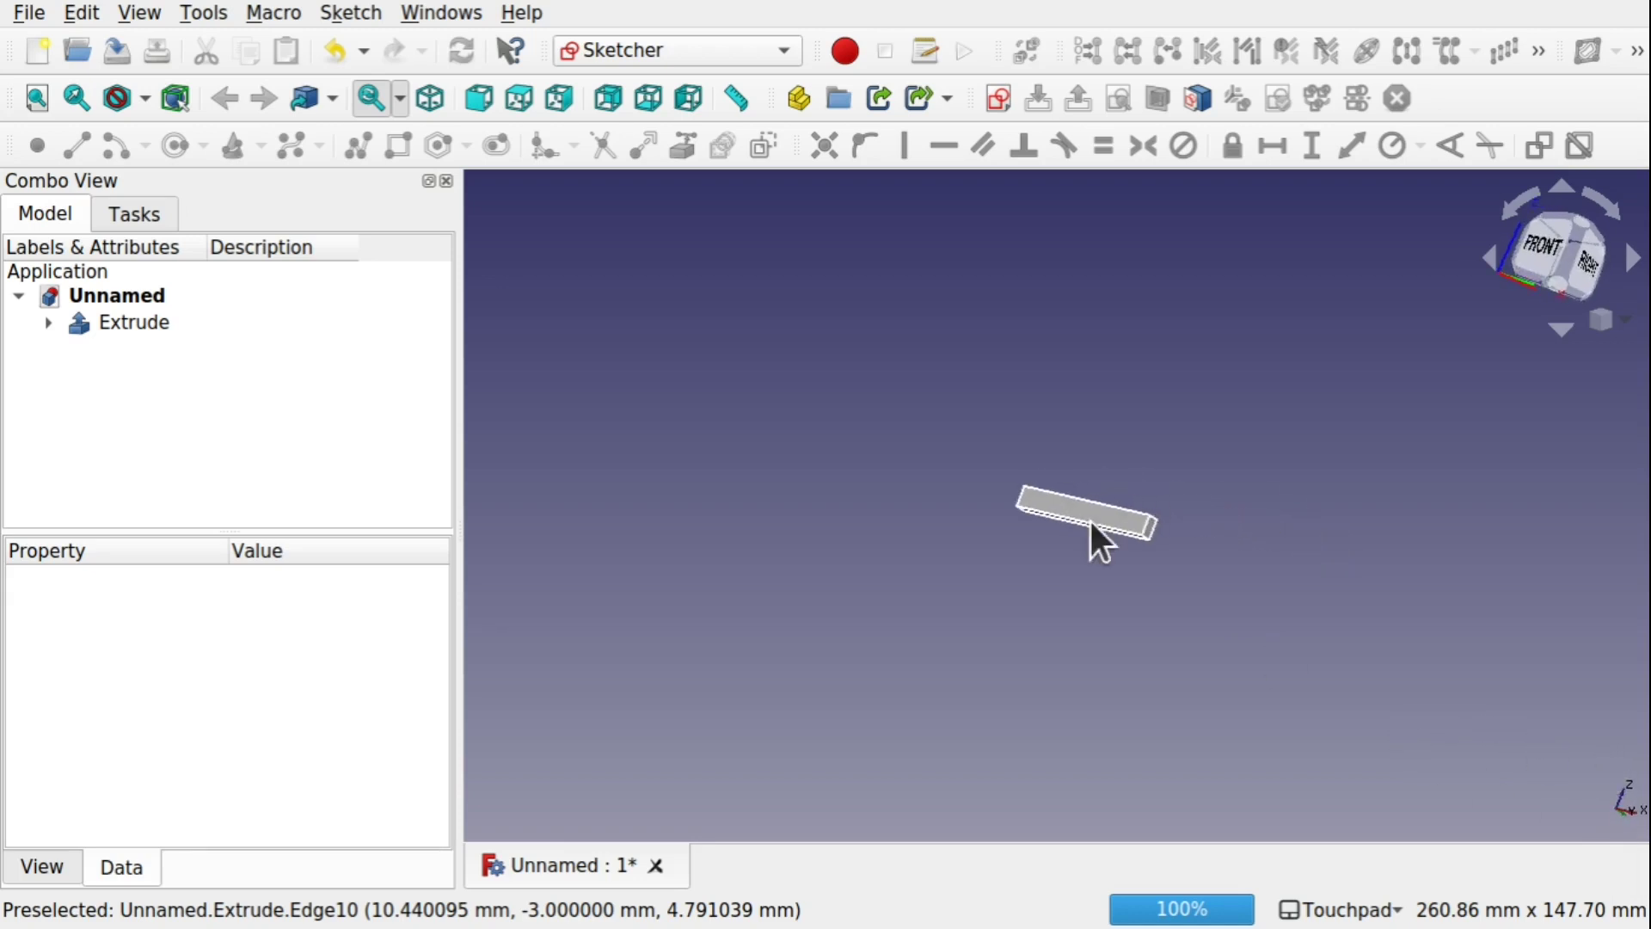
Create a new sketch on the YZ-Plane with 0 mm offset
click(989, 100)
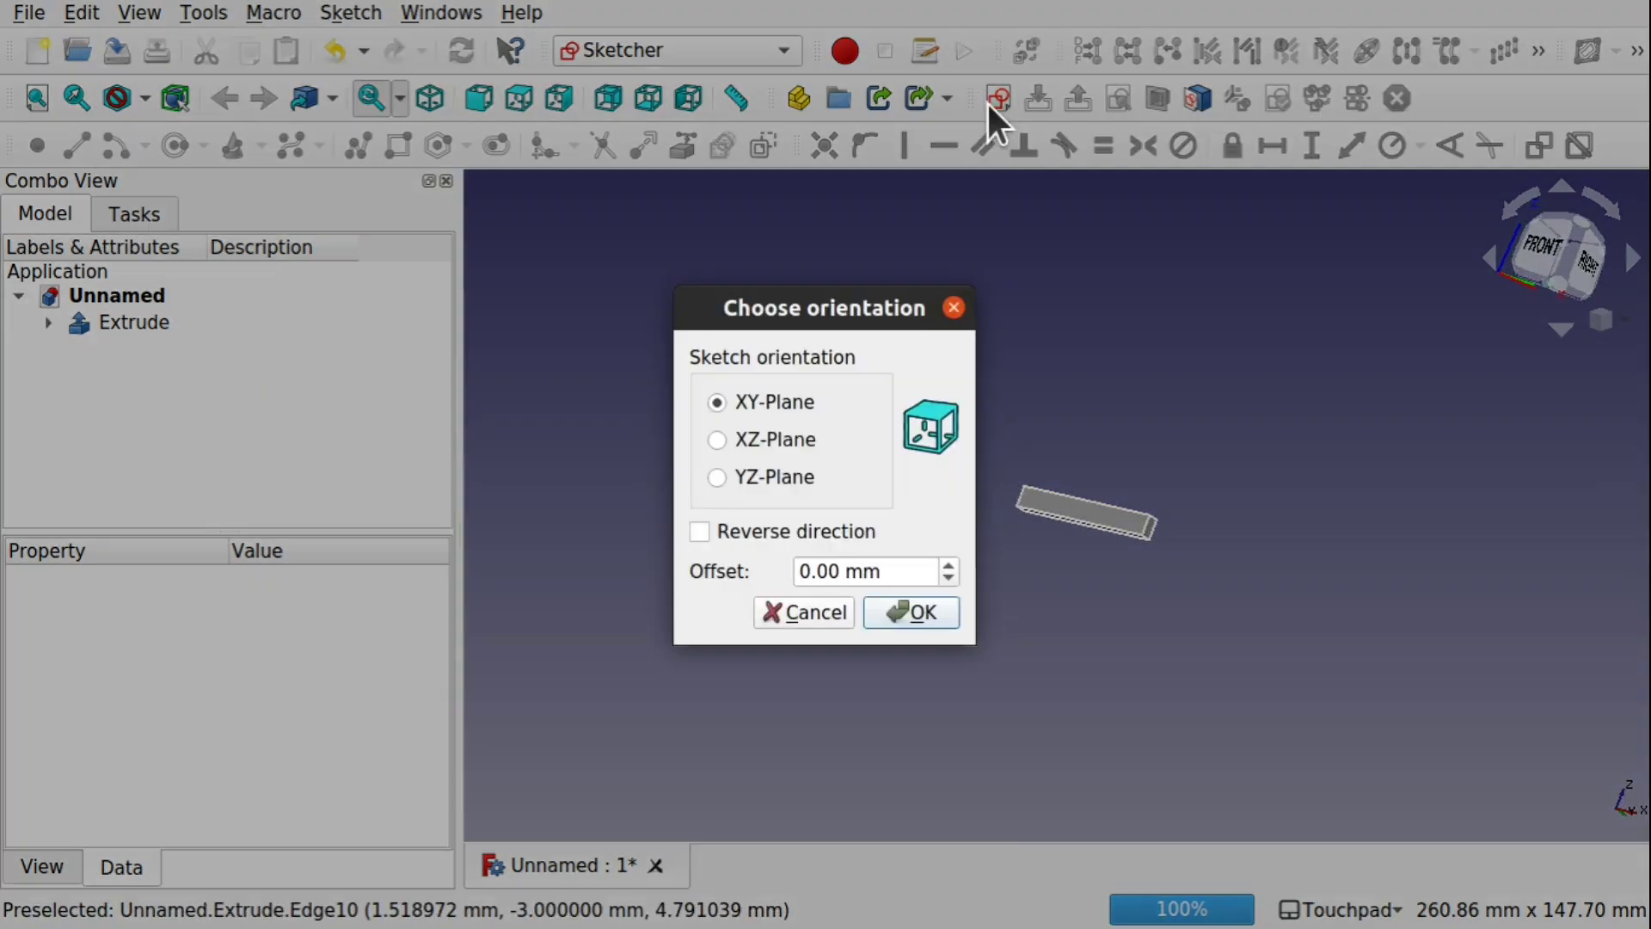
click(740, 477)
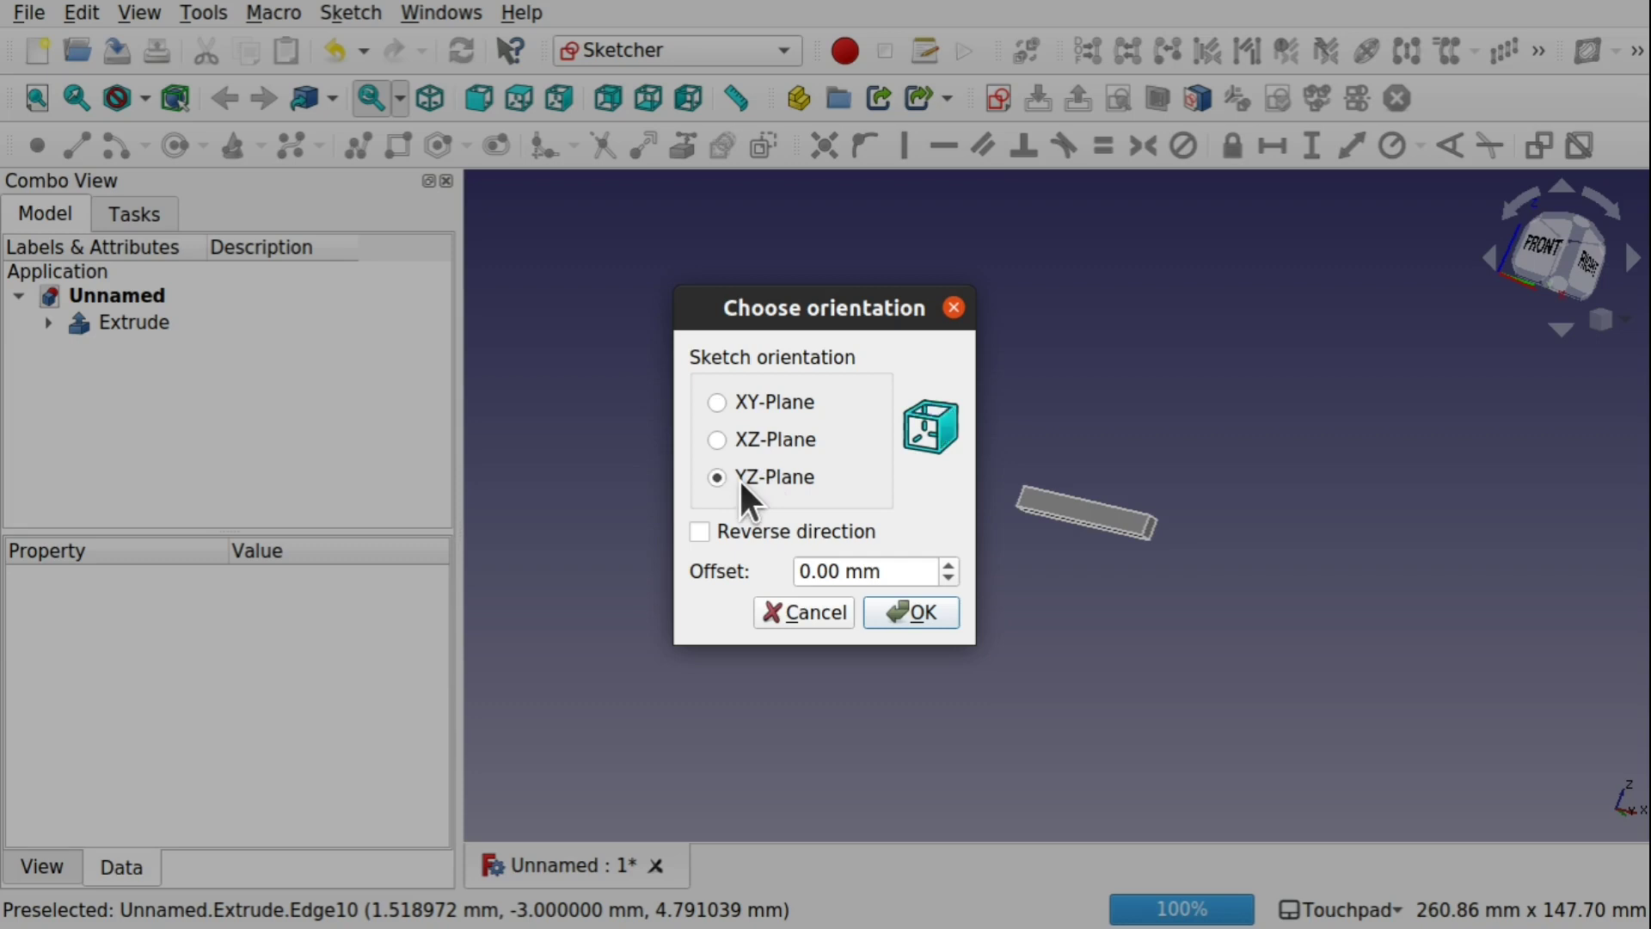
click(913, 612)
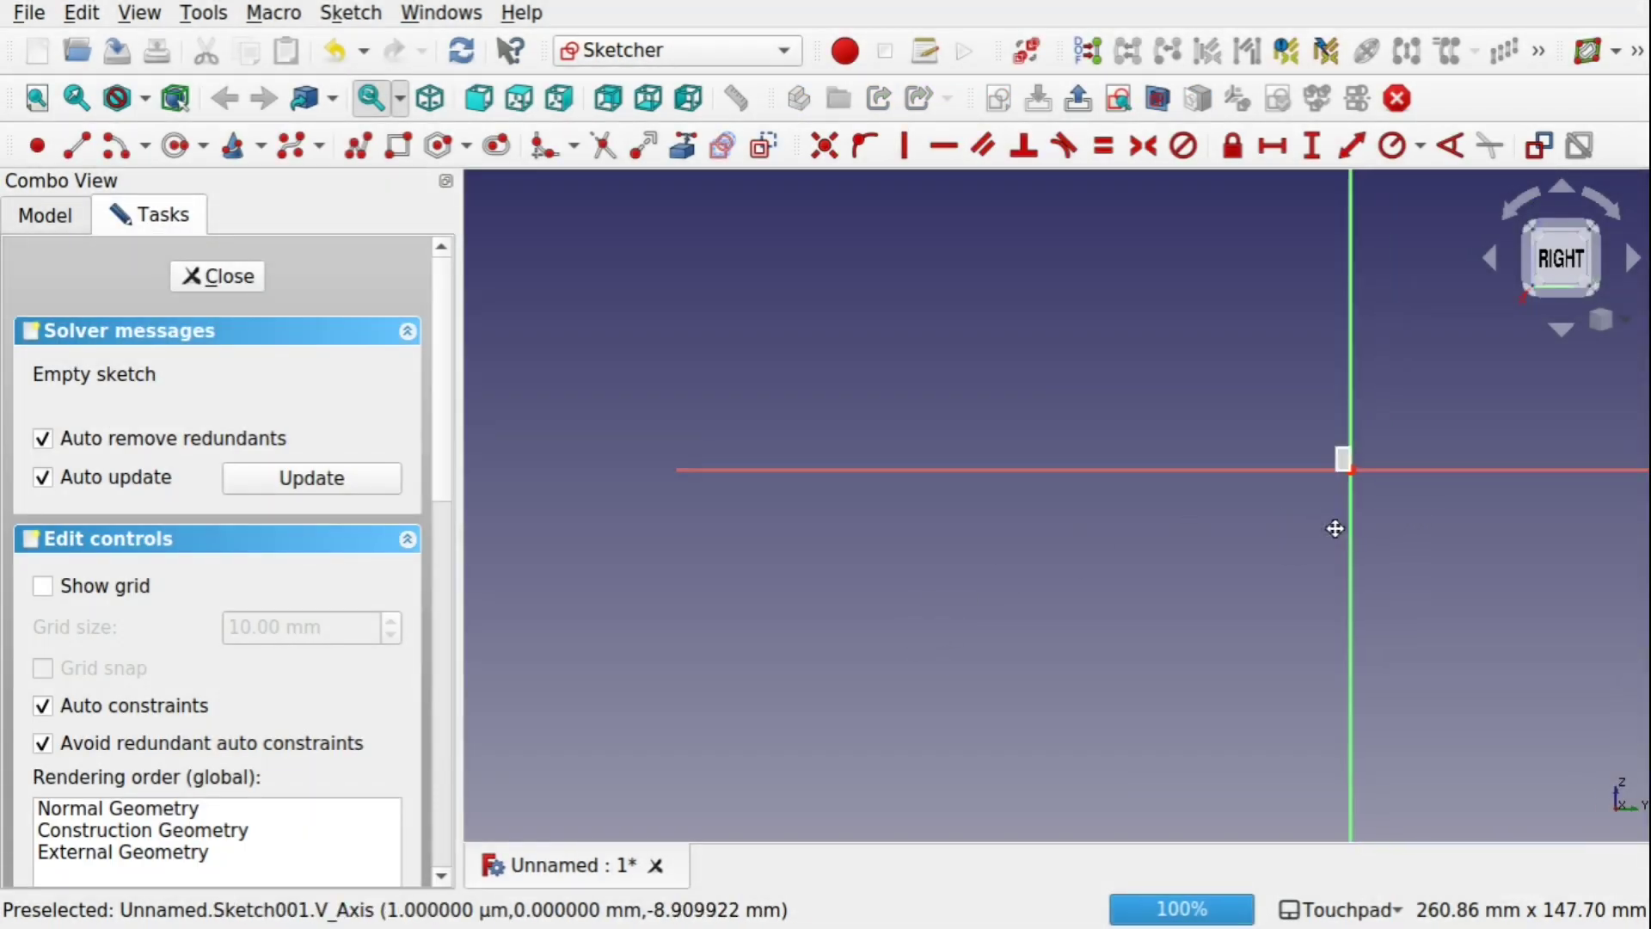
Draw a four-point B-spline rising from the origin, with its middle control points at about (31, 37) and (76, 52)
mouse_move(1334, 528)
shift+mouse_down()
mouse_move(1176, 576)
mouse_move(1174, 675)
shift+mouse_up()
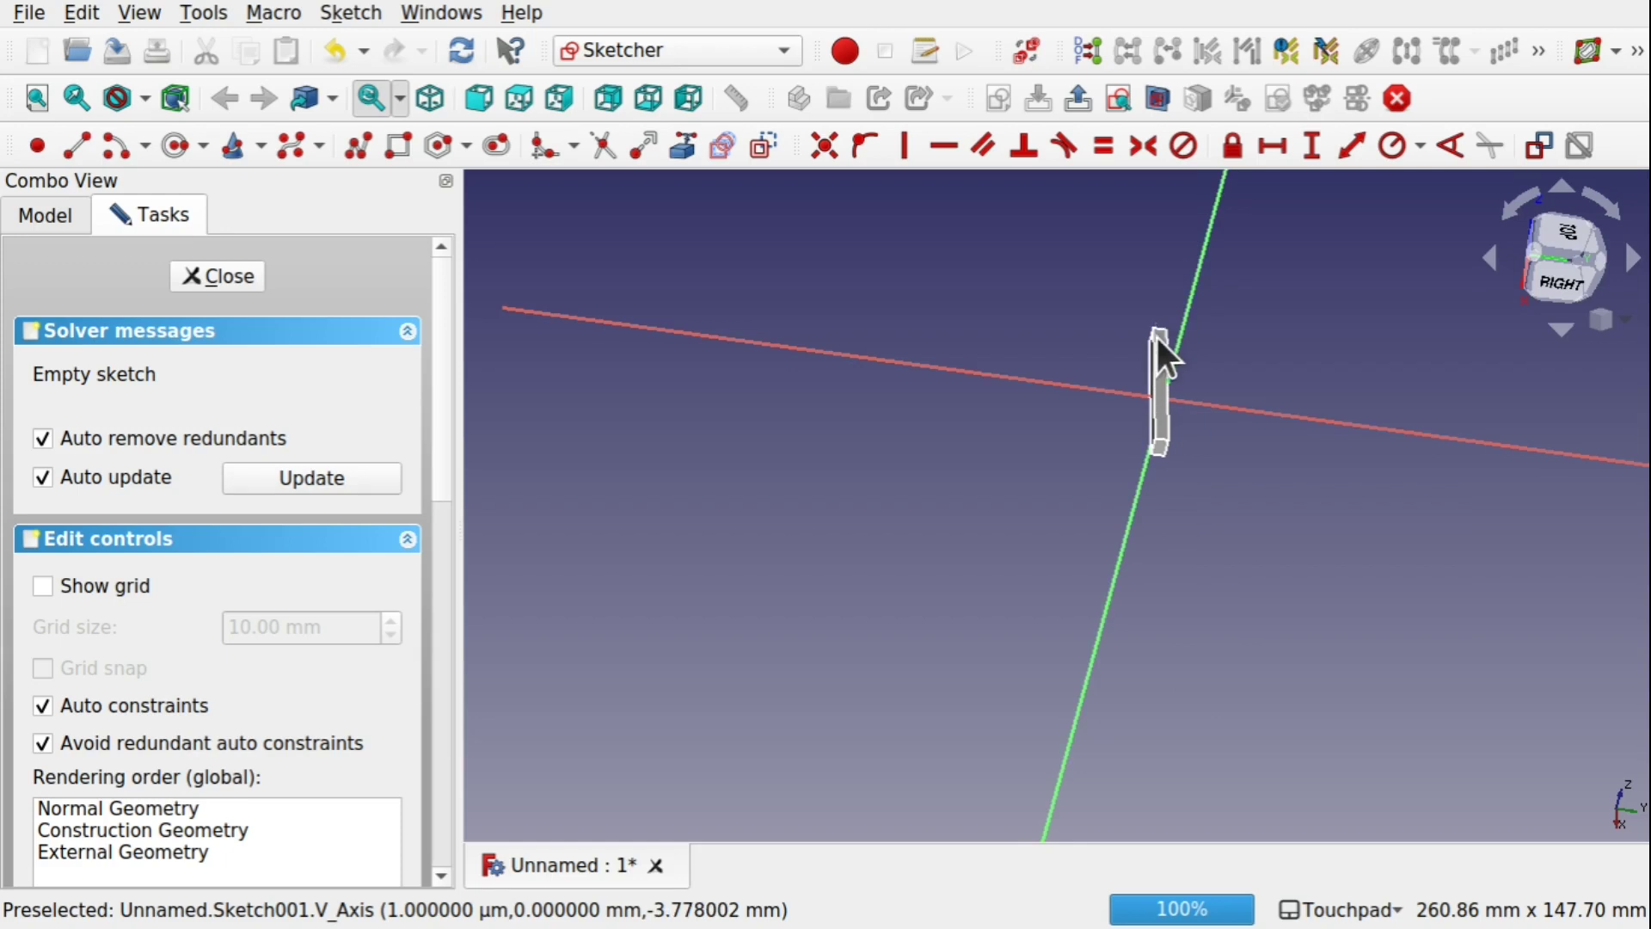
mouse_move(1169, 442)
middle_down()
mouse_move(1211, 316)
mouse_move(1198, 284)
mouse_move(1164, 424)
mouse_move(1266, 483)
middle_up()
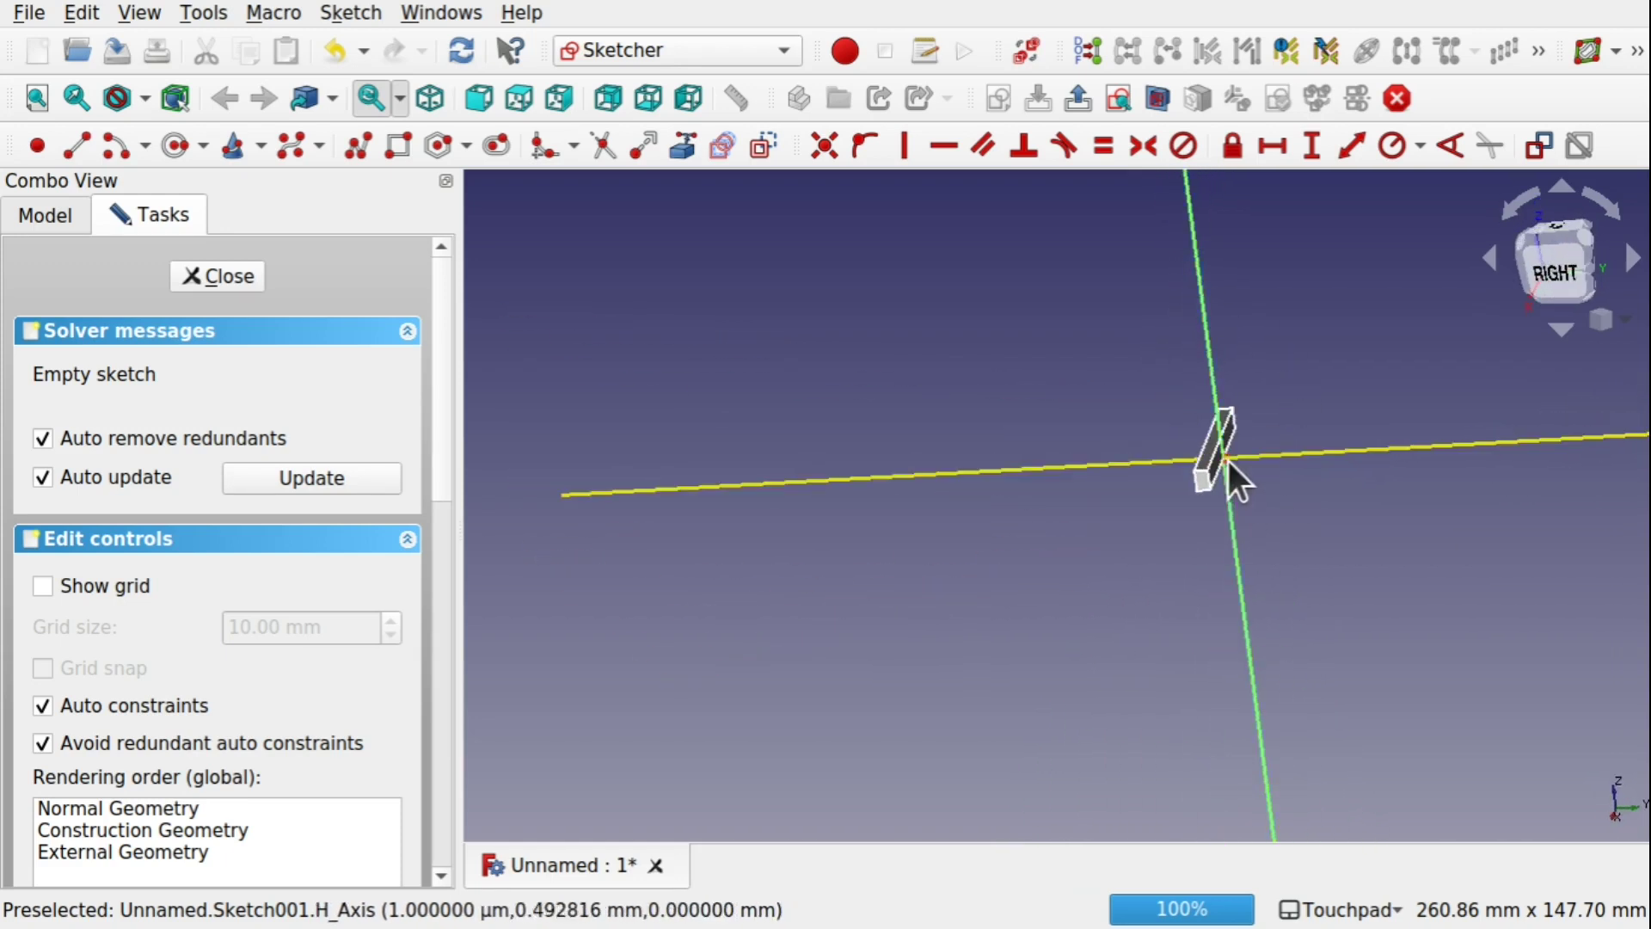
mouse_move(1393, 335)
shift+middle_down()
mouse_move(1113, 479)
mouse_move(1003, 490)
shift+middle_up()
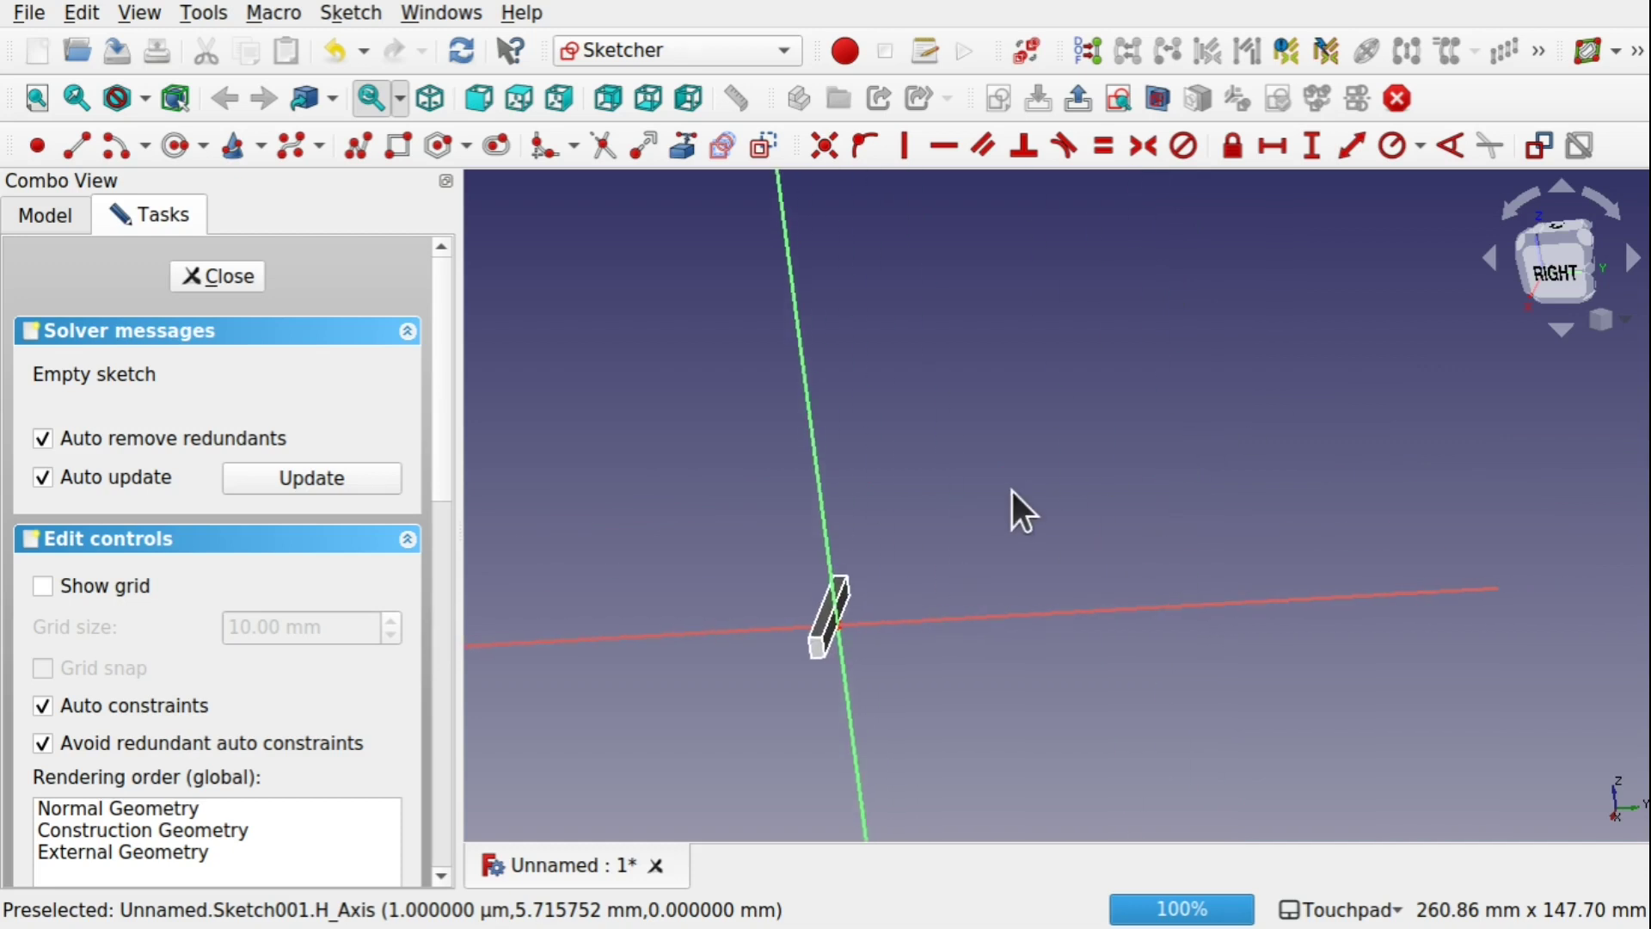
scroll(1013, 492, down, 5)
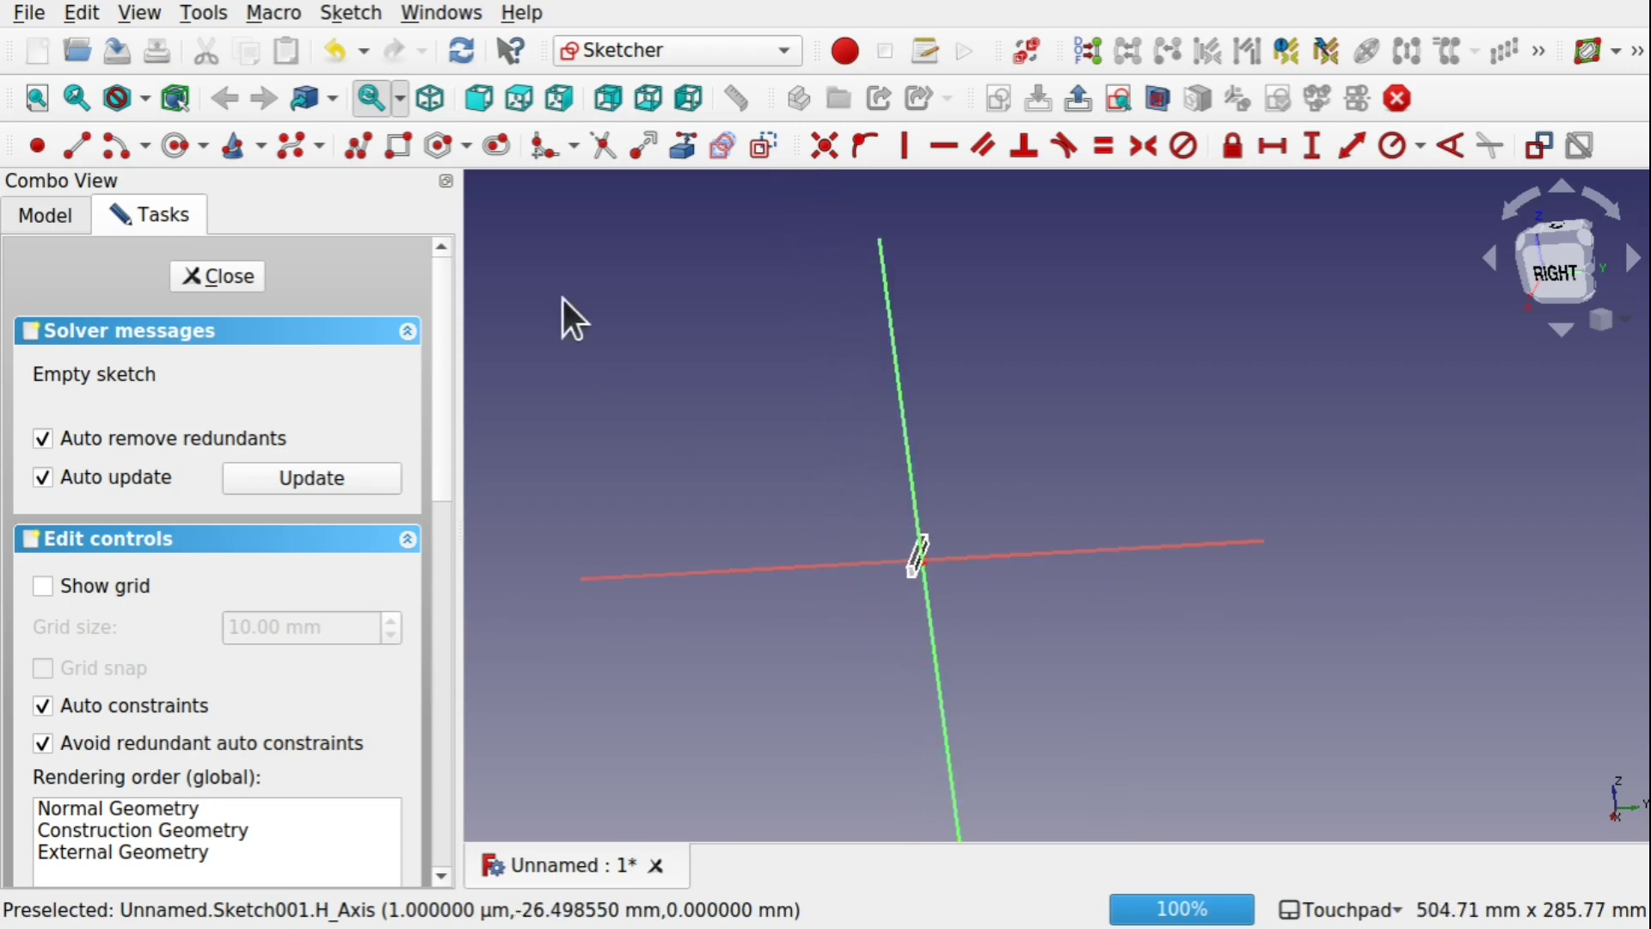
click(288, 148)
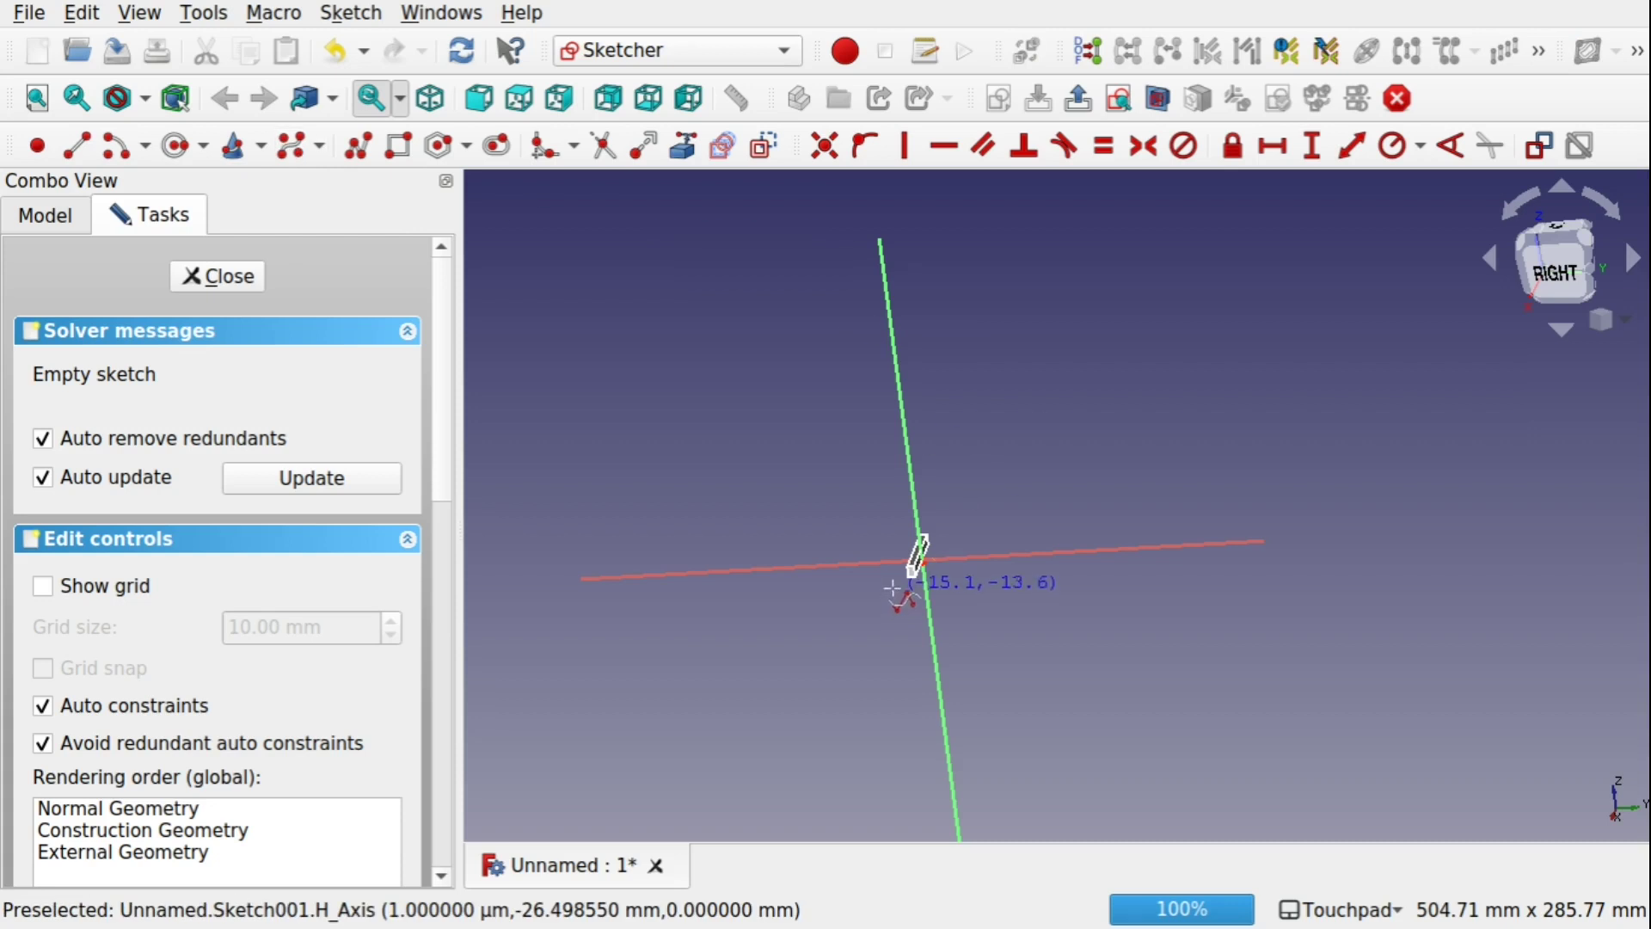
scroll(920, 559, up, 10)
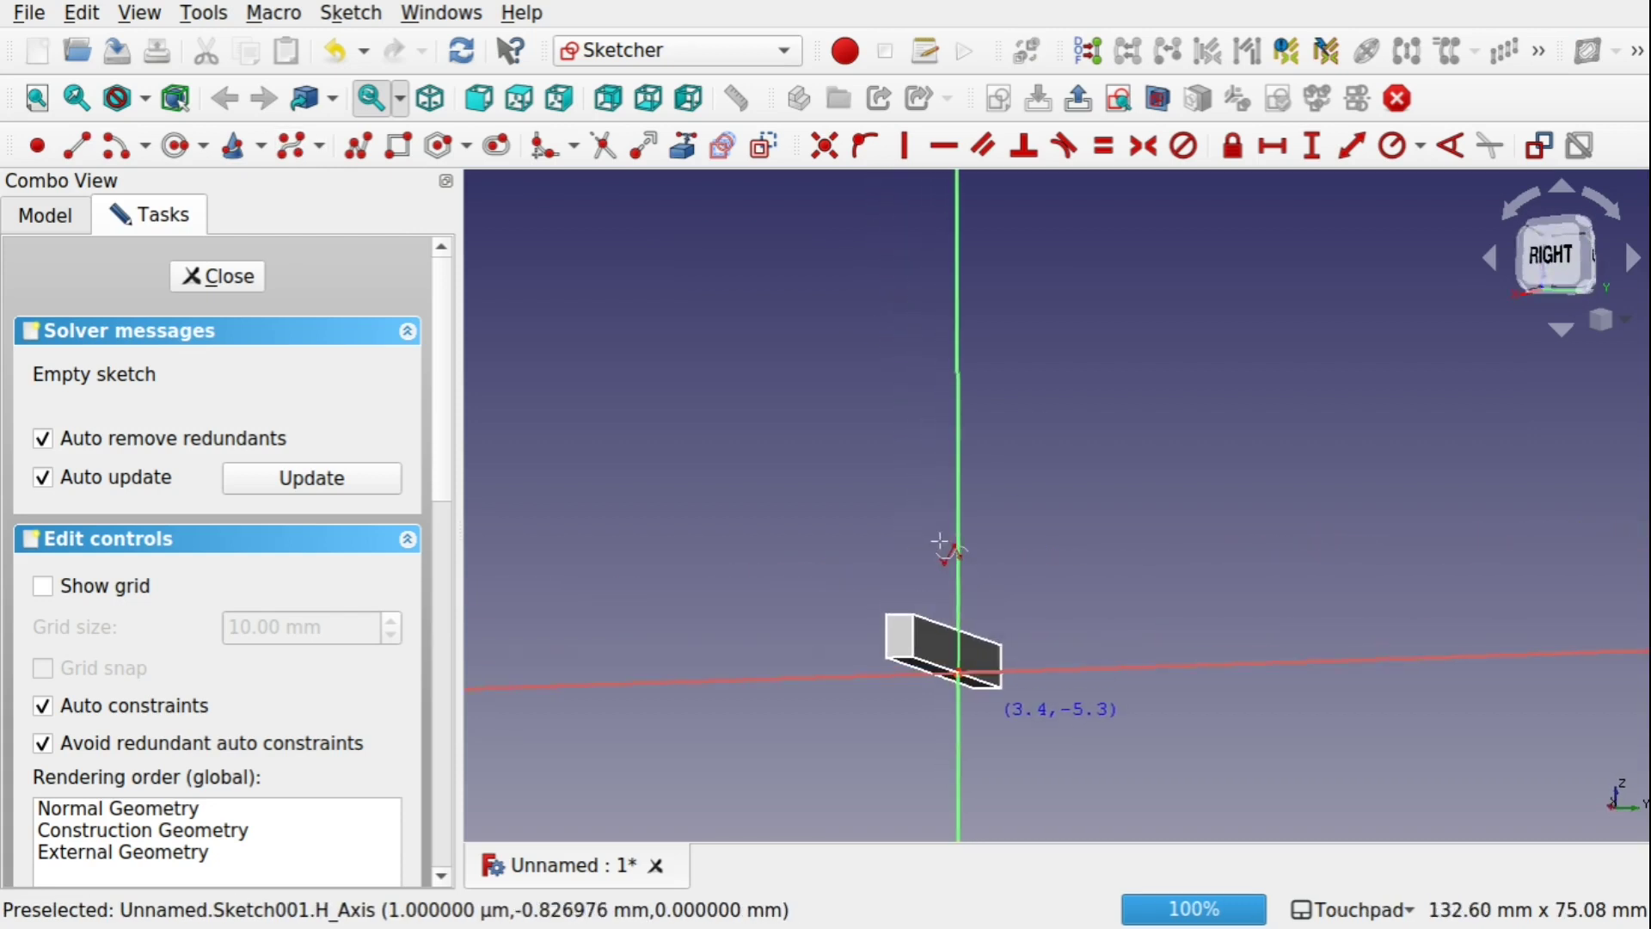
alt+drag(995, 570, 975, 557)
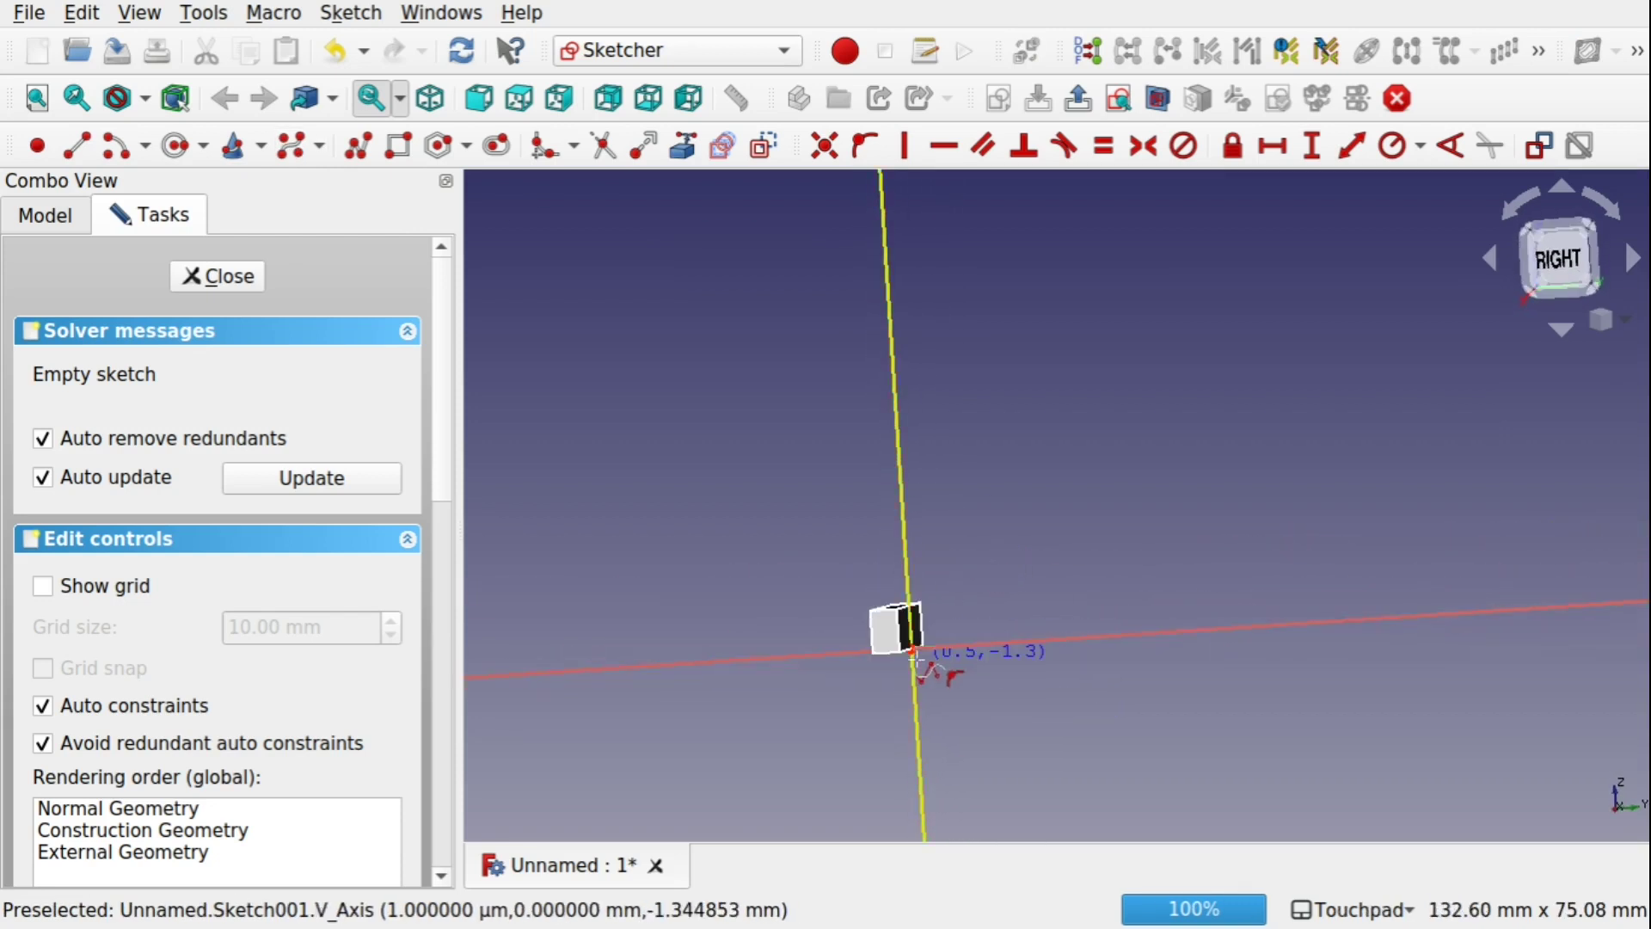
click(910, 649)
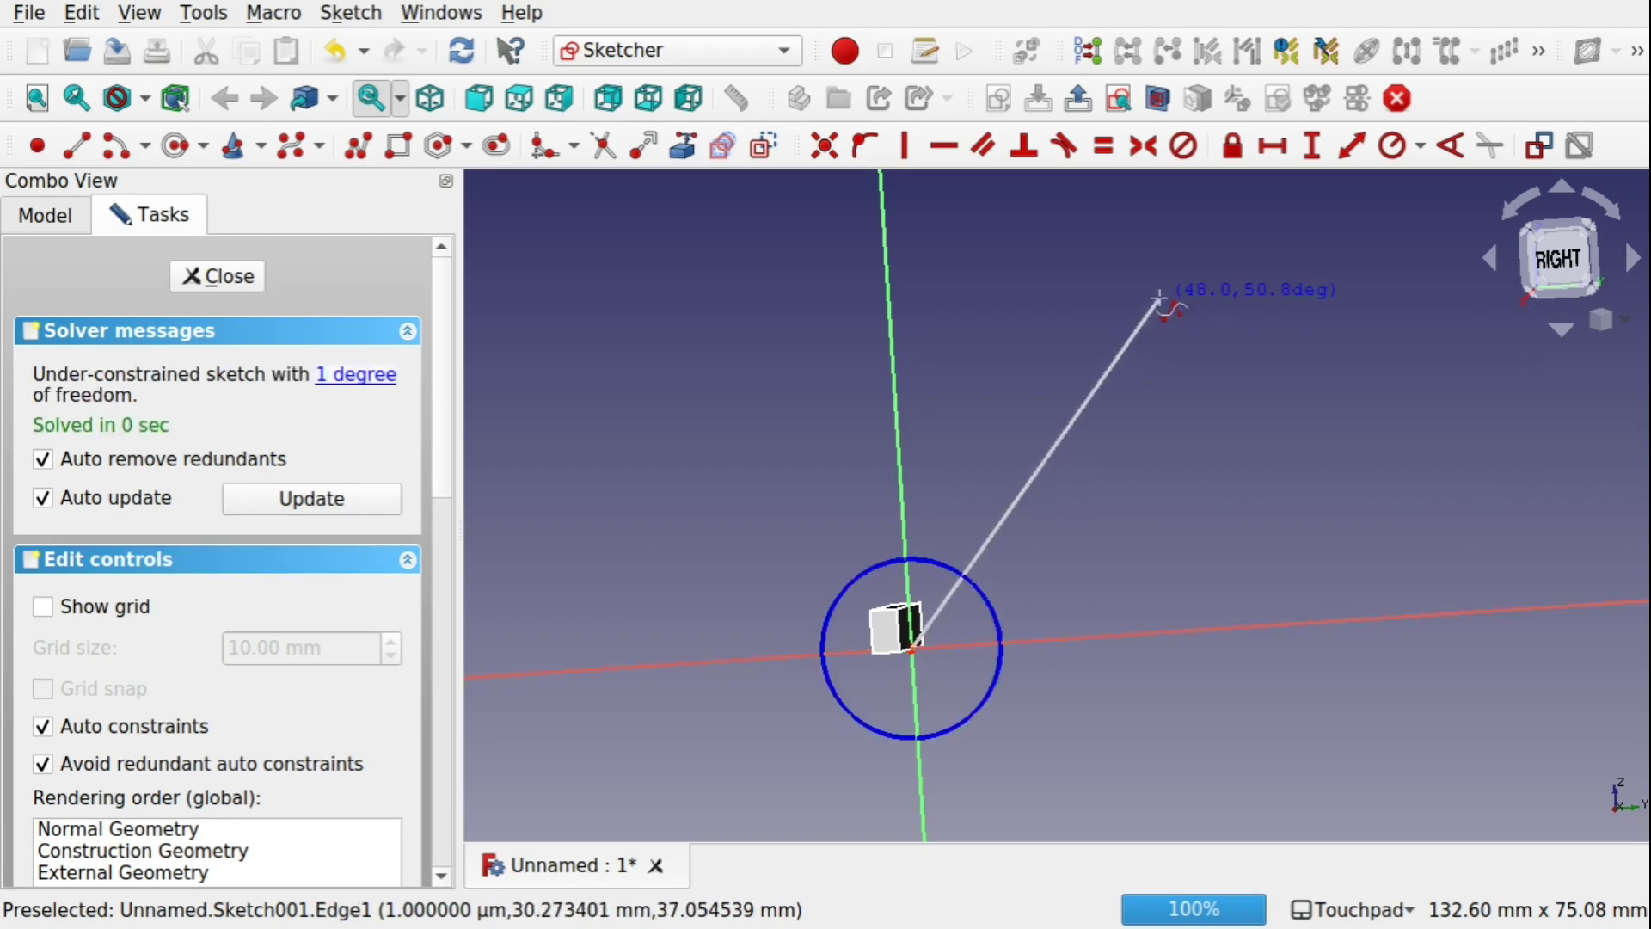
scroll(1010, 467, up, 4)
click(957, 496)
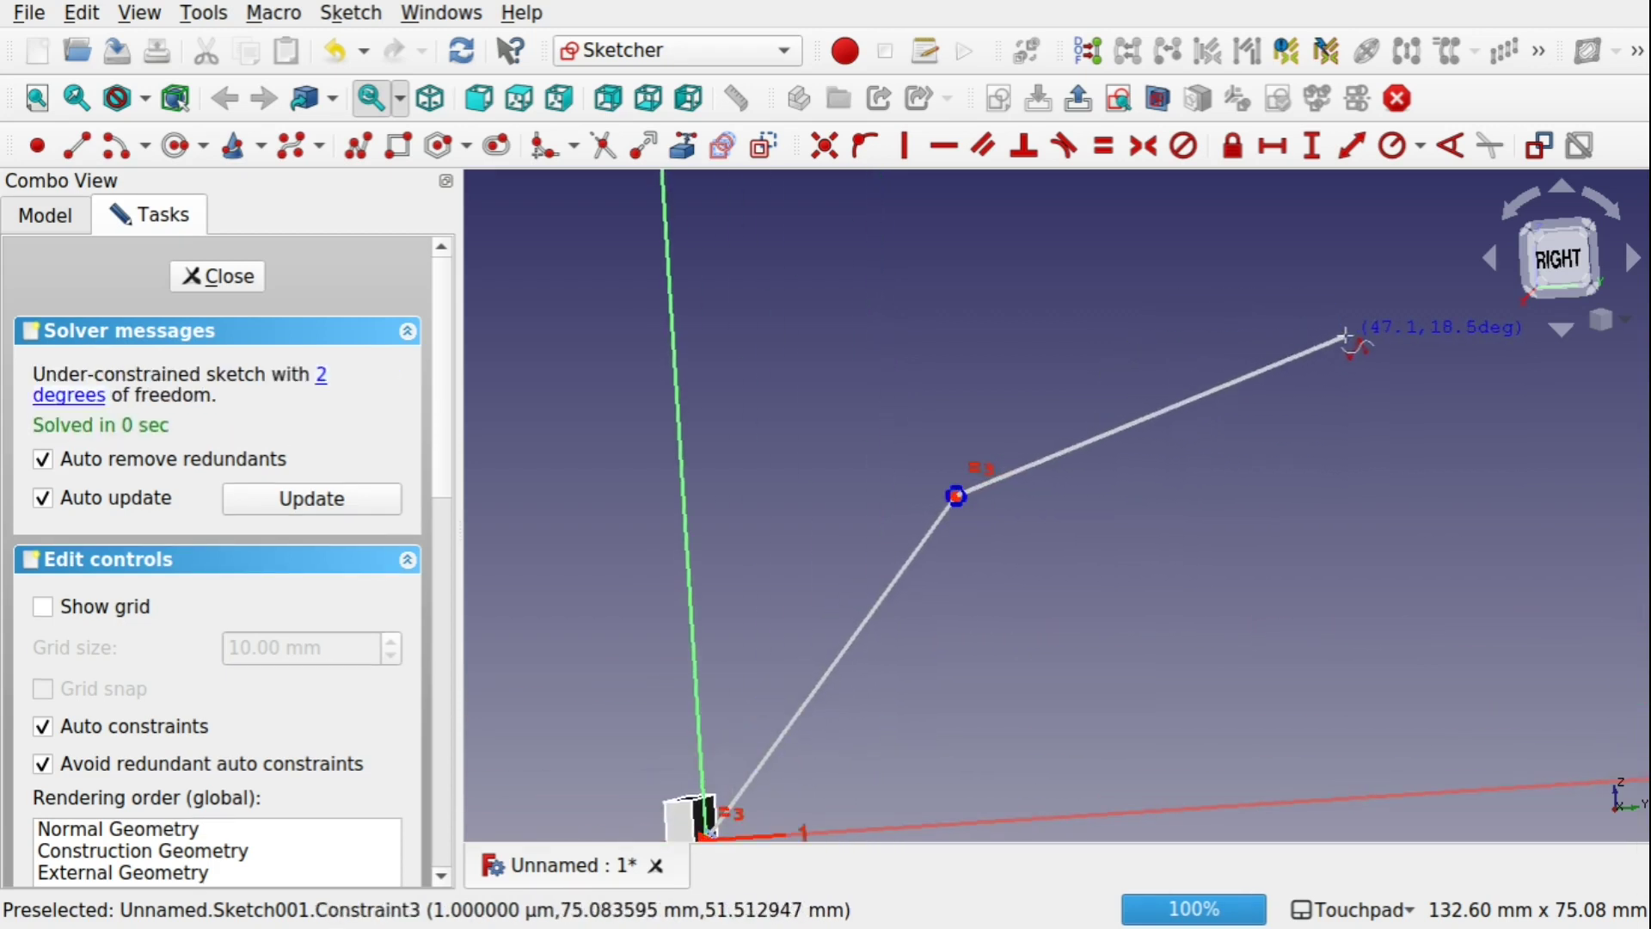
scroll(1345, 335, down, 6)
shift+middle_drag(1346, 337, 1155, 479)
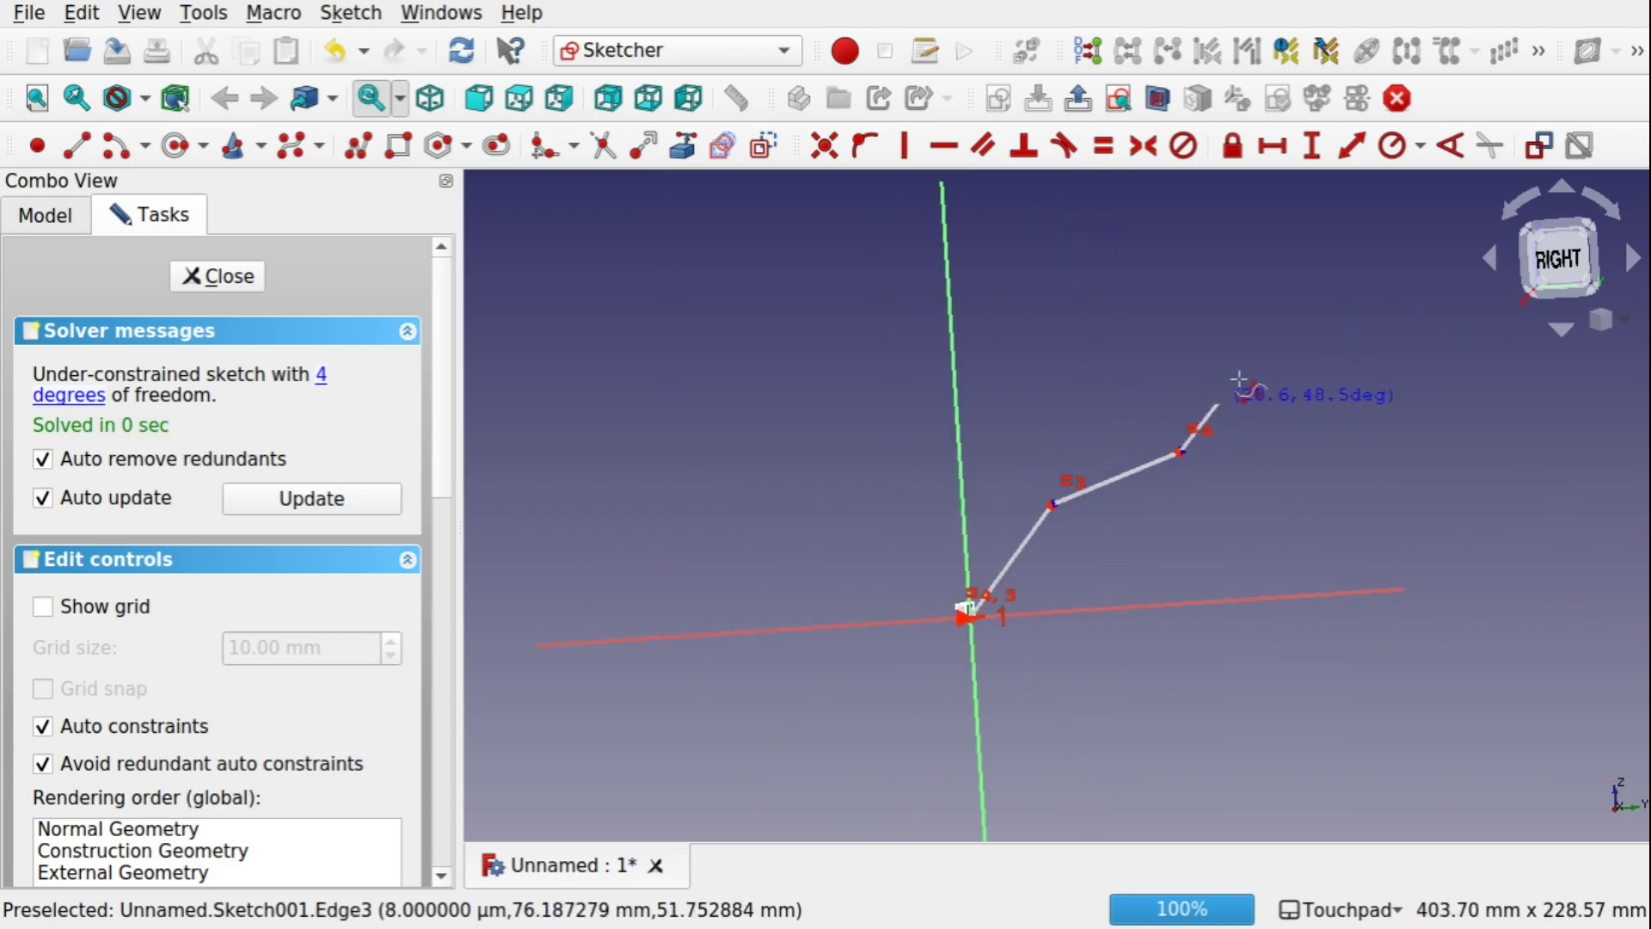
click(1280, 334)
right_click(1279, 334)
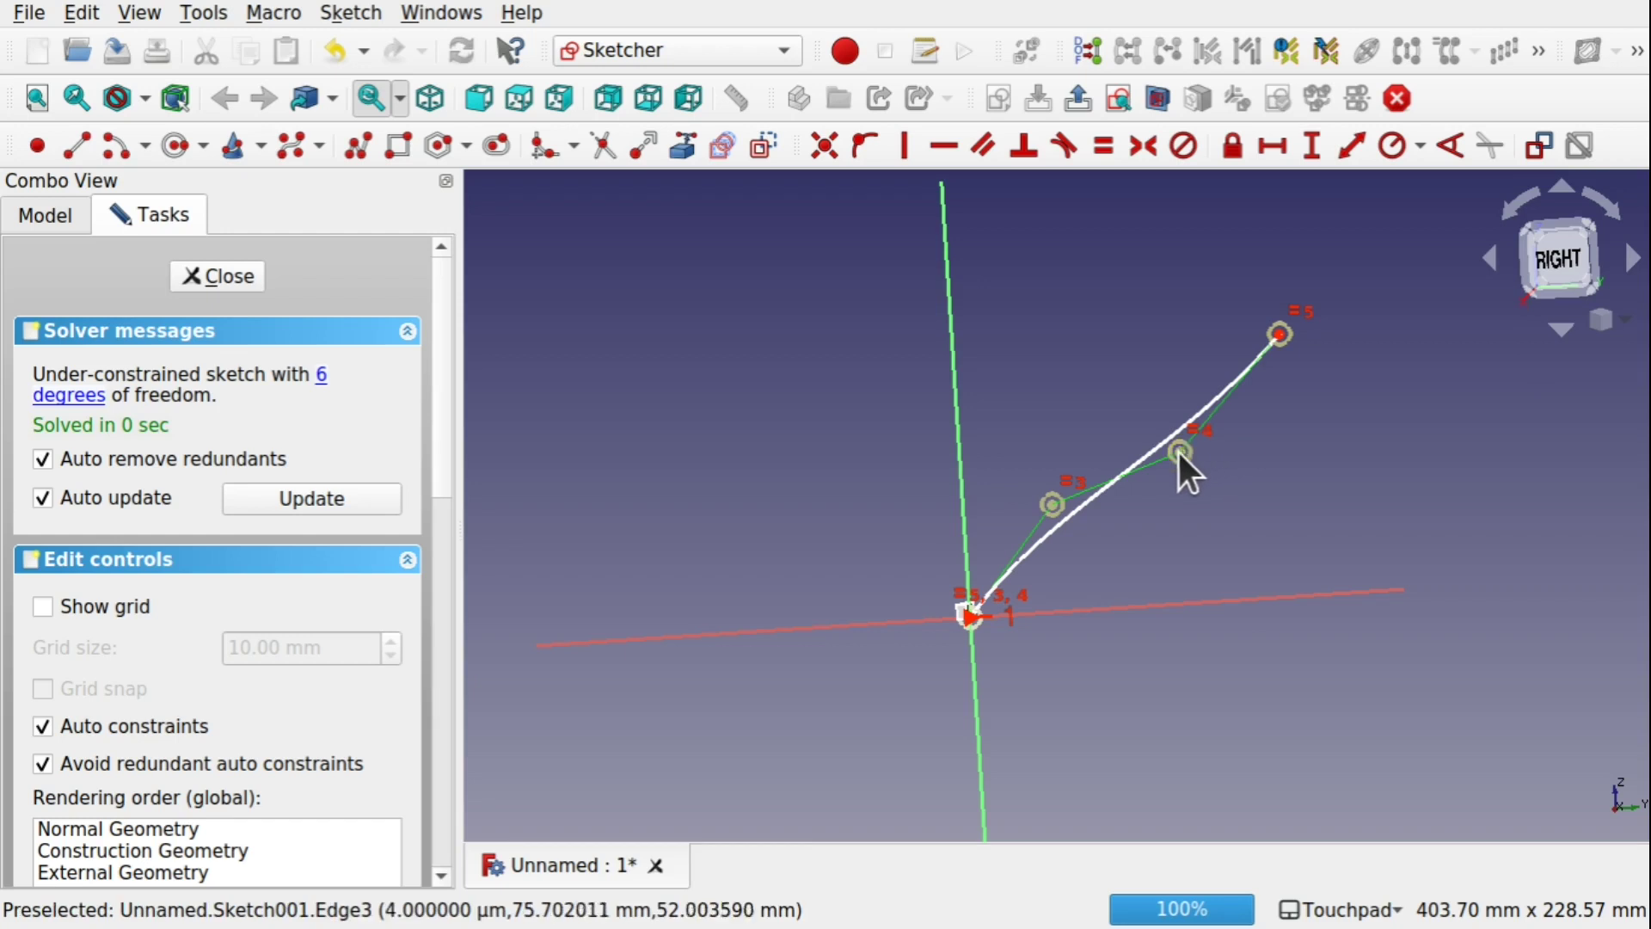
Reshape the B-spline into an S-curve by lowering its third control point and raising its second, and close the sketch
drag(1182, 452, 1282, 574)
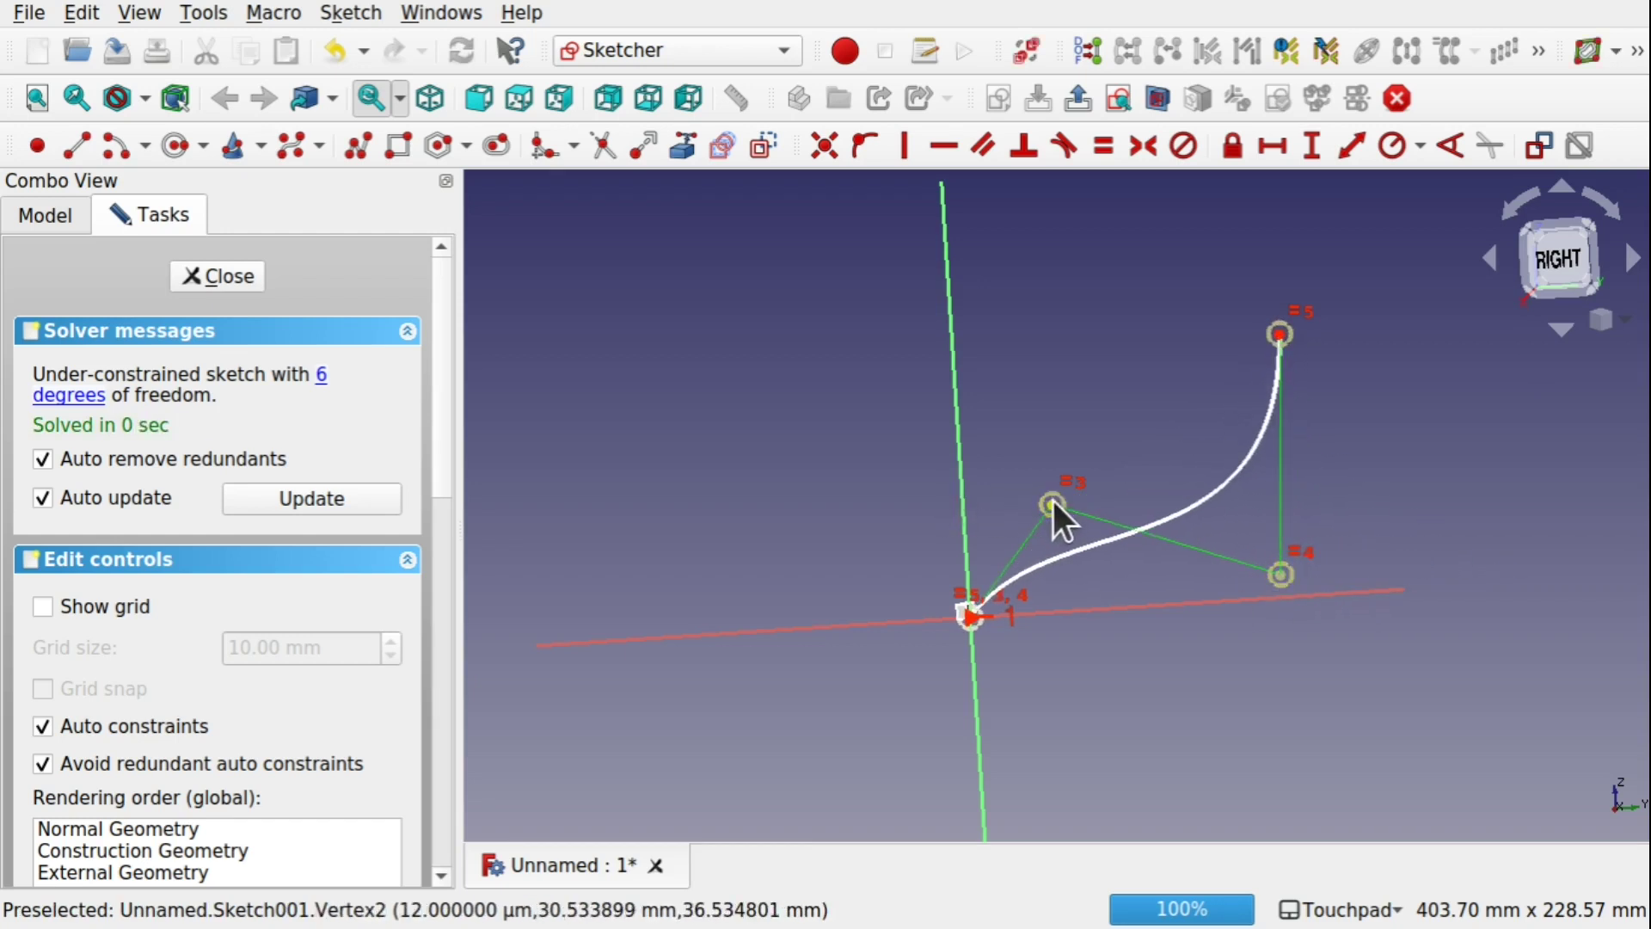
drag(1055, 505, 1089, 395)
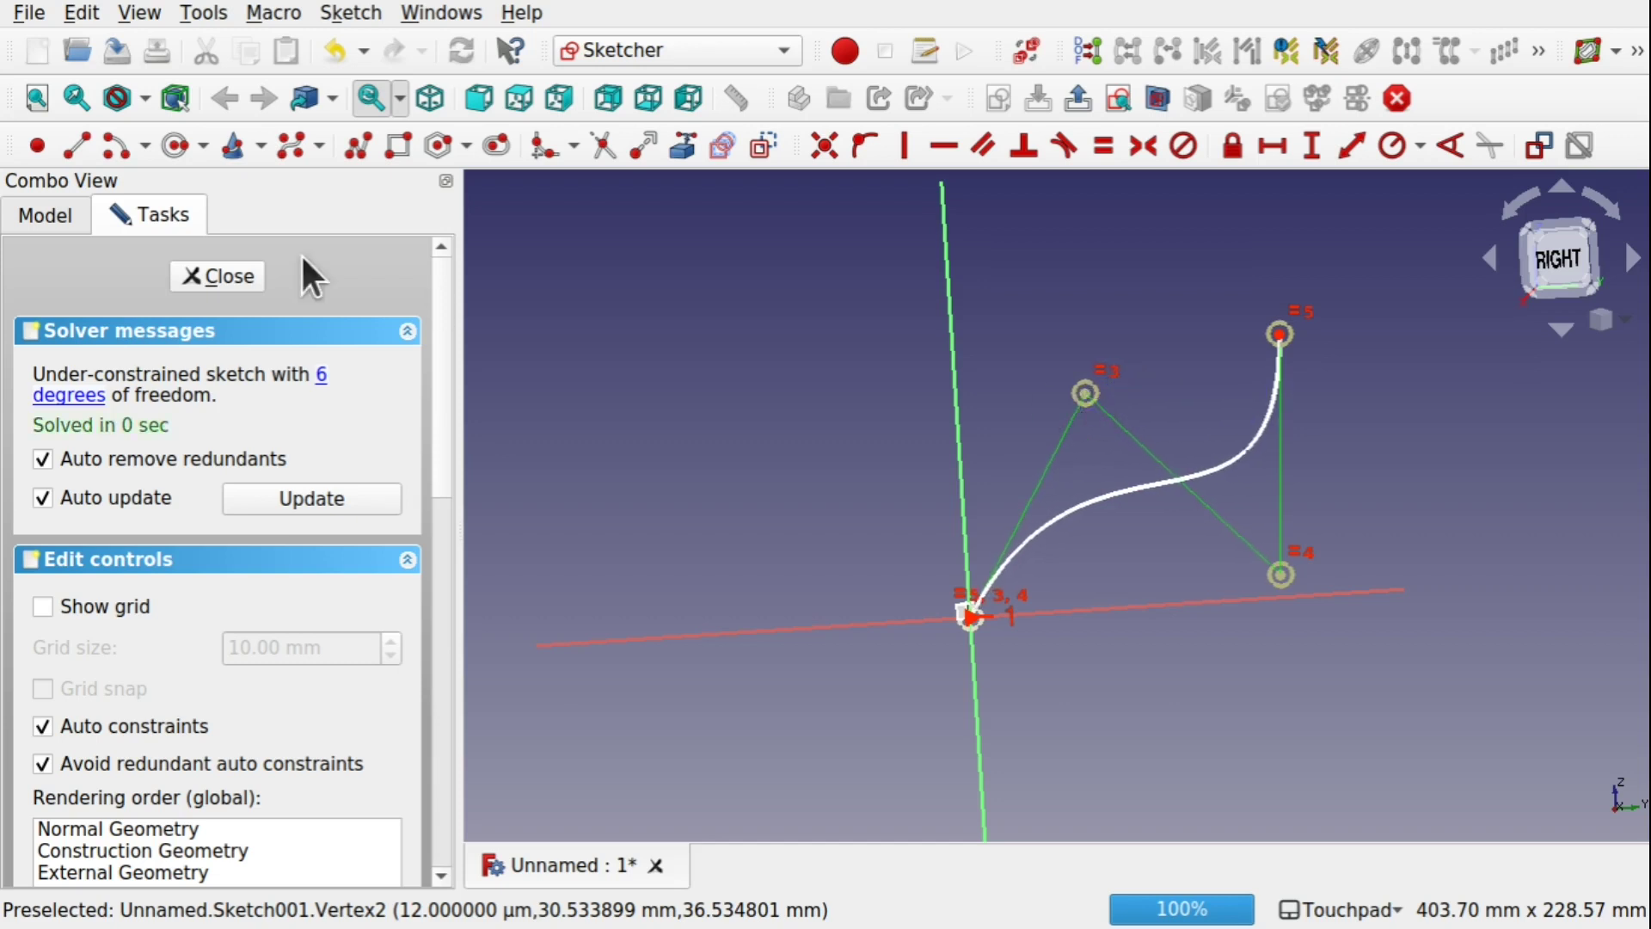
click(245, 278)
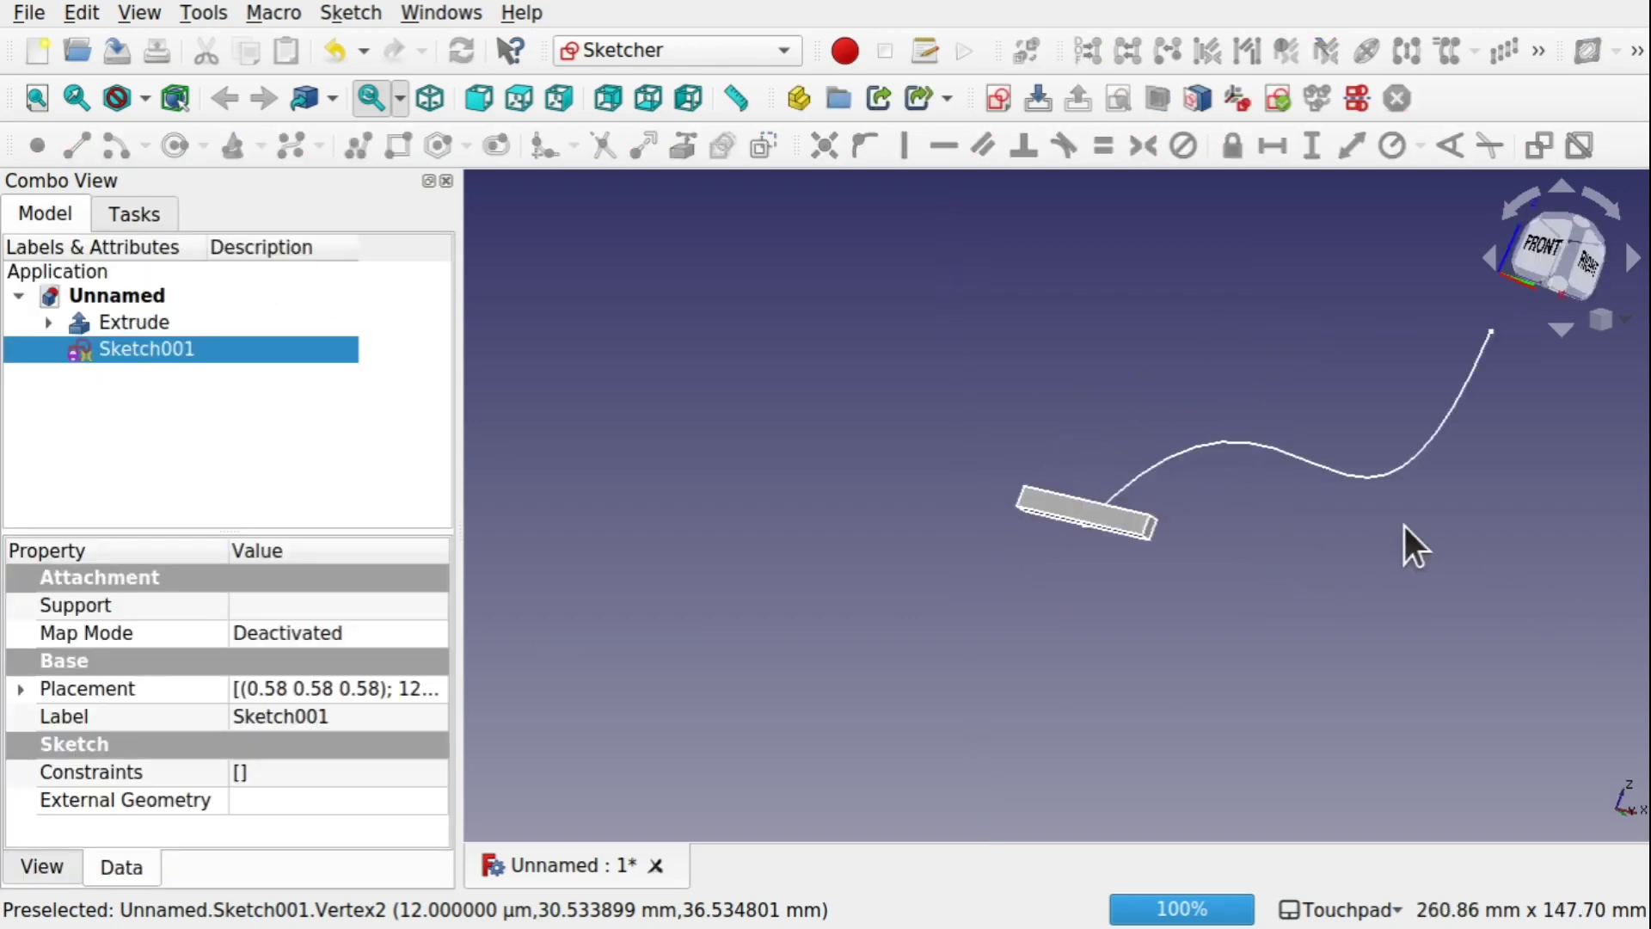
Switch to the Draft workbench and clear the selection of the path sketch
mouse_move(1401, 542)
alt+mouse_down()
mouse_move(1272, 530)
mouse_move(1485, 524)
mouse_move(969, 641)
mouse_move(1235, 611)
mouse_move(1019, 590)
mouse_move(1087, 593)
alt+mouse_up()
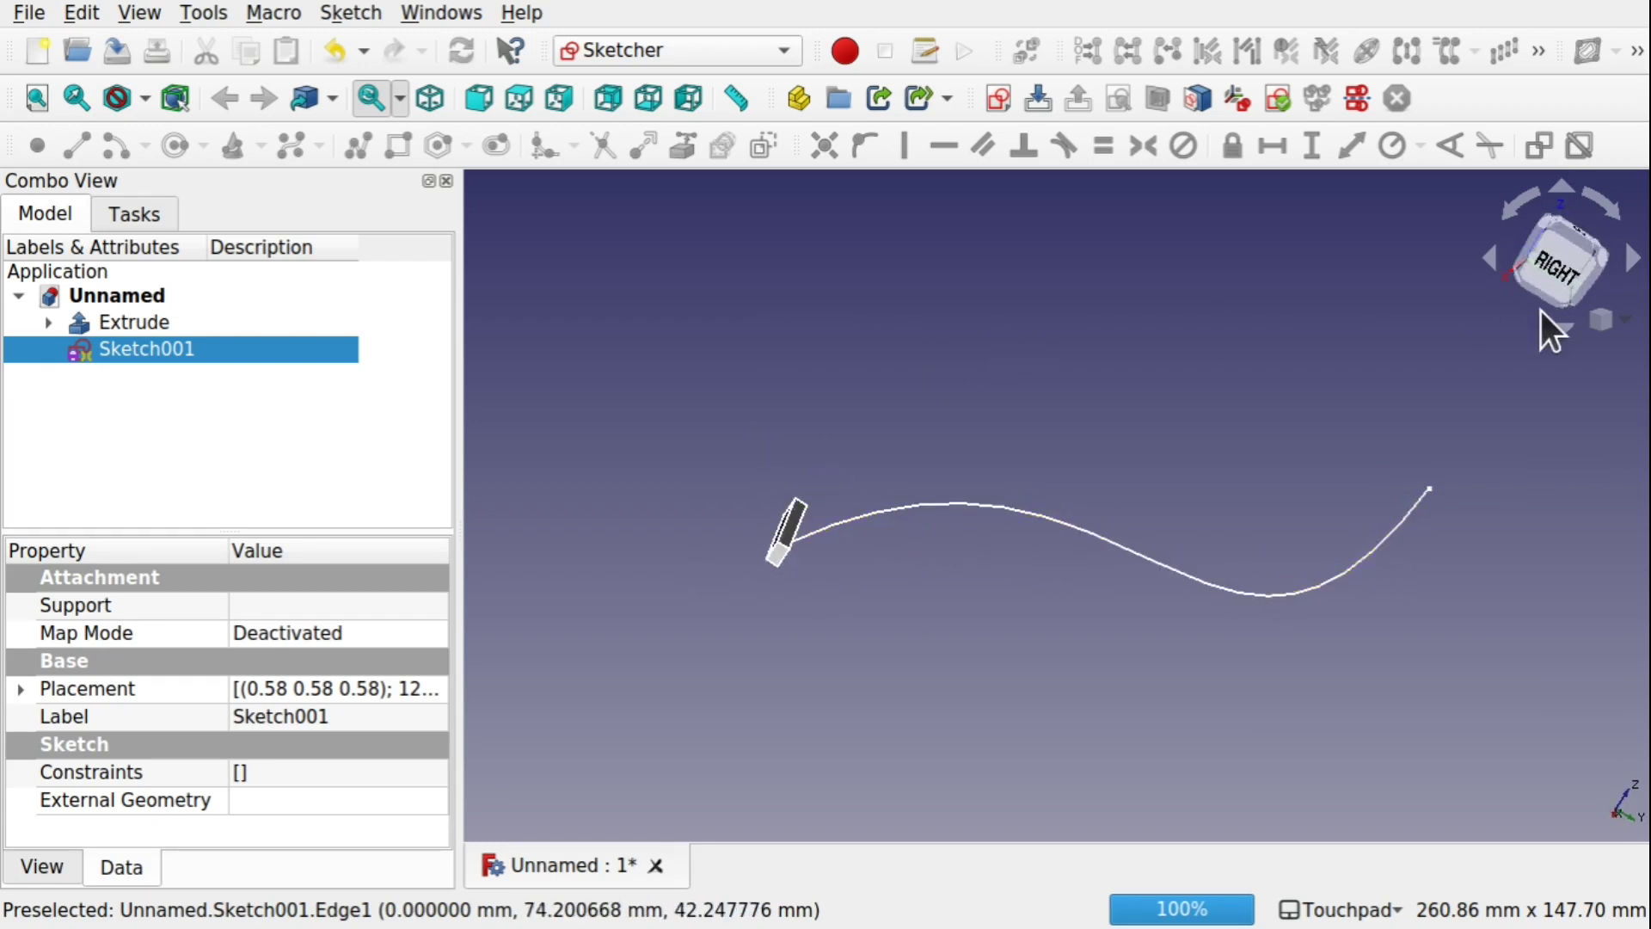
click(1537, 279)
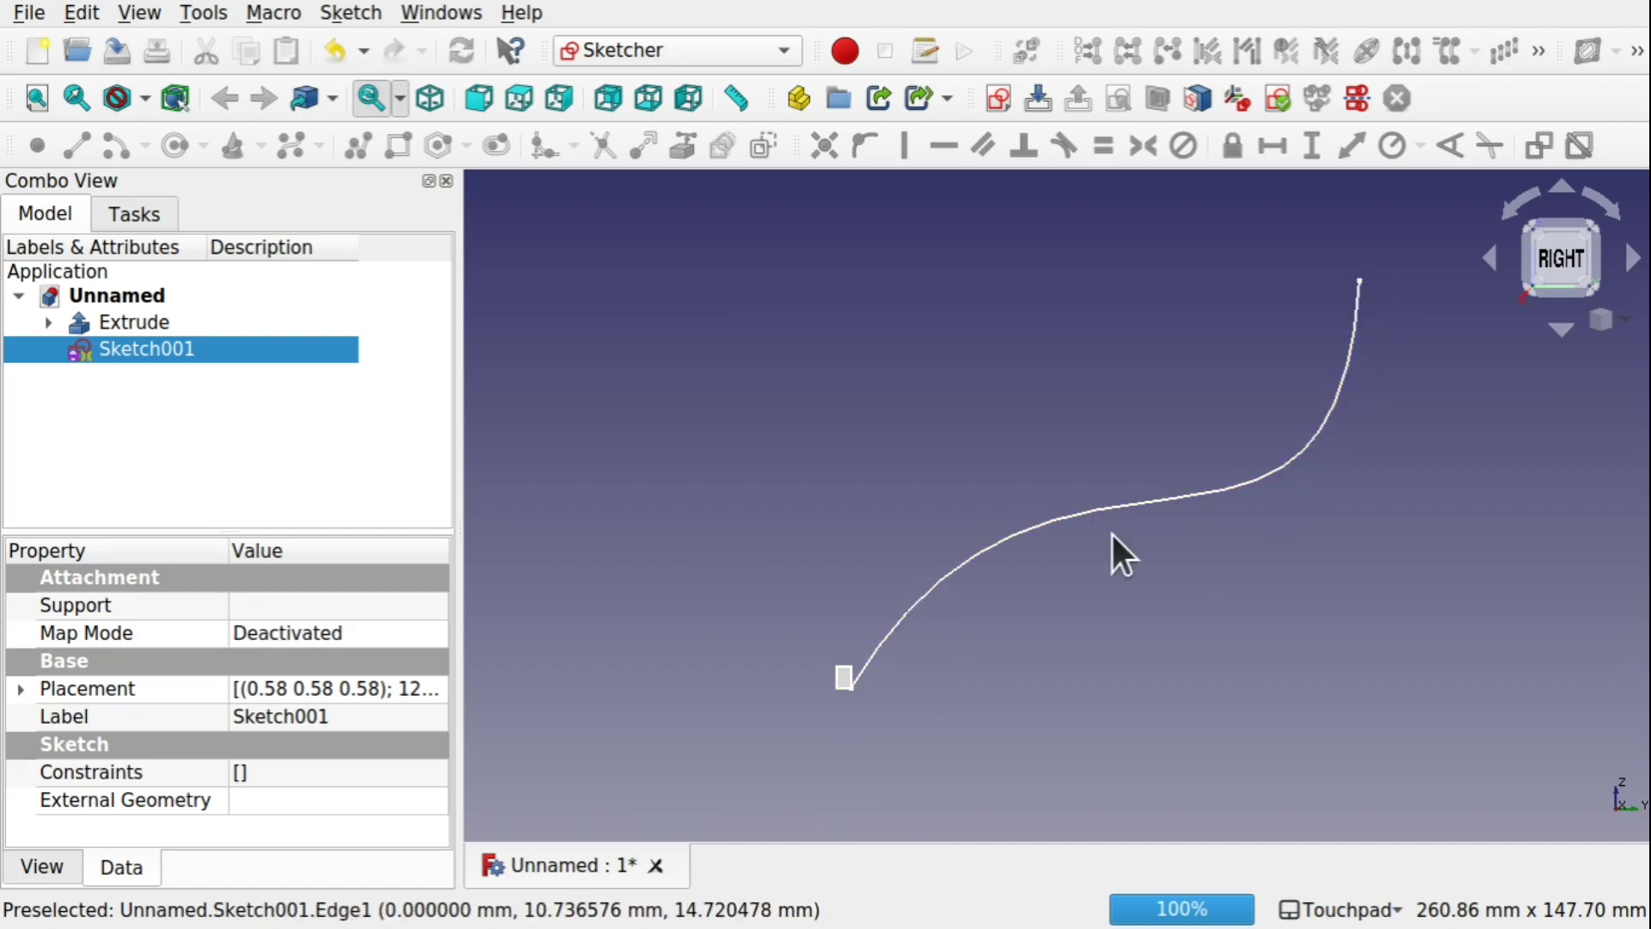
click(693, 40)
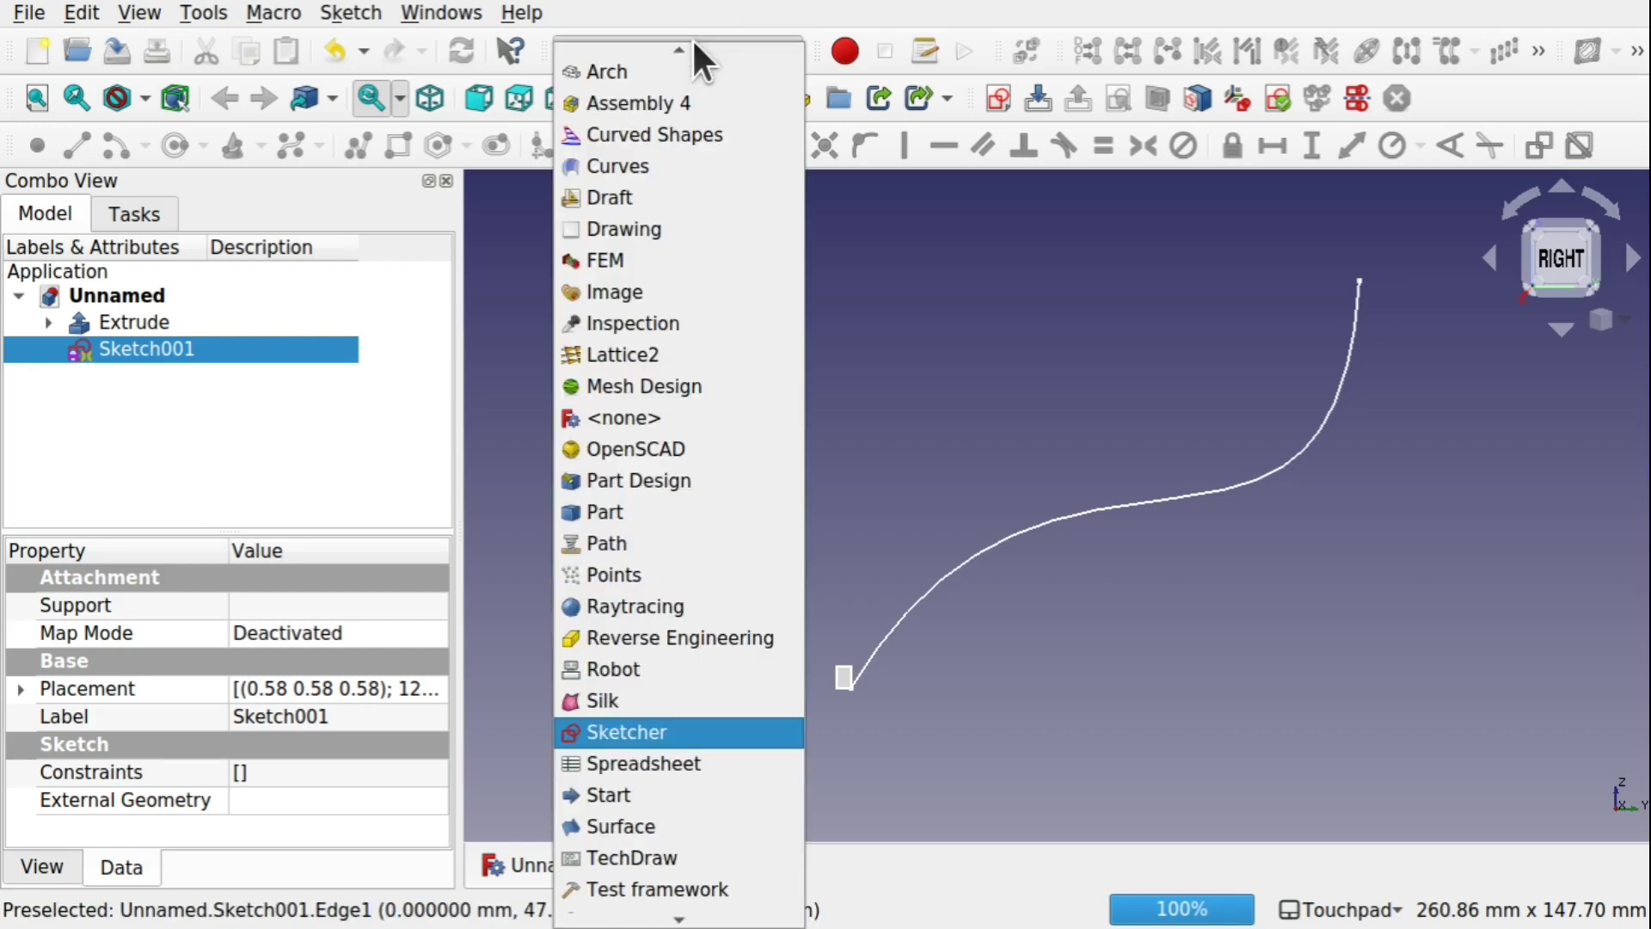
click(660, 196)
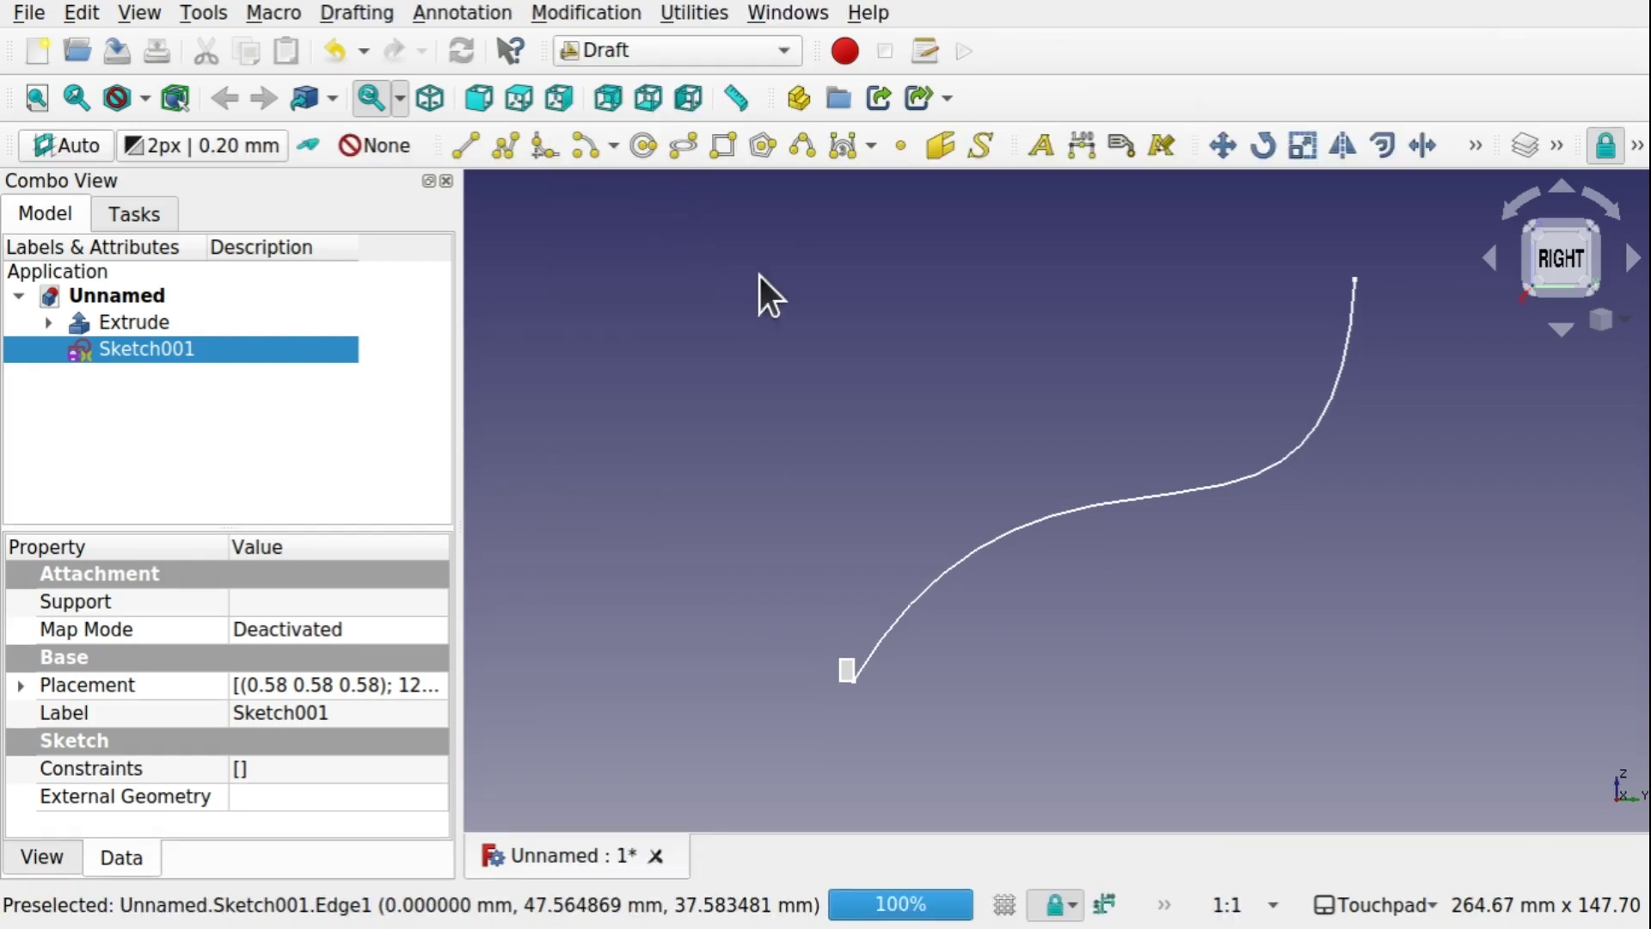
click(904, 395)
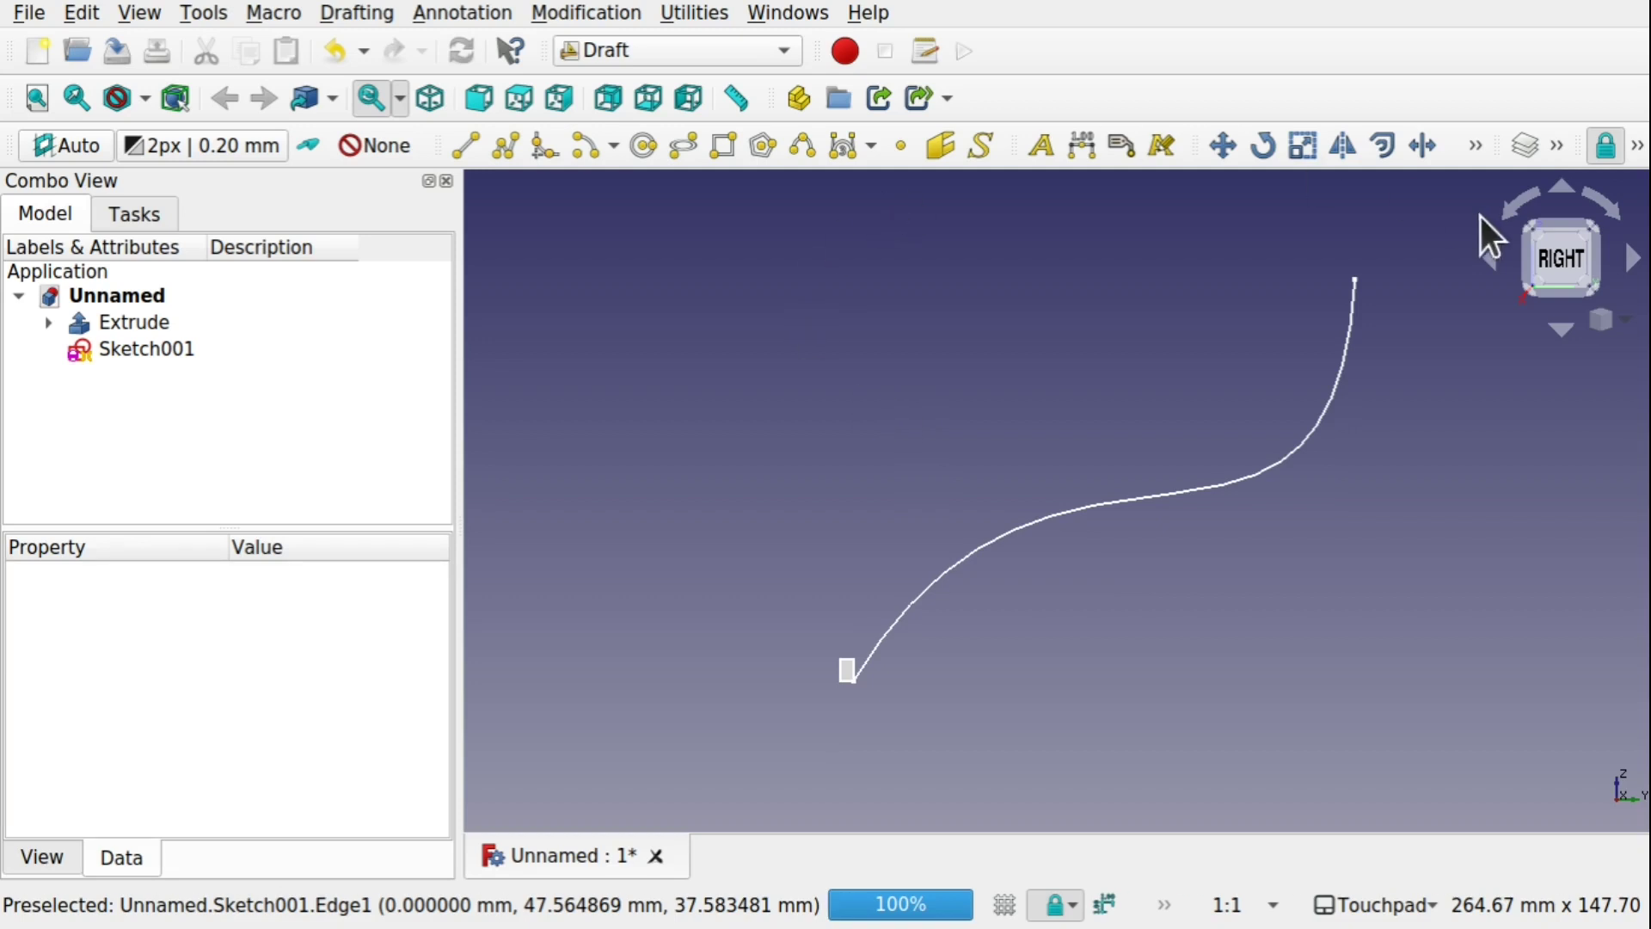
click(1477, 149)
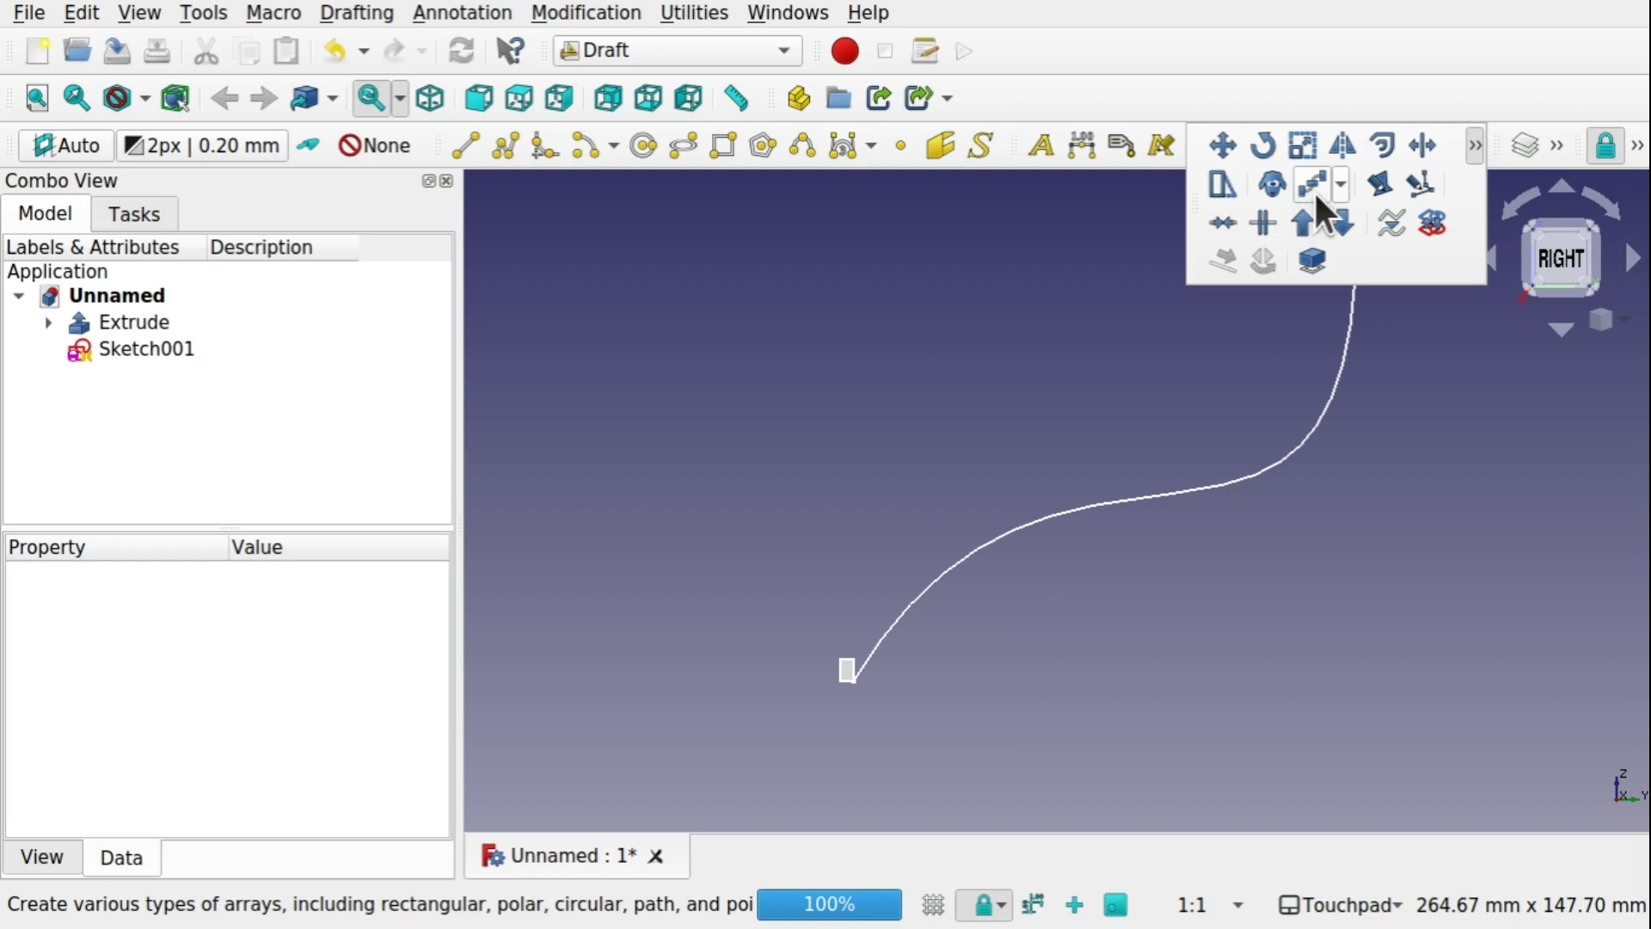
click(1342, 183)
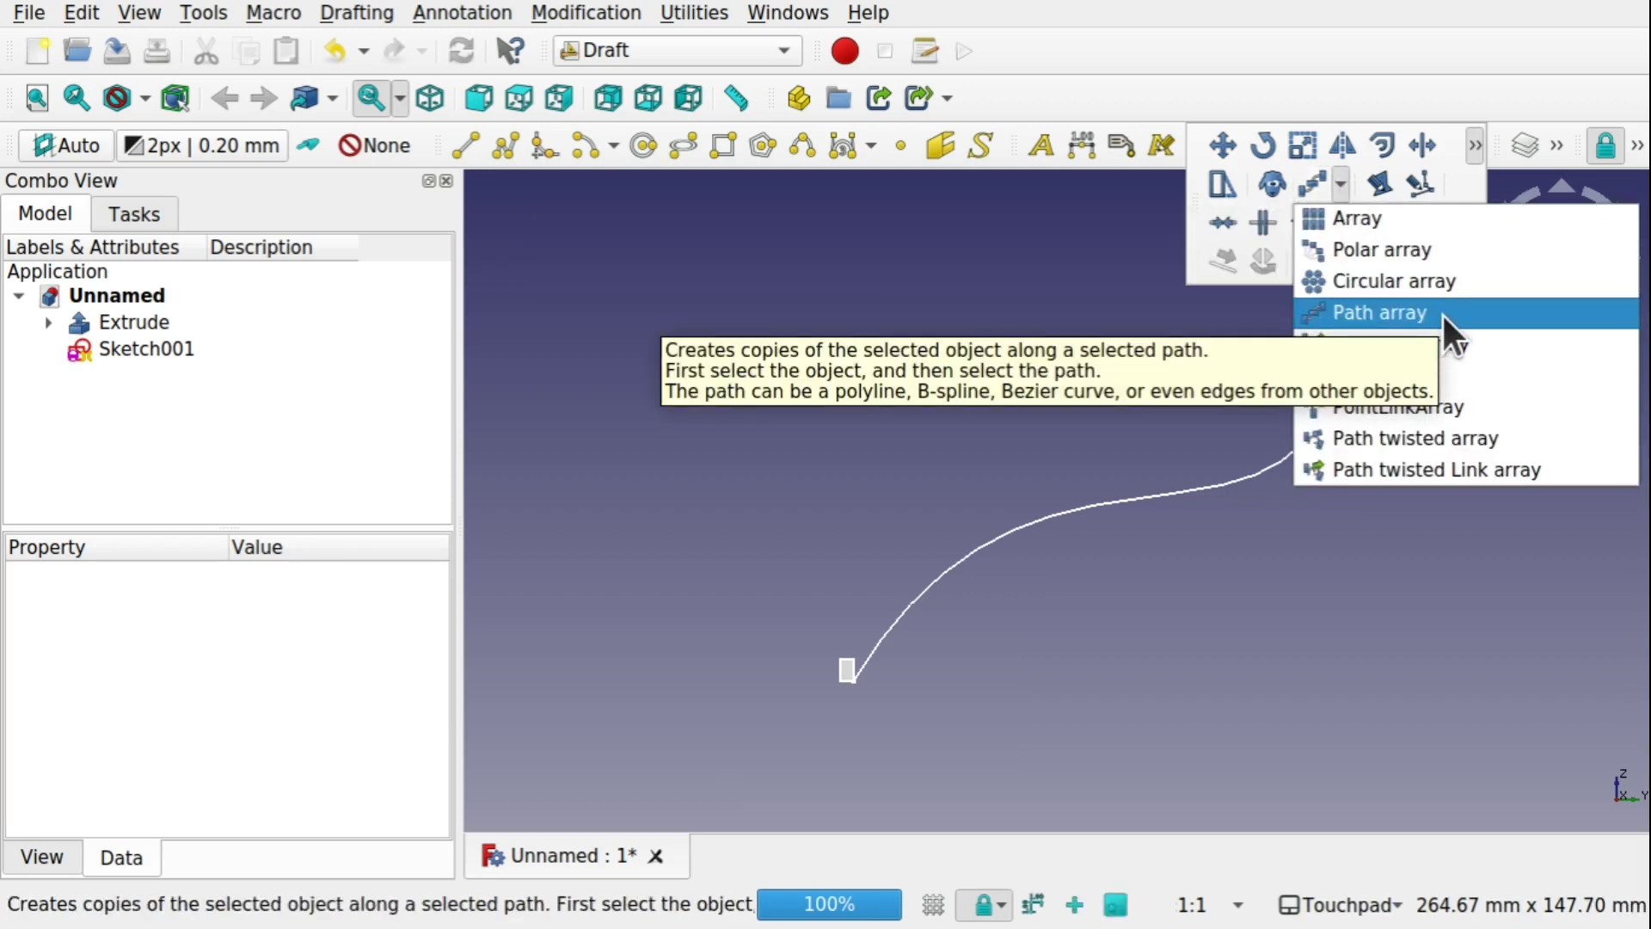
click(578, 8)
click(582, 8)
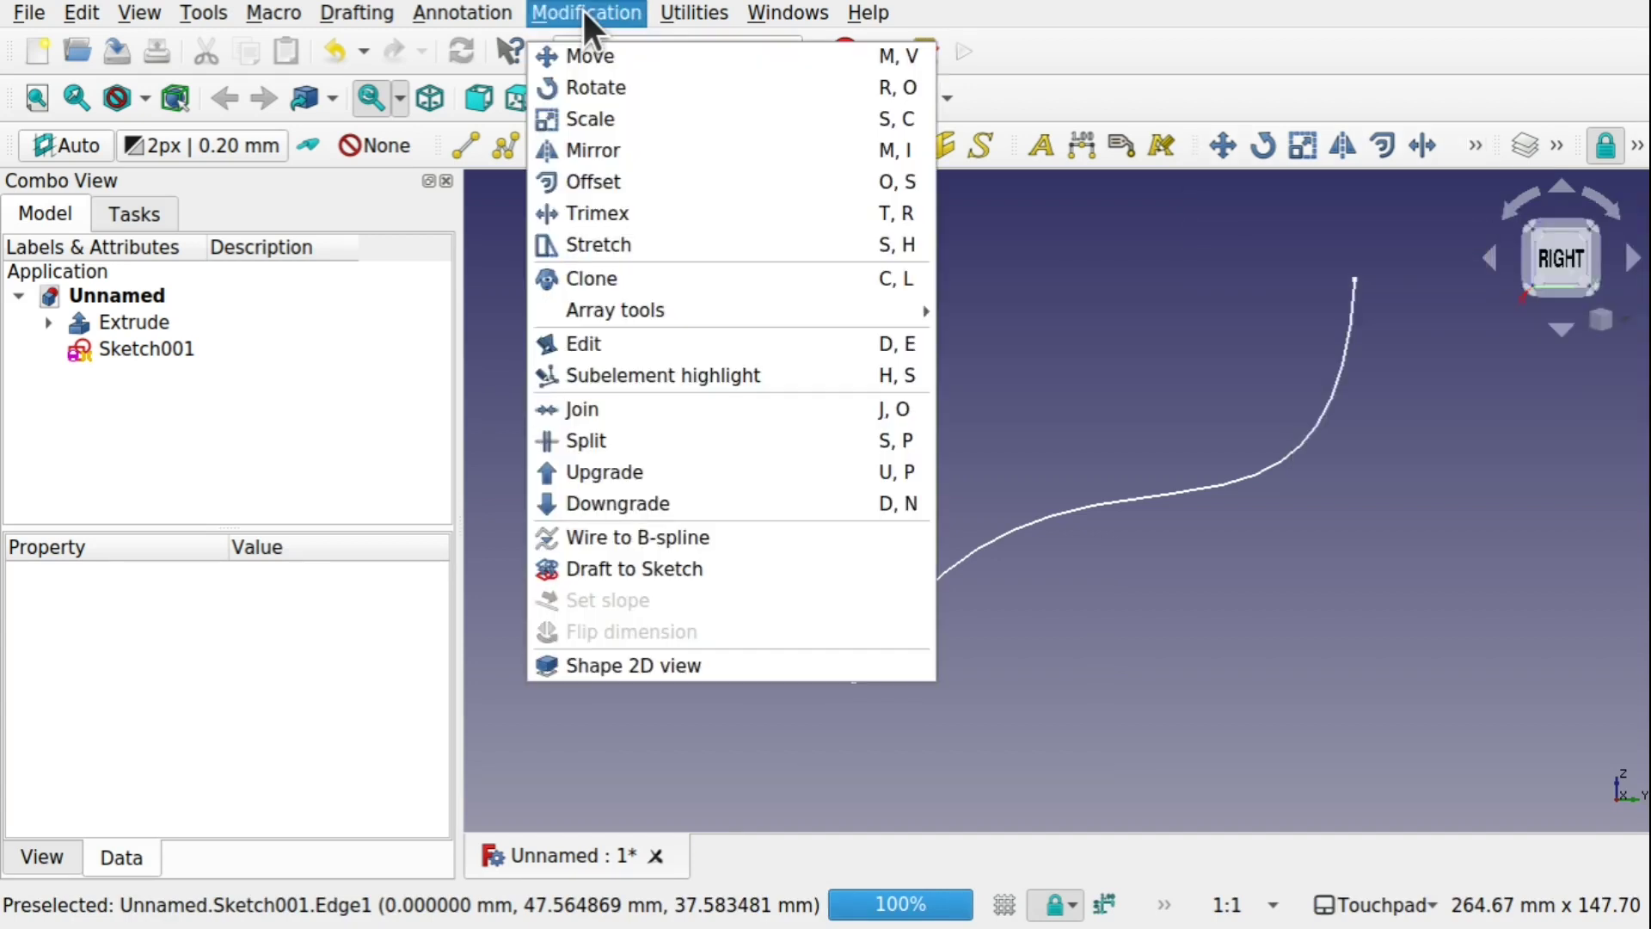
mouse_move(757, 307)
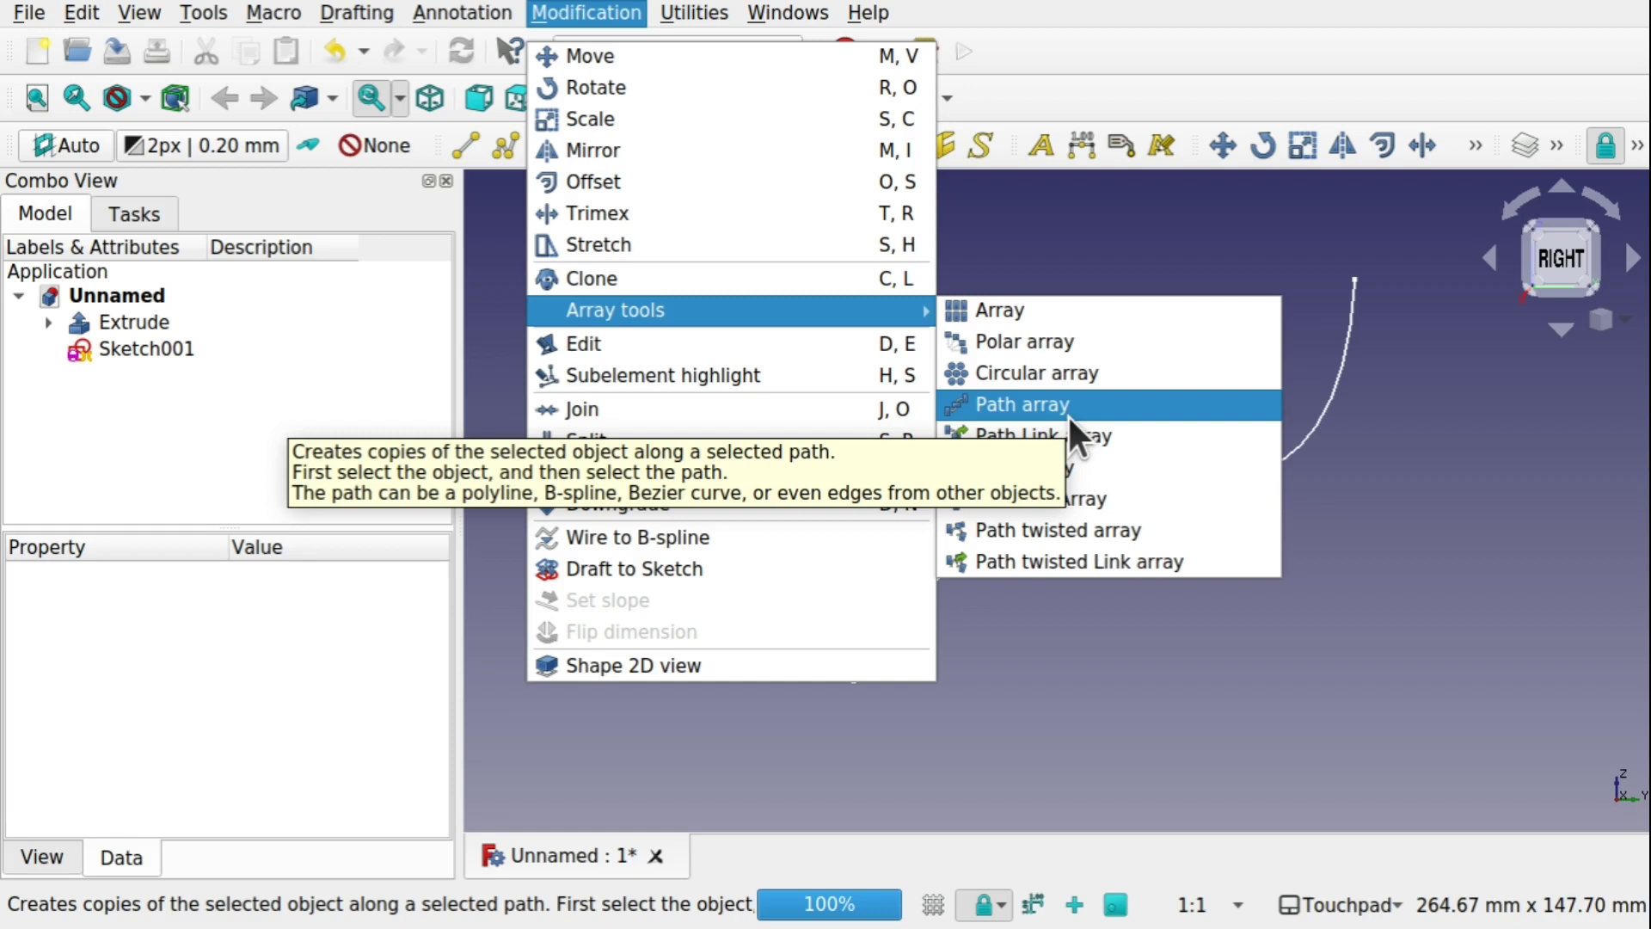
click(1163, 543)
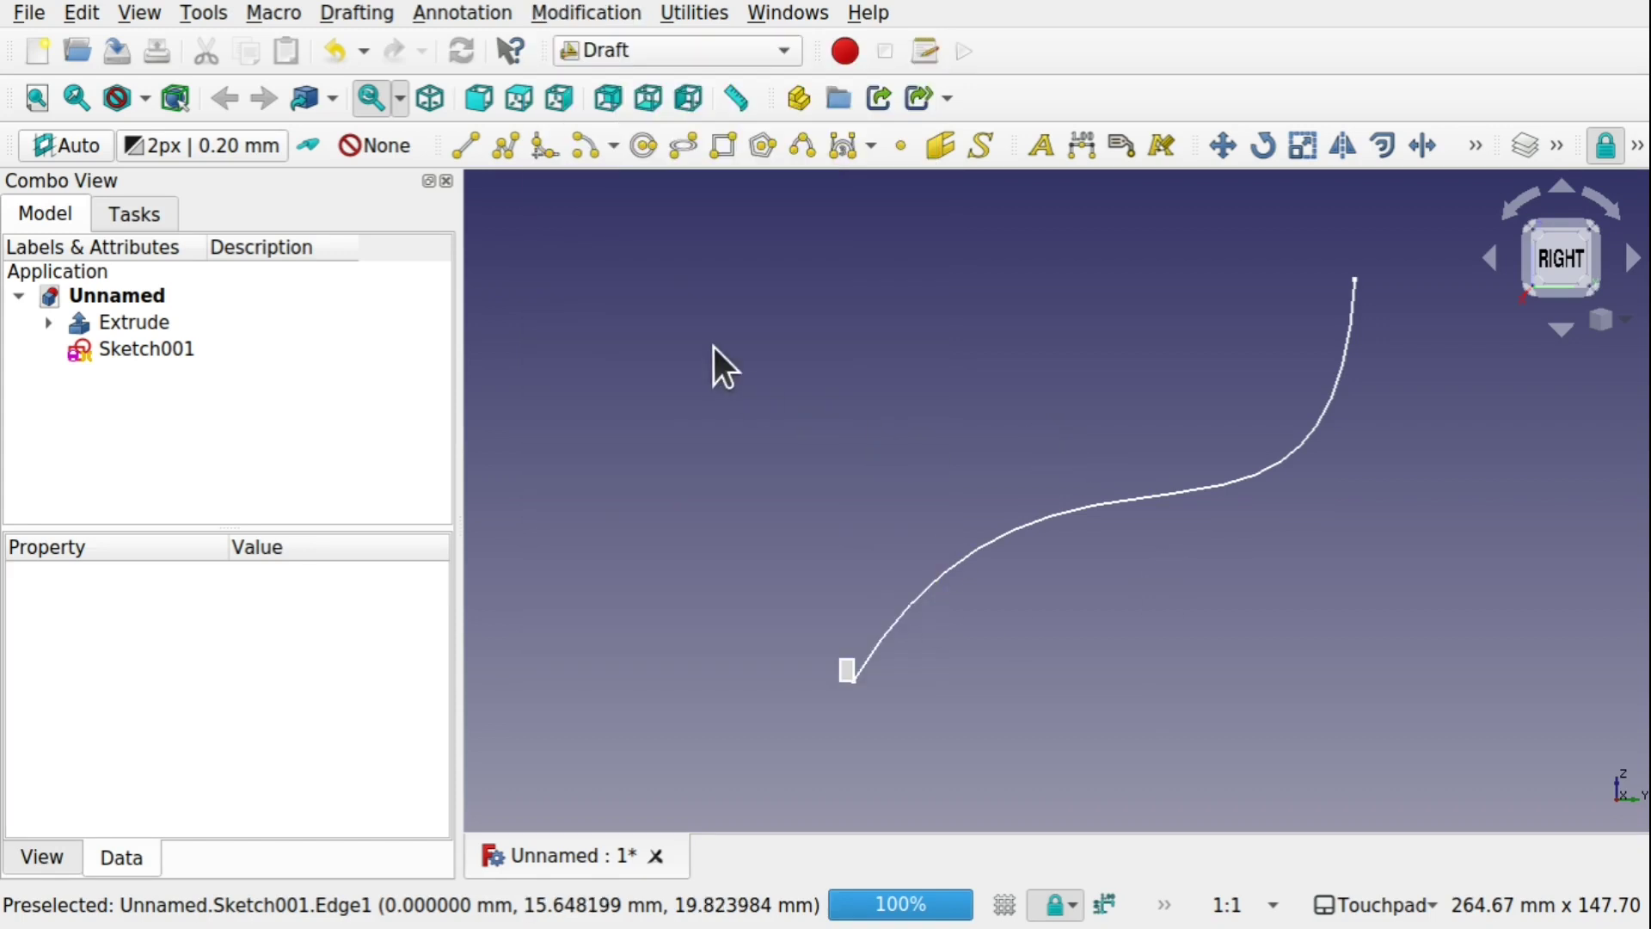
Create a path array of the extruded block along the B-spline path sketch
click(162, 325)
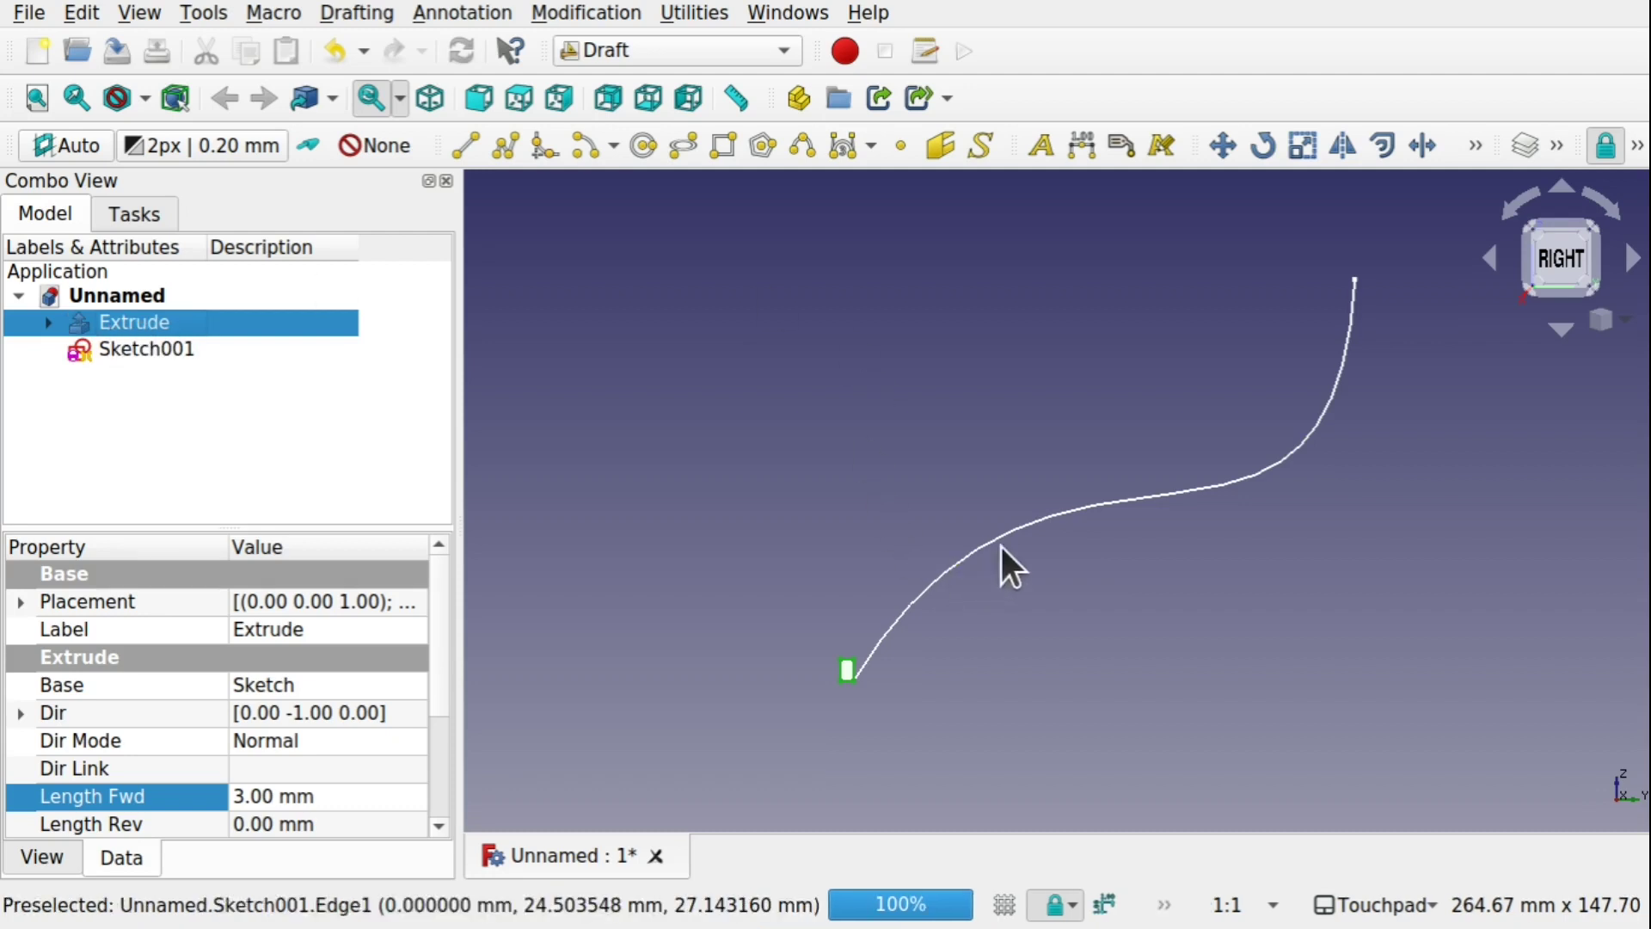
ctrl+click(977, 547)
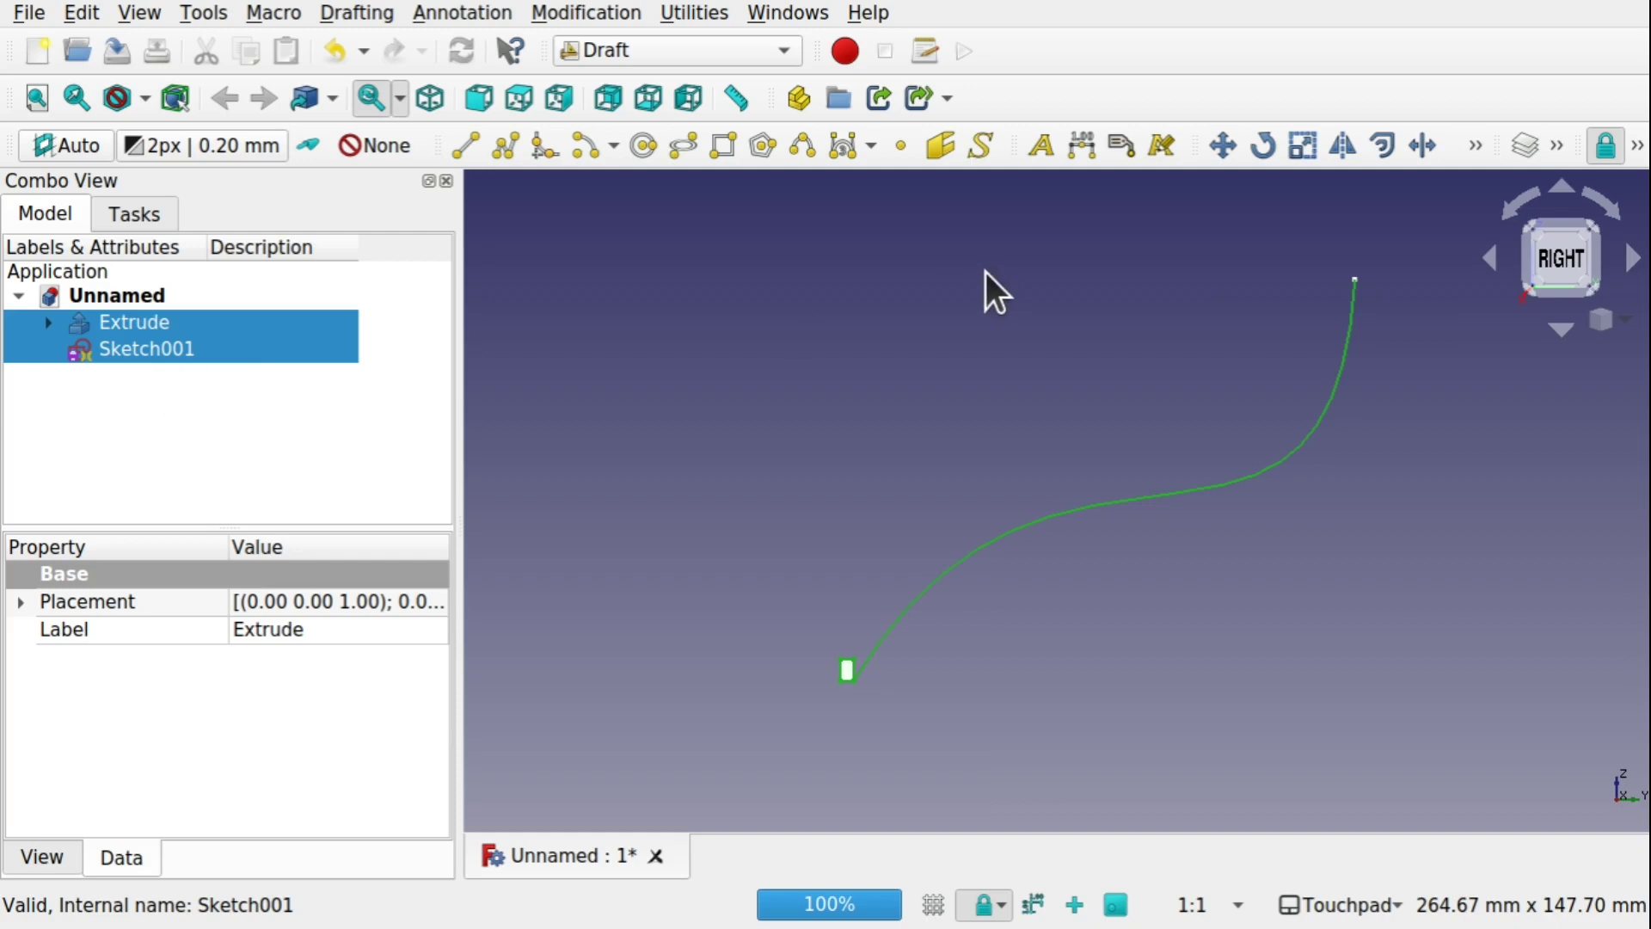
click(621, 13)
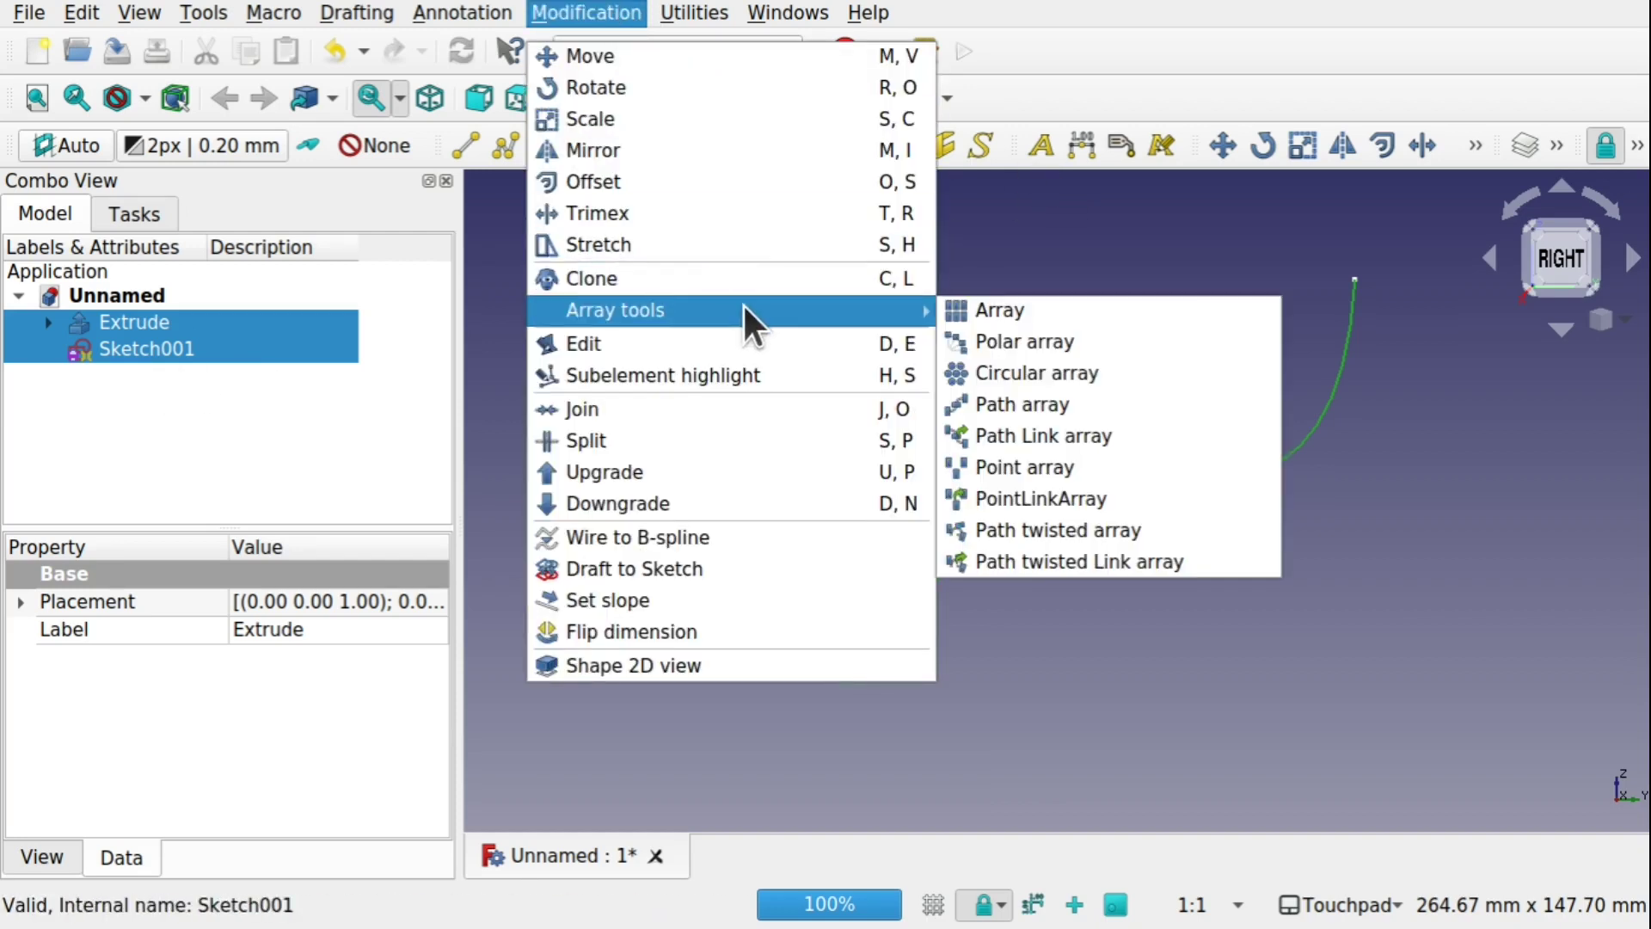
click(1116, 405)
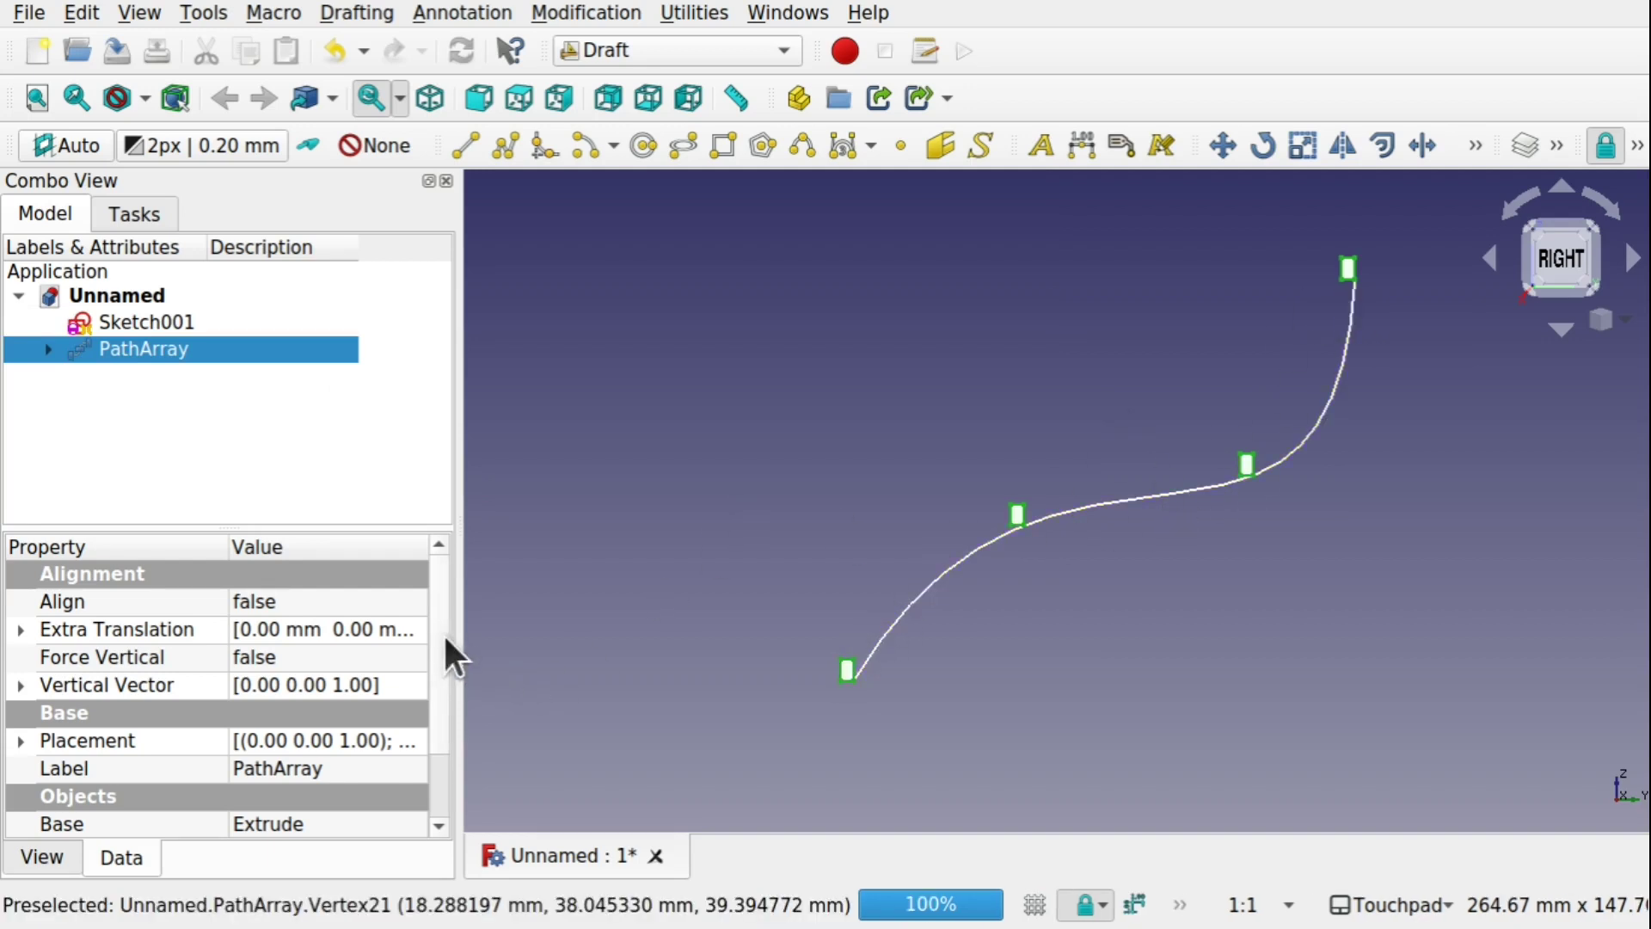
Set the path array's count to 20
scroll(448, 667, down, 3)
click(290, 766)
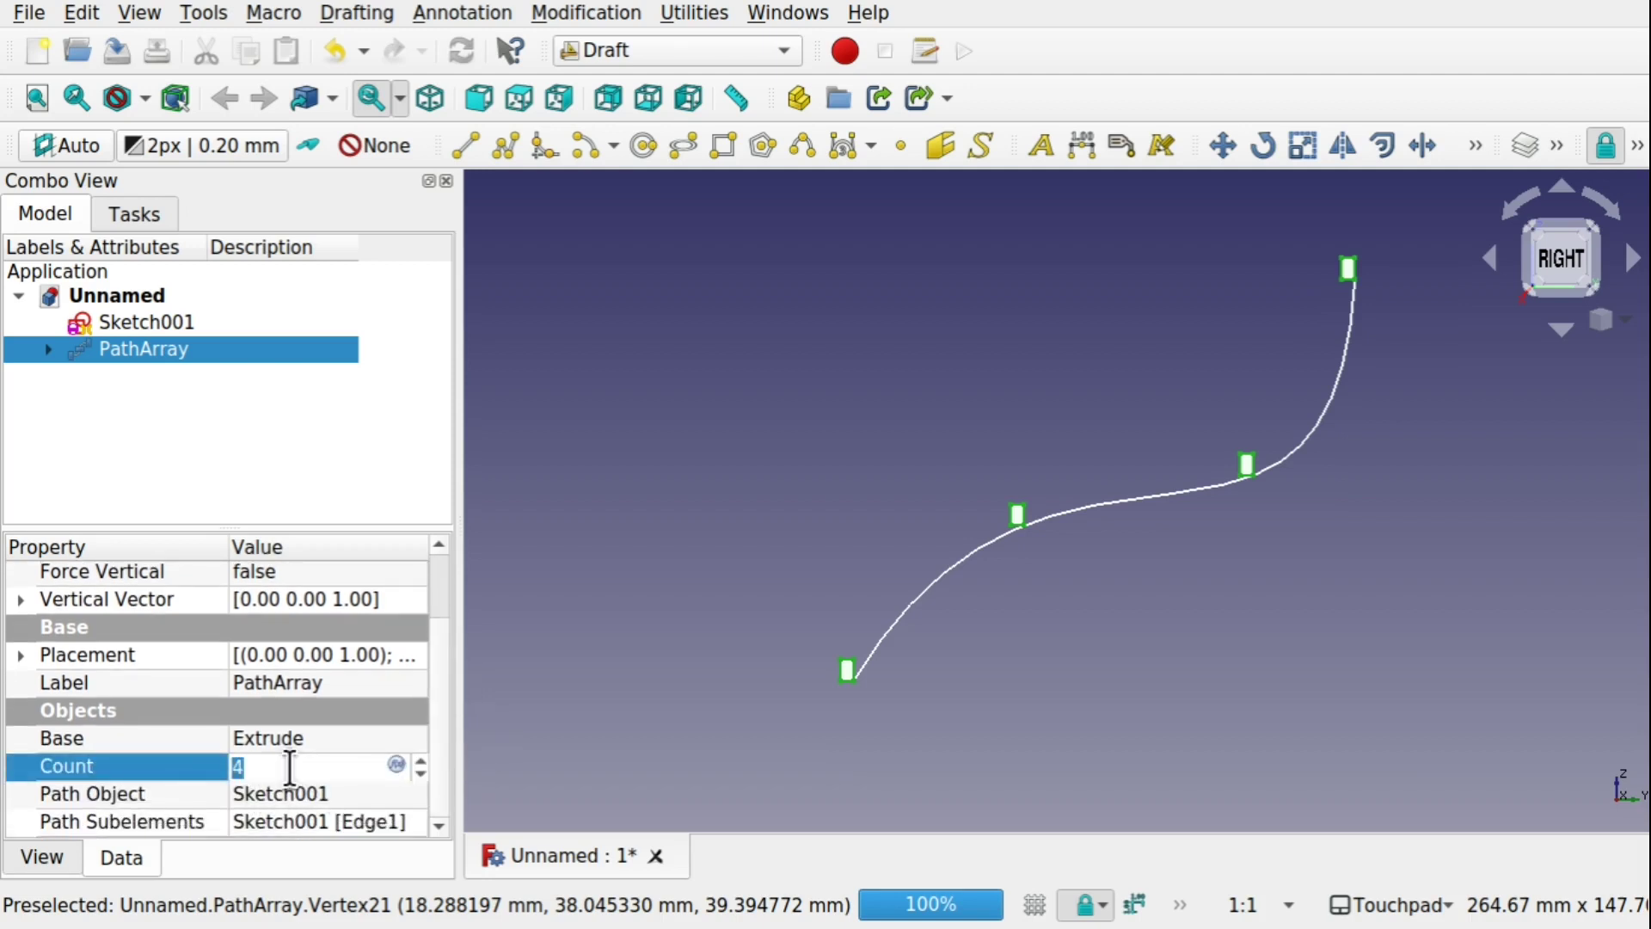
key(Return)
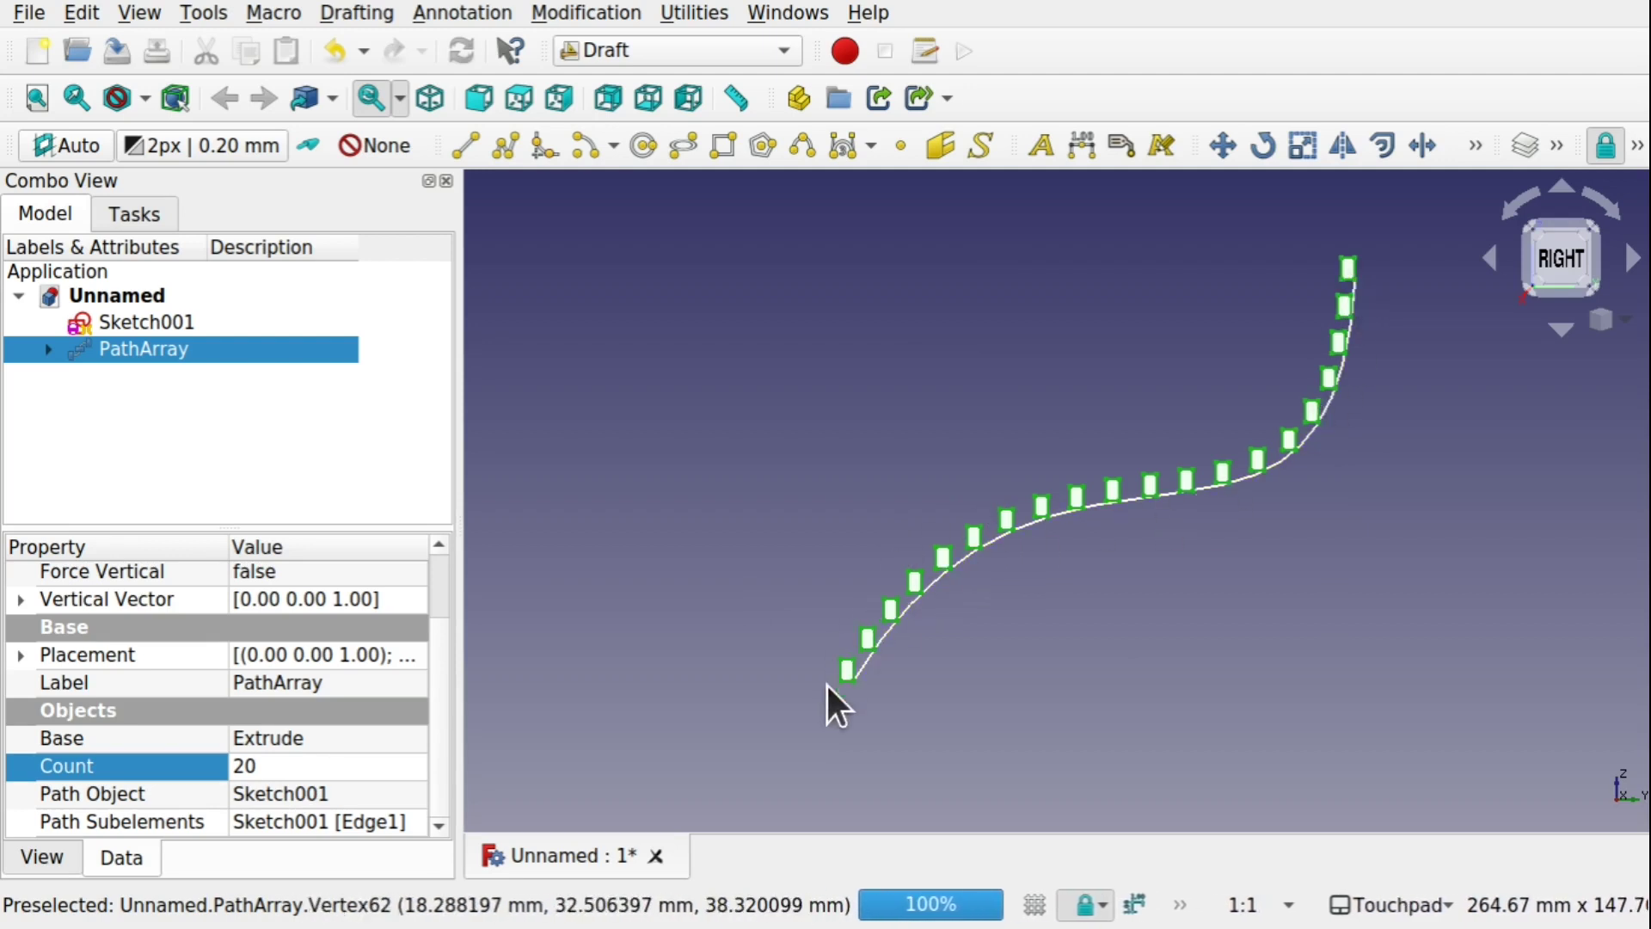
Set the path array's Align property to true
scroll(1024, 581, up, 3)
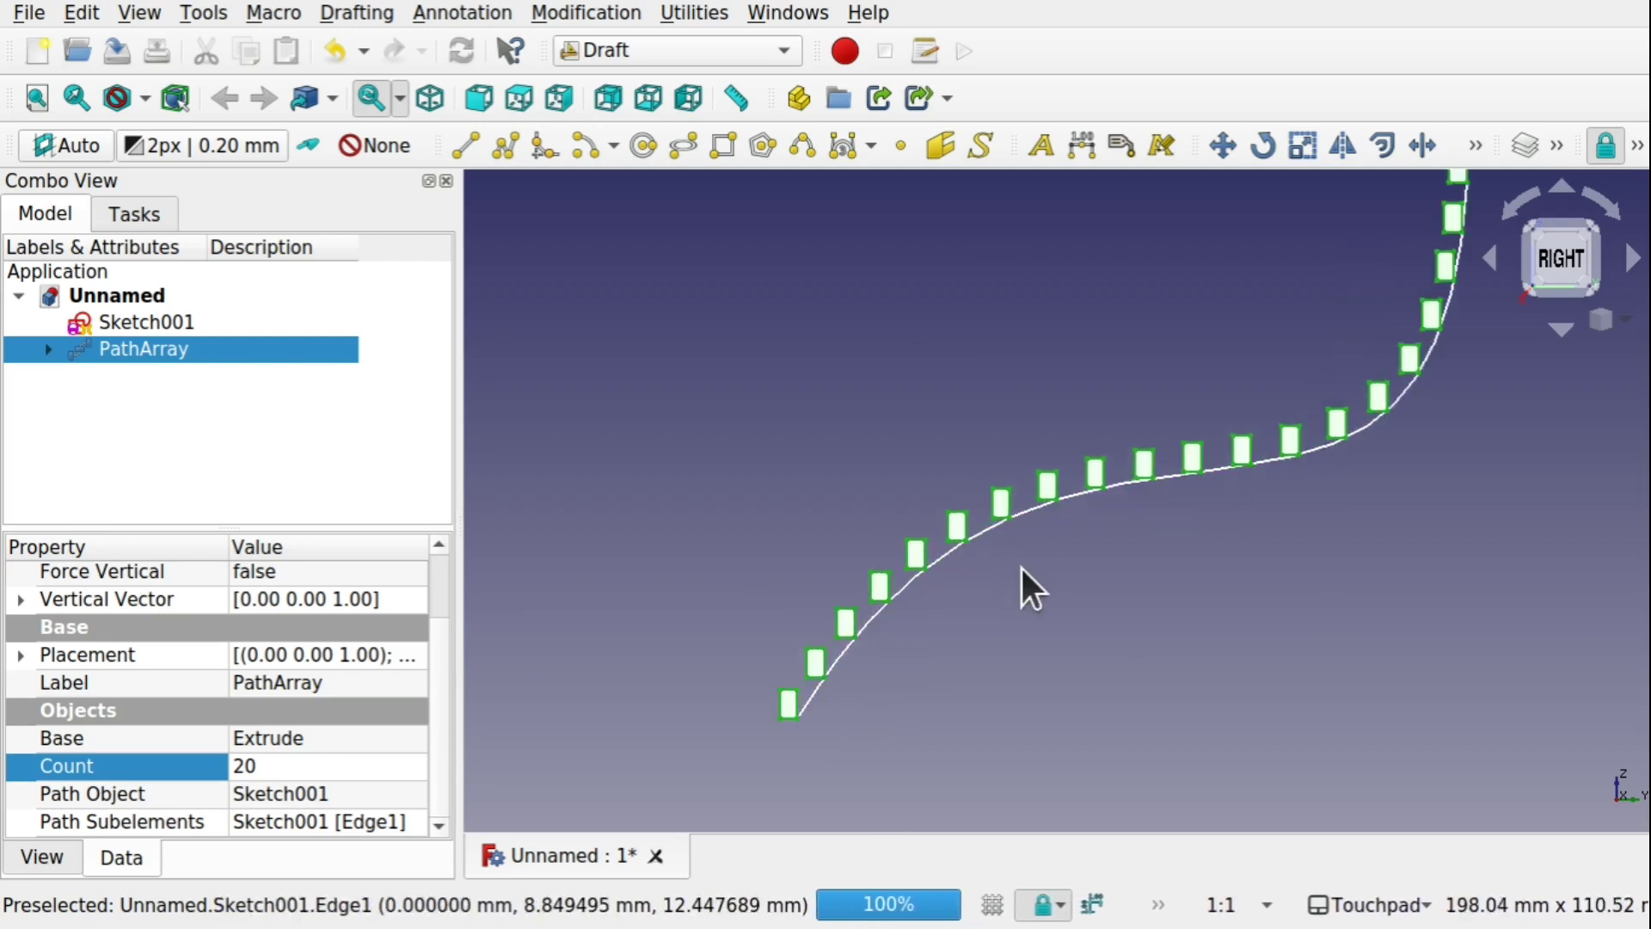
scroll(1028, 589, up, 1)
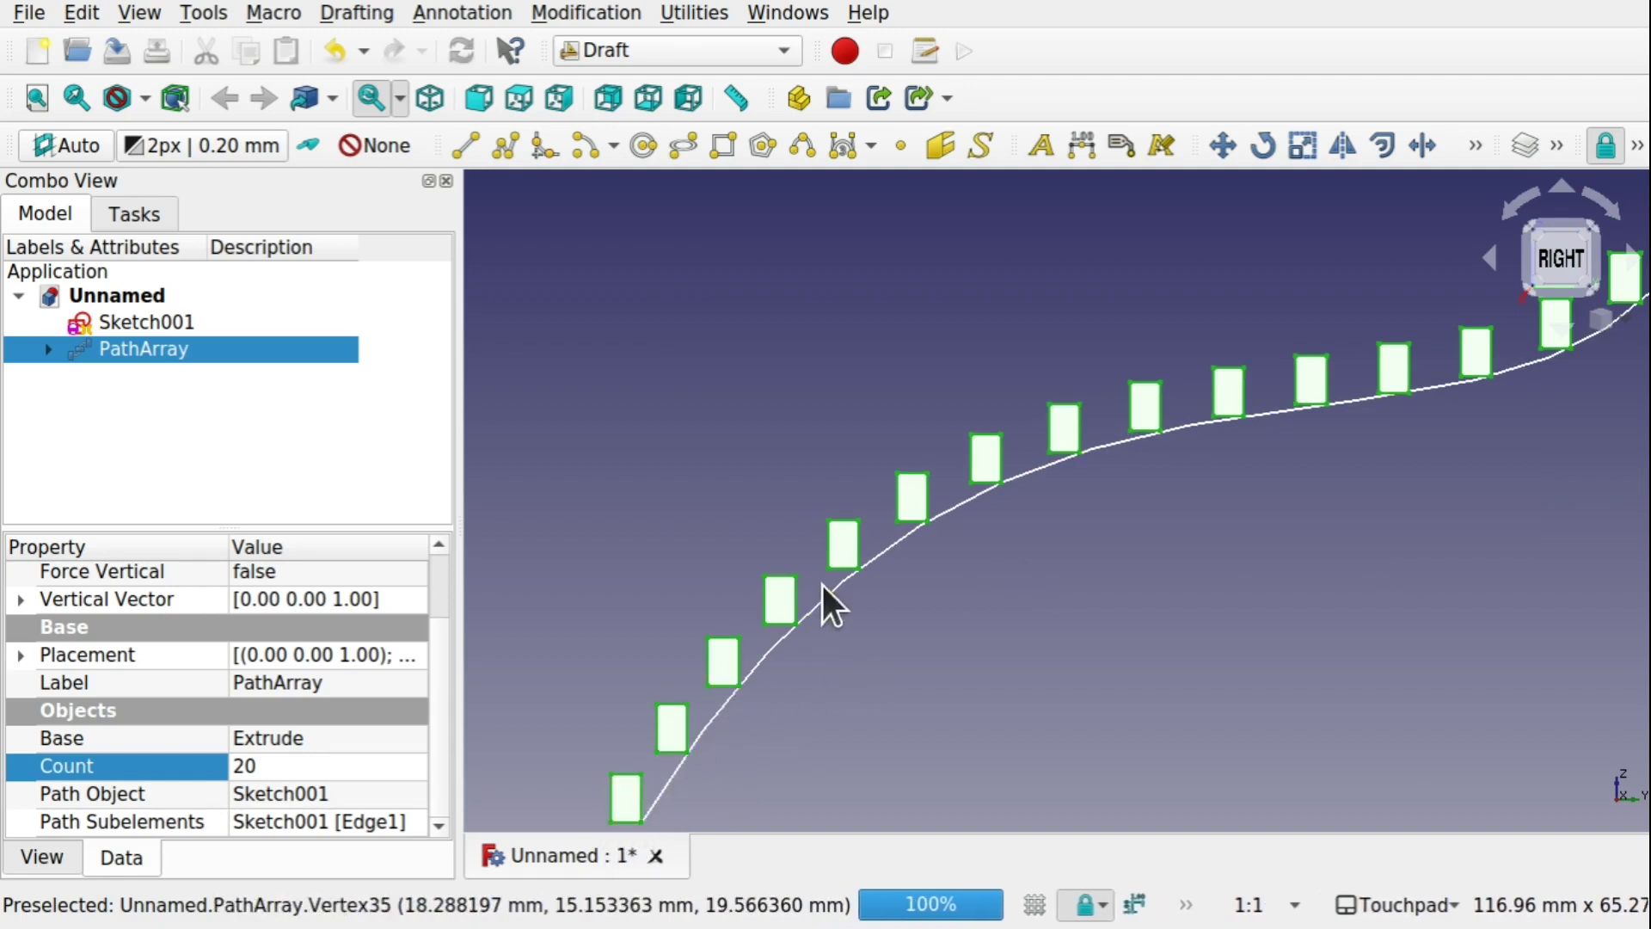
scroll(1180, 434, down, 3)
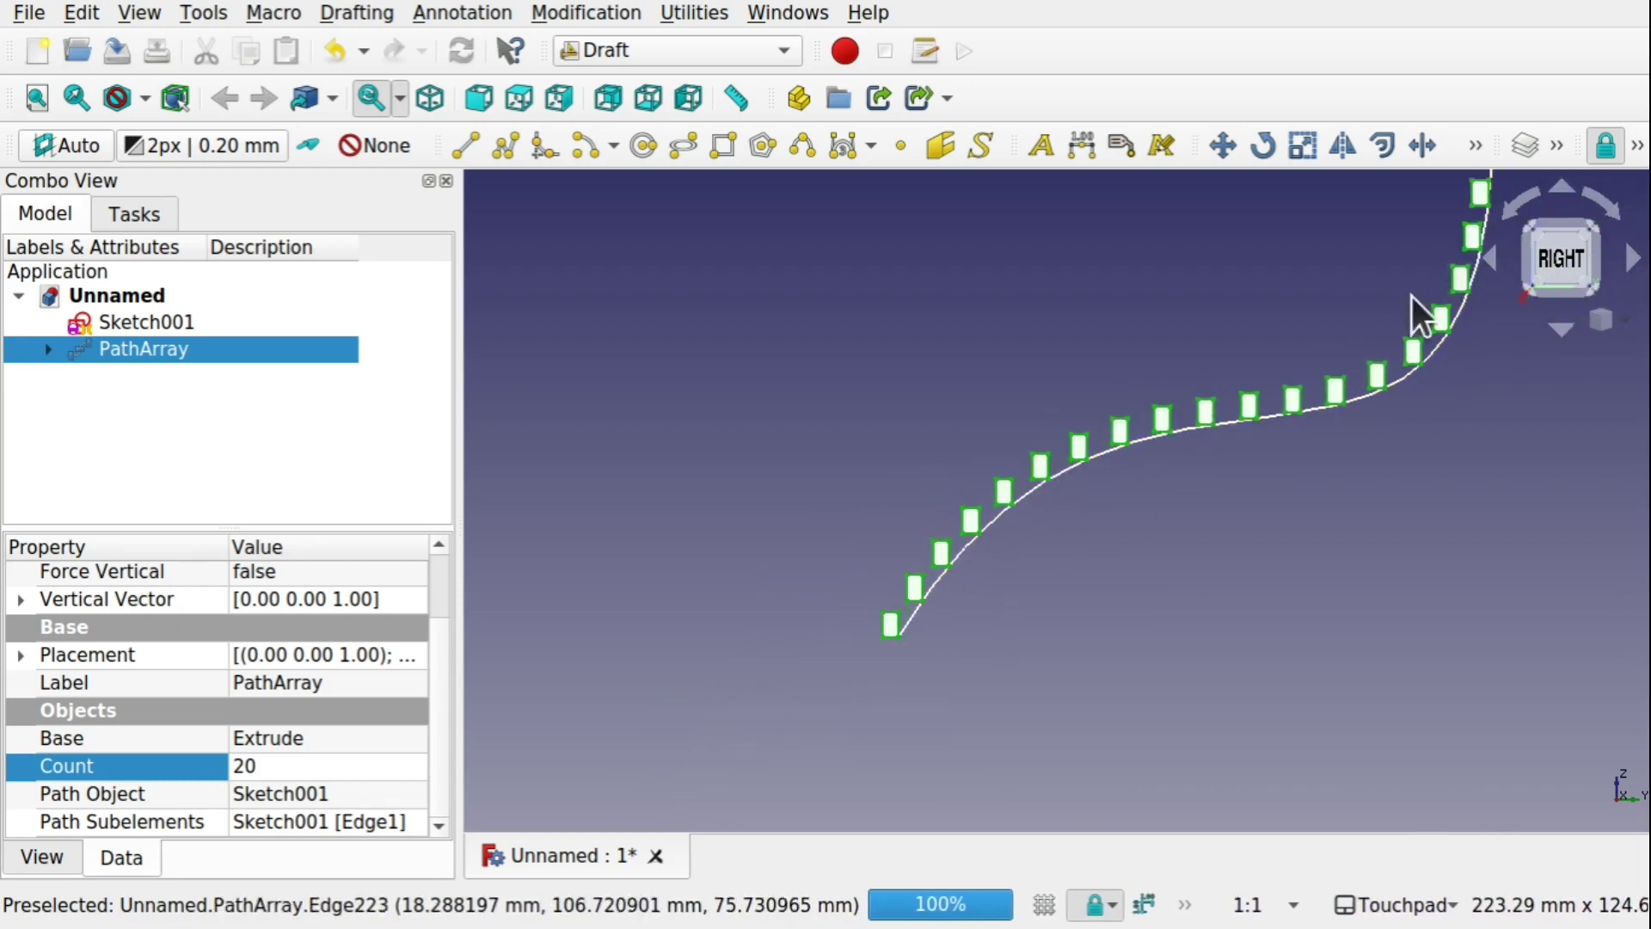
mouse_move(1356, 426)
middle_down()
mouse_move(1256, 505)
mouse_move(1224, 558)
middle_up()
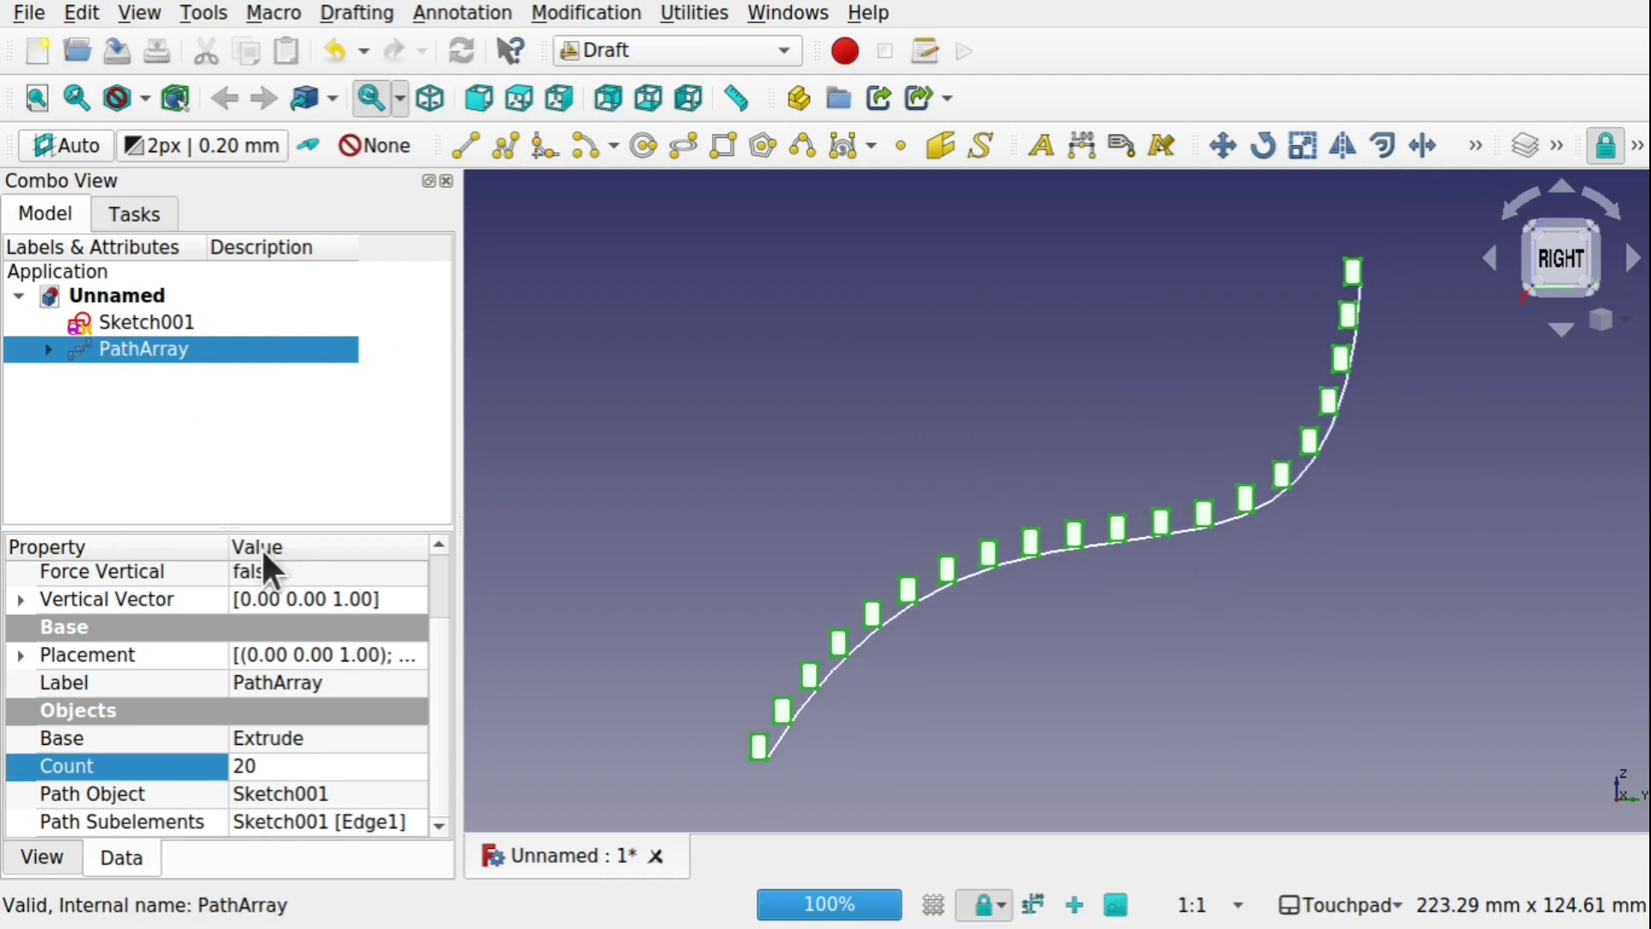
scroll(444, 671, up, 1)
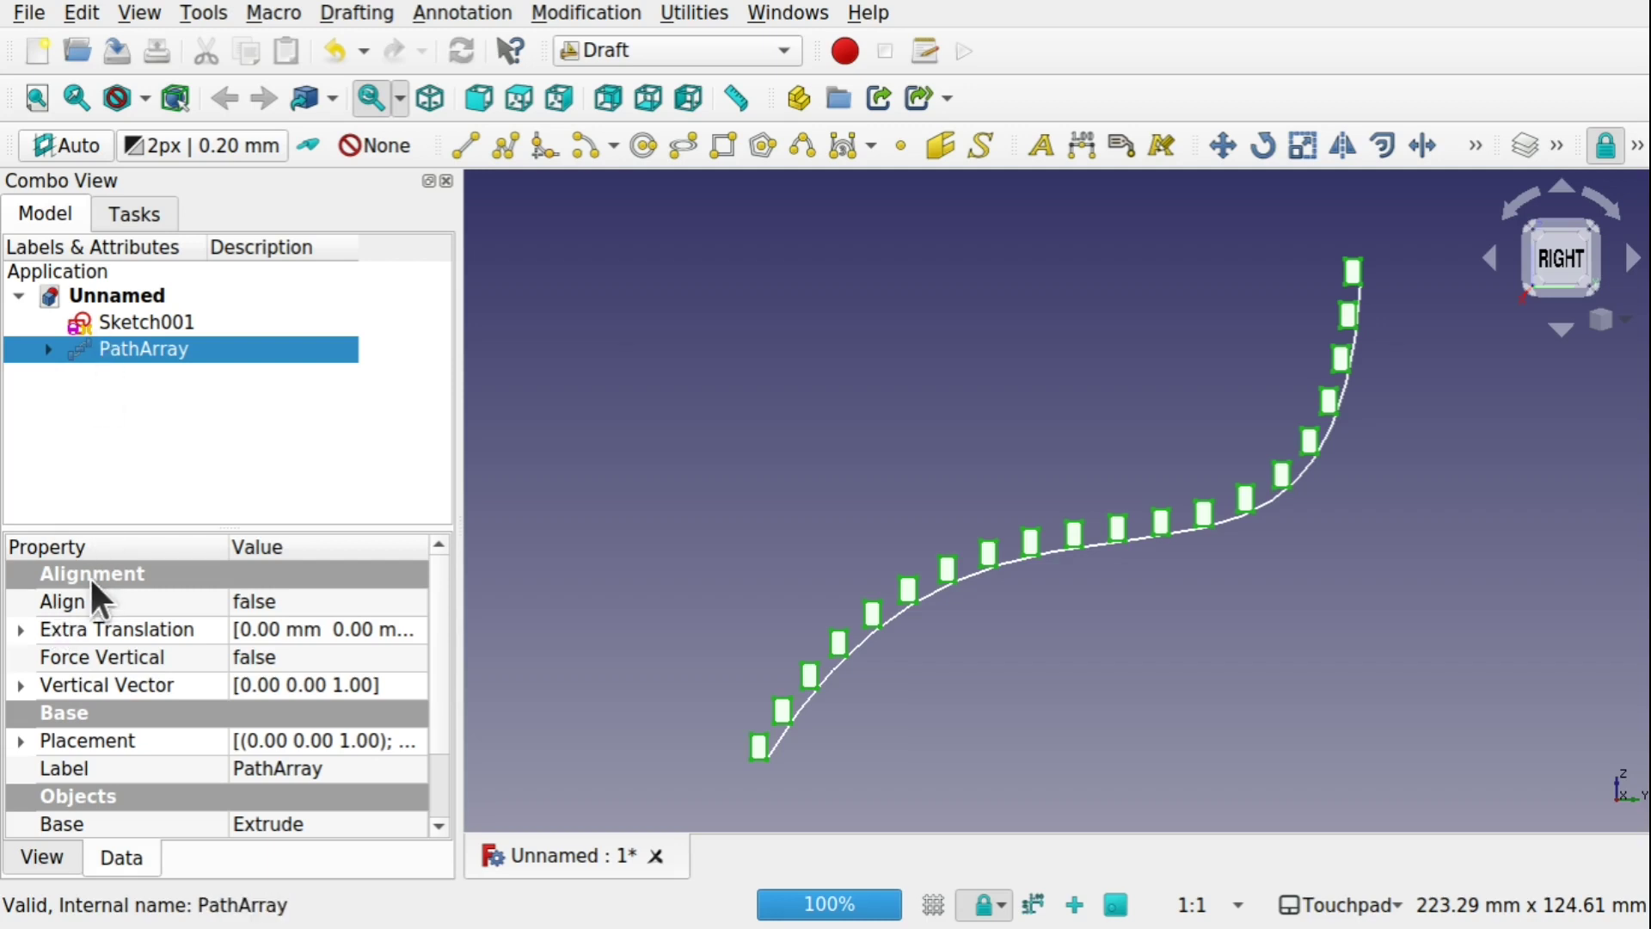
click(314, 602)
click(314, 602)
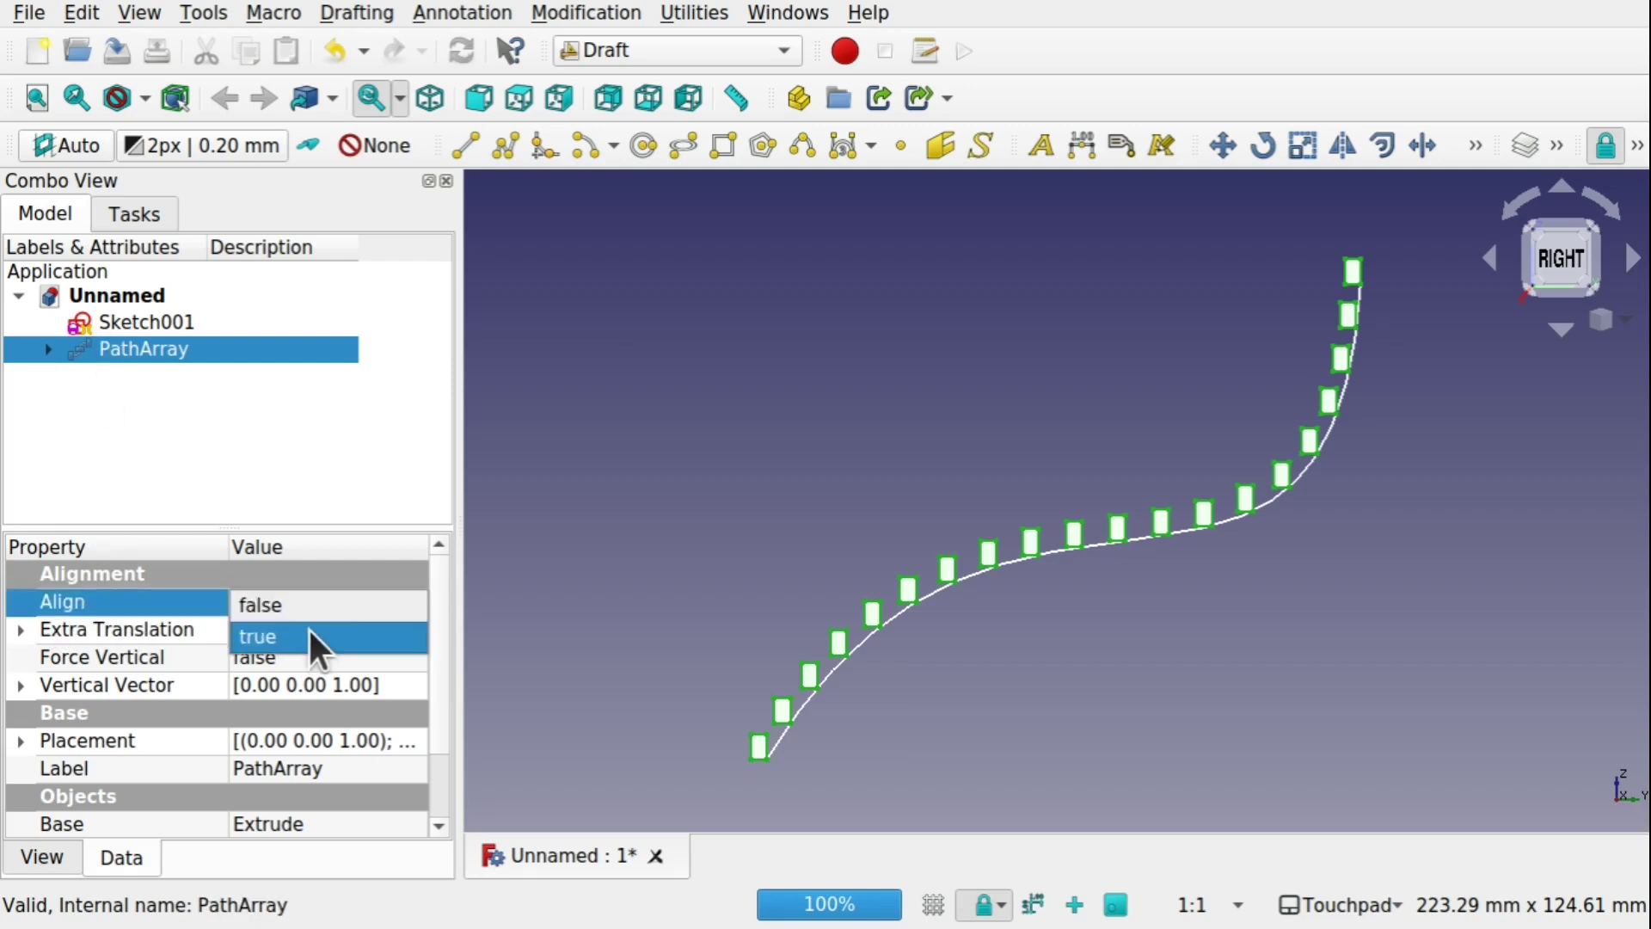
click(308, 631)
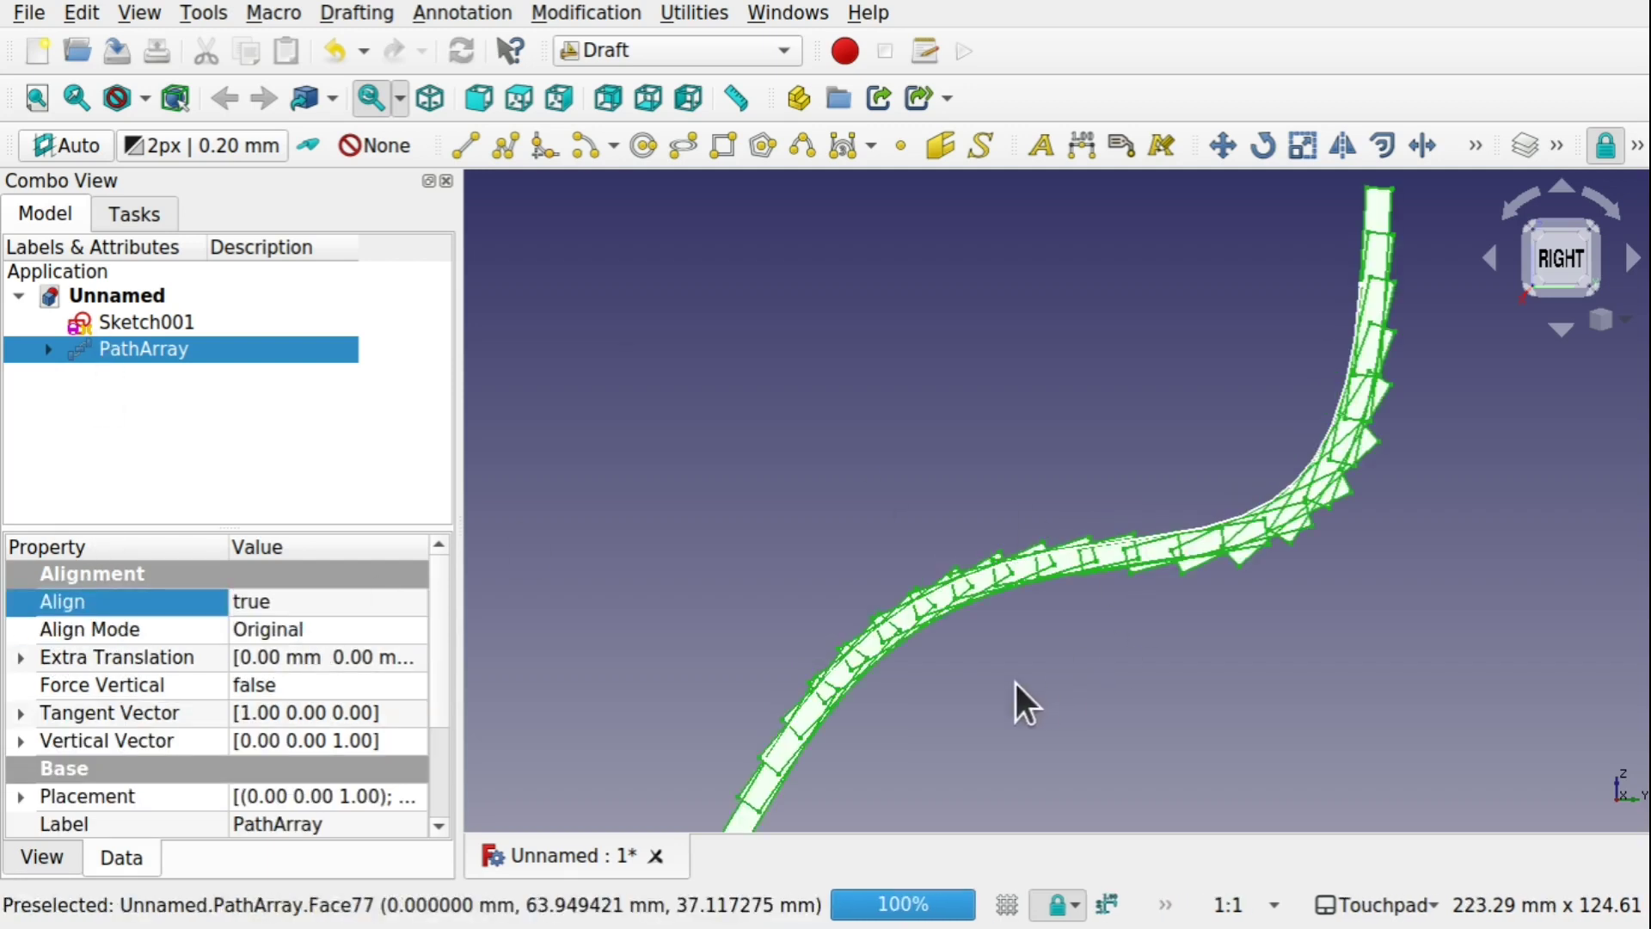
Set the path array's Align Mode to Tangent and clear the selection
scroll(1021, 651, down, 2)
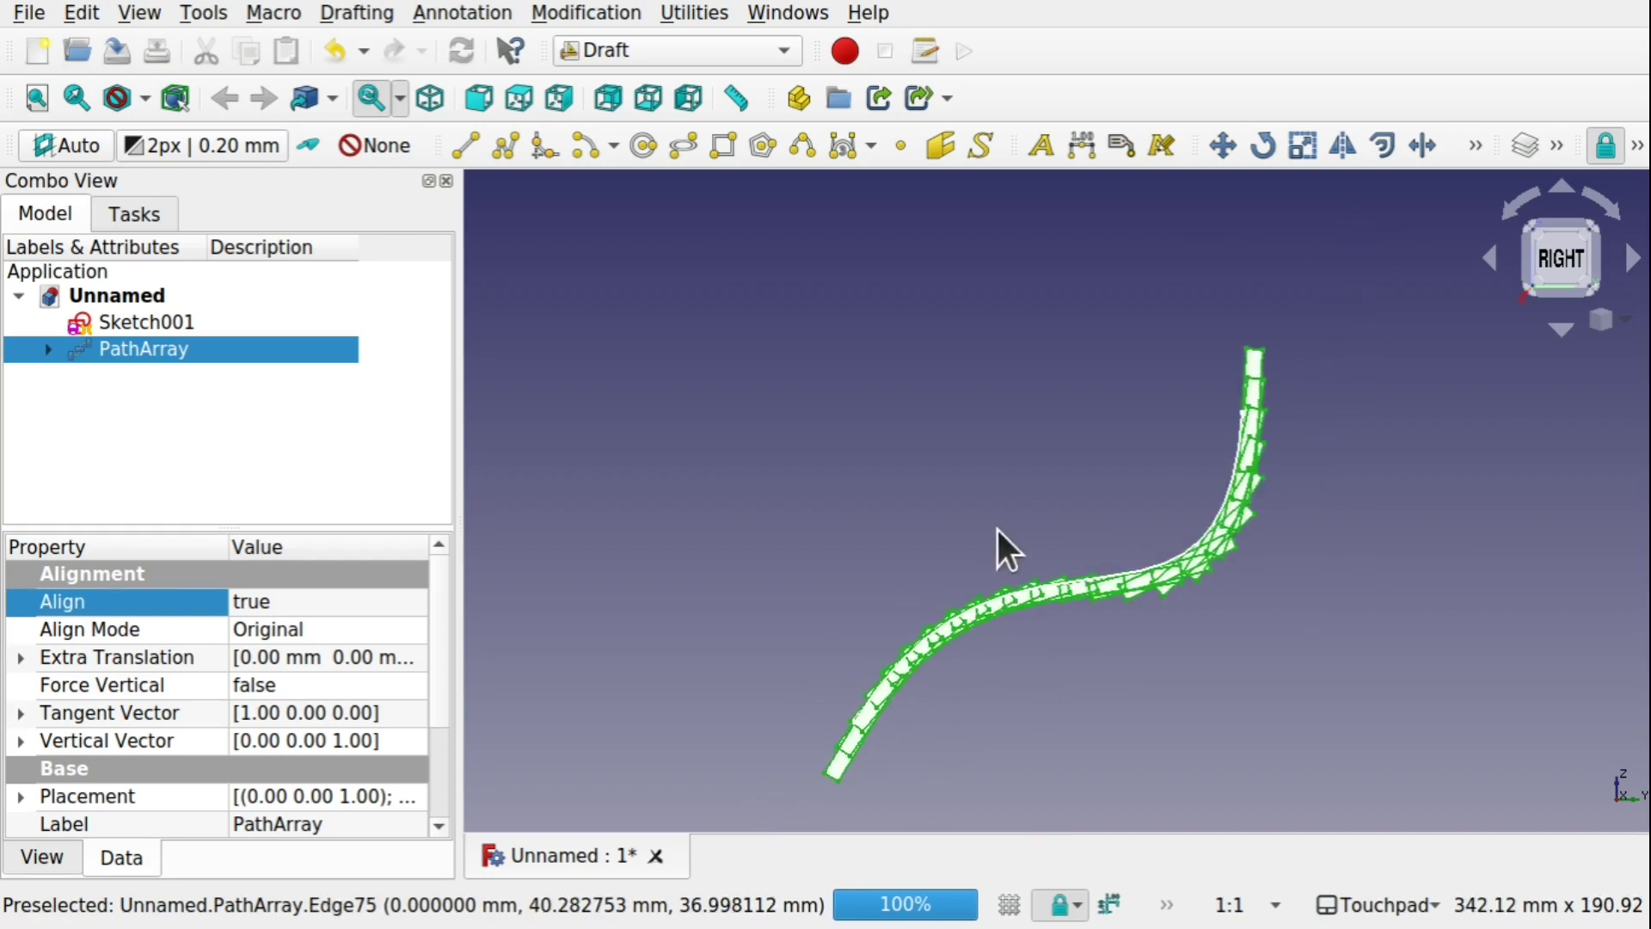
shift+drag(997, 530, 1345, 652)
key(3)
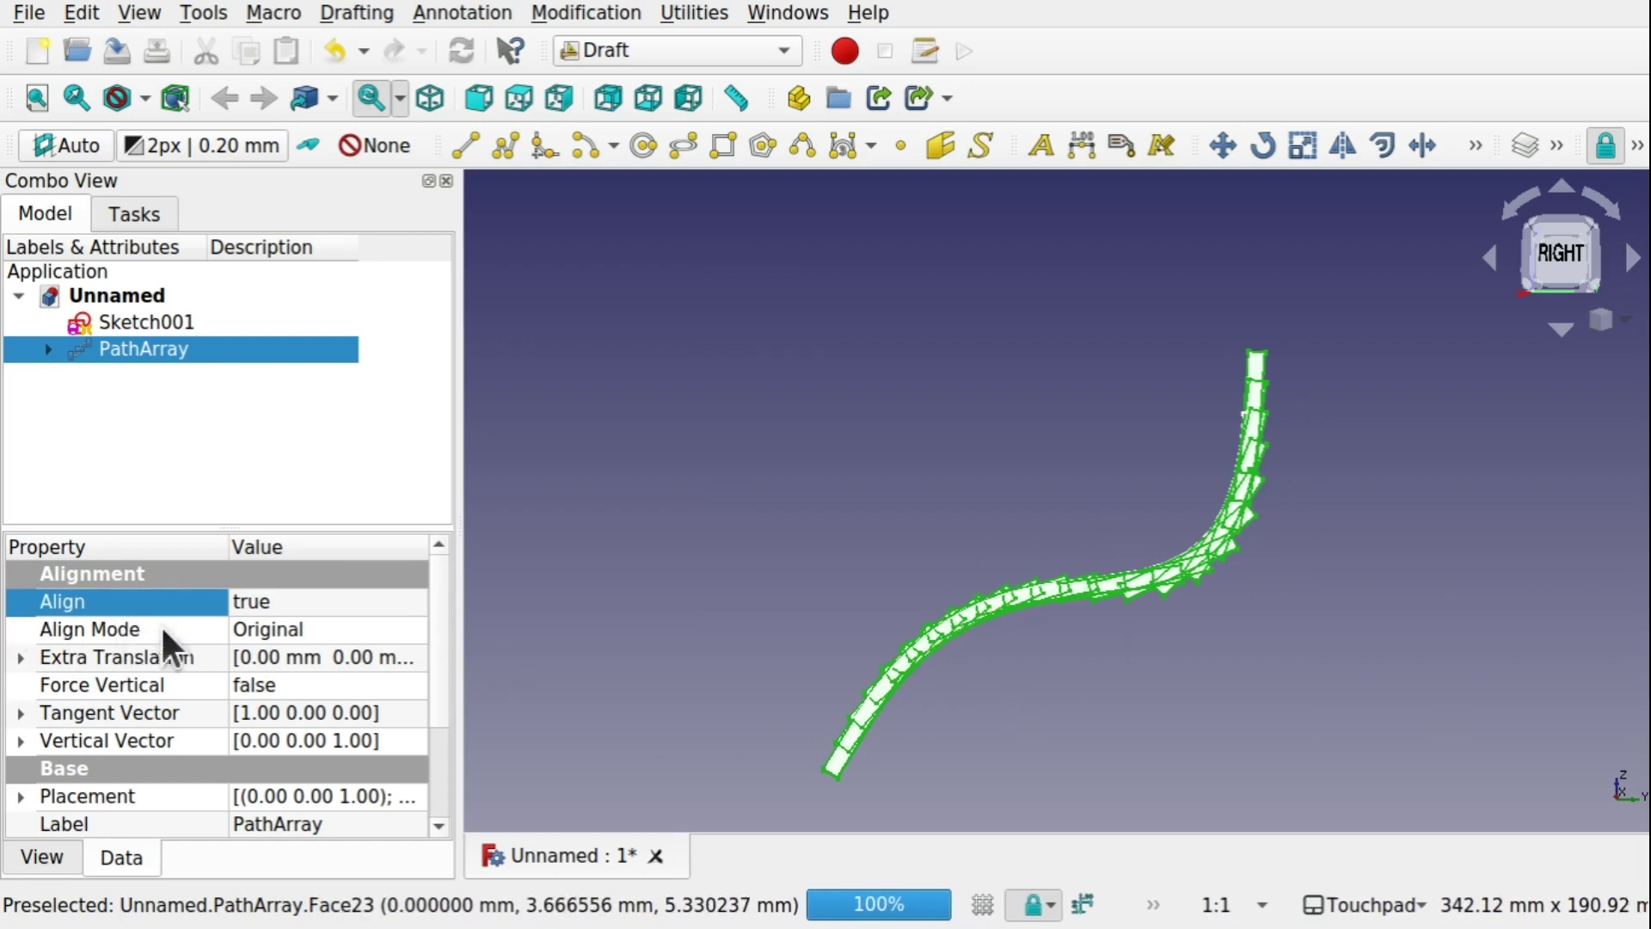
click(321, 629)
click(321, 628)
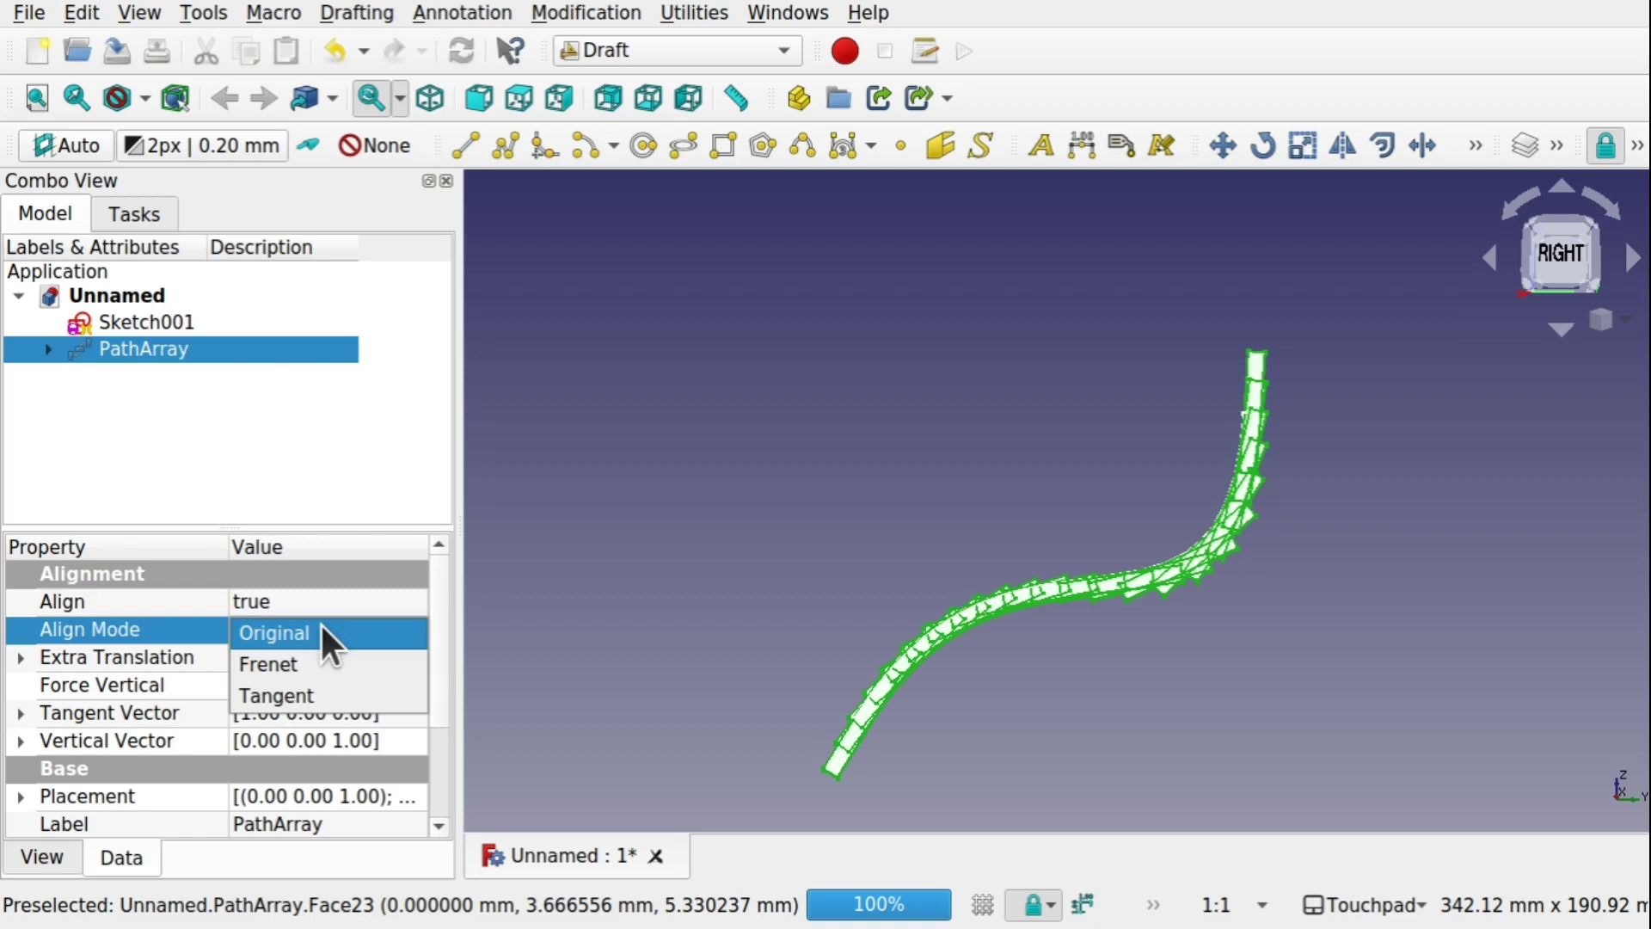
click(339, 698)
click(960, 557)
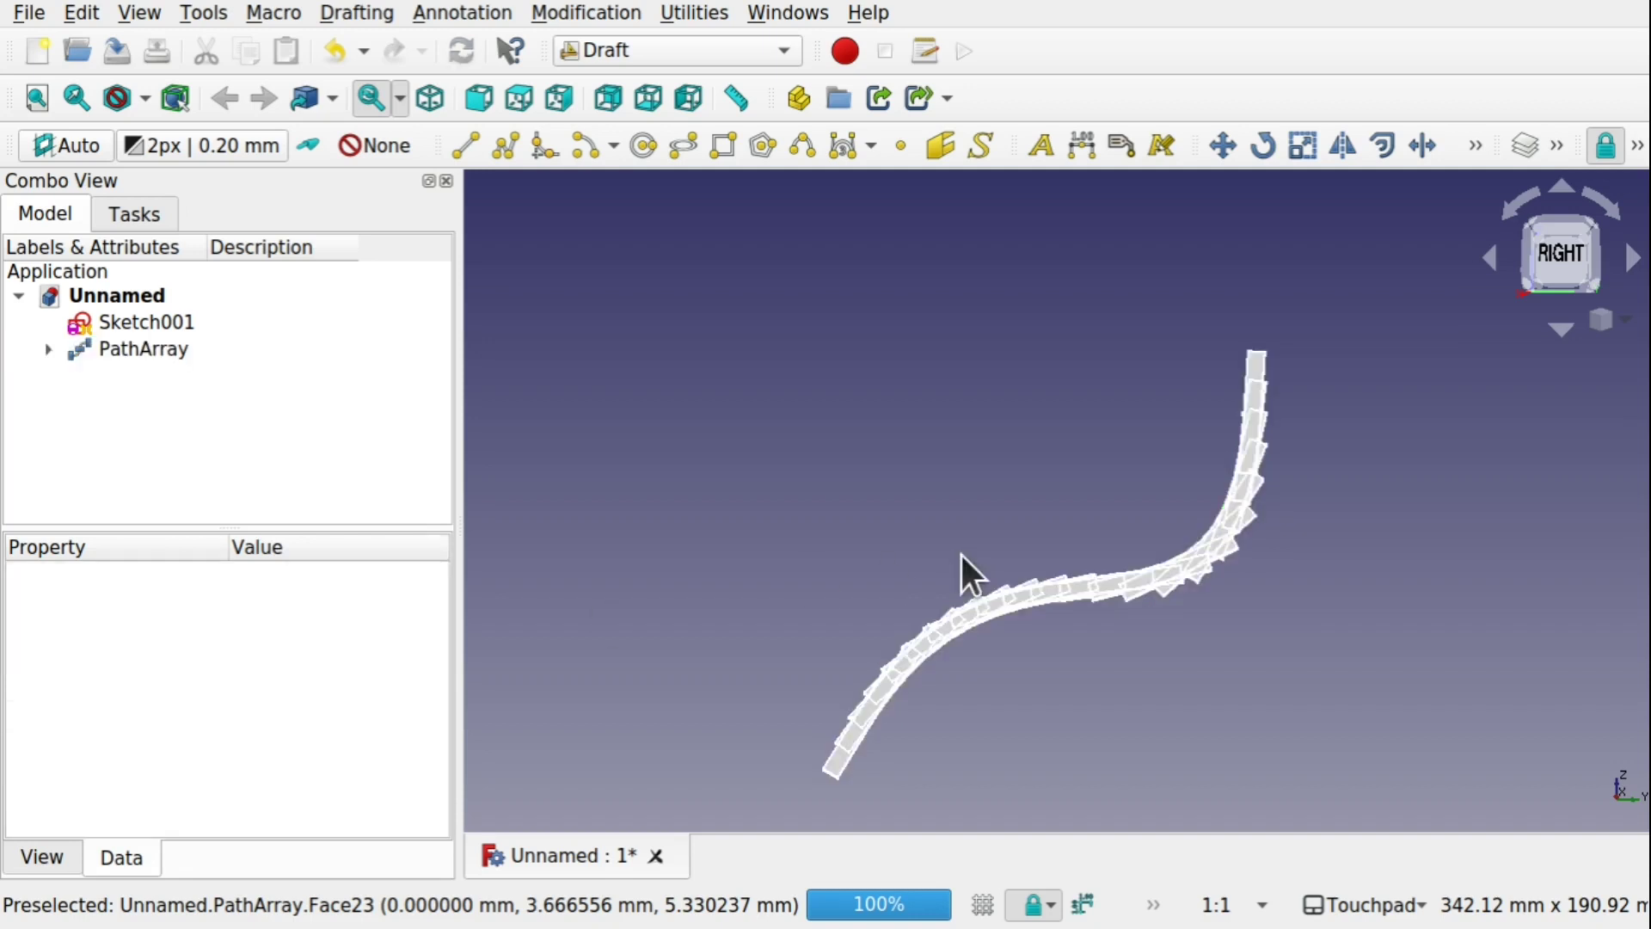
Set the path array's Tangent Vector to x 0 and y 1
click(140, 348)
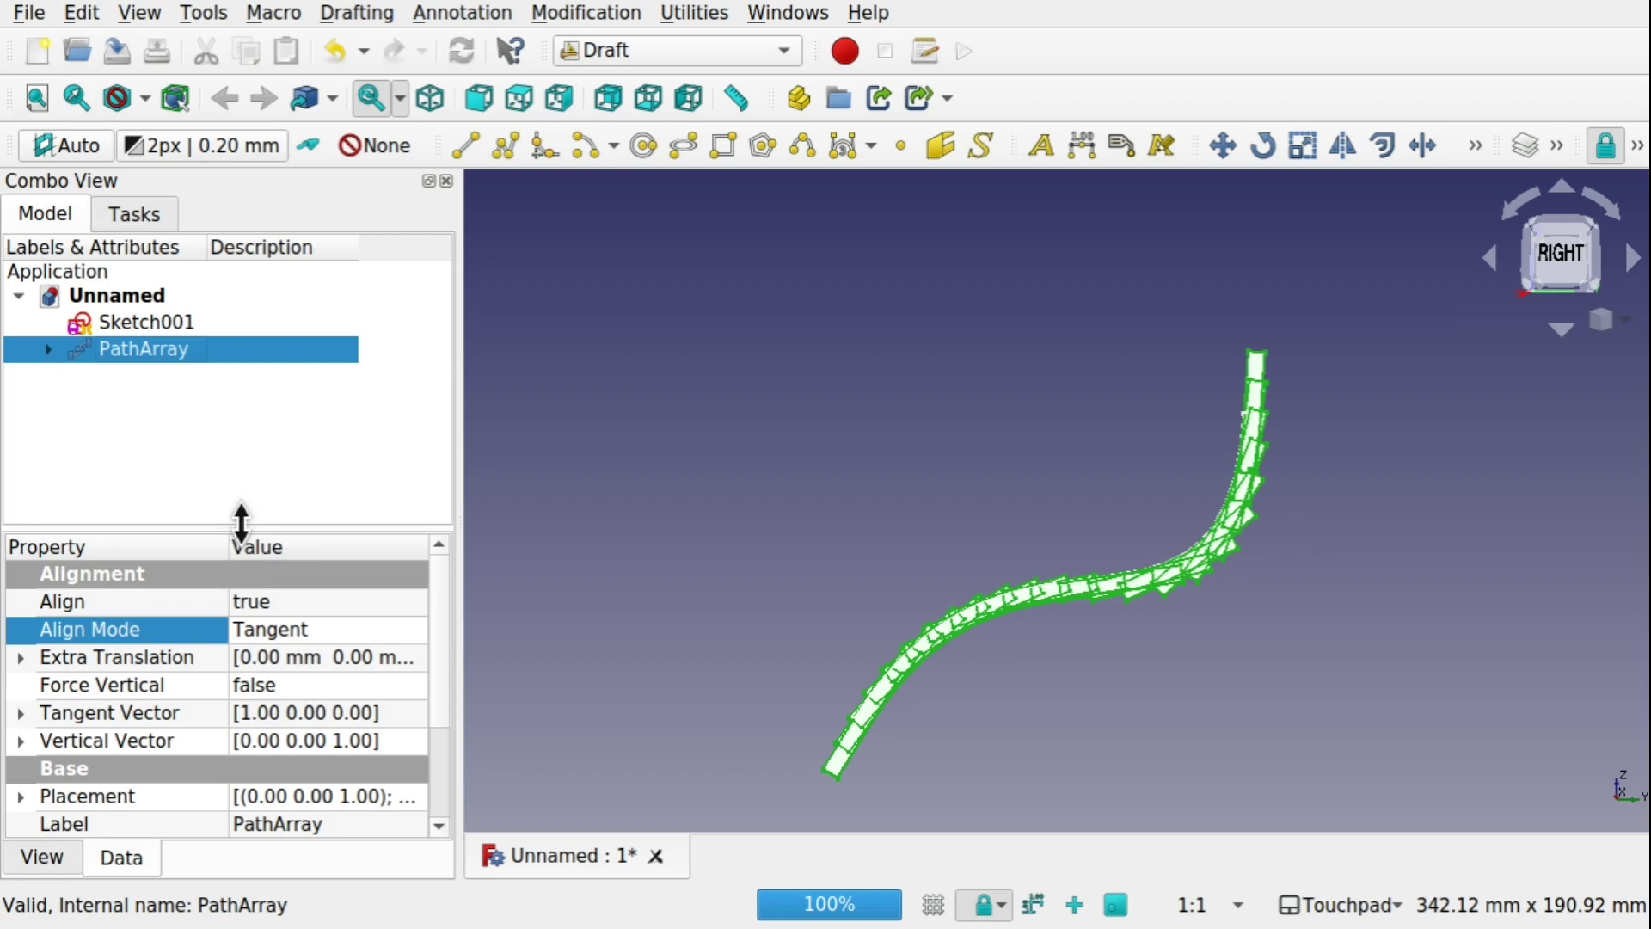
drag(241, 519, 244, 422)
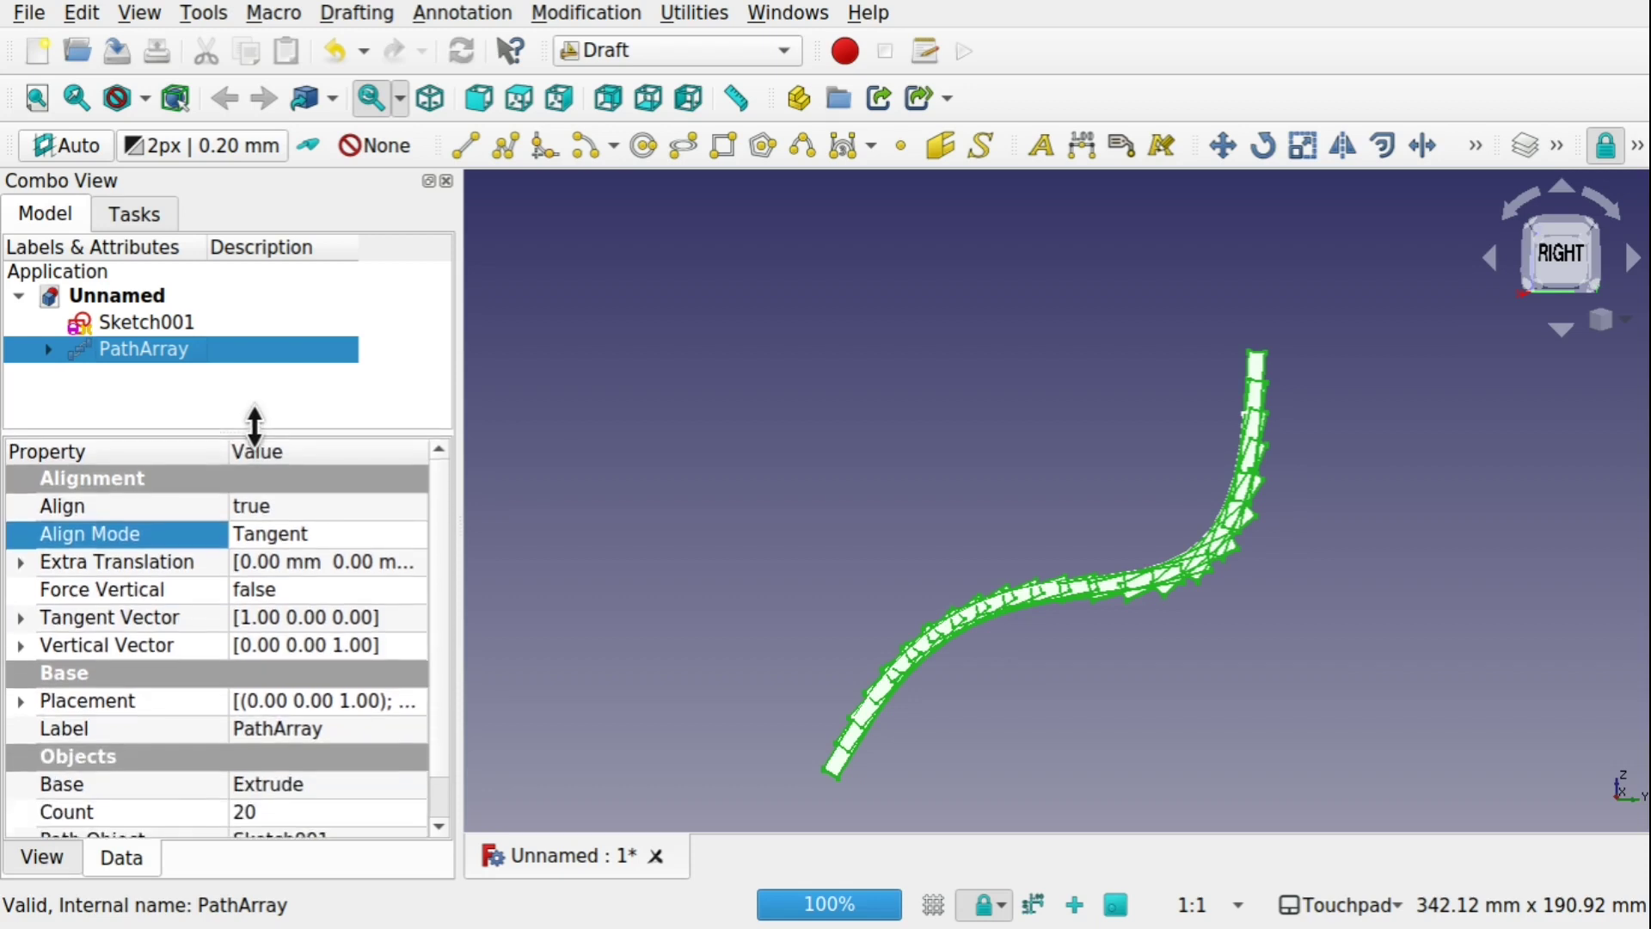
click(21, 615)
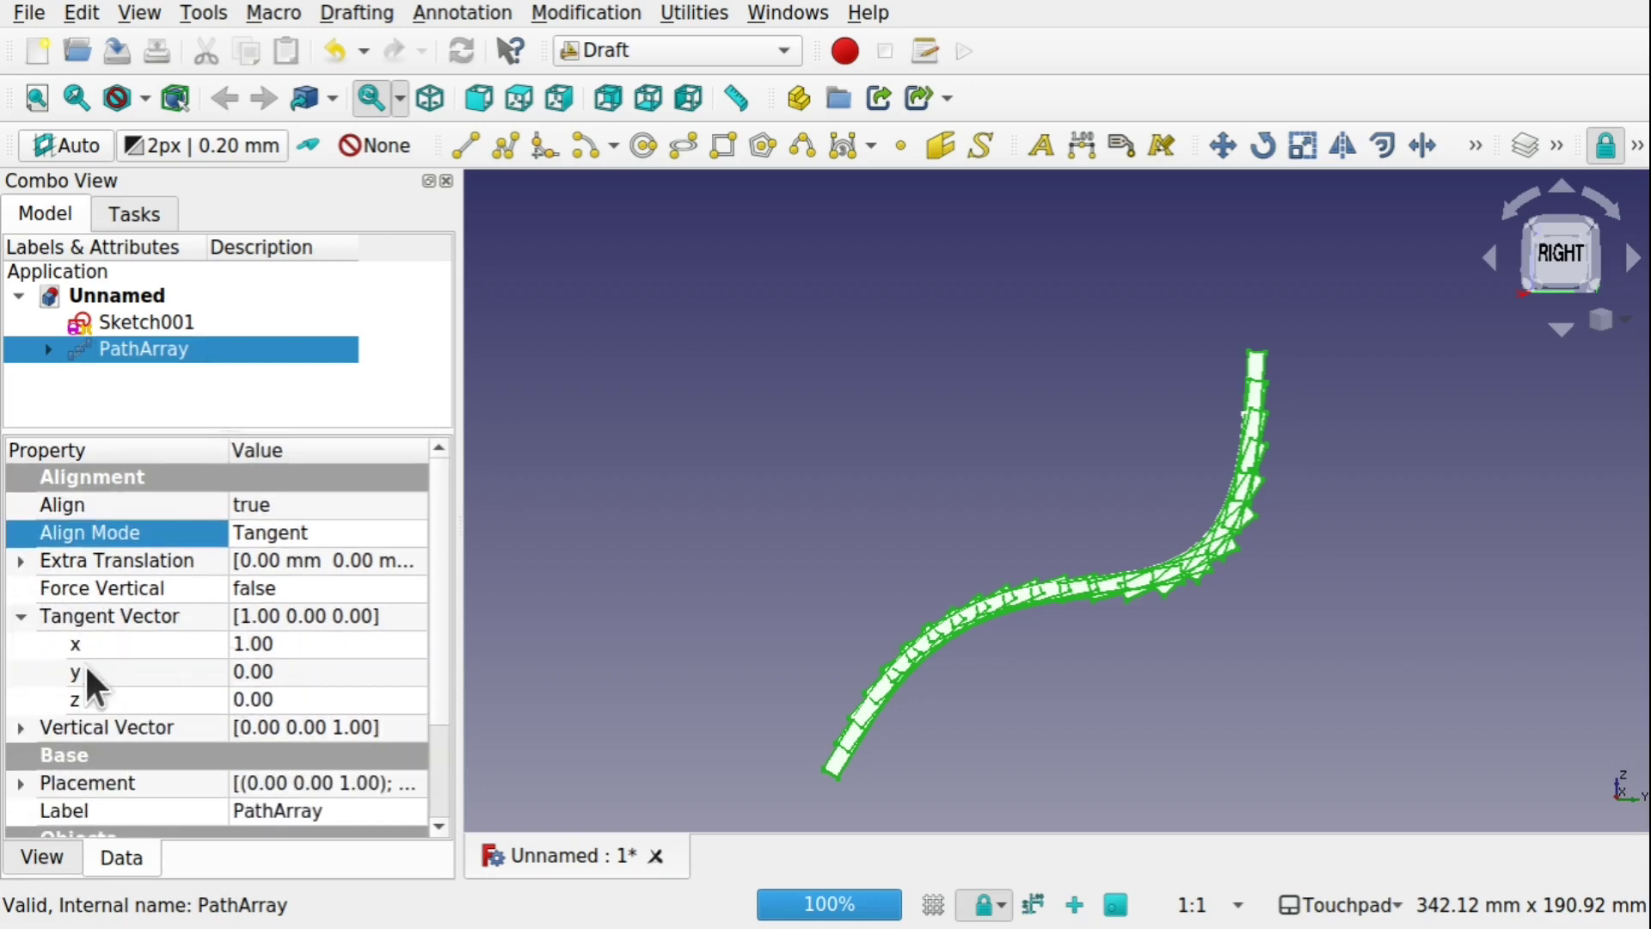
click(242, 644)
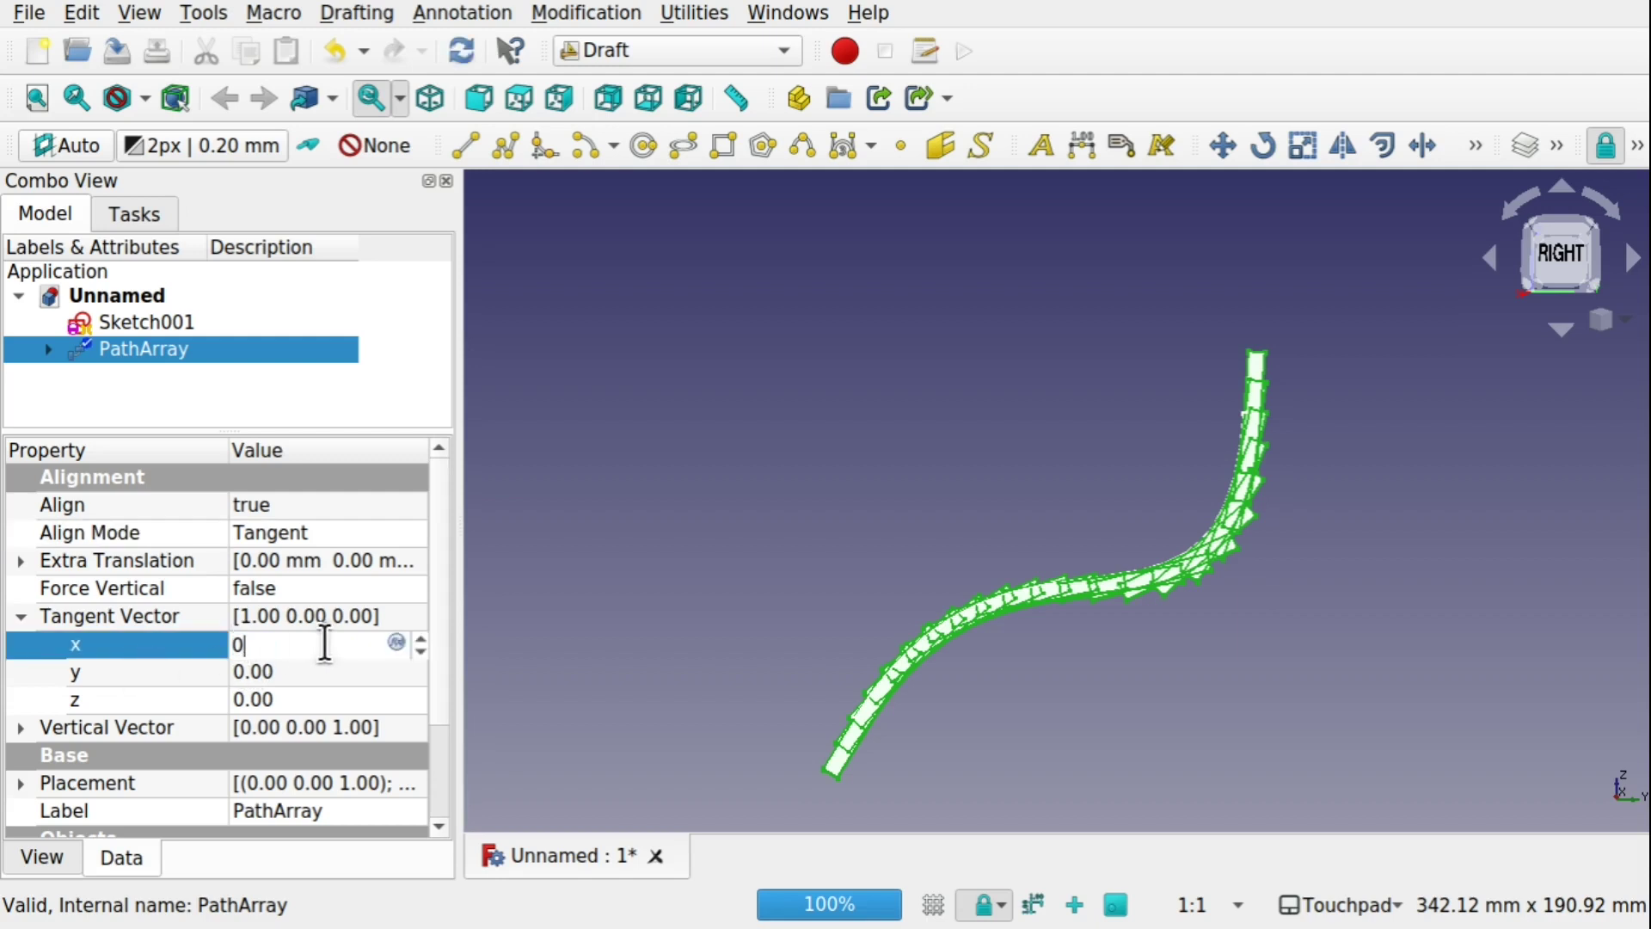
click(295, 672)
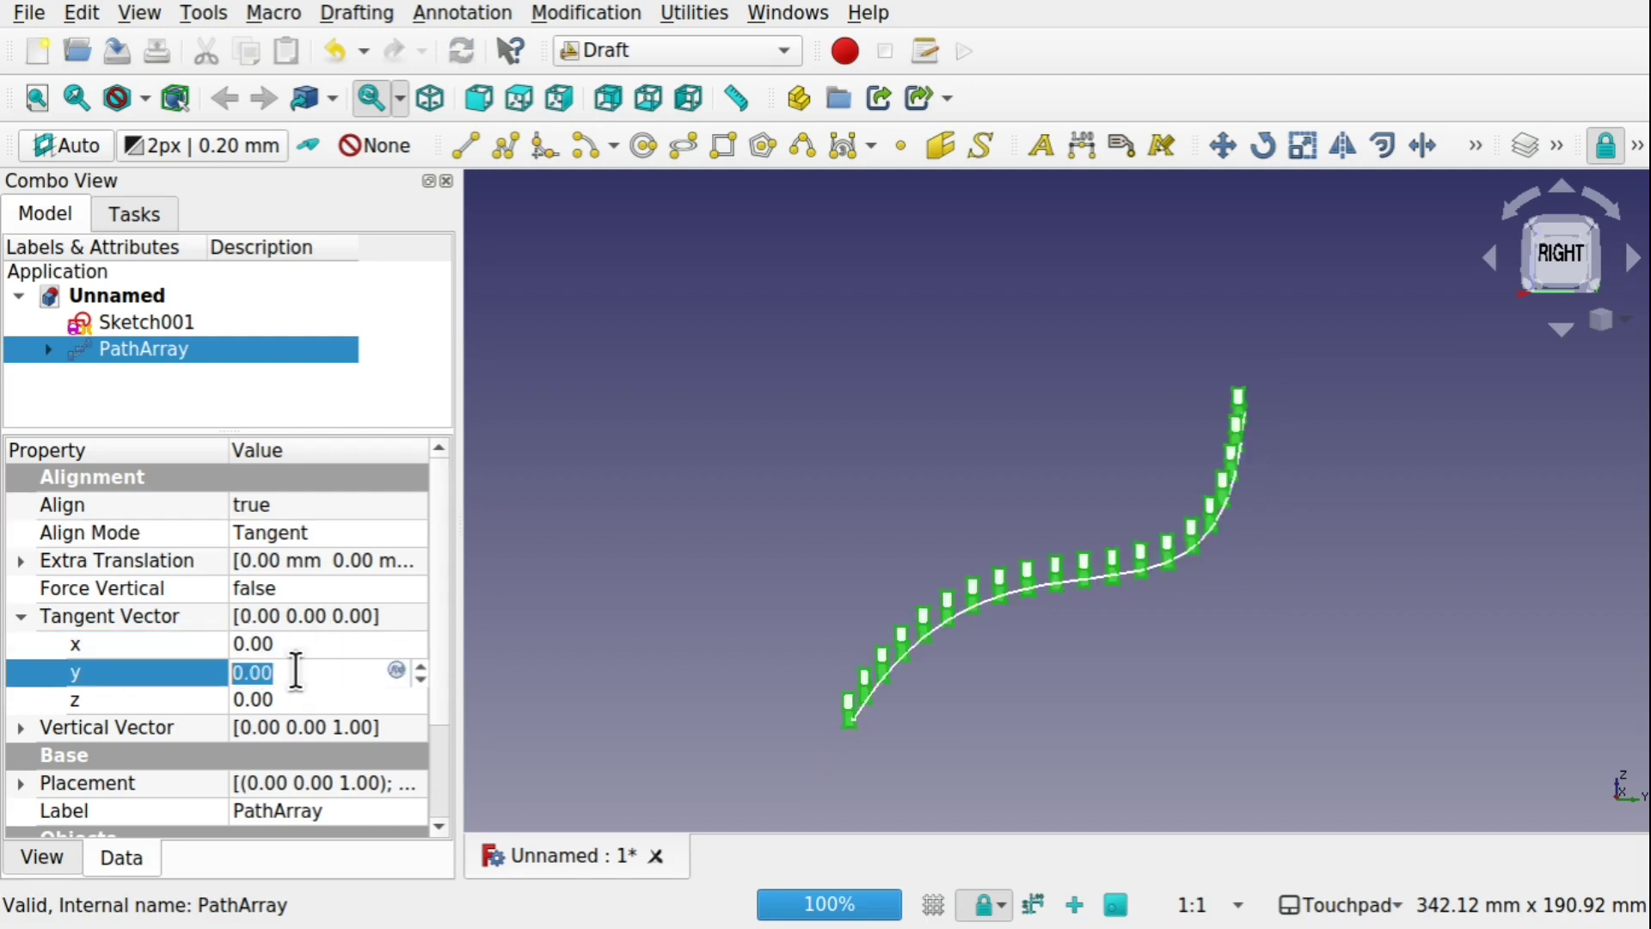
click(291, 641)
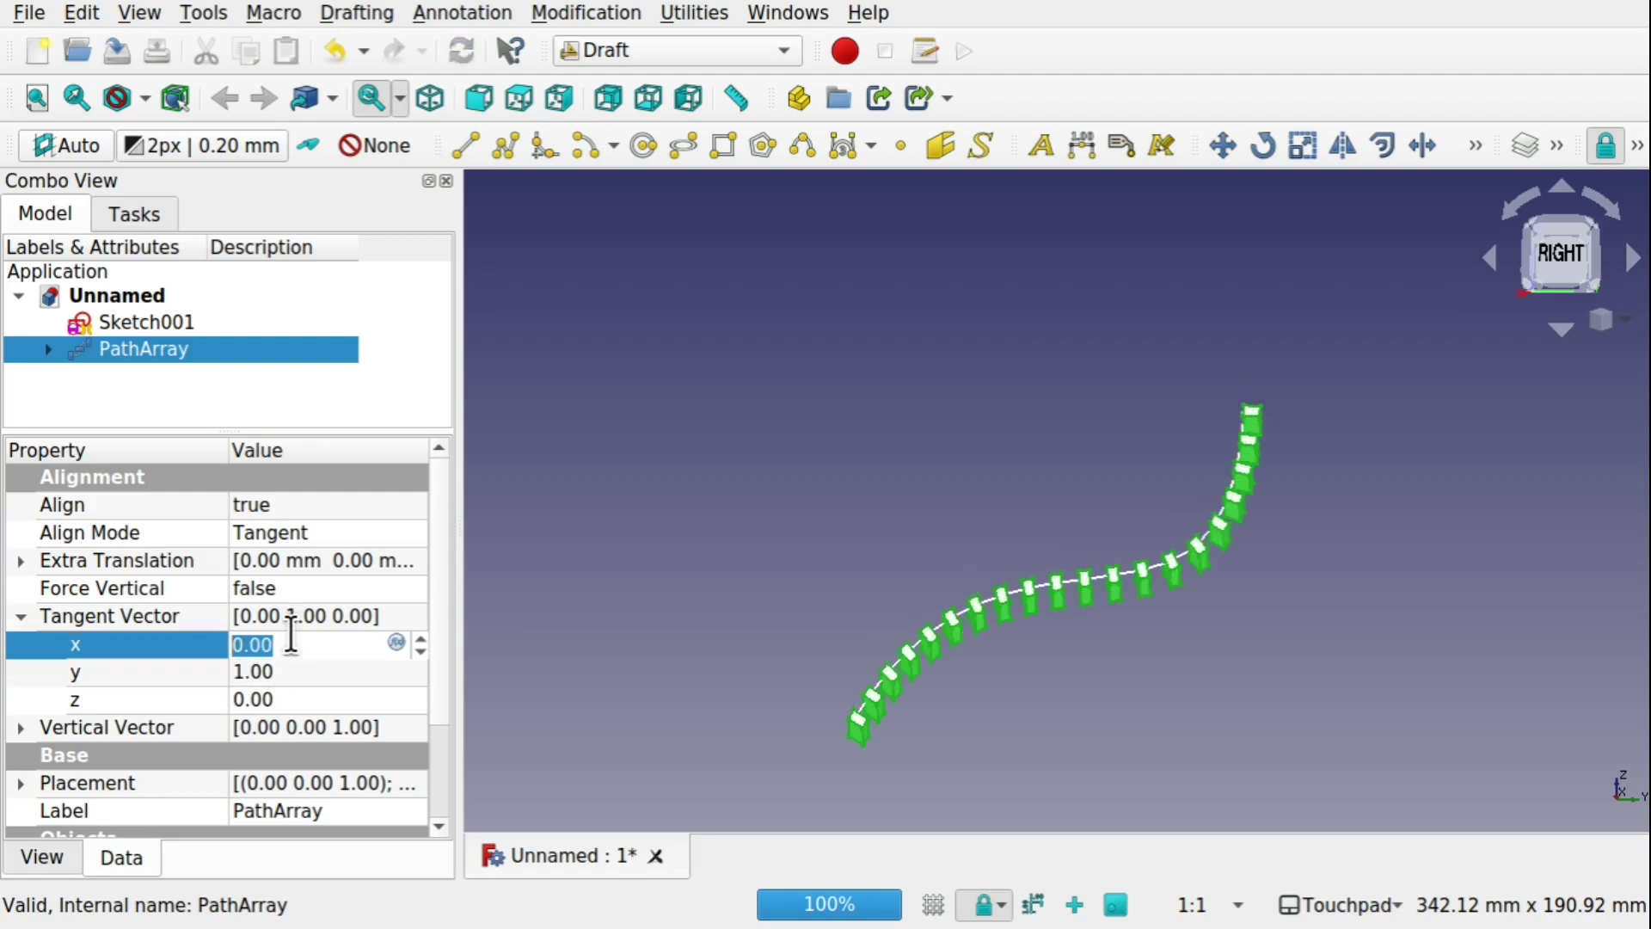
Set the path array's Force Vertical property to true and clear the selection
shift+drag(995, 502, 1047, 634)
mouse_move(1047, 633)
middle_down()
mouse_move(1153, 616)
mouse_move(1017, 645)
mouse_move(908, 609)
mouse_move(763, 682)
mouse_move(737, 653)
middle_up()
scroll(1153, 616, up, 5)
scroll(1150, 610, down, 8)
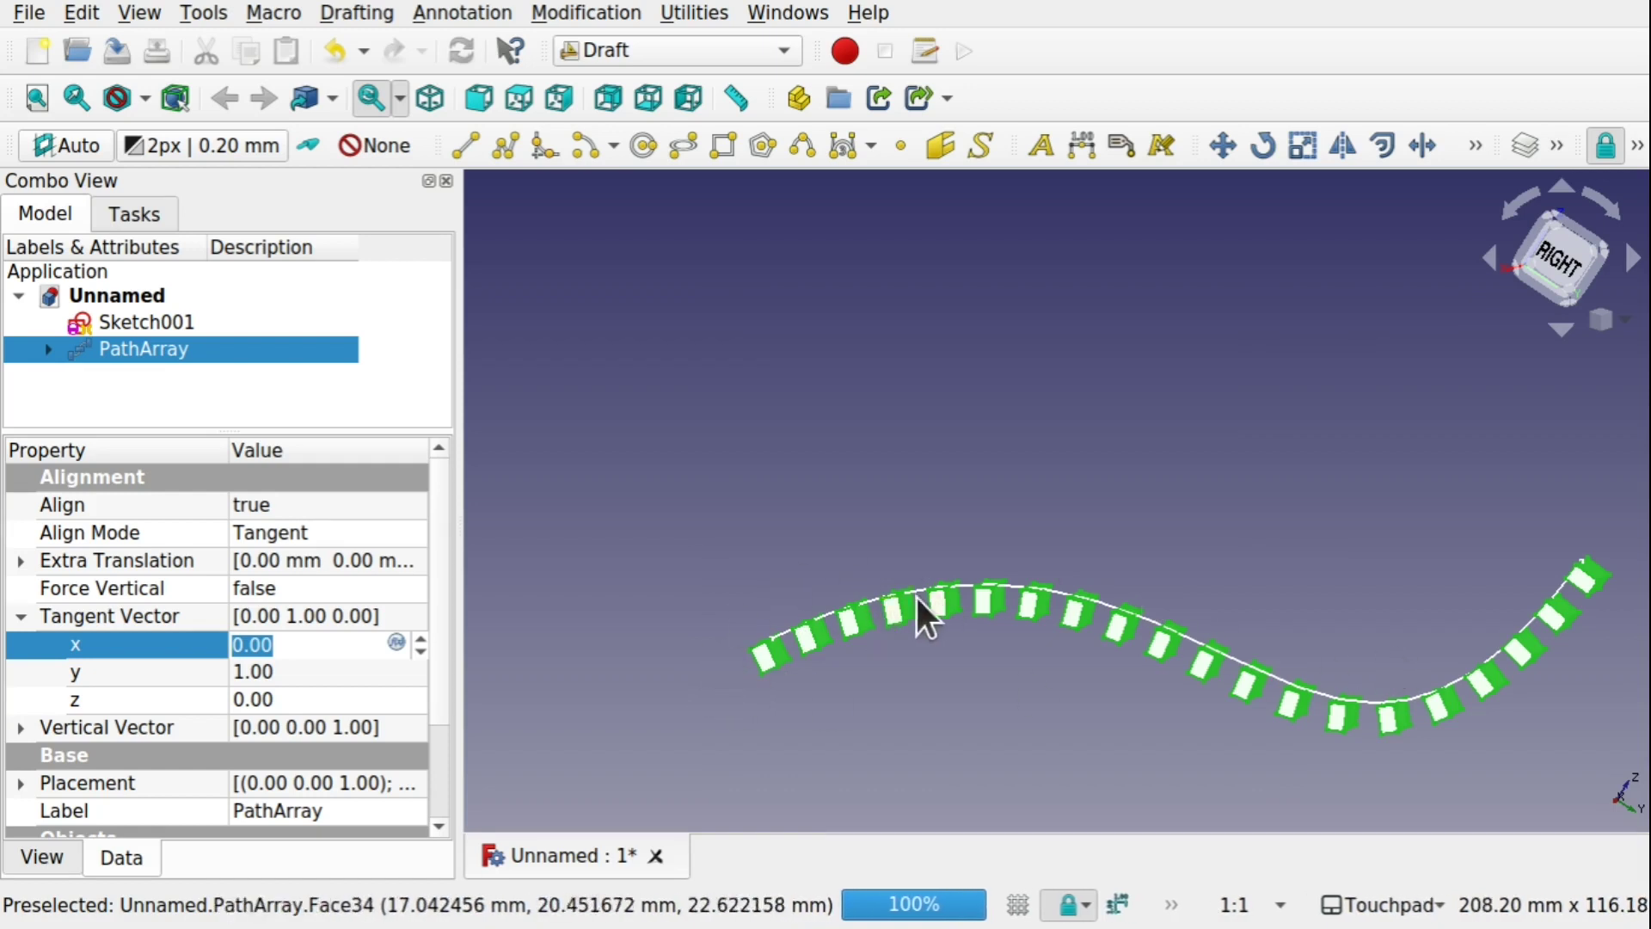
click(321, 594)
click(316, 633)
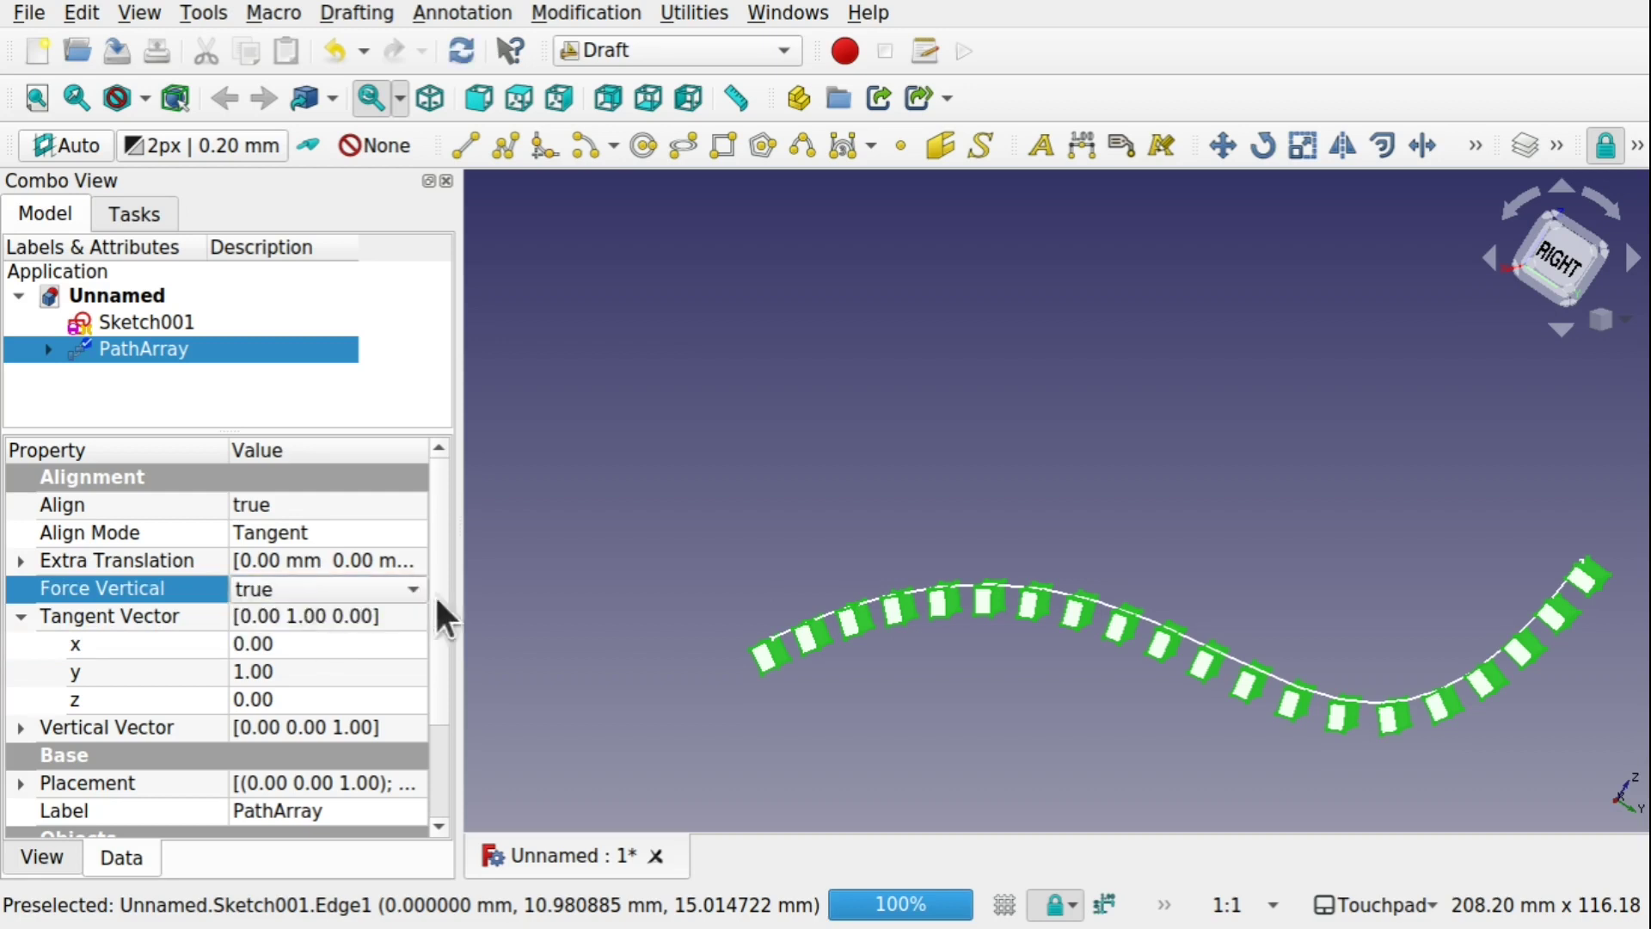
click(893, 544)
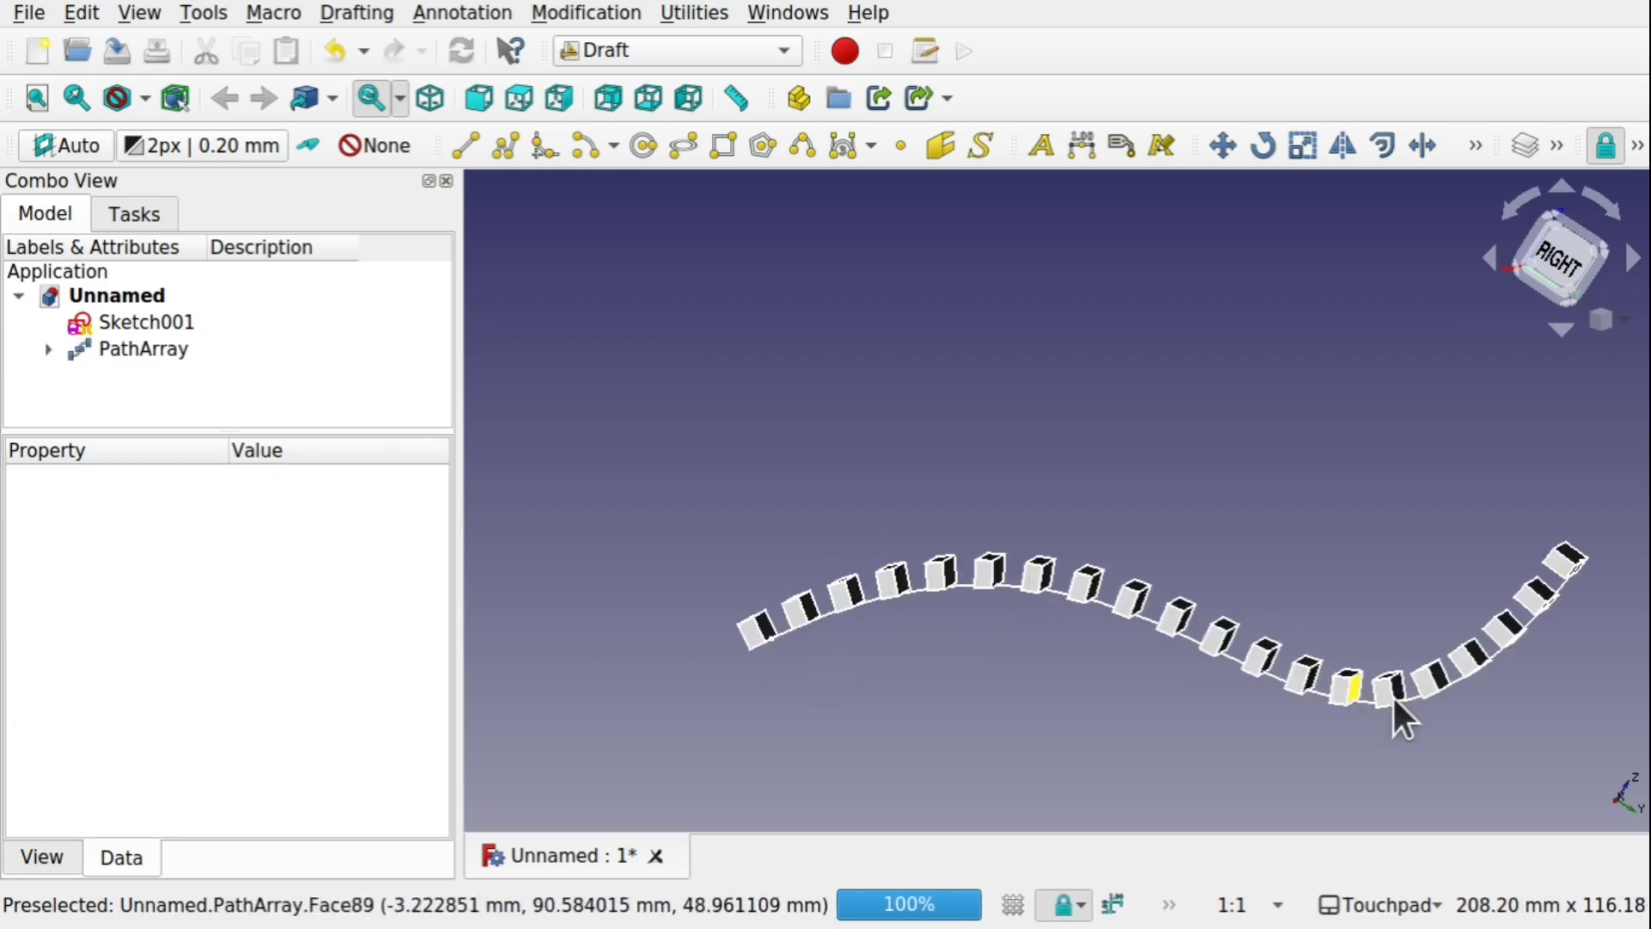
click(141, 351)
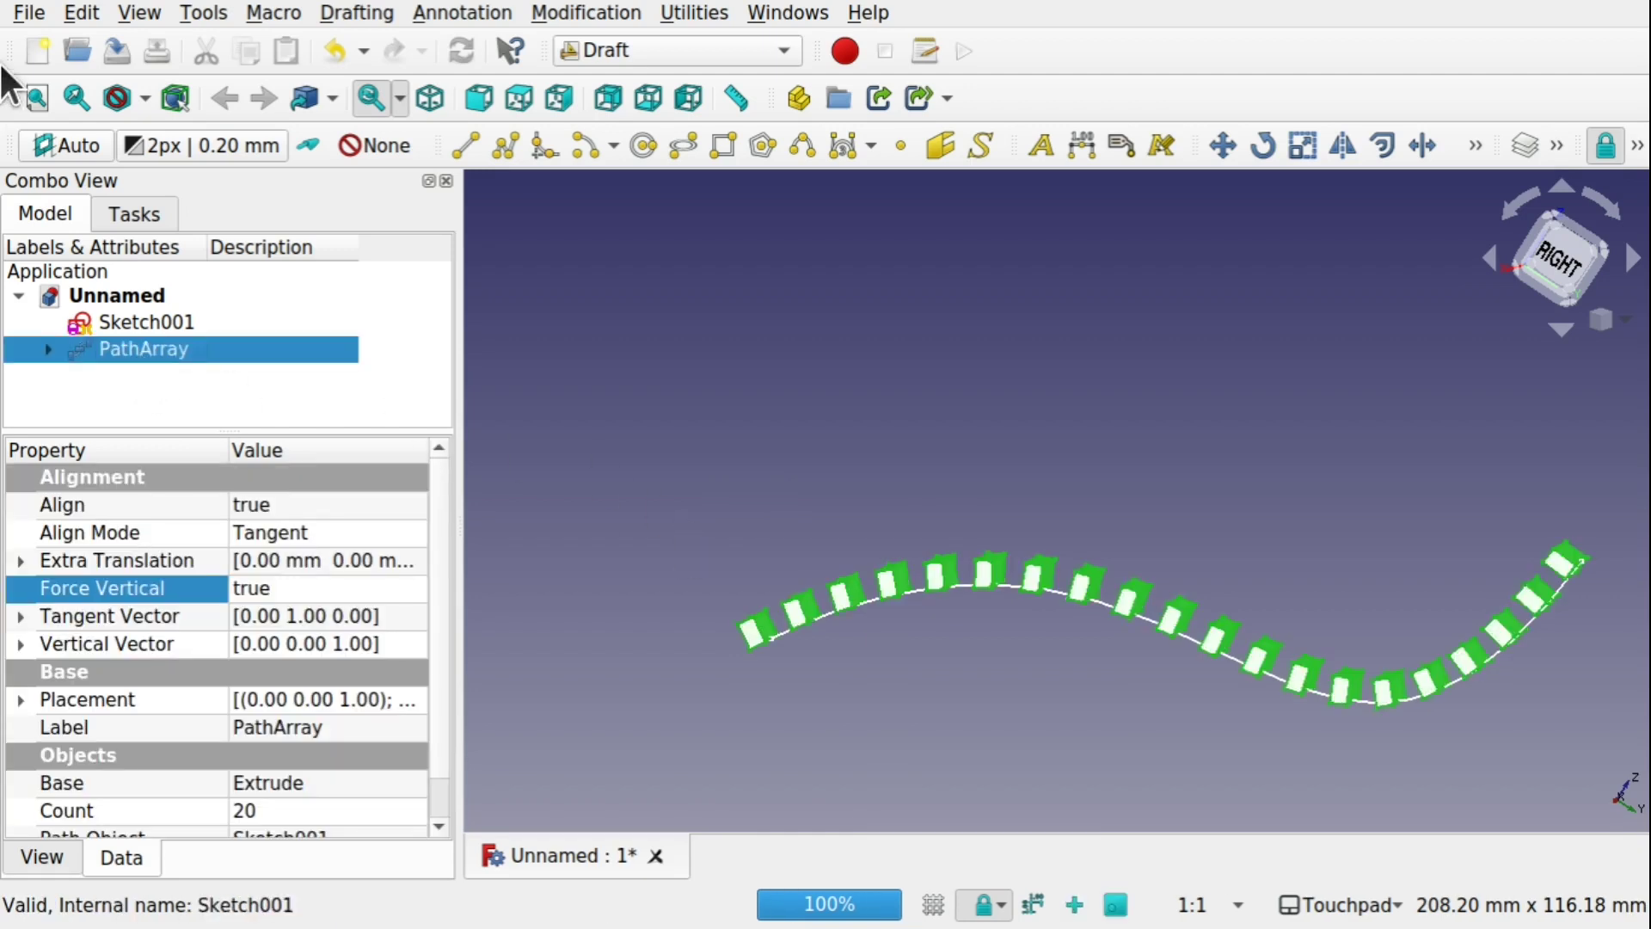
click(82, 12)
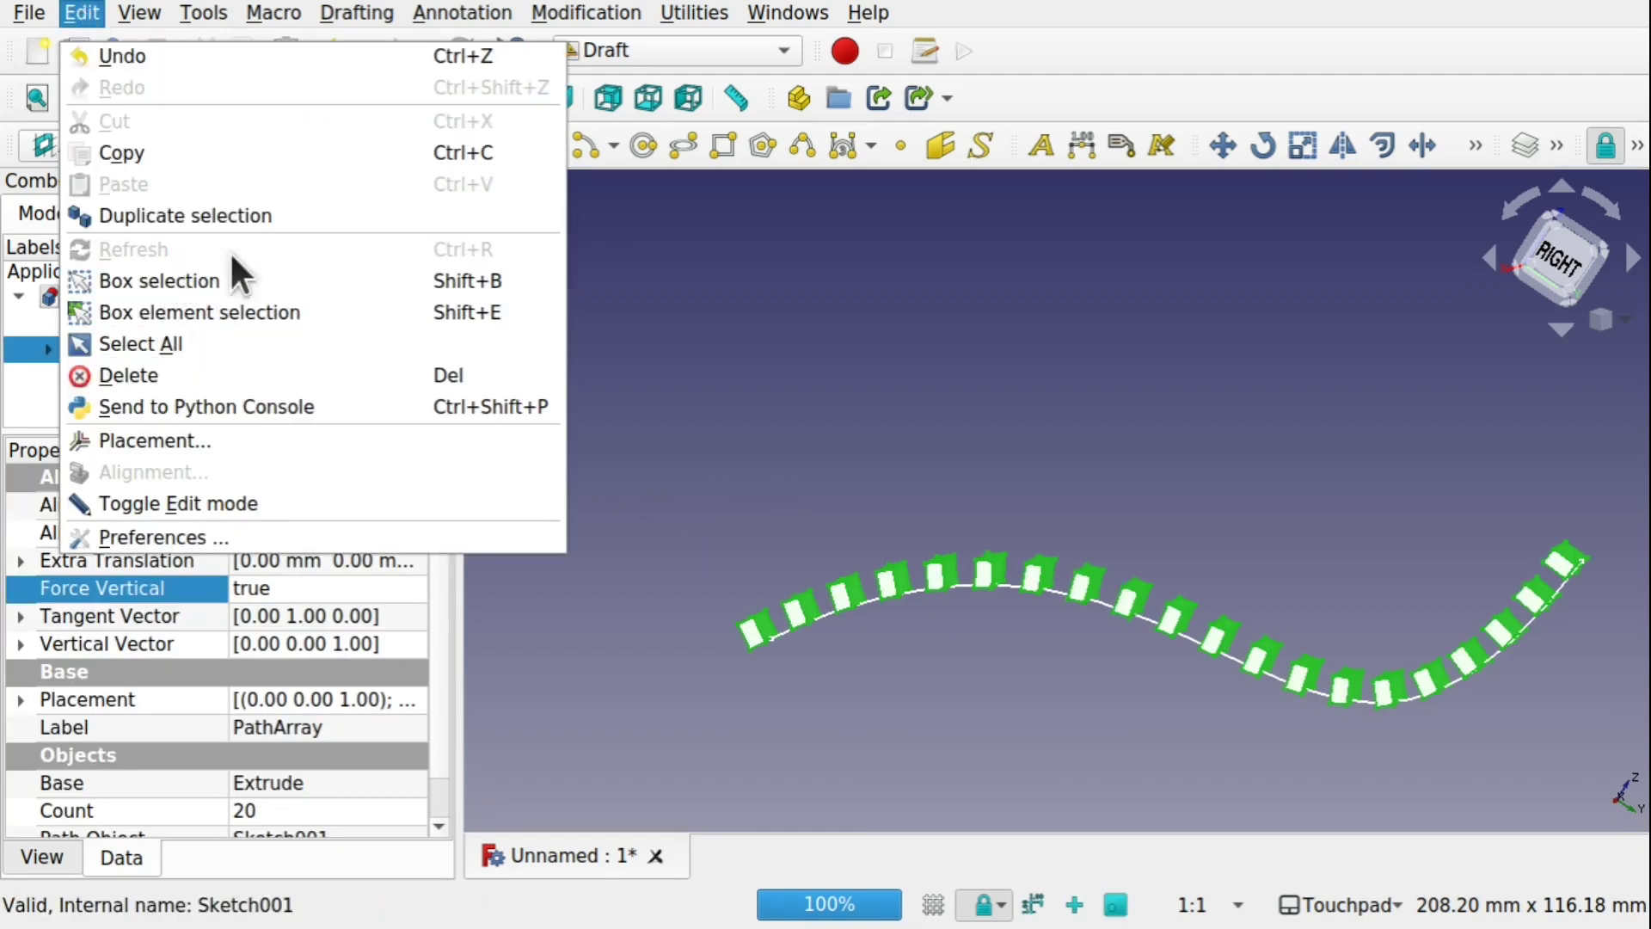
click(852, 387)
alt+drag(875, 525, 932, 560)
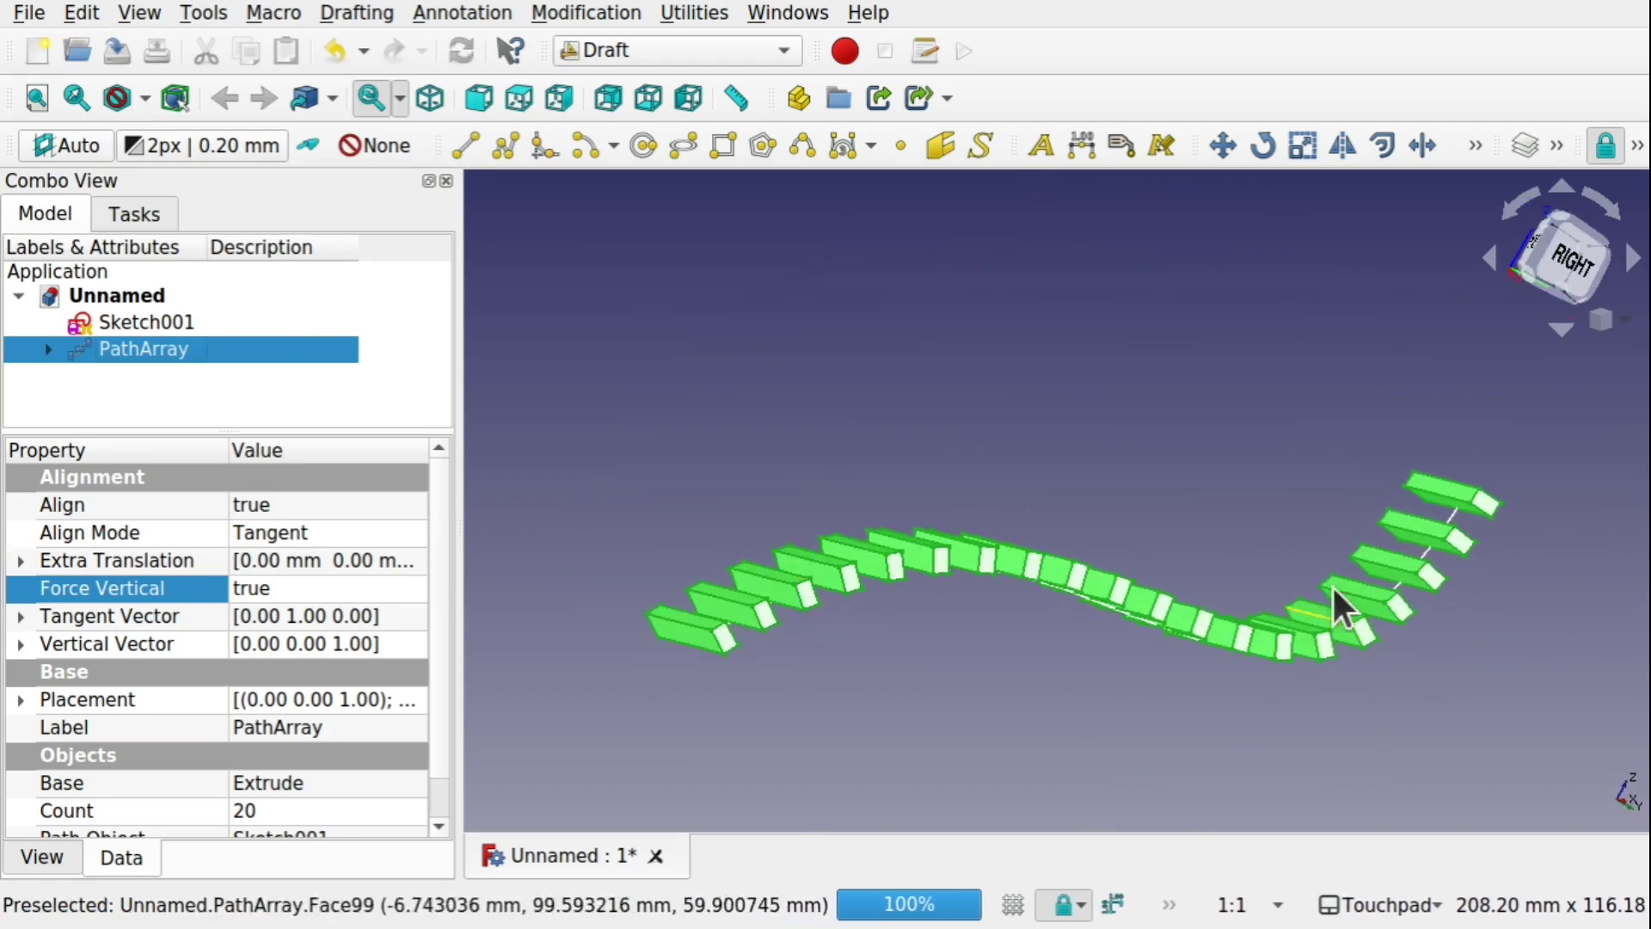
Reshape the path B-spline in Sketch001 by moving its two middle control points, and finish editing the sketch
double_click(120, 320)
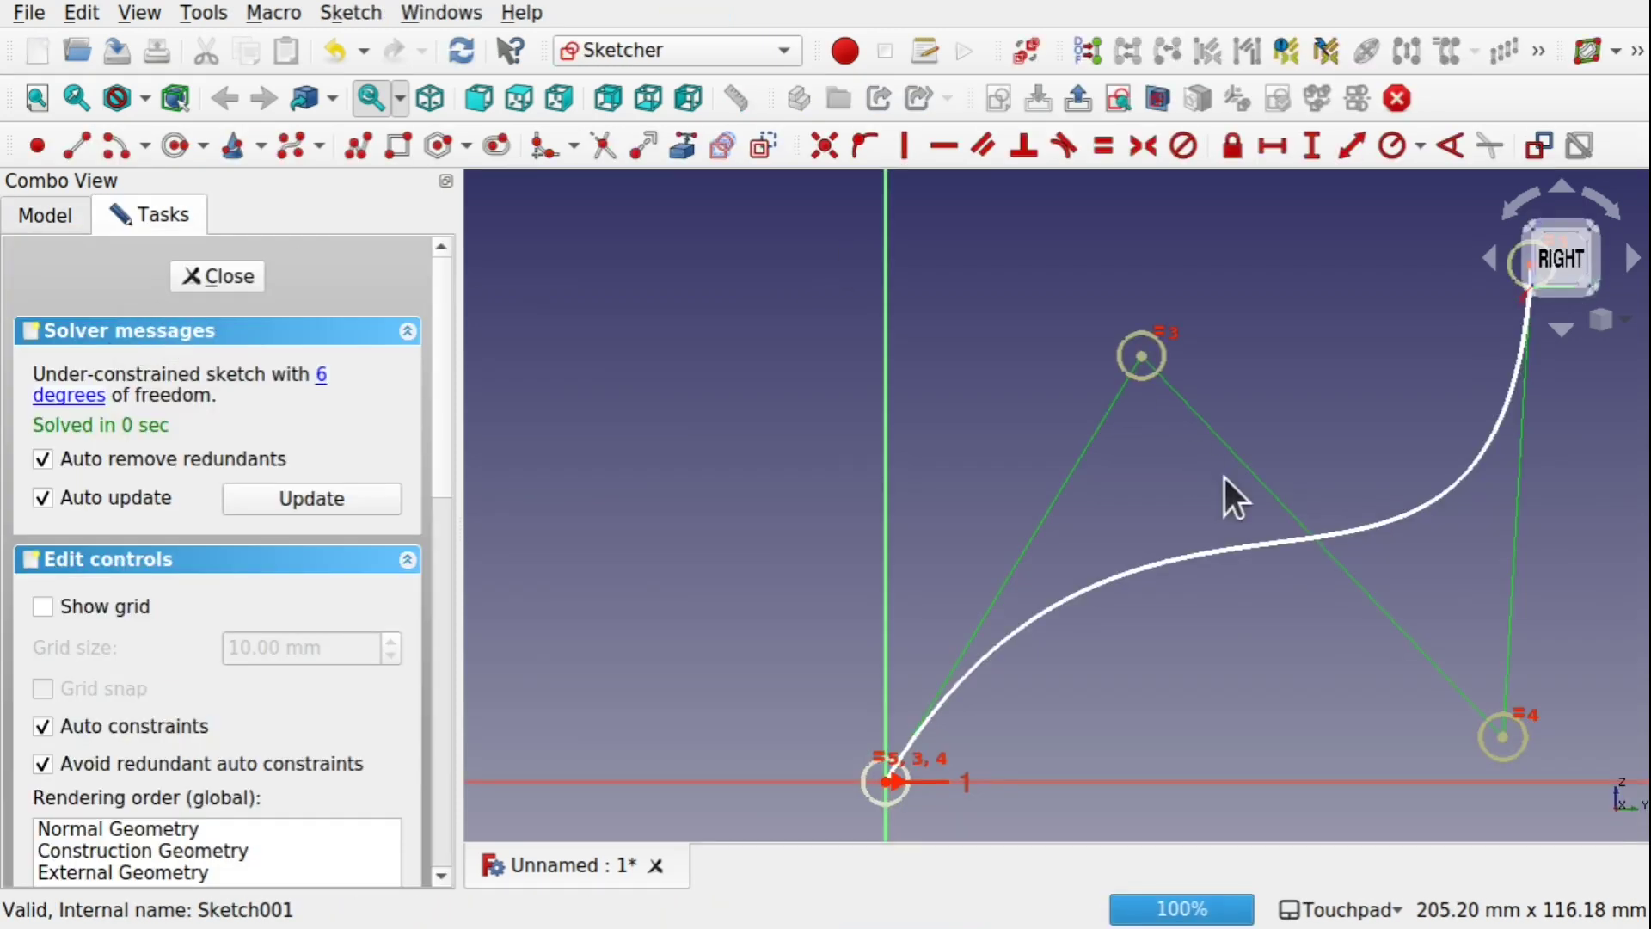
drag(1140, 359, 1050, 277)
drag(1503, 738, 1185, 757)
click(228, 276)
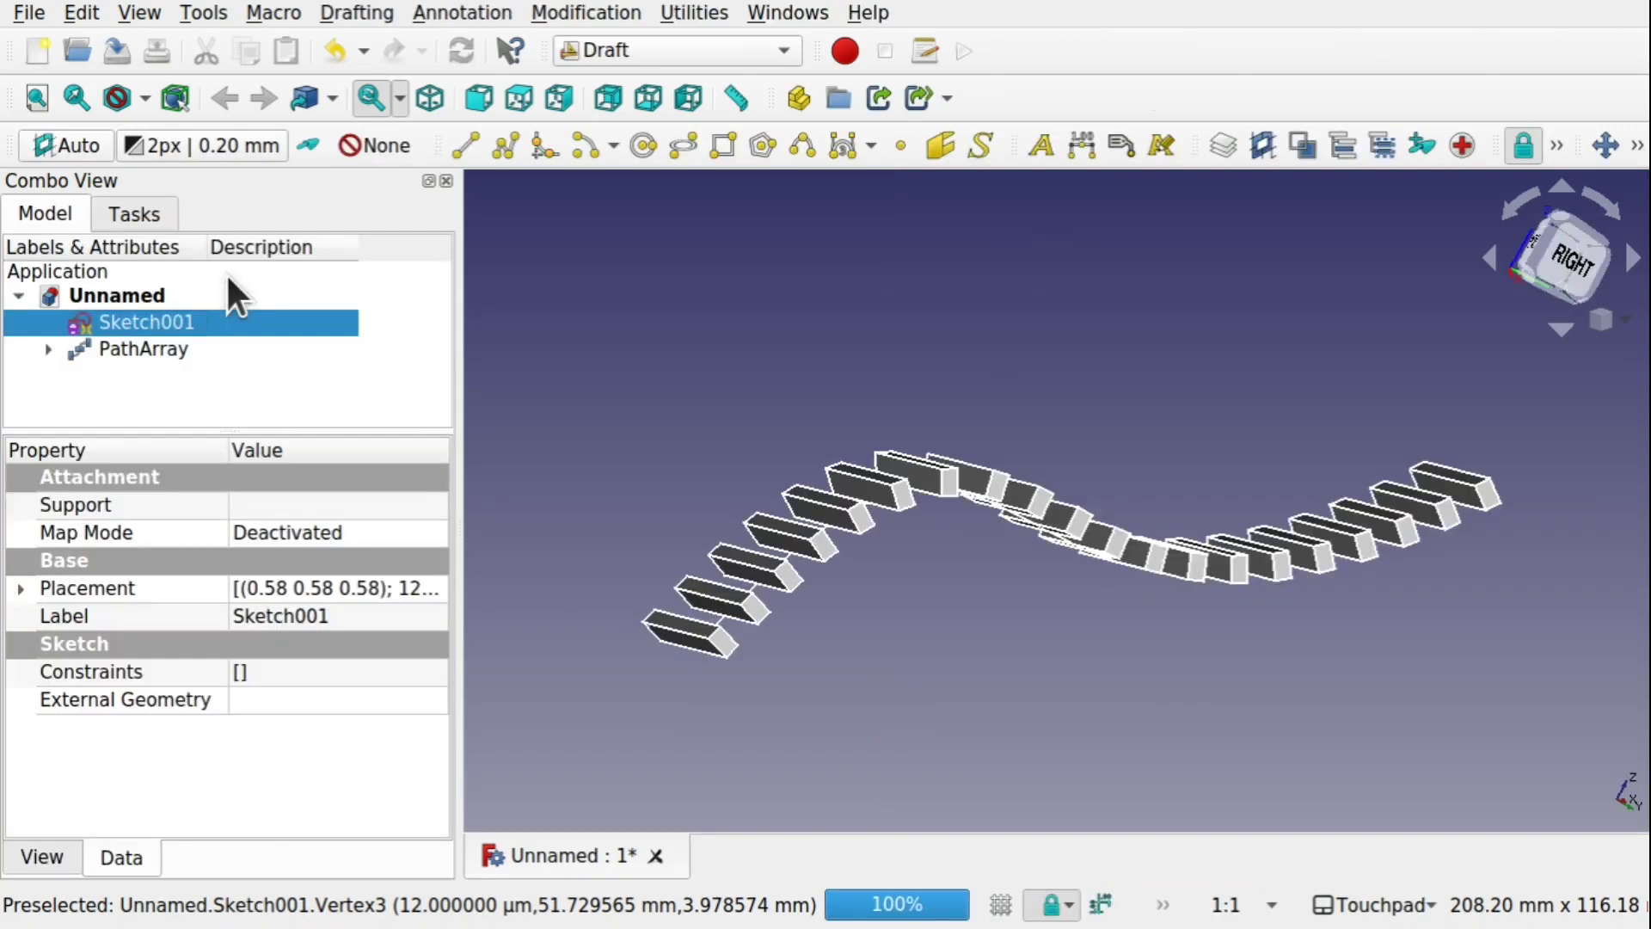
shift+drag(1075, 516, 1020, 399)
Move the rectangle in the extrusion's base sketch away from the origin along the horizontal axis, and finish editing the sketch
click(48, 349)
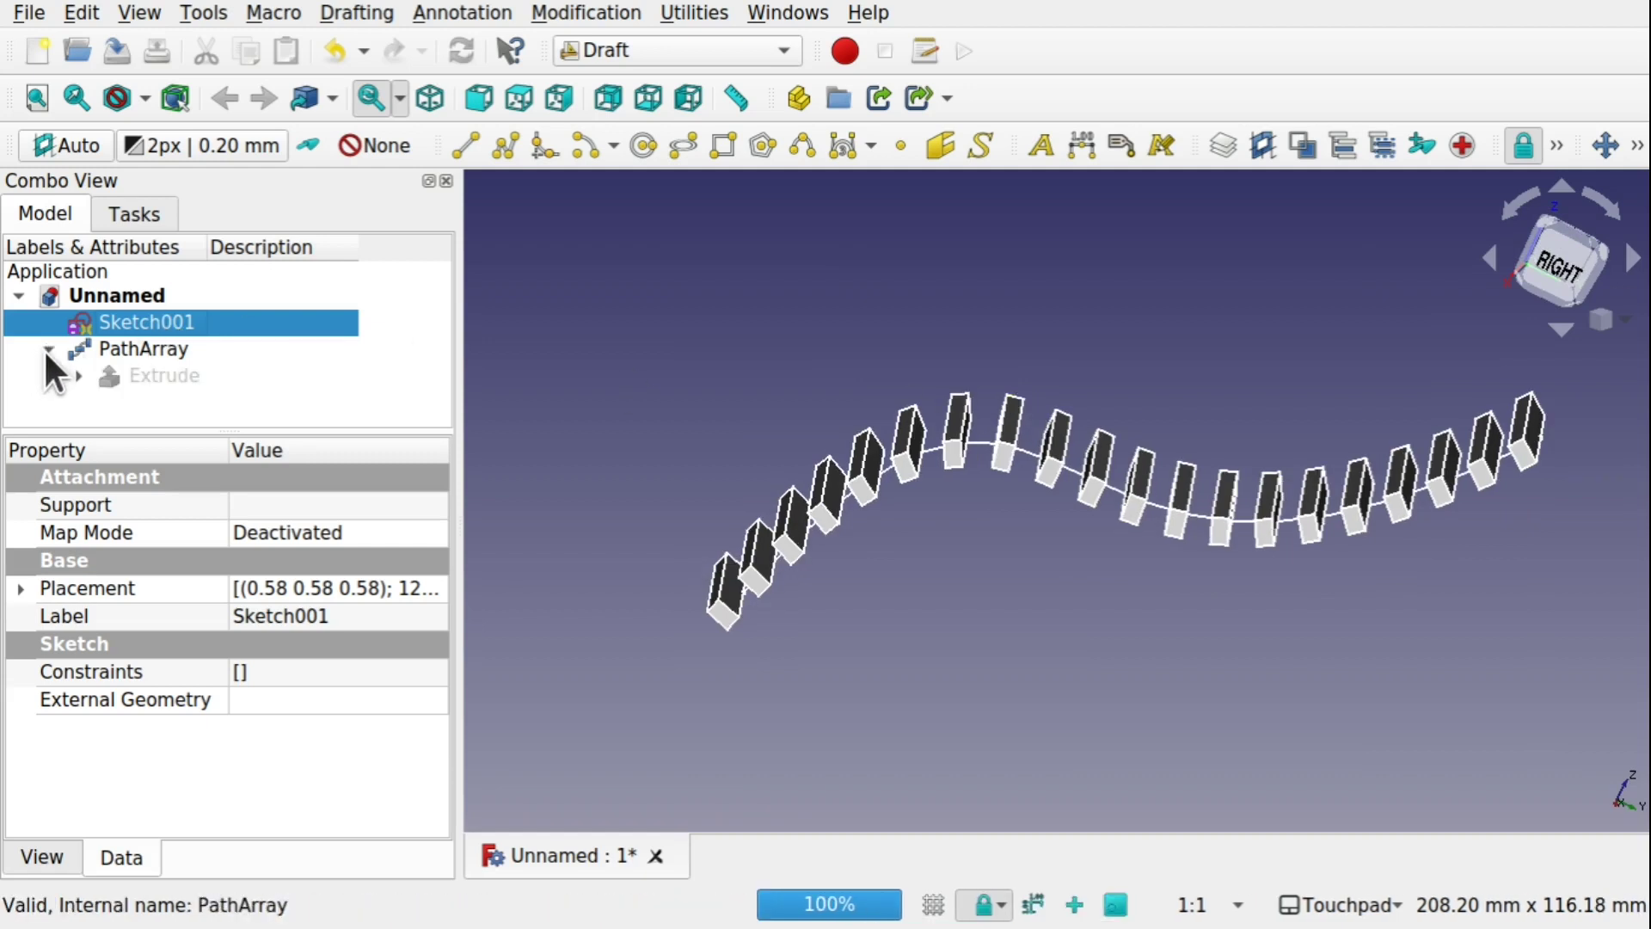
click(78, 376)
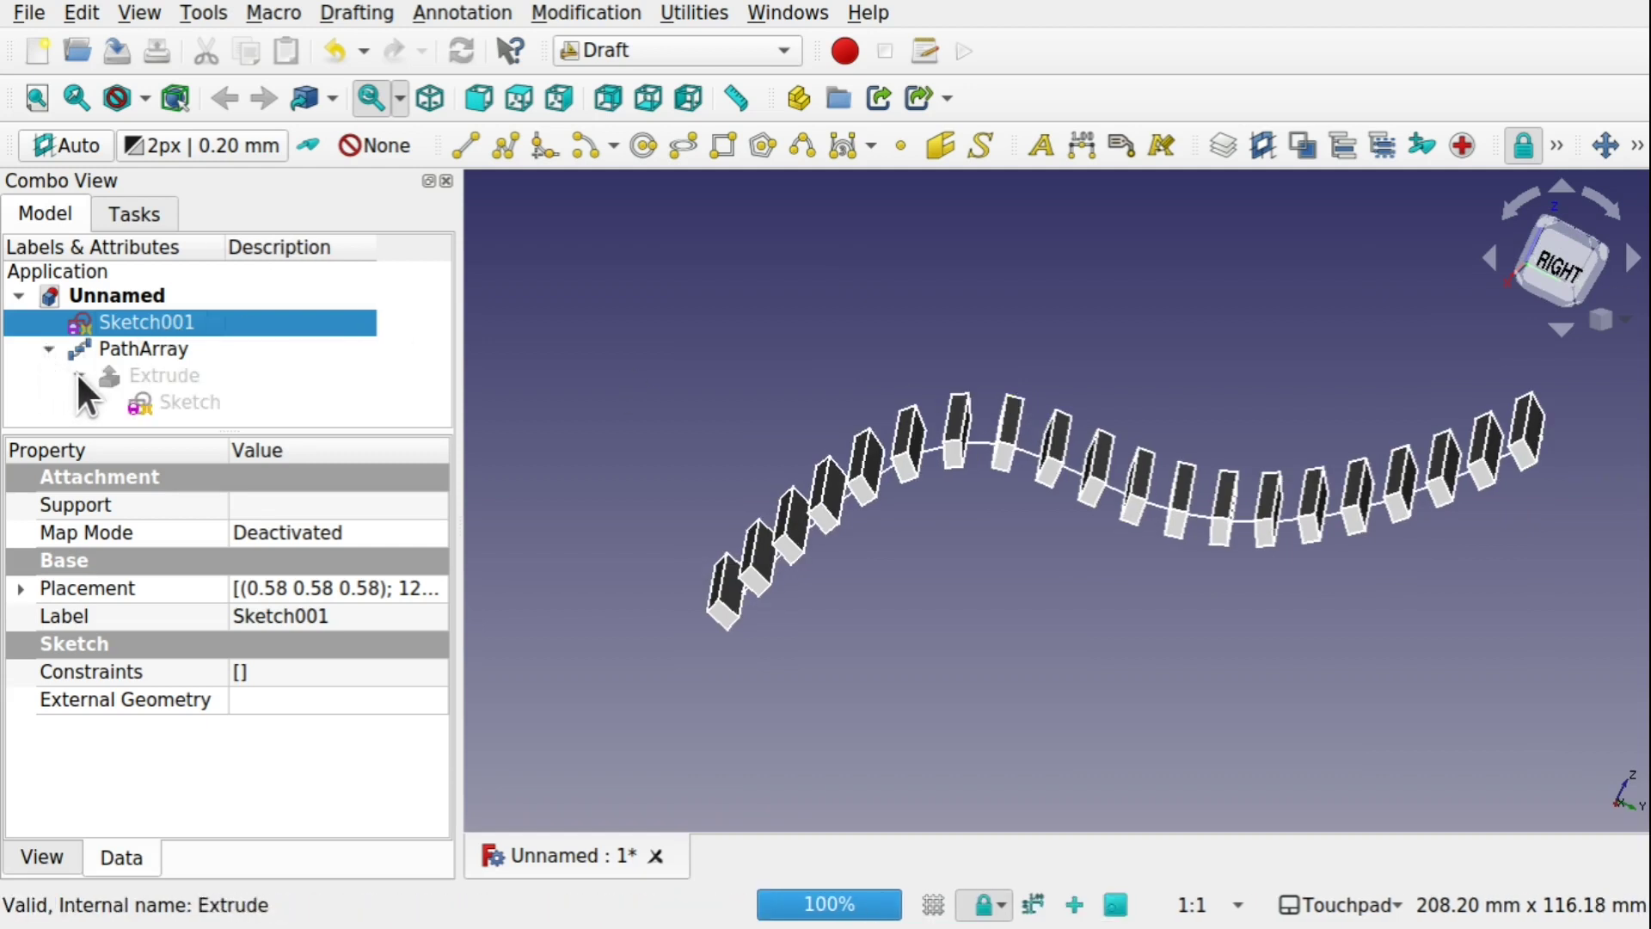
double_click(167, 391)
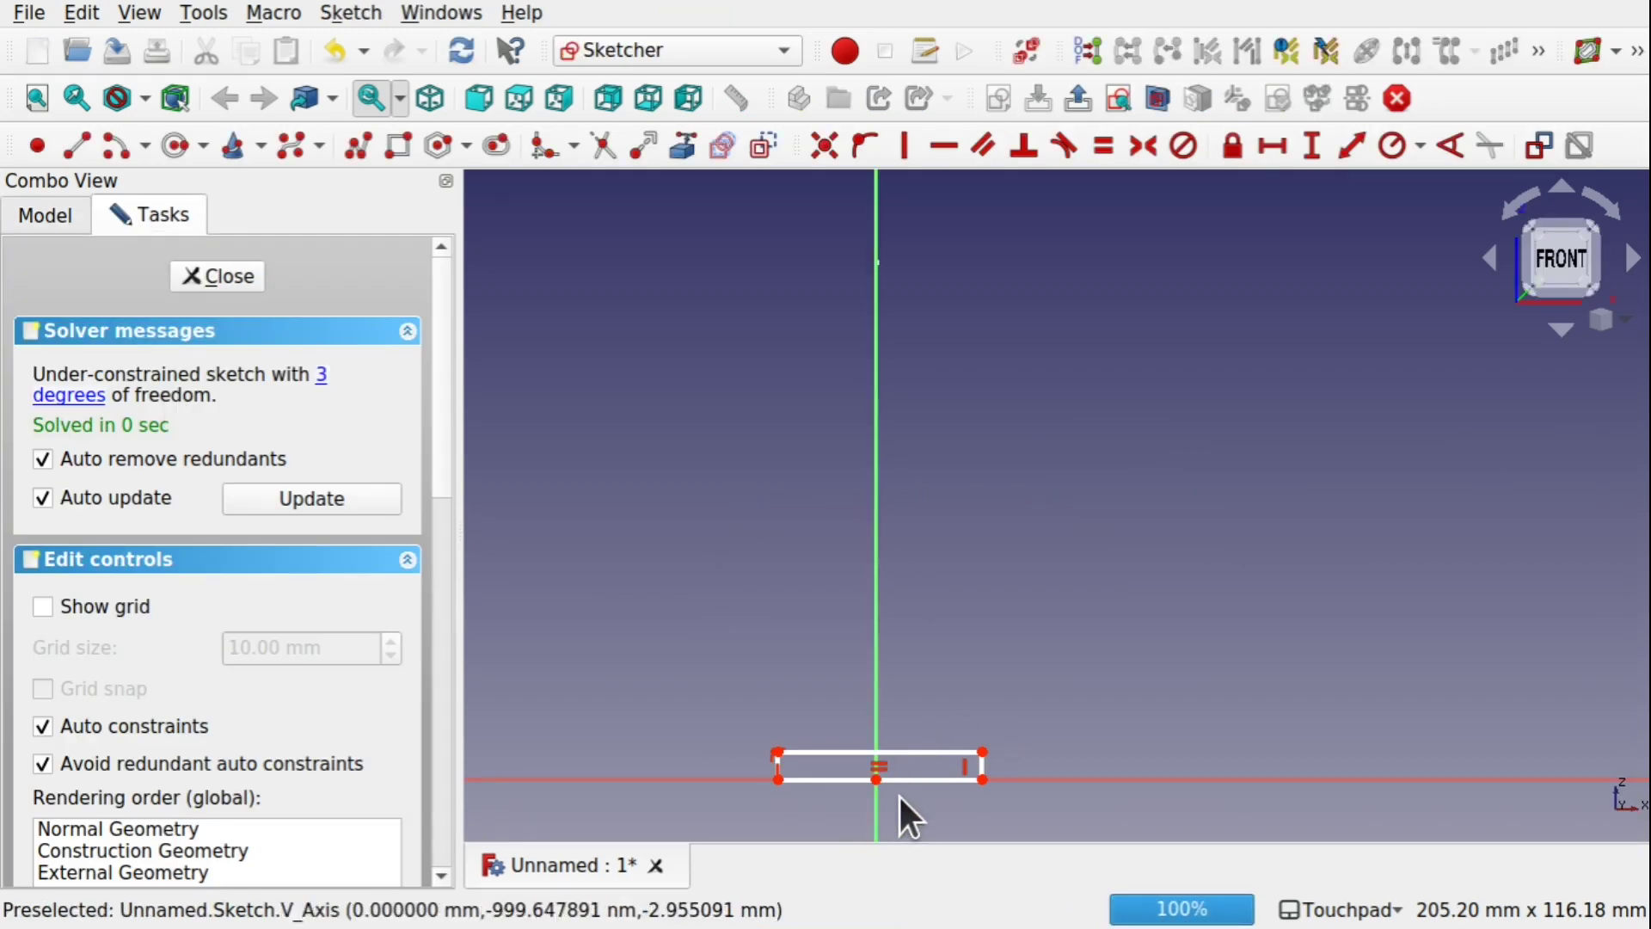
scroll(900, 793, up, 3)
mouse_move(900, 793)
alt+mouse_down()
mouse_move(889, 648)
mouse_move(770, 616)
mouse_move(827, 596)
mouse_move(688, 560)
alt+mouse_up()
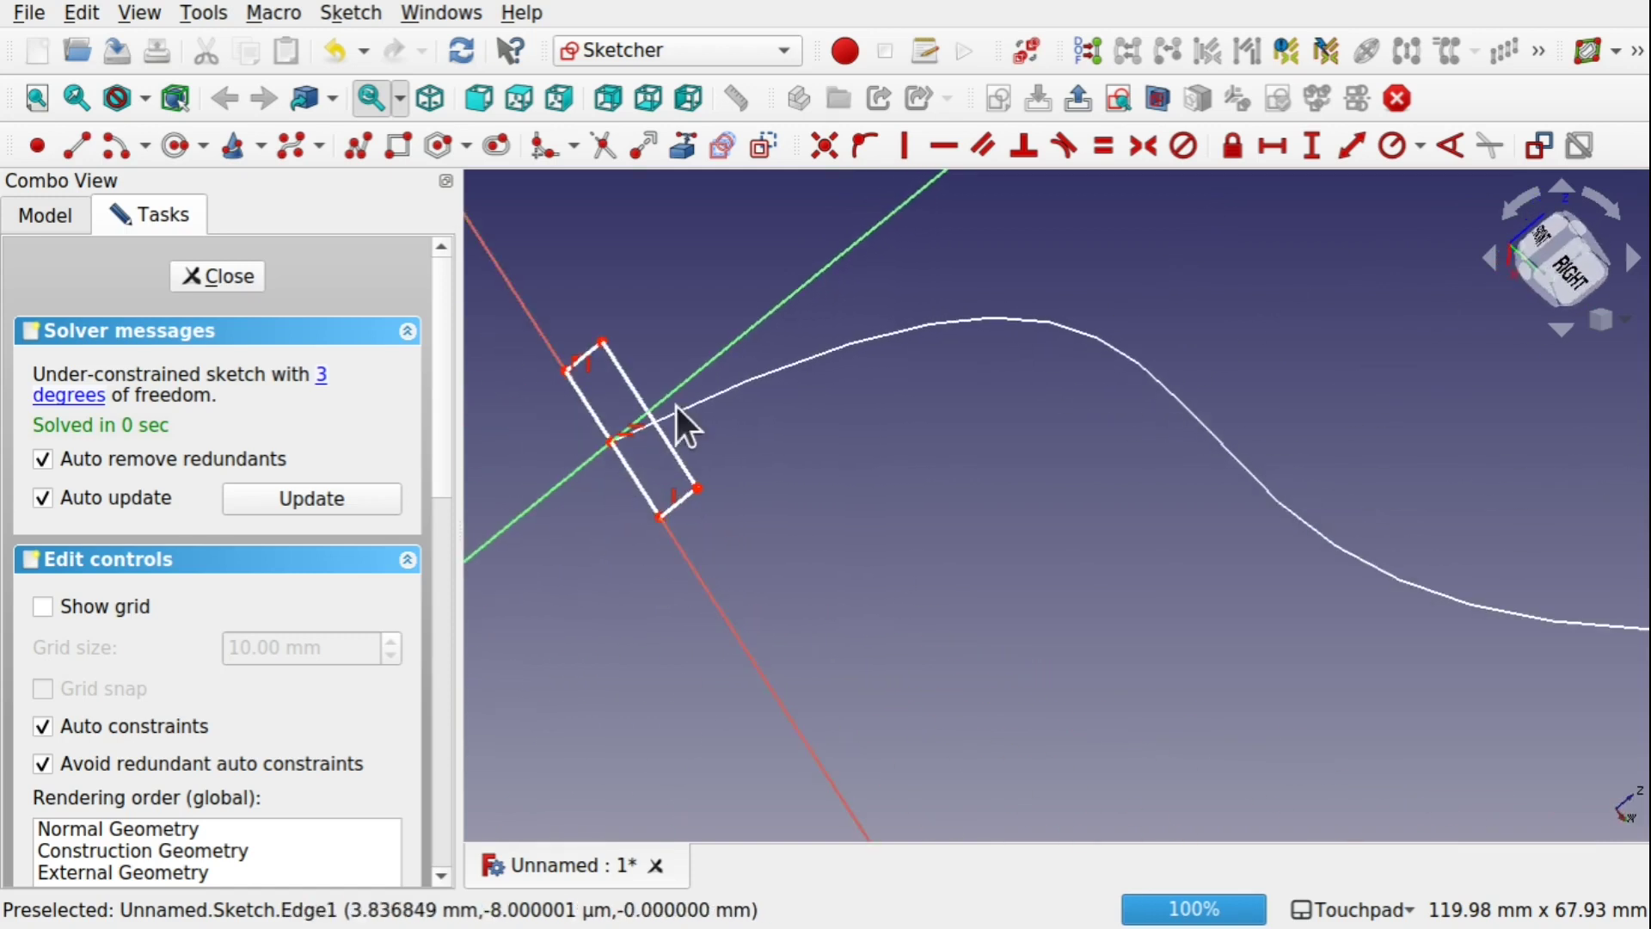
mouse_move(678, 415)
alt+mouse_down()
mouse_move(777, 358)
mouse_move(731, 378)
alt+mouse_up()
alt+drag(613, 519, 885, 503)
mouse_move(641, 501)
alt+mouse_down()
mouse_move(708, 527)
mouse_move(649, 490)
alt+mouse_up()
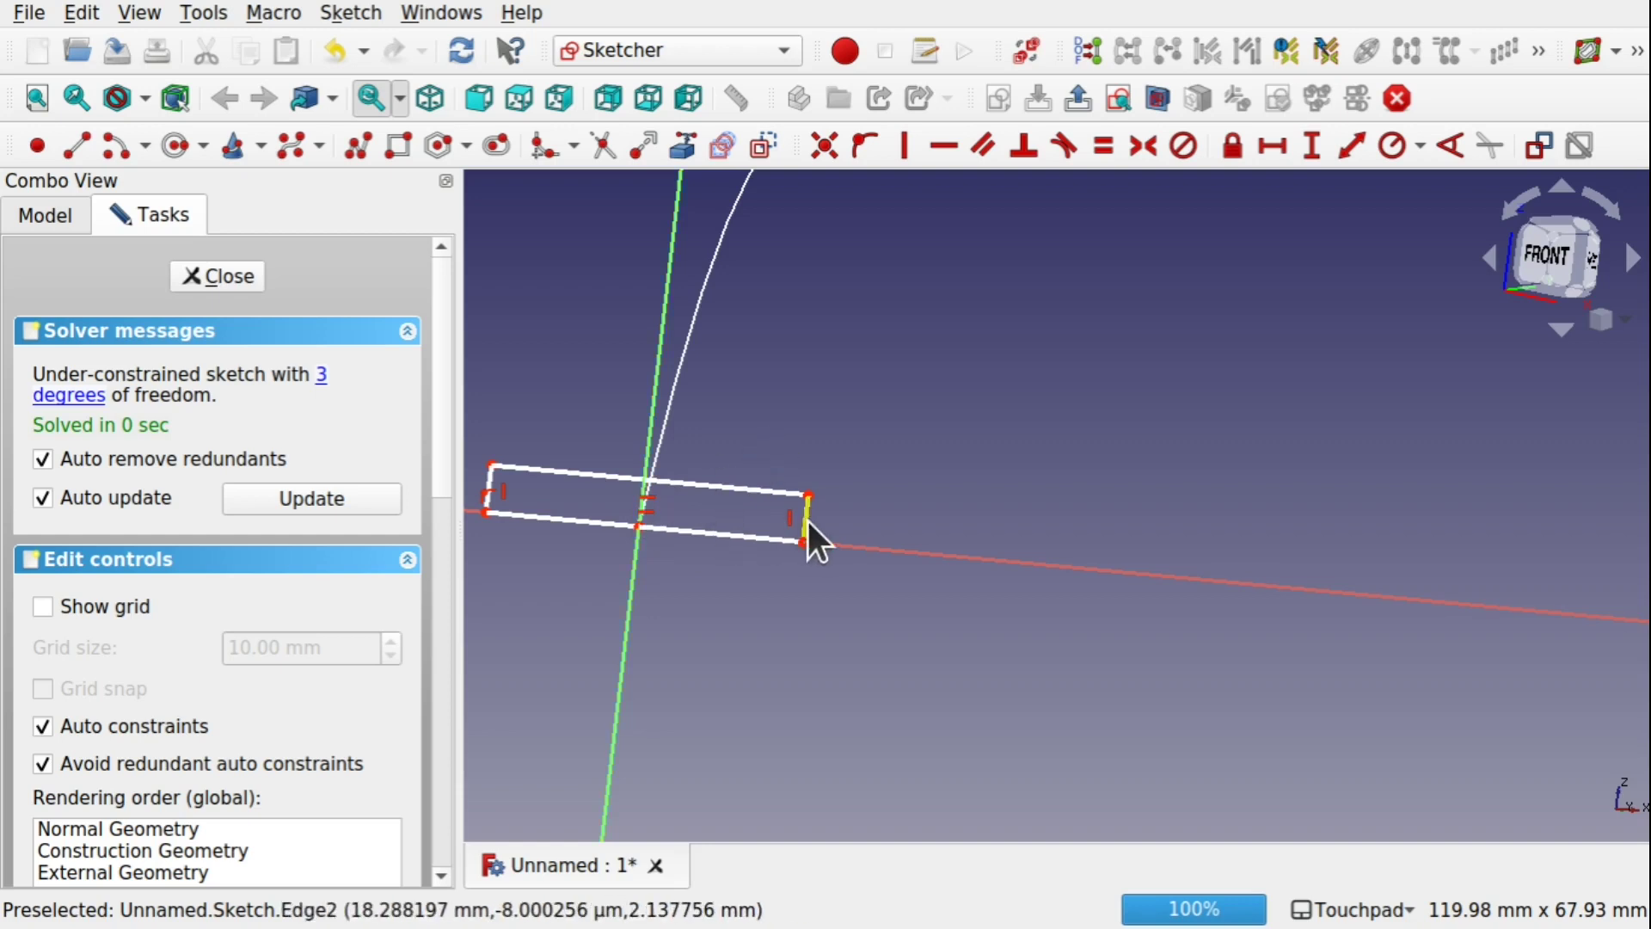
mouse_move(684, 477)
mouse_down()
mouse_move(1029, 500)
mouse_move(1192, 534)
mouse_up()
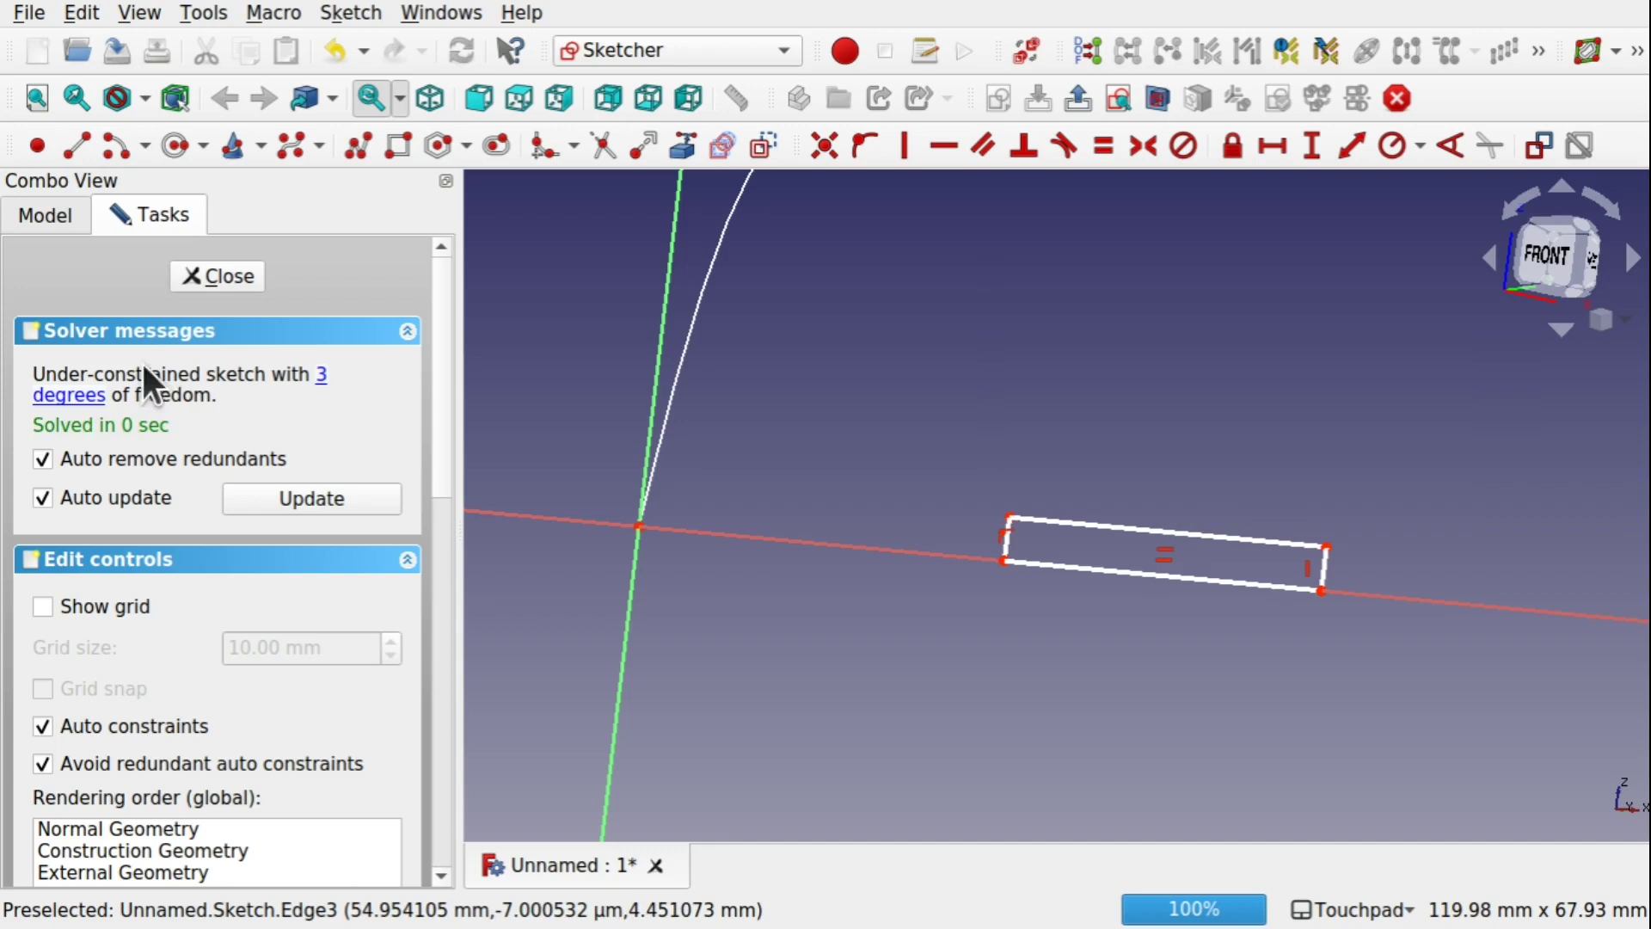
click(229, 287)
Undo the rectangle's move in the extrusion's base sketch and recompute the path array
shift+drag(957, 384, 1069, 481)
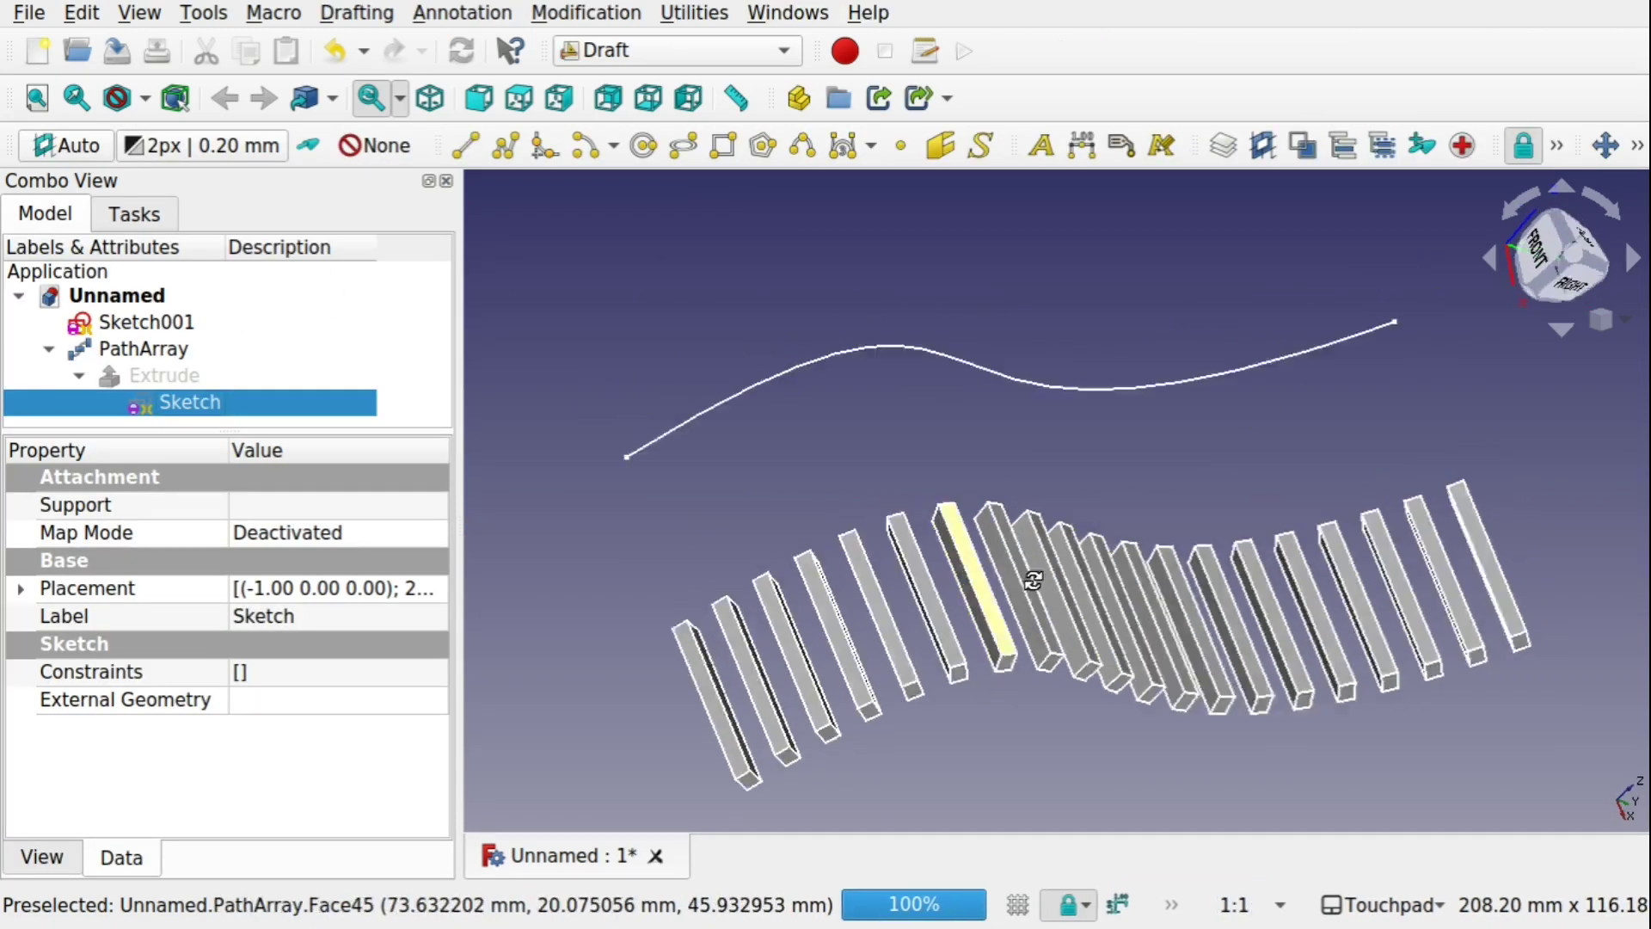
mouse_move(1032, 568)
shift+mouse_down()
mouse_move(1009, 482)
mouse_move(1043, 564)
shift+mouse_up()
shift+drag(1225, 659, 951, 472)
alt+drag(745, 412, 981, 590)
alt+drag(1035, 421, 969, 293)
shift+drag(1068, 350, 906, 337)
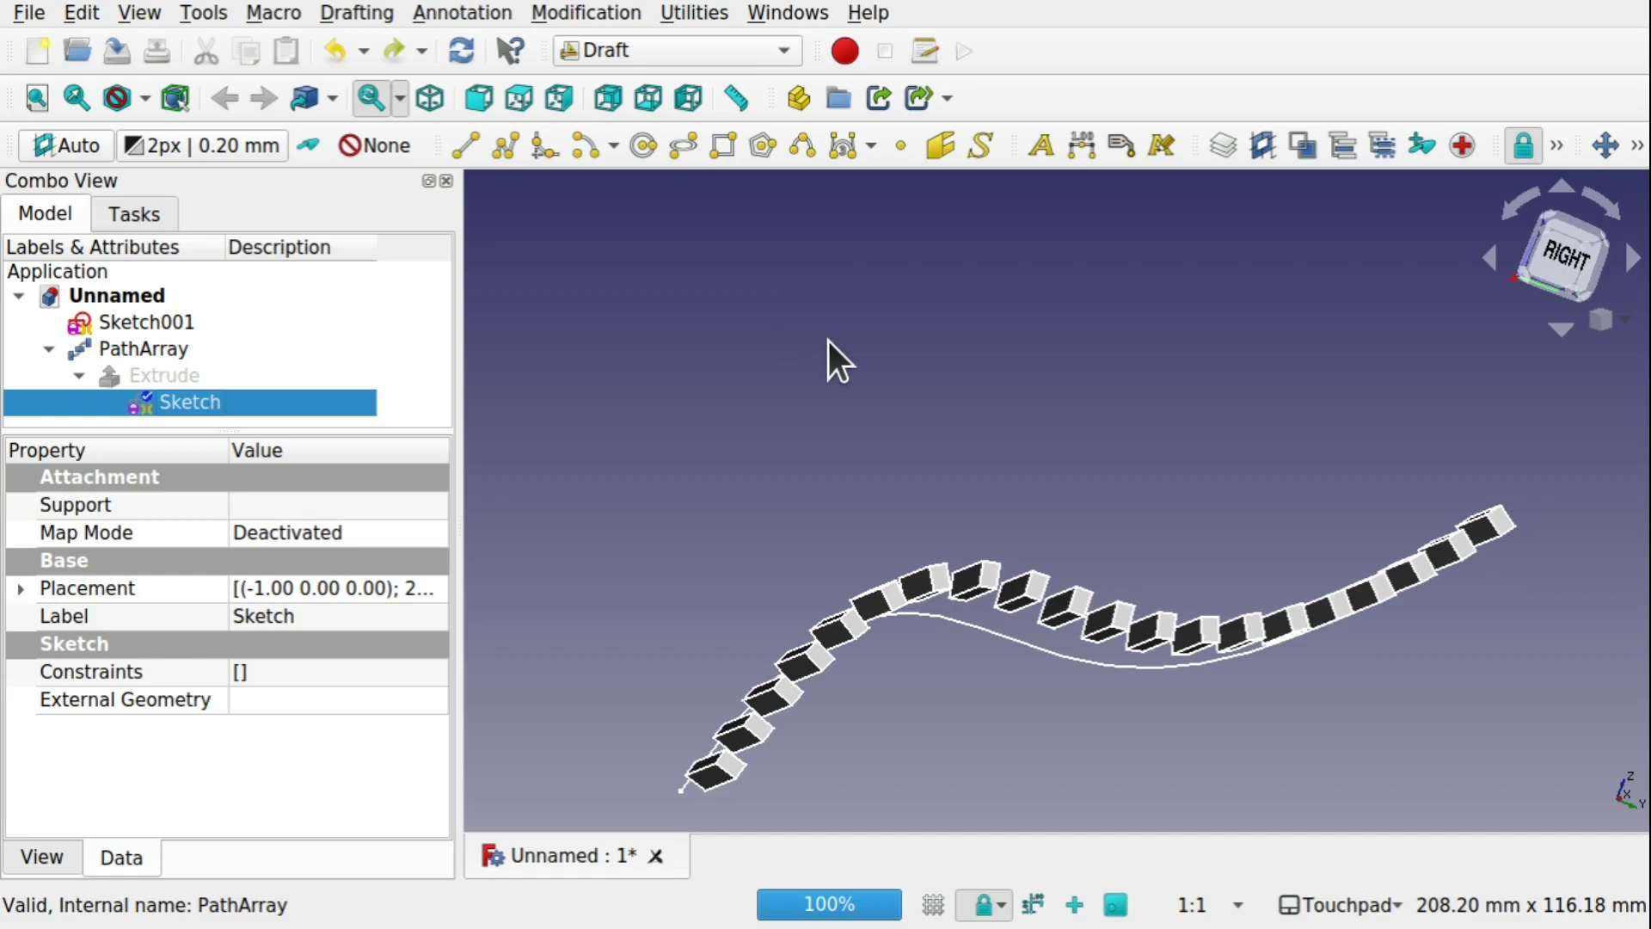
key(F5)
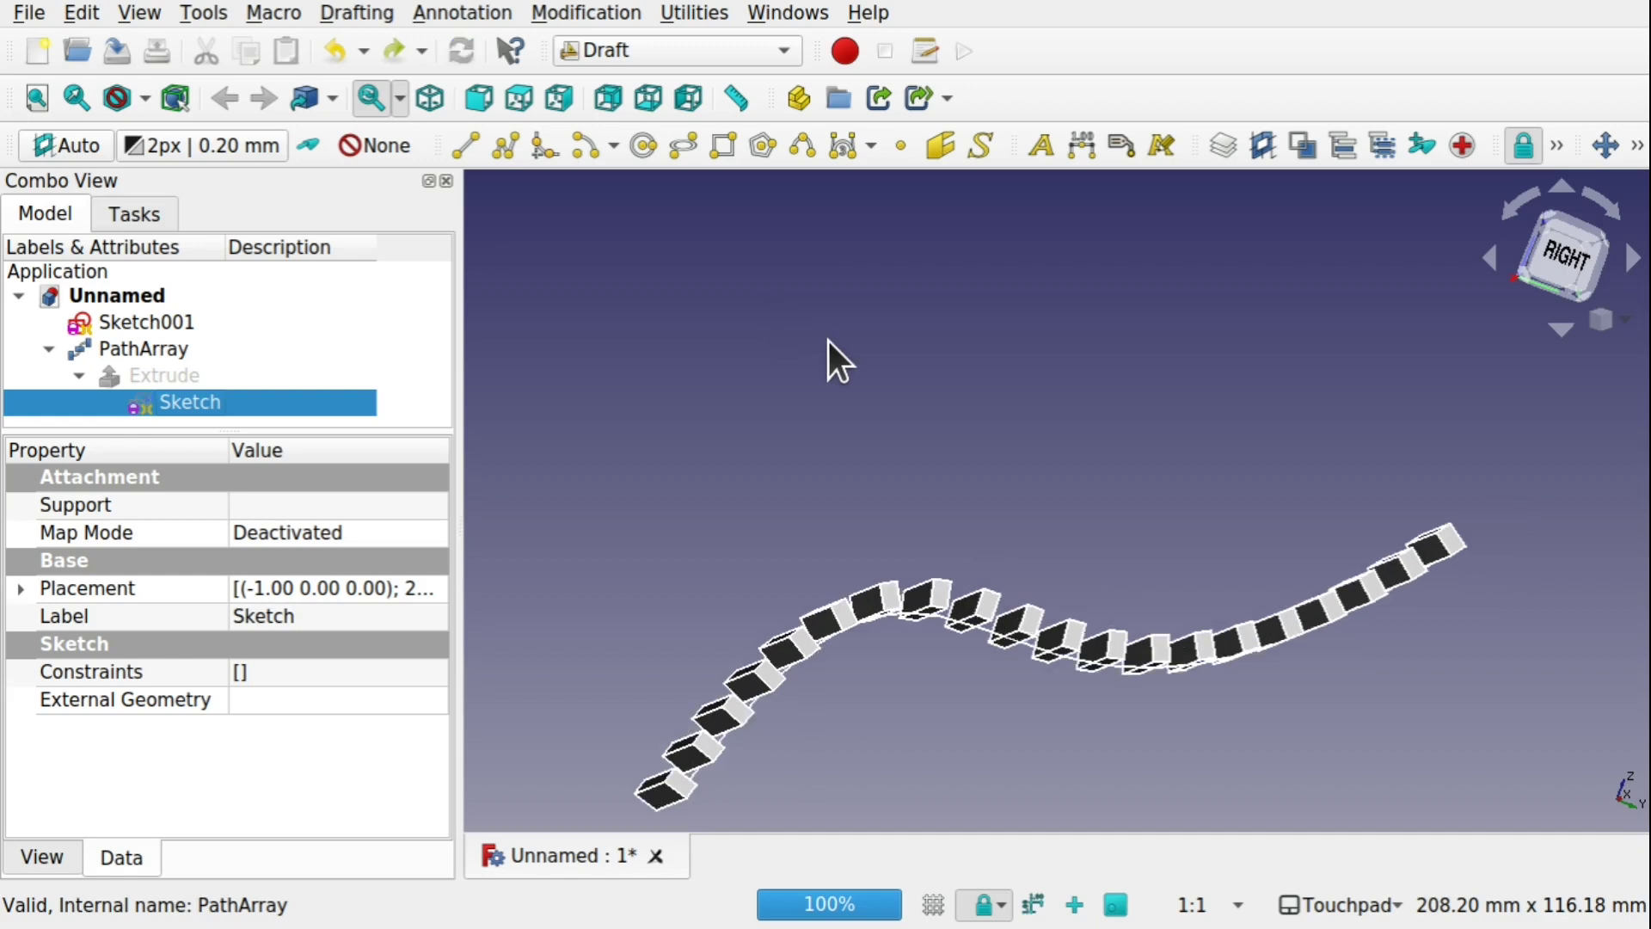
Examine the path array's Vertical Vector components and the orientation of the blocks along the path
alt+drag(829, 340, 1180, 427)
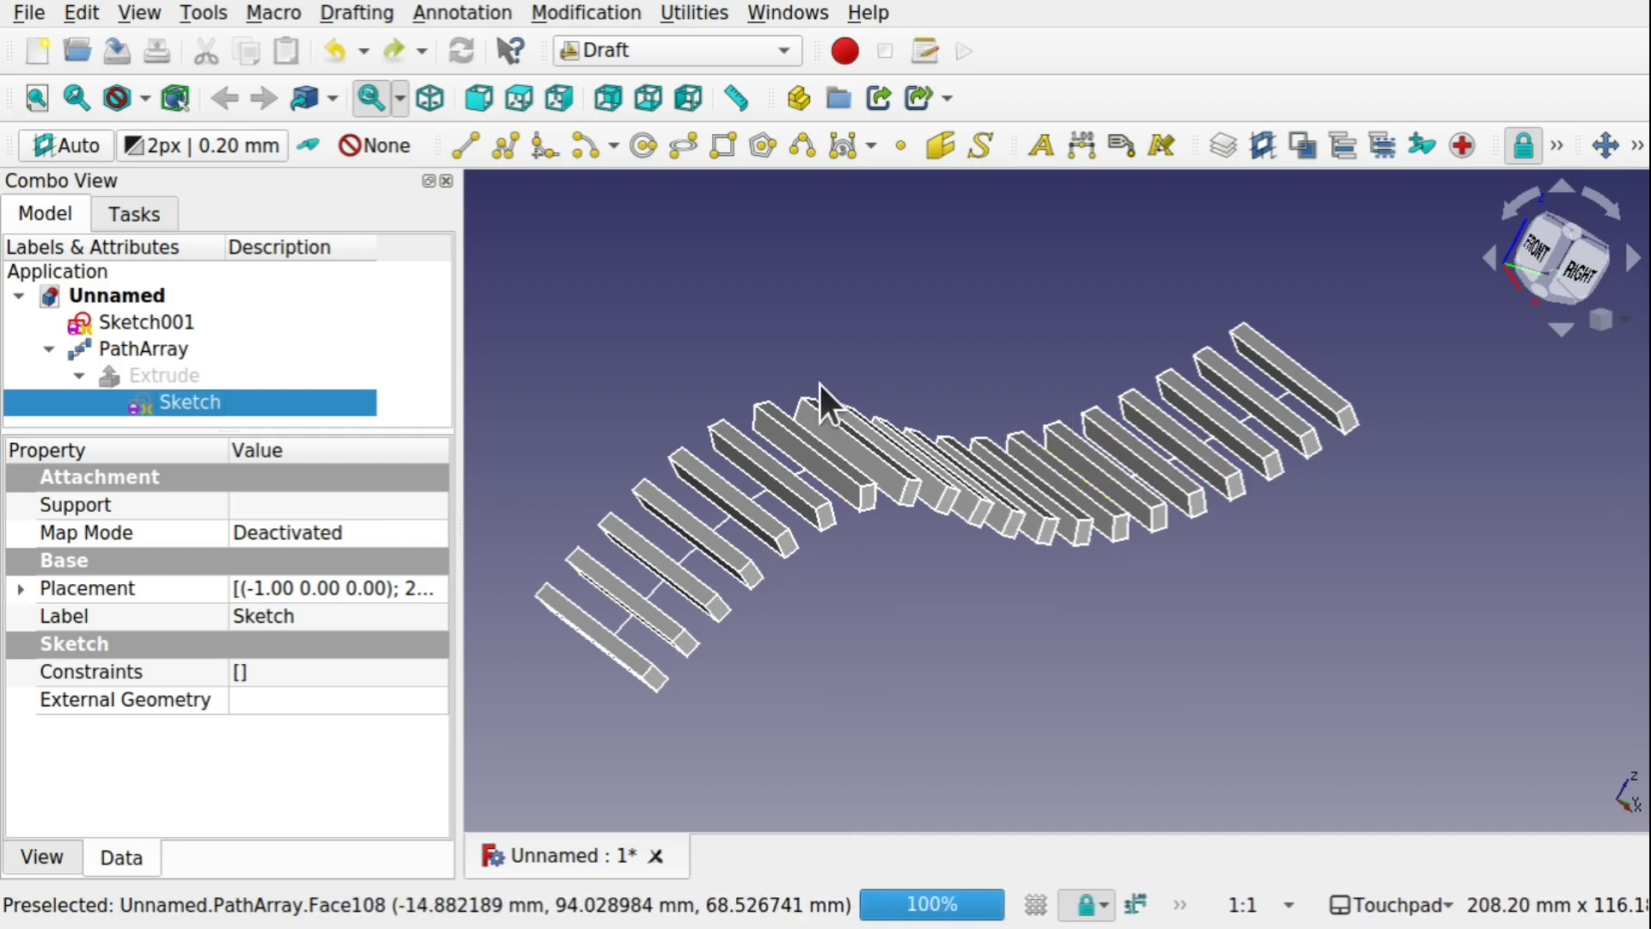
click(162, 349)
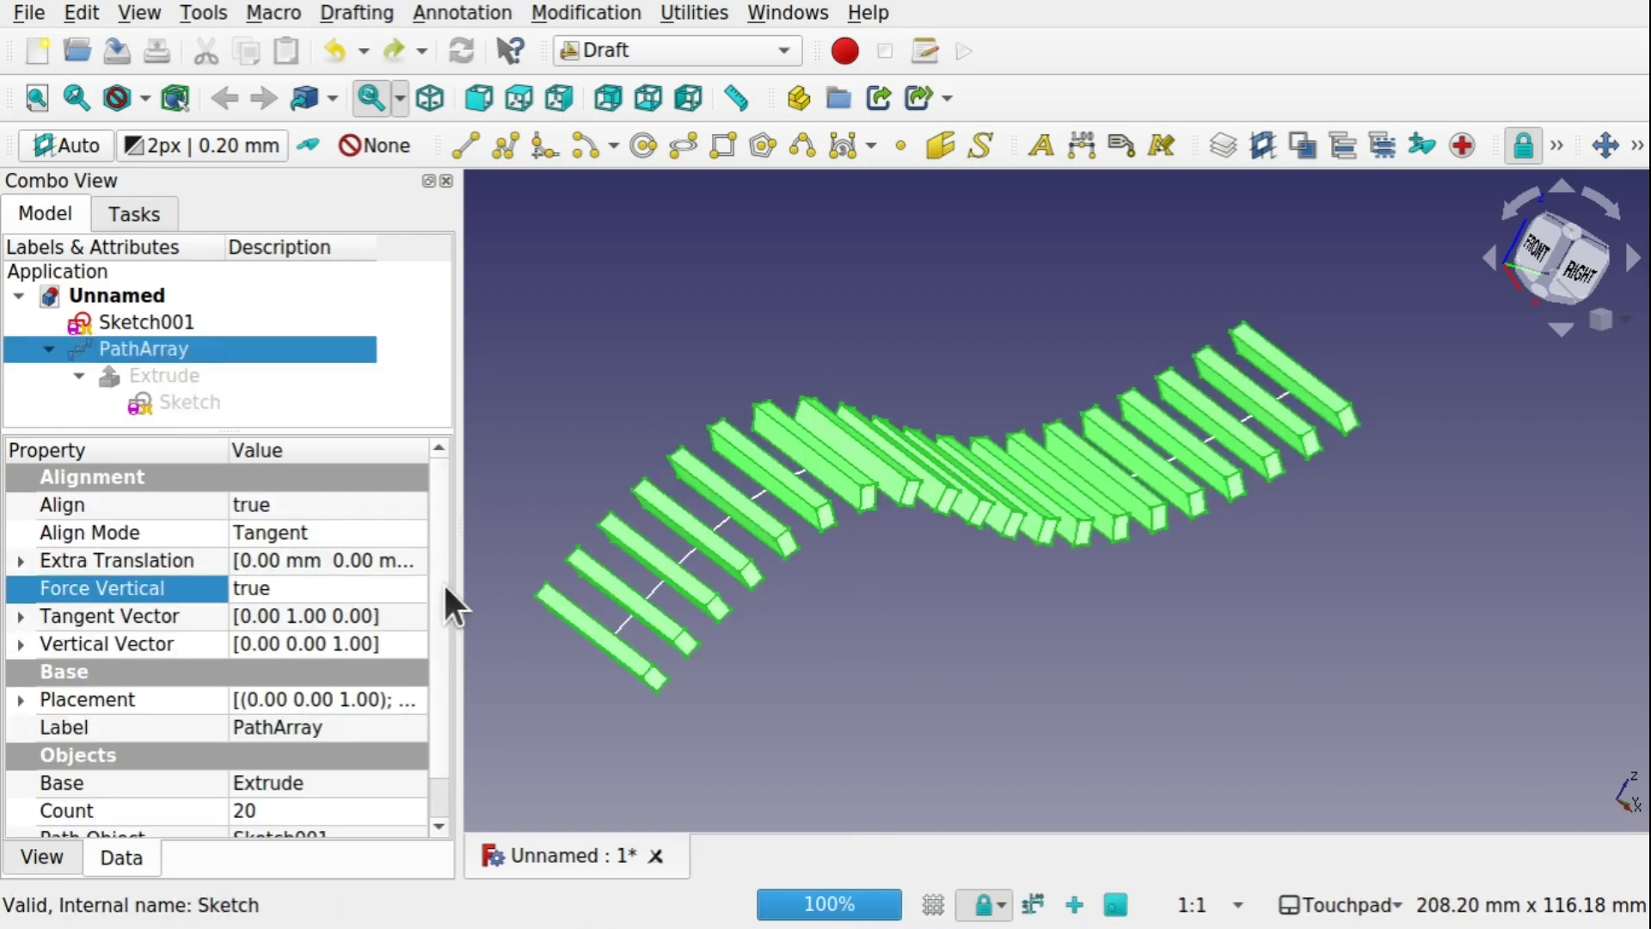
scroll(442, 587, down, 1)
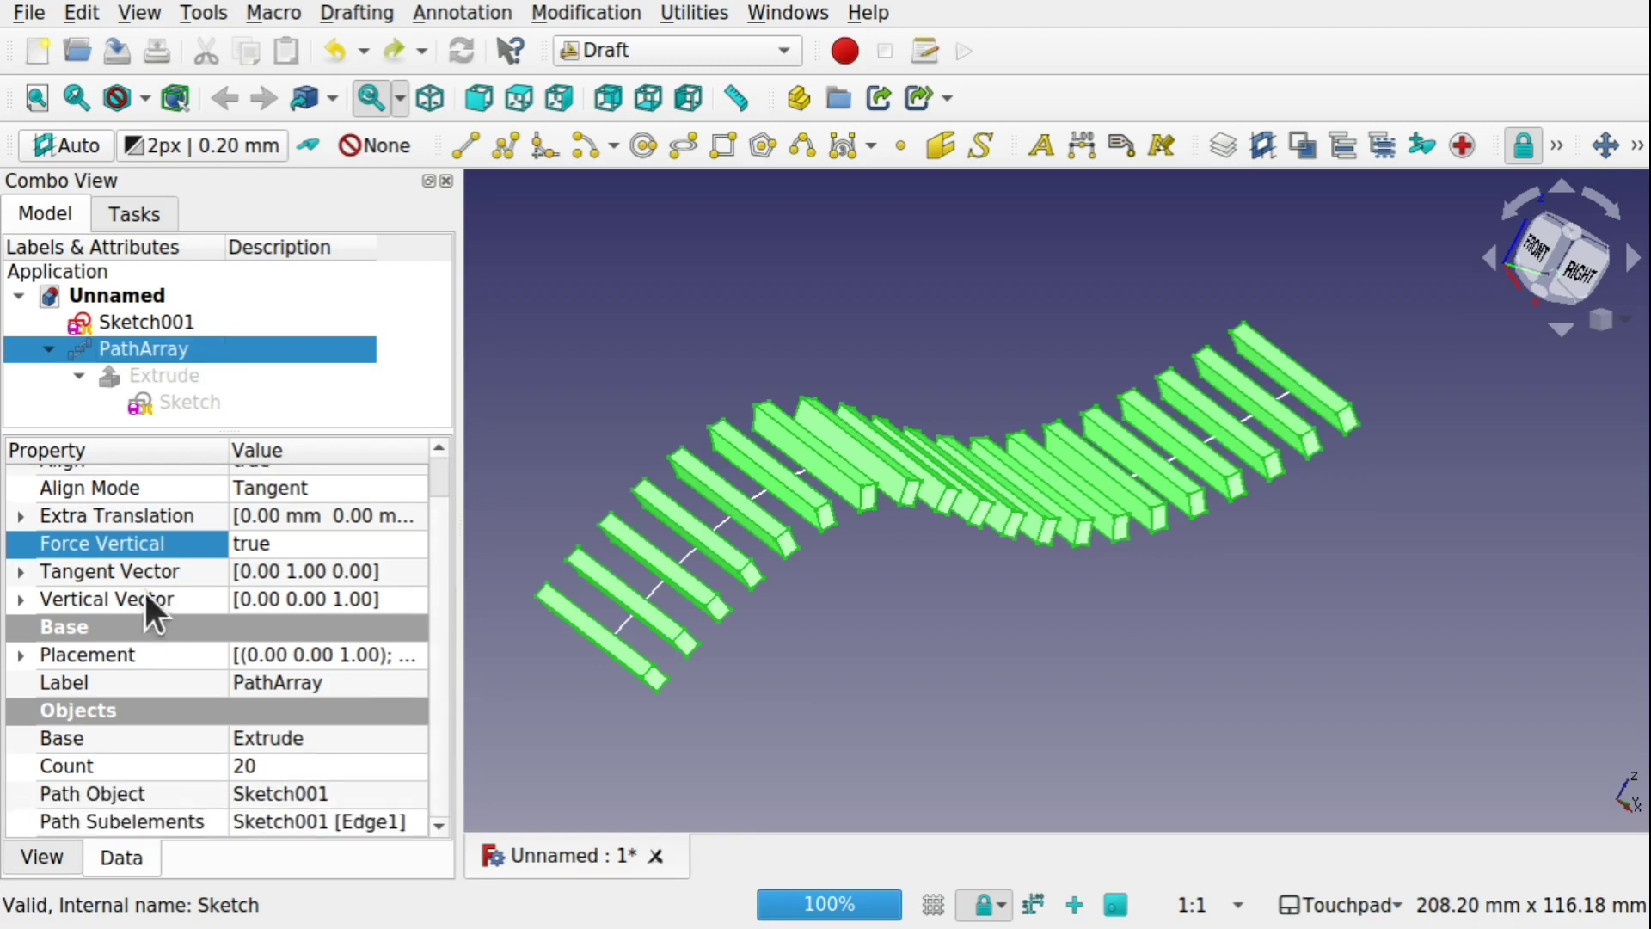
click(20, 600)
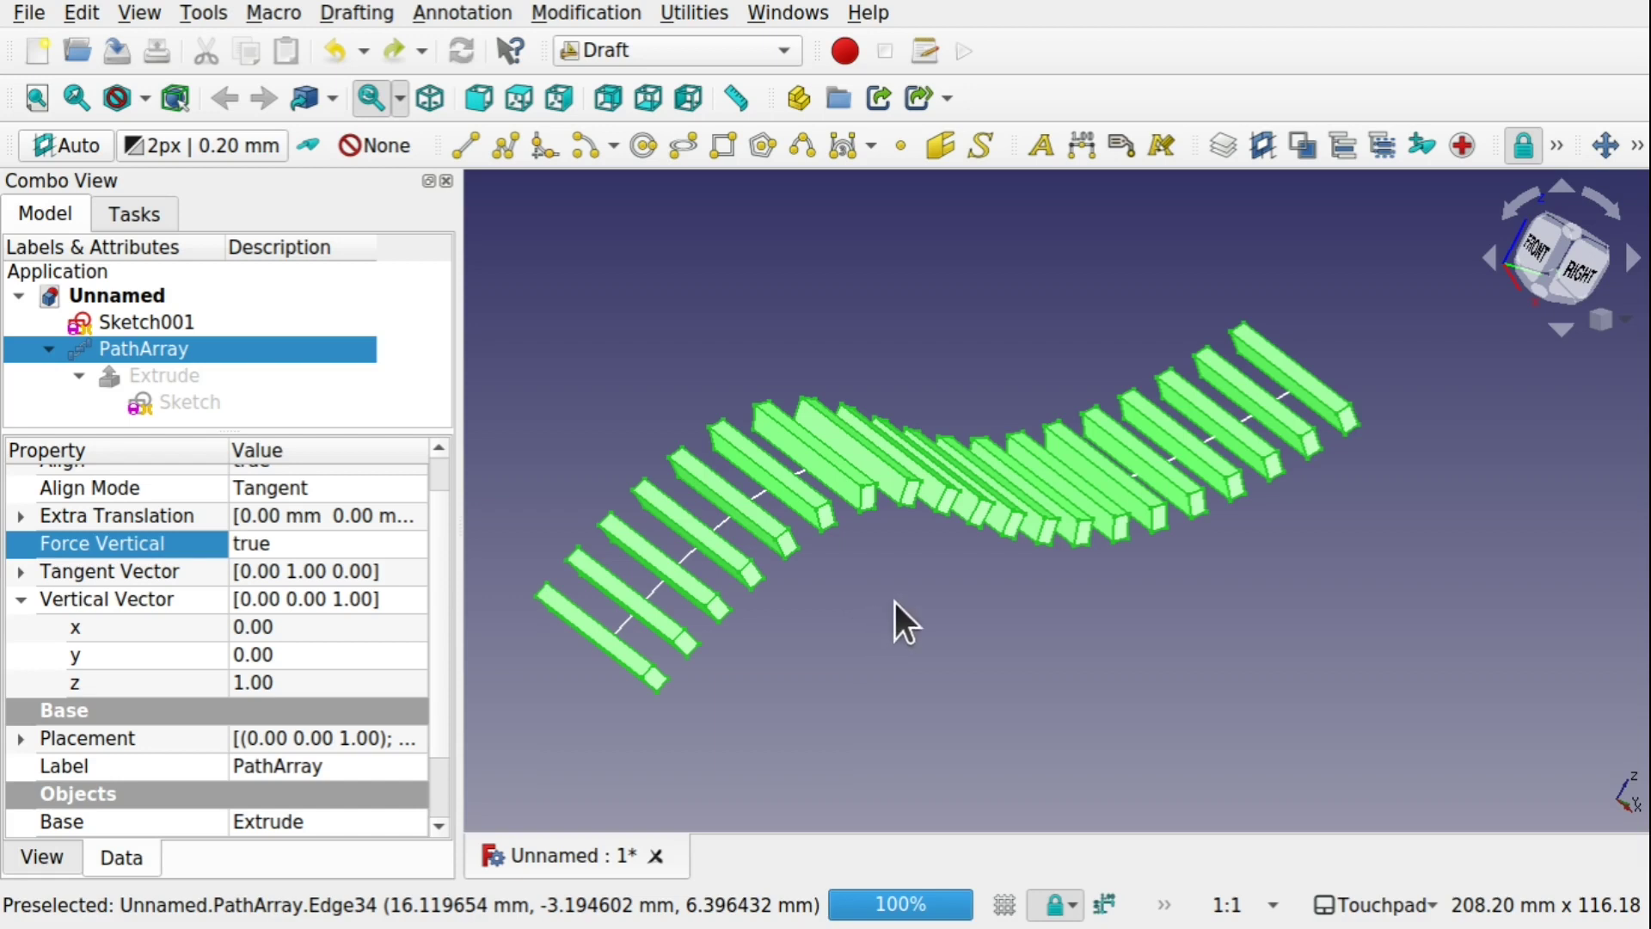
shift+drag(894, 598, 972, 411)
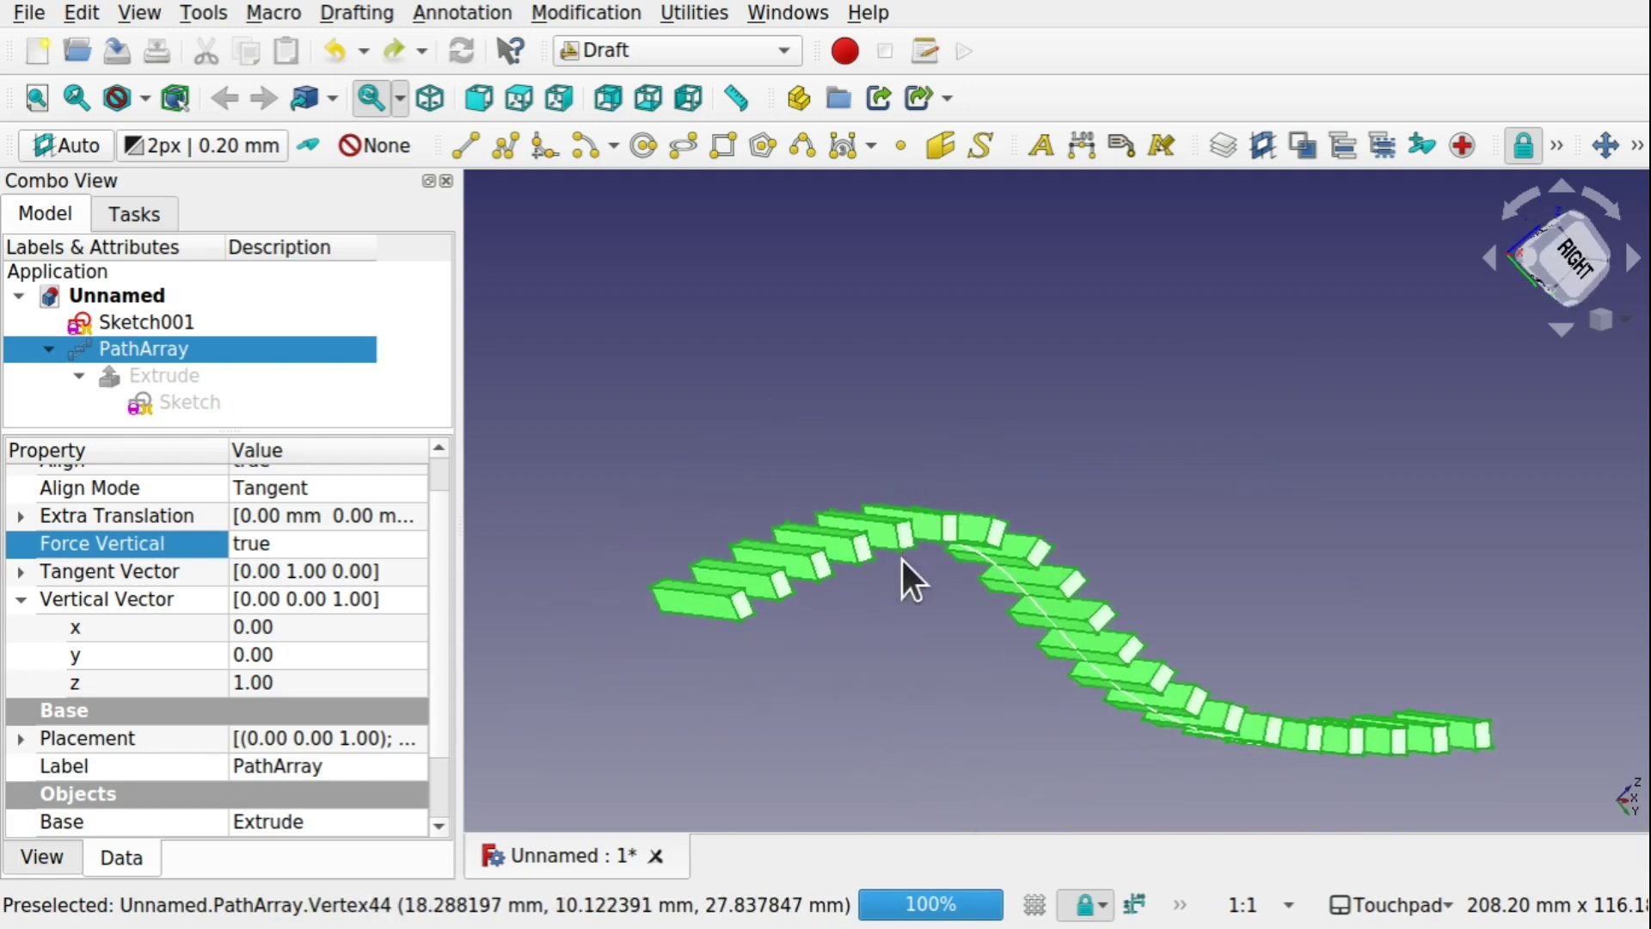
drag(902, 560, 914, 527)
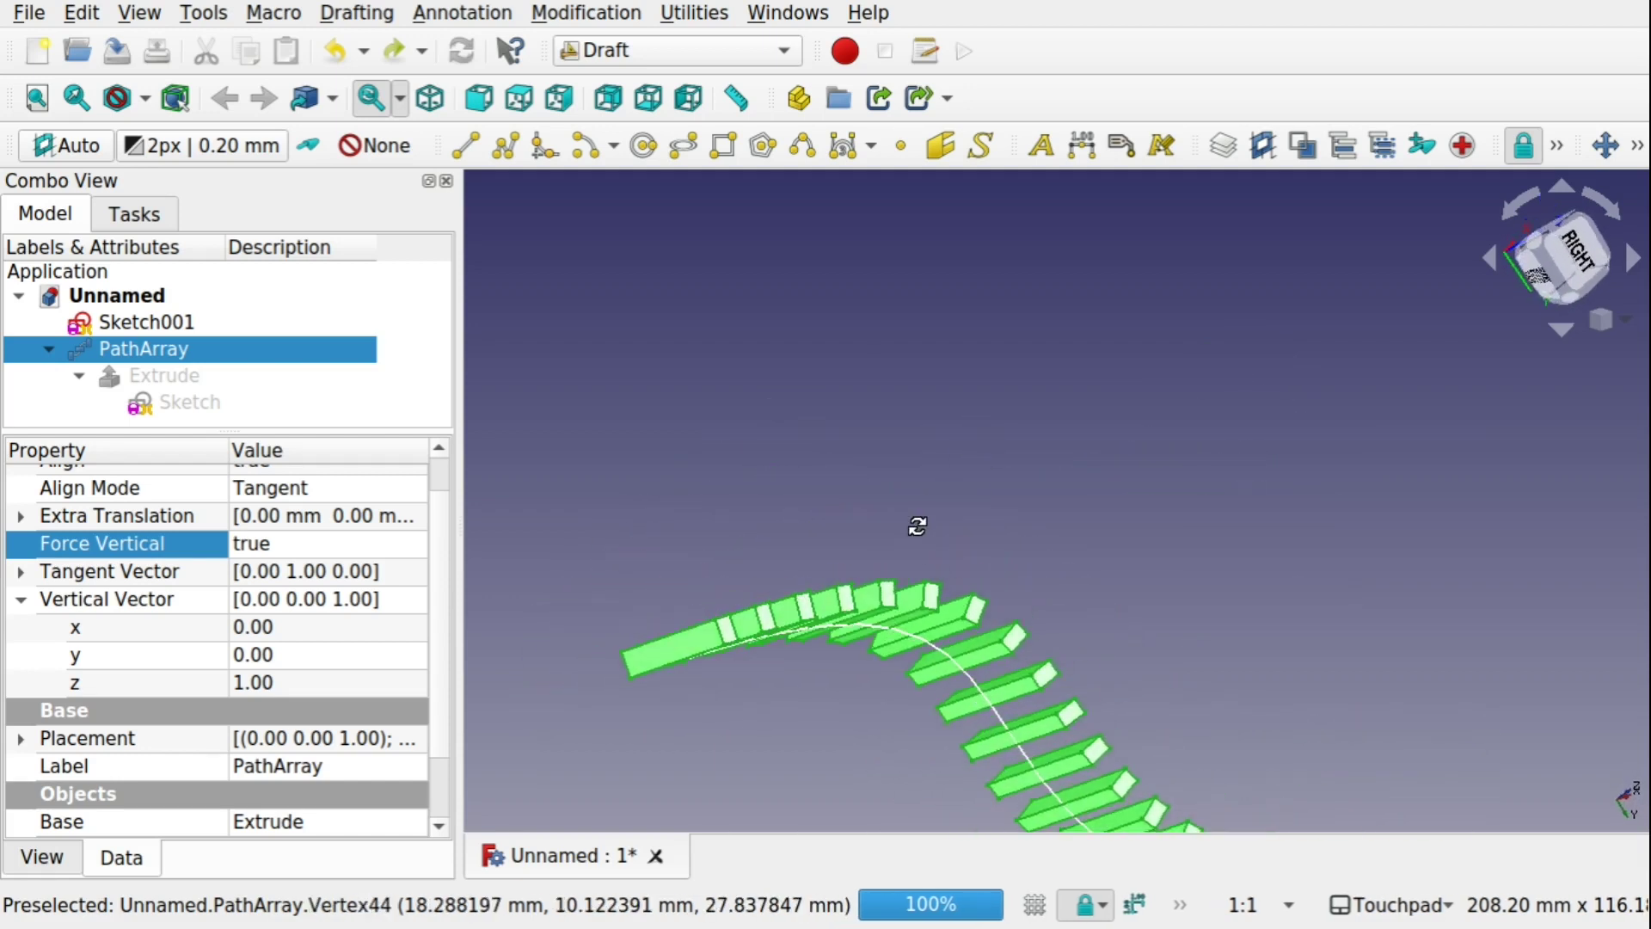
click(972, 681)
drag(972, 681, 940, 692)
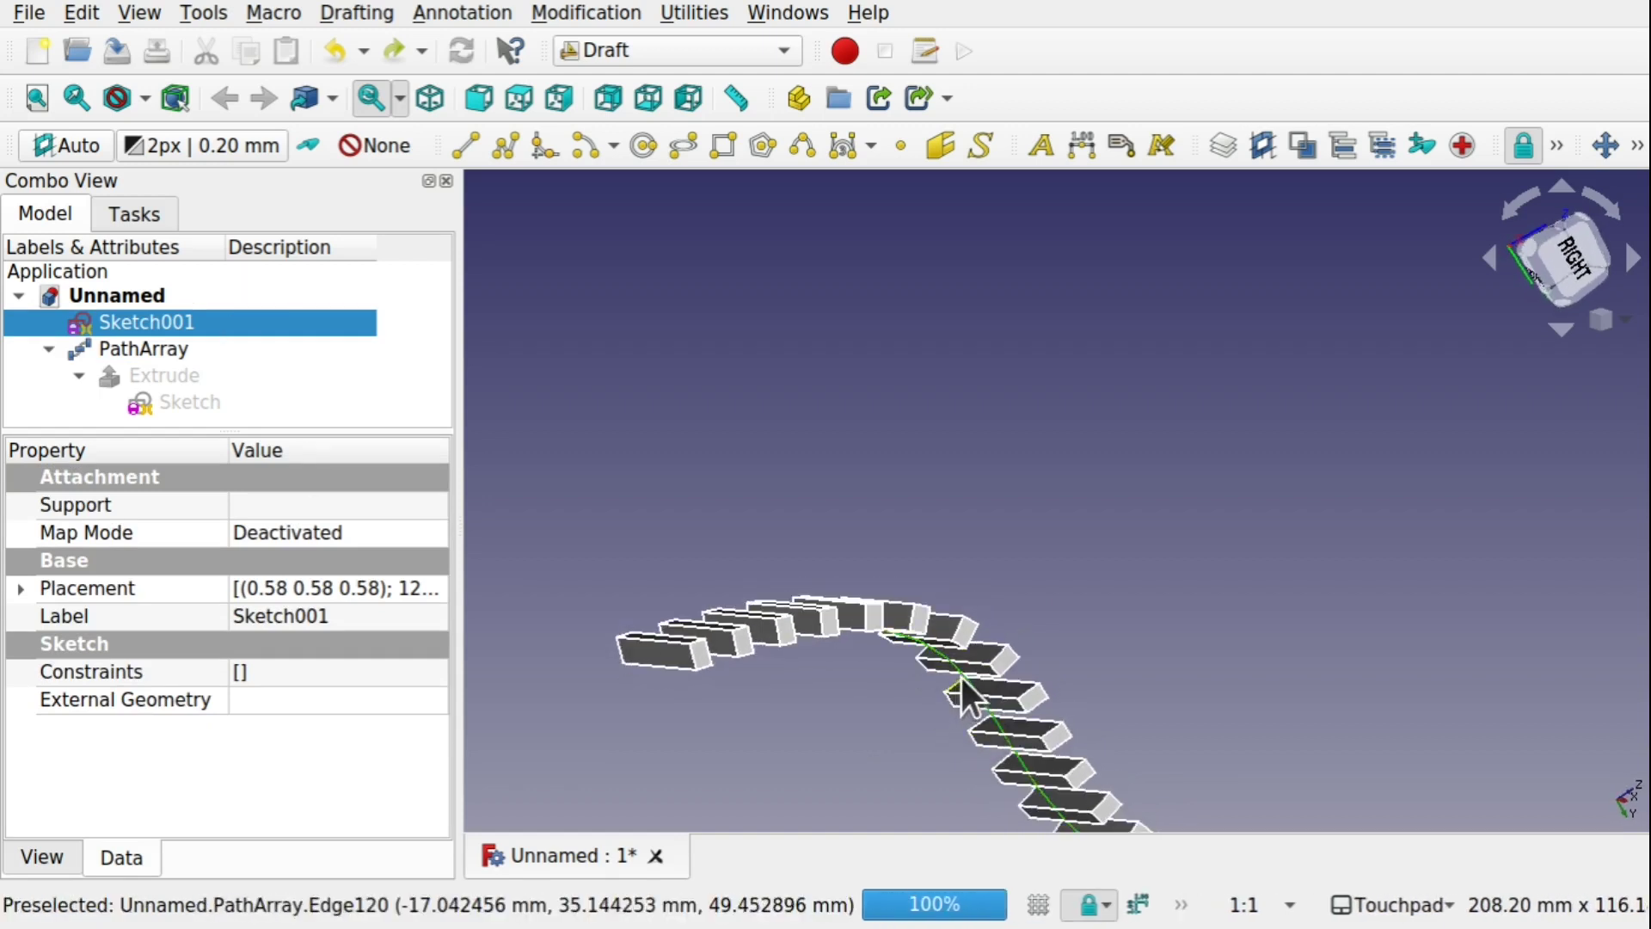
shift+drag(1003, 550, 1023, 317)
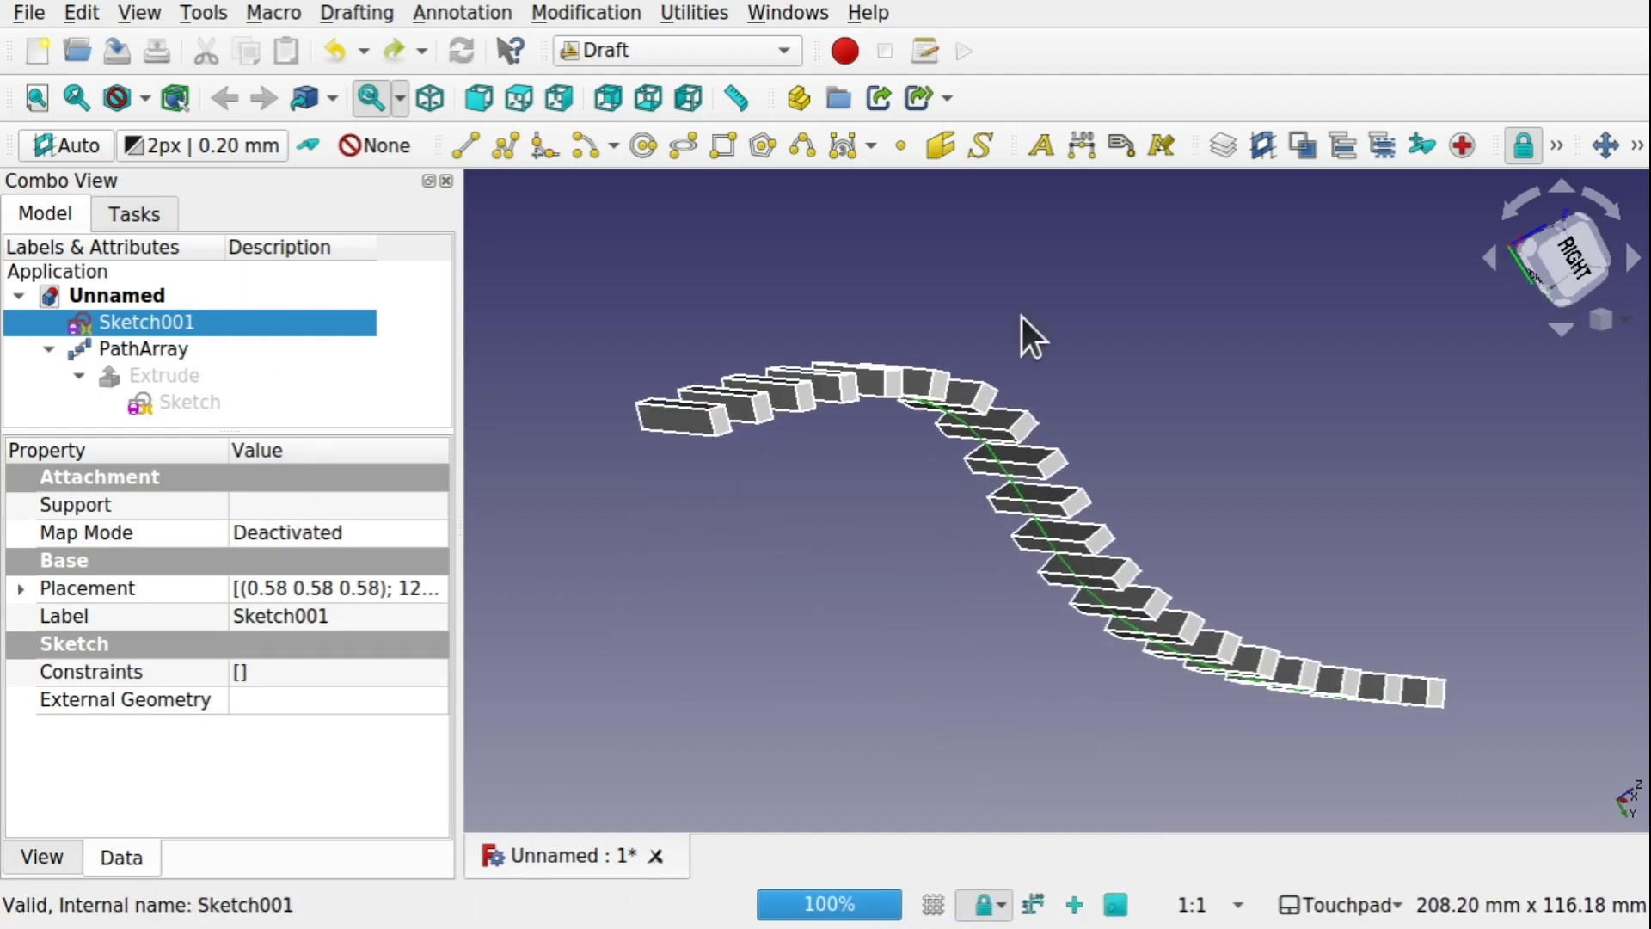
Set the z component of the path array's Vertical Vector to -1 and view the array isometrically
click(126, 345)
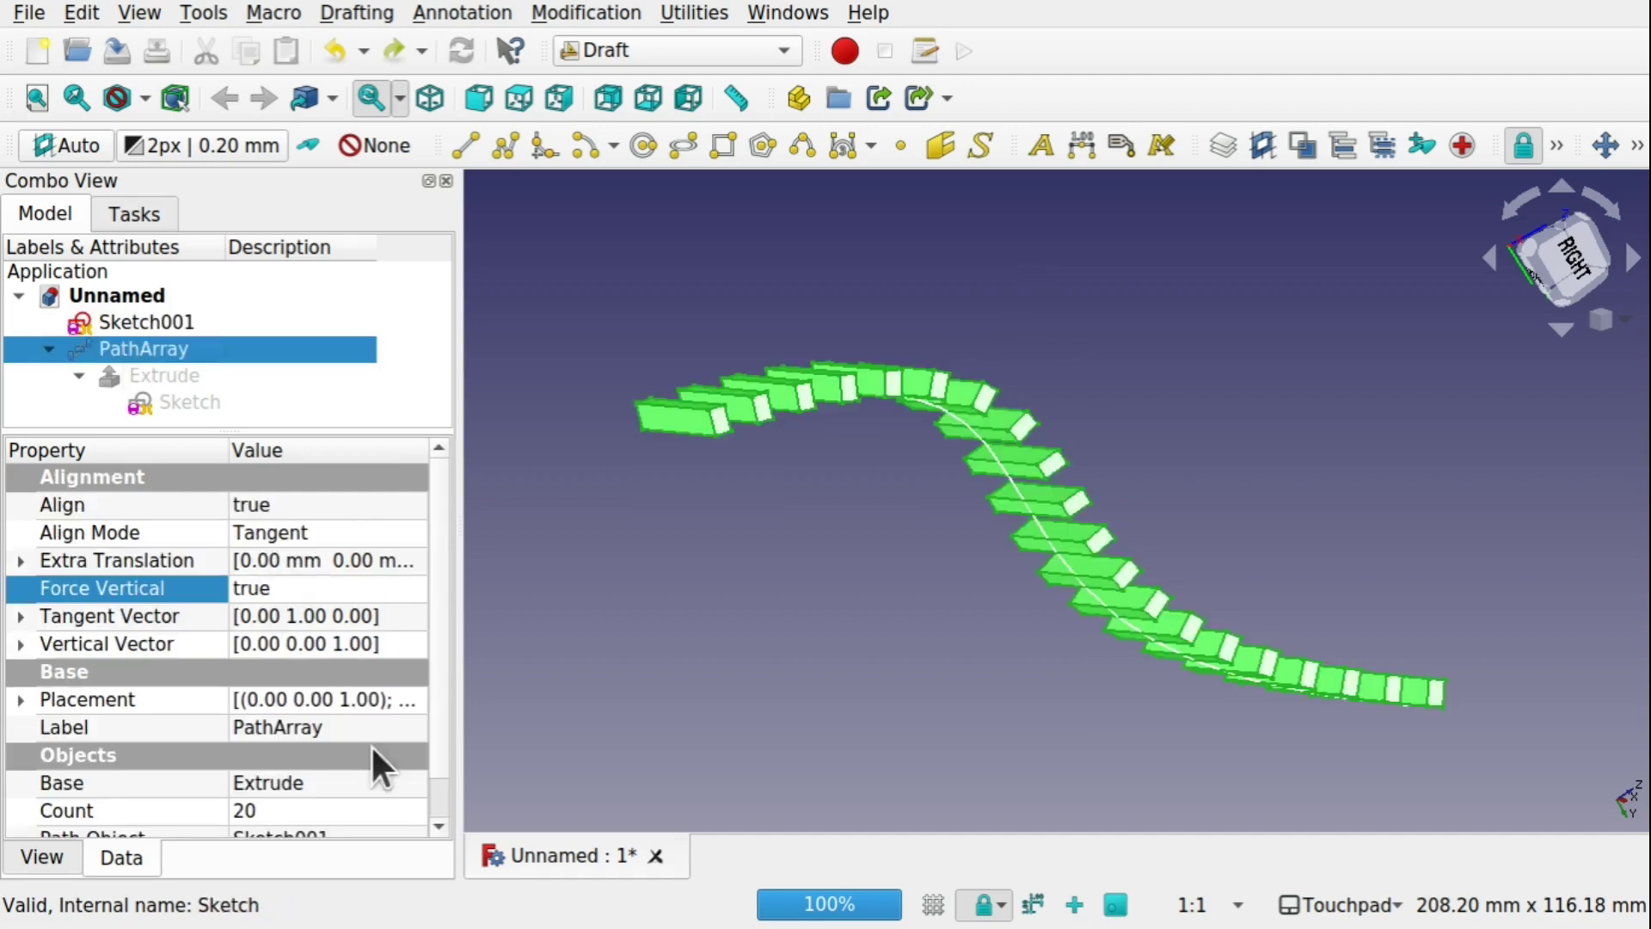
click(19, 644)
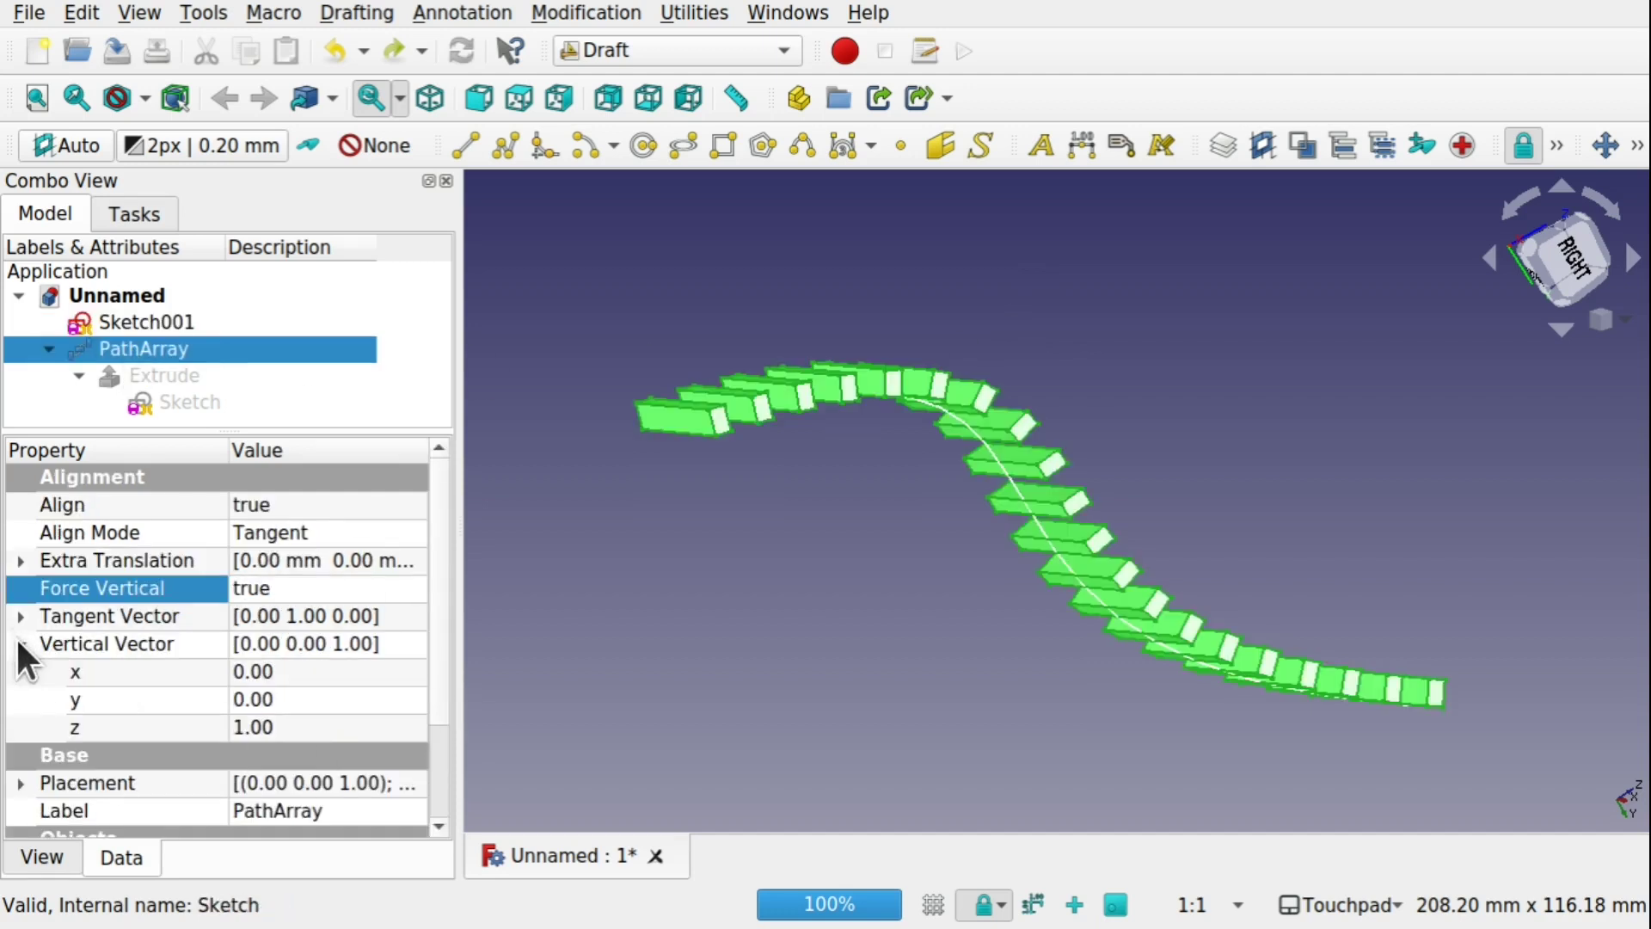
click(237, 728)
text(-)
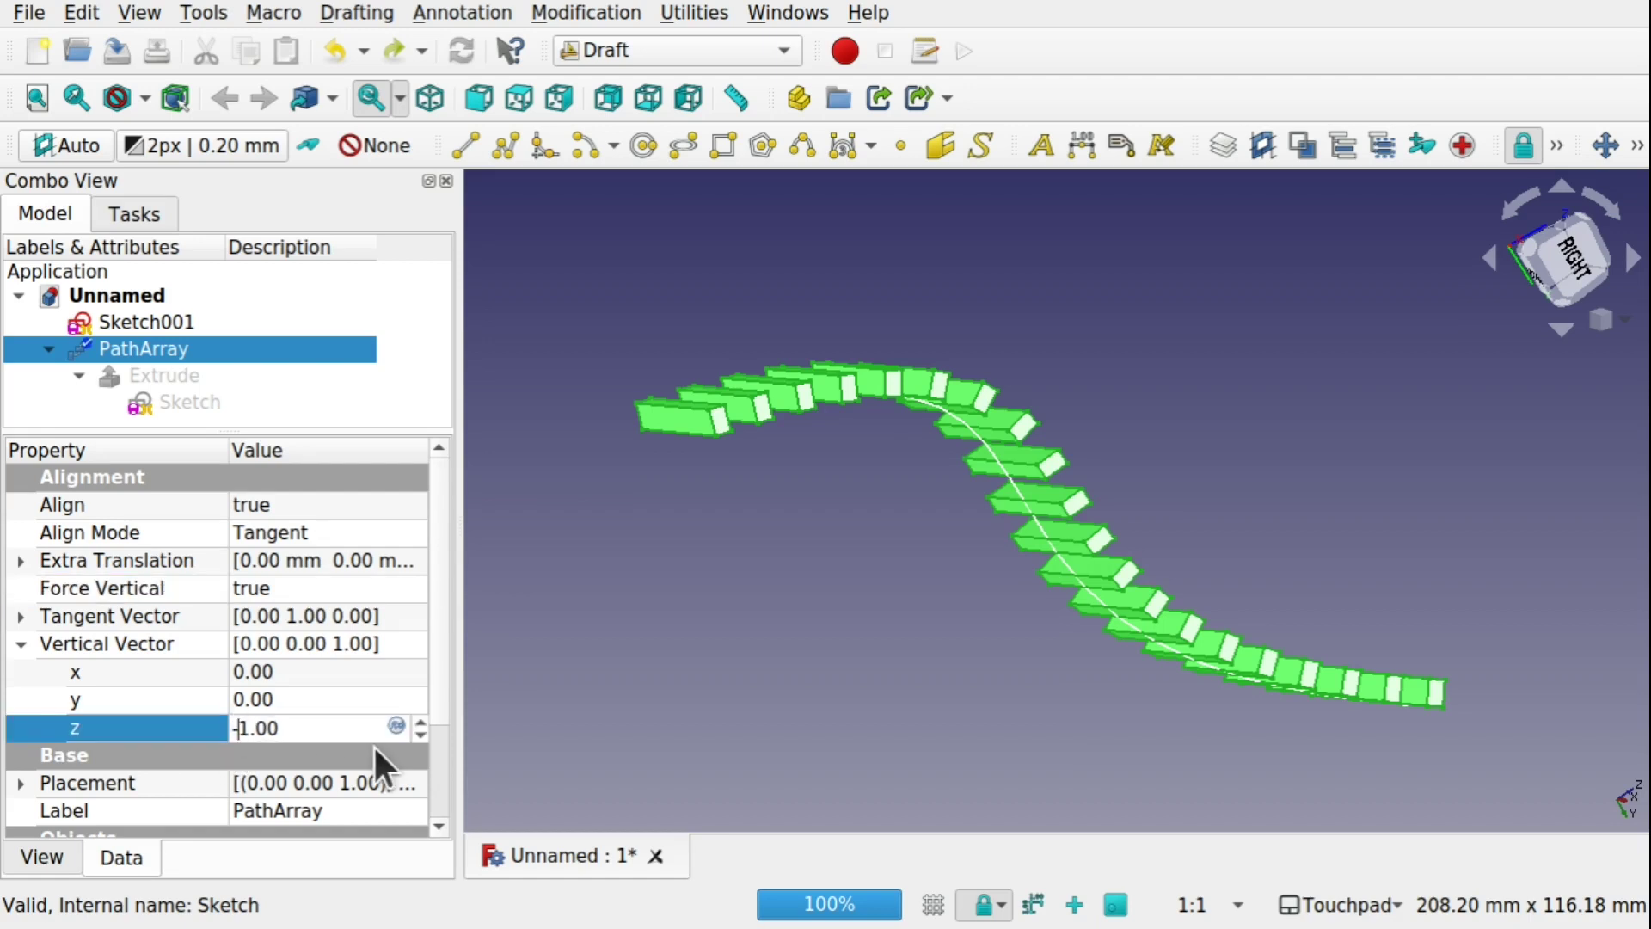
key(Return)
key(0)
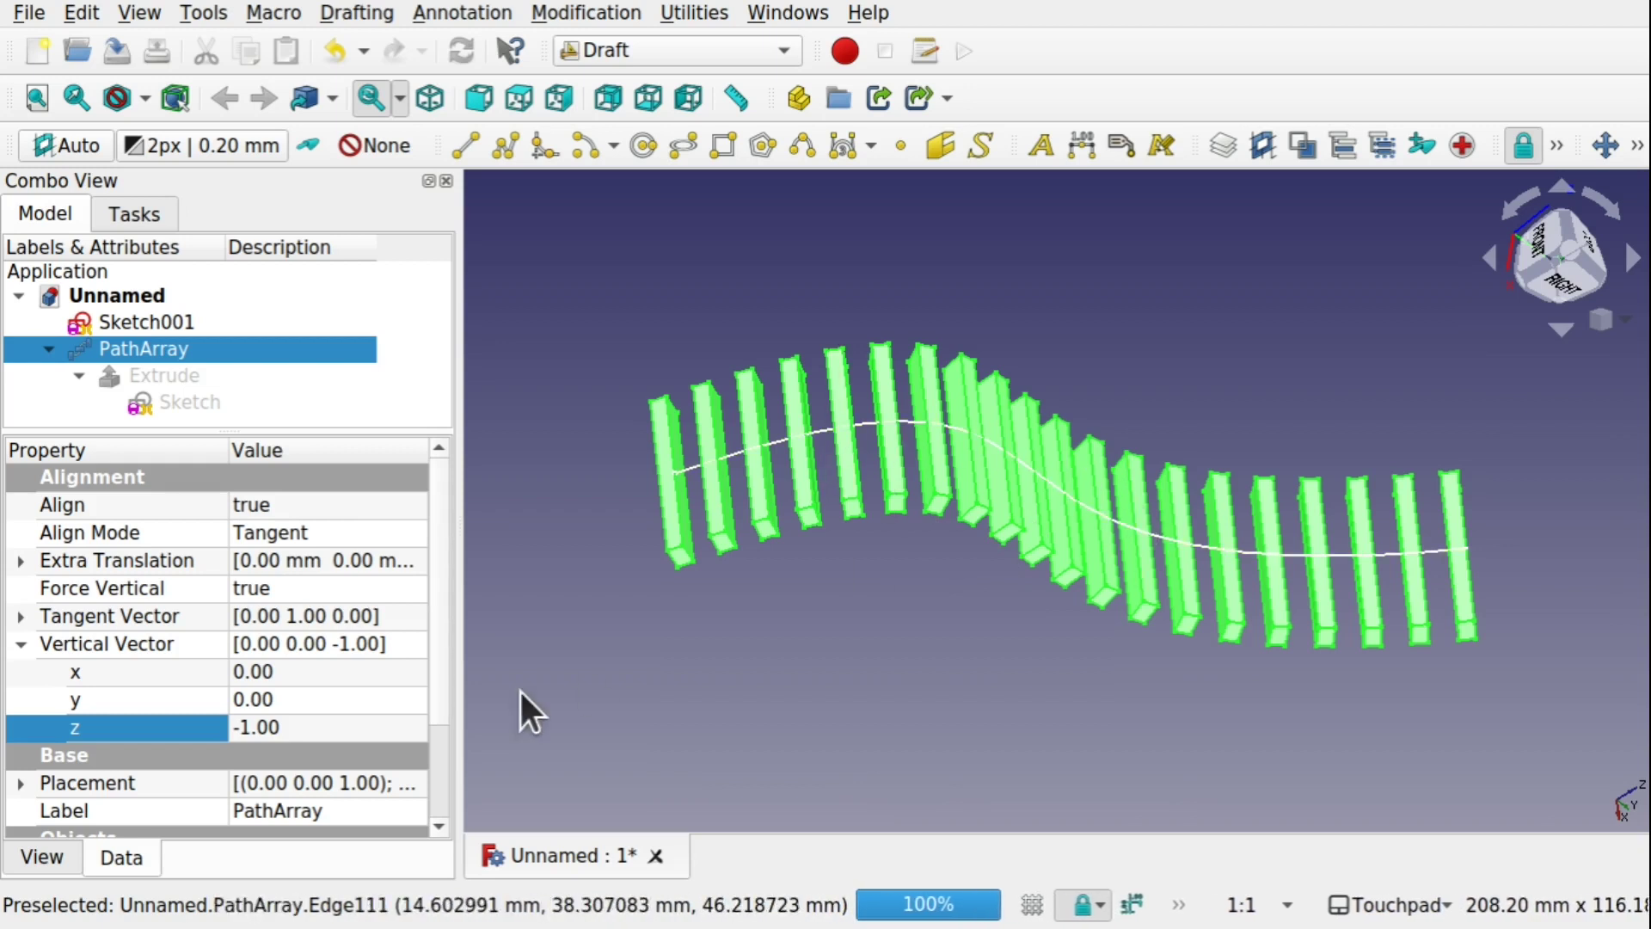
Set the path array's Vertical Vector to z 0, y 1 and x 1
click(287, 694)
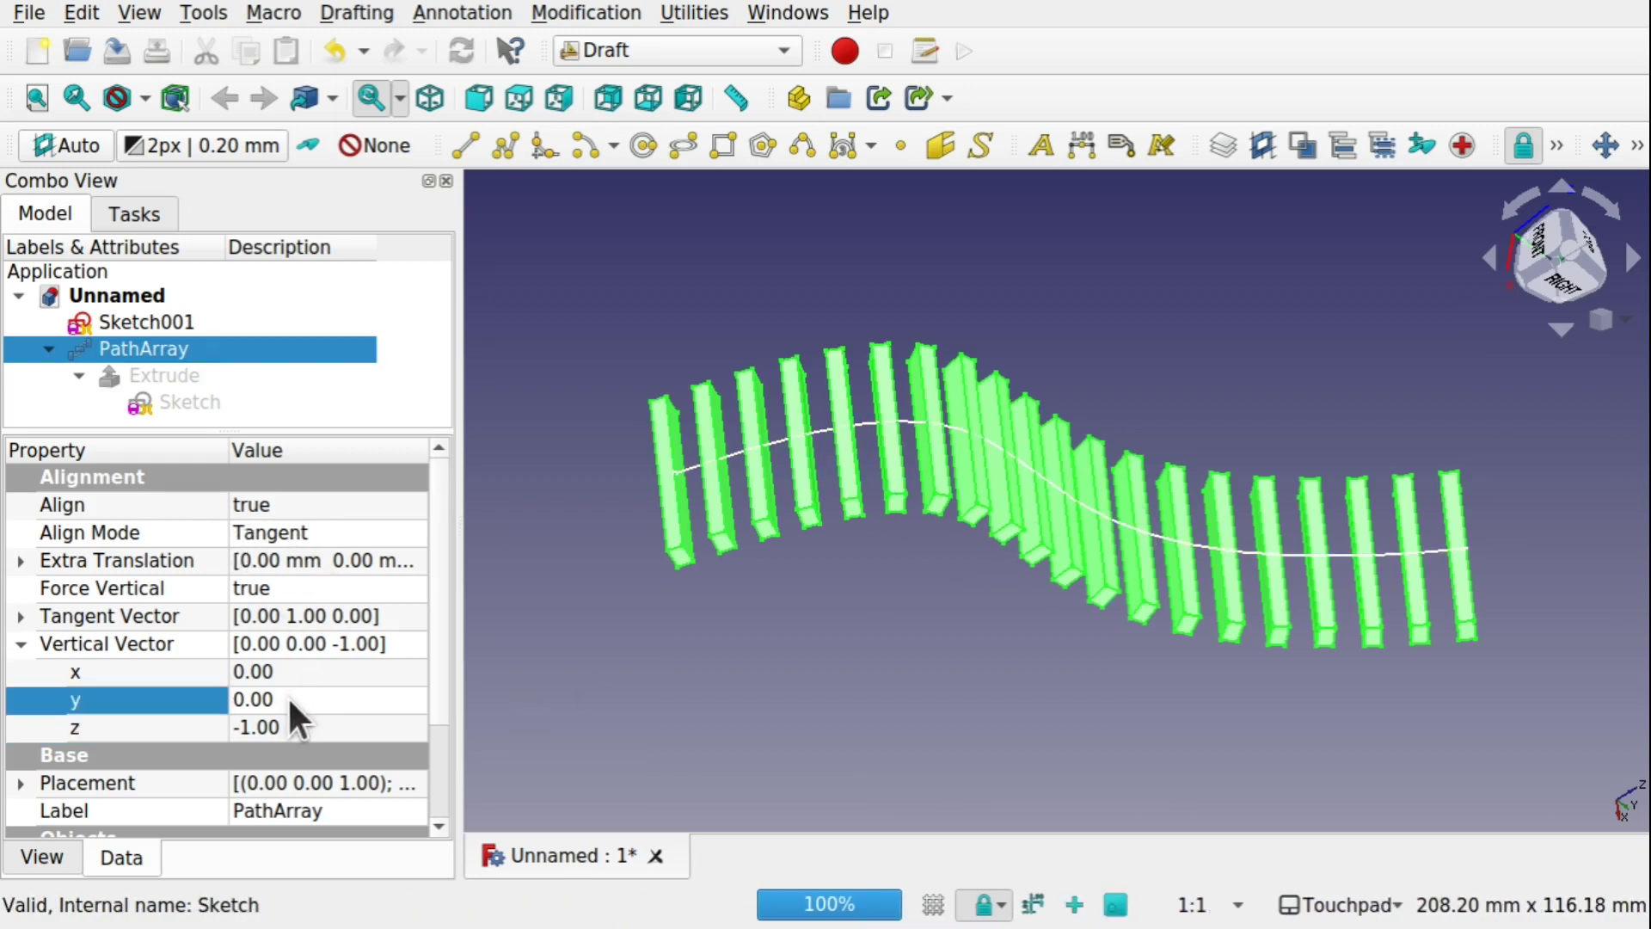
click(298, 726)
text(0)
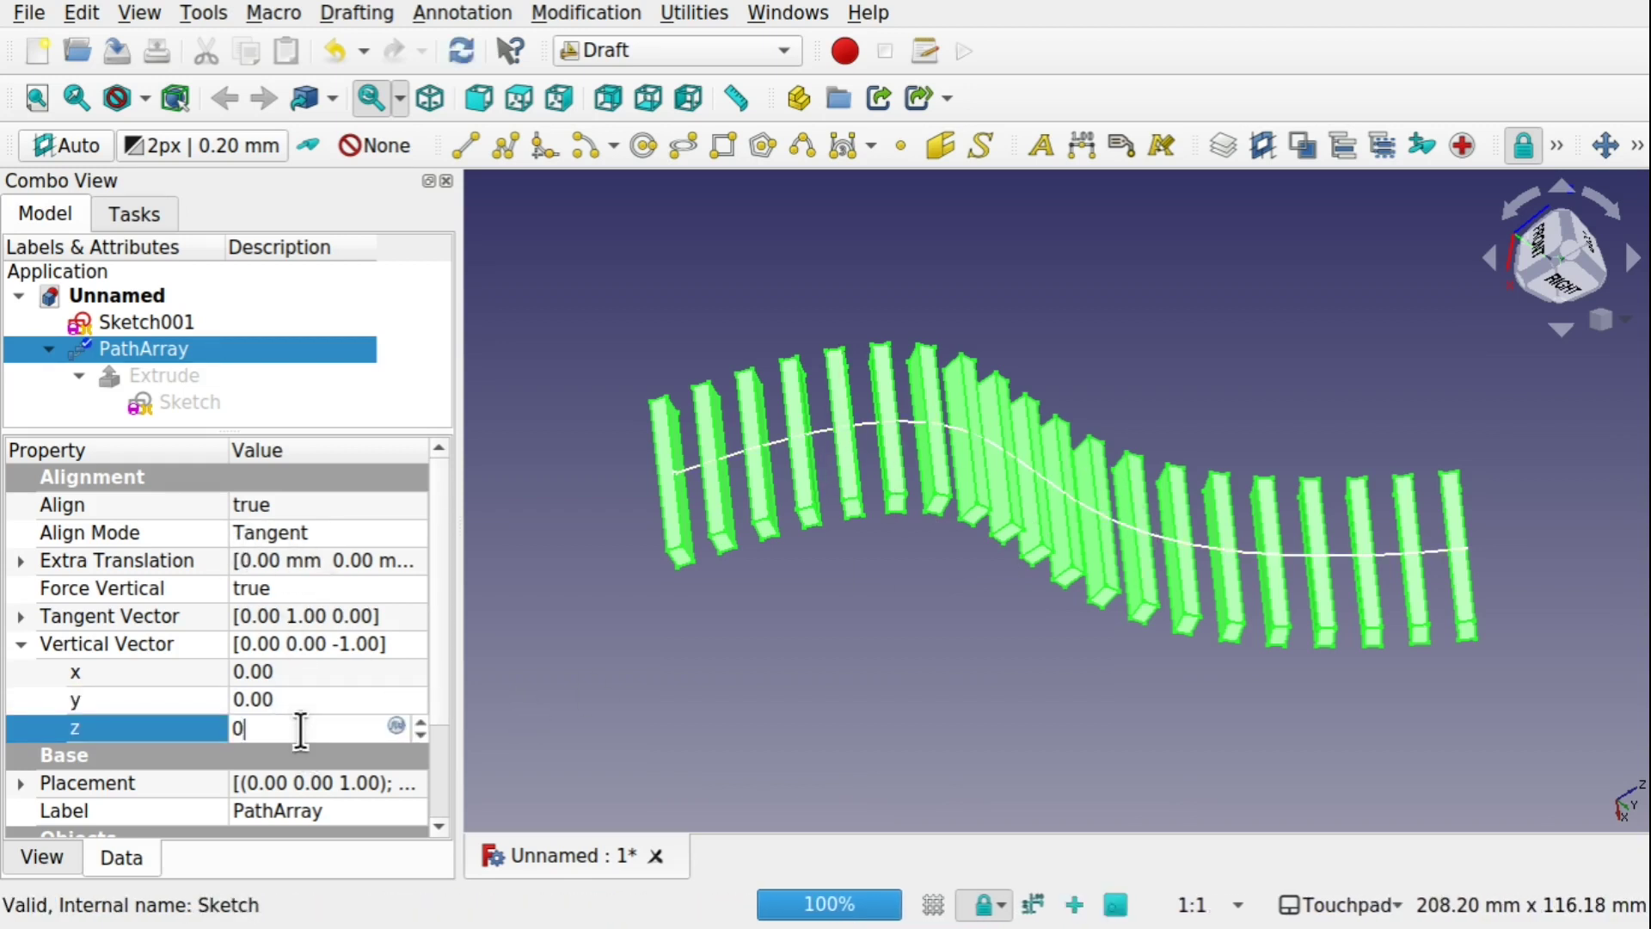
click(295, 699)
text(1)
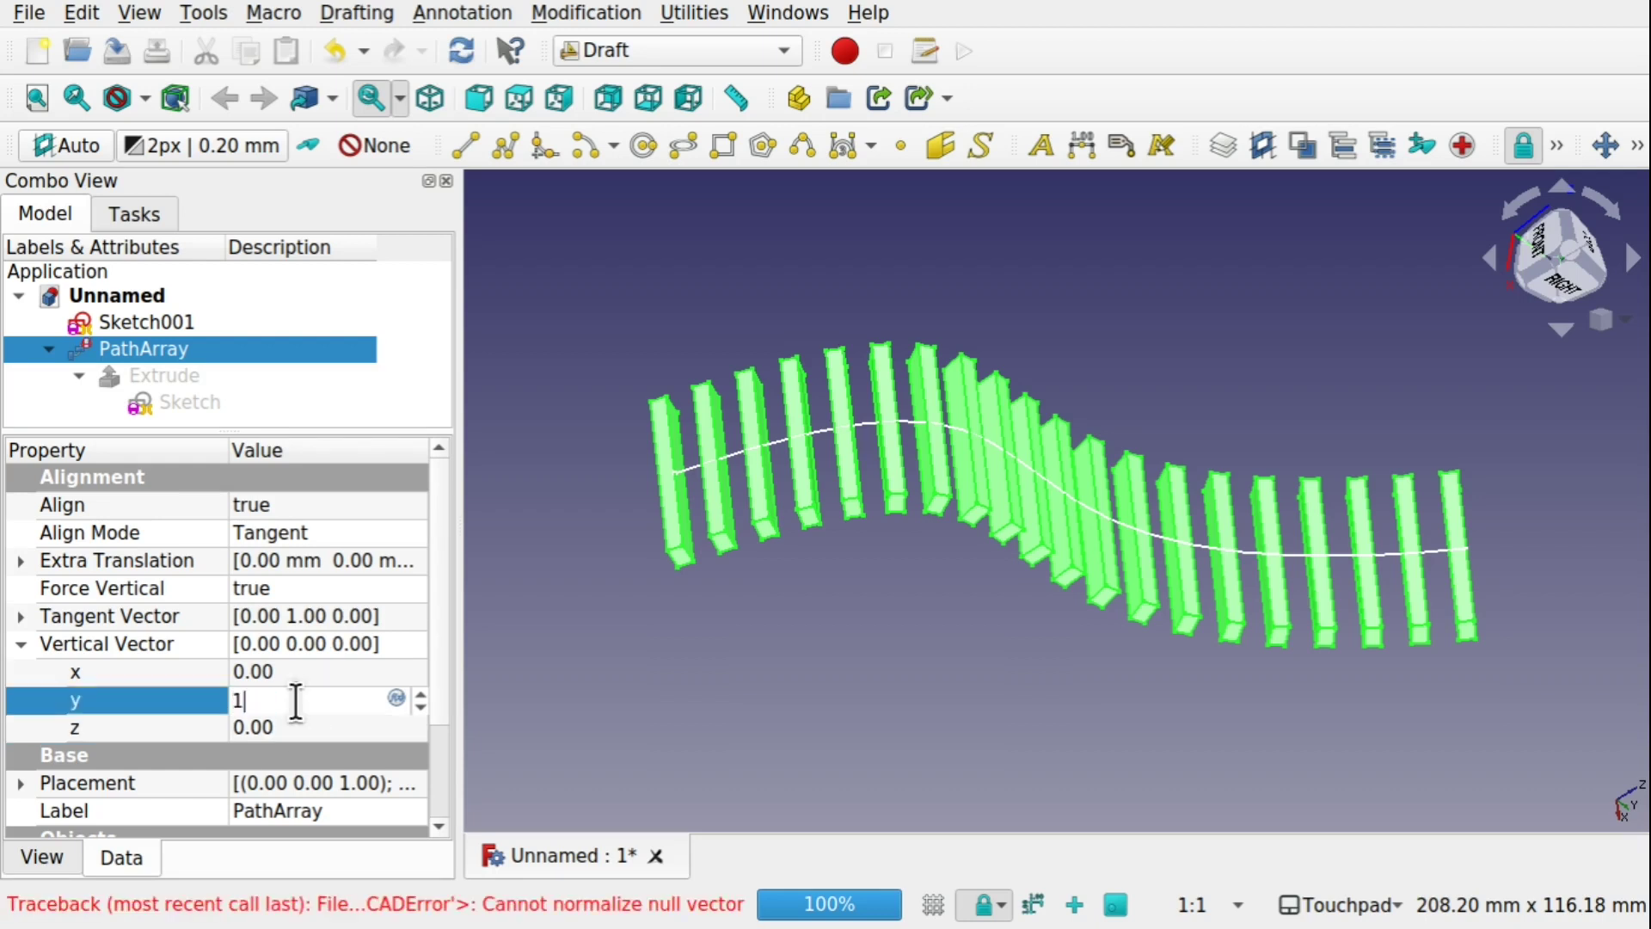
click(313, 670)
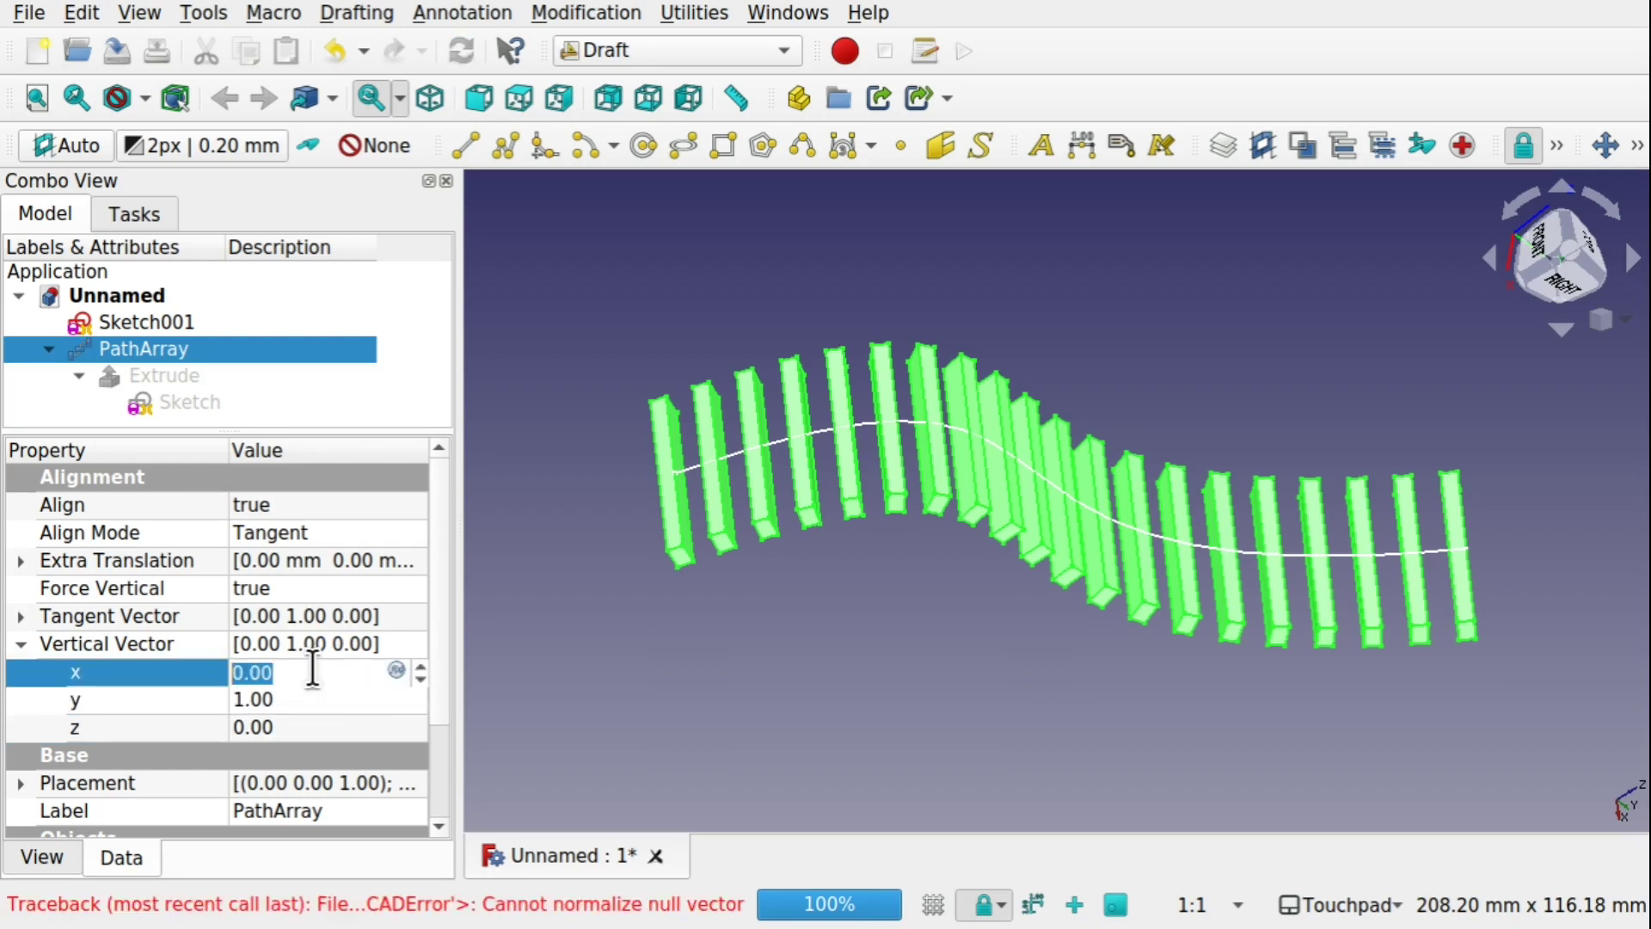
text(1)
key(Return)
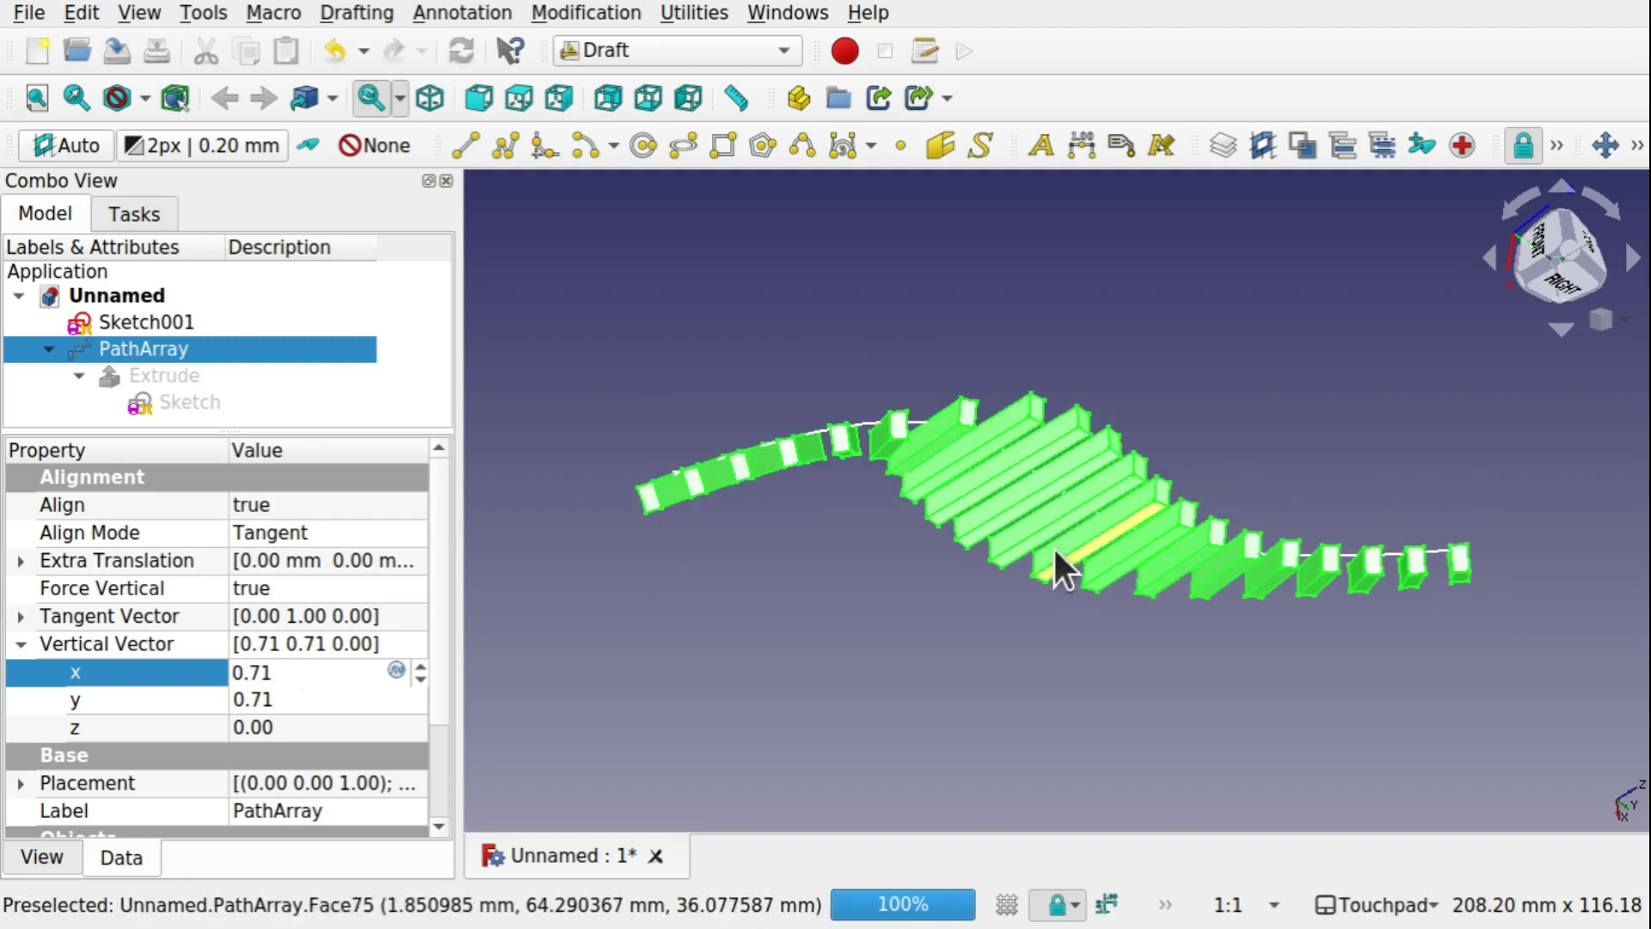
Set the path array's Vertical Vector to x 0, y 0 and z 1
alt+drag(1096, 499, 1032, 662)
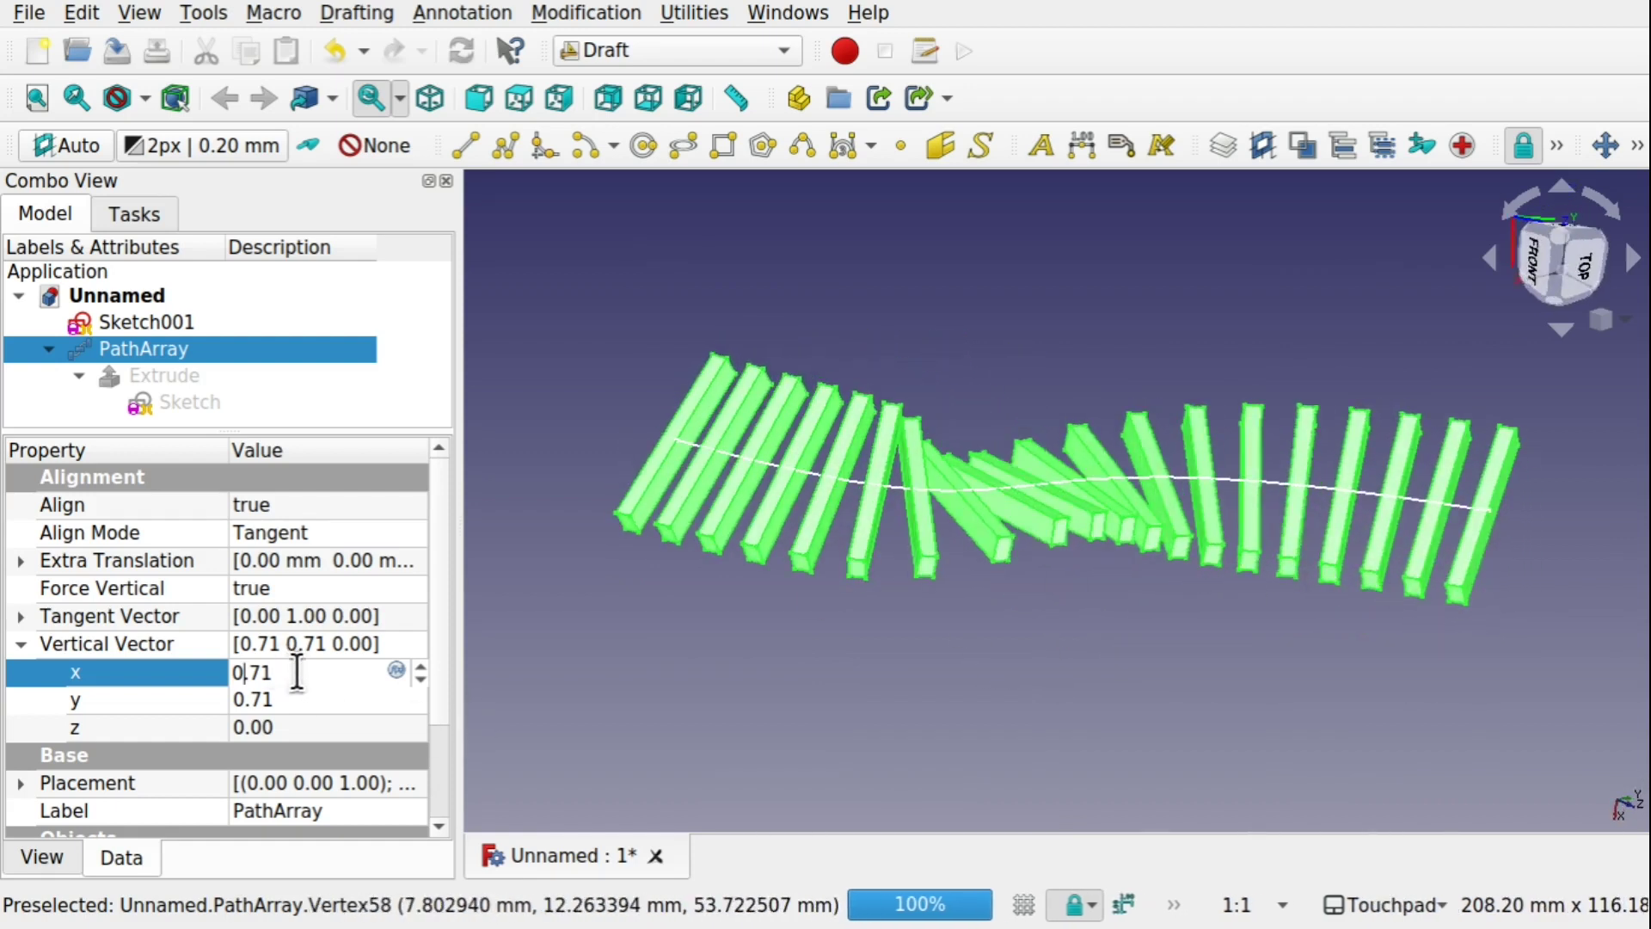
drag(275, 679, 209, 669)
text(0)
click(286, 700)
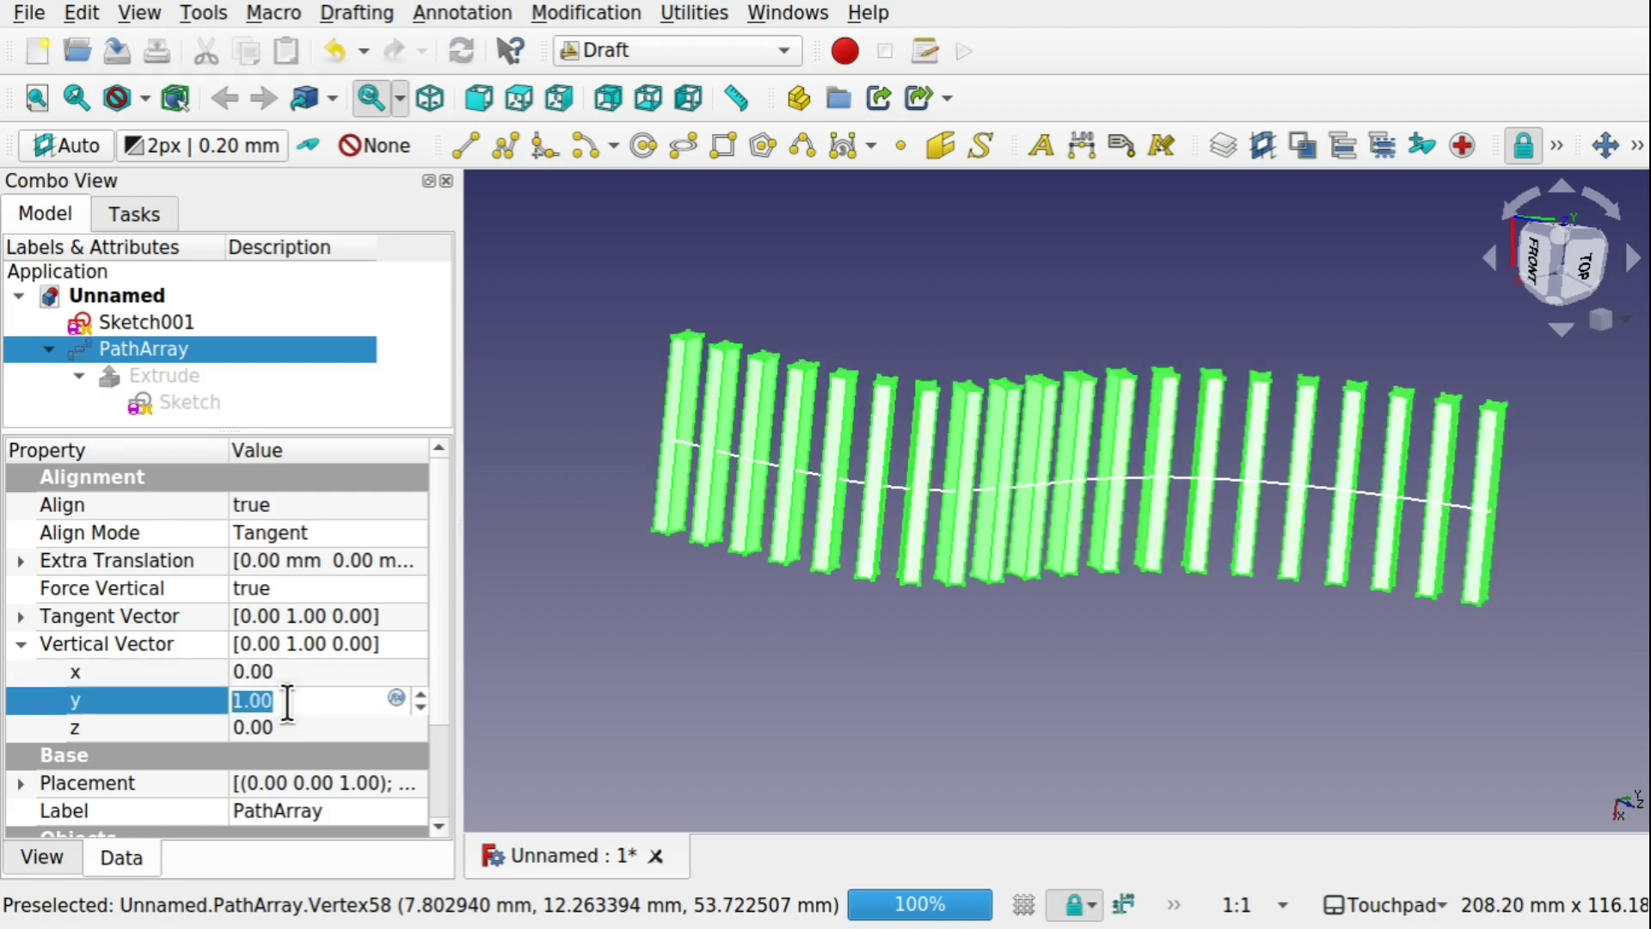
text(0)
click(314, 722)
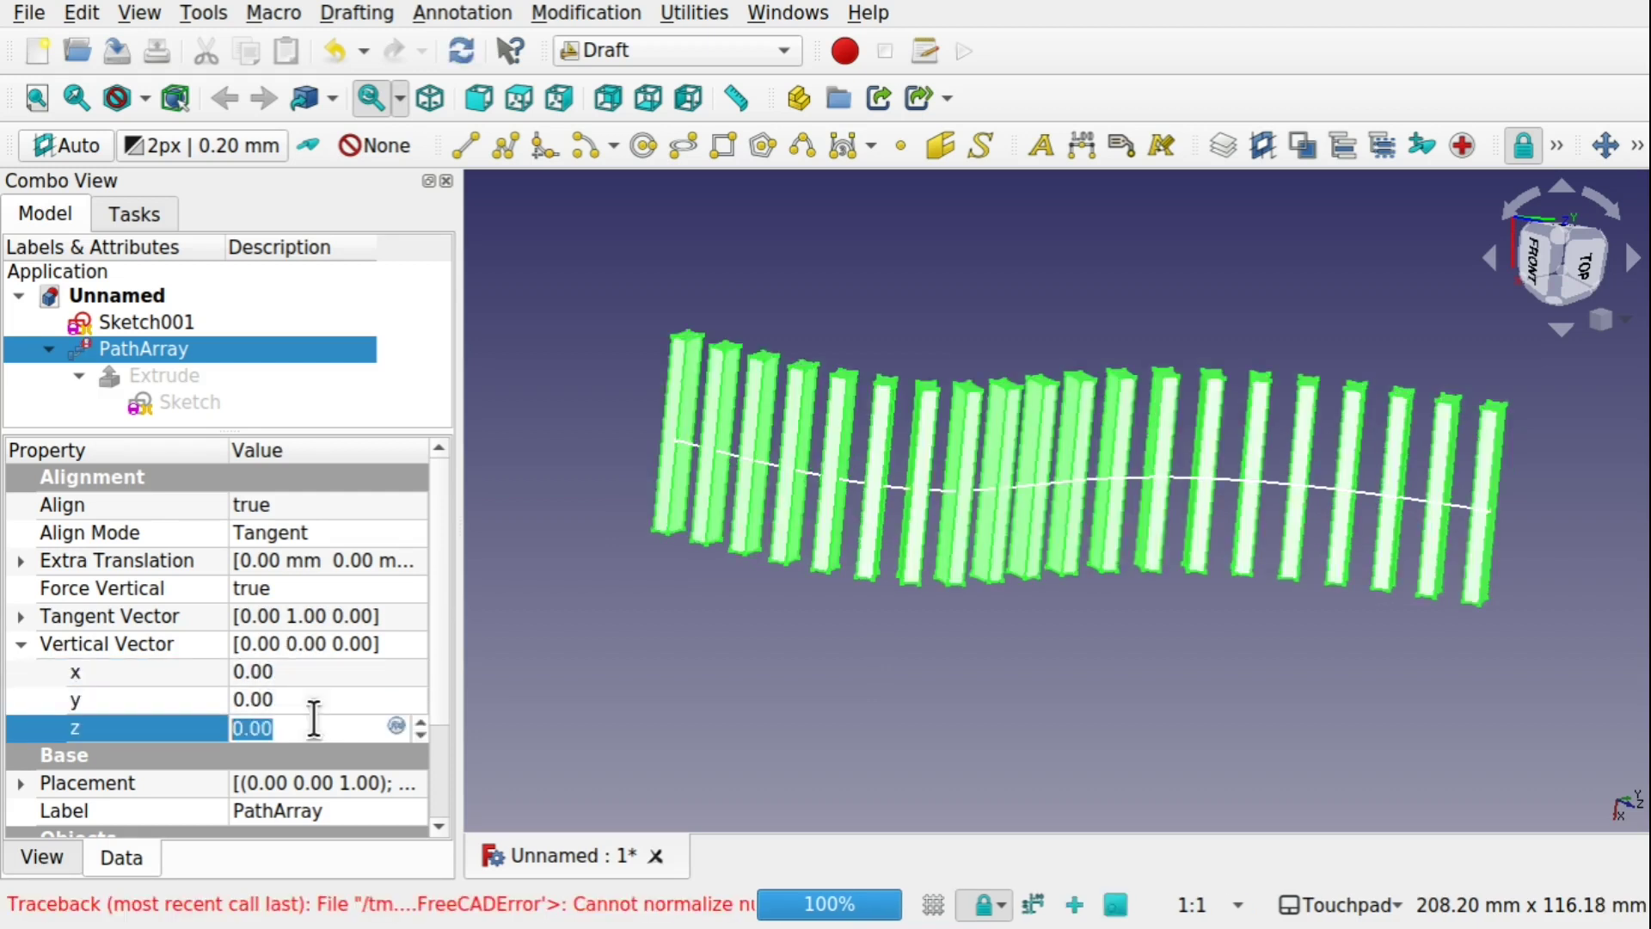
text(1)
click(287, 700)
mouse_move(966, 567)
alt+mouse_down()
mouse_move(998, 724)
mouse_move(1032, 685)
alt+mouse_up()
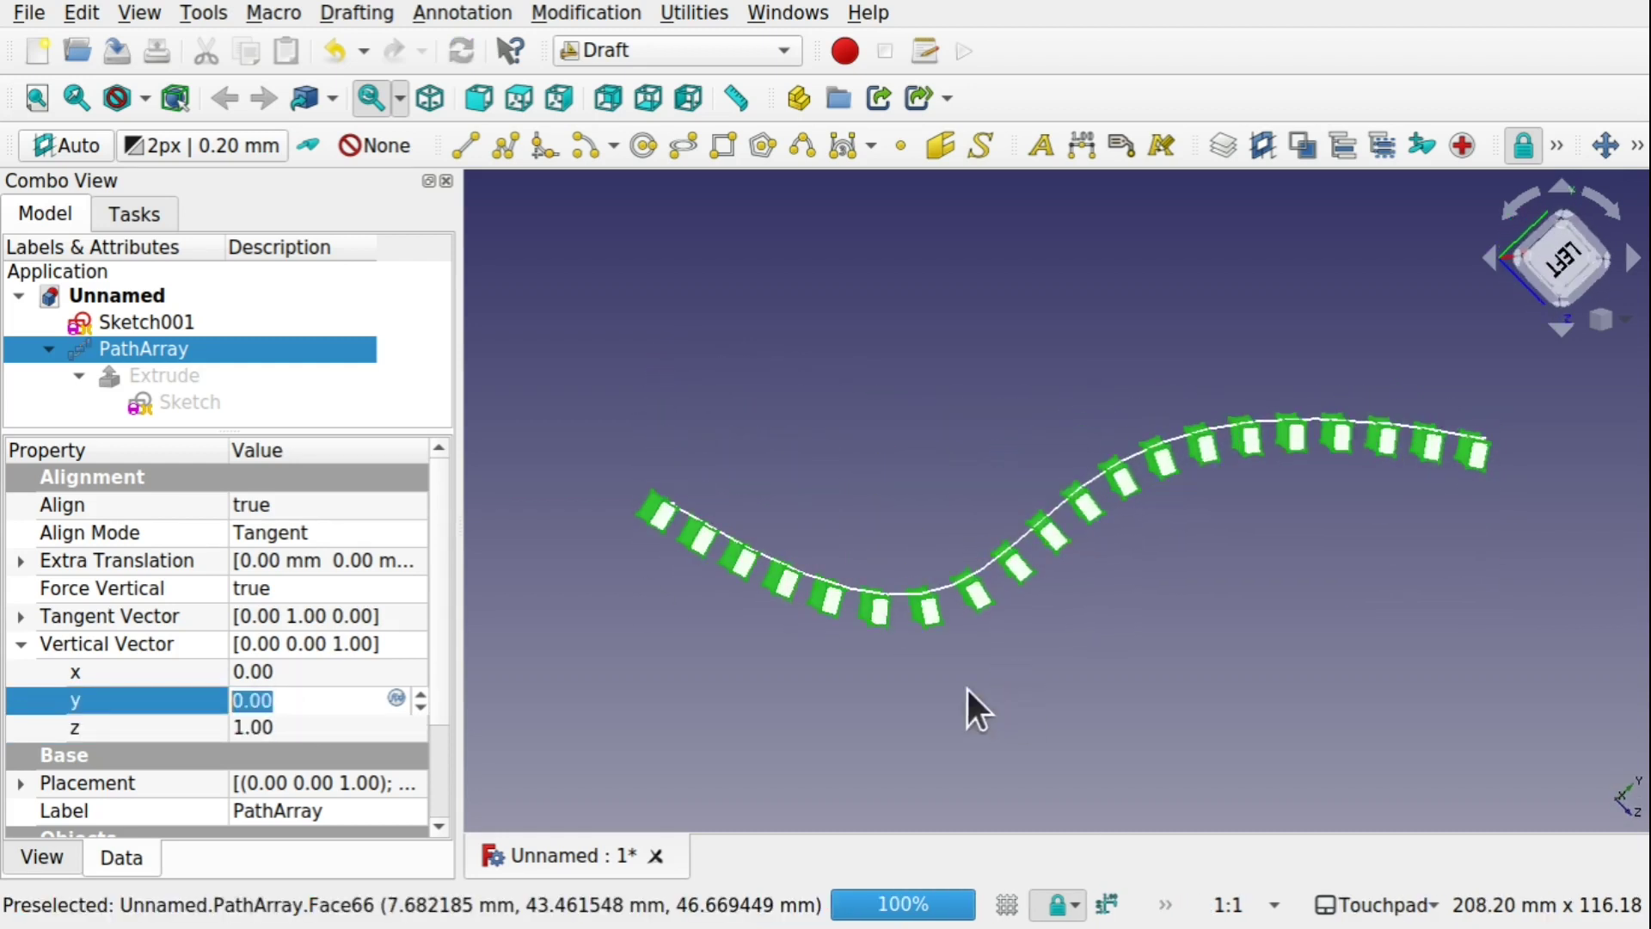
Examine the orientation of the arrayed blocks along the curved path from the side and from below
scroll(953, 601, up, 3)
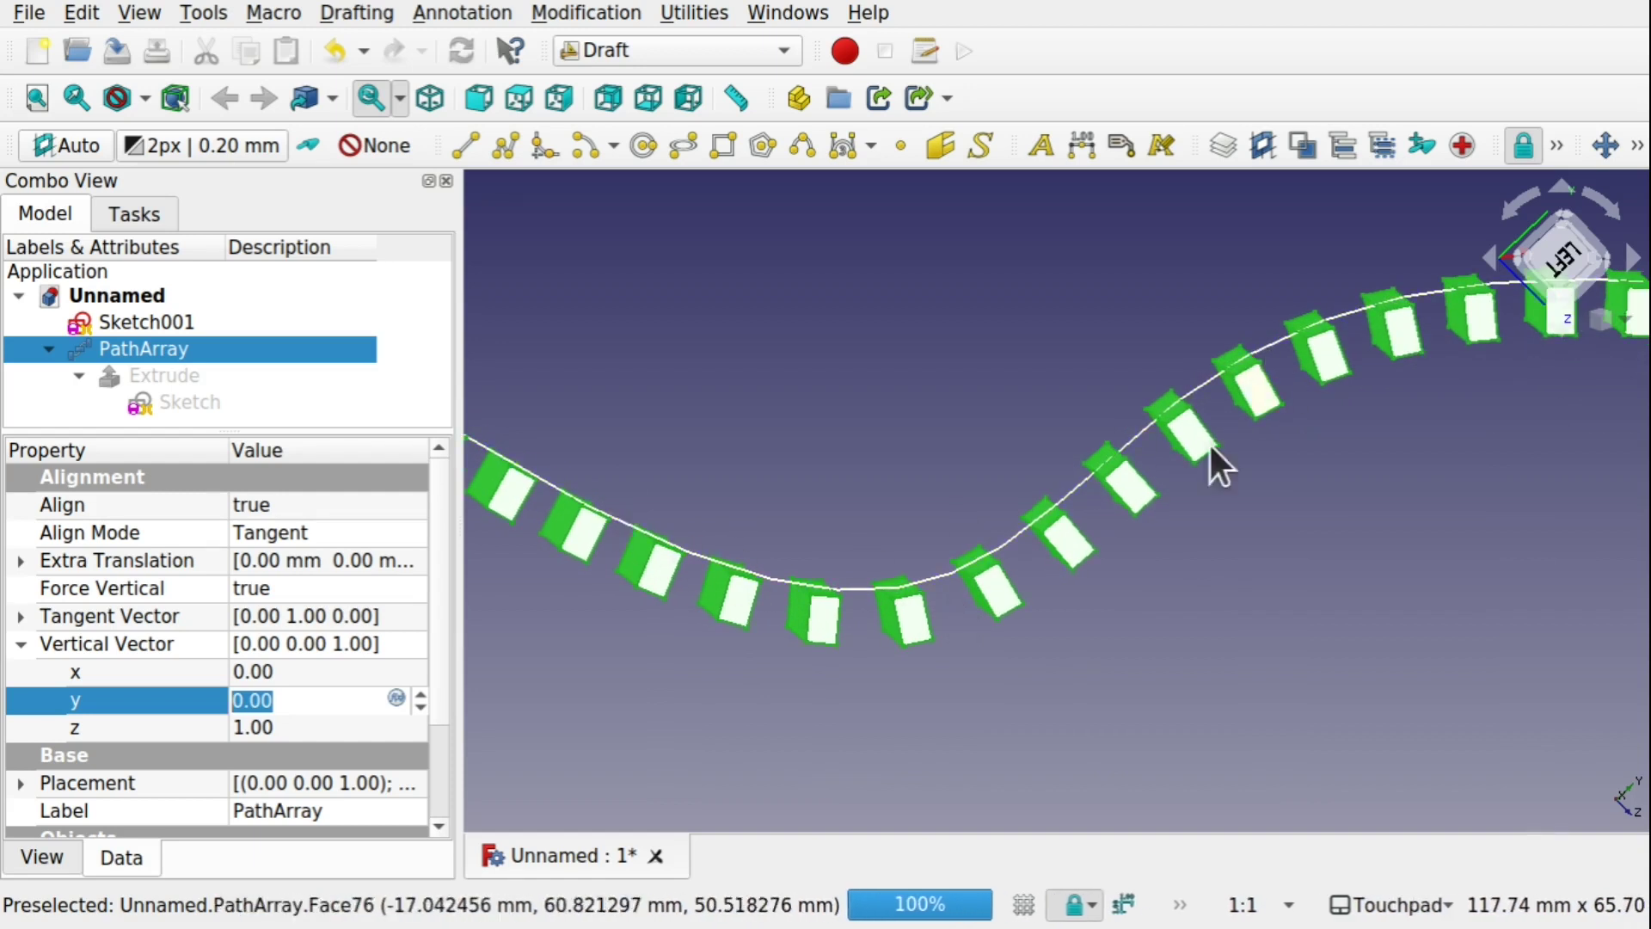
alt+drag(1141, 496, 1179, 578)
scroll(1032, 634, down, 5)
scroll(1024, 612, up, 2)
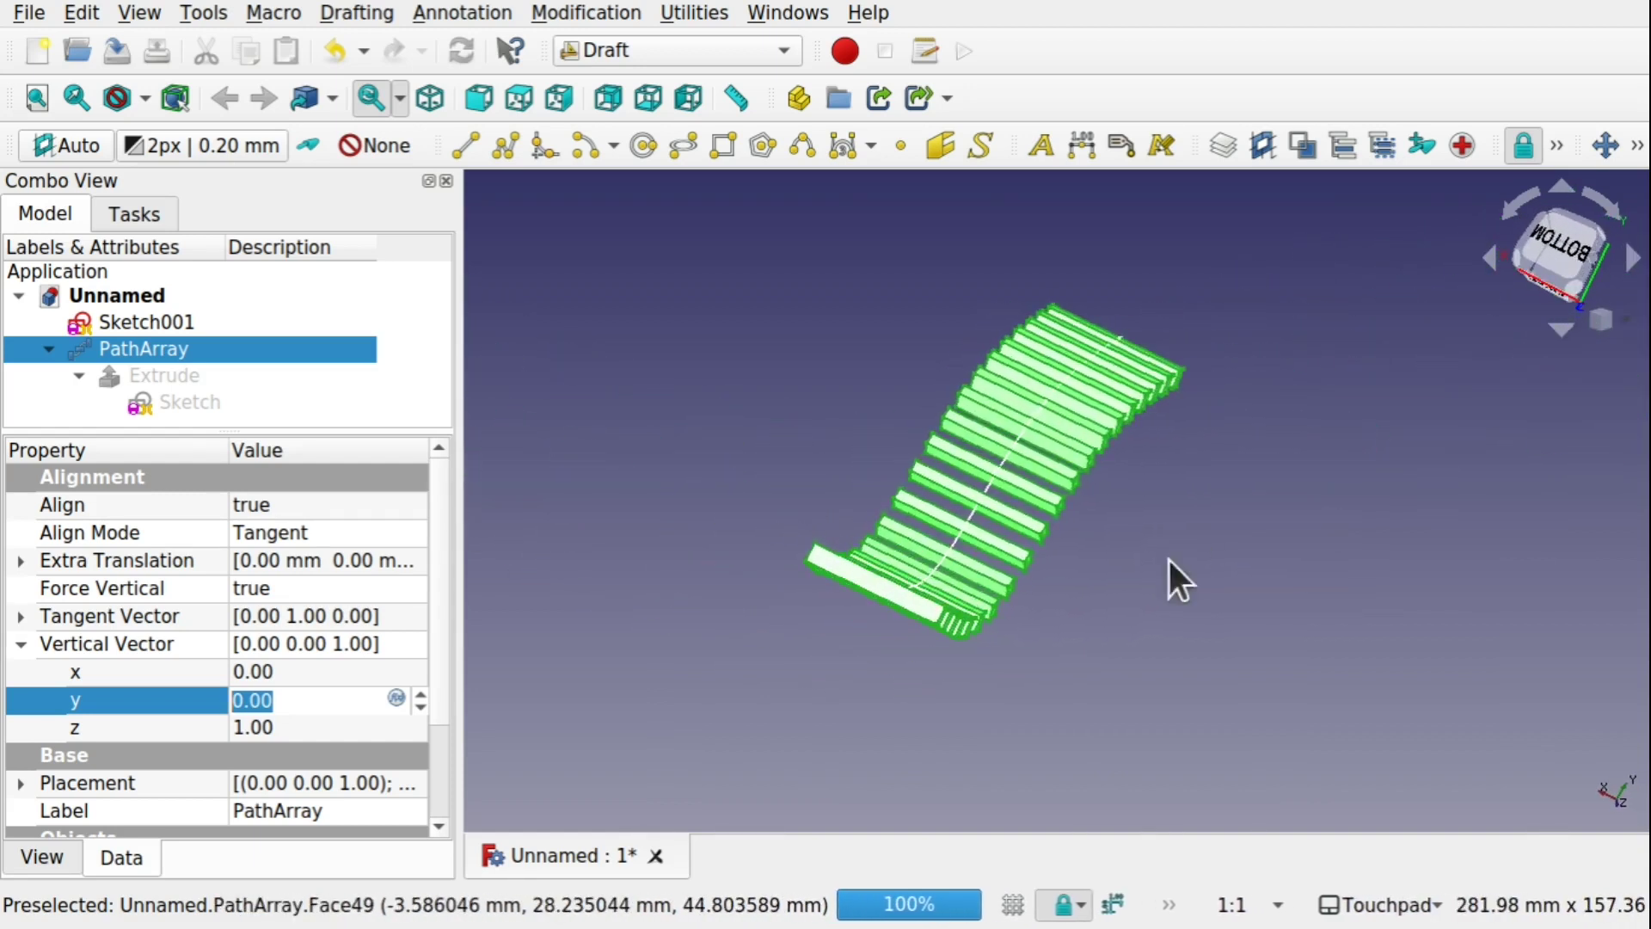
alt+drag(1010, 582, 977, 424)
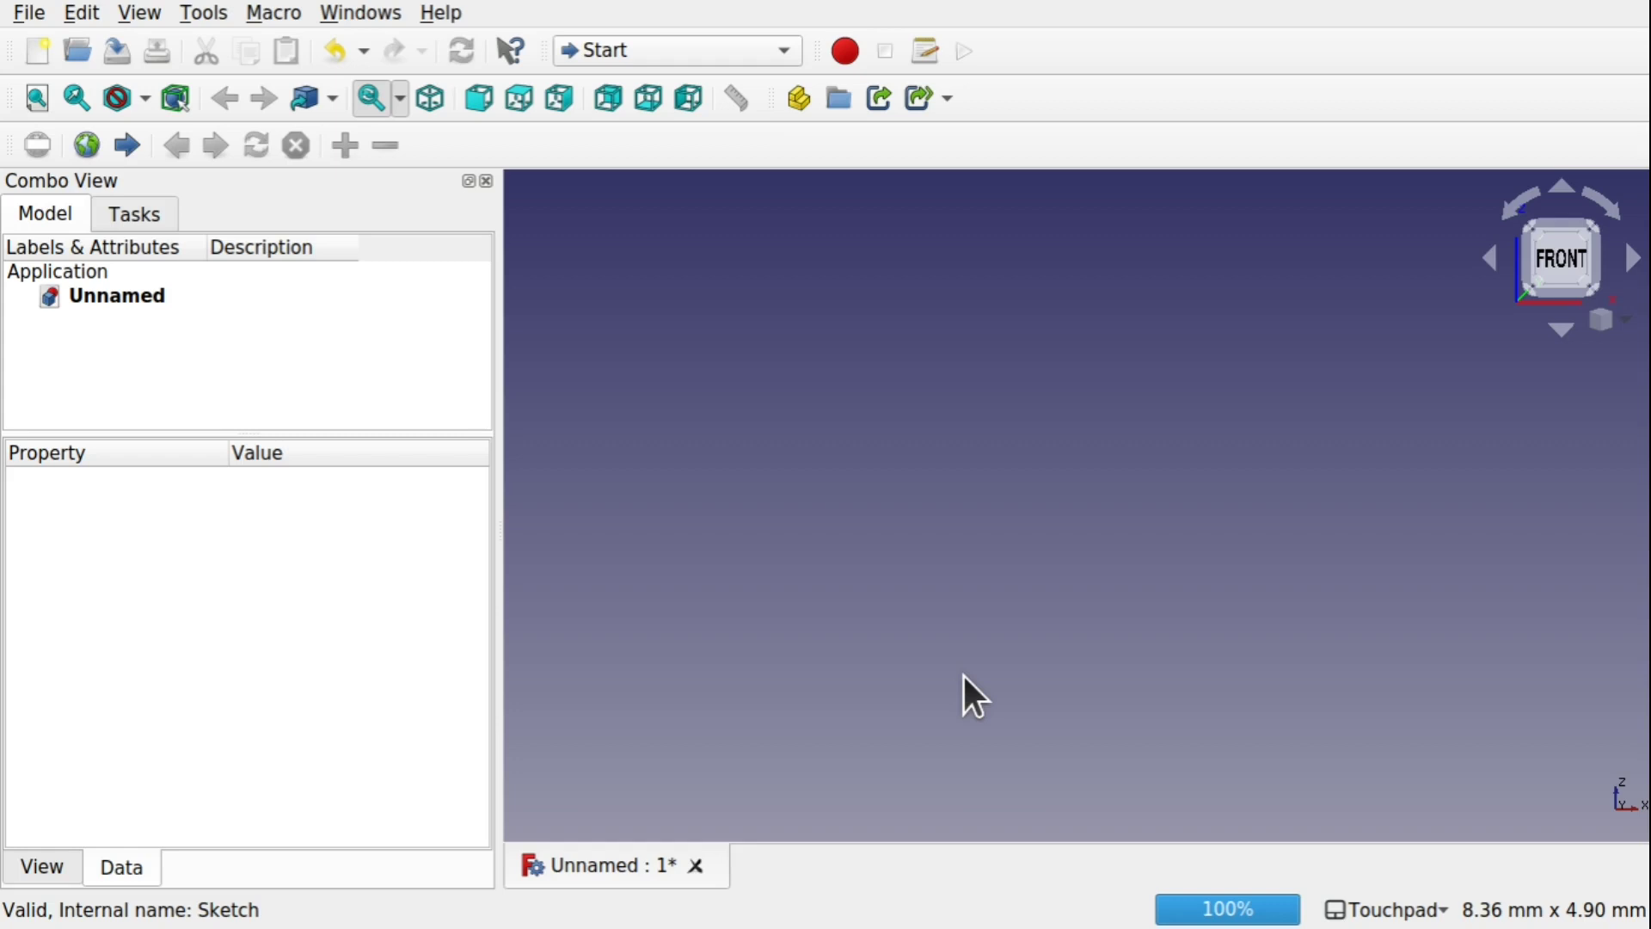
Switch to the Sketcher workbench and create a new sketch on the XZ-Plane
click(700, 50)
click(700, 750)
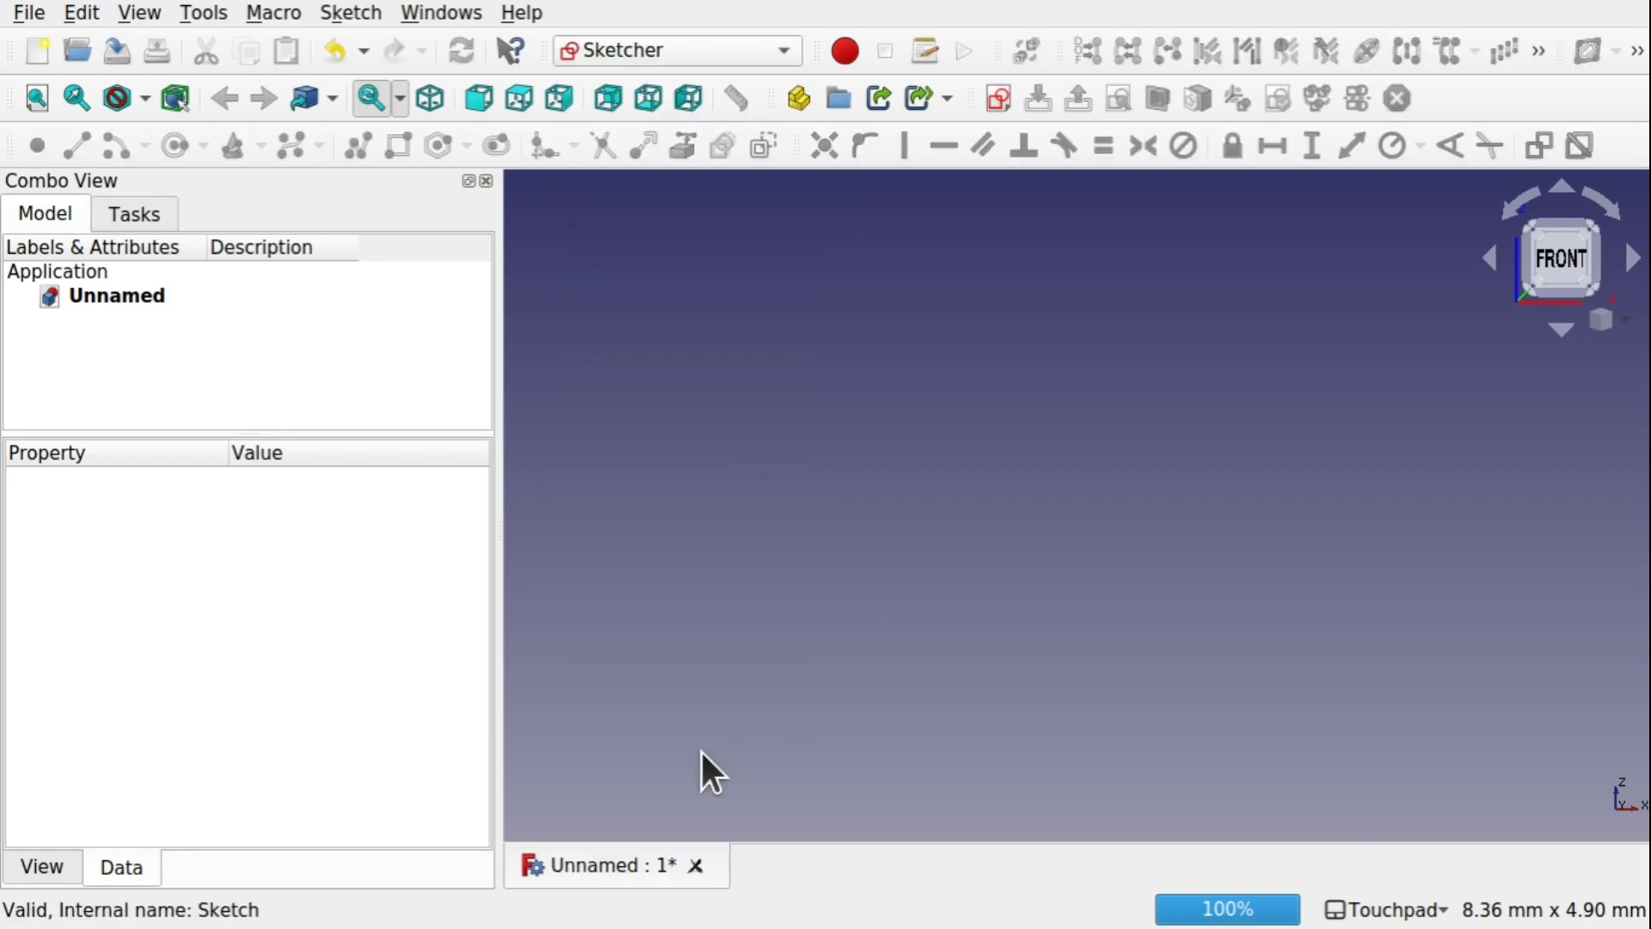
click(998, 100)
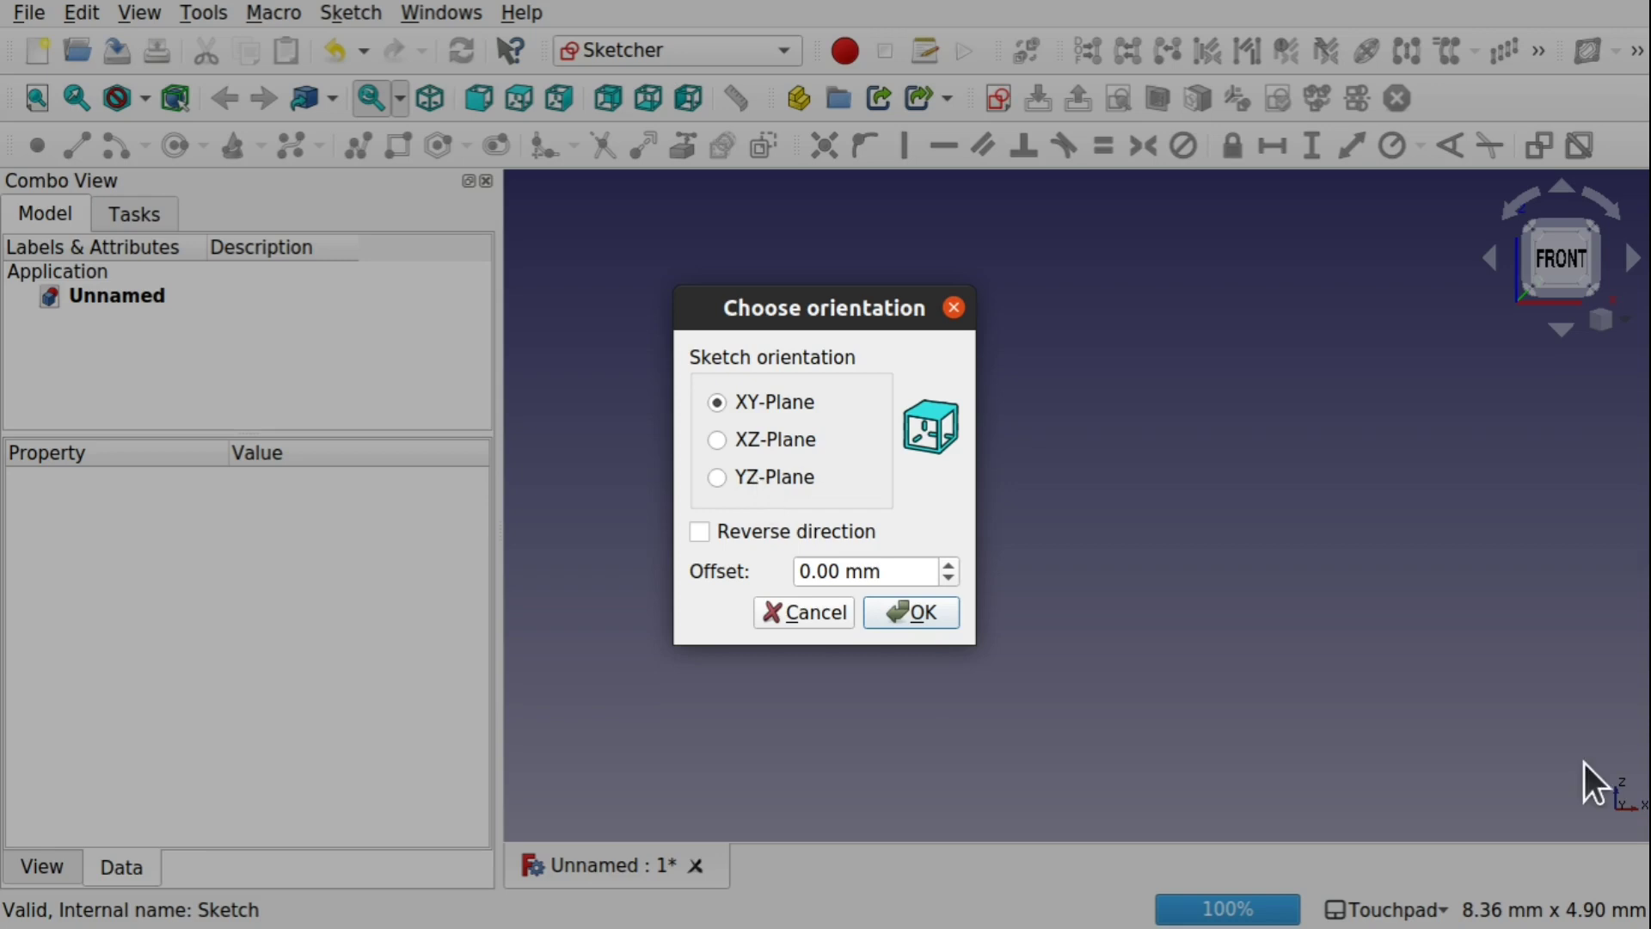
click(717, 437)
click(903, 613)
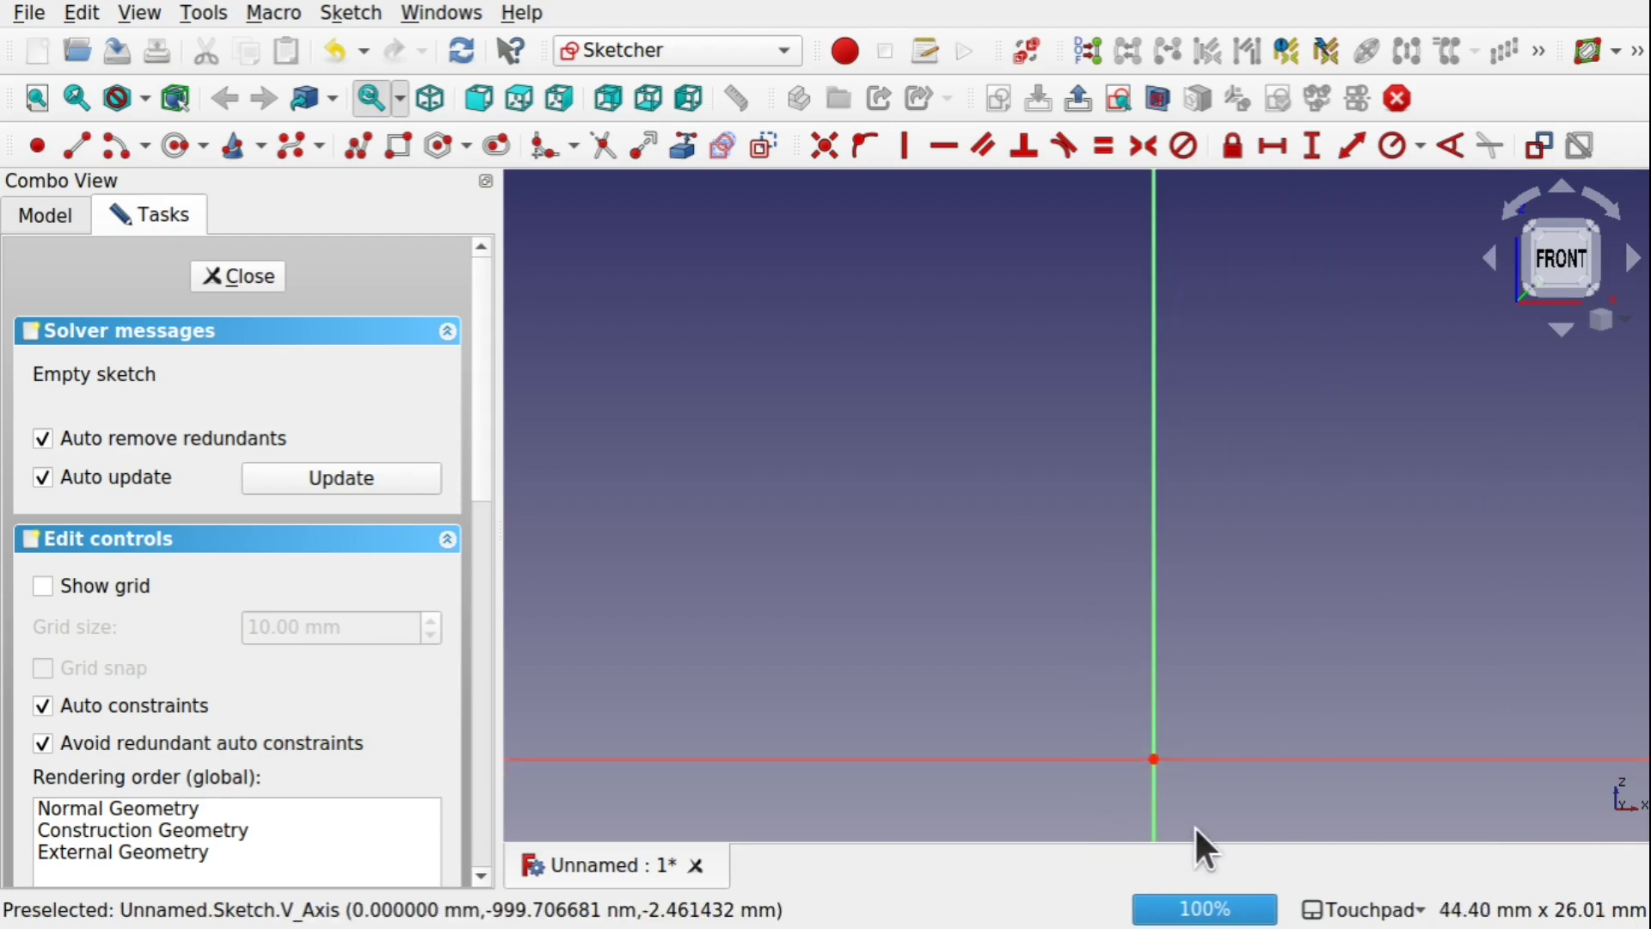
Draw a rectangle about 4.4 mm wide and 0.3 mm high across the vertical axis with its lower edge on the horizontal axis
scroll(1194, 847, up, 5)
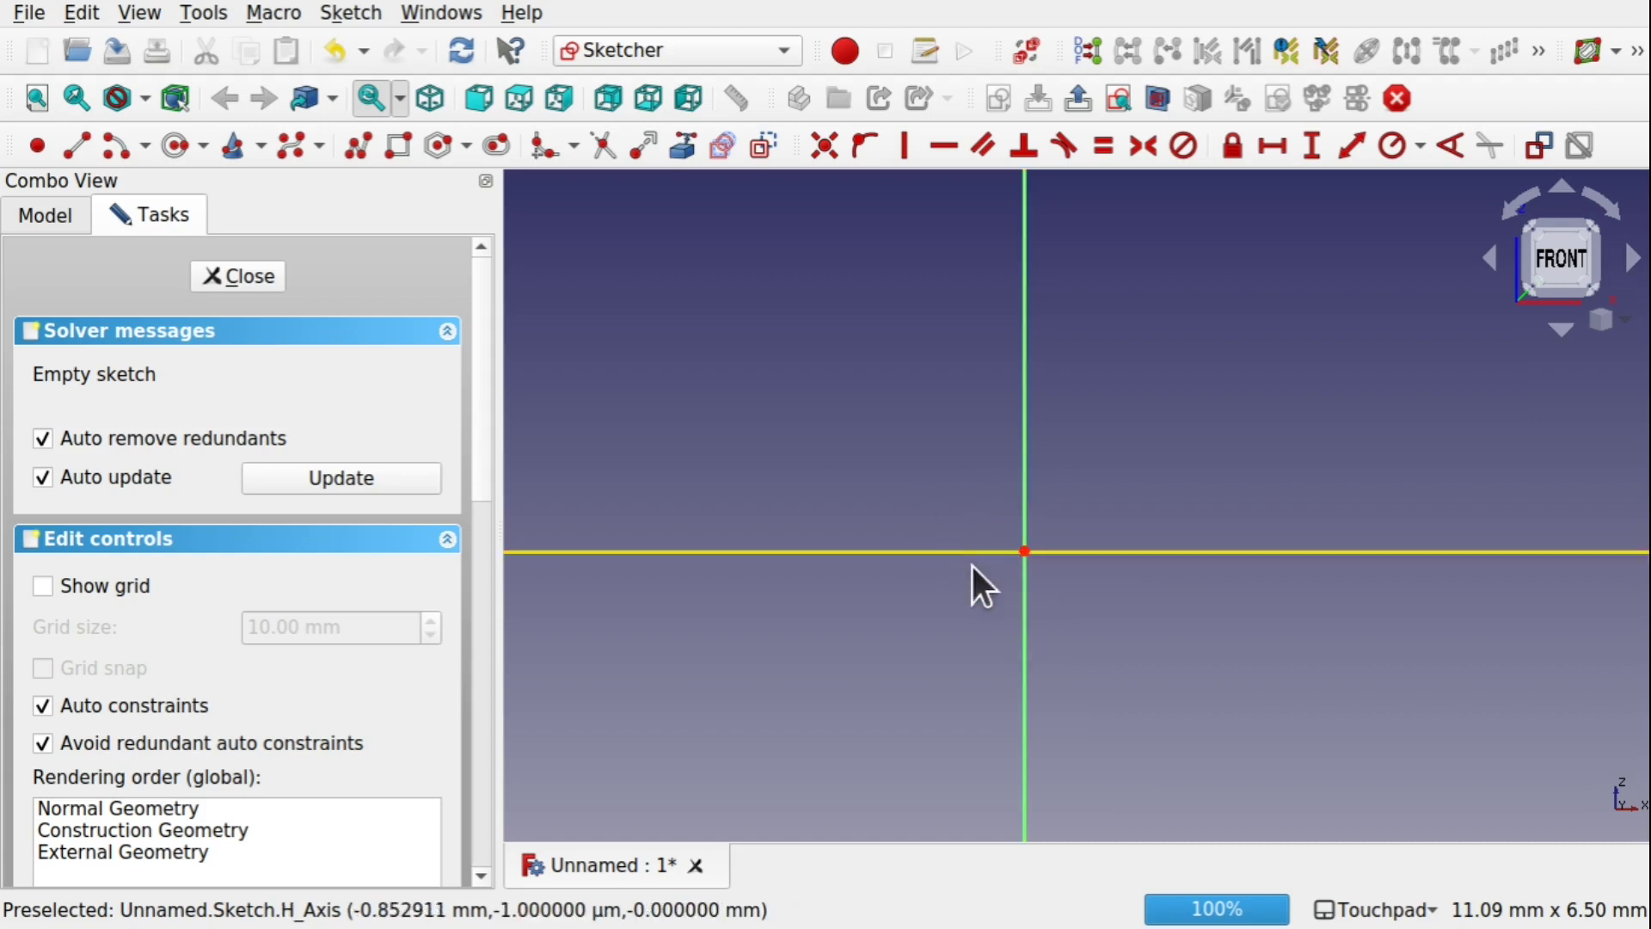
click(399, 148)
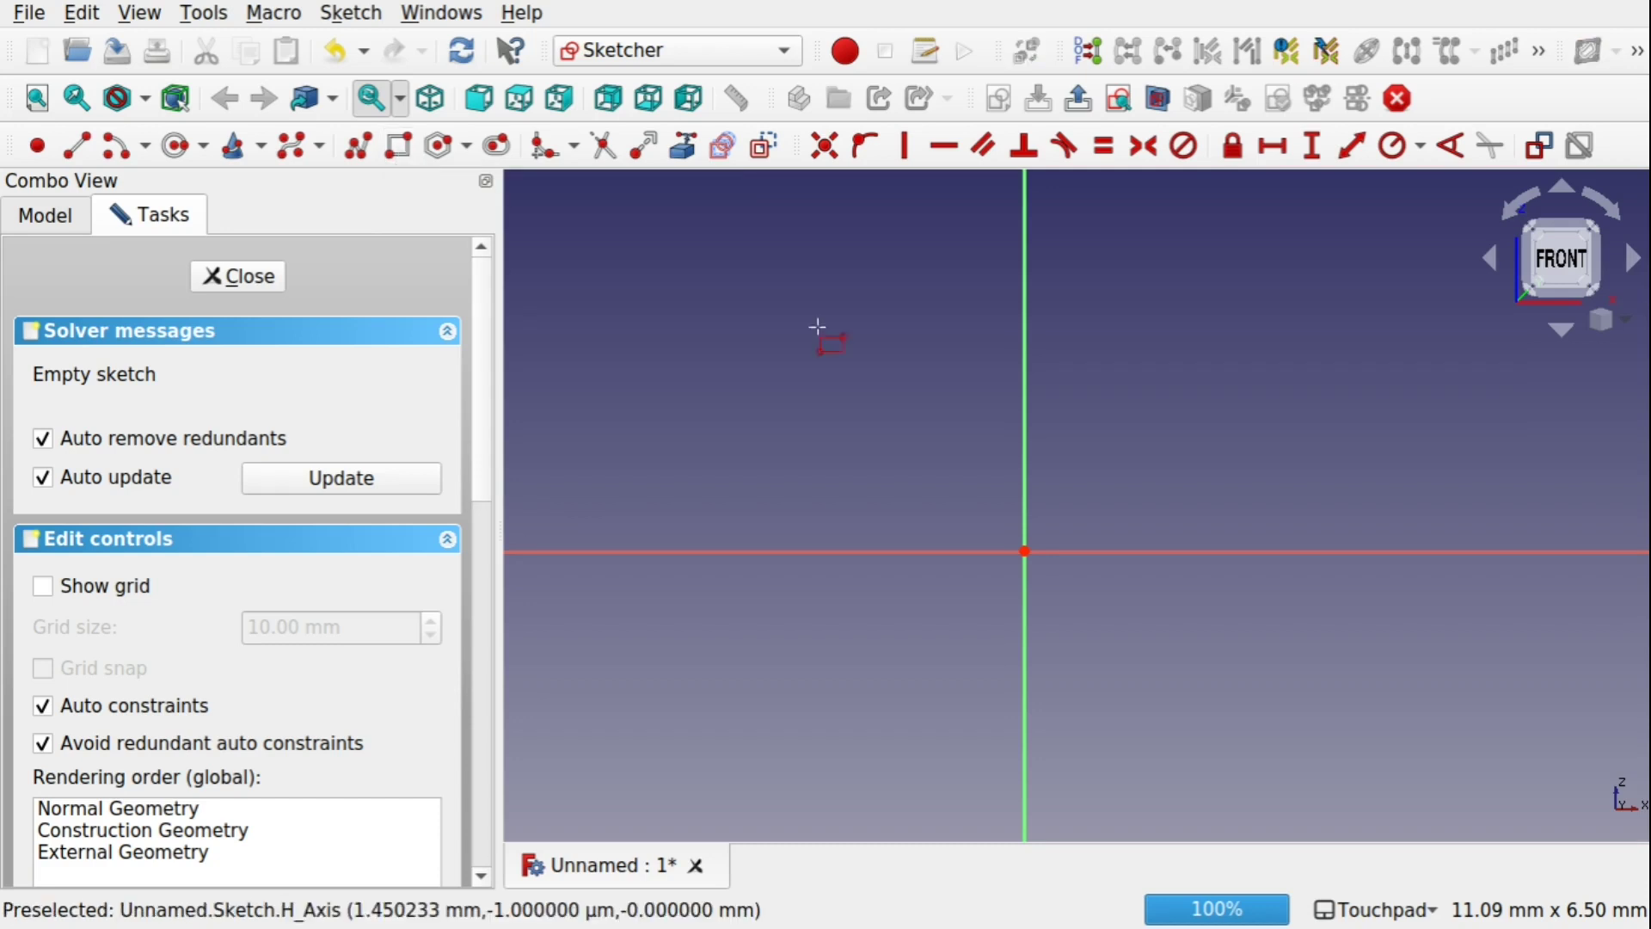
click(799, 517)
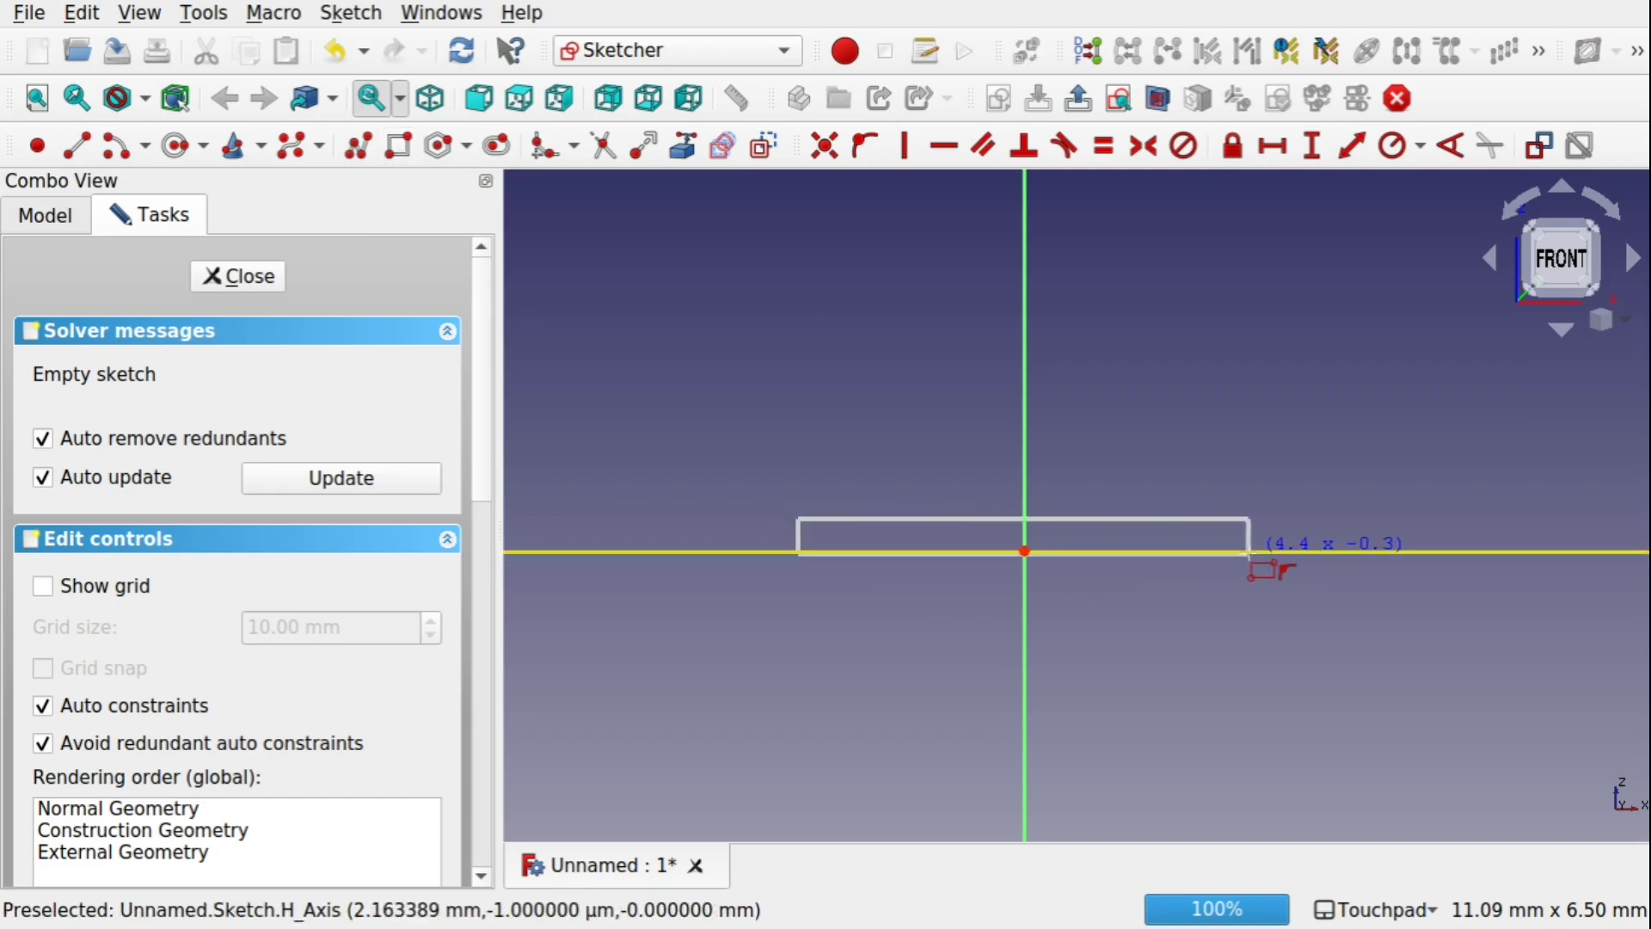
click(1249, 555)
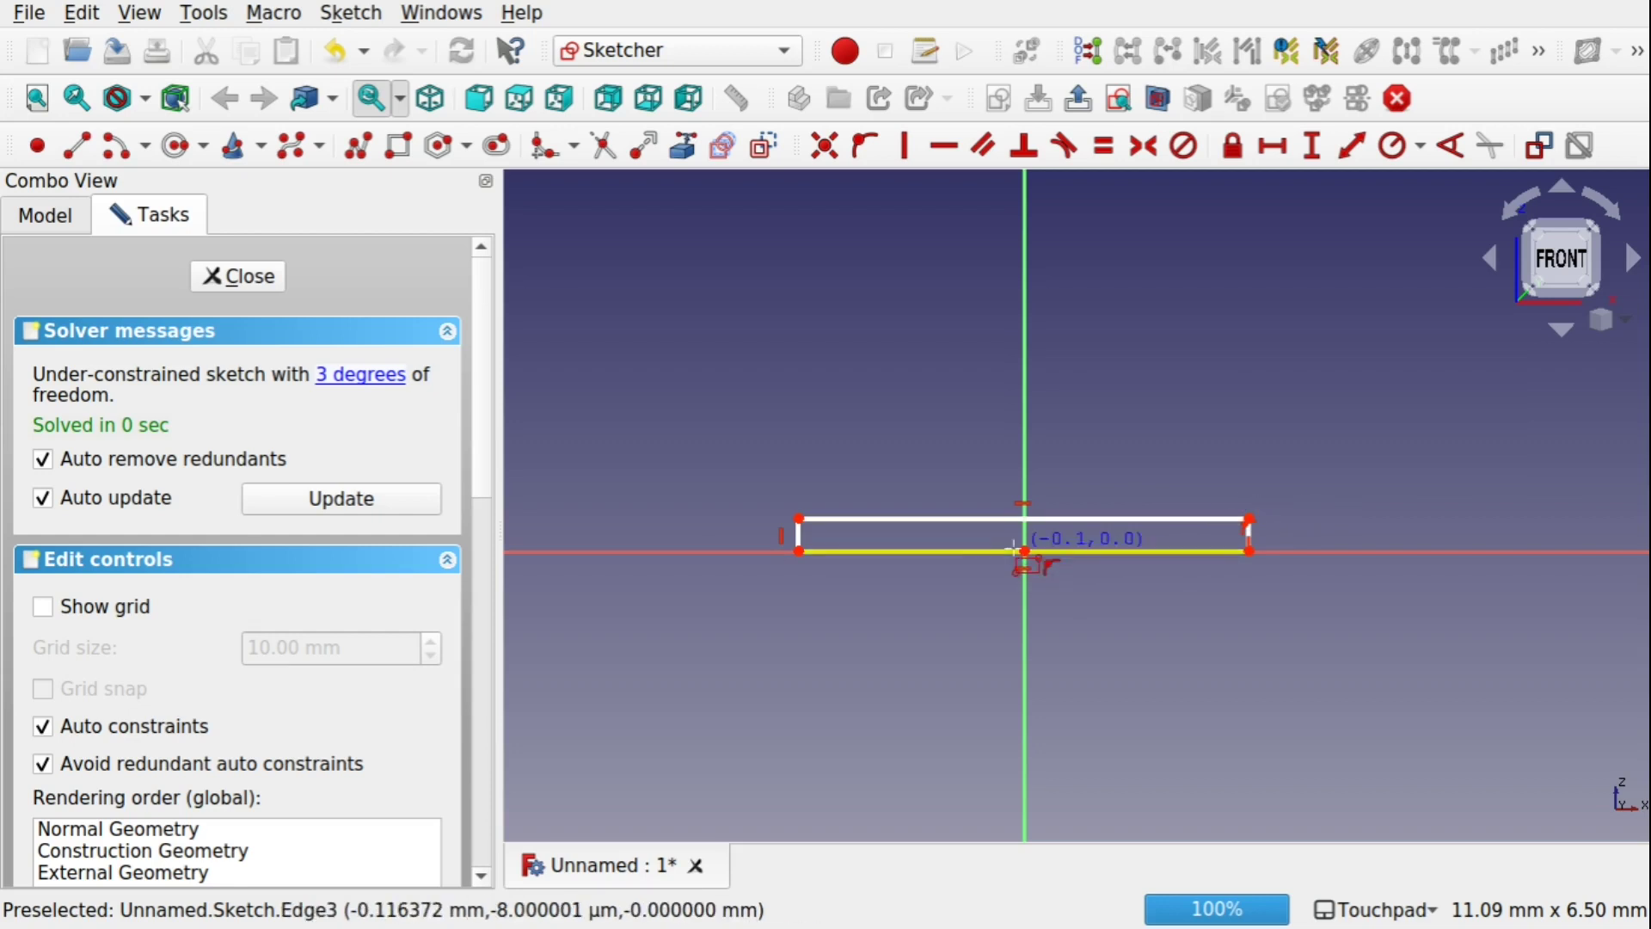
Draw a small rectangle about 0.6 by 0.2 mm across the large rectangle's upper edge at the vertical axis
click(400, 144)
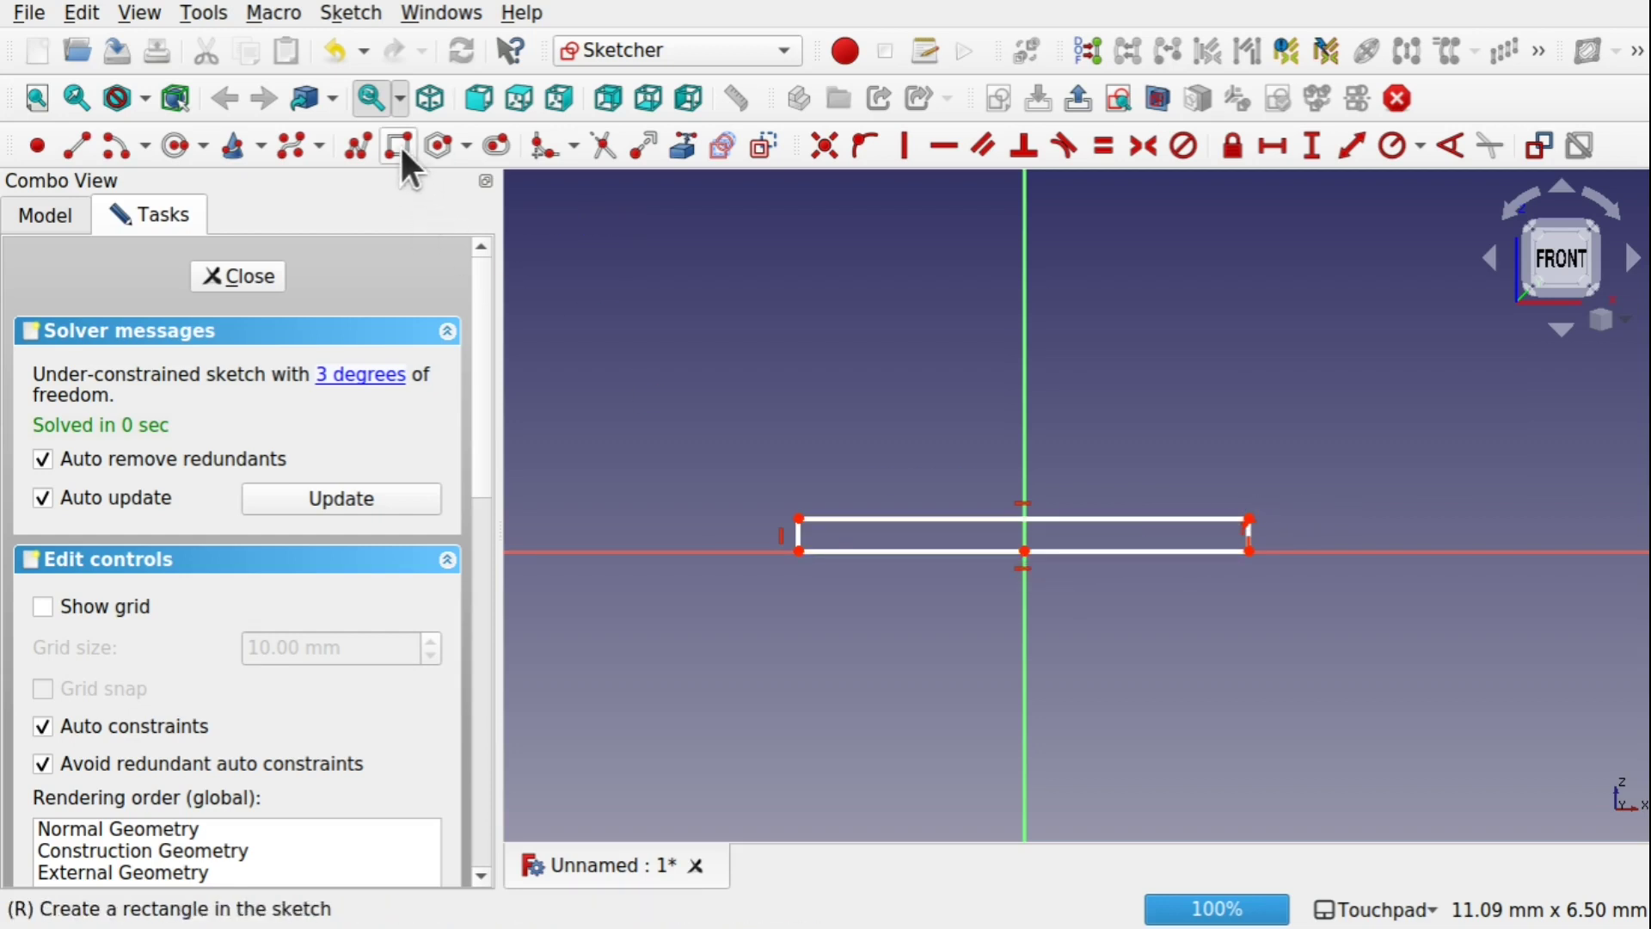
click(997, 510)
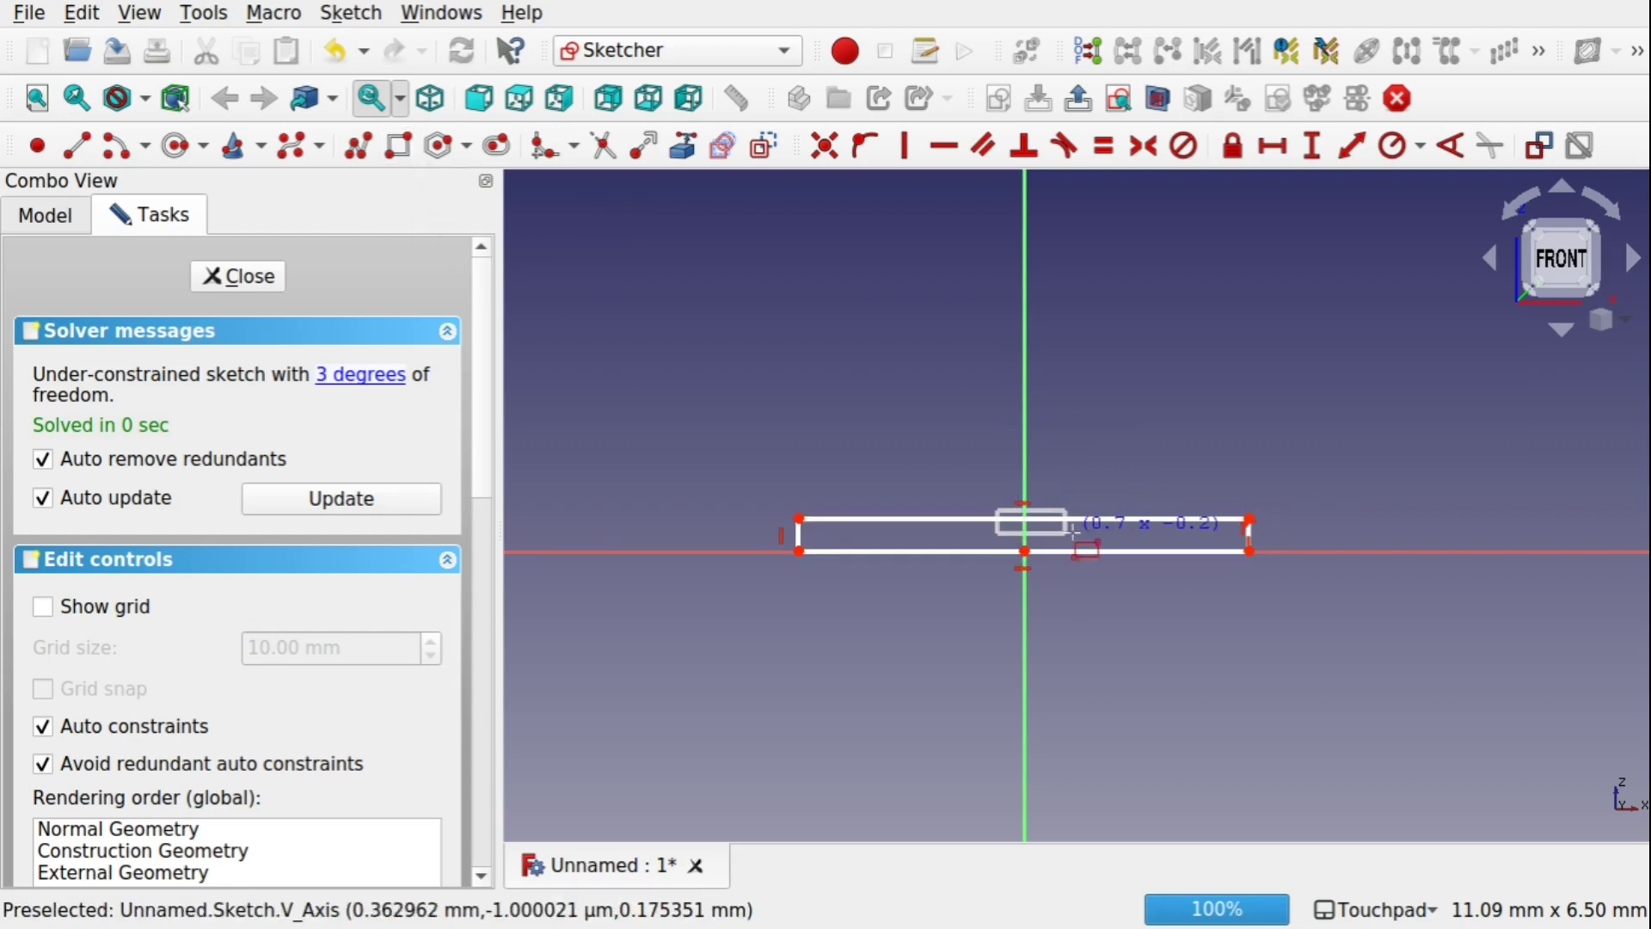
click(1057, 531)
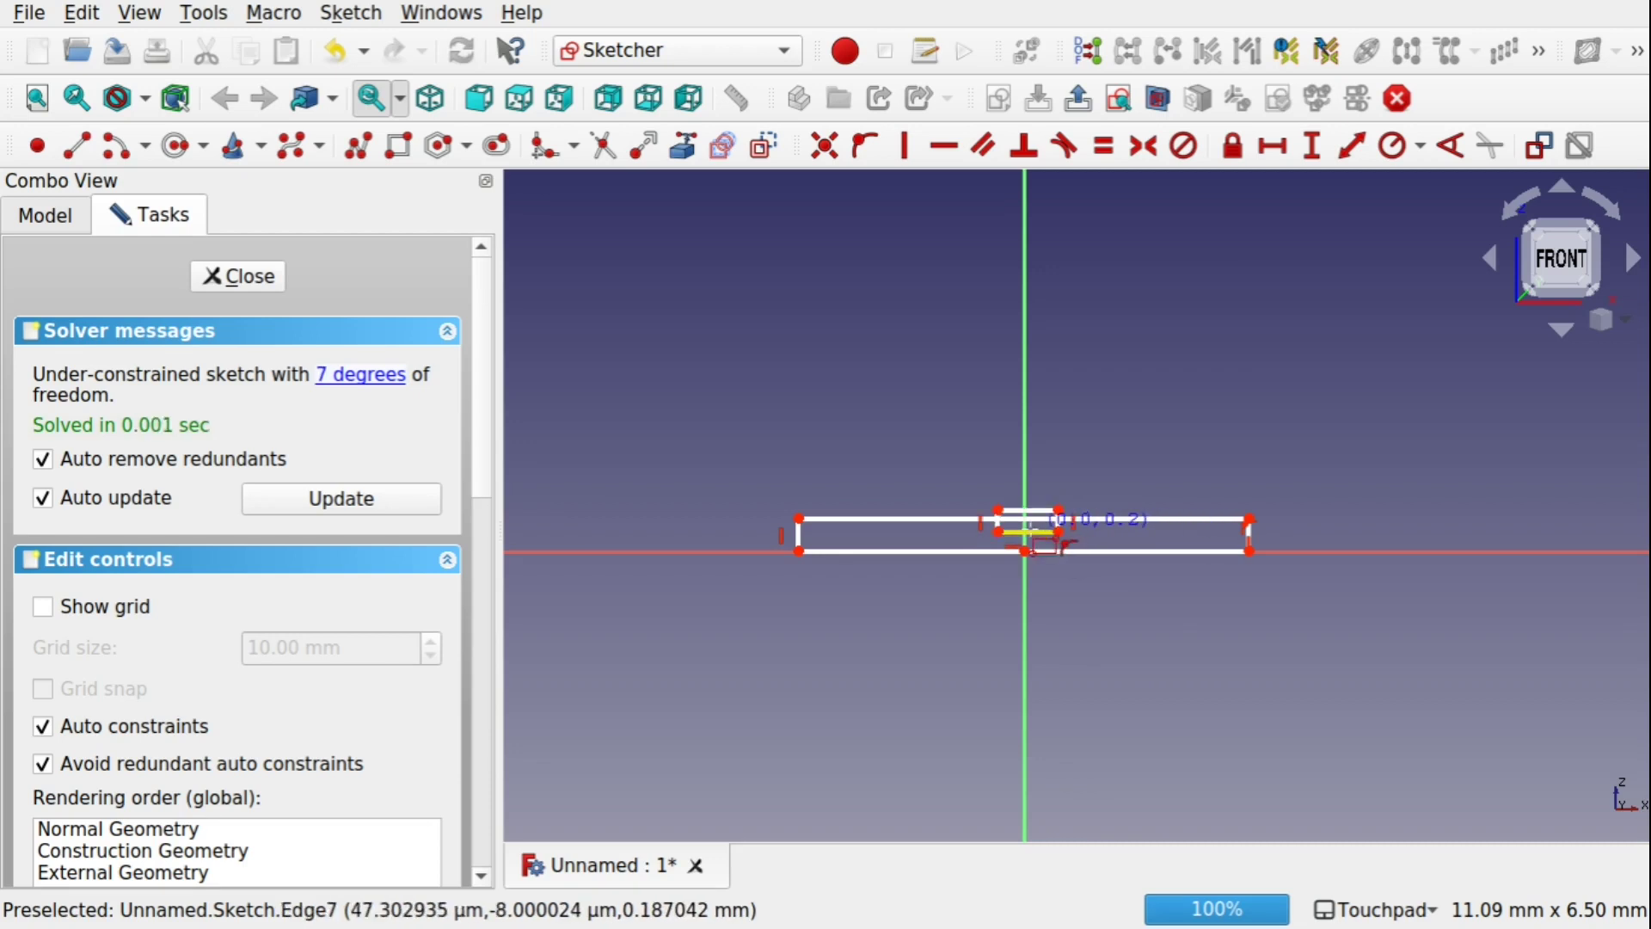
Trim the overlapping edges and delete the small rectangle's top edge to form a notch in the profile's upper edge
scroll(1028, 529, up, 5)
click(605, 146)
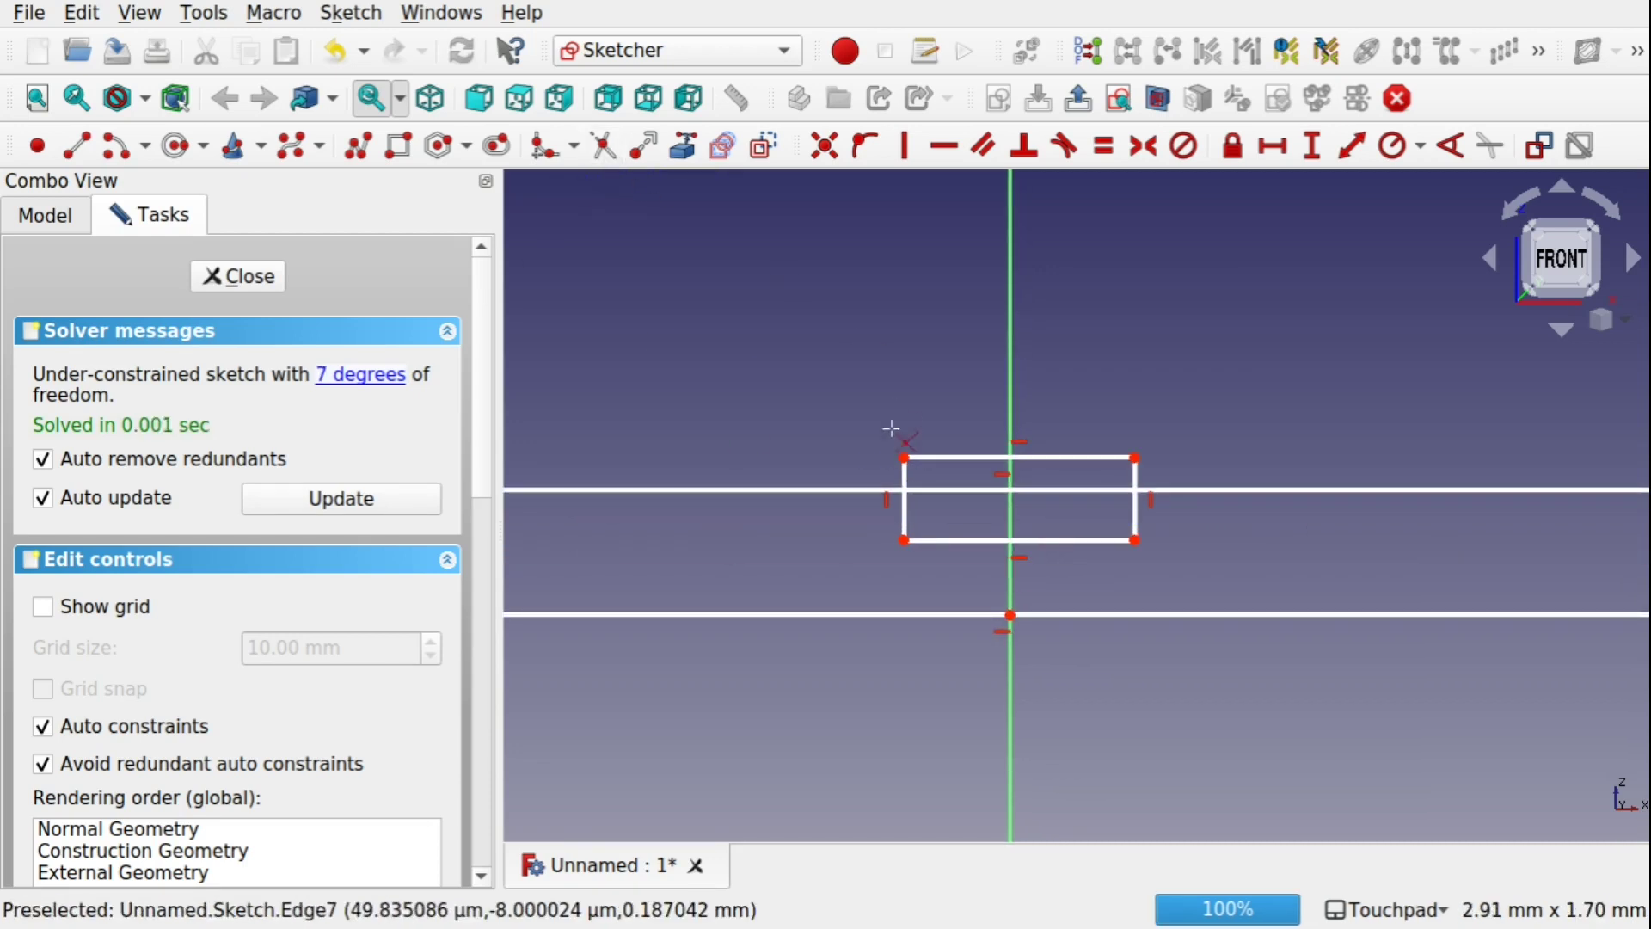
click(970, 459)
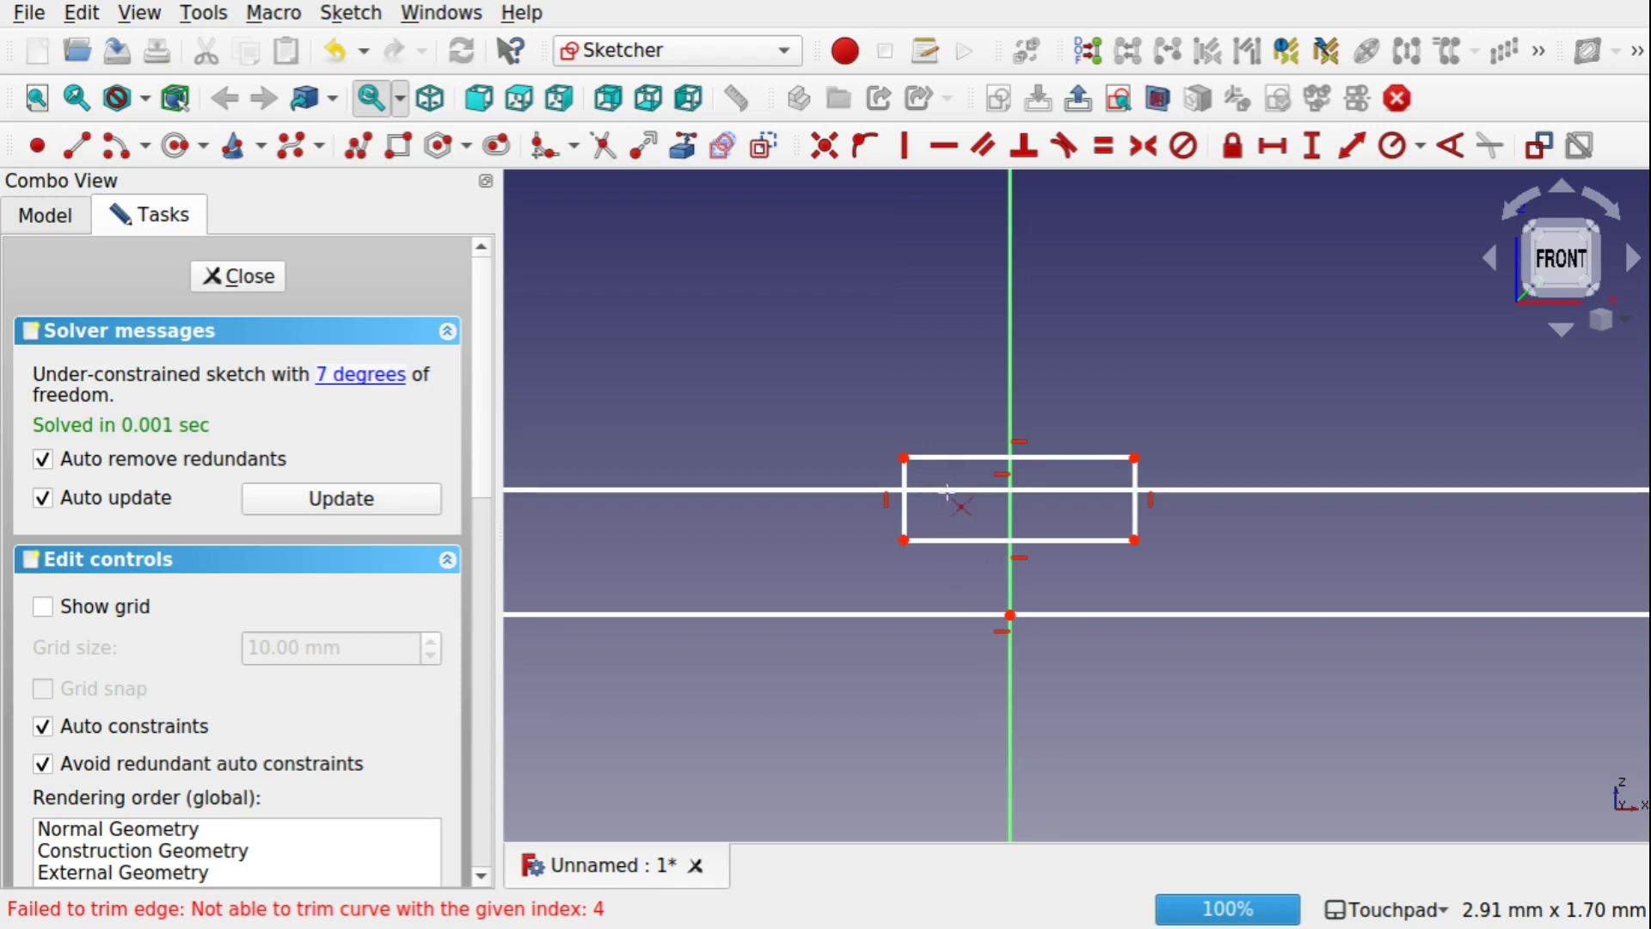
click(947, 490)
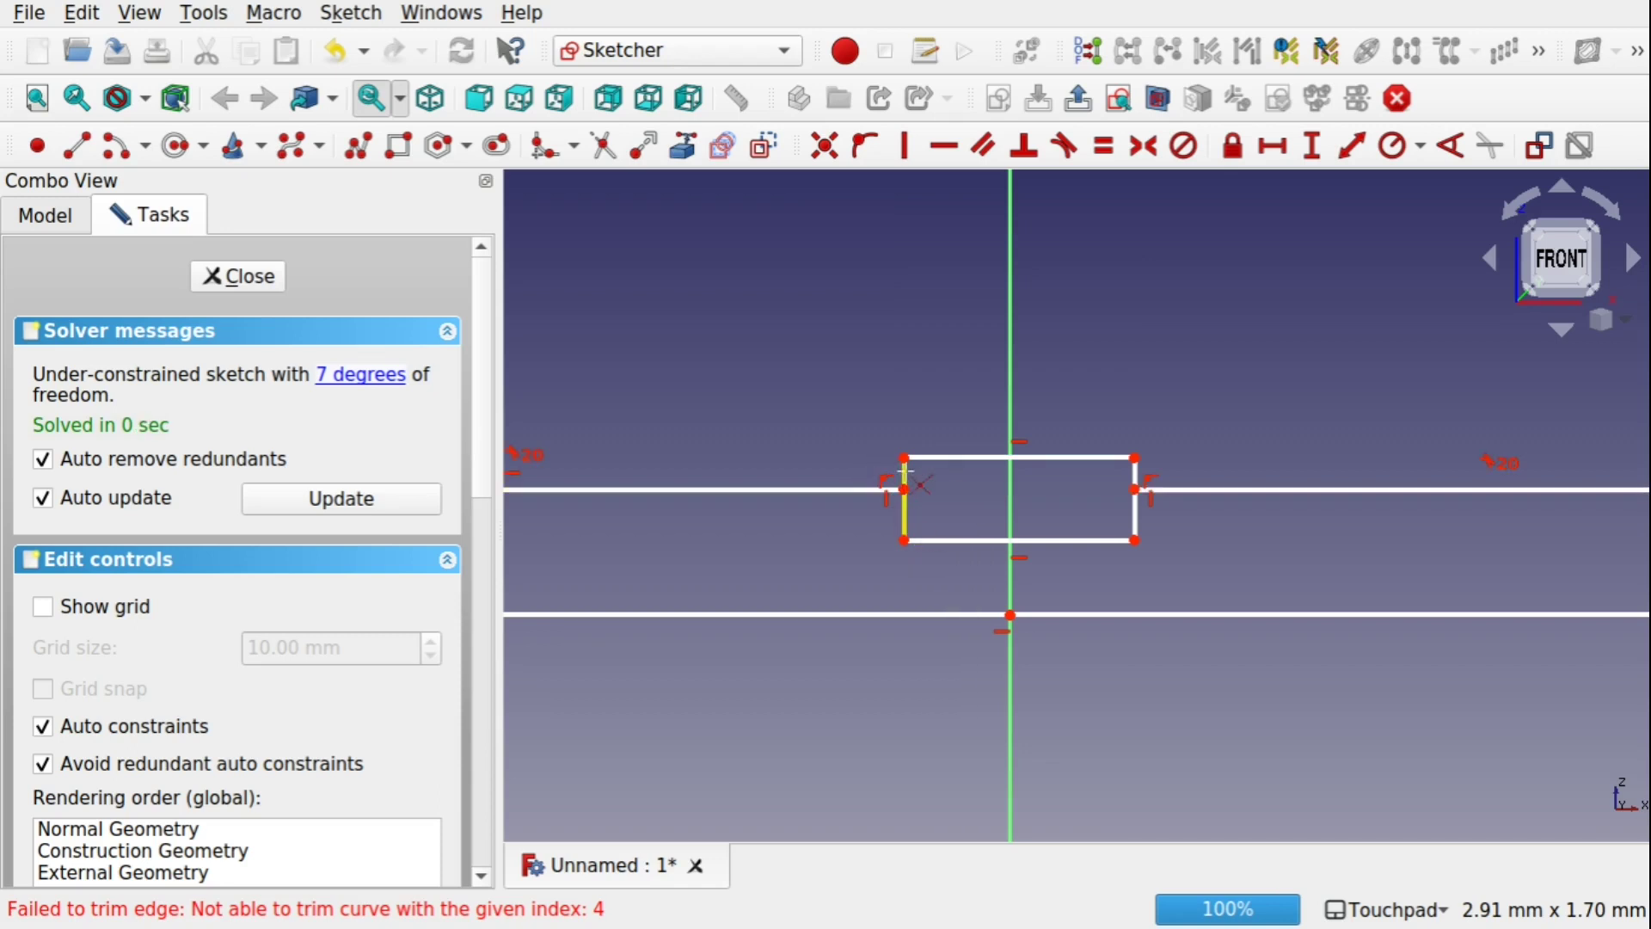
click(906, 475)
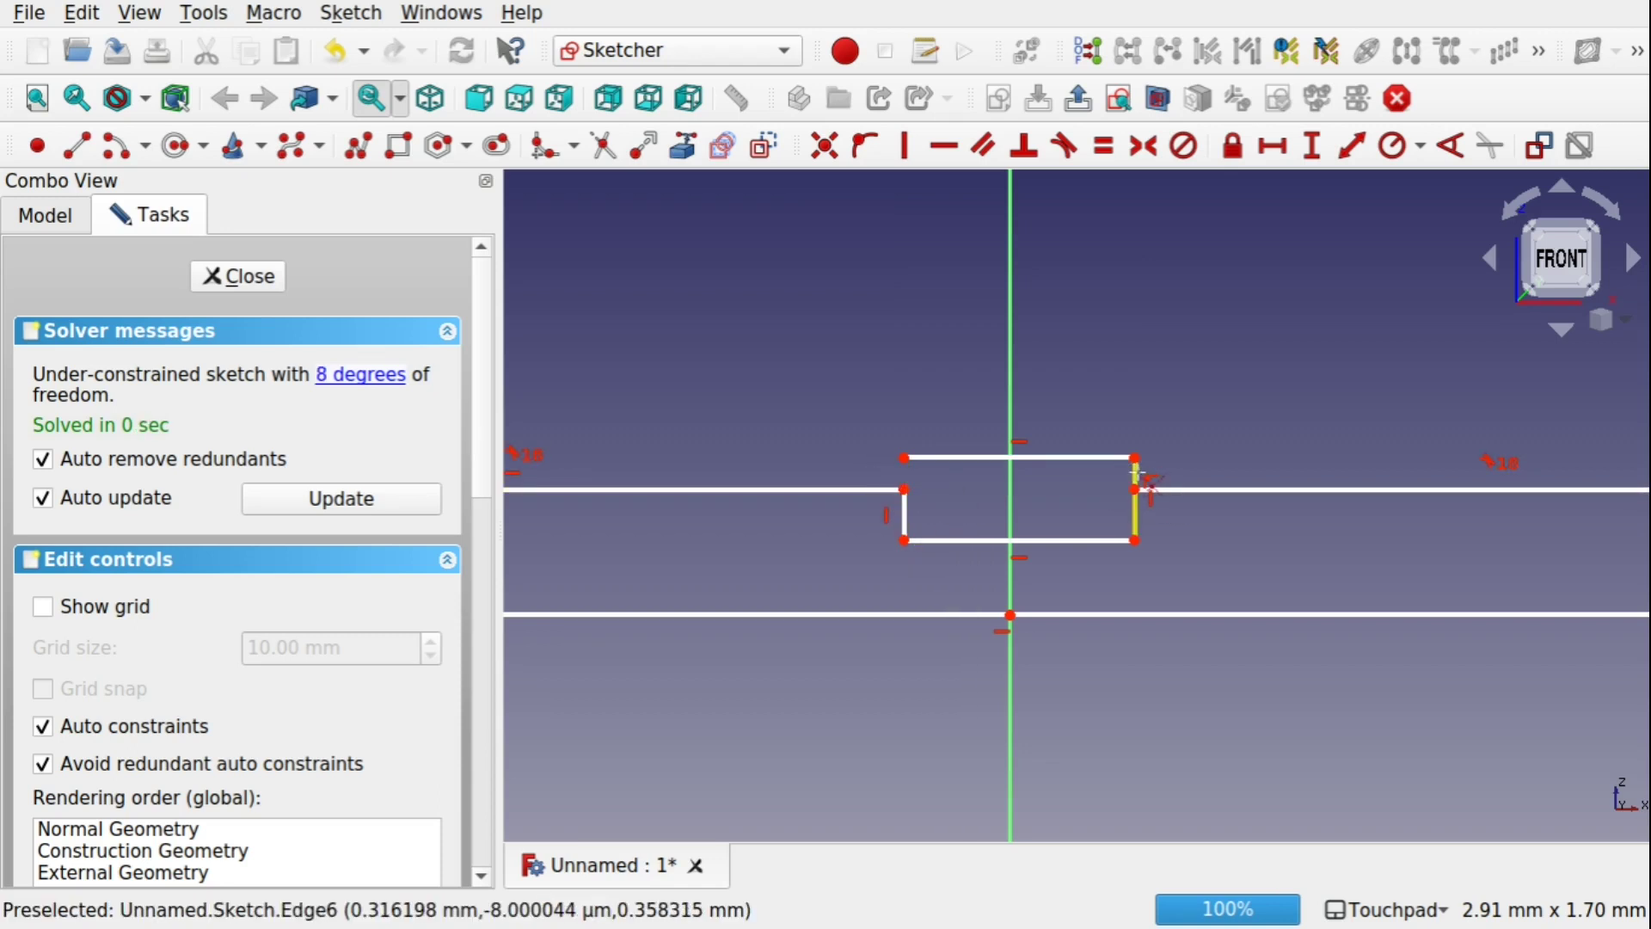
click(1137, 474)
click(1071, 457)
key(Delete)
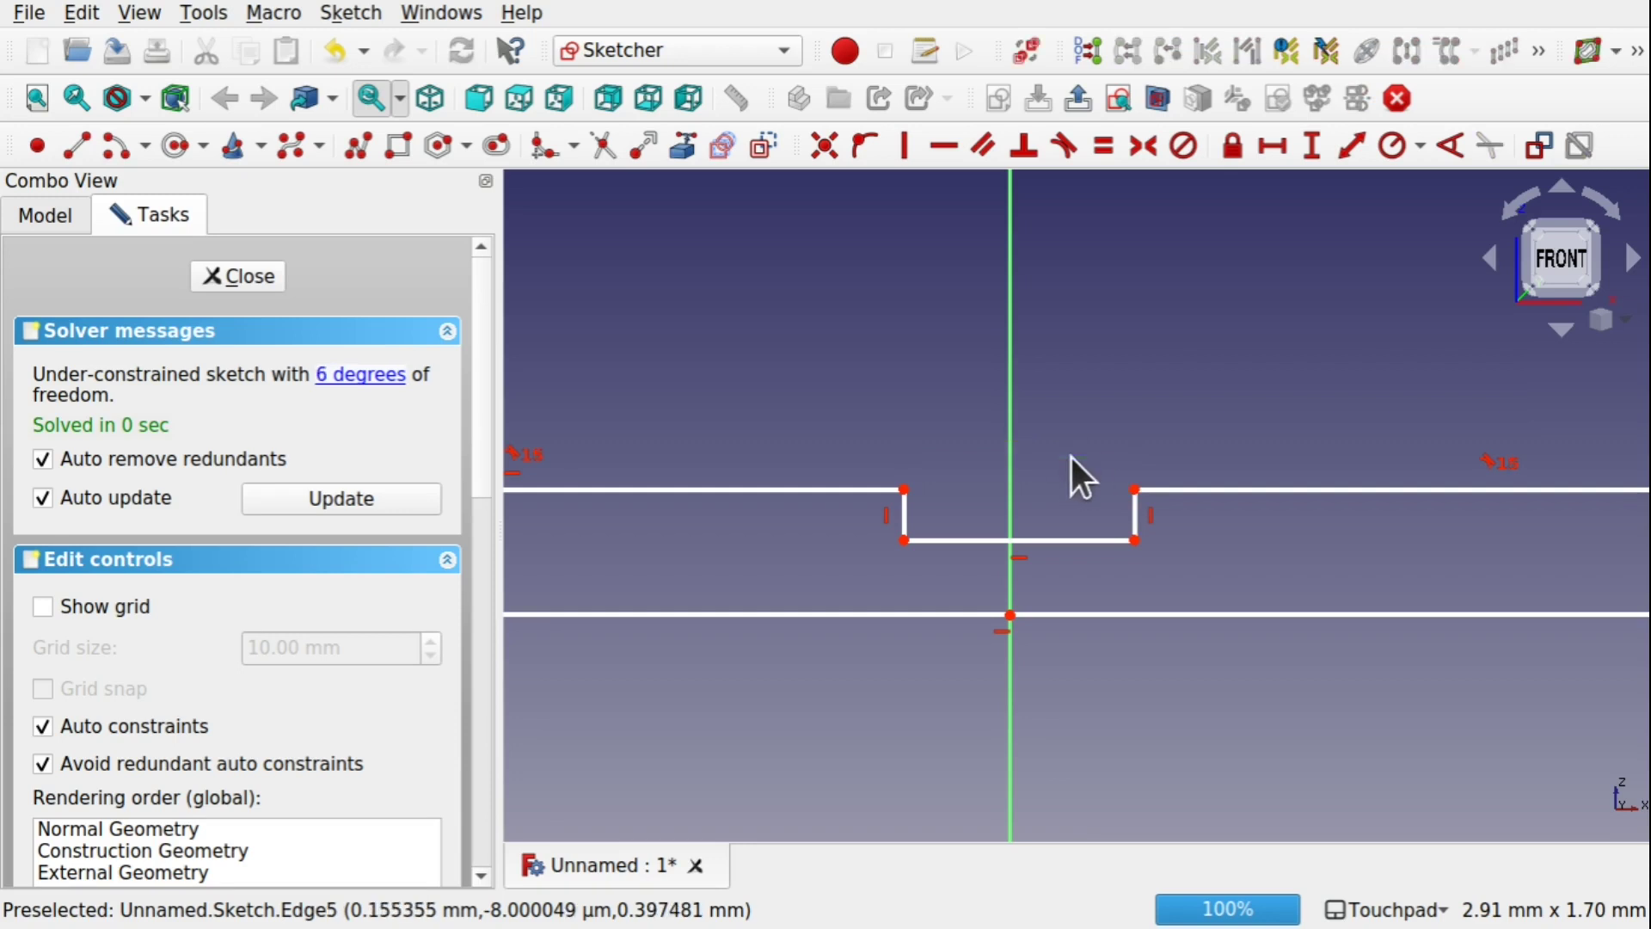
Widen the notch slightly to one side and constrain its two upper corners symmetric about the vertical axis
drag(903, 539, 877, 537)
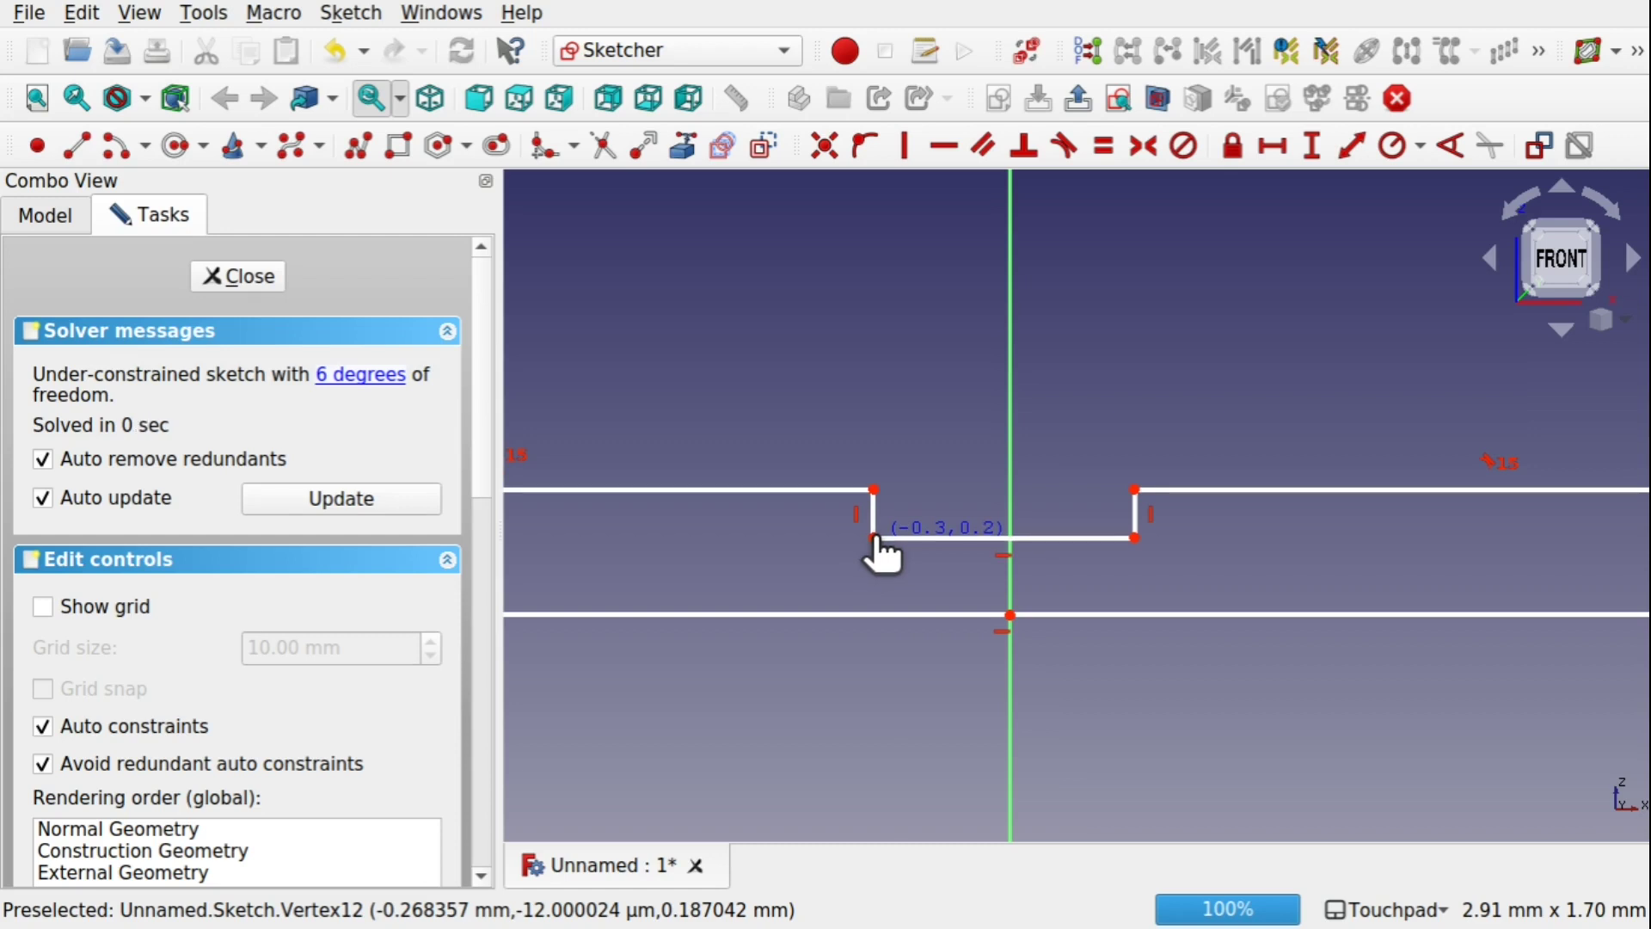
click(875, 489)
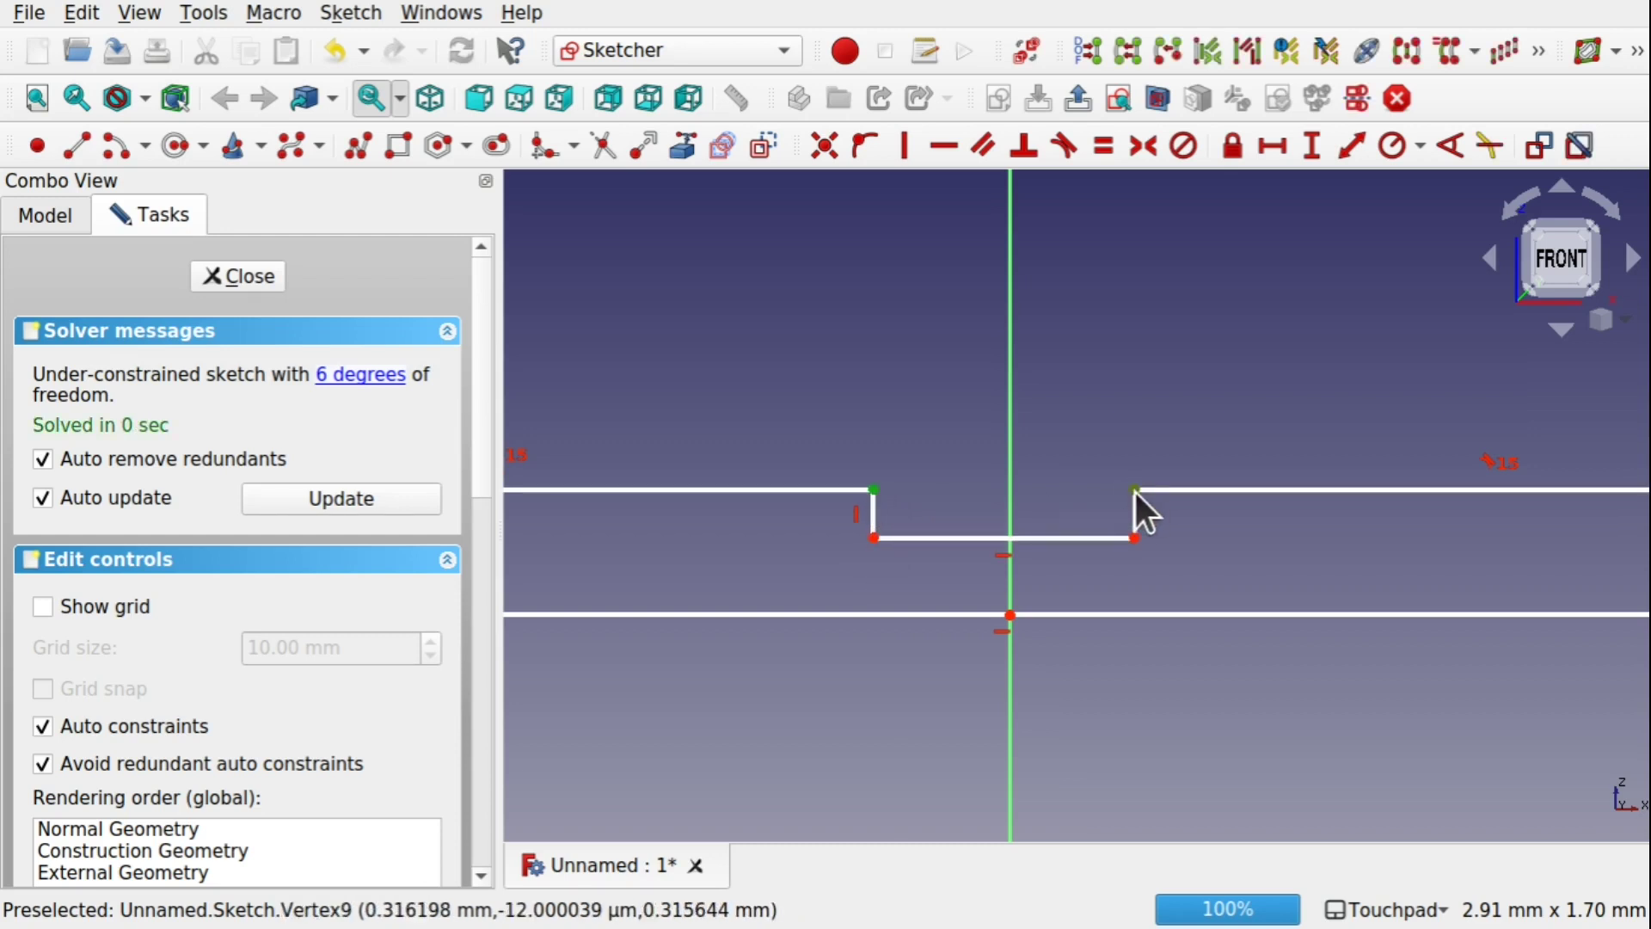
click(1135, 490)
click(1015, 418)
click(1144, 146)
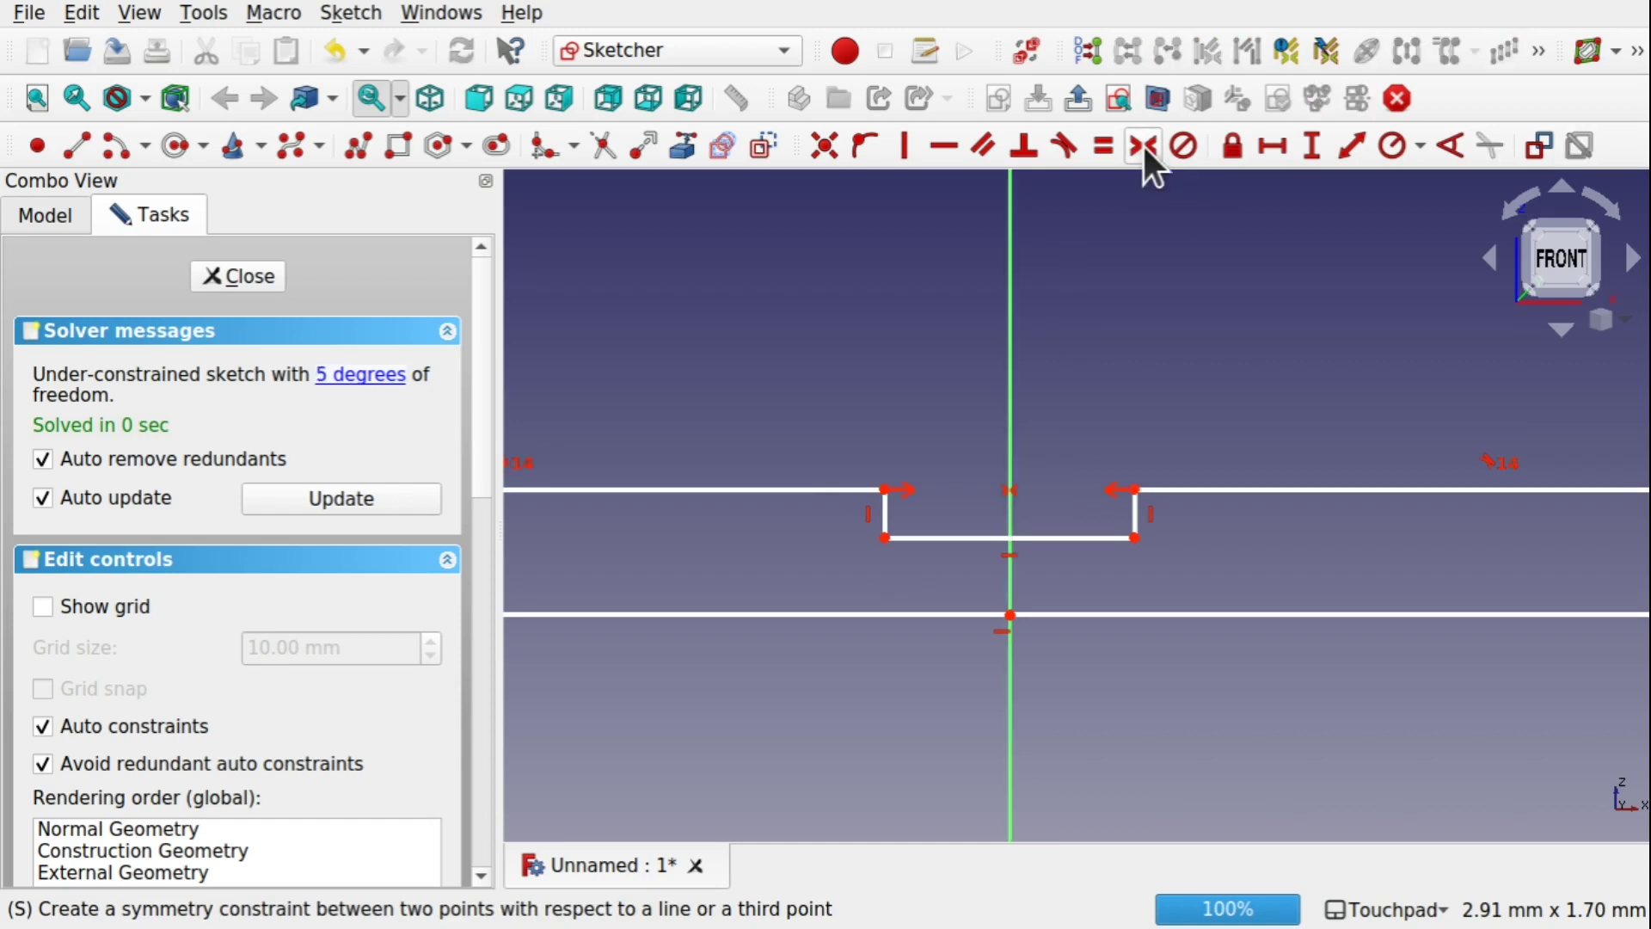
scroll(1106, 400, down, 4)
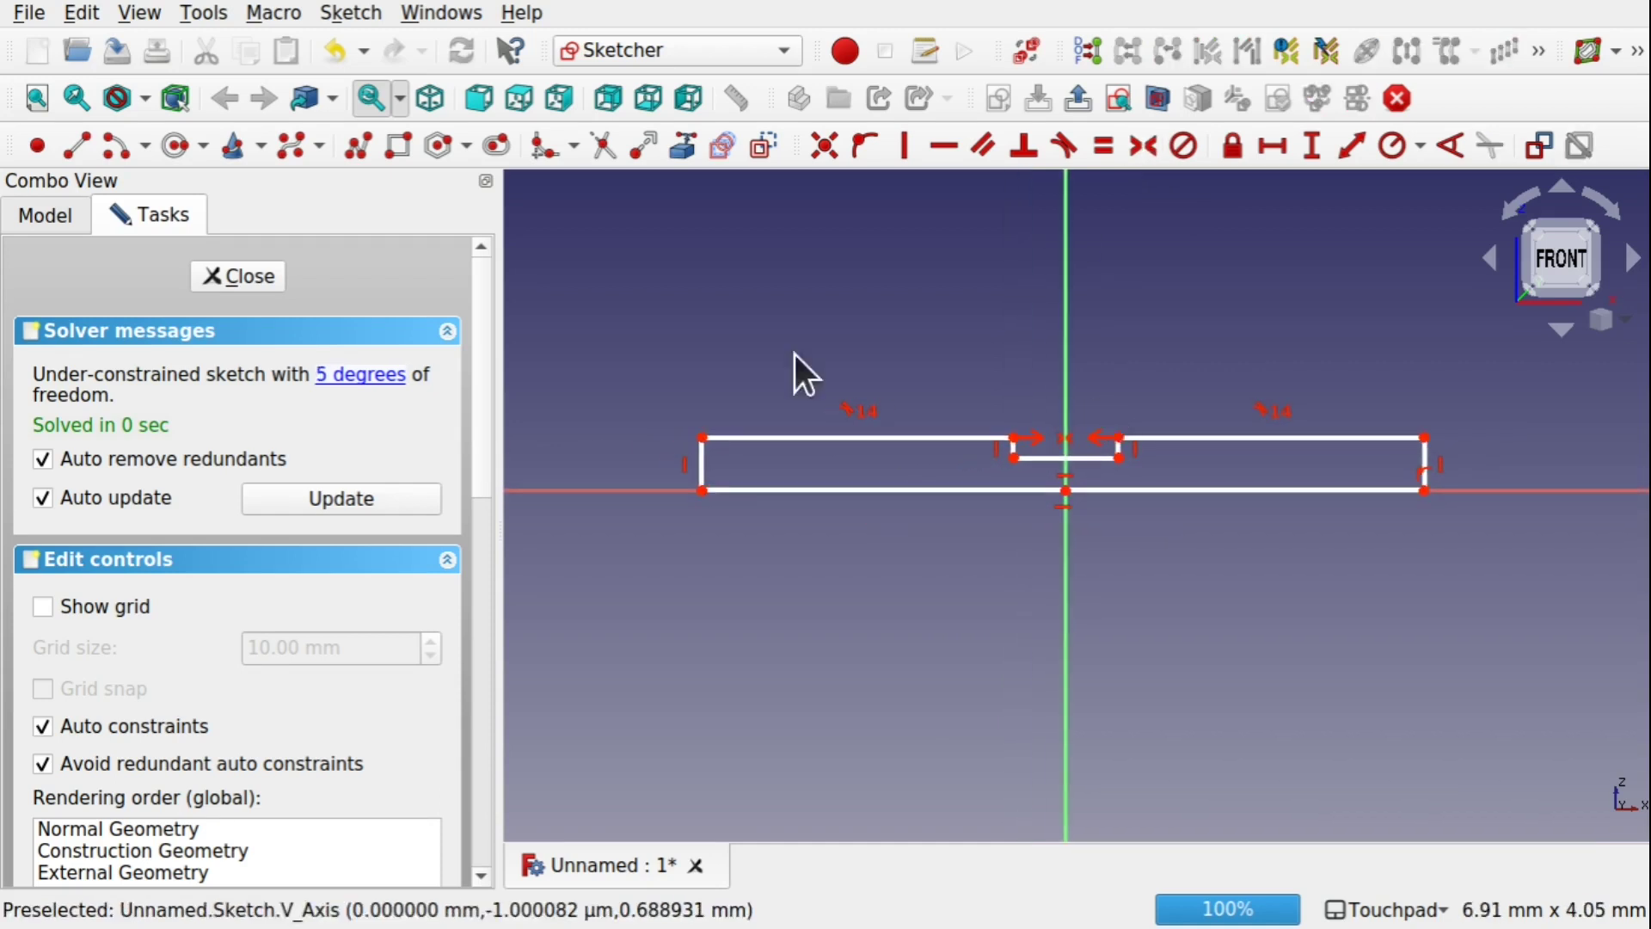
Constrain the horizontal length of the profile's bottom edge to 10 mm
click(812, 492)
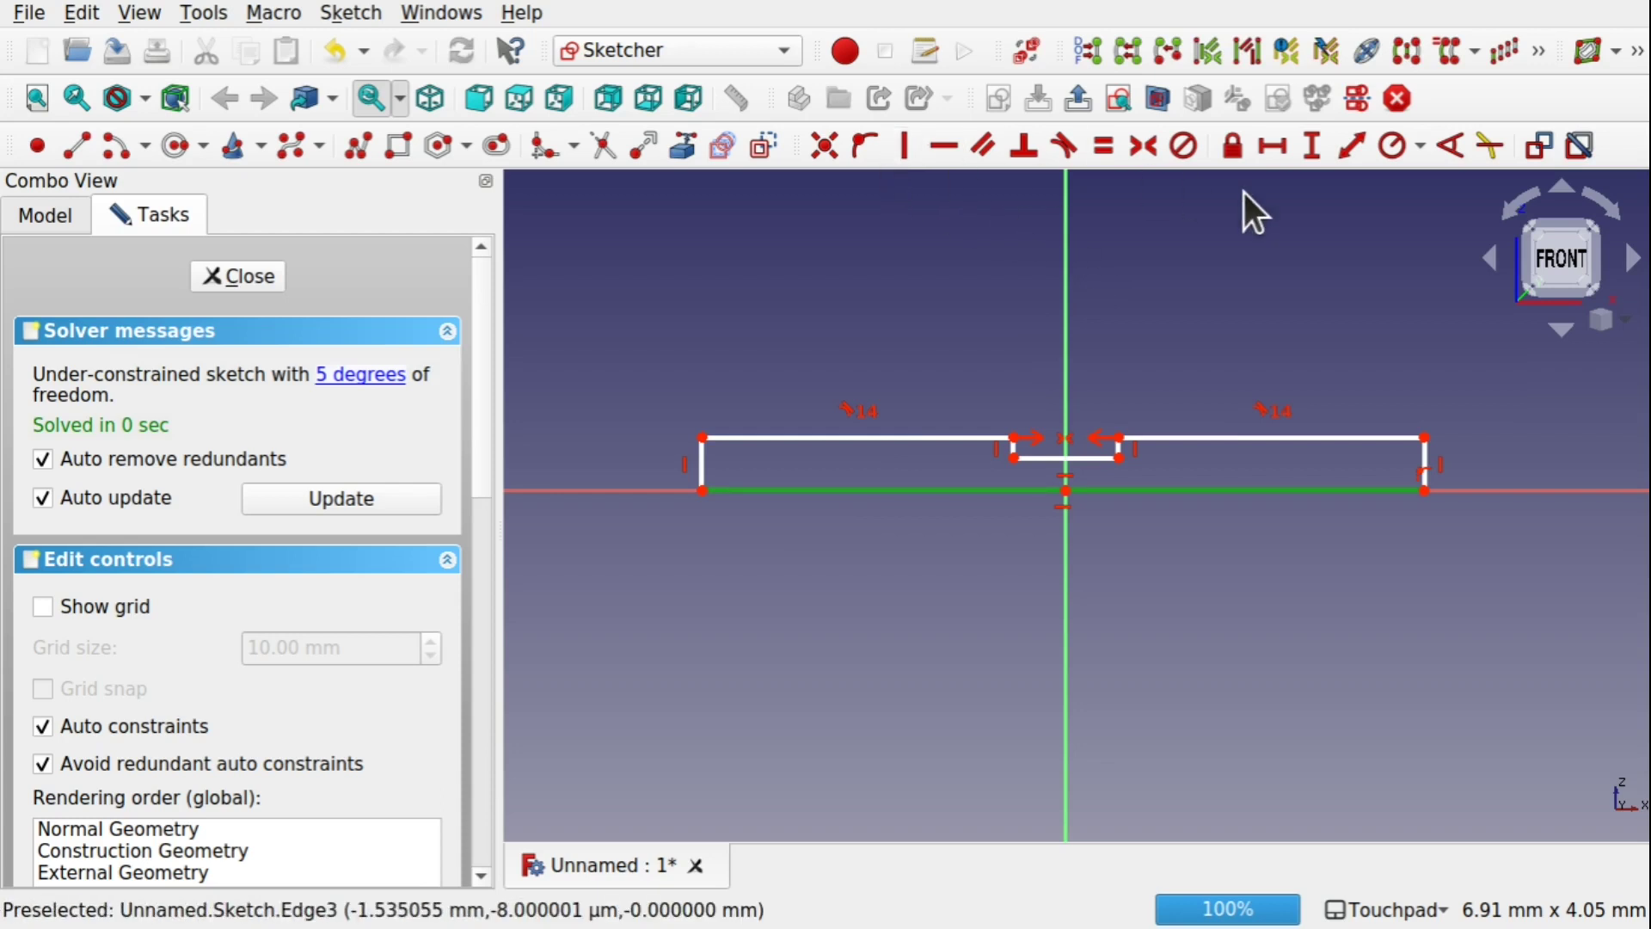
click(1272, 146)
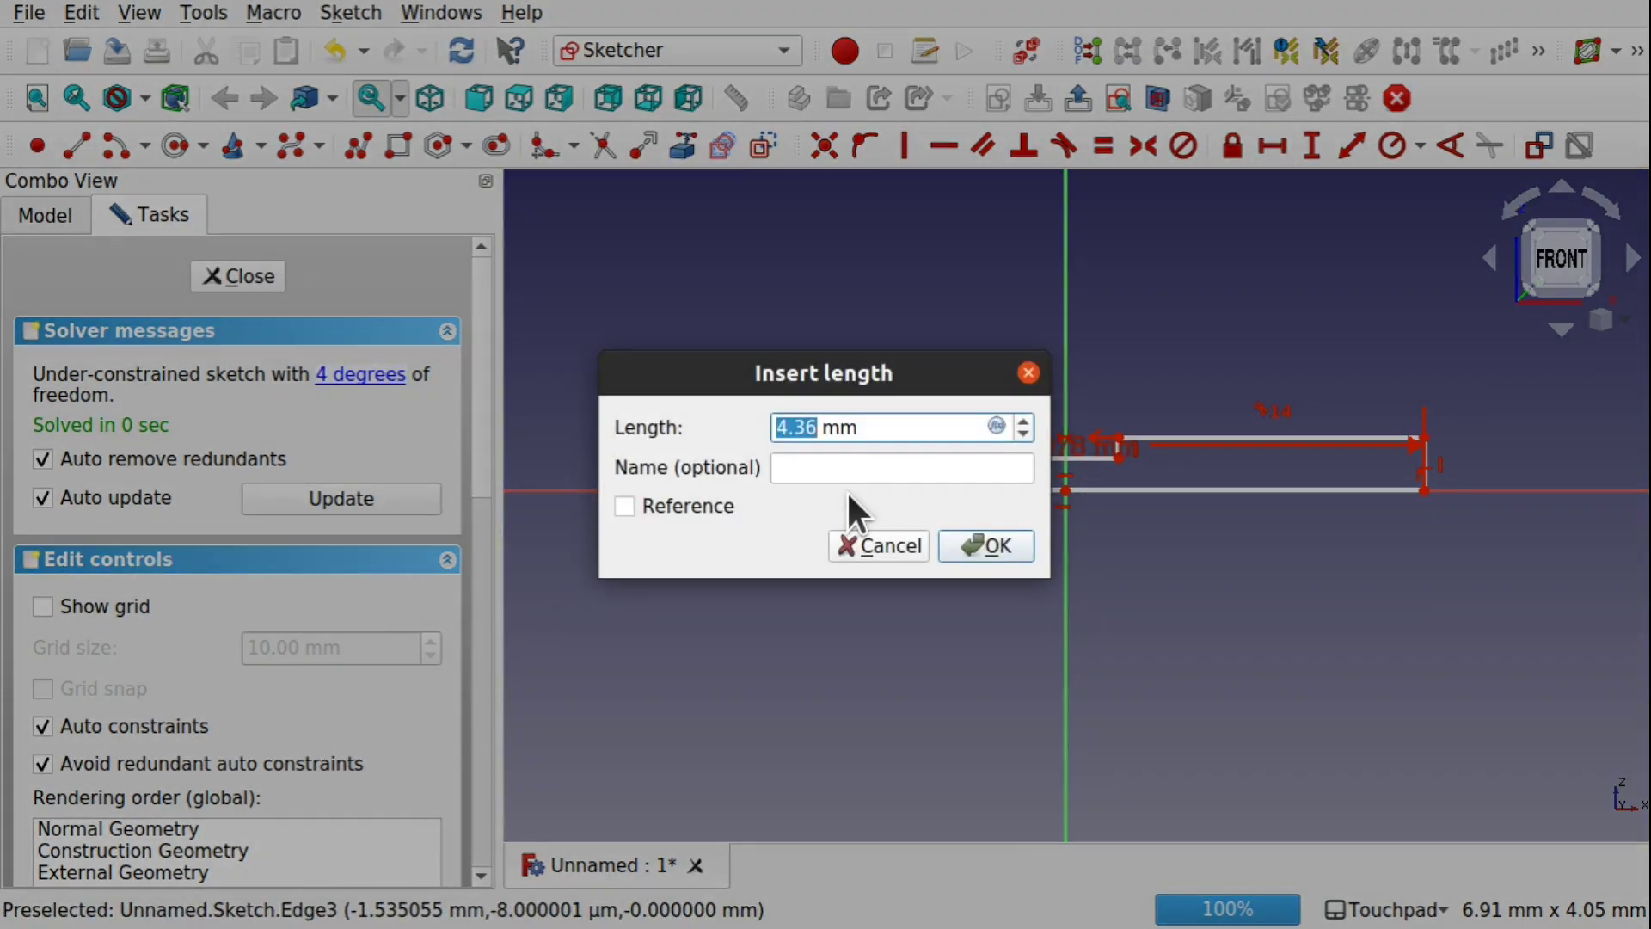
text(10)
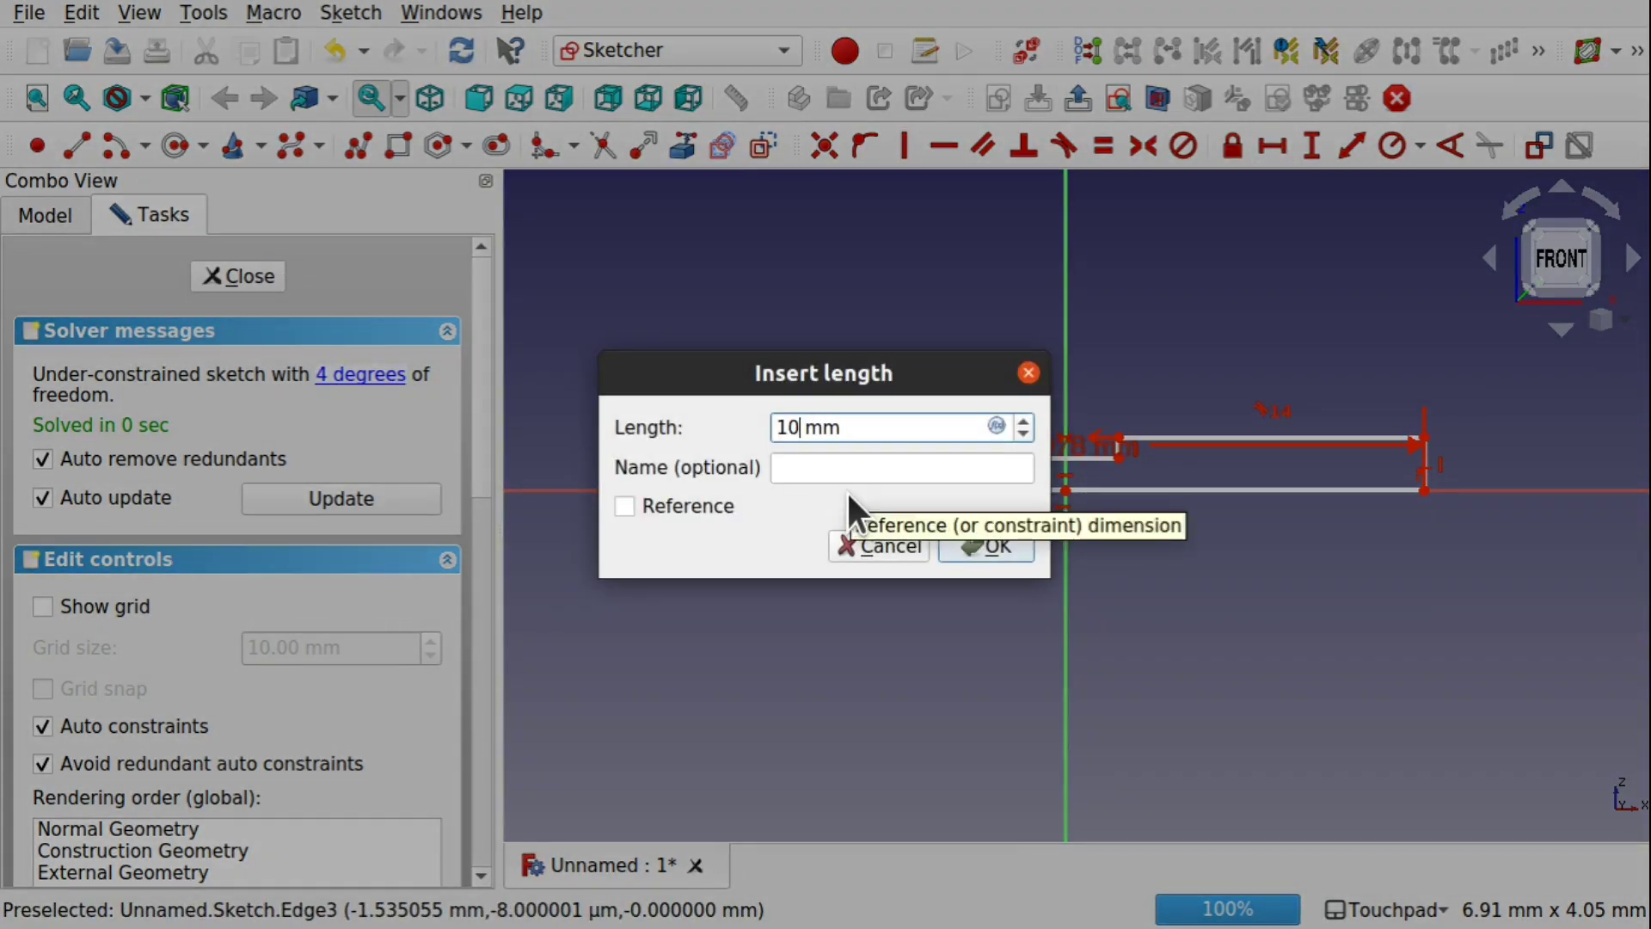
key(Return)
Raise the profile's upper edge to about 1.1 mm, widen the notch to about 4.1 mm, and close the sketch
scroll(1047, 481, down, 4)
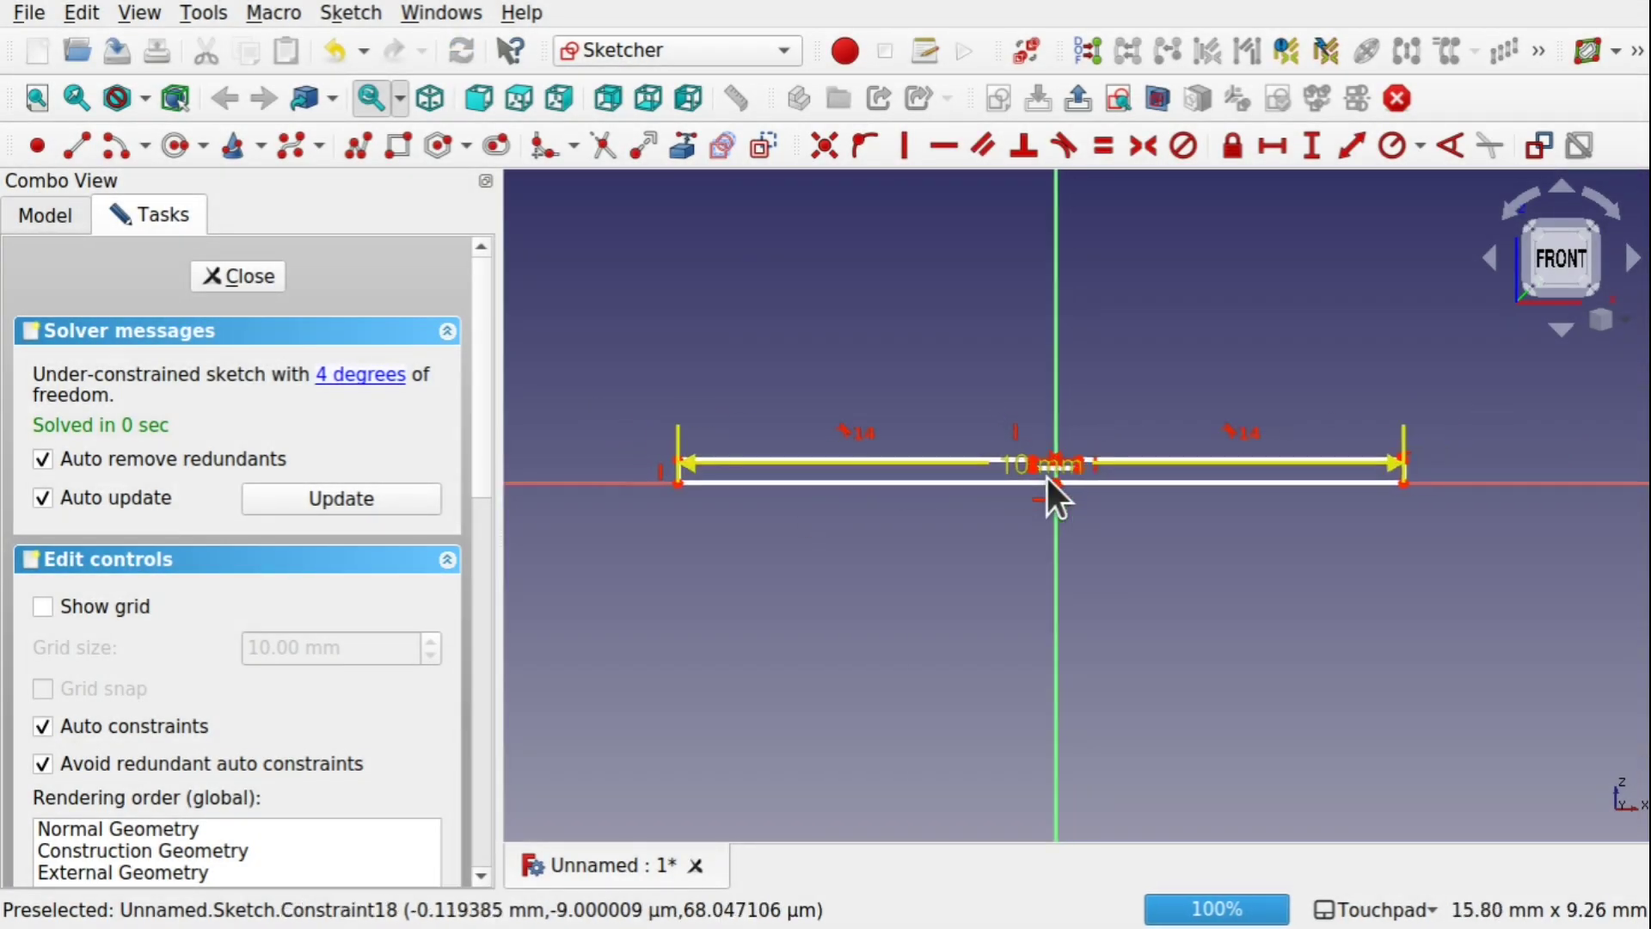
scroll(1030, 480, up, 4)
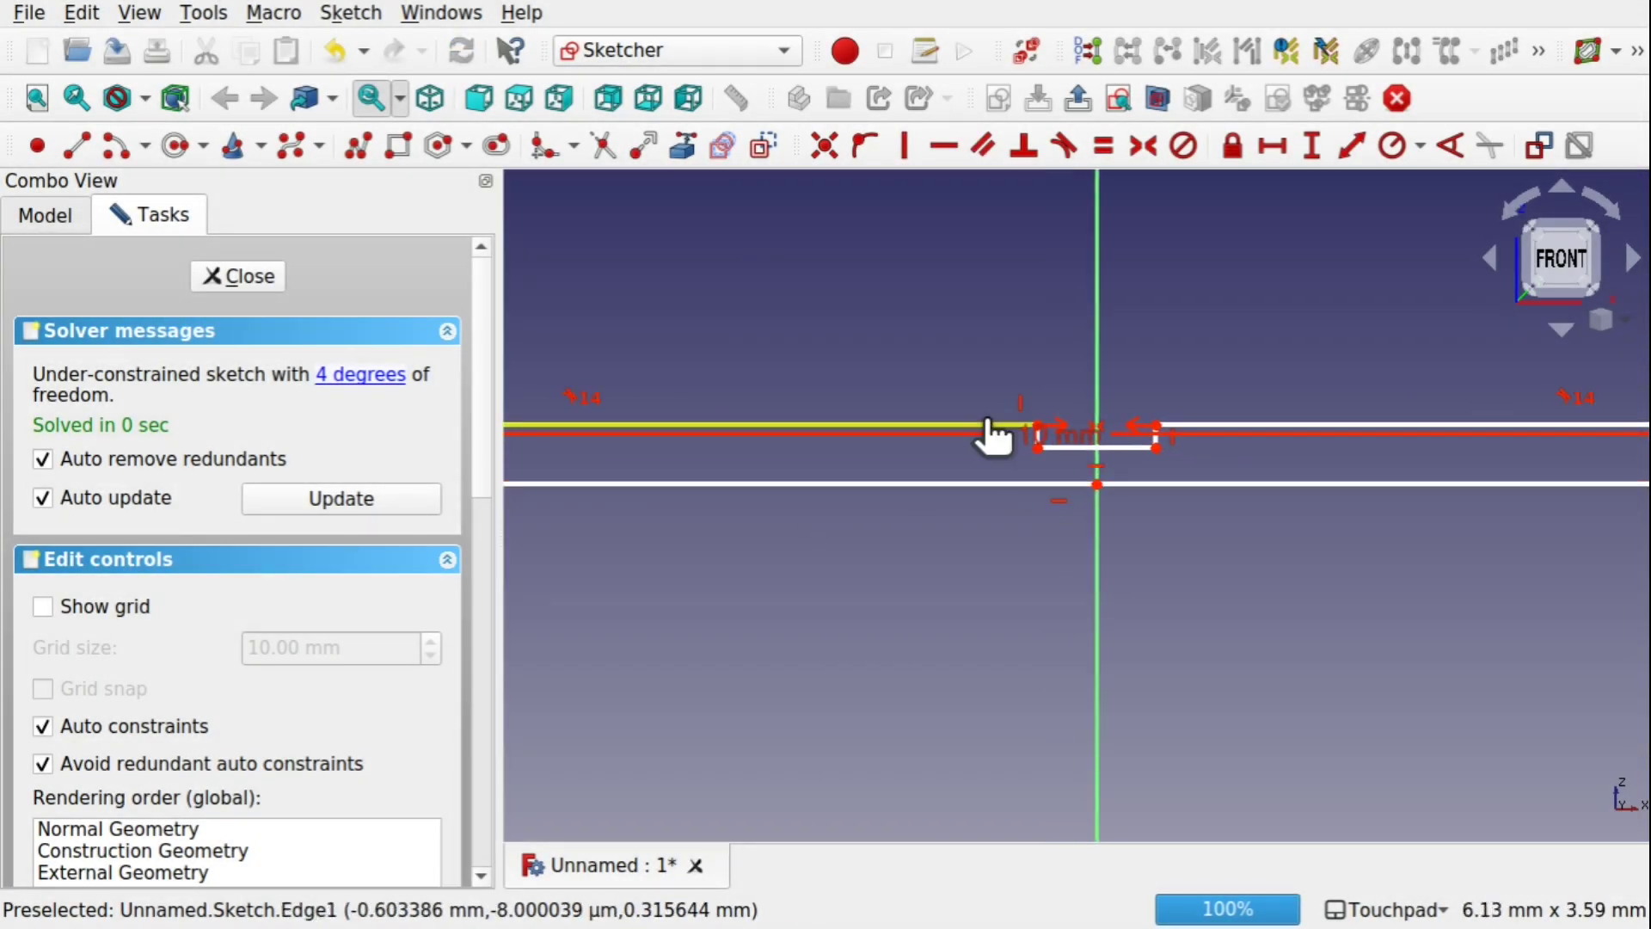
drag(989, 418, 972, 311)
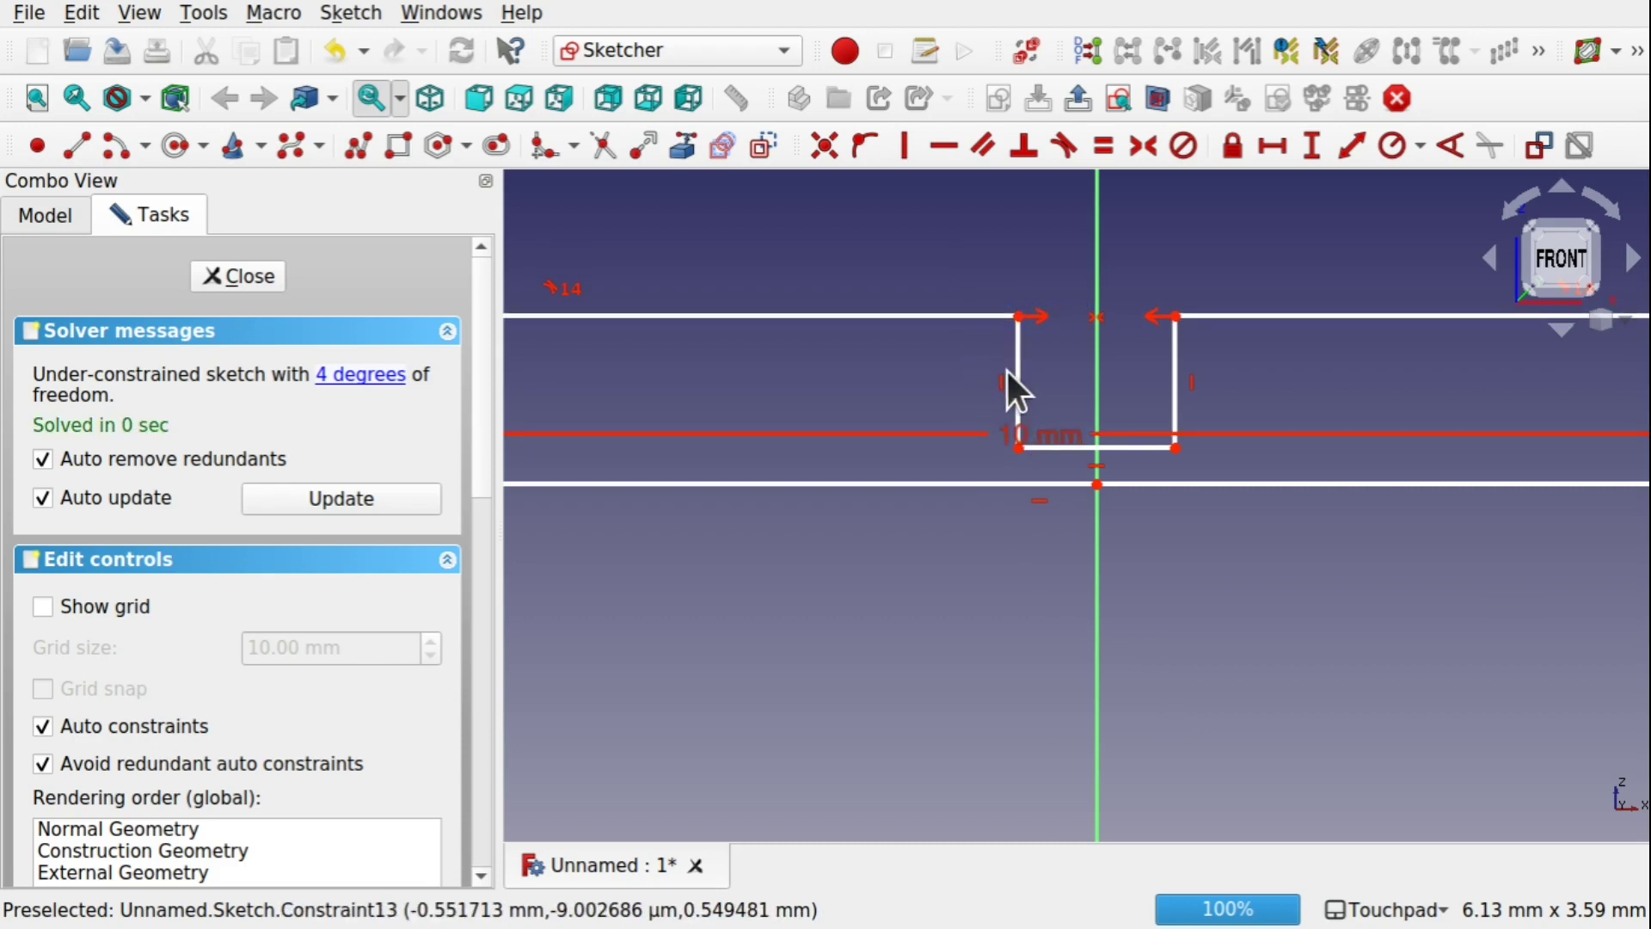
mouse_move(1028, 392)
mouse_down()
mouse_move(900, 399)
mouse_move(853, 369)
mouse_move(725, 360)
mouse_up()
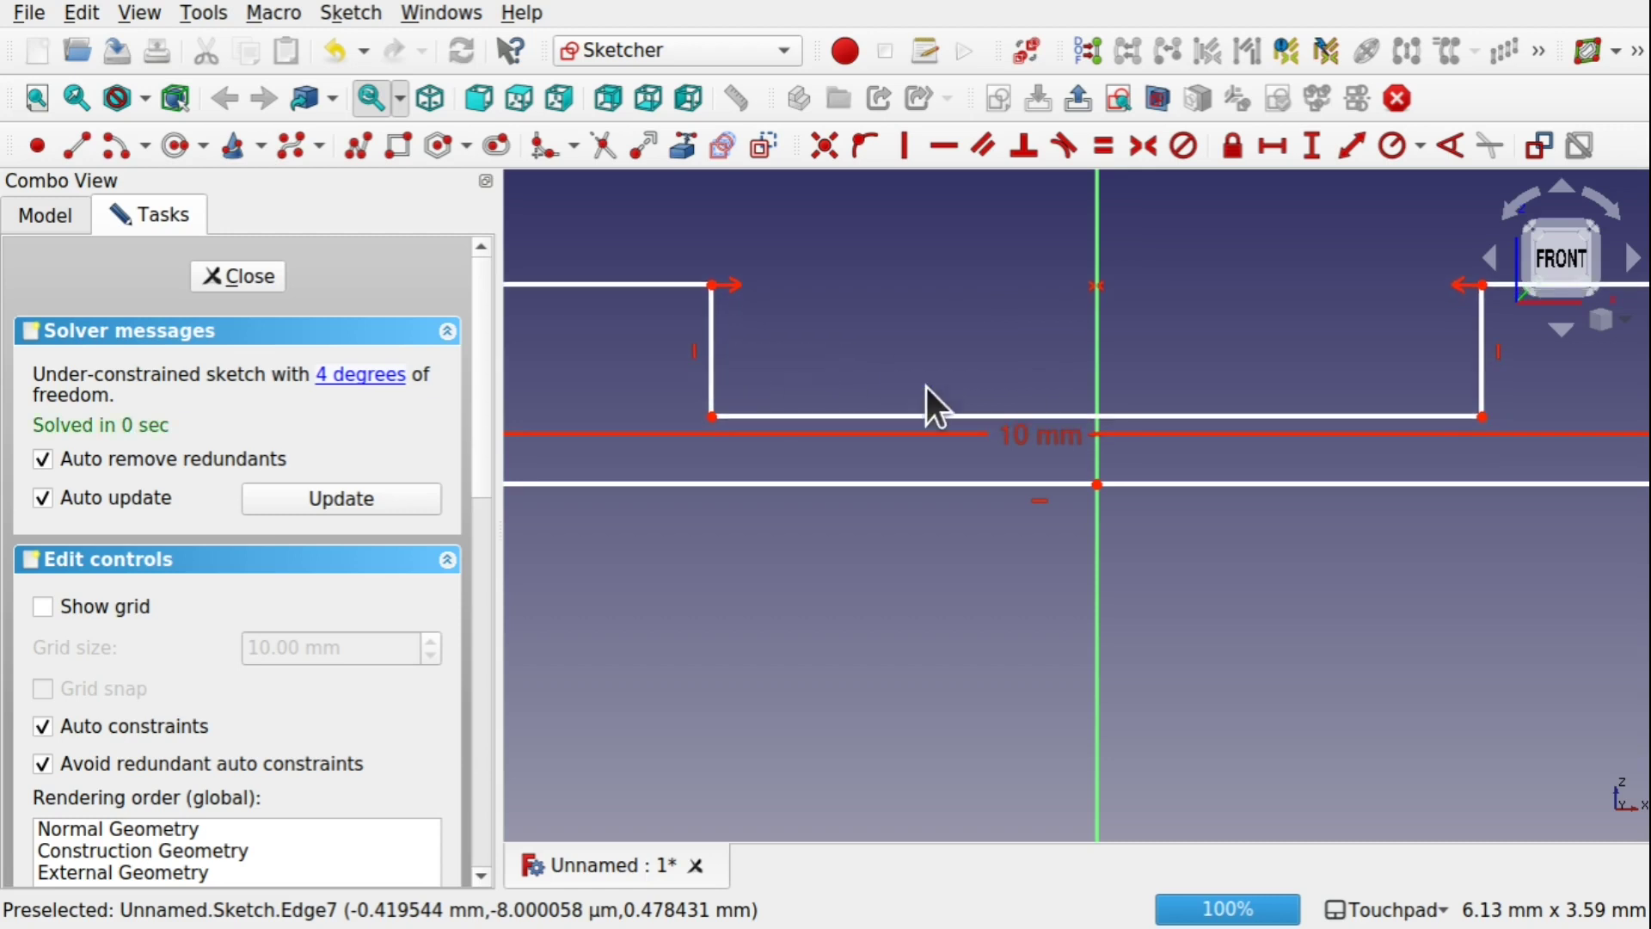
scroll(927, 388, down, 7)
scroll(928, 389, up, 1)
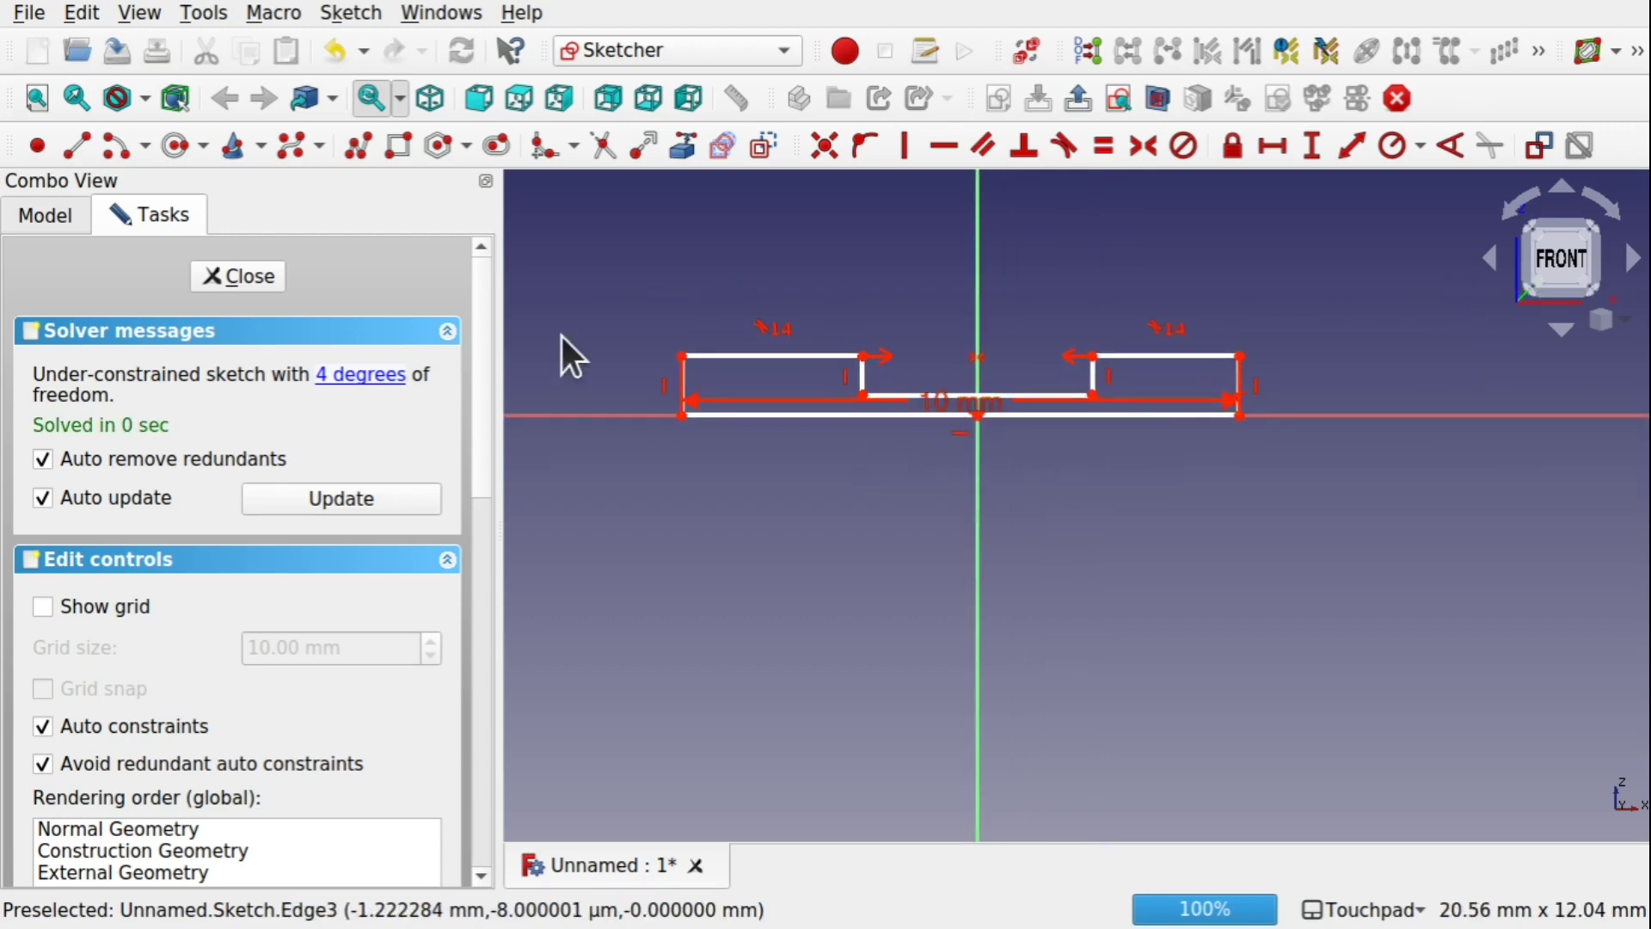
click(249, 277)
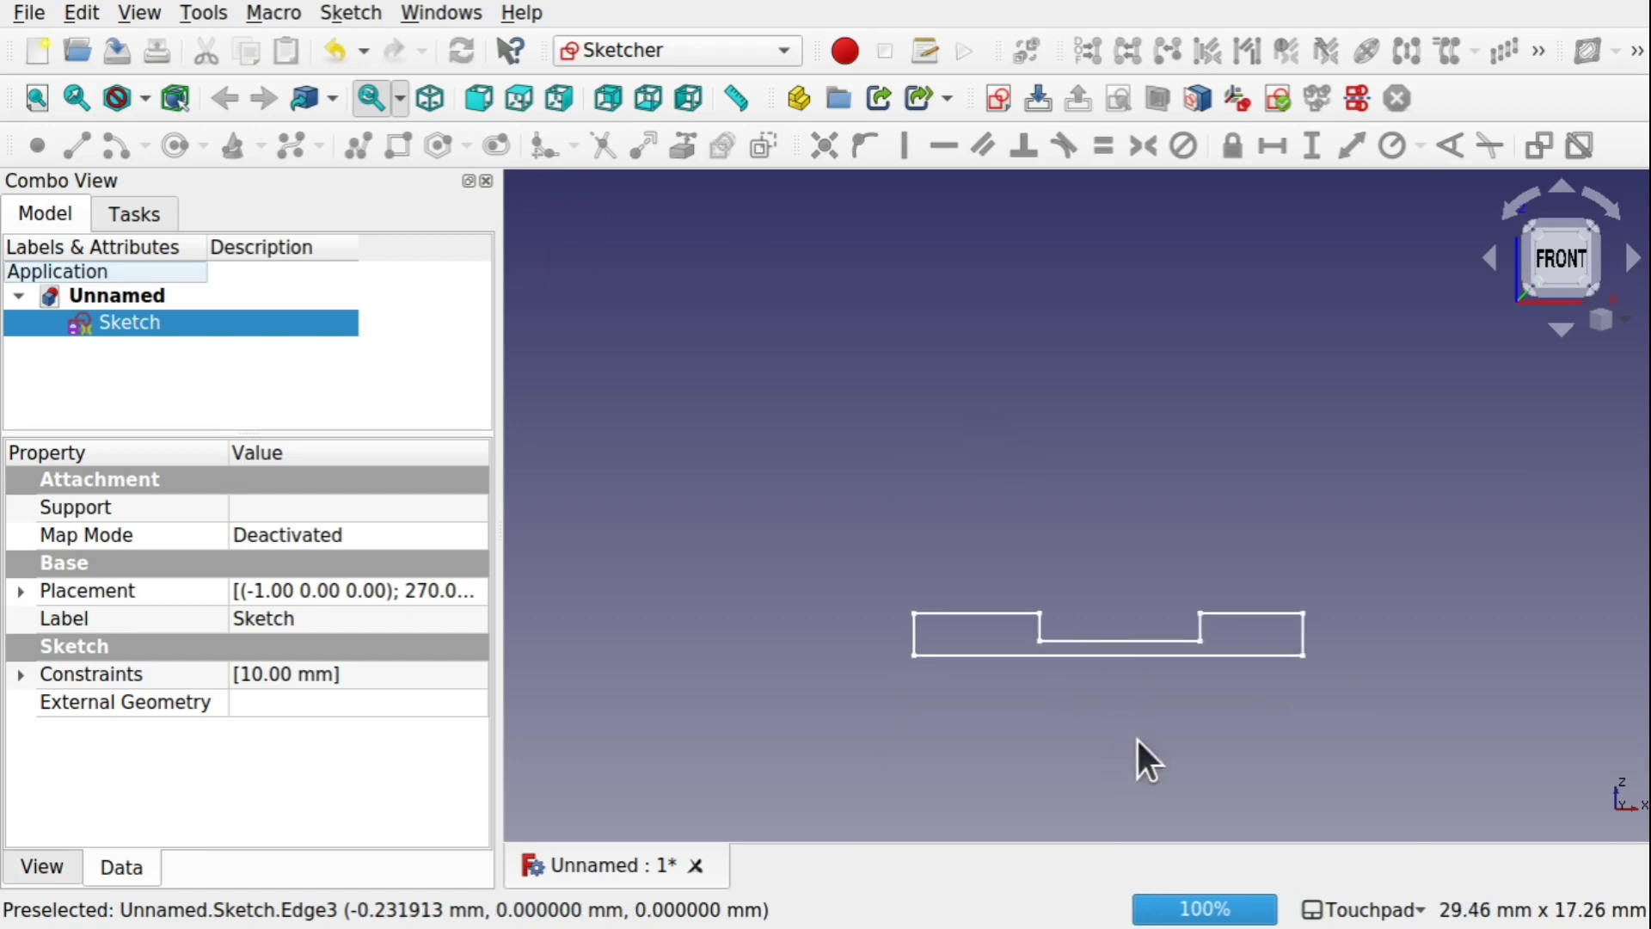
View the notched profile sketch at an angle and from the right side
mouse_move(1177, 720)
shift+mouse_down()
mouse_move(1169, 613)
mouse_move(1190, 726)
shift+mouse_up()
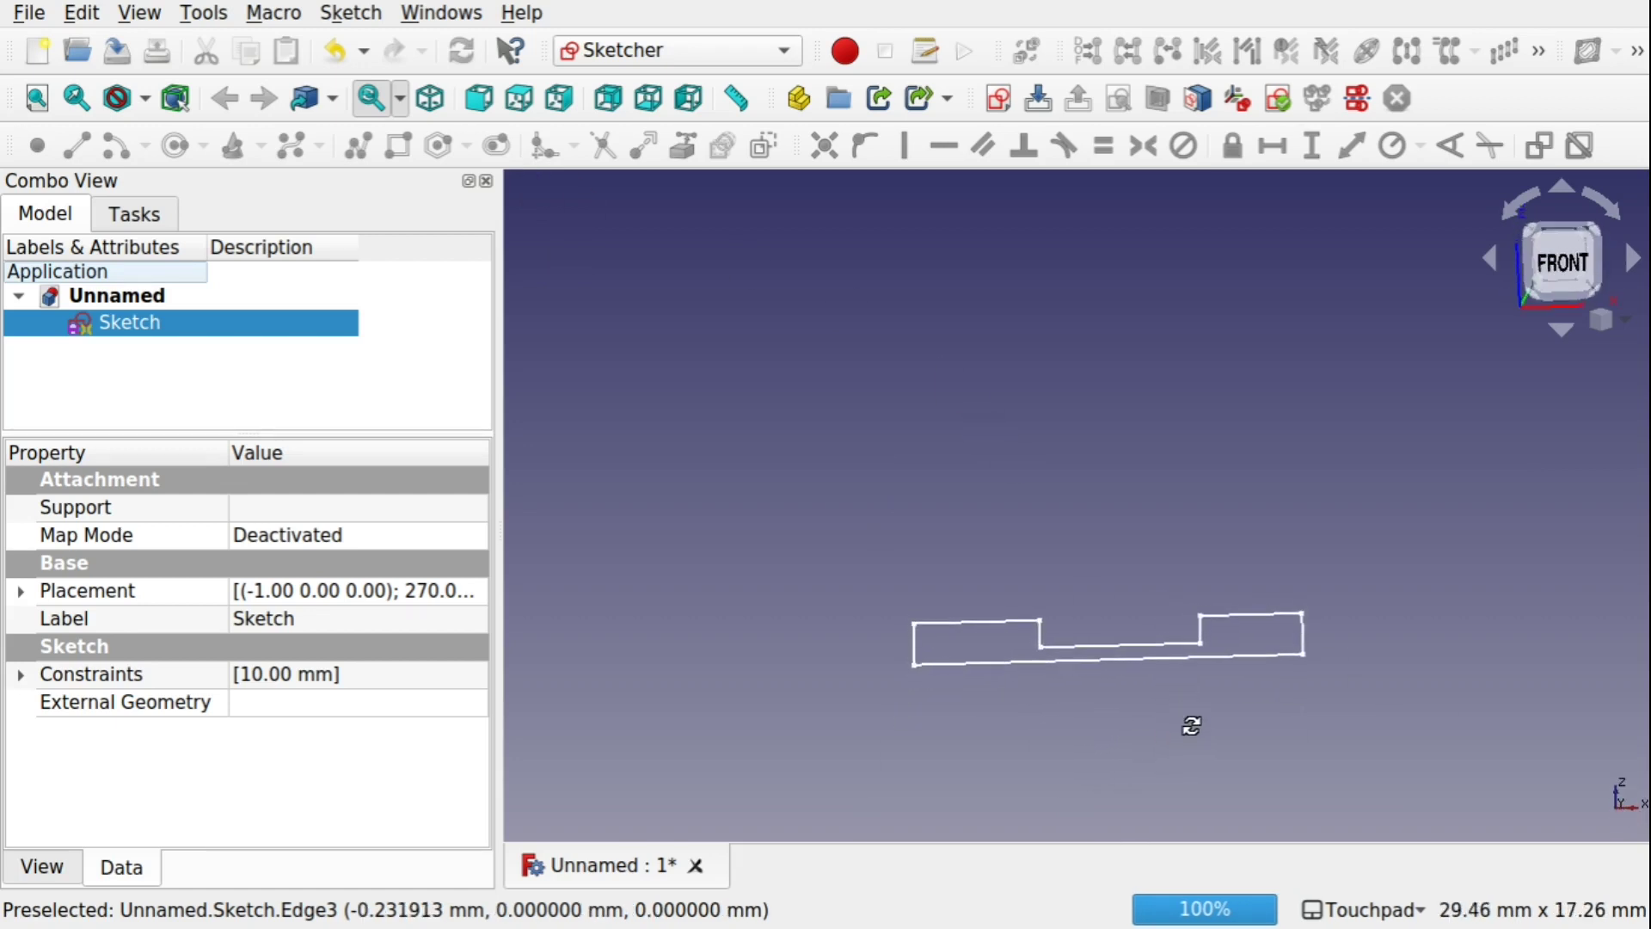
mouse_move(1286, 645)
alt+mouse_down()
mouse_move(1035, 653)
mouse_move(936, 590)
alt+mouse_up()
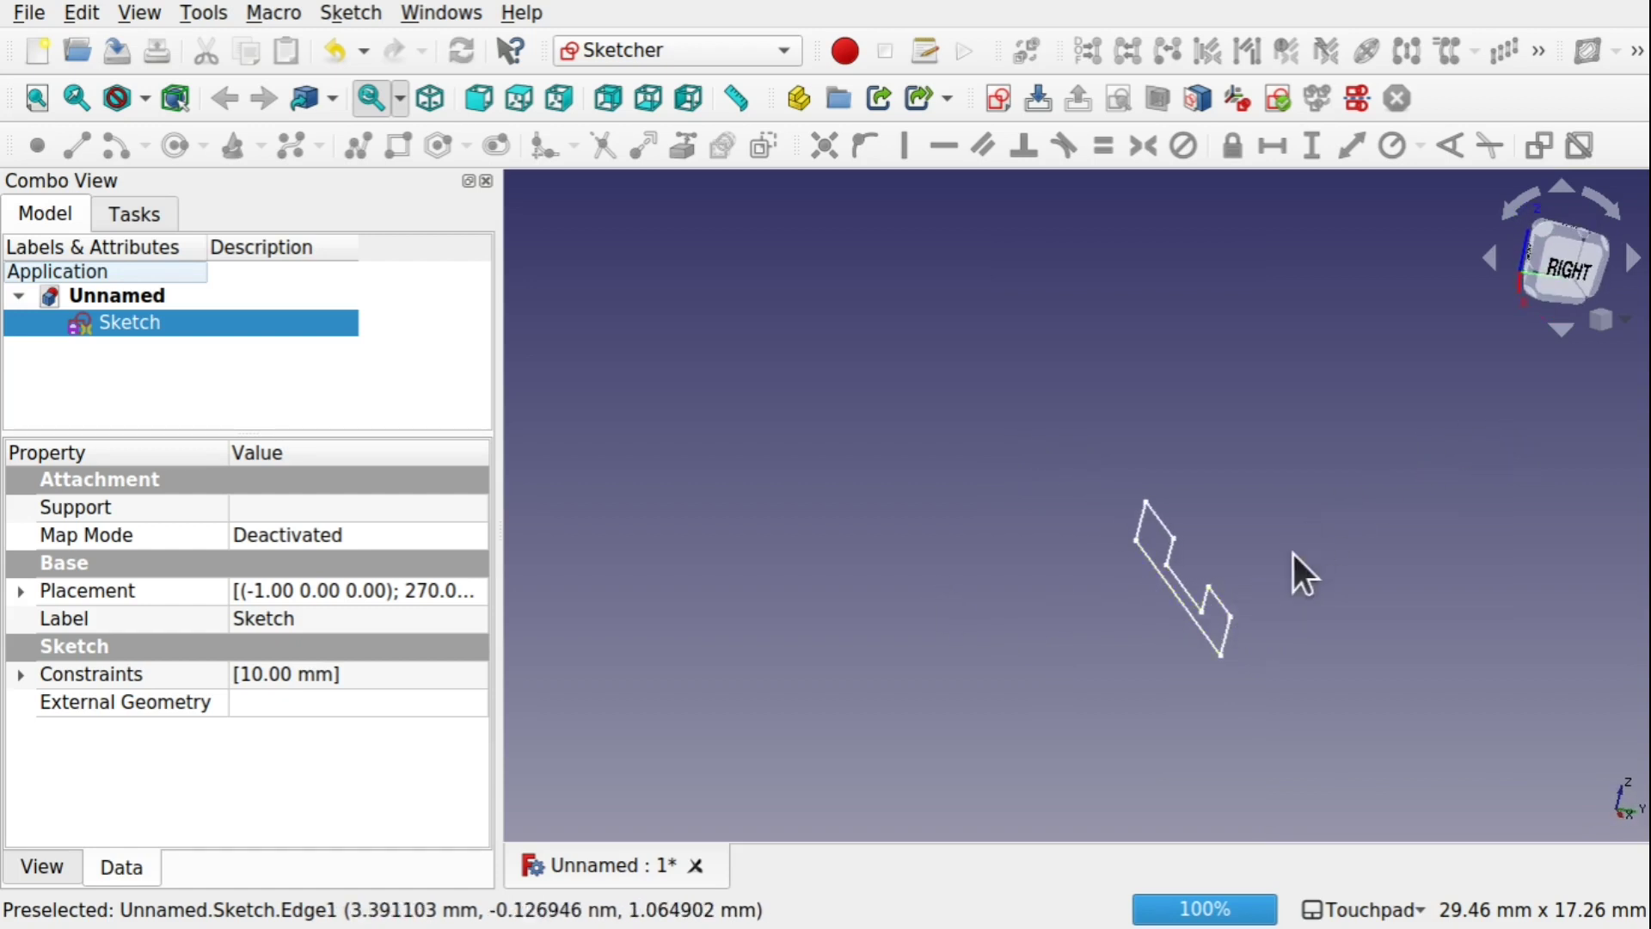
mouse_move(1293, 554)
alt+mouse_down()
mouse_move(1187, 541)
mouse_move(1345, 545)
alt+mouse_up()
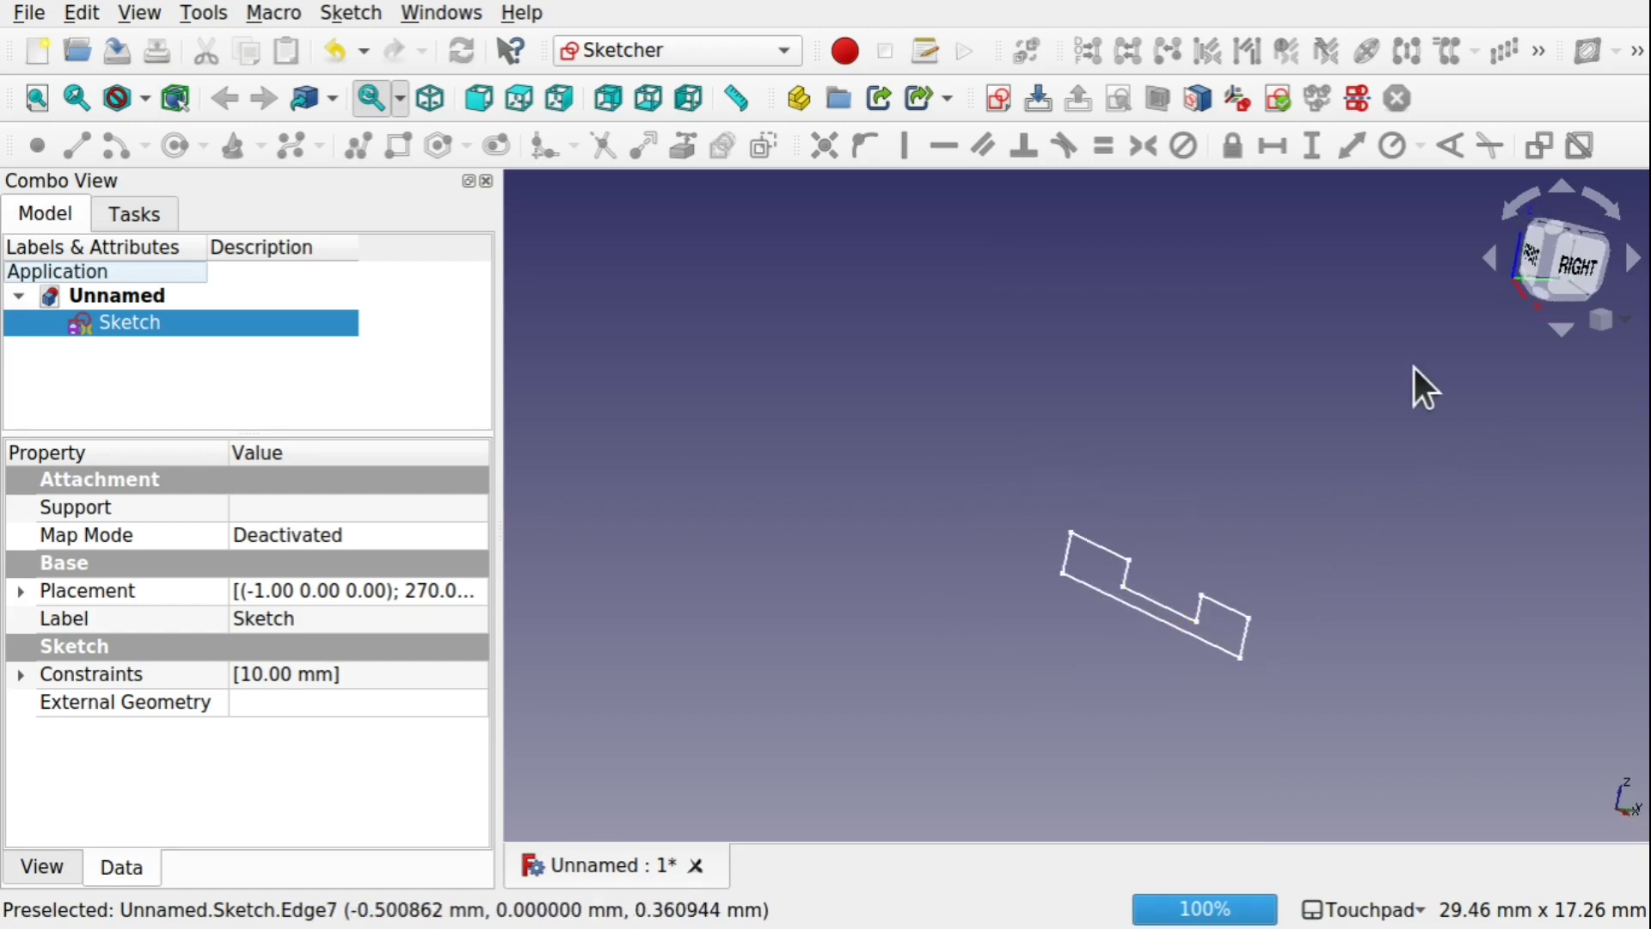
click(1578, 268)
mouse_move(1264, 595)
alt+mouse_down()
mouse_move(1219, 592)
mouse_move(1283, 592)
mouse_move(1269, 592)
alt+mouse_up()
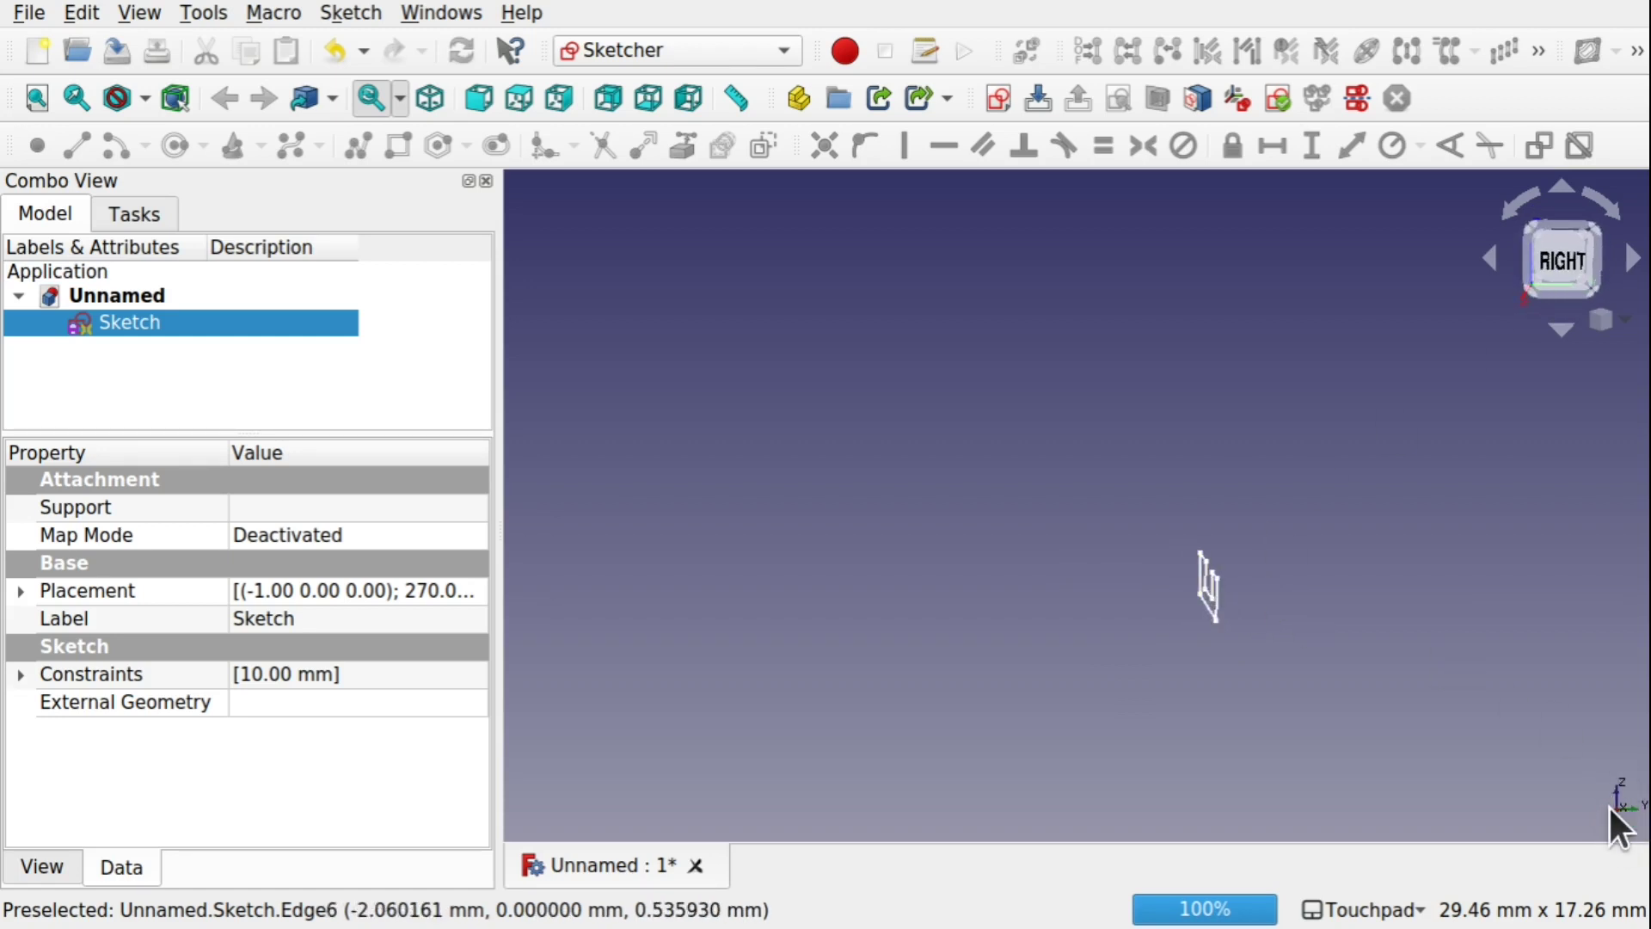
Create a new sketch on the YZ plane and face it from the right side
click(1076, 277)
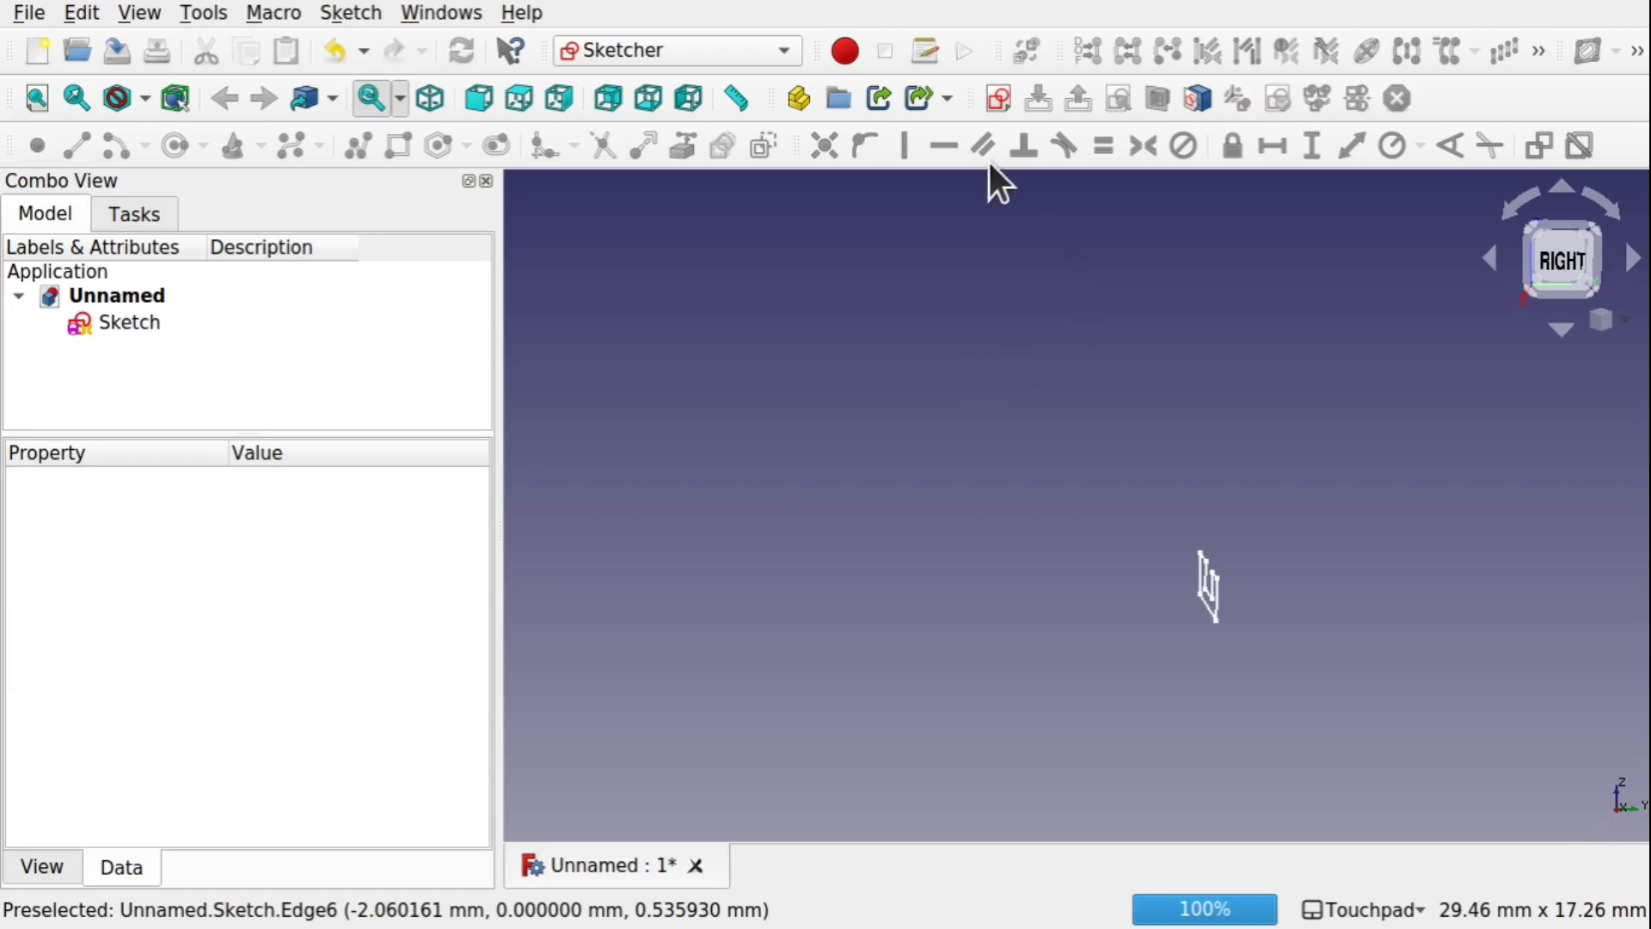
click(998, 100)
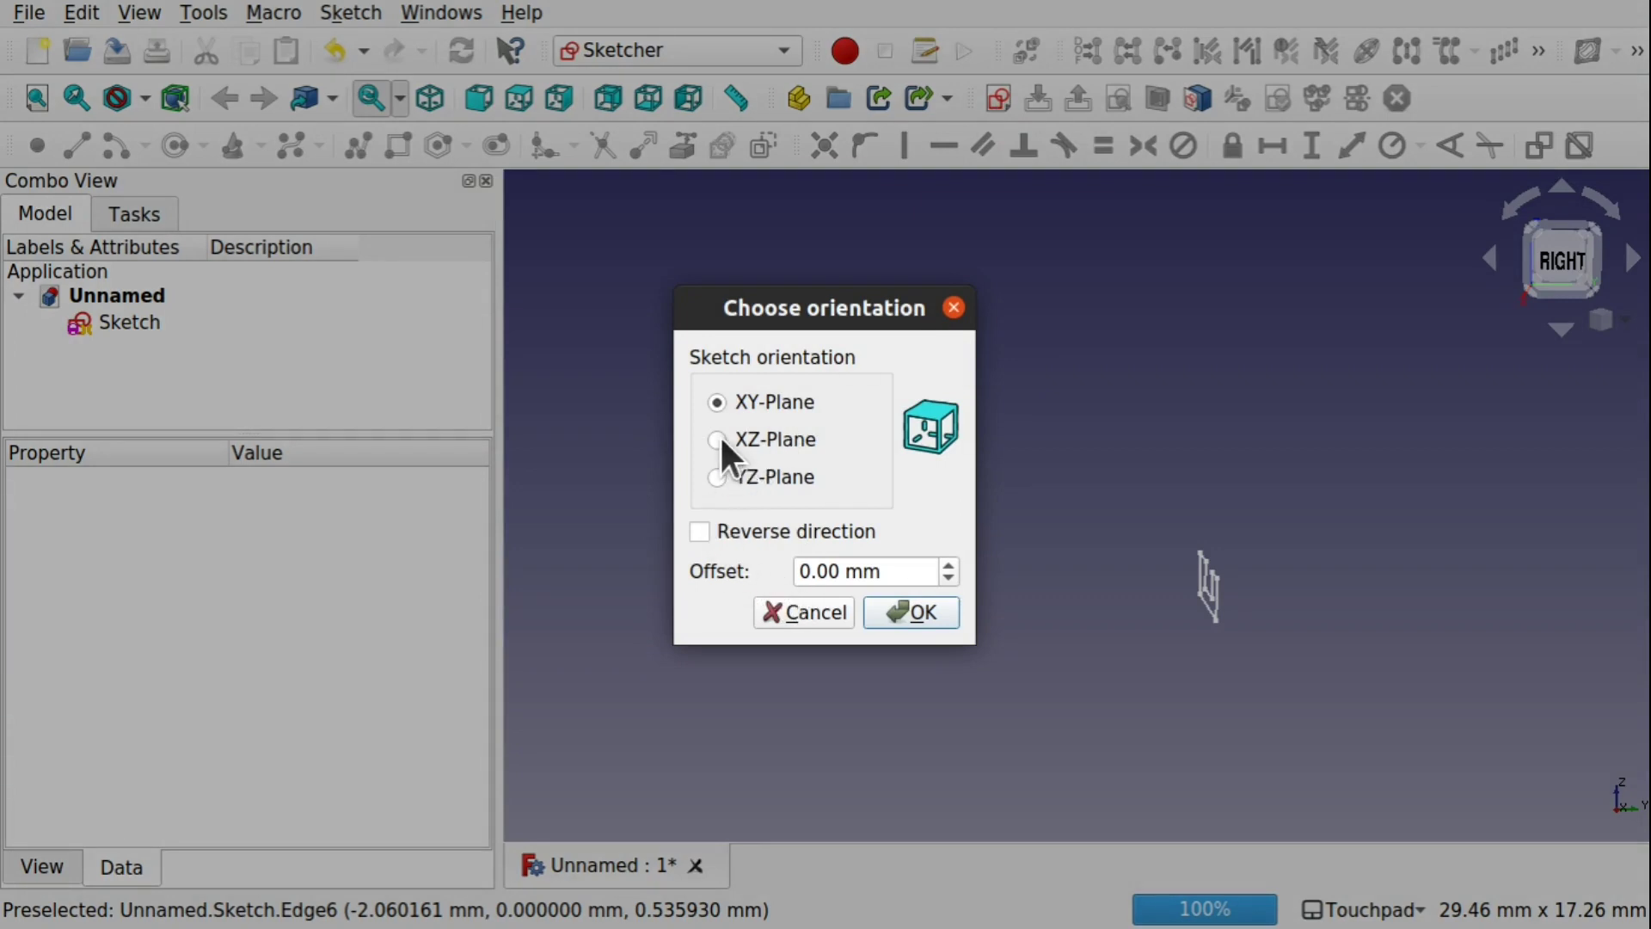
click(717, 478)
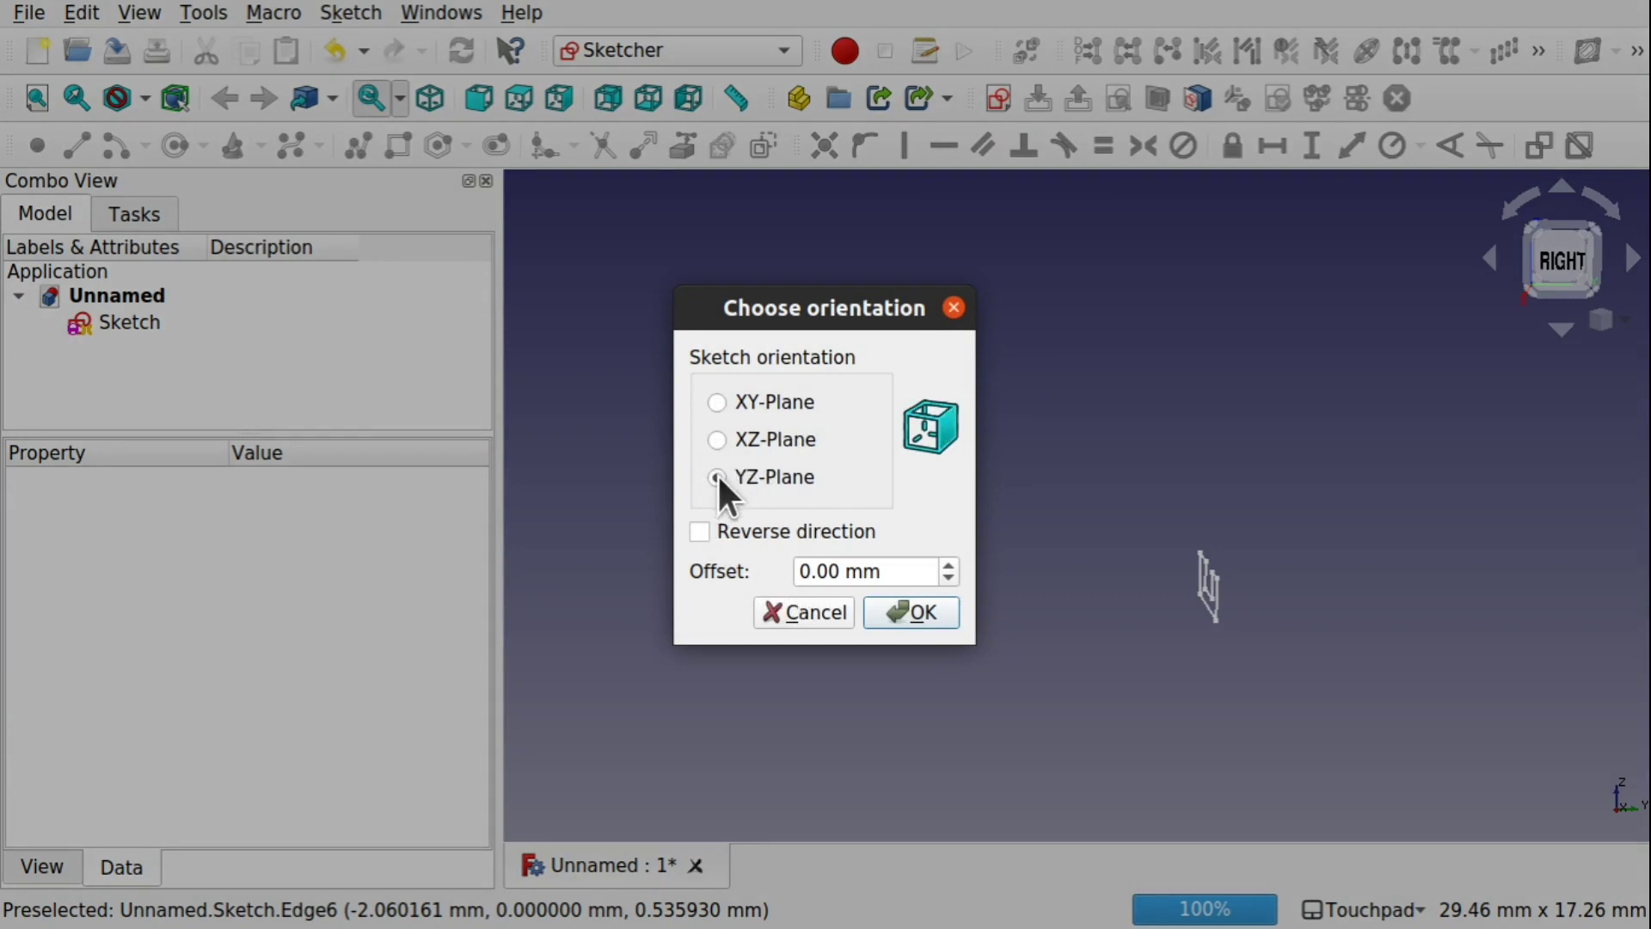
click(915, 616)
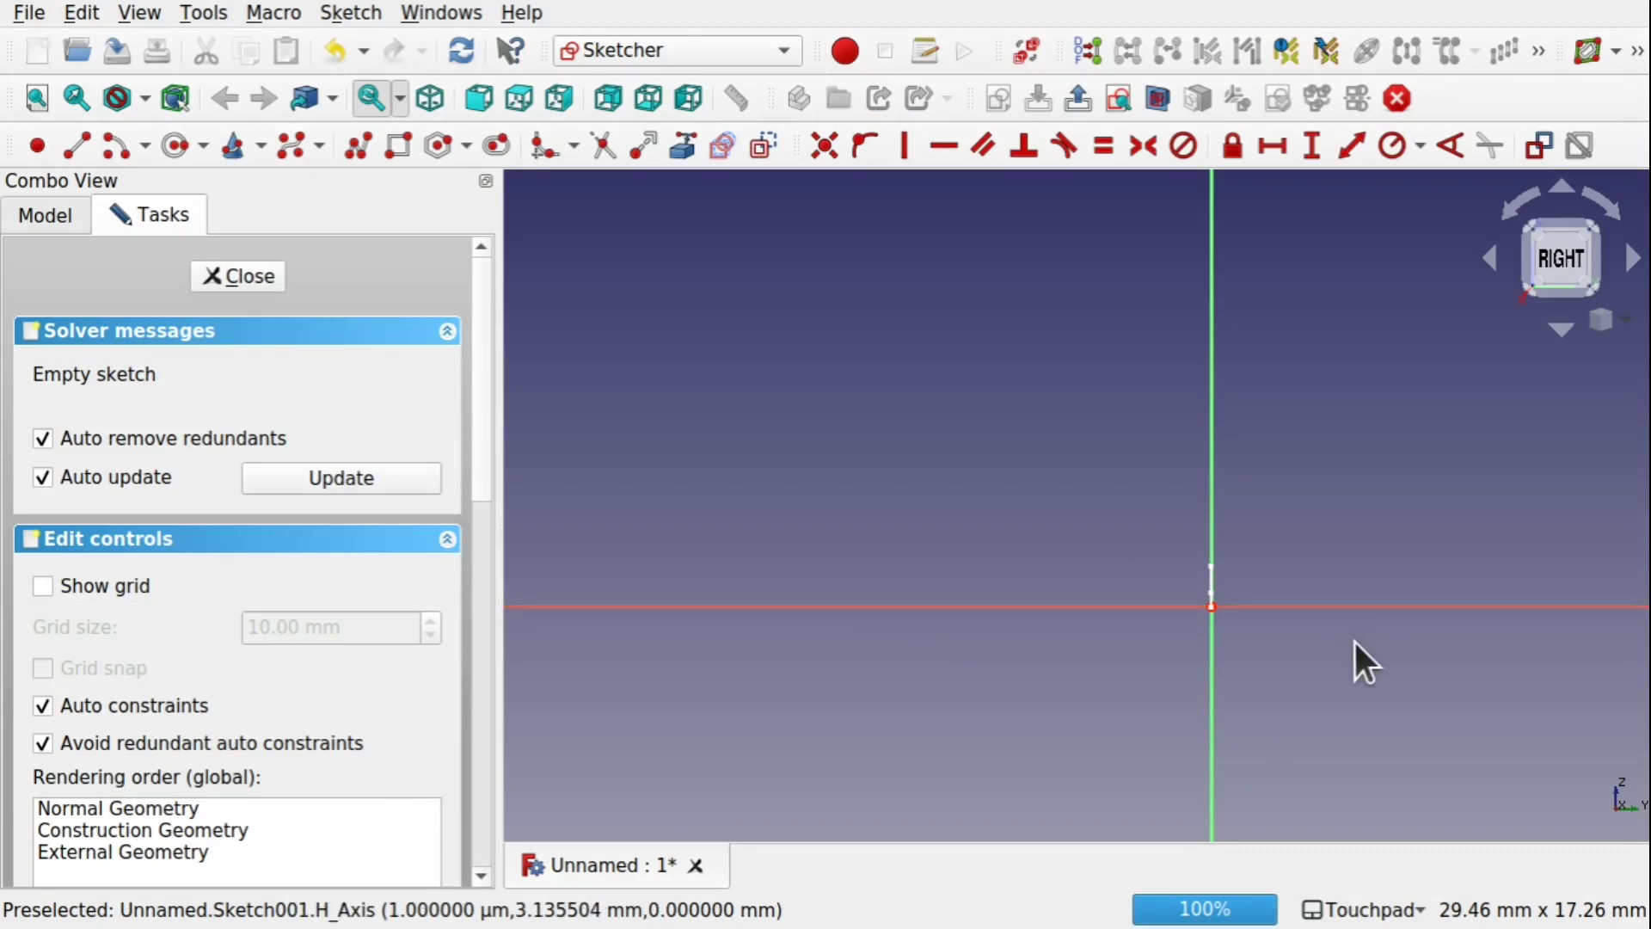
mouse_move(1405, 664)
shift+mouse_down()
mouse_move(1029, 693)
mouse_move(1058, 722)
mouse_move(1097, 726)
shift+mouse_up()
middle_drag(1097, 725, 1117, 674)
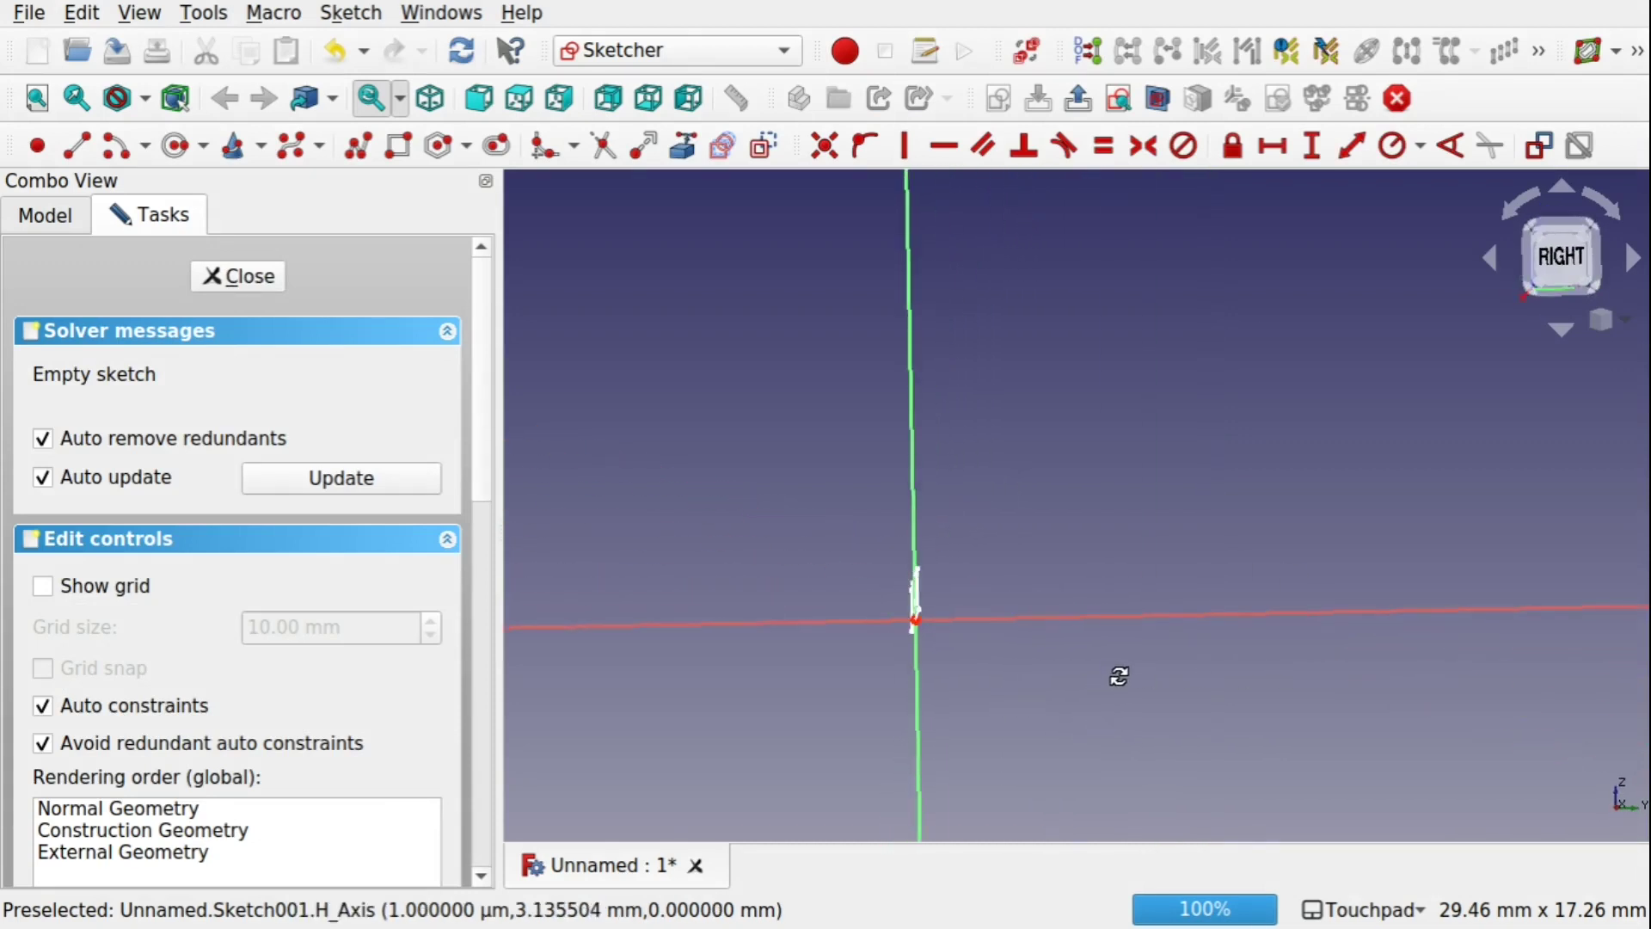
click(1563, 256)
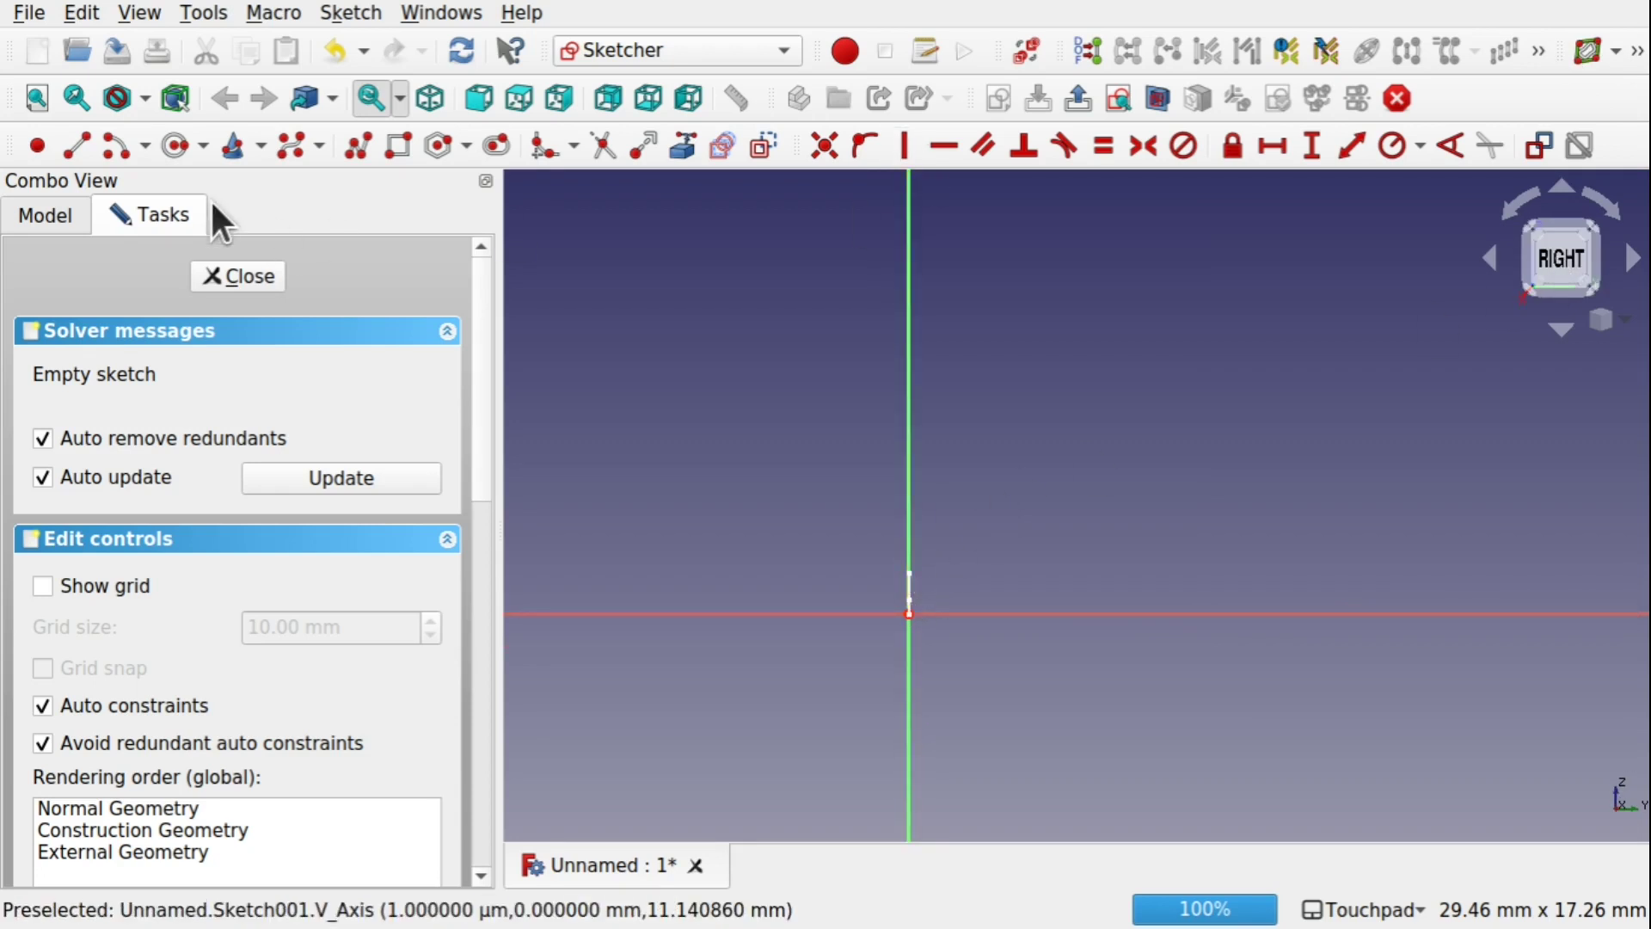
Draw an open four-point B-spline from the origin to about 18.1 mm across and 5.6 mm up
click(296, 148)
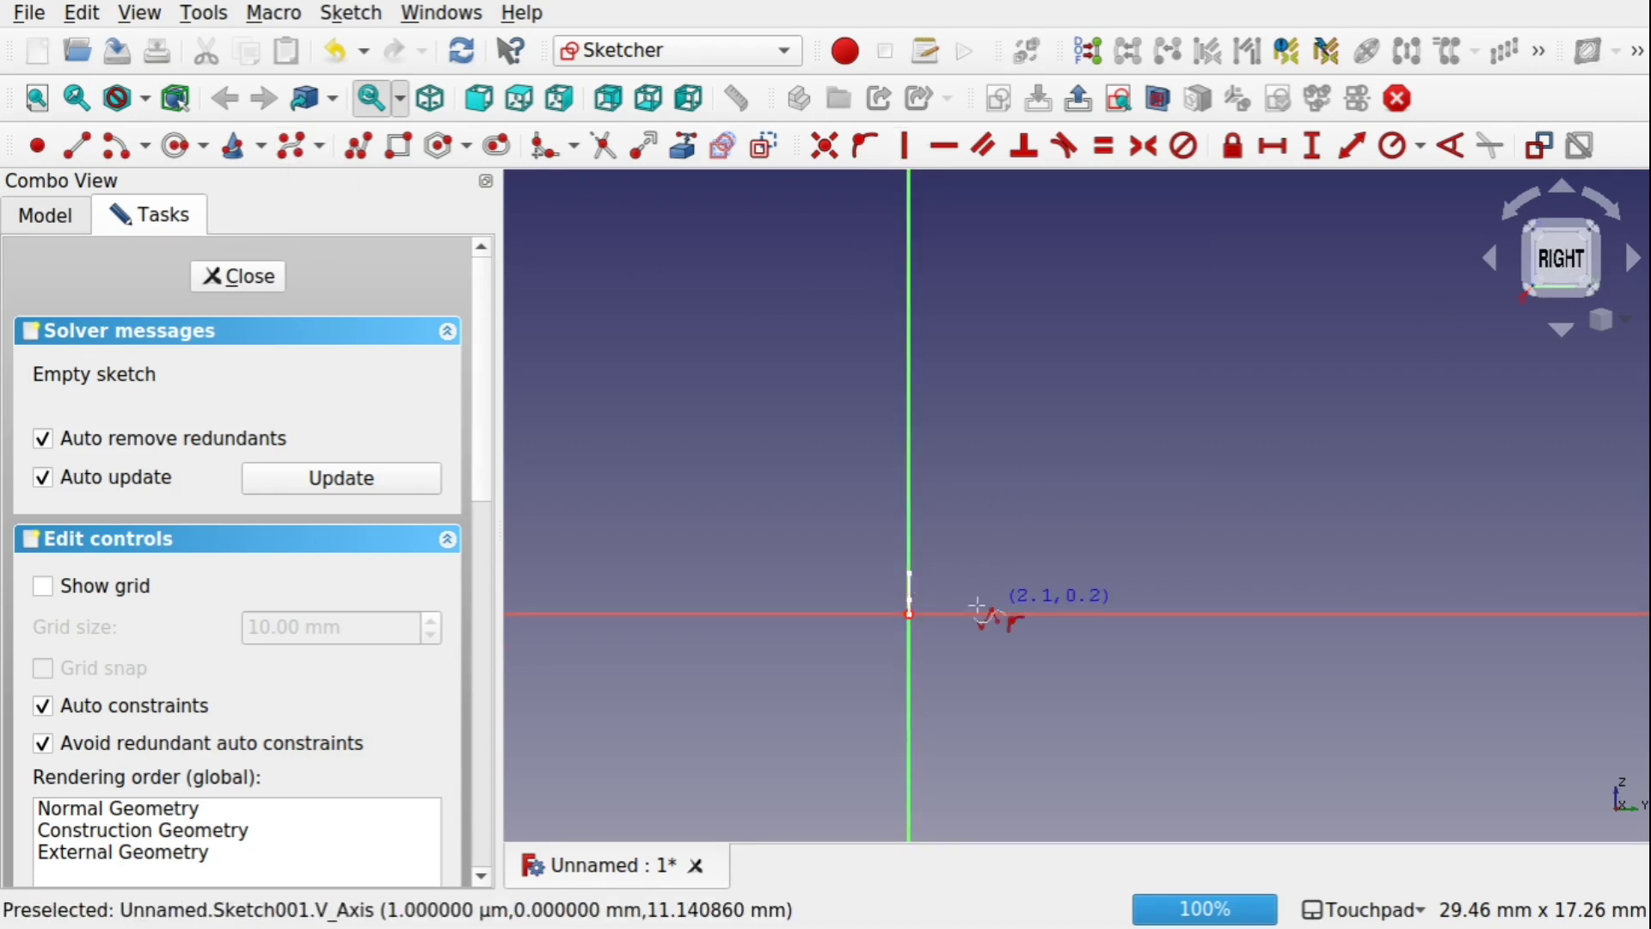
click(909, 614)
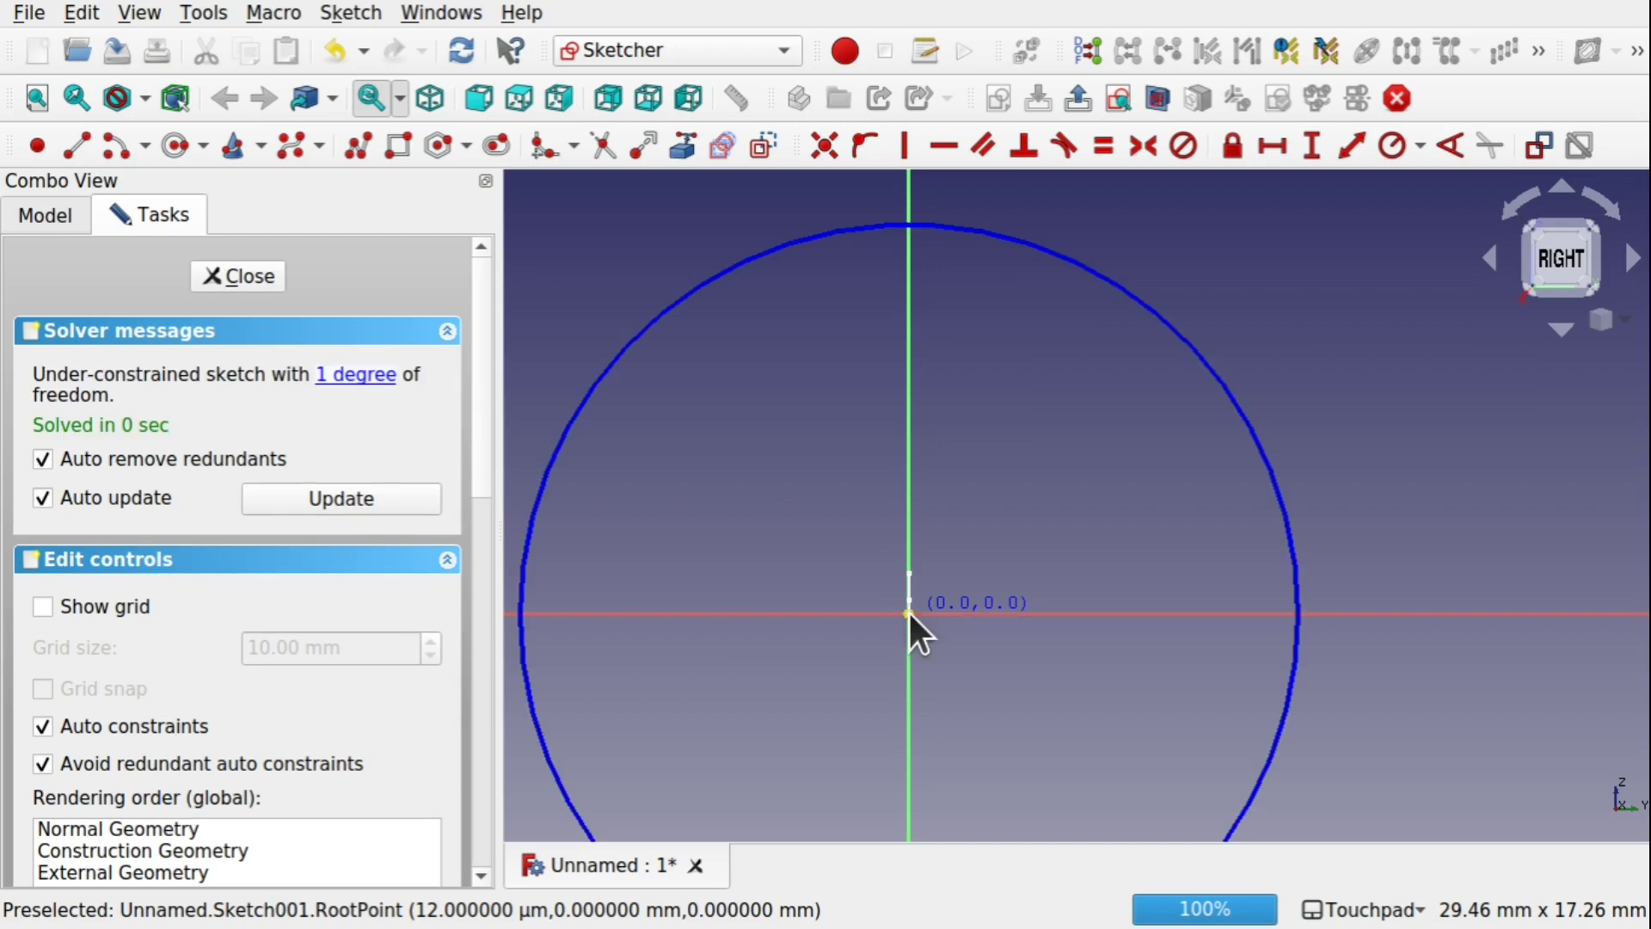
click(1200, 507)
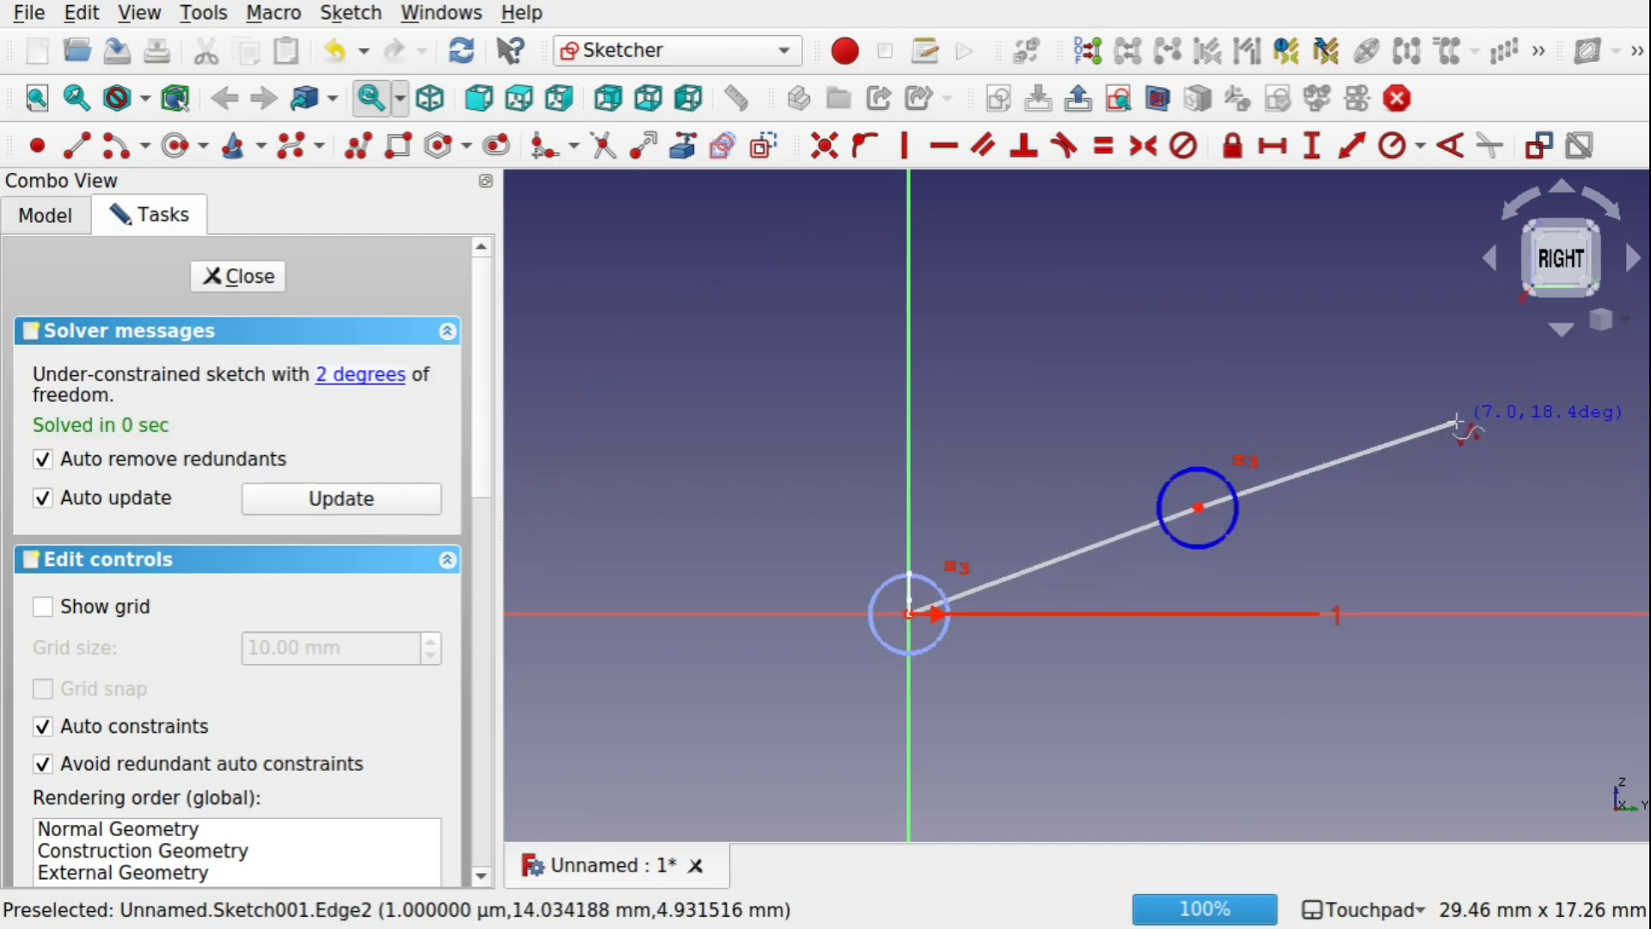
click(1468, 419)
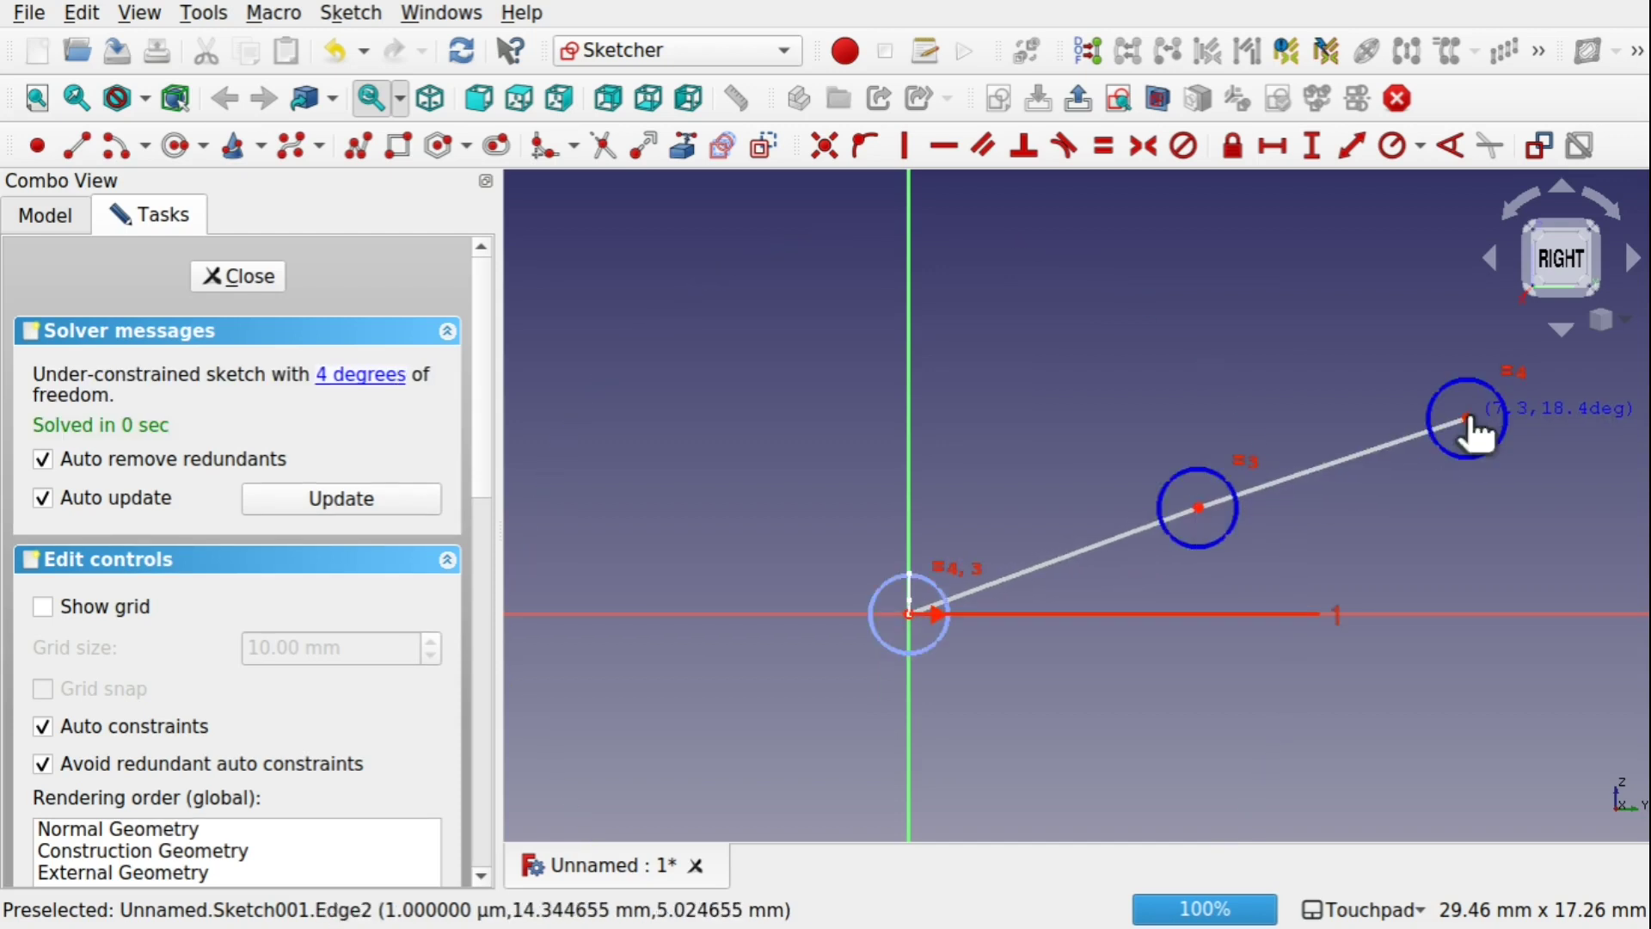
click(1614, 394)
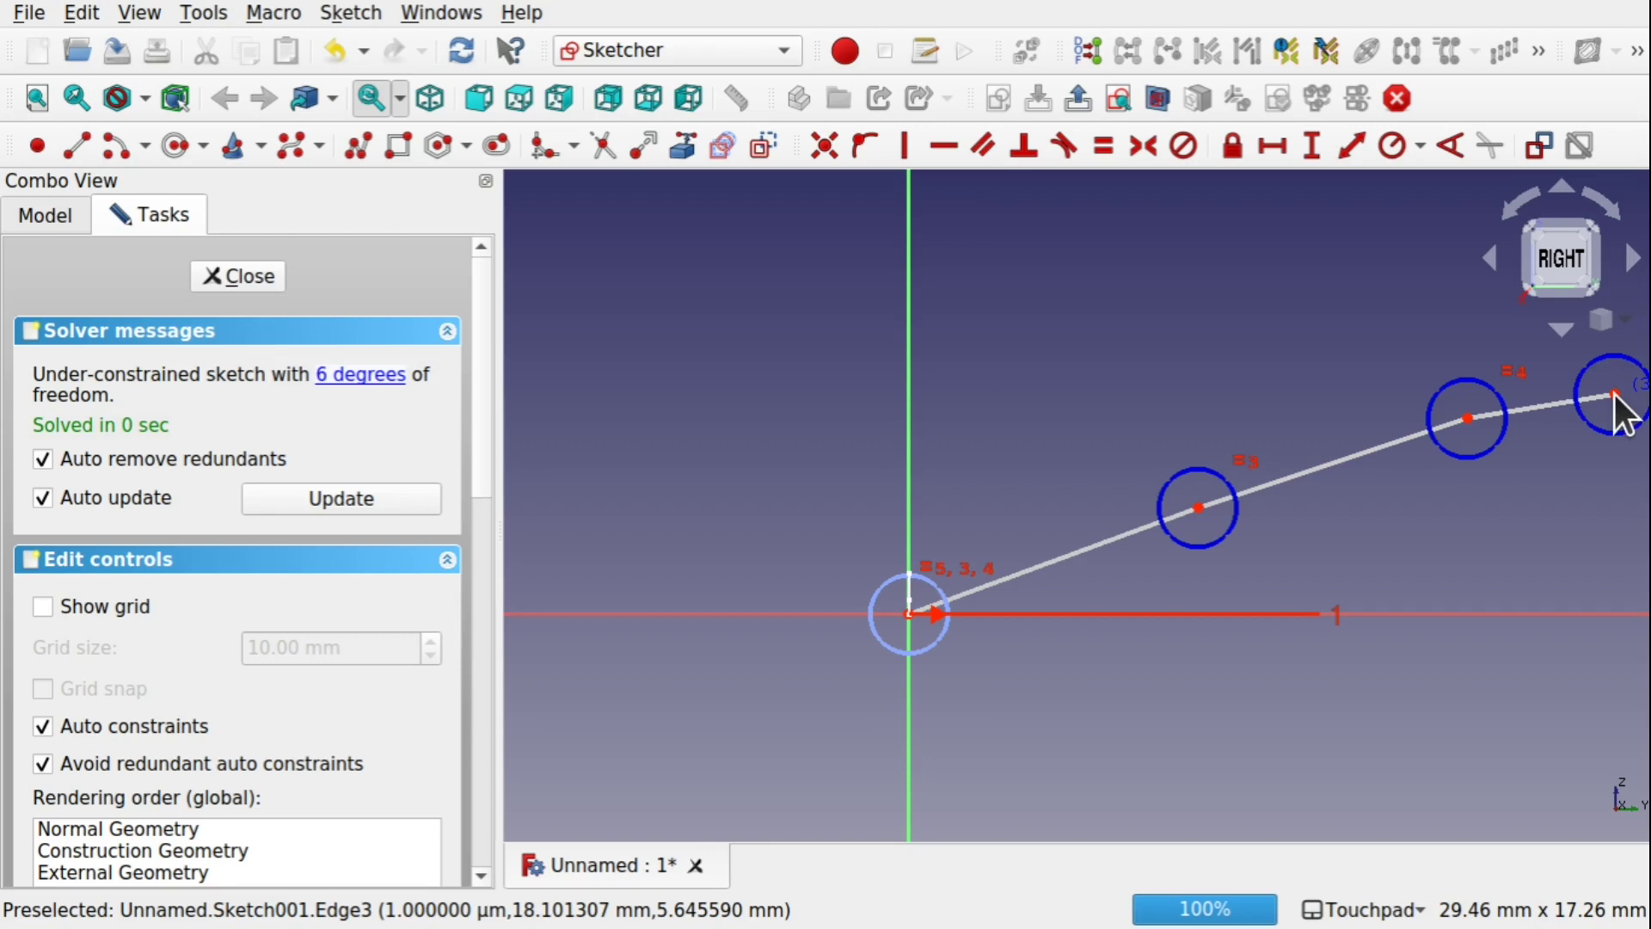
right_click(1615, 397)
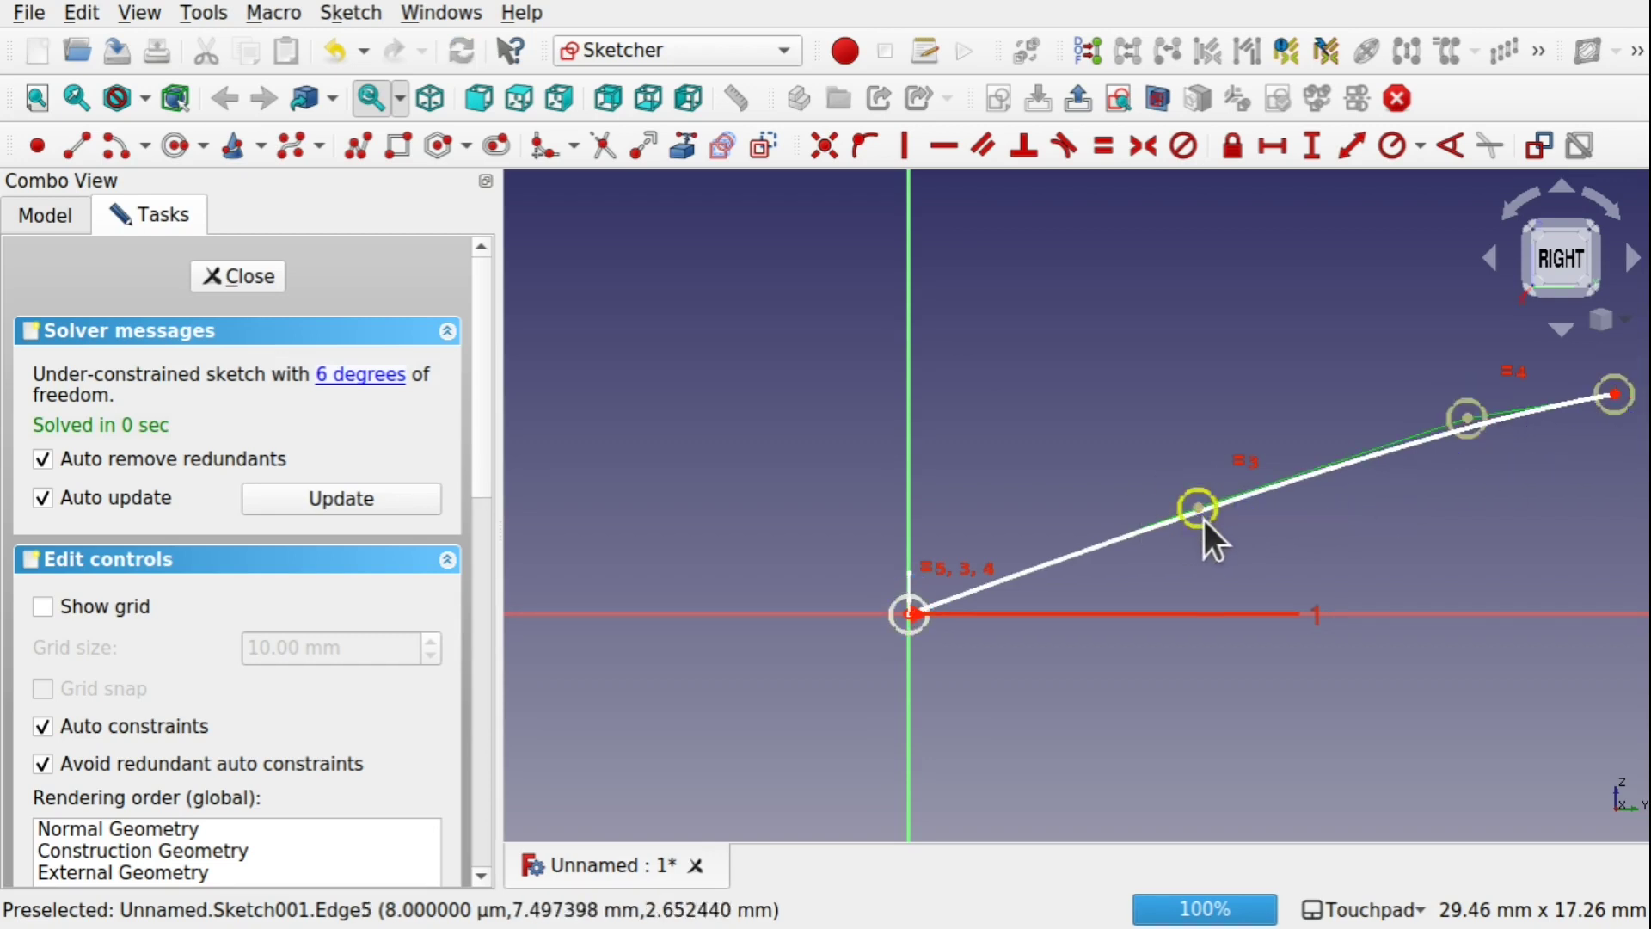
Pull the B-spline's third control point down near the horizontal axis to form an S-shaped path, and close the sketch
drag(1468, 419, 1555, 596)
click(260, 287)
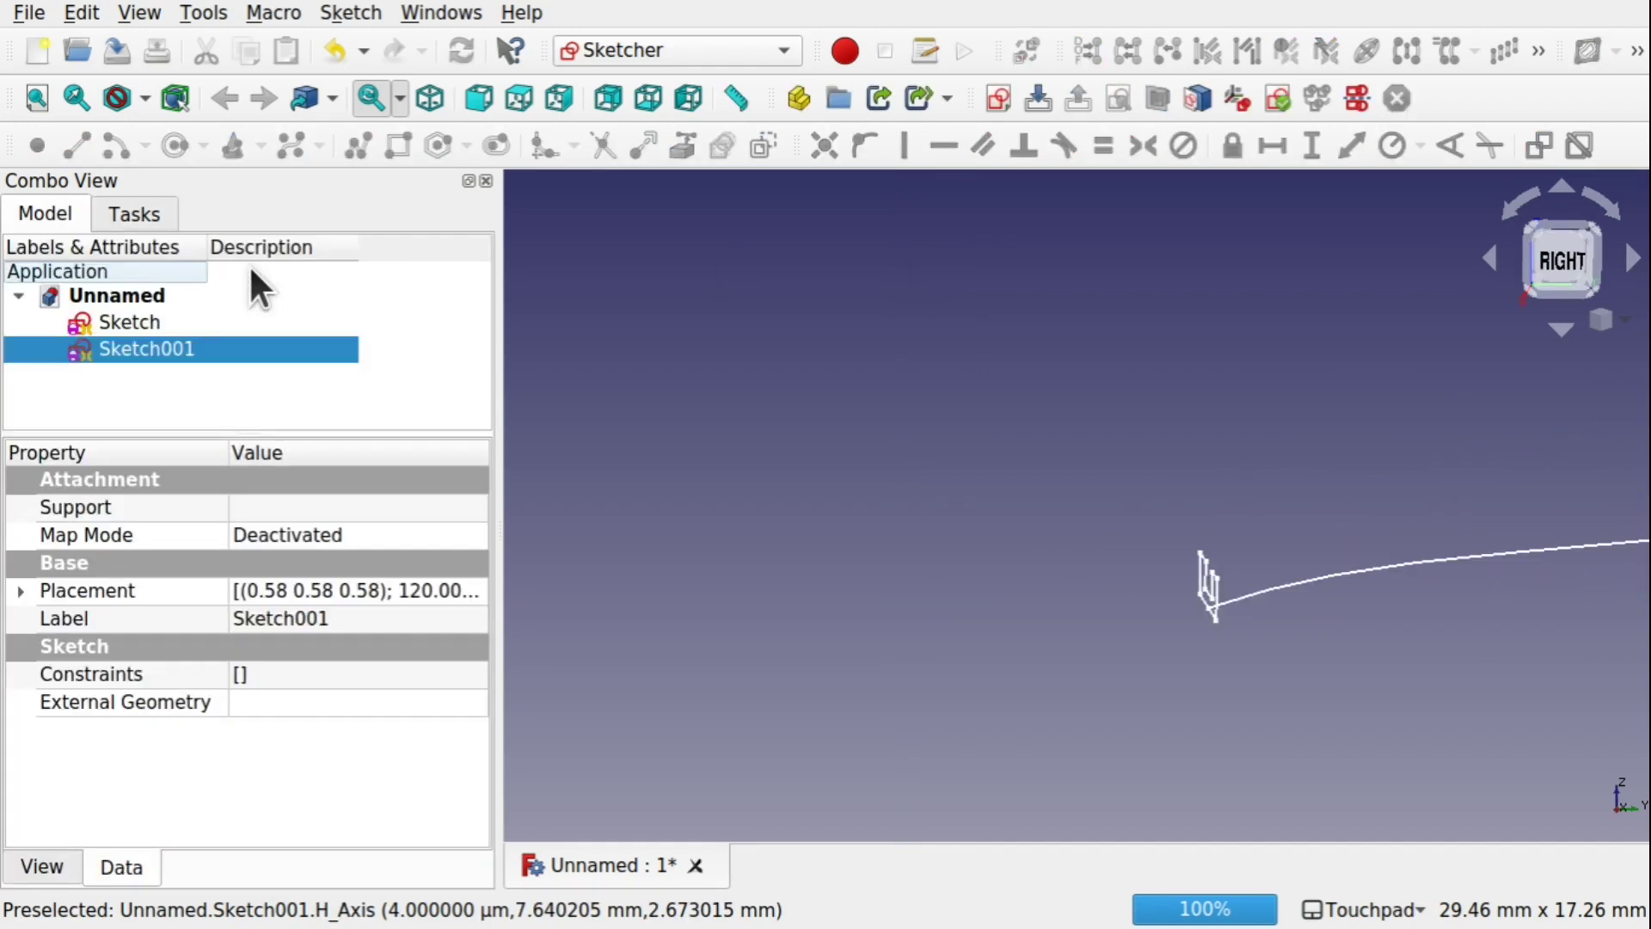
shift+middle_drag(1378, 559, 864, 586)
middle_drag(681, 576, 915, 595)
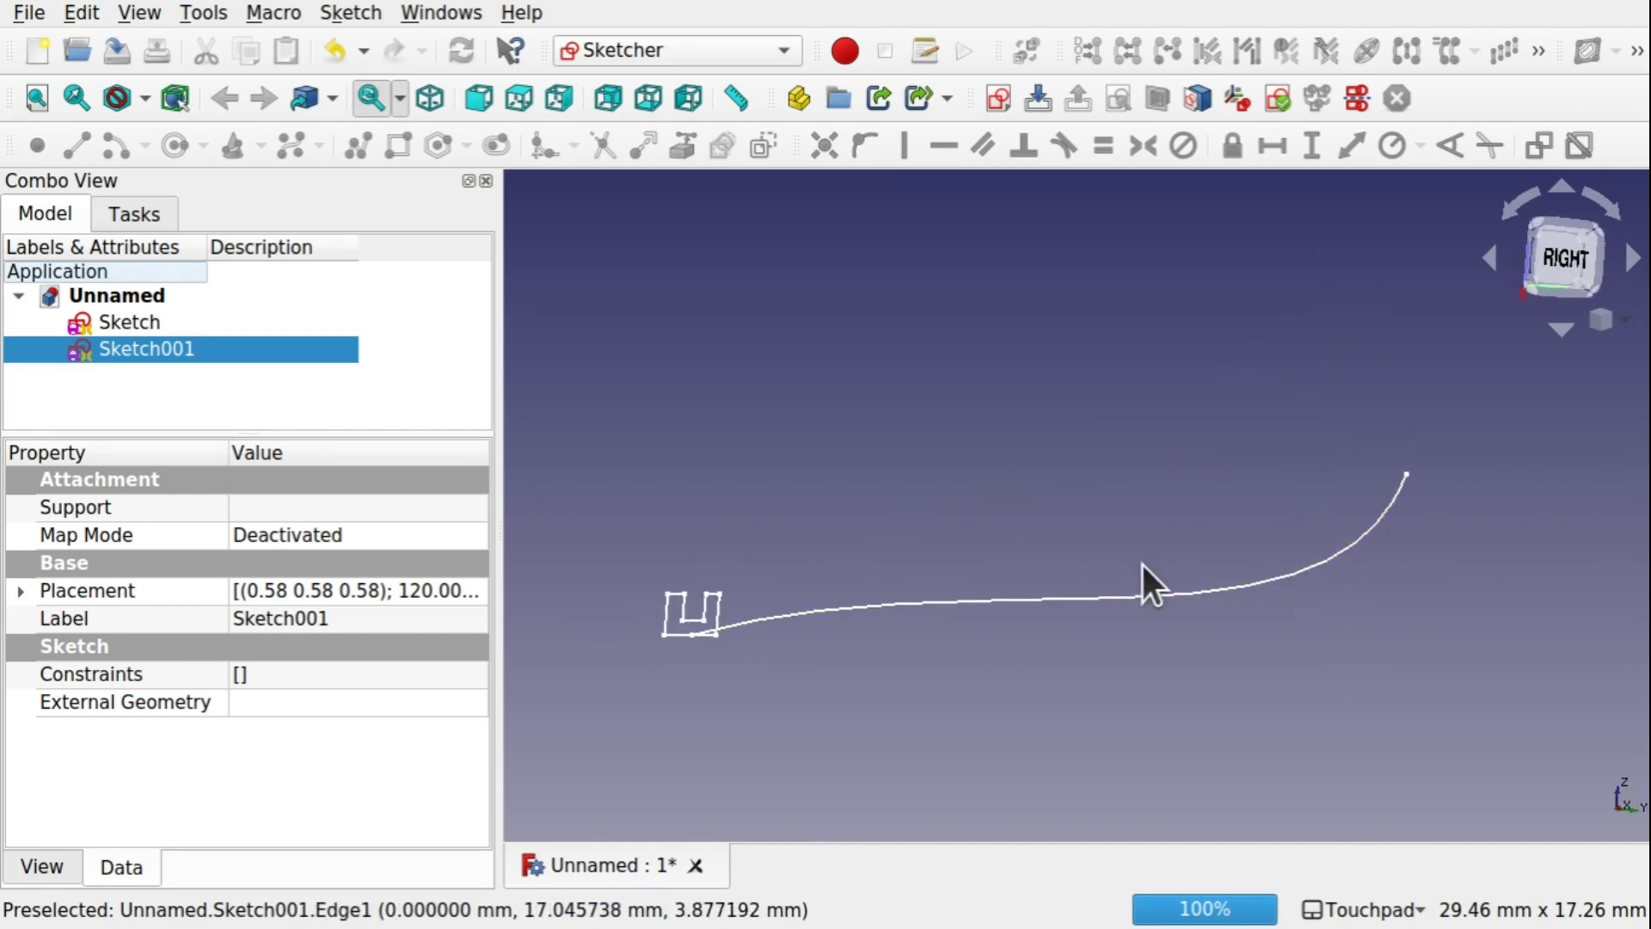
middle_drag(1143, 565, 938, 614)
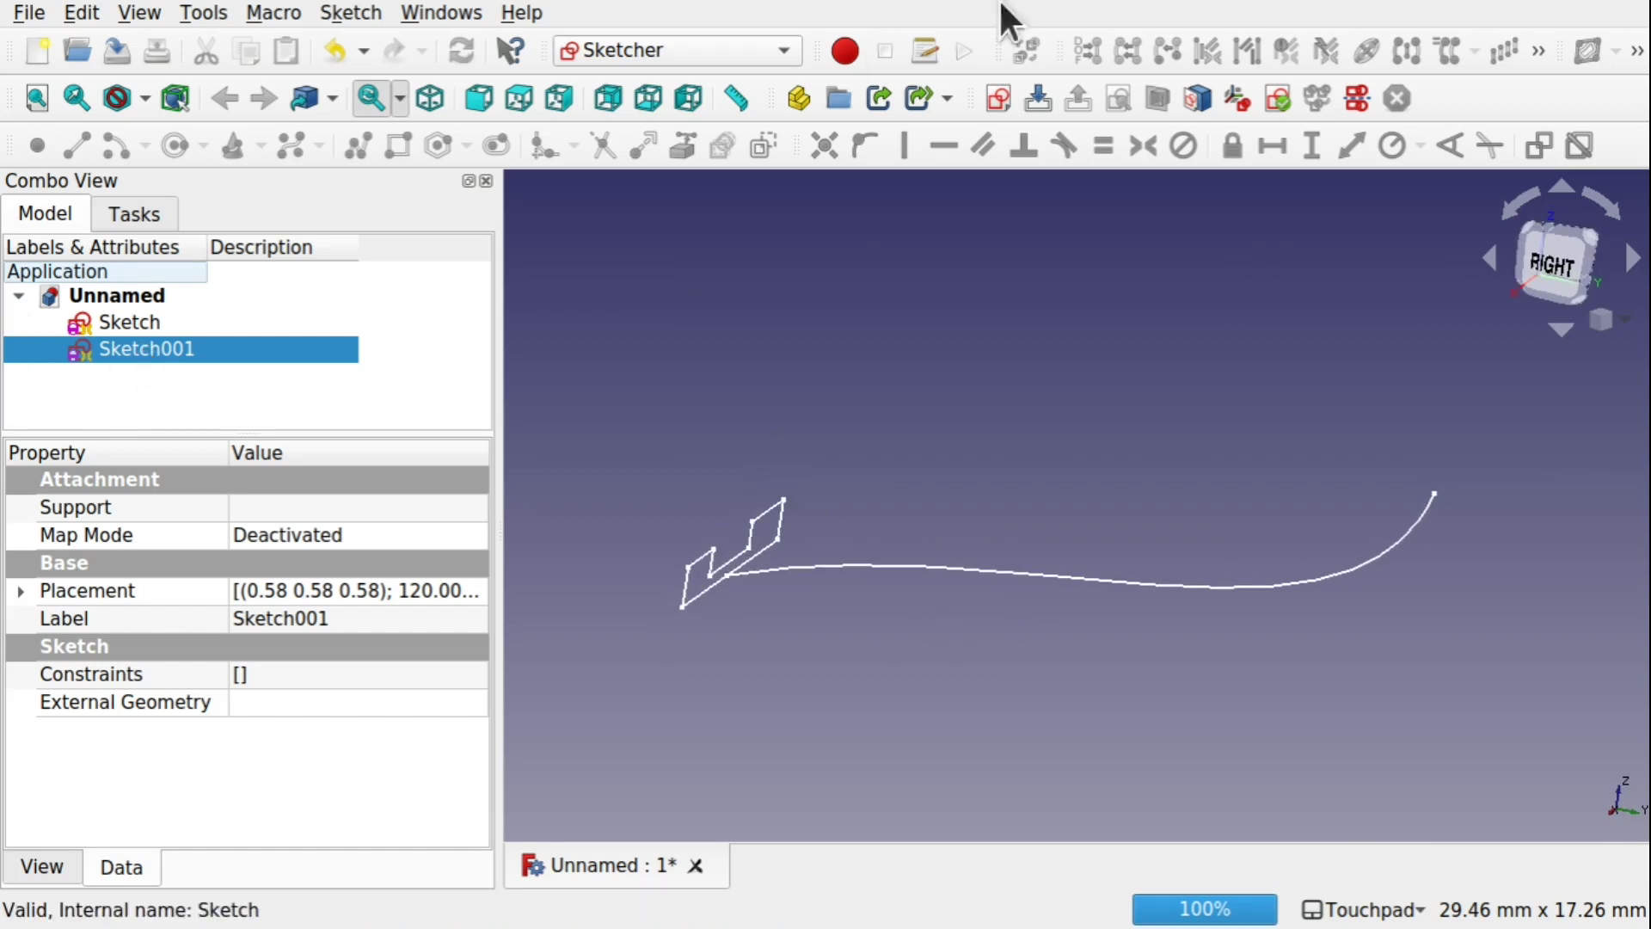
Switch to the Part workbench and highlight the notched profile sketch and the B-spline path sketch in turn
click(723, 50)
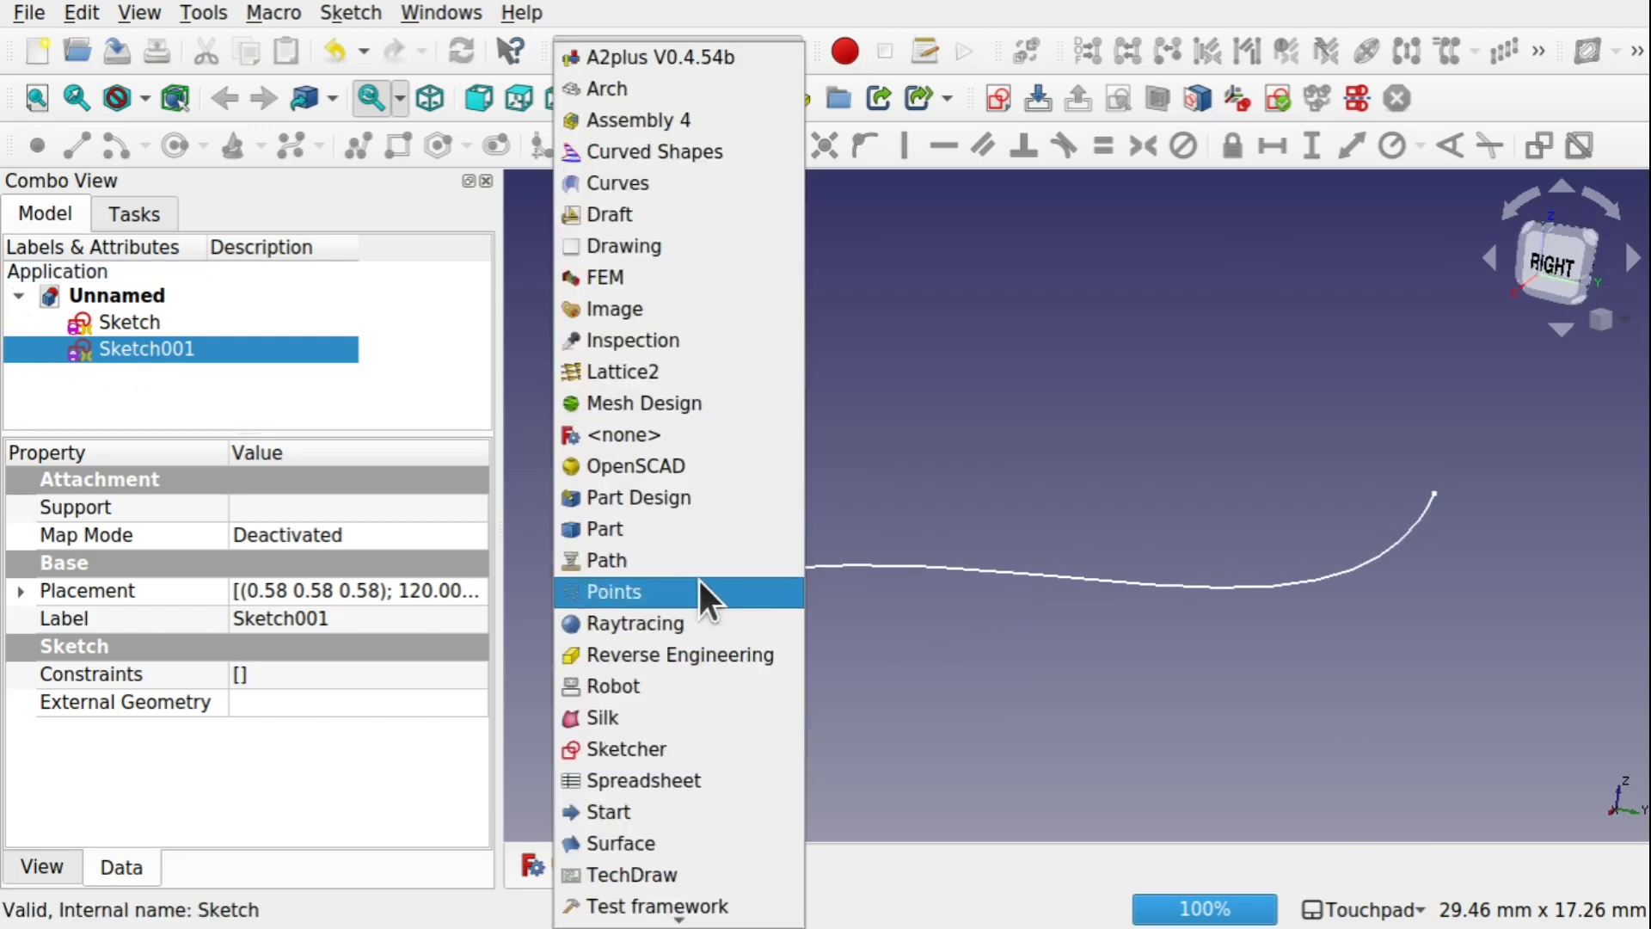
click(708, 533)
middle_drag(711, 472, 768, 458)
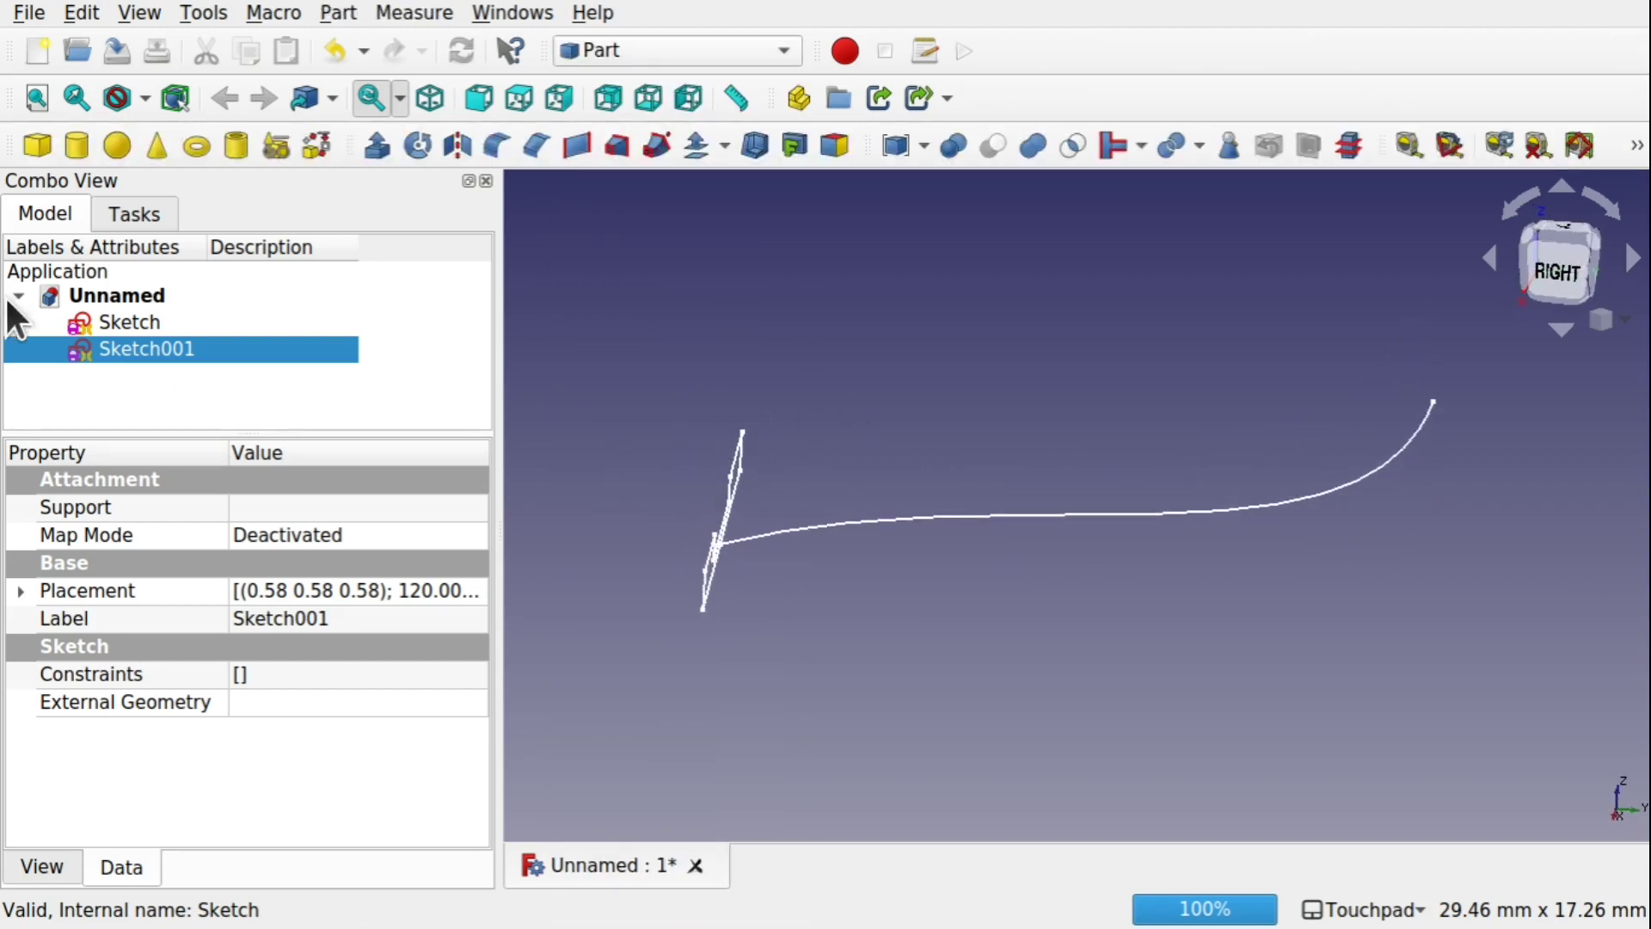
click(121, 323)
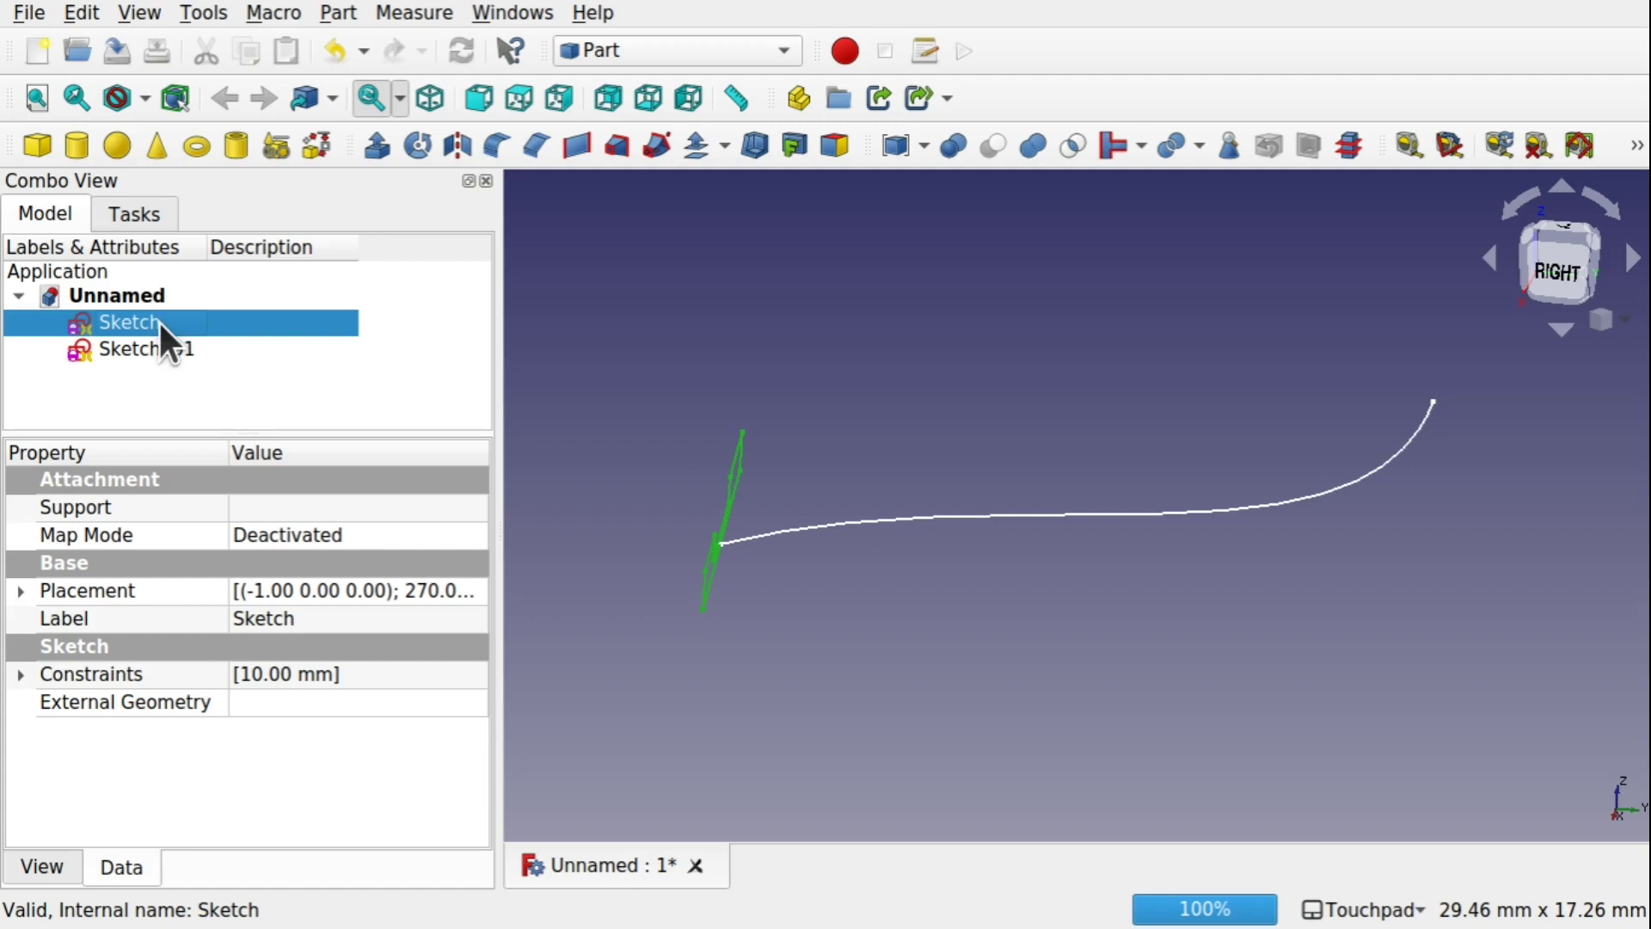
click(202, 349)
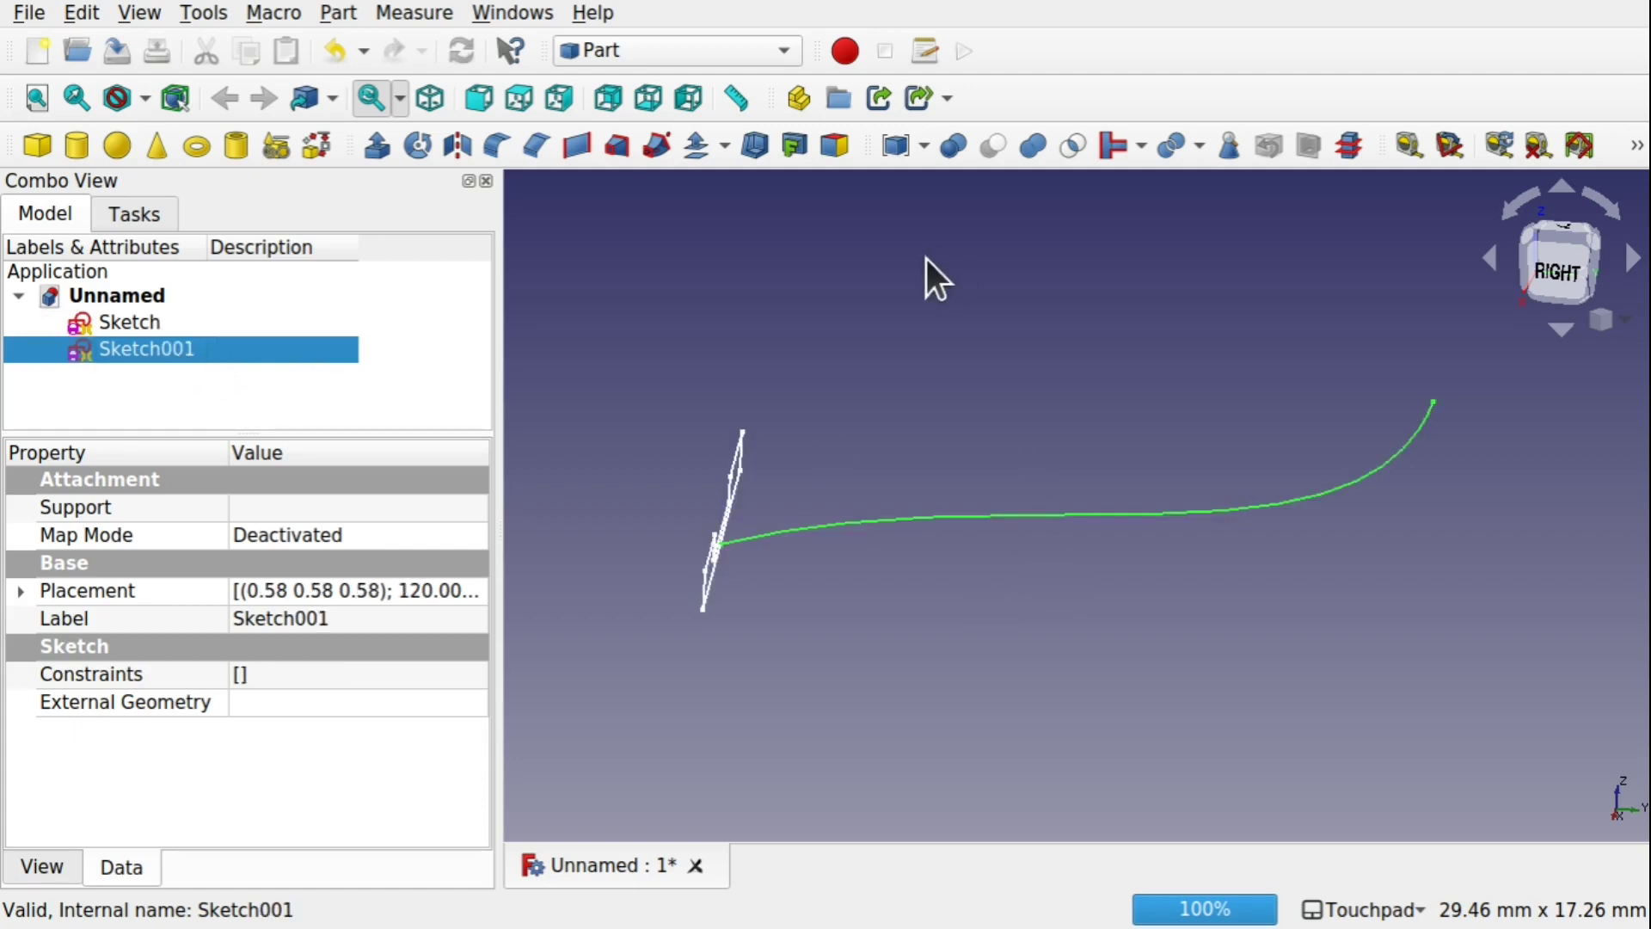
click(876, 322)
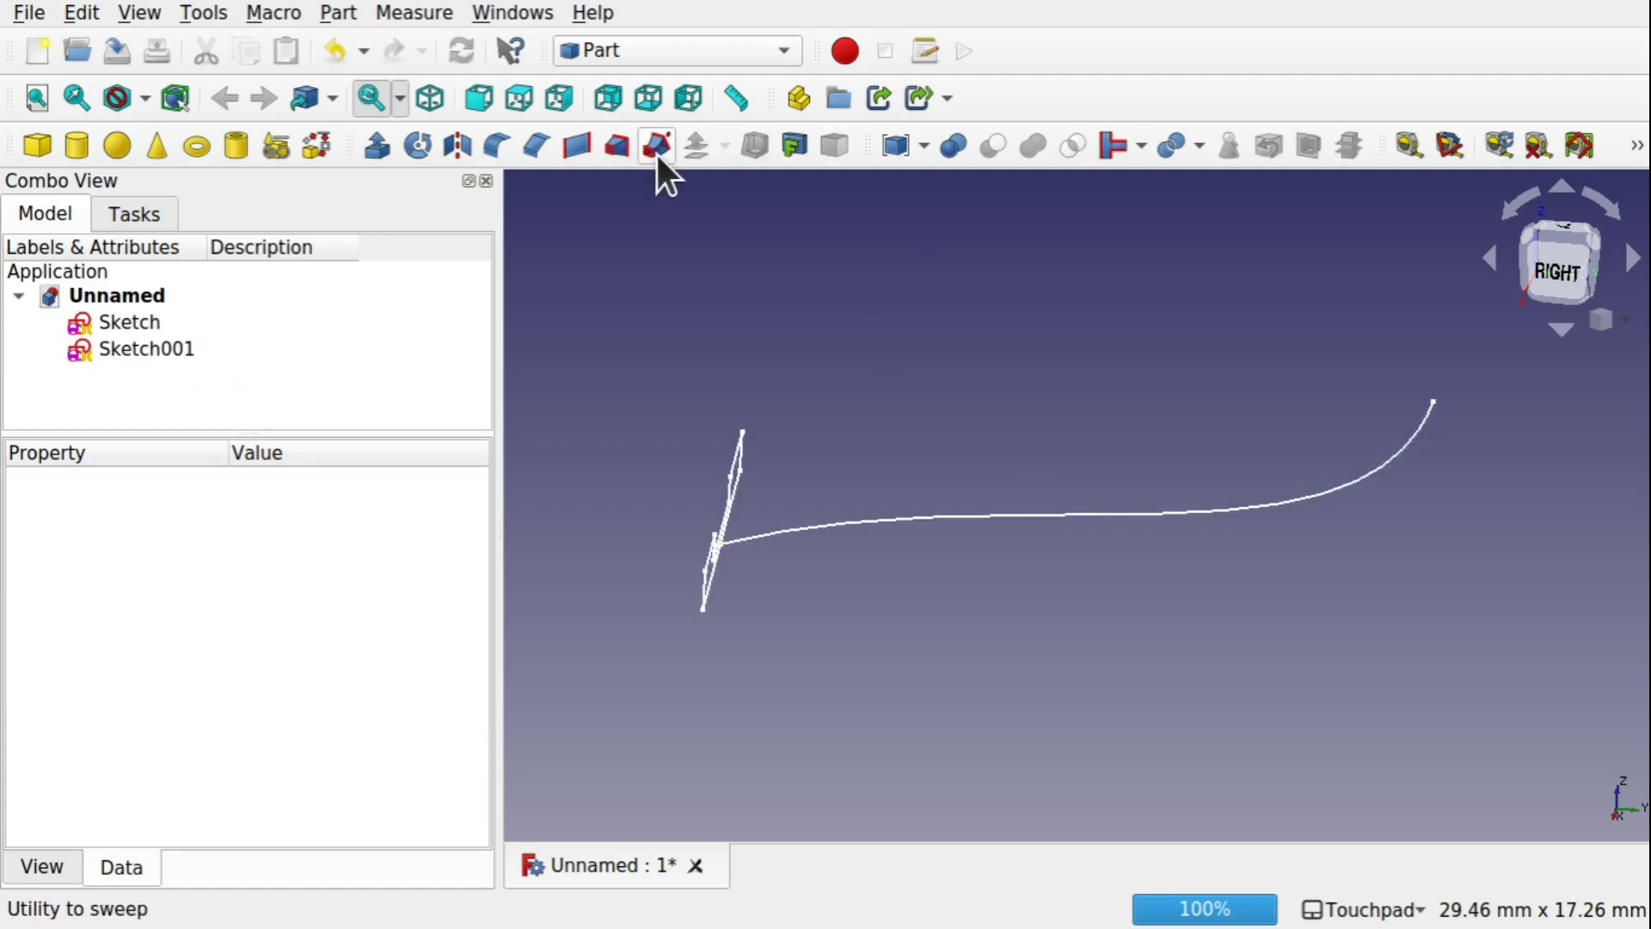
Start a Sweep using the notched profile sketch as its section, with solid creation enabled
click(333, 15)
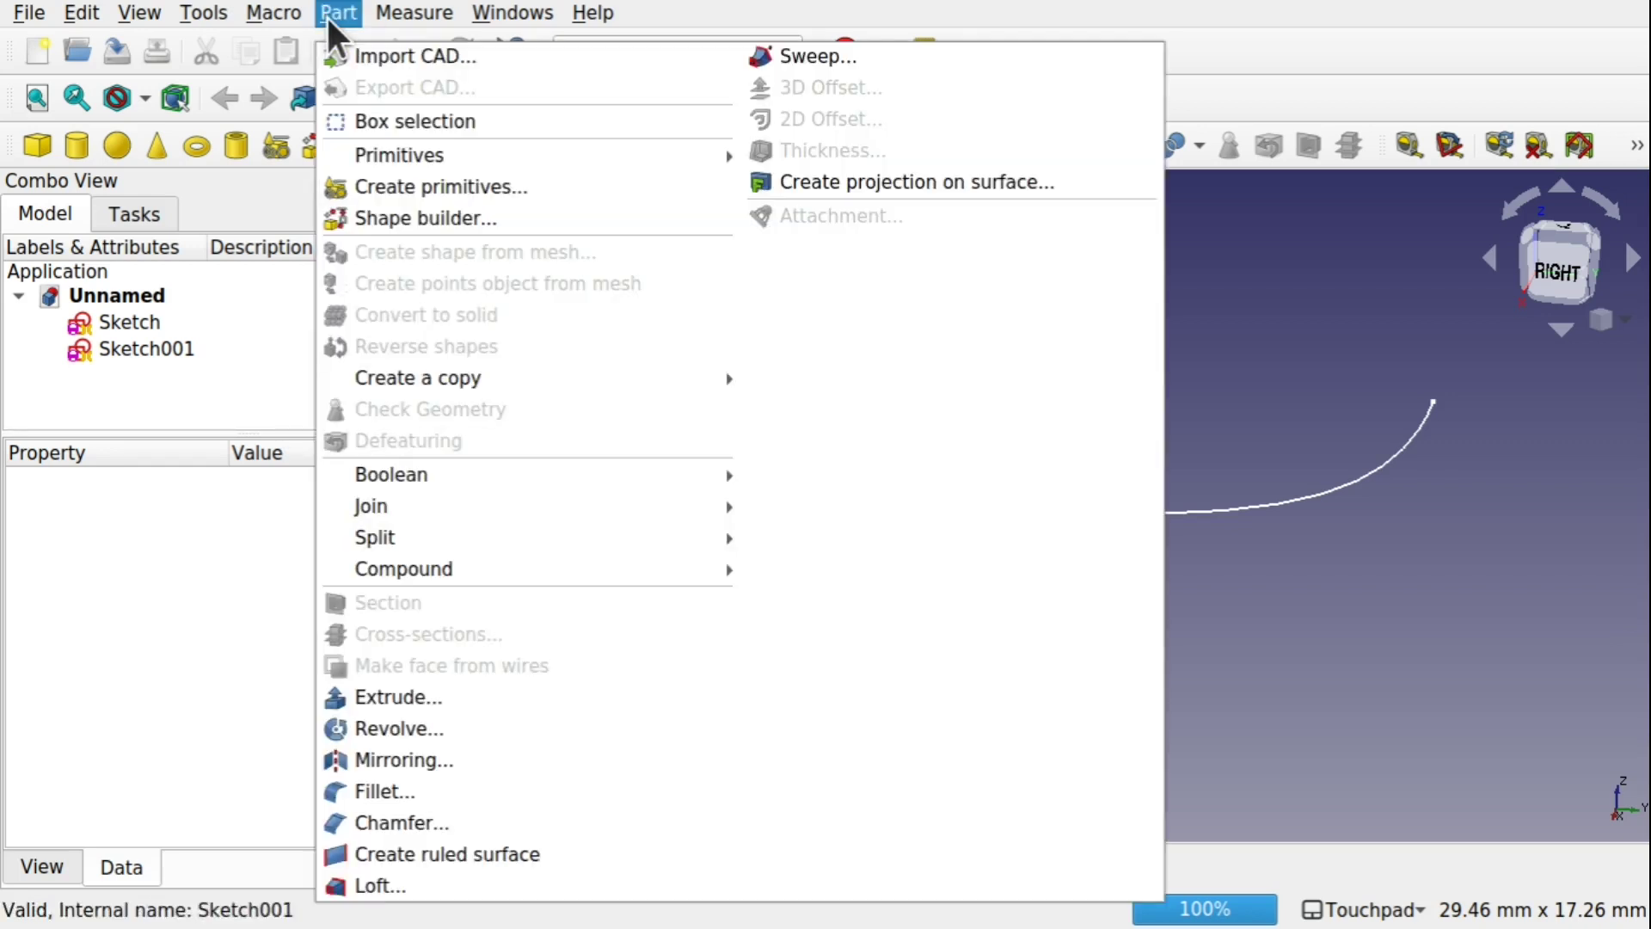
click(790, 55)
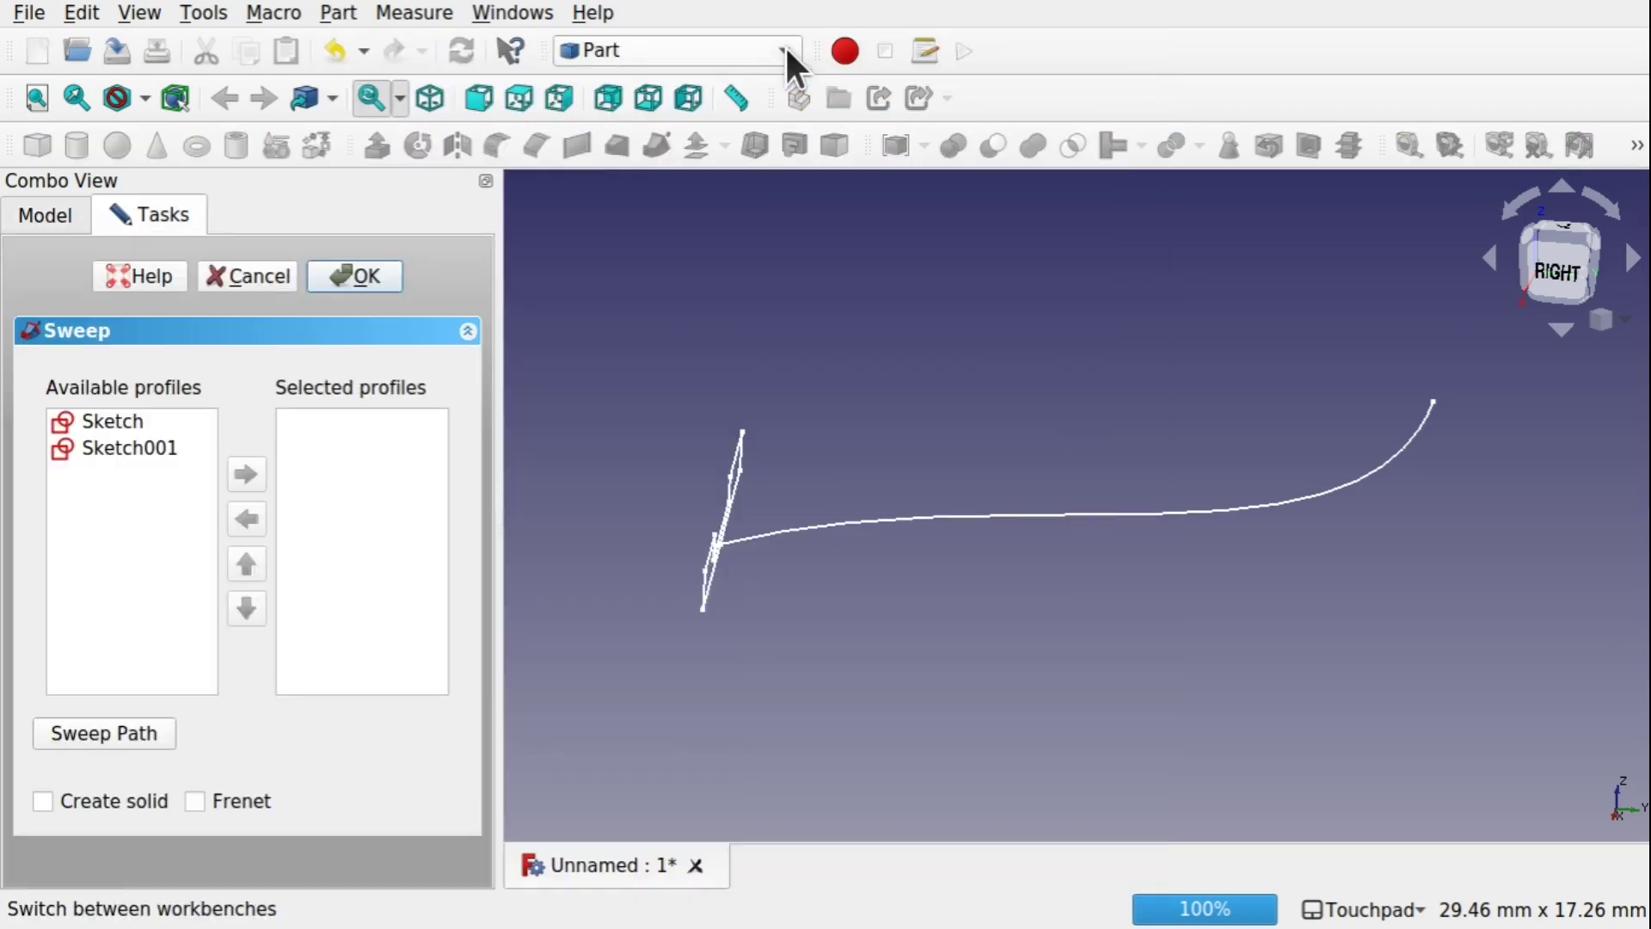
click(111, 422)
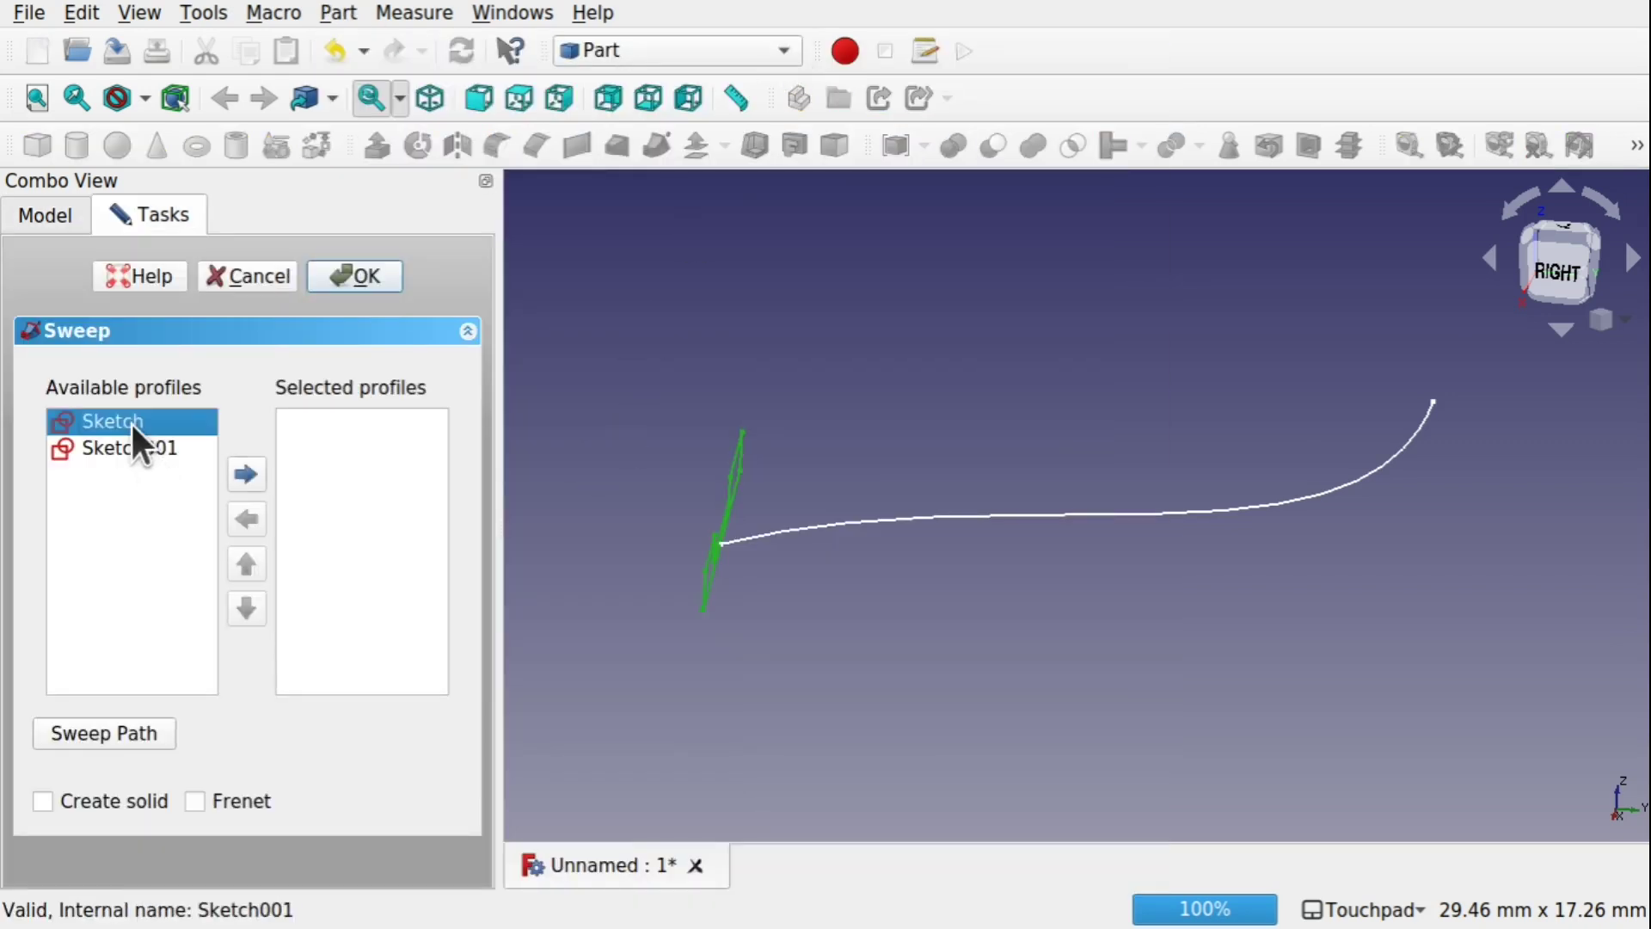
alt+drag(663, 503, 762, 504)
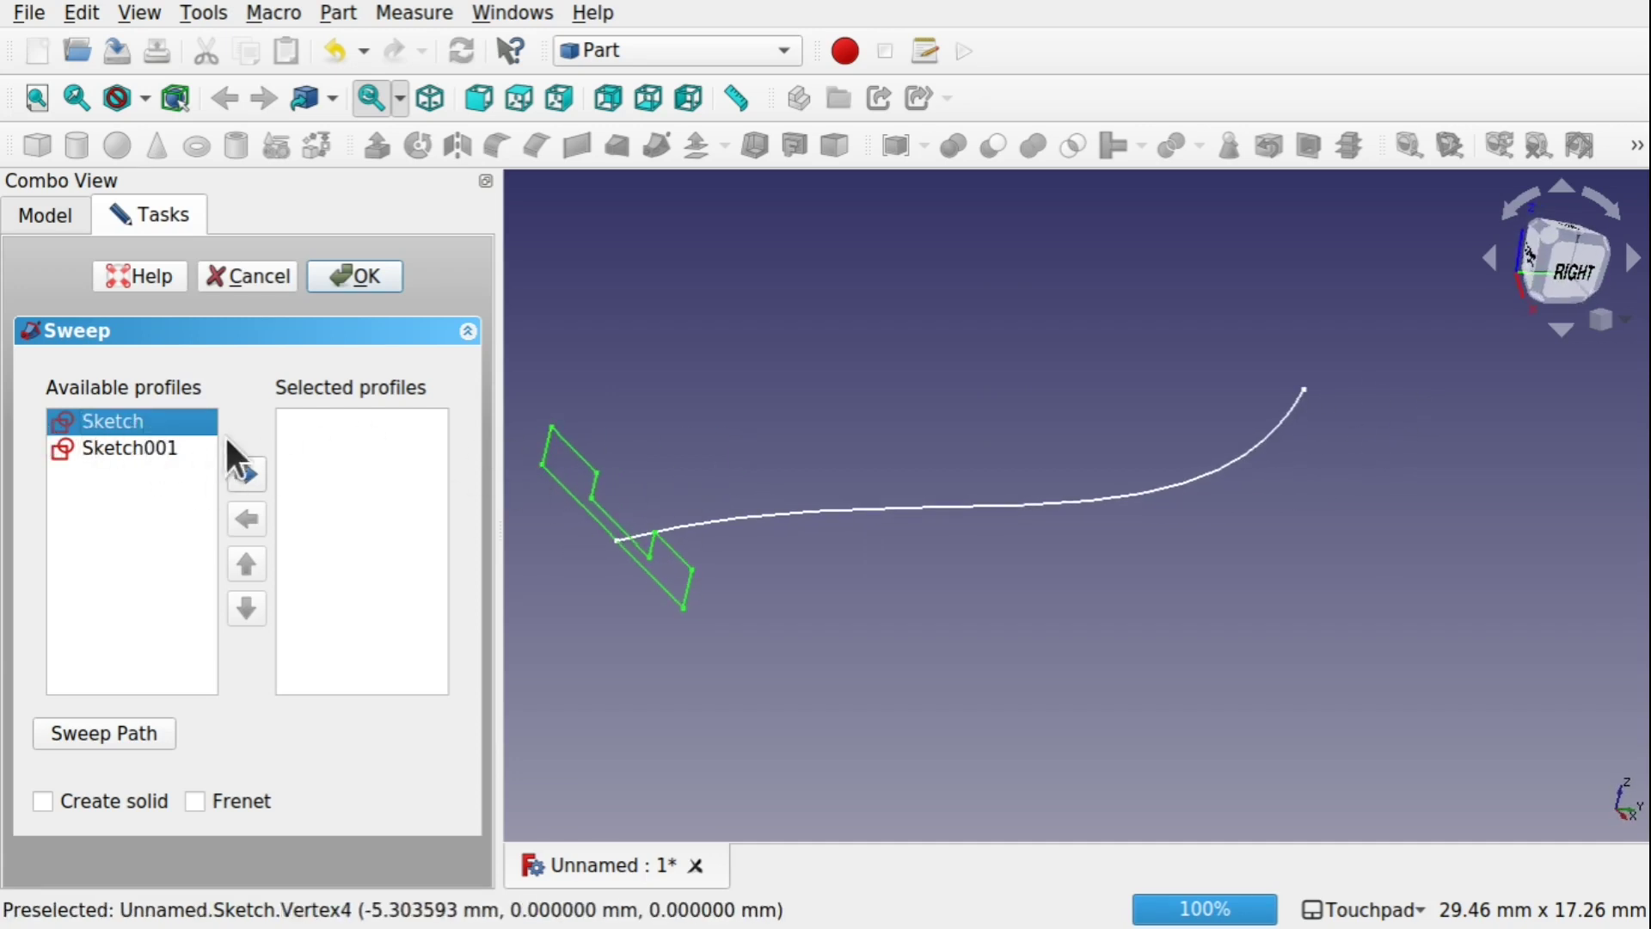
click(246, 476)
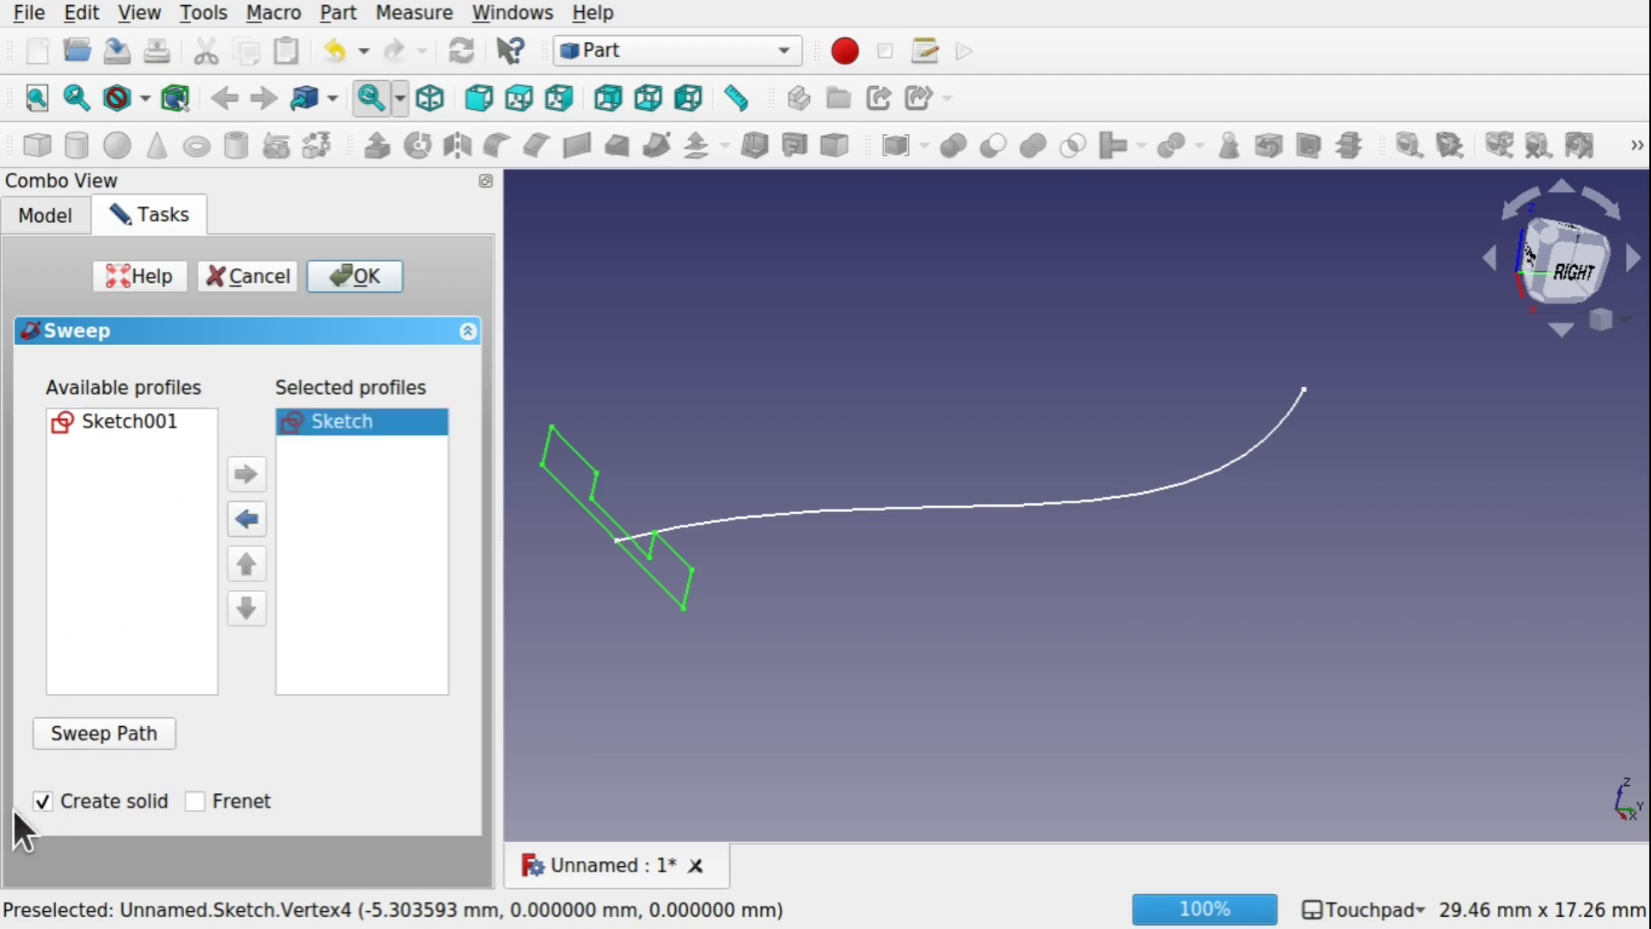
Pick the B-spline edge as the sweep path and create the sweep
click(125, 733)
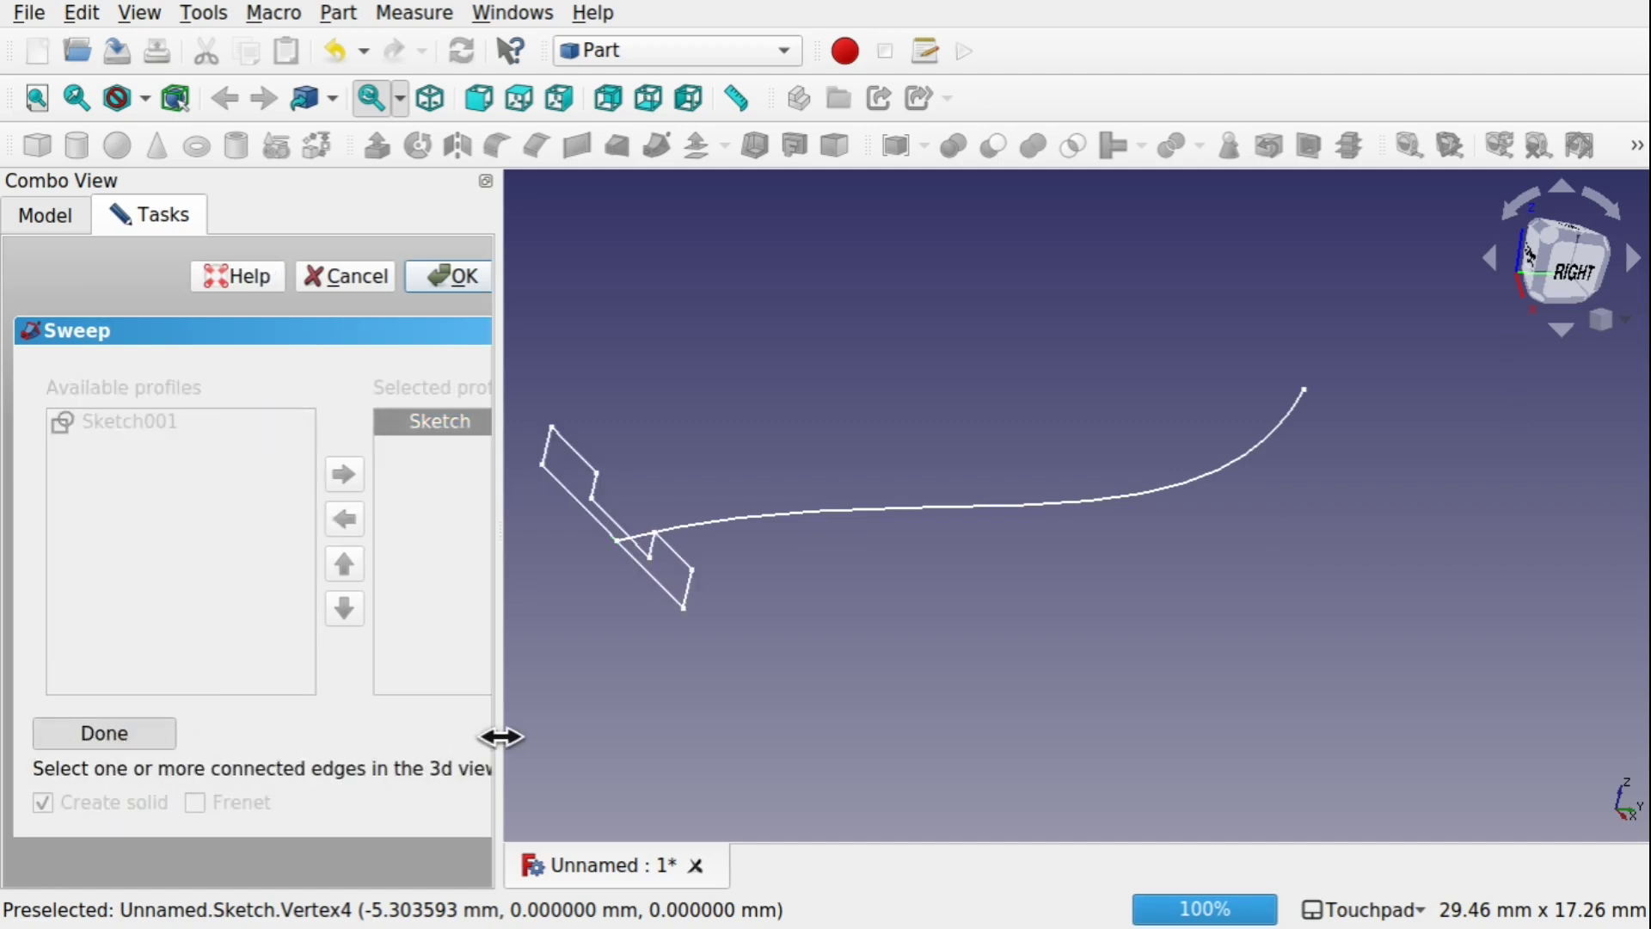
drag(501, 737, 714, 737)
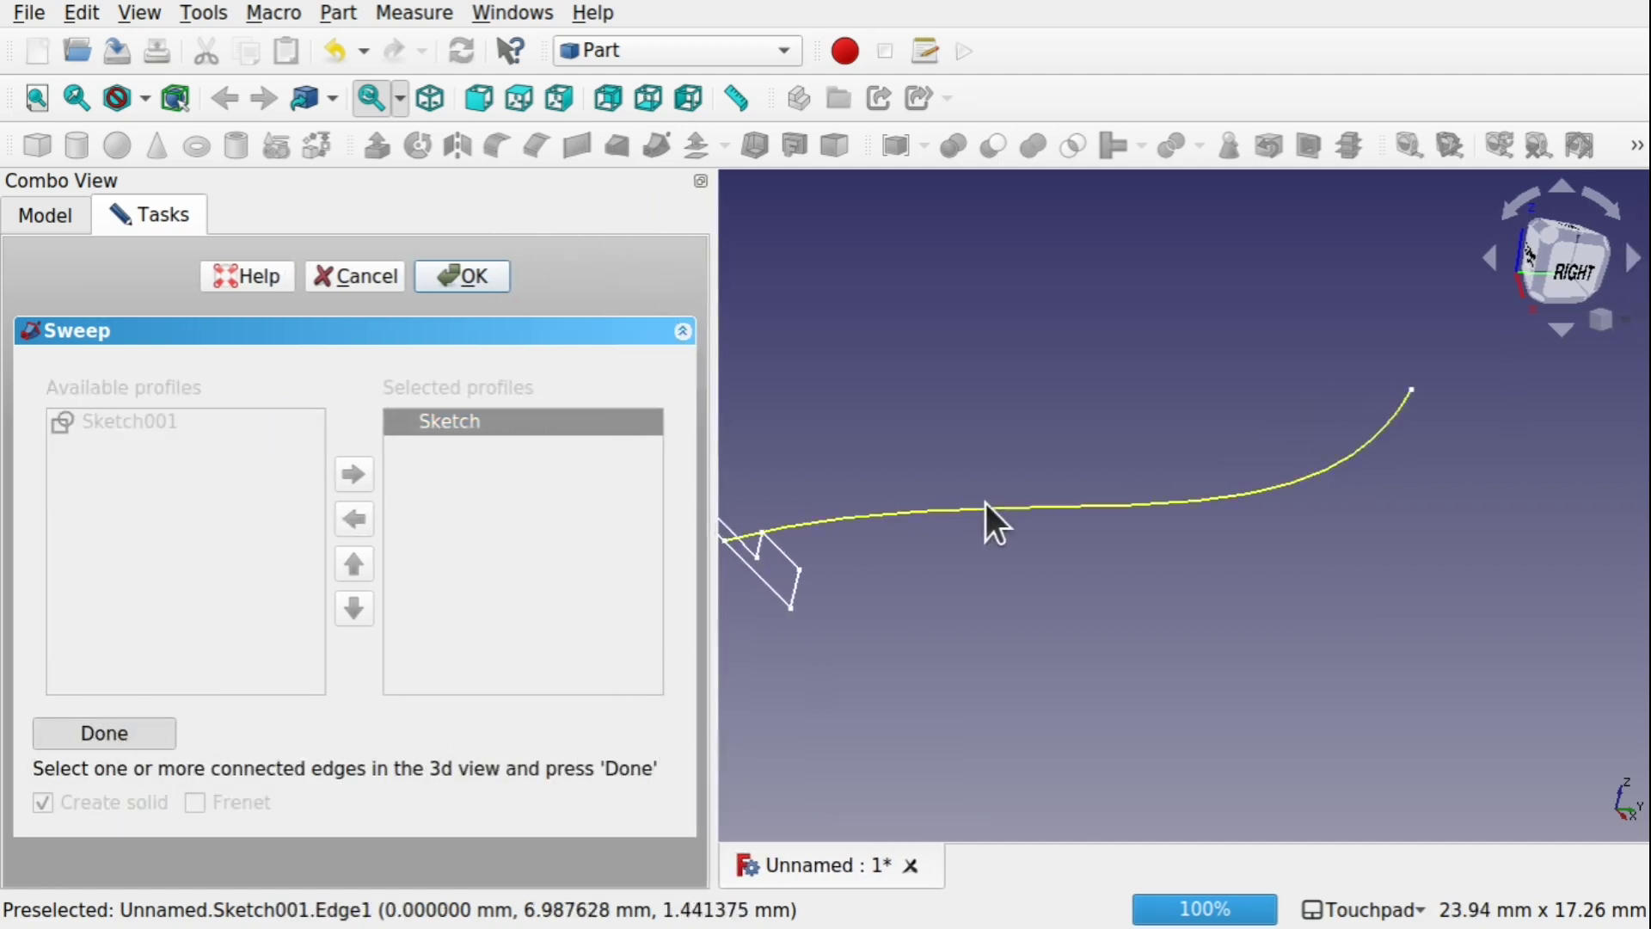
click(995, 507)
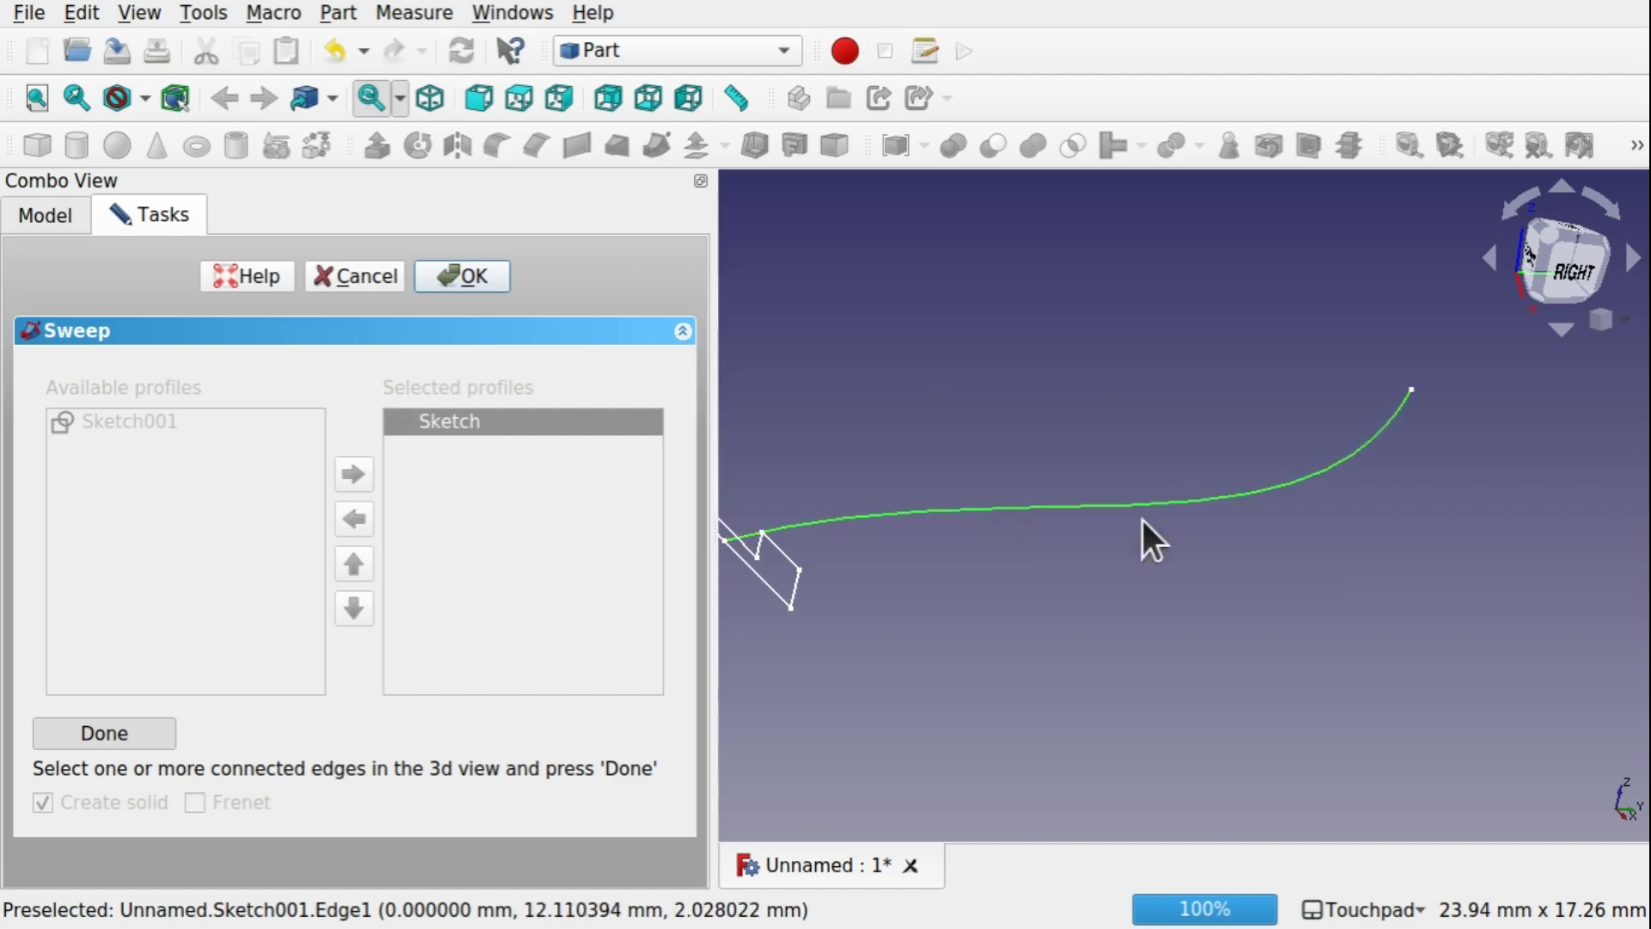
click(53, 733)
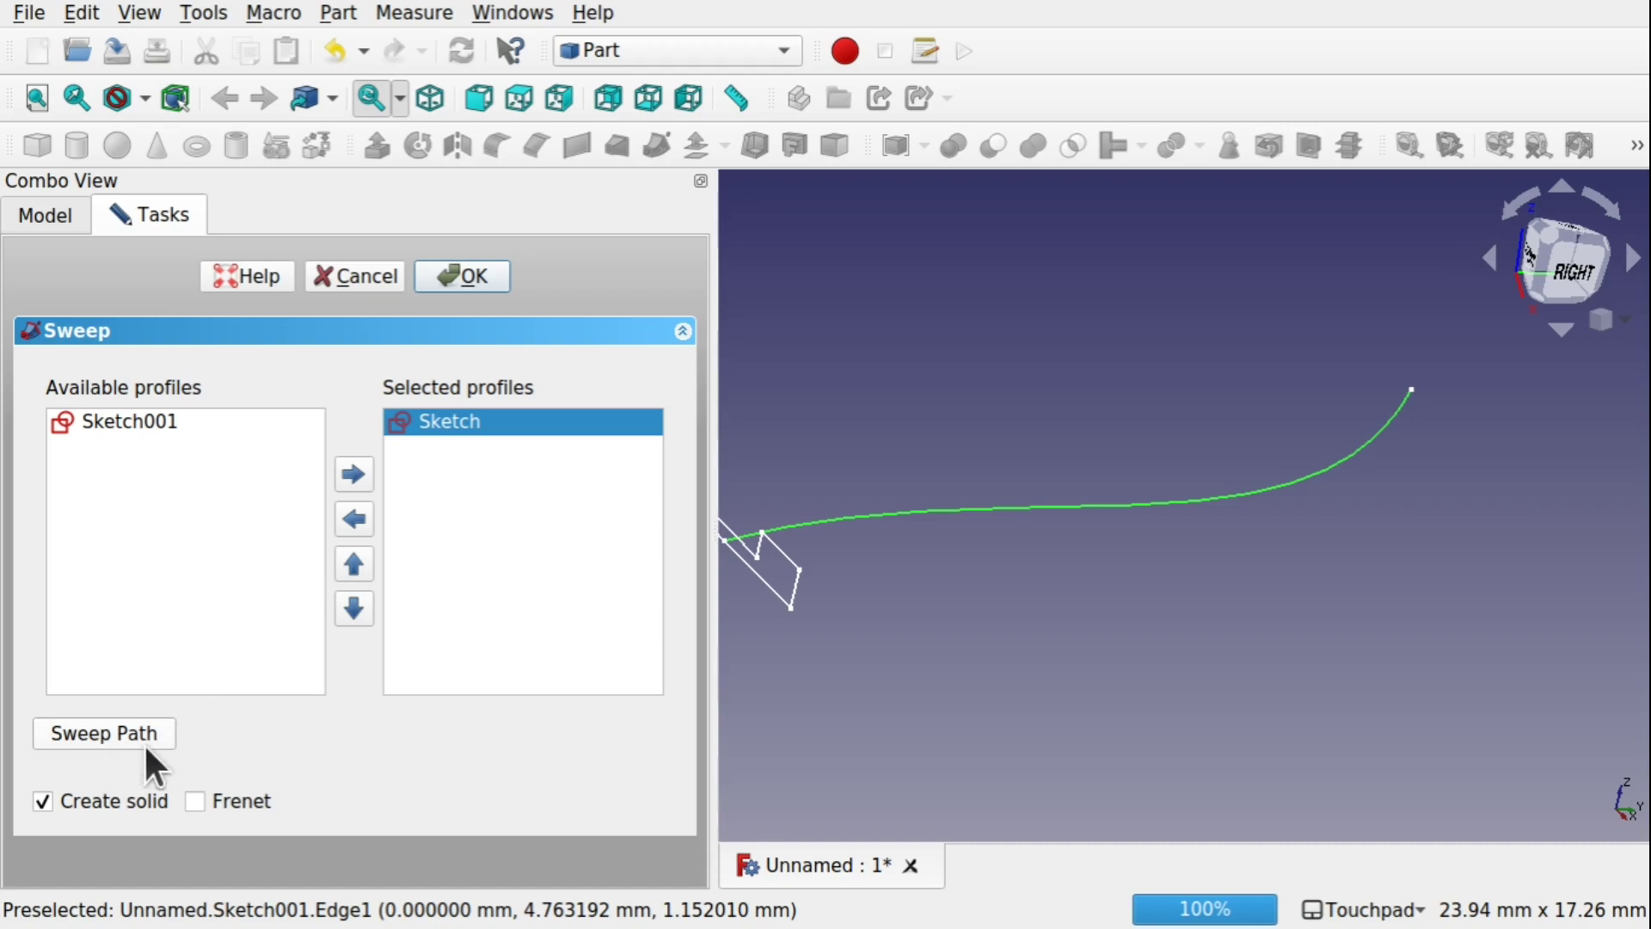
click(465, 277)
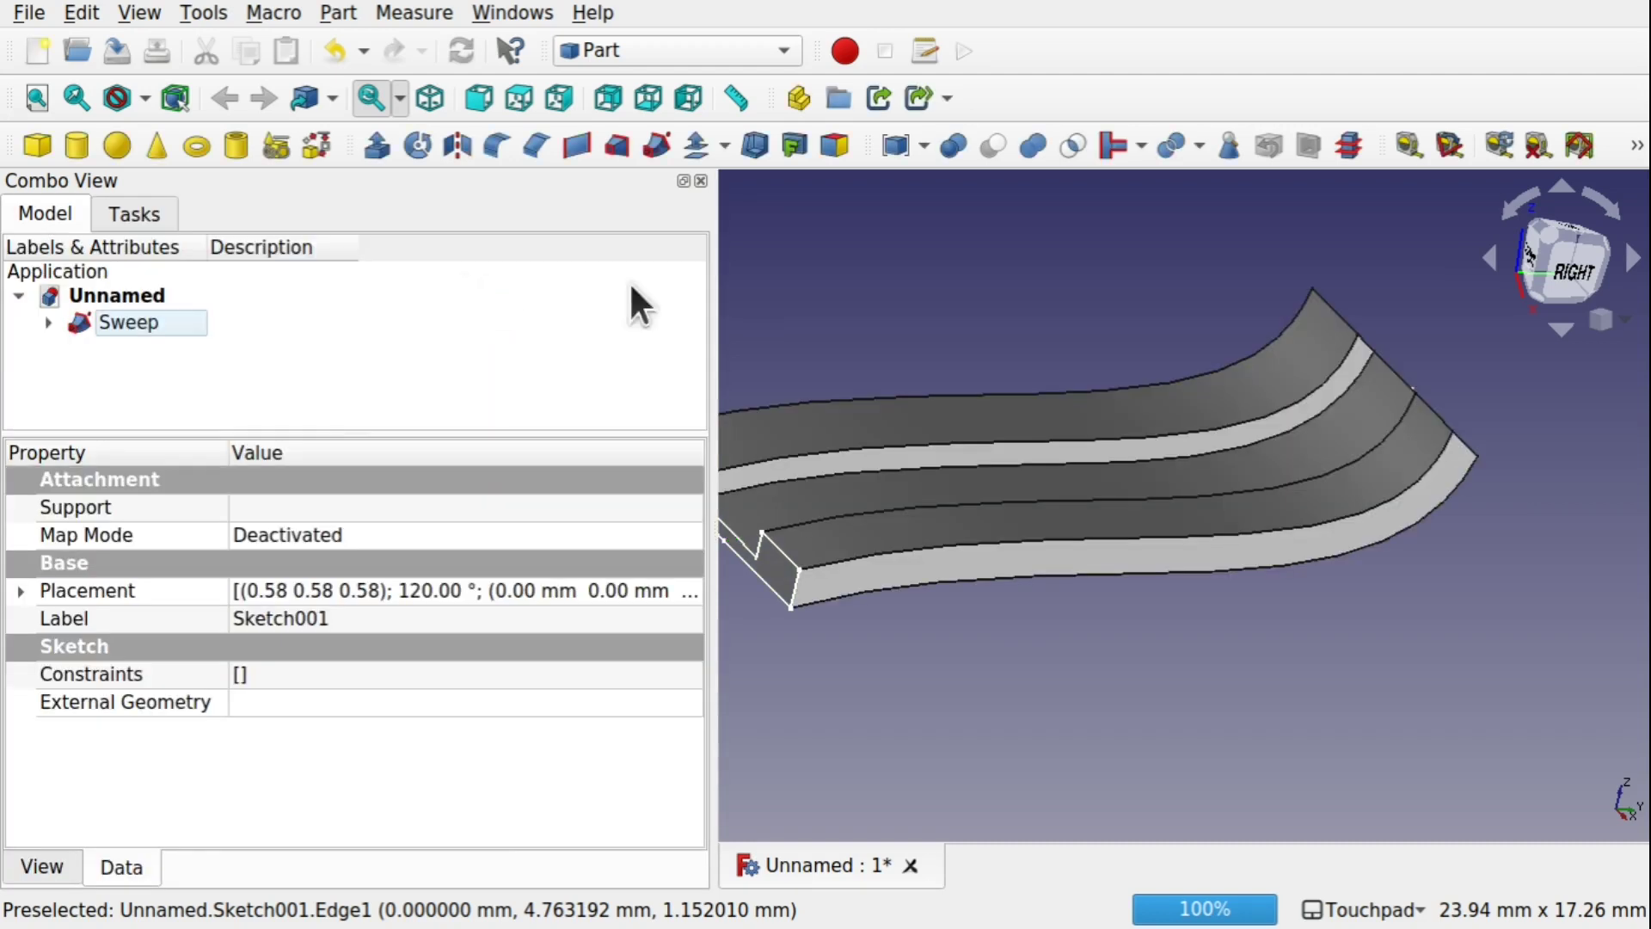
Examine the swept body from several angles, checking the path curve on its underside and one upper edge of the notch
alt+drag(1166, 447, 1276, 462)
shift+drag(1060, 475, 1162, 548)
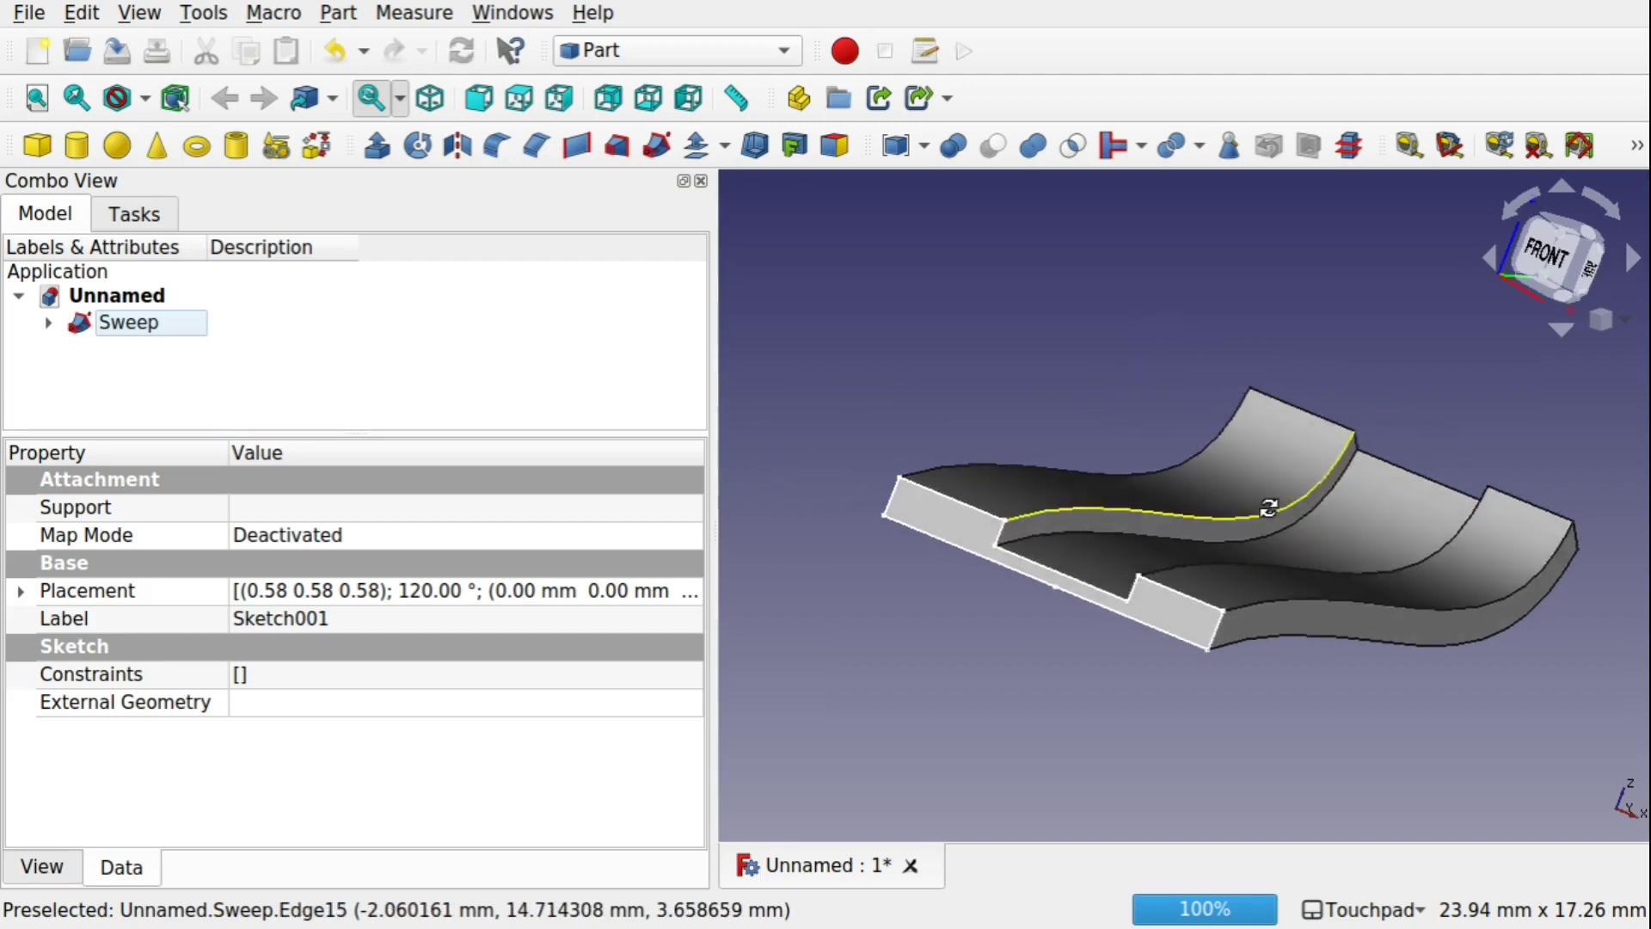
mouse_move(1272, 508)
alt+mouse_down()
mouse_move(1087, 332)
mouse_move(1264, 529)
alt+mouse_up()
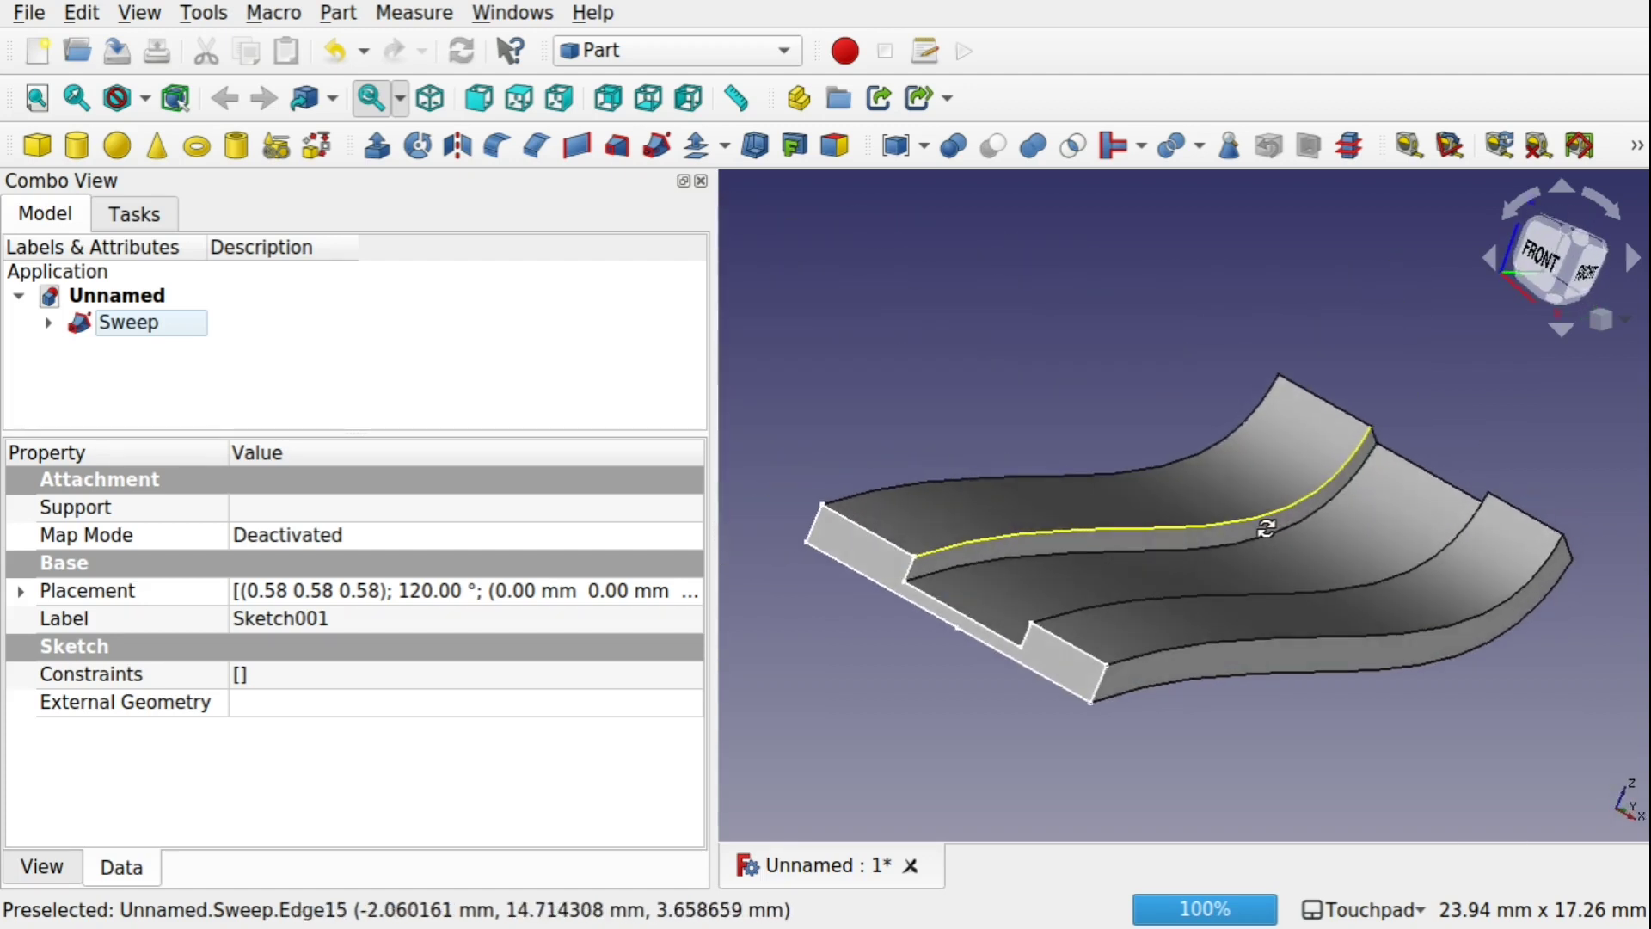
click(1154, 419)
shift+drag(1271, 433, 1169, 395)
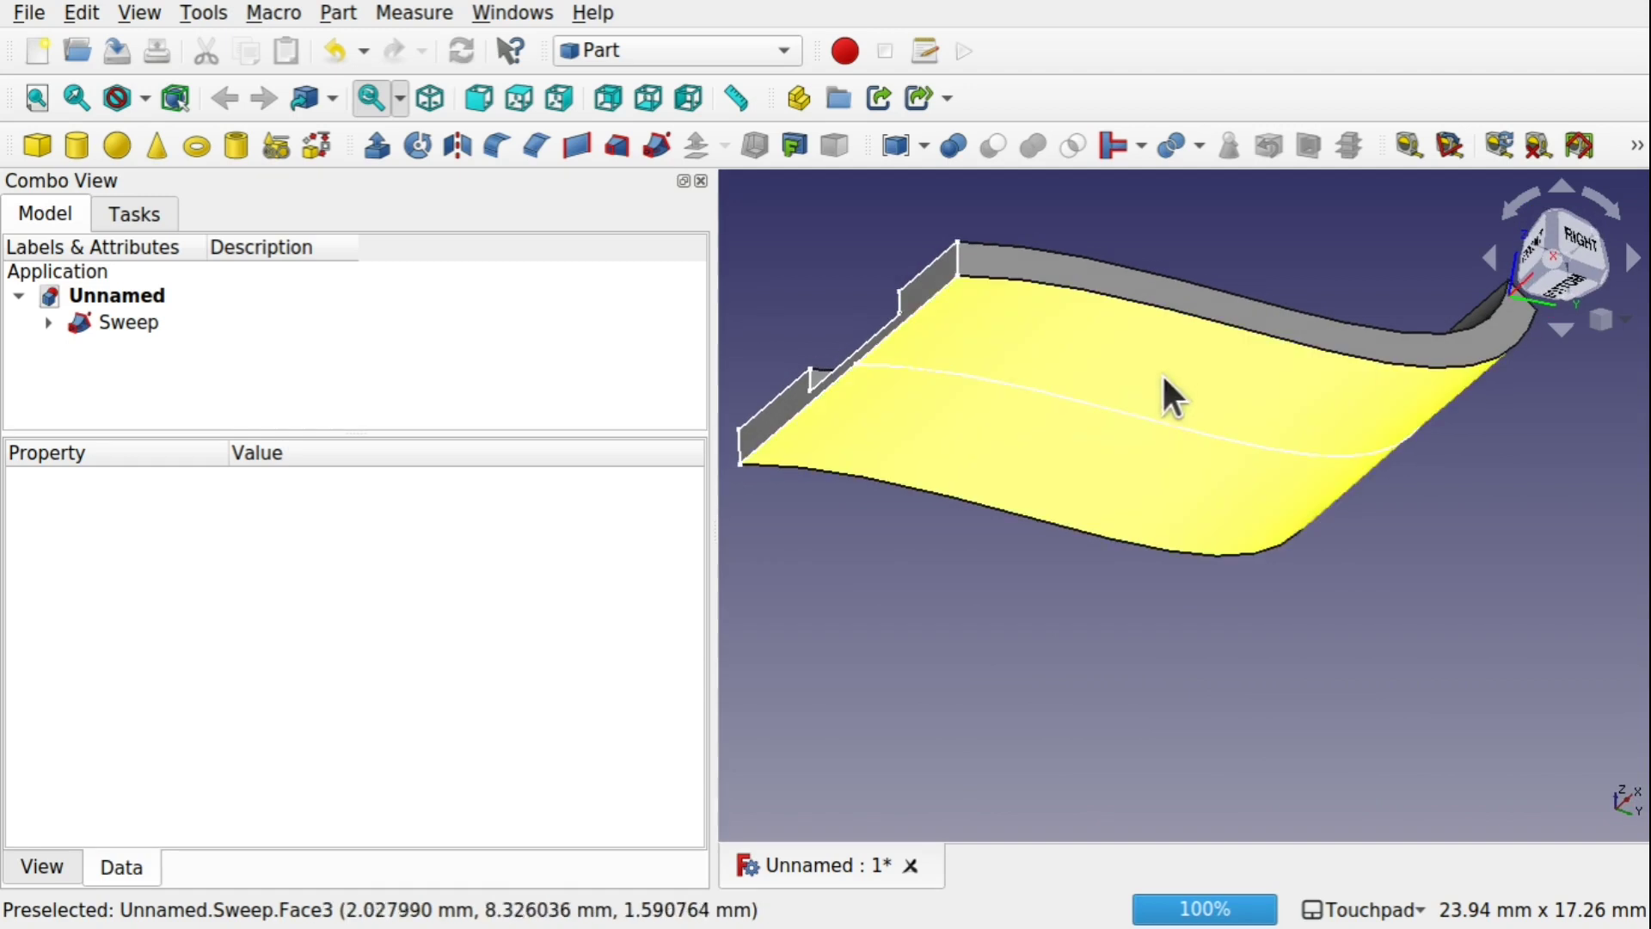
click(1092, 406)
shift+drag(1101, 312, 1058, 509)
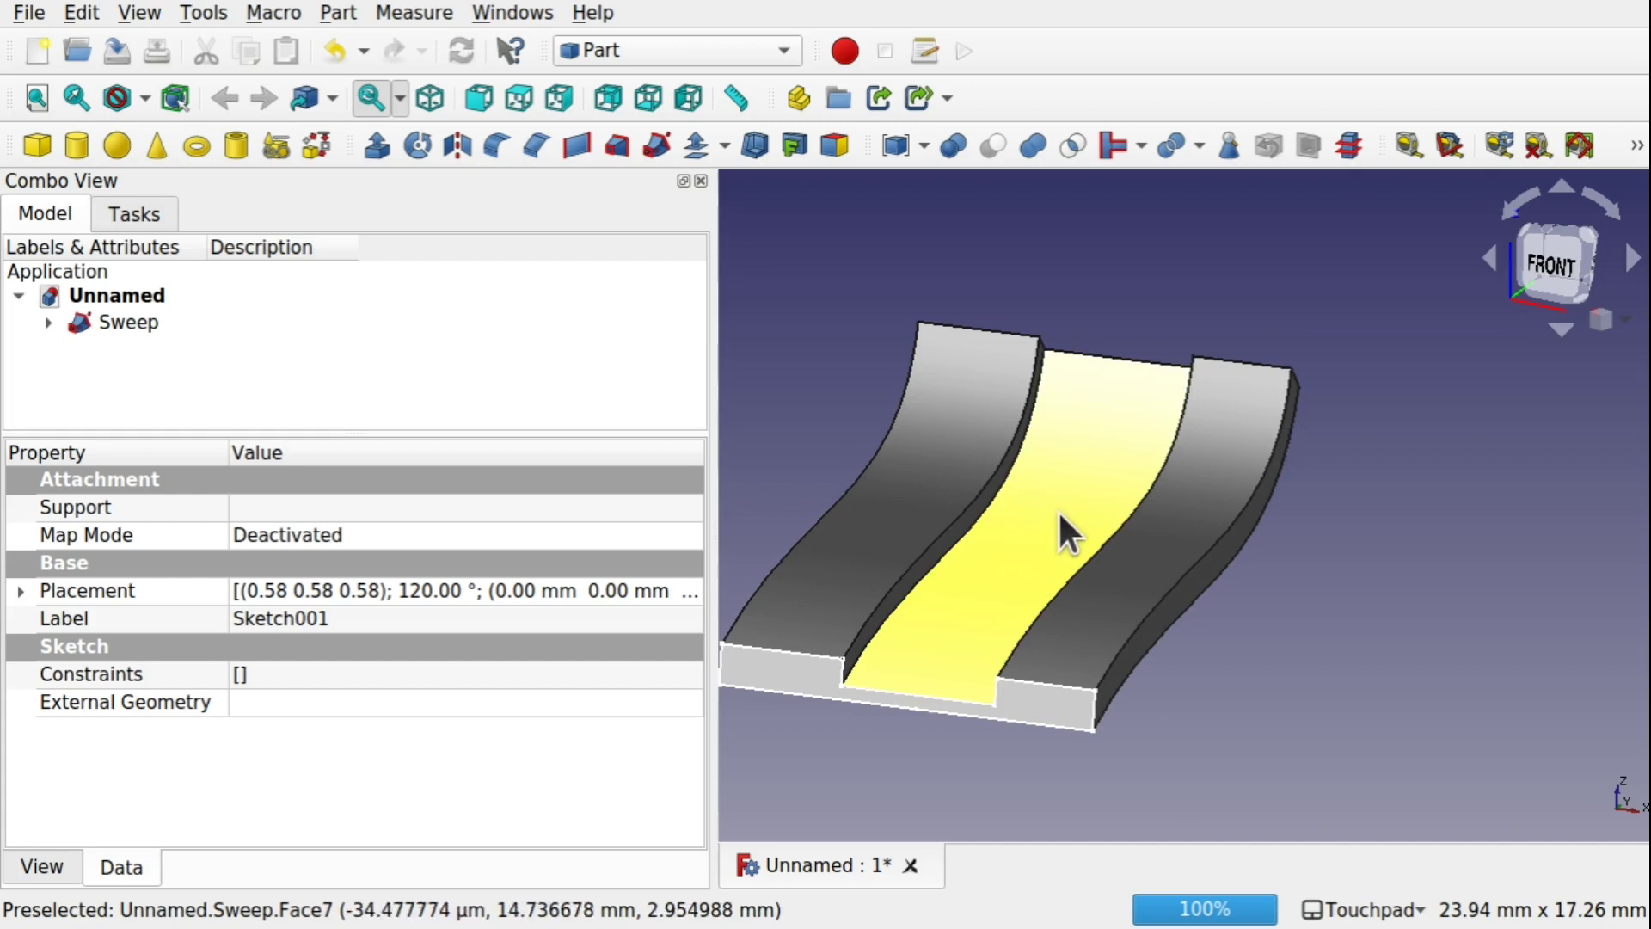
click(868, 610)
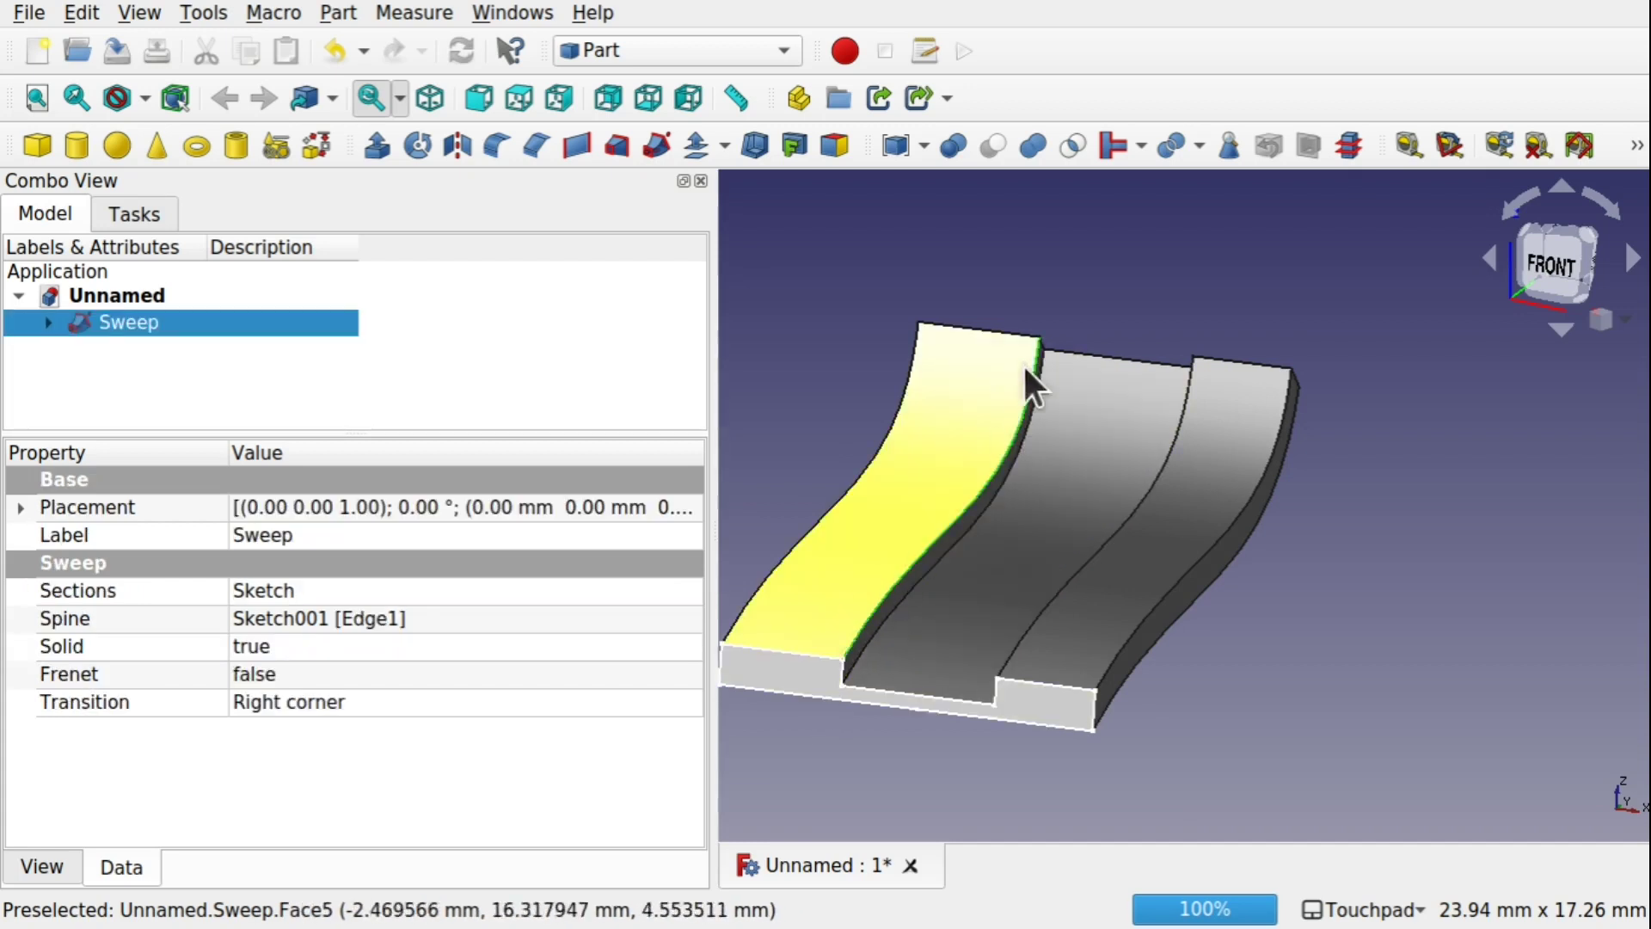
shift+drag(921, 671, 976, 656)
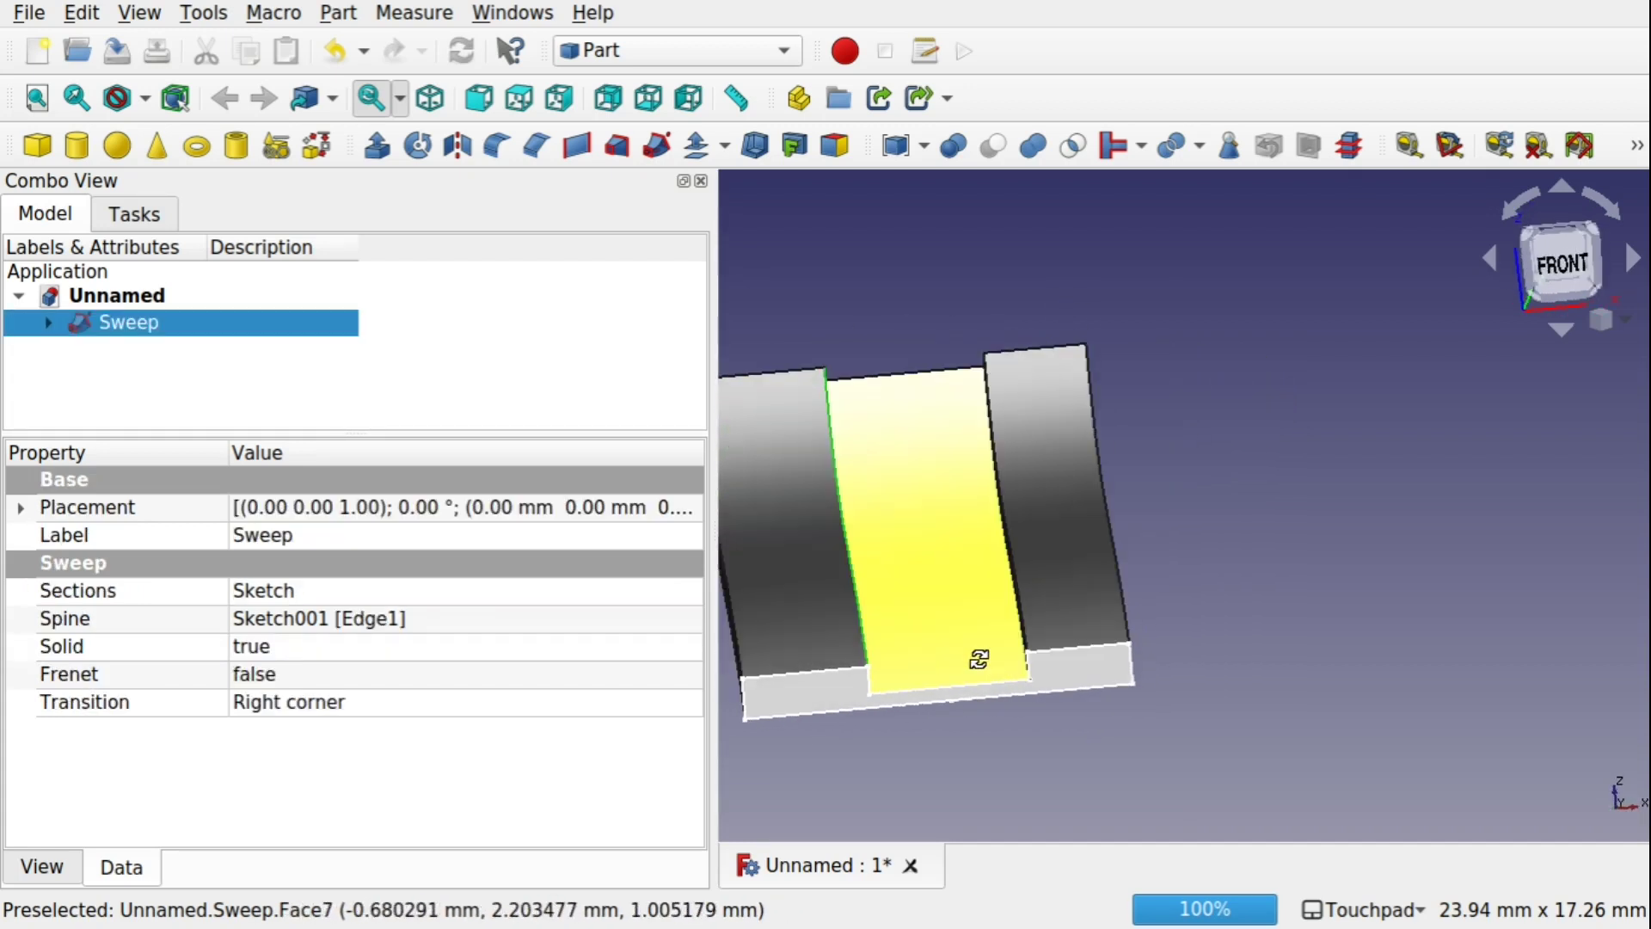
Switch to the Sketcher workbench and create a new sketch on the XZ-Plane with a 0.00 mm offset
click(1205, 637)
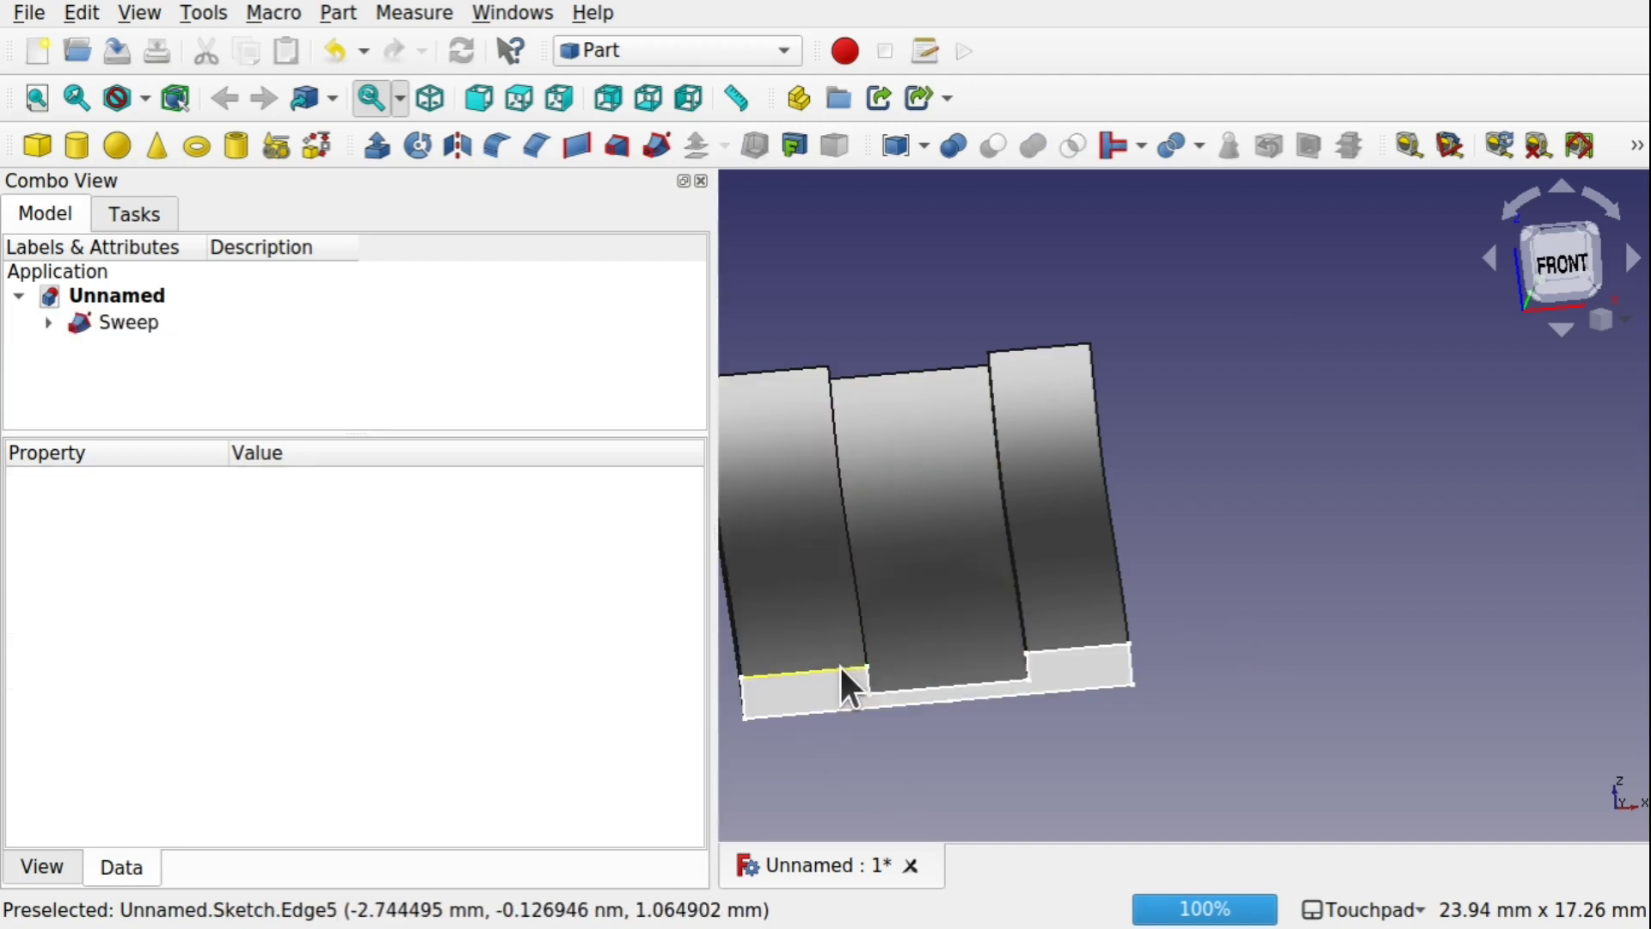
click(702, 49)
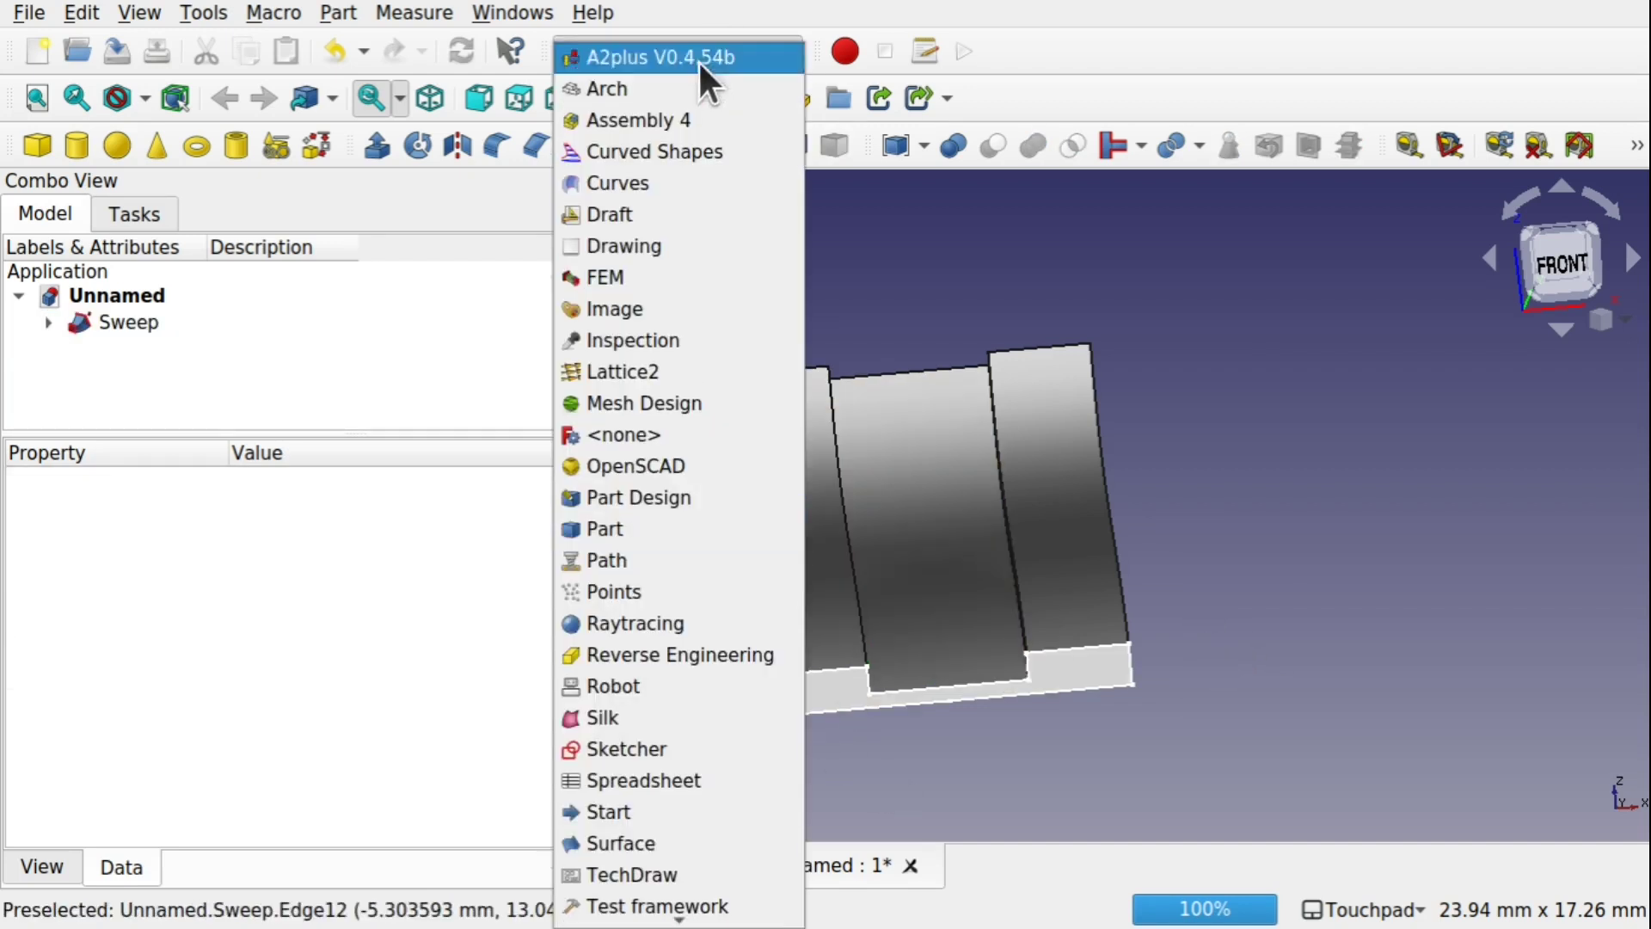
click(705, 753)
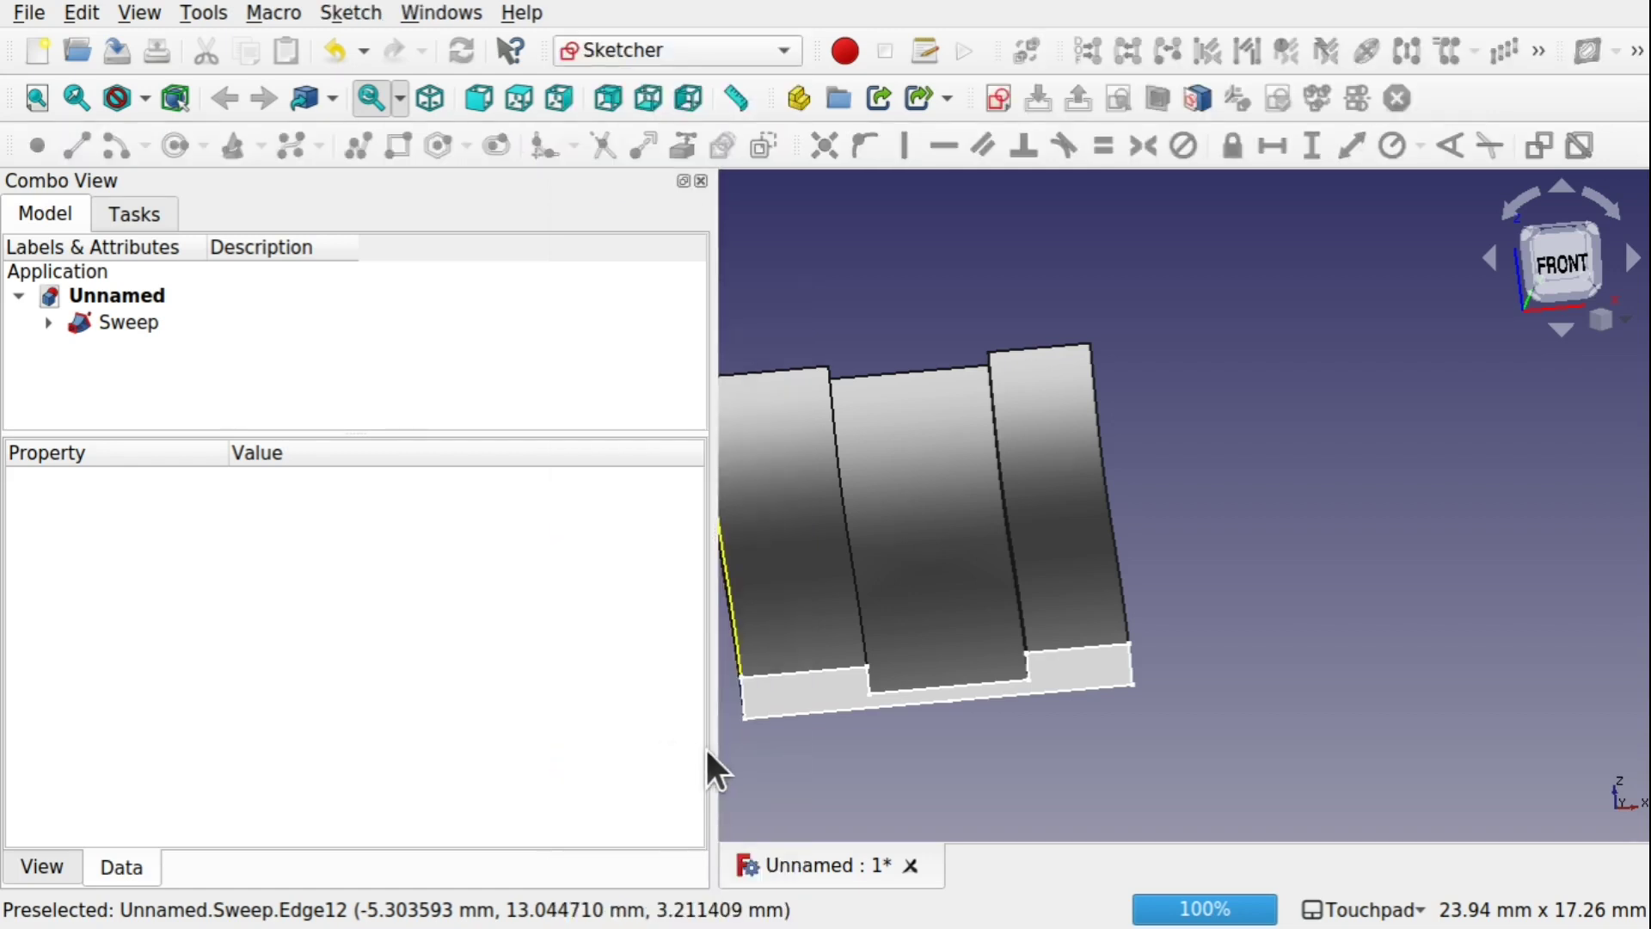
drag(714, 751, 269, 713)
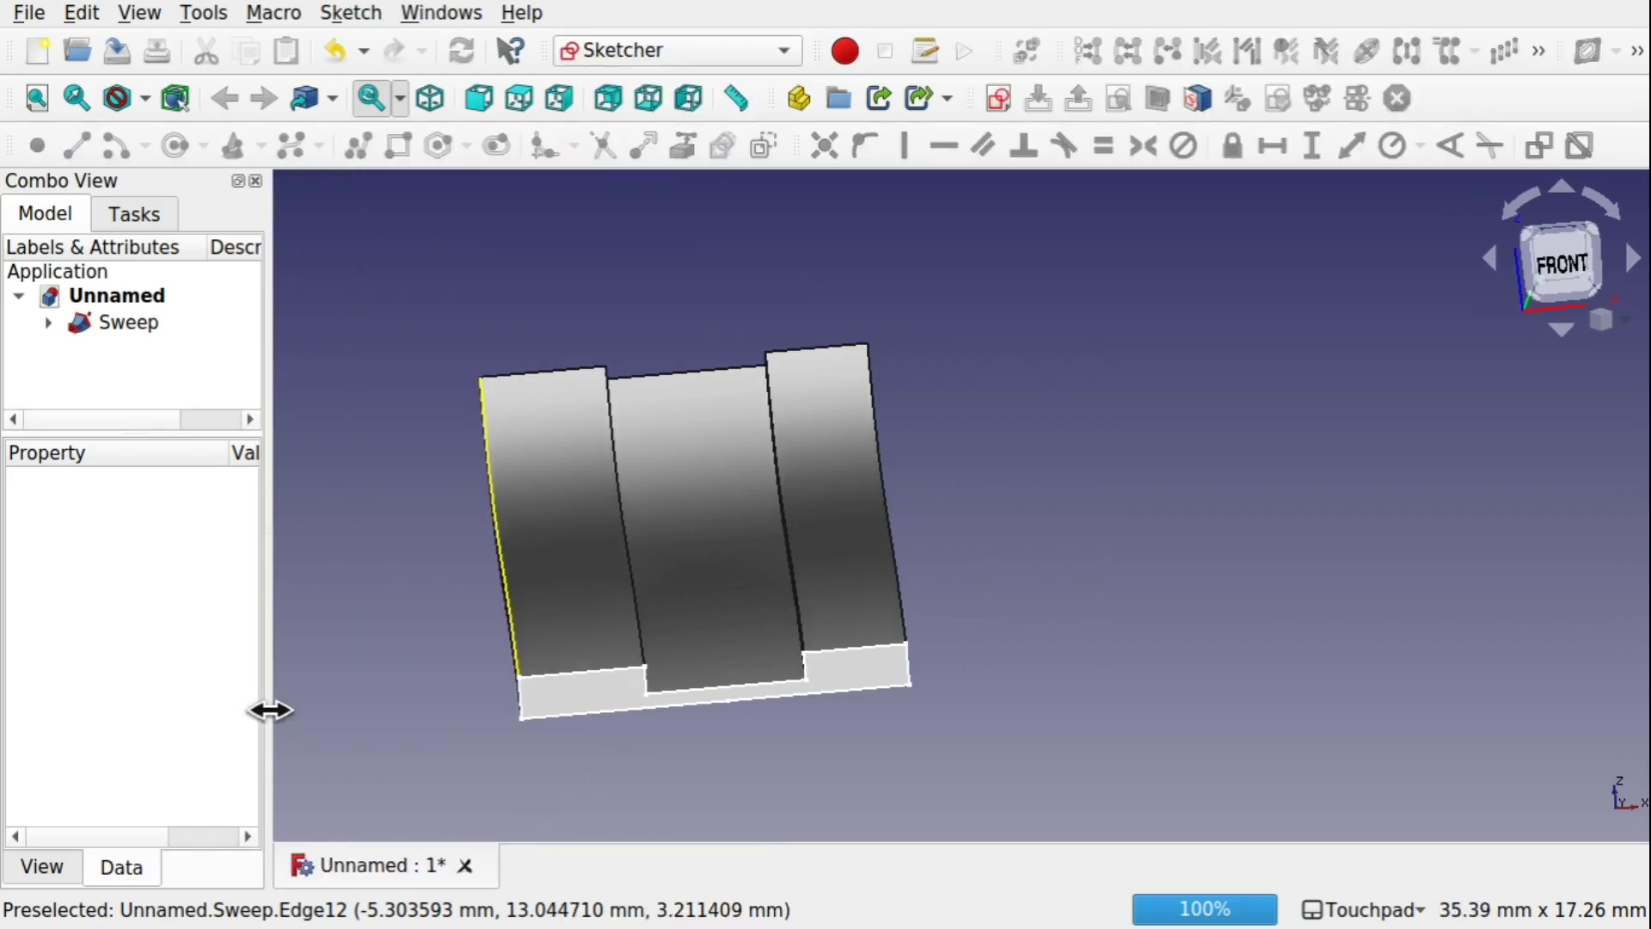
shift+drag(977, 567, 1169, 524)
scroll(843, 607, up, 5)
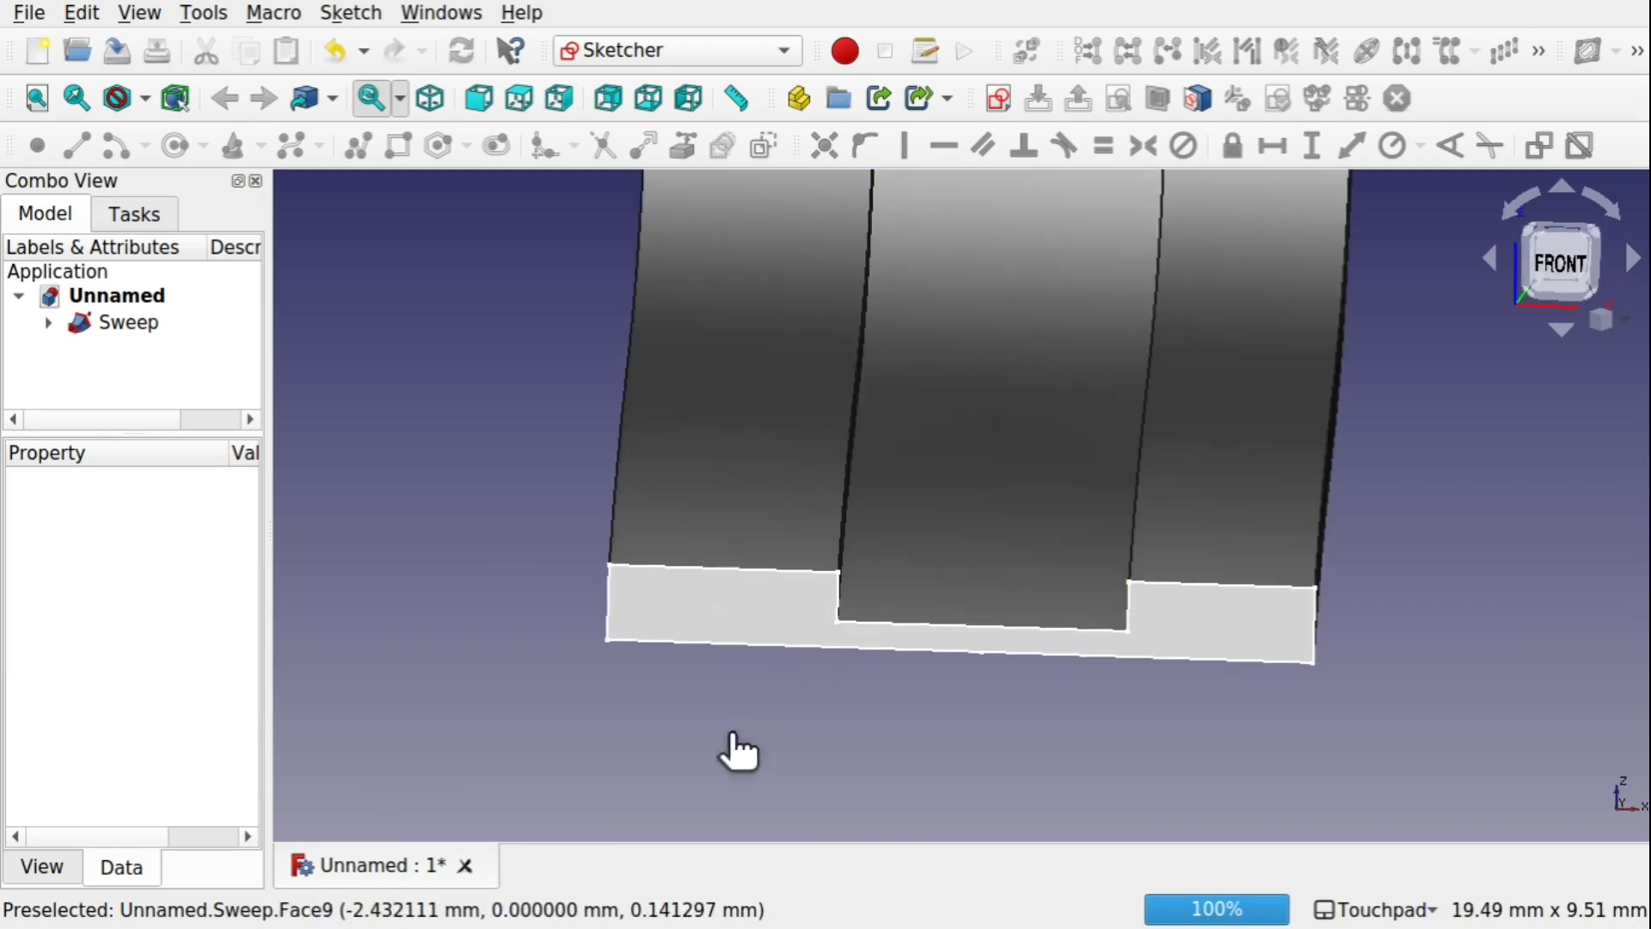
click(994, 94)
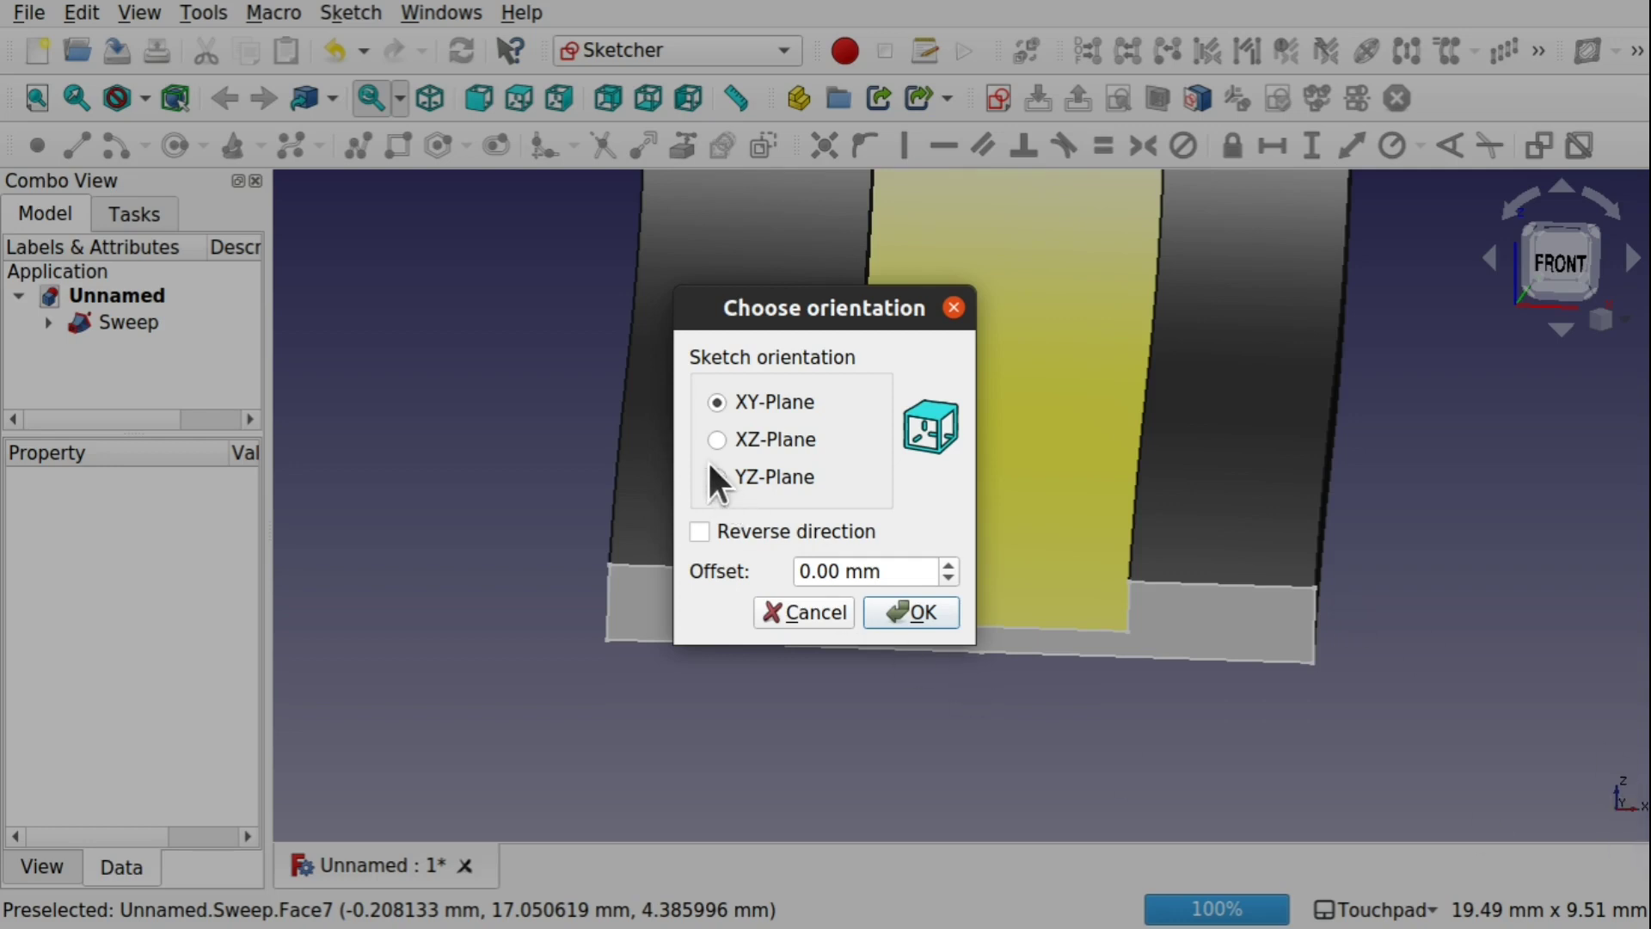
click(714, 439)
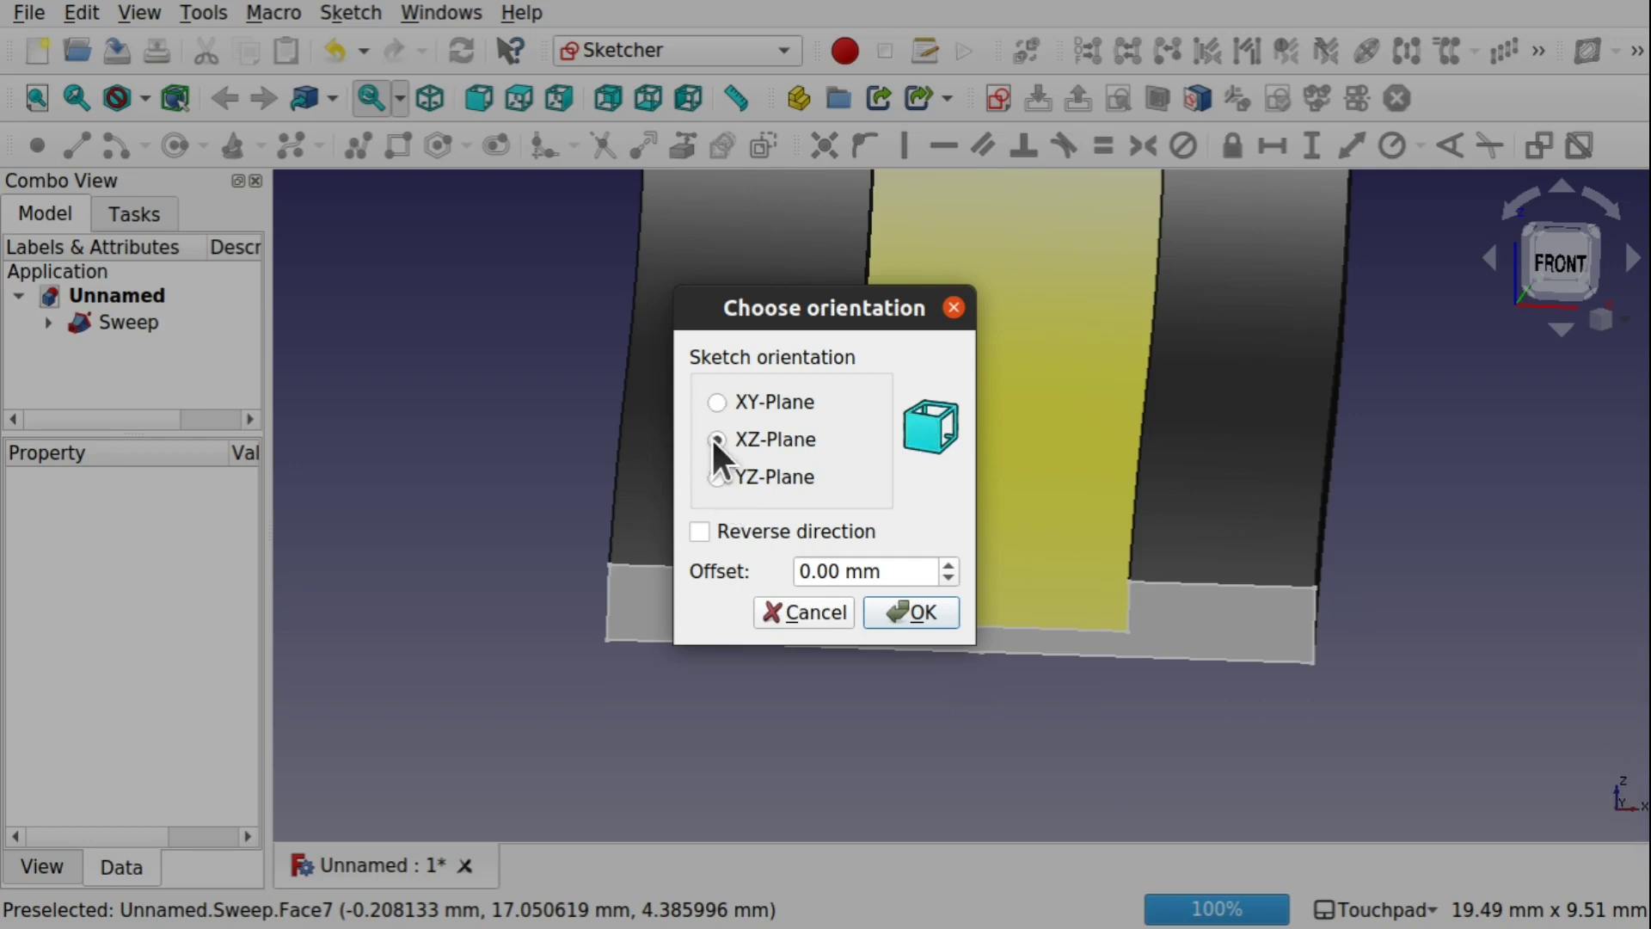
click(915, 609)
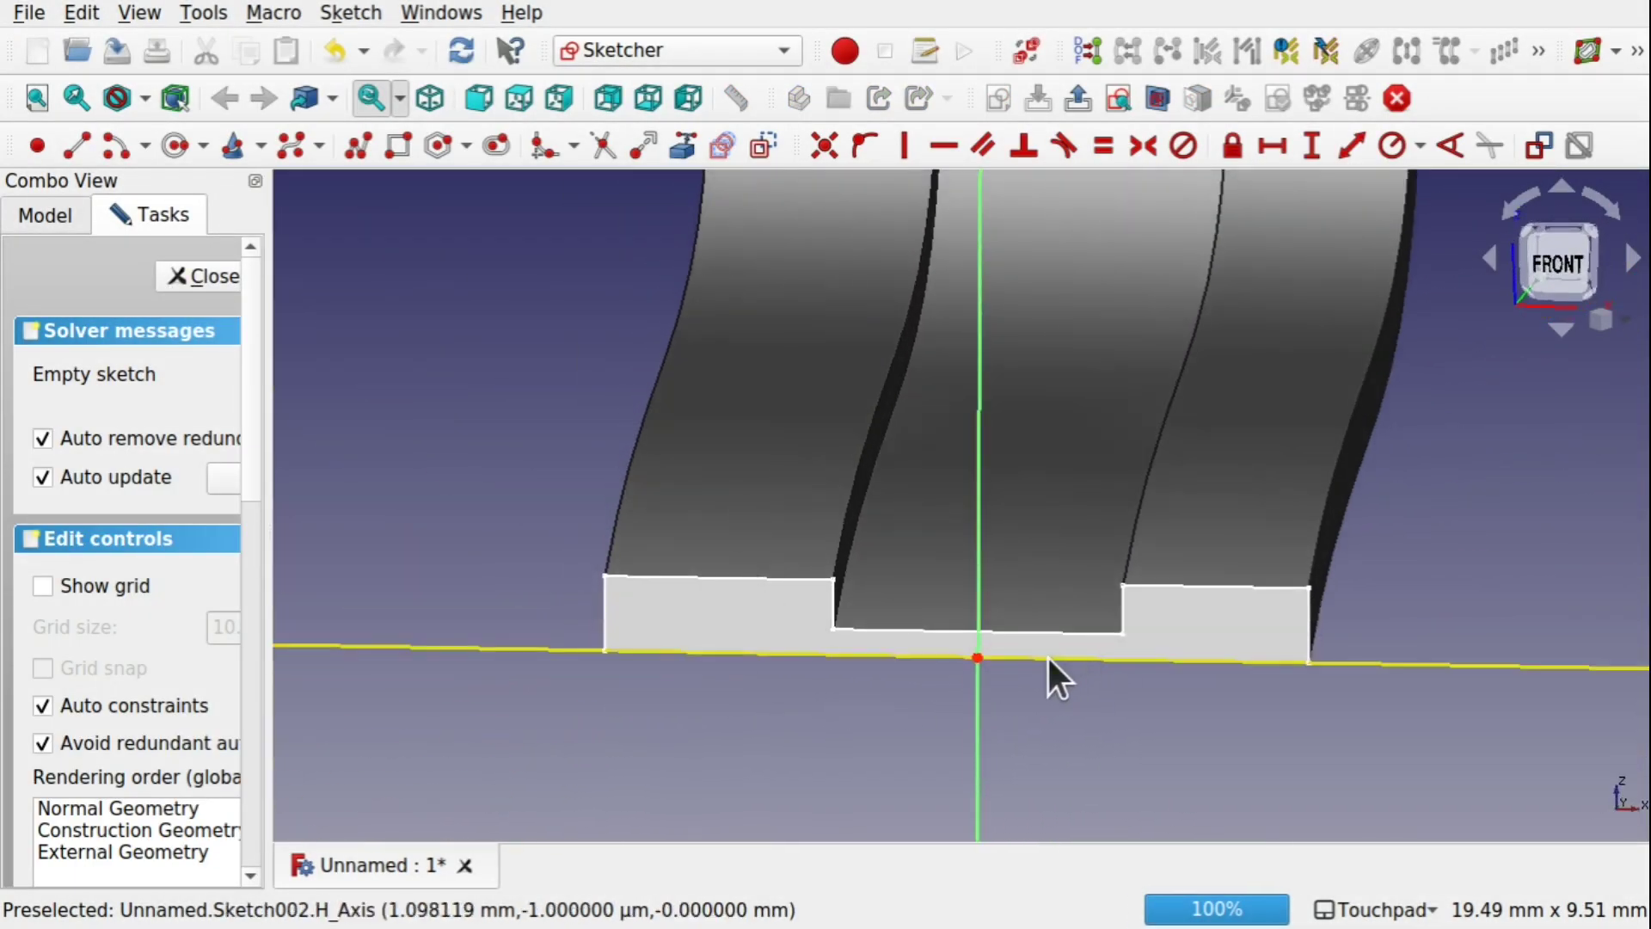
Bring the top edge of the wider raised section on the sweep's front profile into the sketch as external geometry
mouse_move(1046, 654)
alt+mouse_down()
mouse_move(711, 619)
mouse_move(774, 550)
alt+mouse_up()
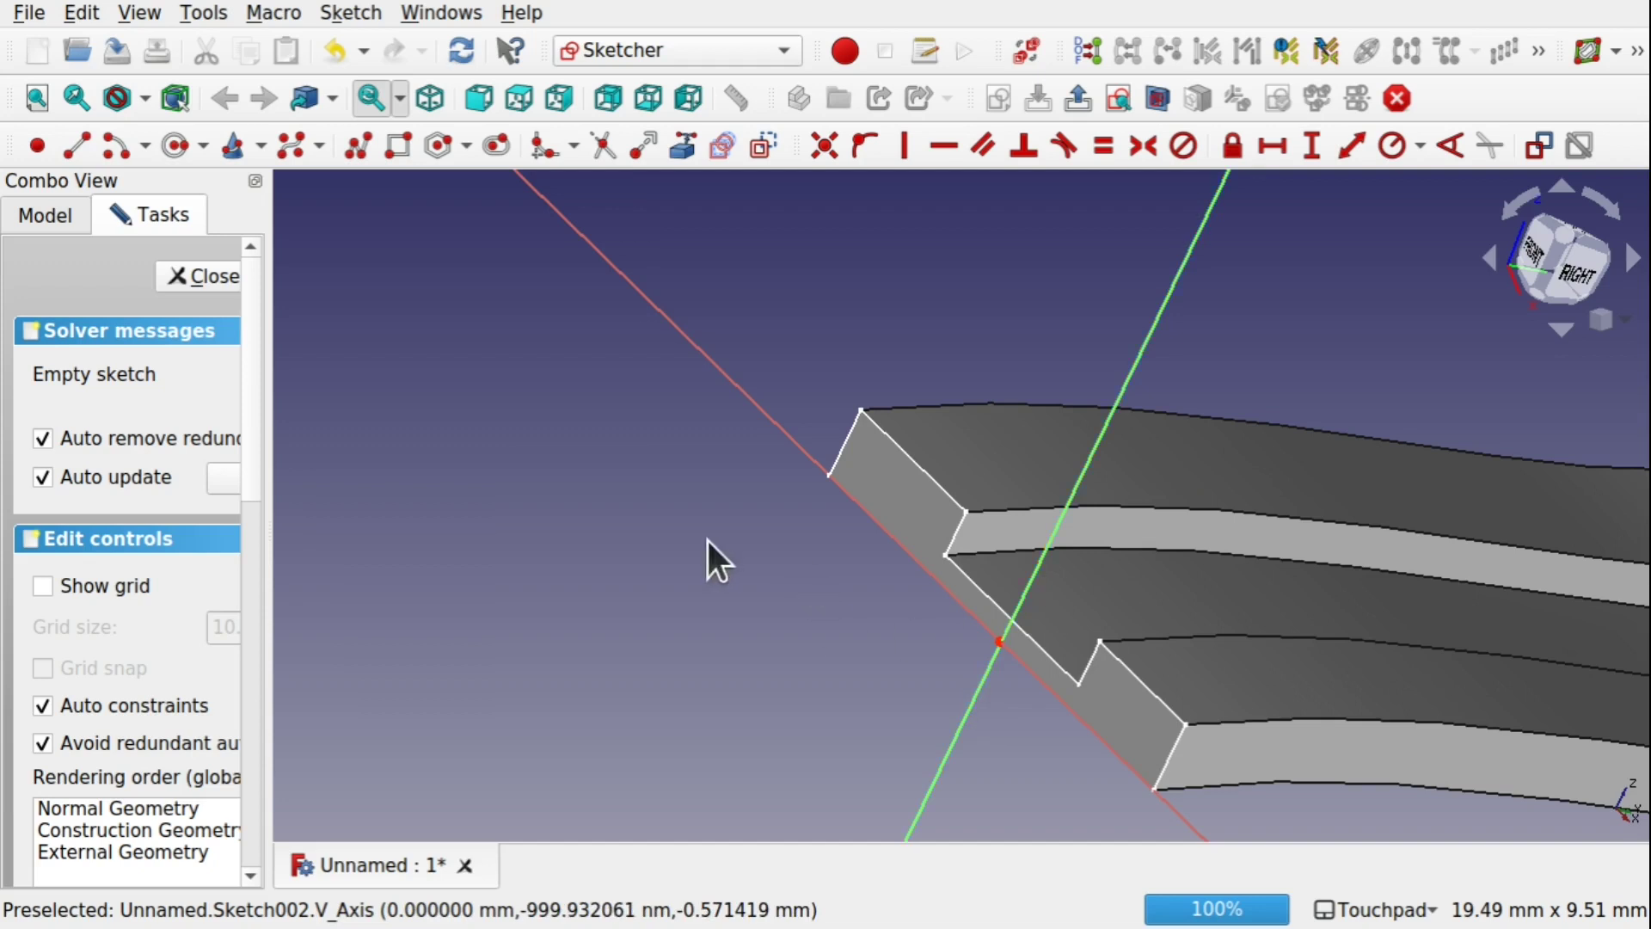
mouse_move(709, 541)
middle_down()
mouse_move(936, 578)
mouse_move(1001, 565)
middle_up()
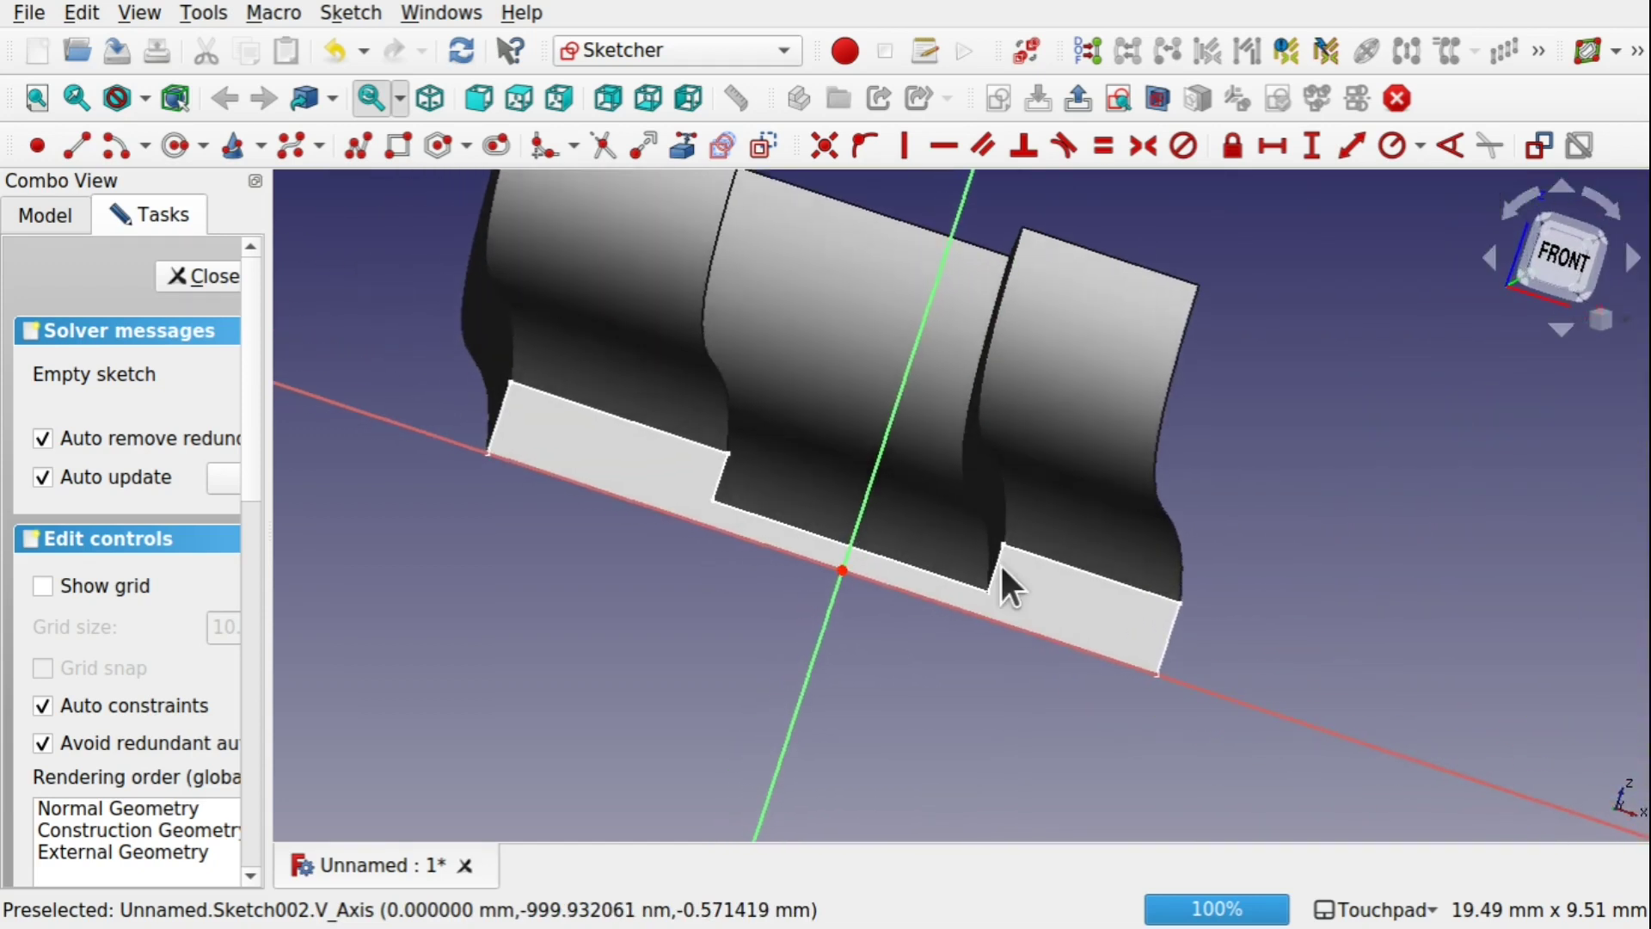
click(399, 157)
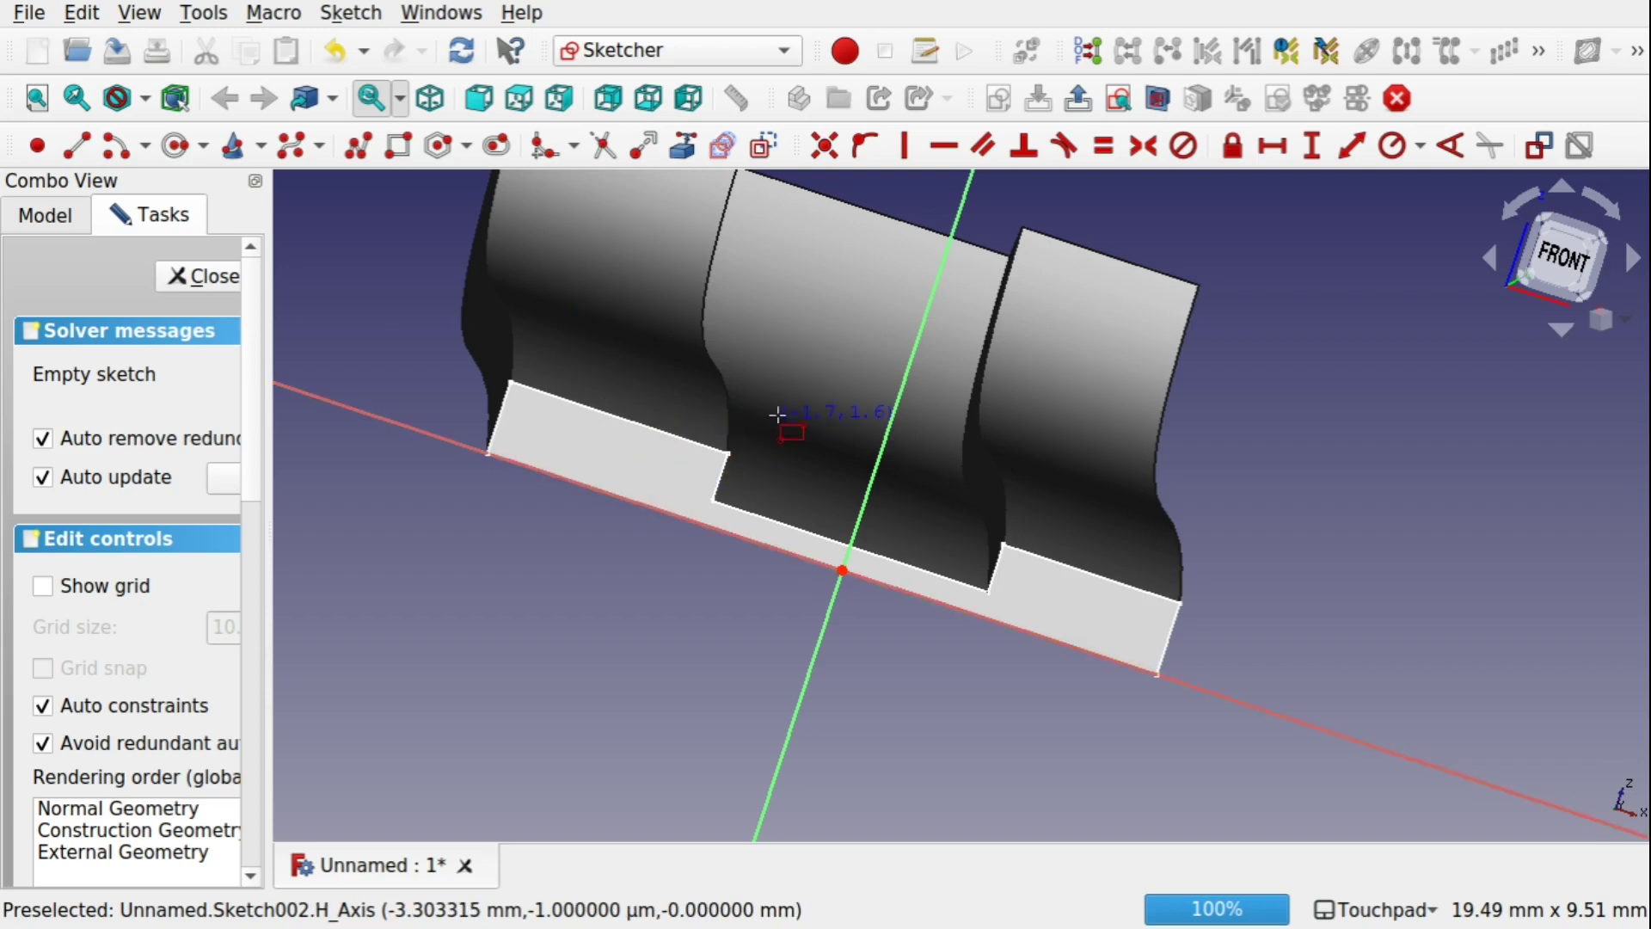
mouse_move(765, 415)
alt+mouse_down()
mouse_move(679, 417)
mouse_move(875, 454)
alt+mouse_up()
middle_drag(693, 497, 741, 569)
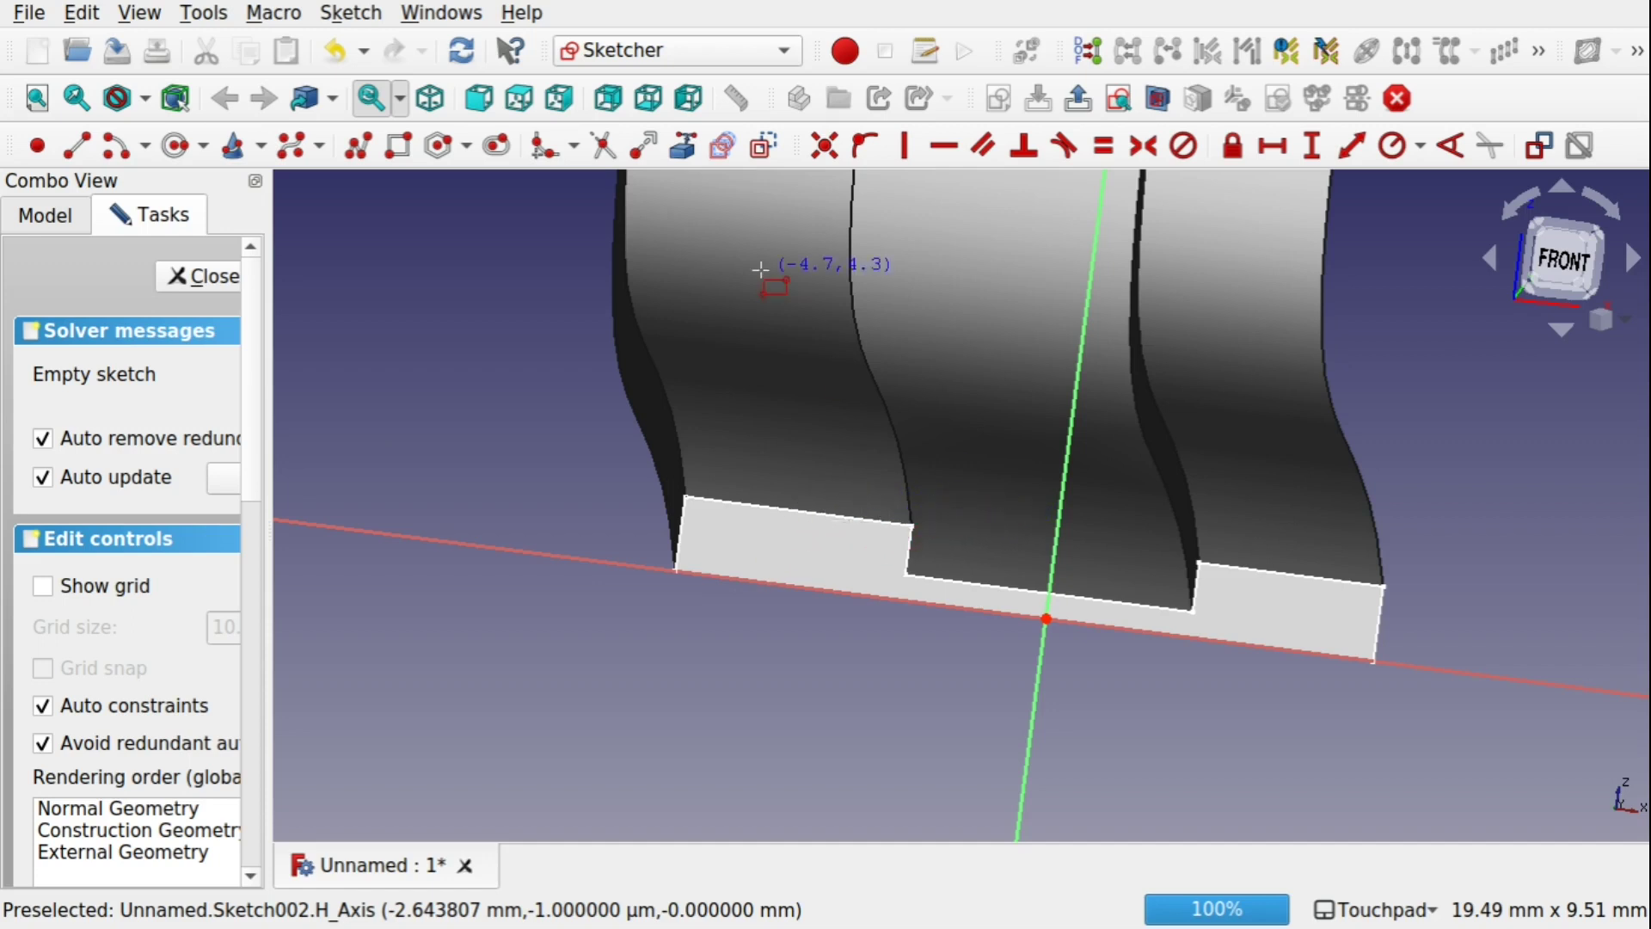
click(683, 144)
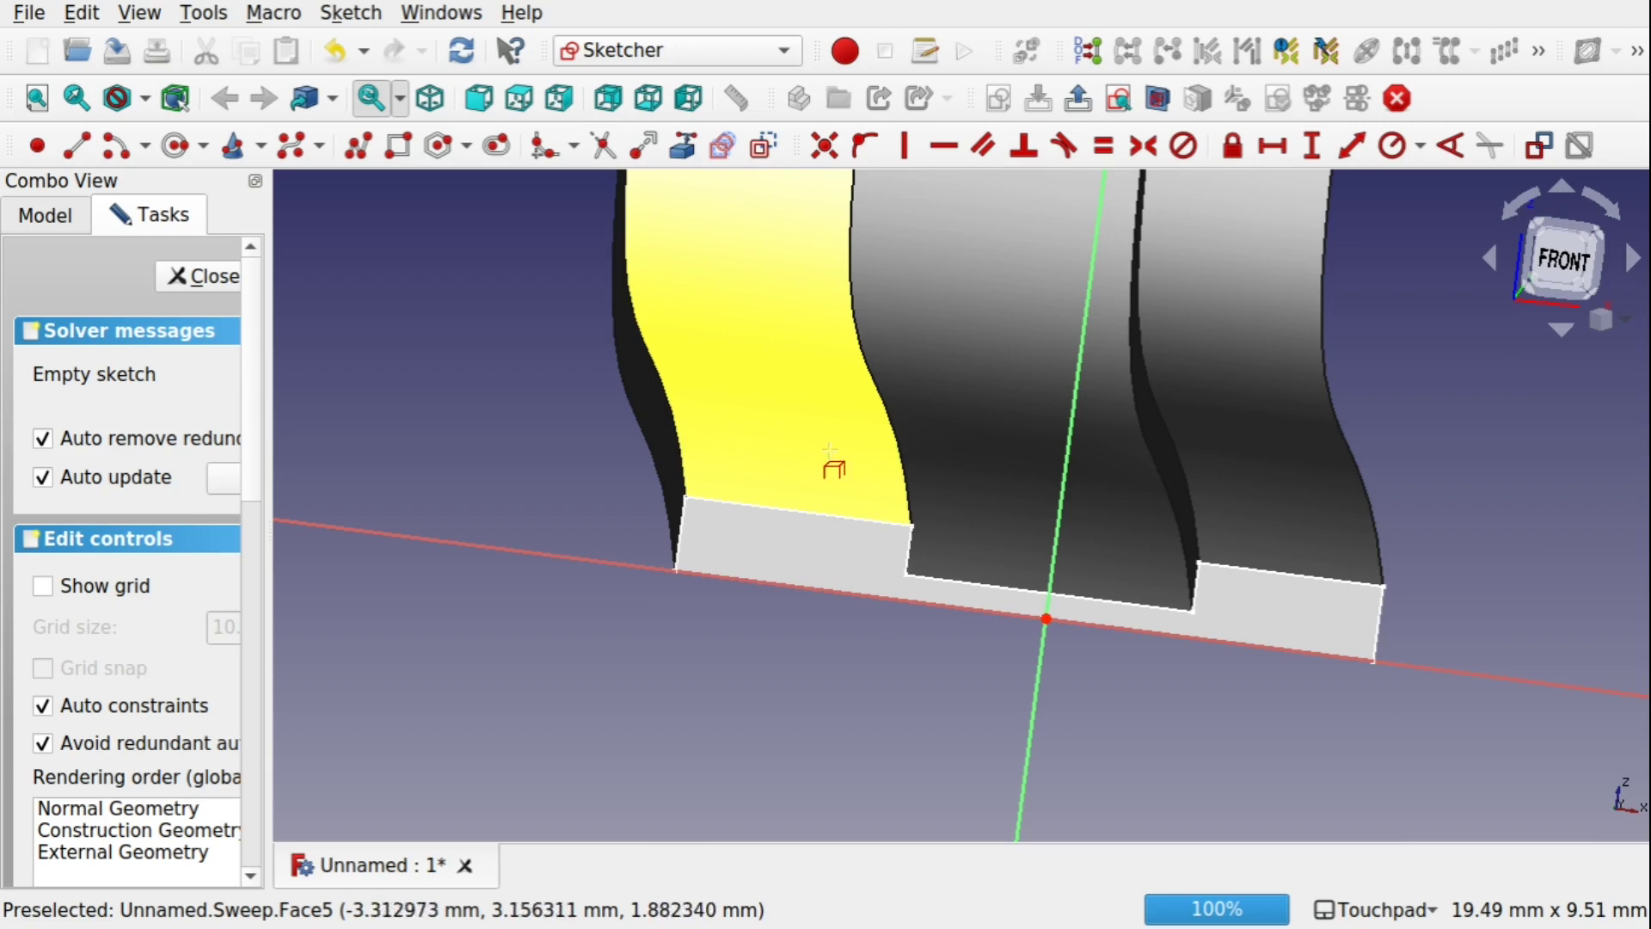
click(879, 516)
Sketch a small rectangle about 0.9 mm wide along the referenced edge, ending at its notch-side corner, and close the sketch
click(395, 145)
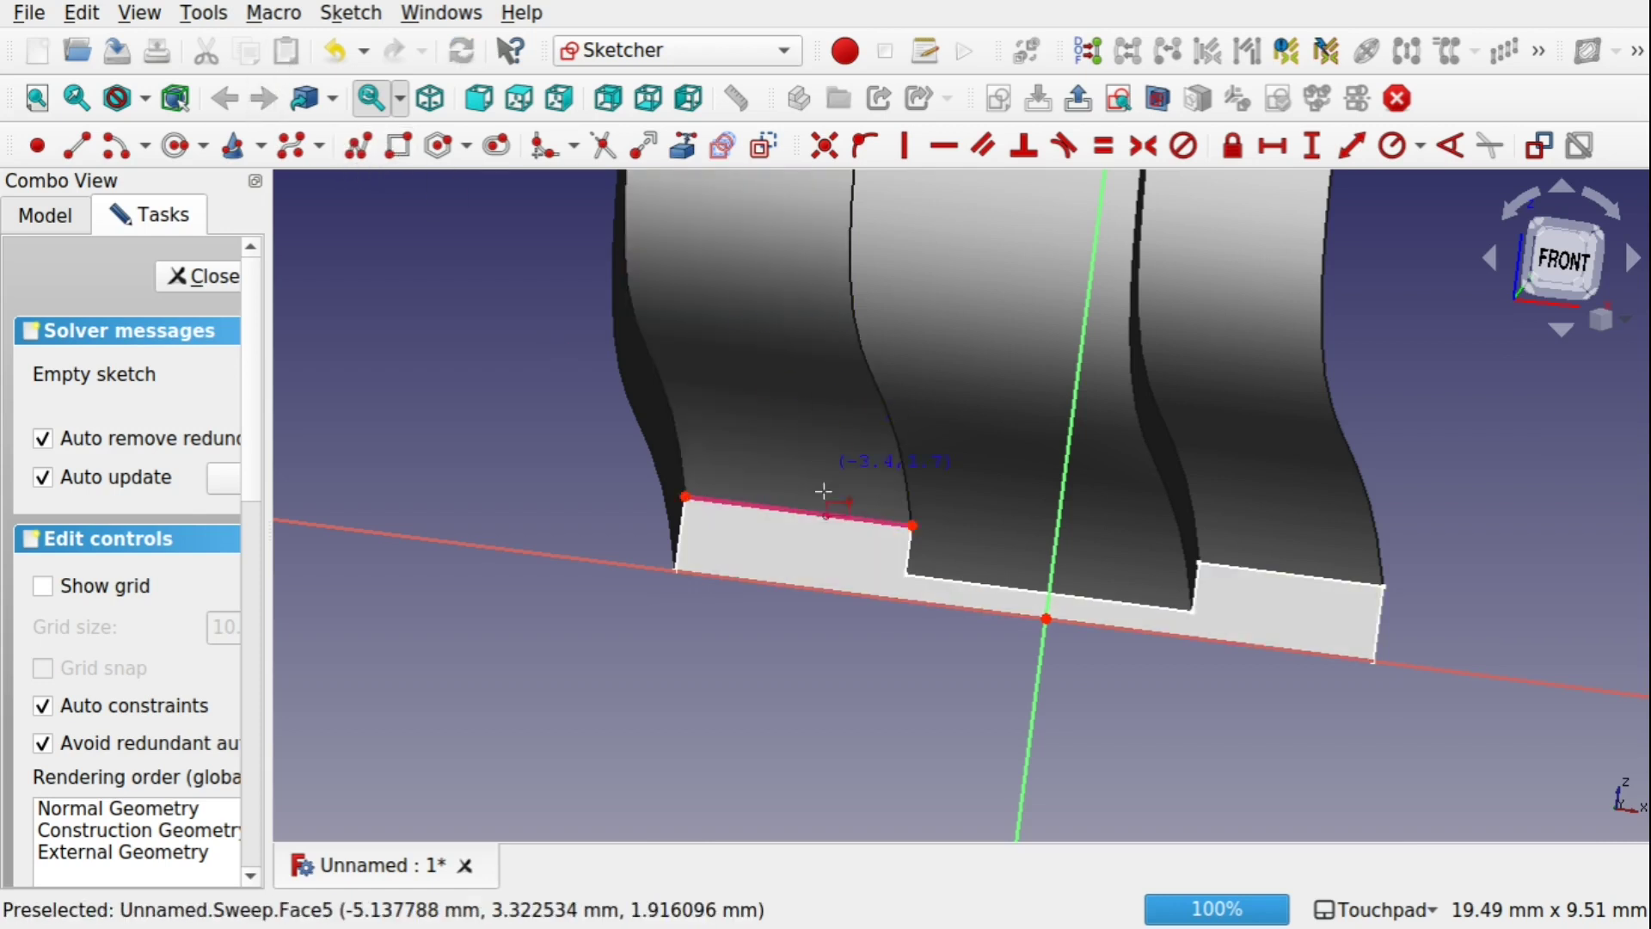
click(848, 507)
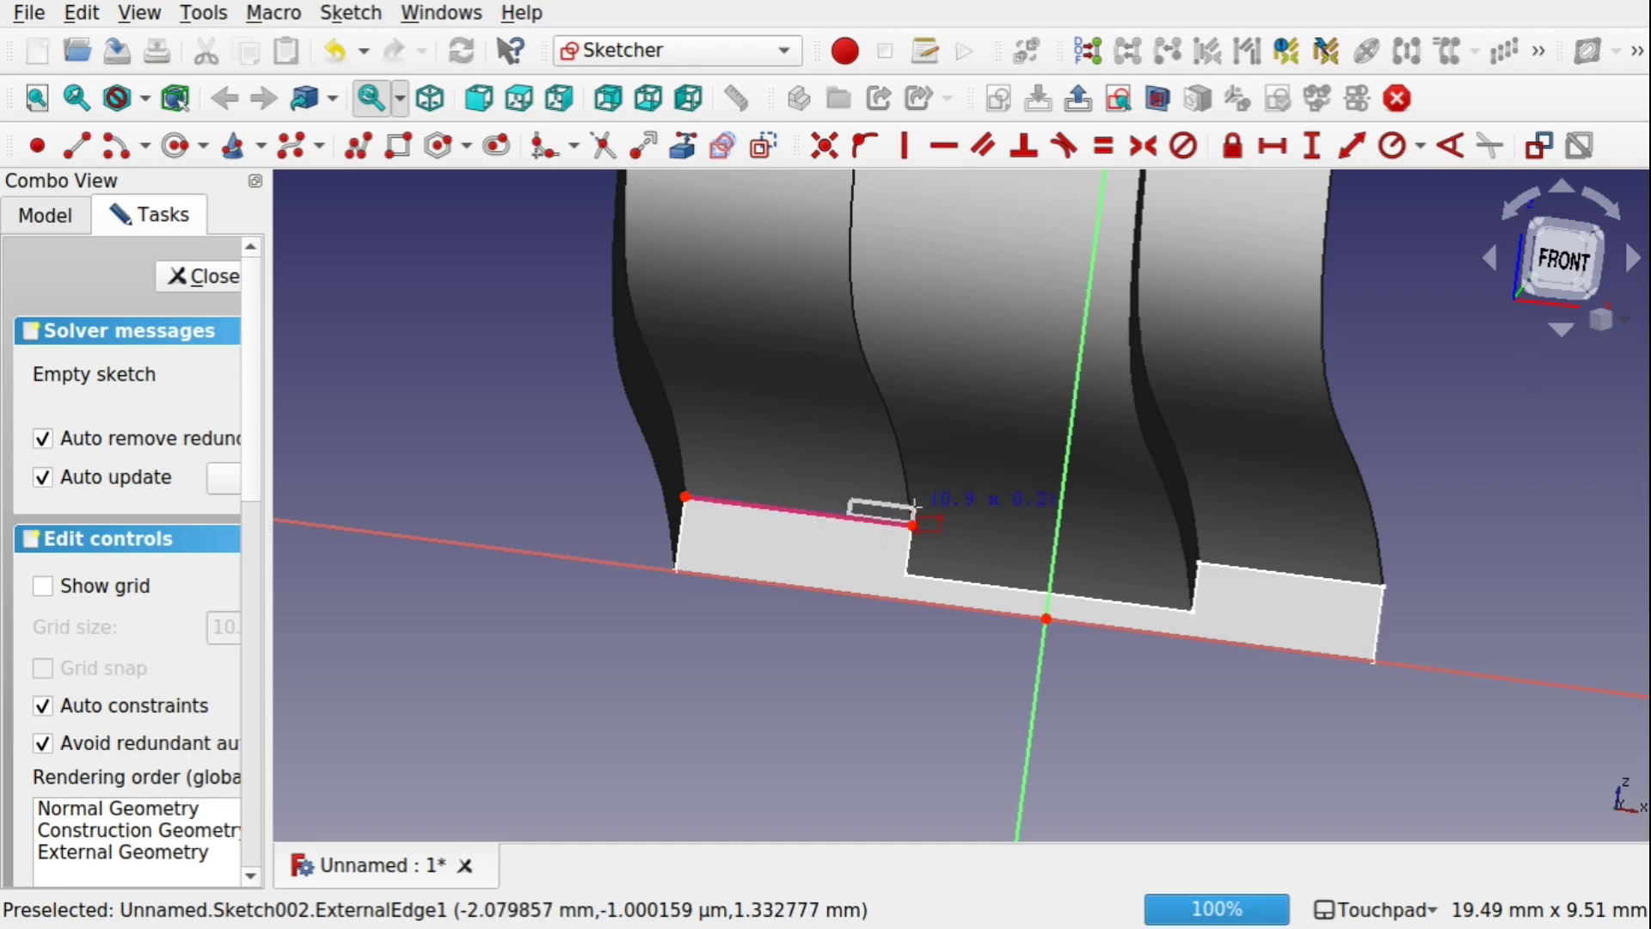
click(915, 516)
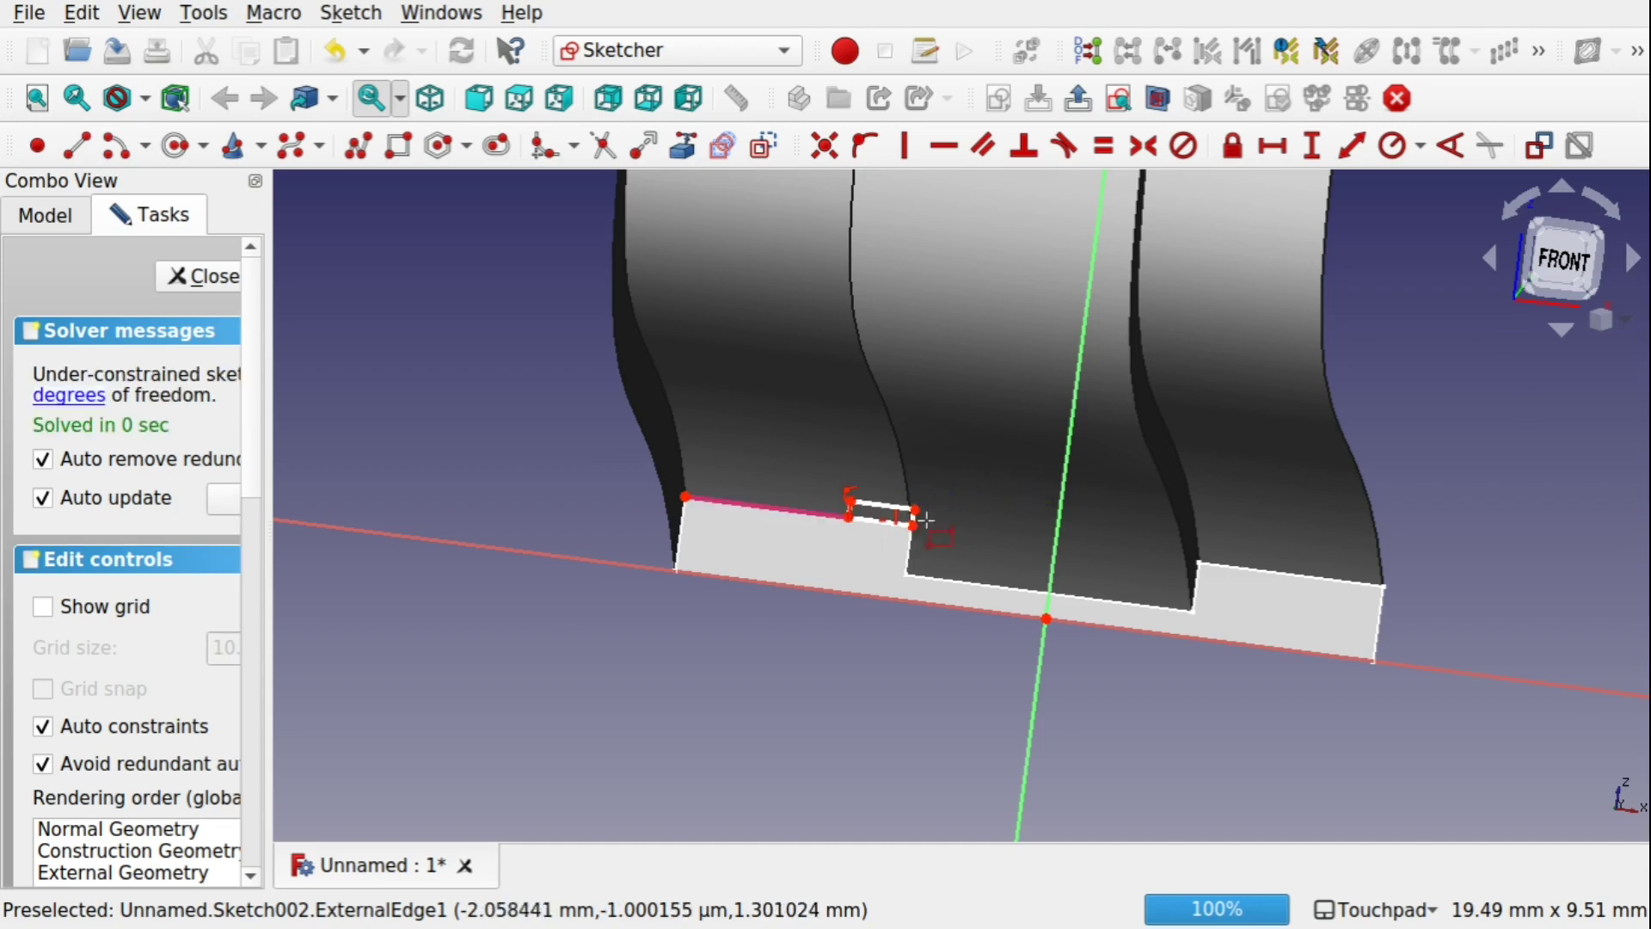
alt+drag(959, 520, 912, 516)
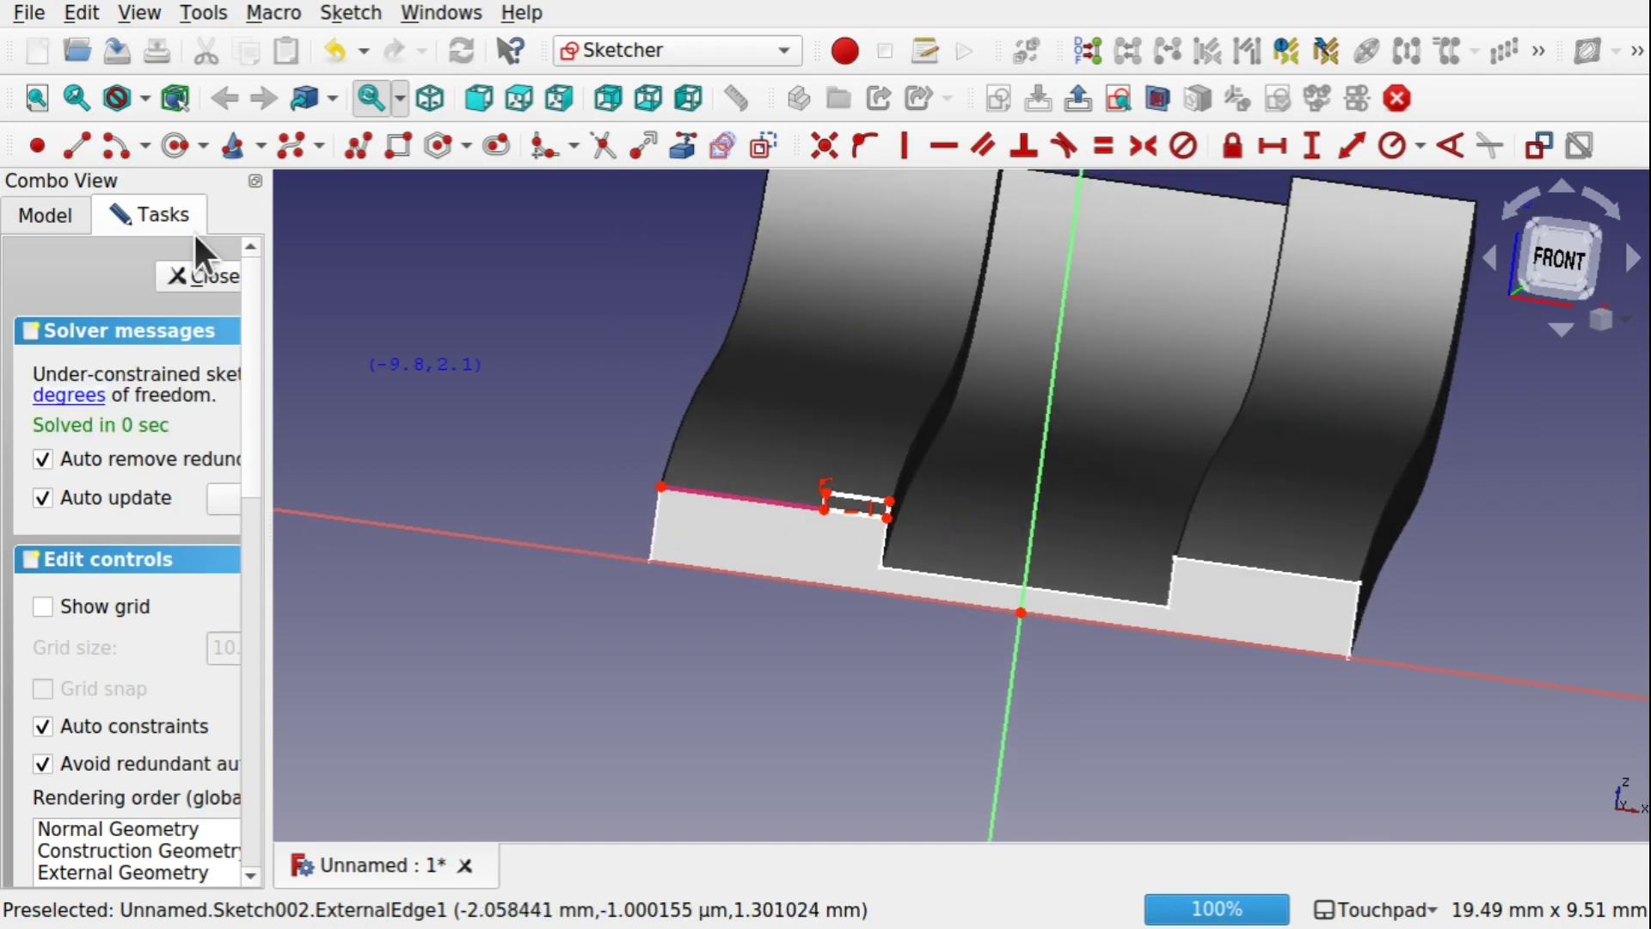
click(194, 271)
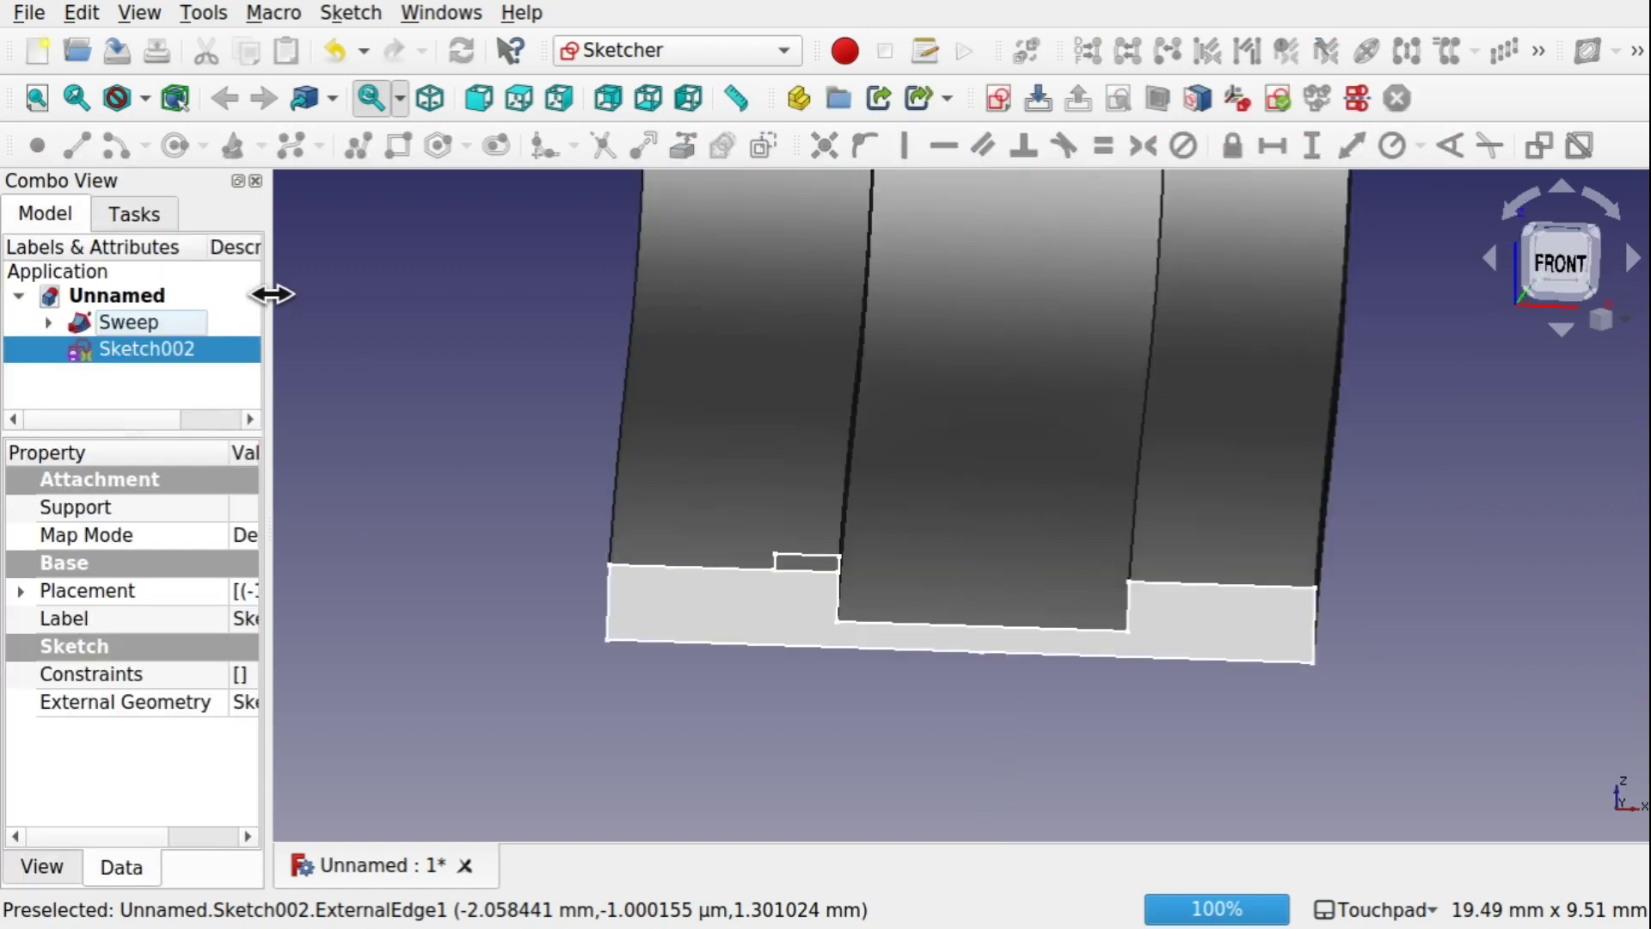
Switch to the Part workbench and extrude the small rectangle sketch 2 mm as a solid
mouse_move(269, 296)
mouse_down()
mouse_move(479, 310)
mouse_move(461, 317)
mouse_up()
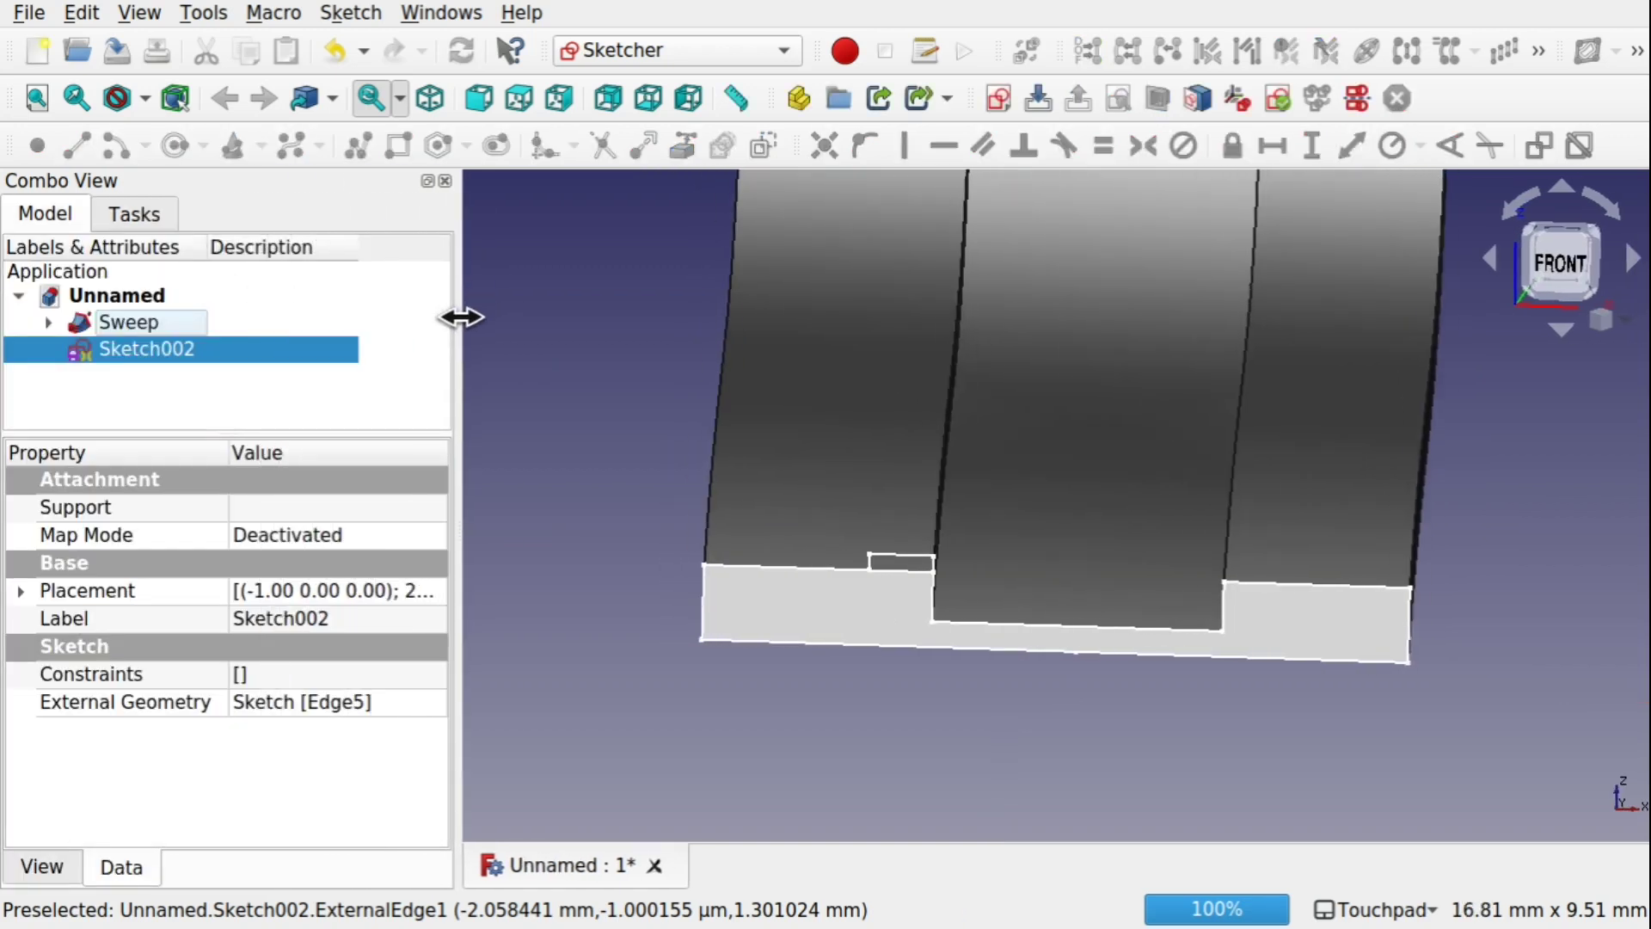
click(682, 50)
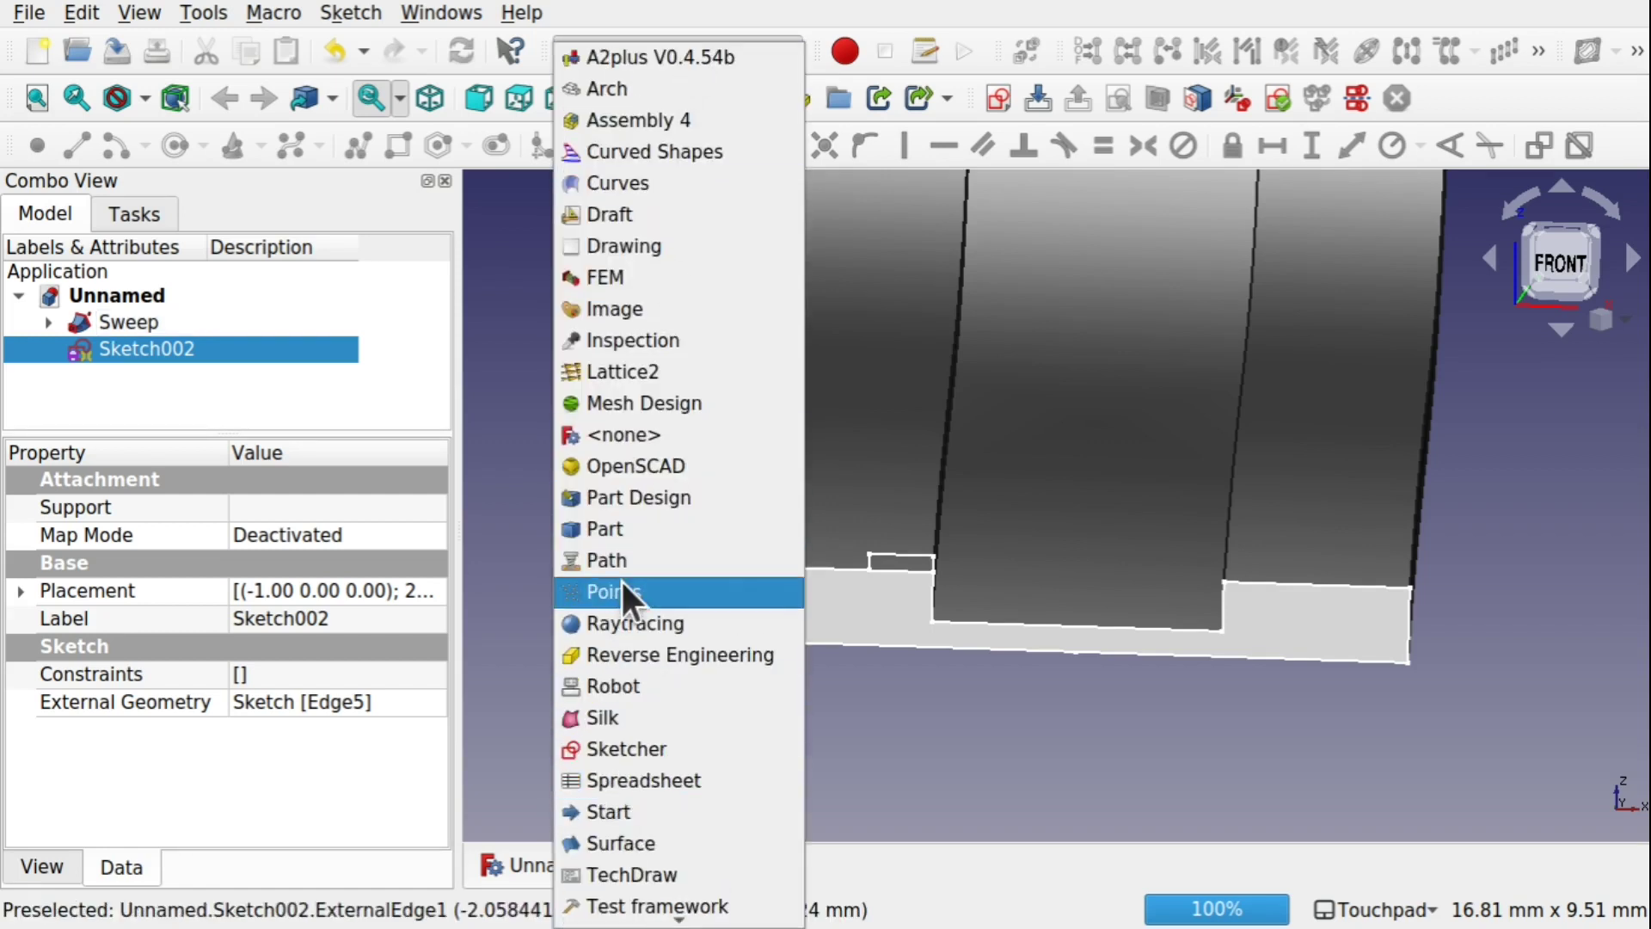
click(635, 531)
click(371, 140)
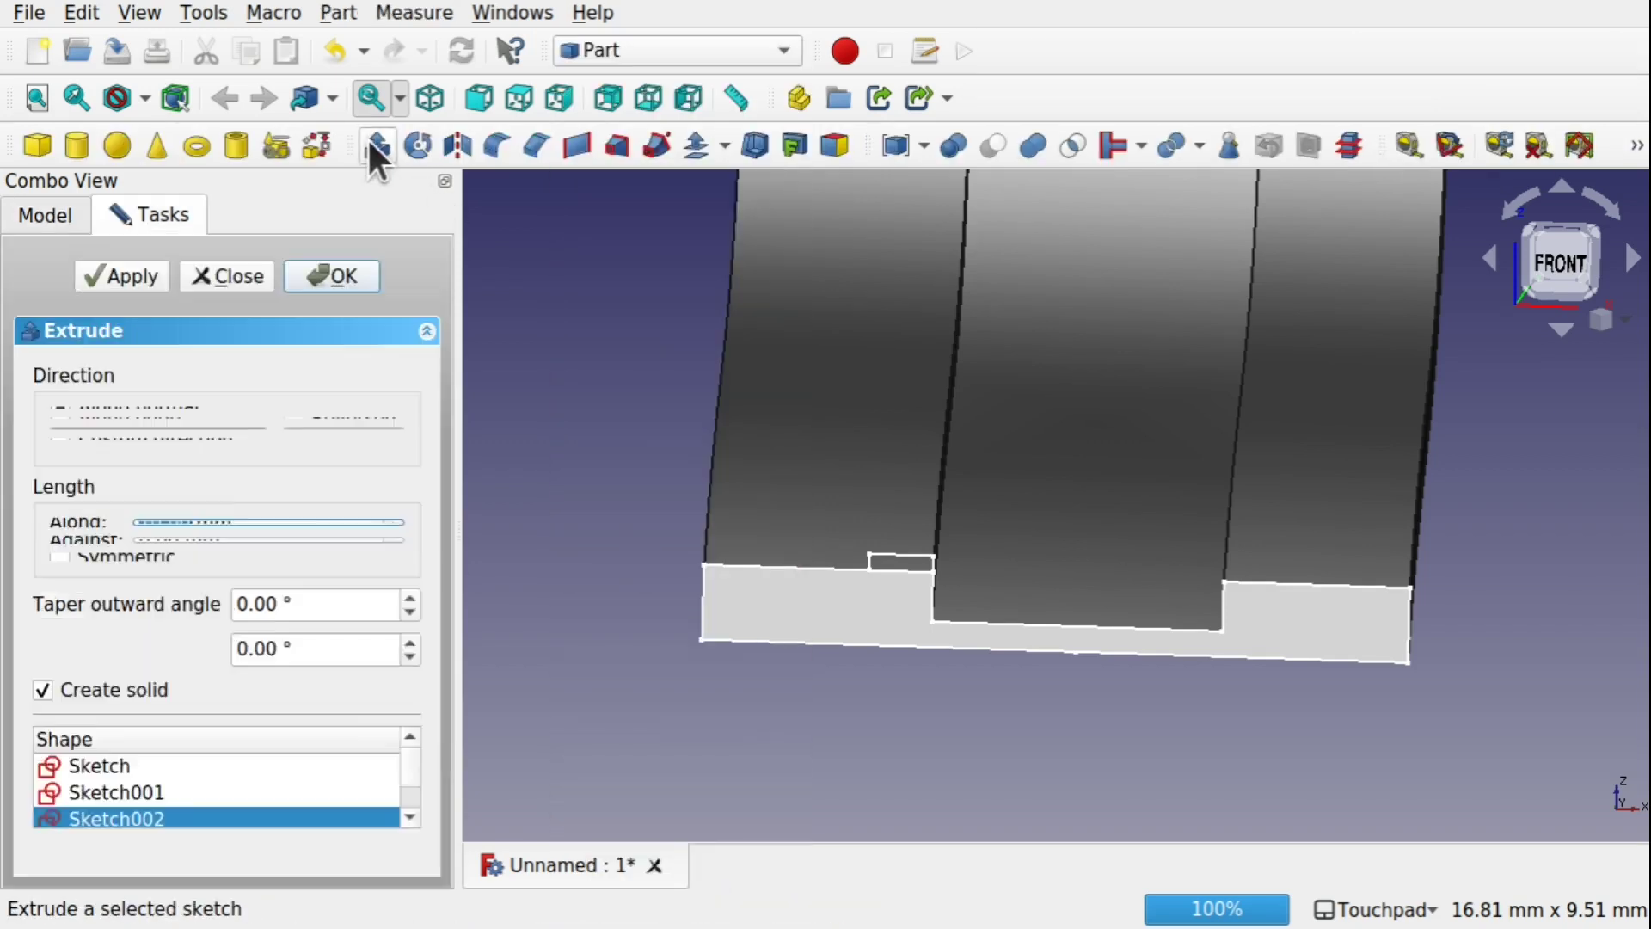
text(2)
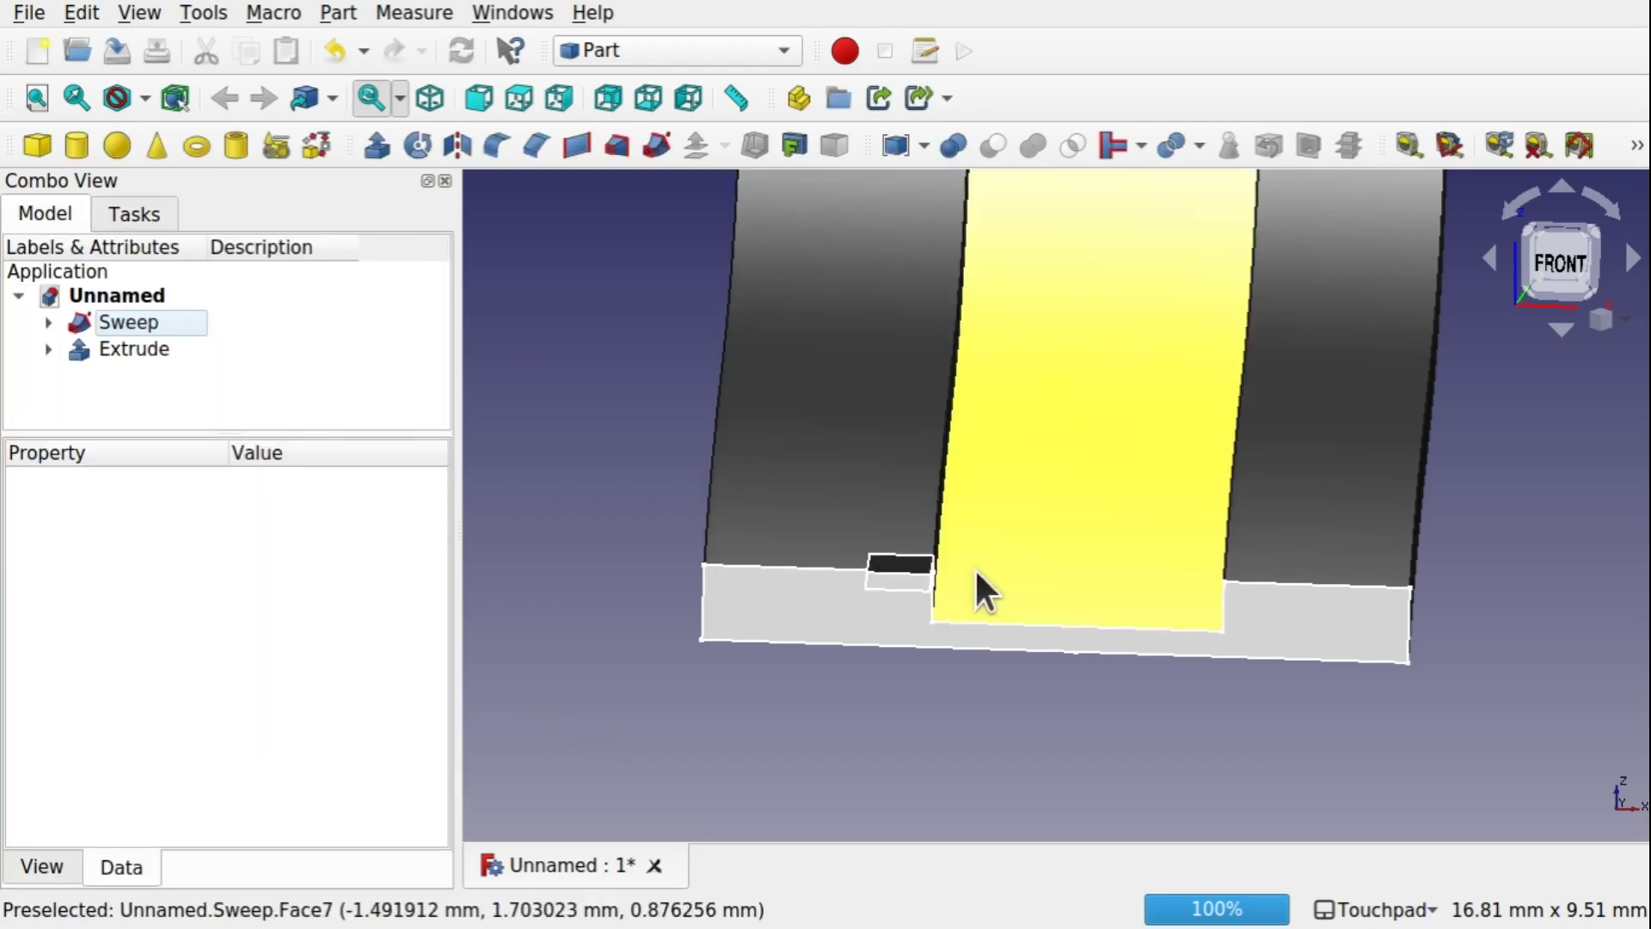
Shorten the small block's forward extrusion length, trying 0.5 mm before settling on 0.25 mm
alt+drag(973, 567, 911, 656)
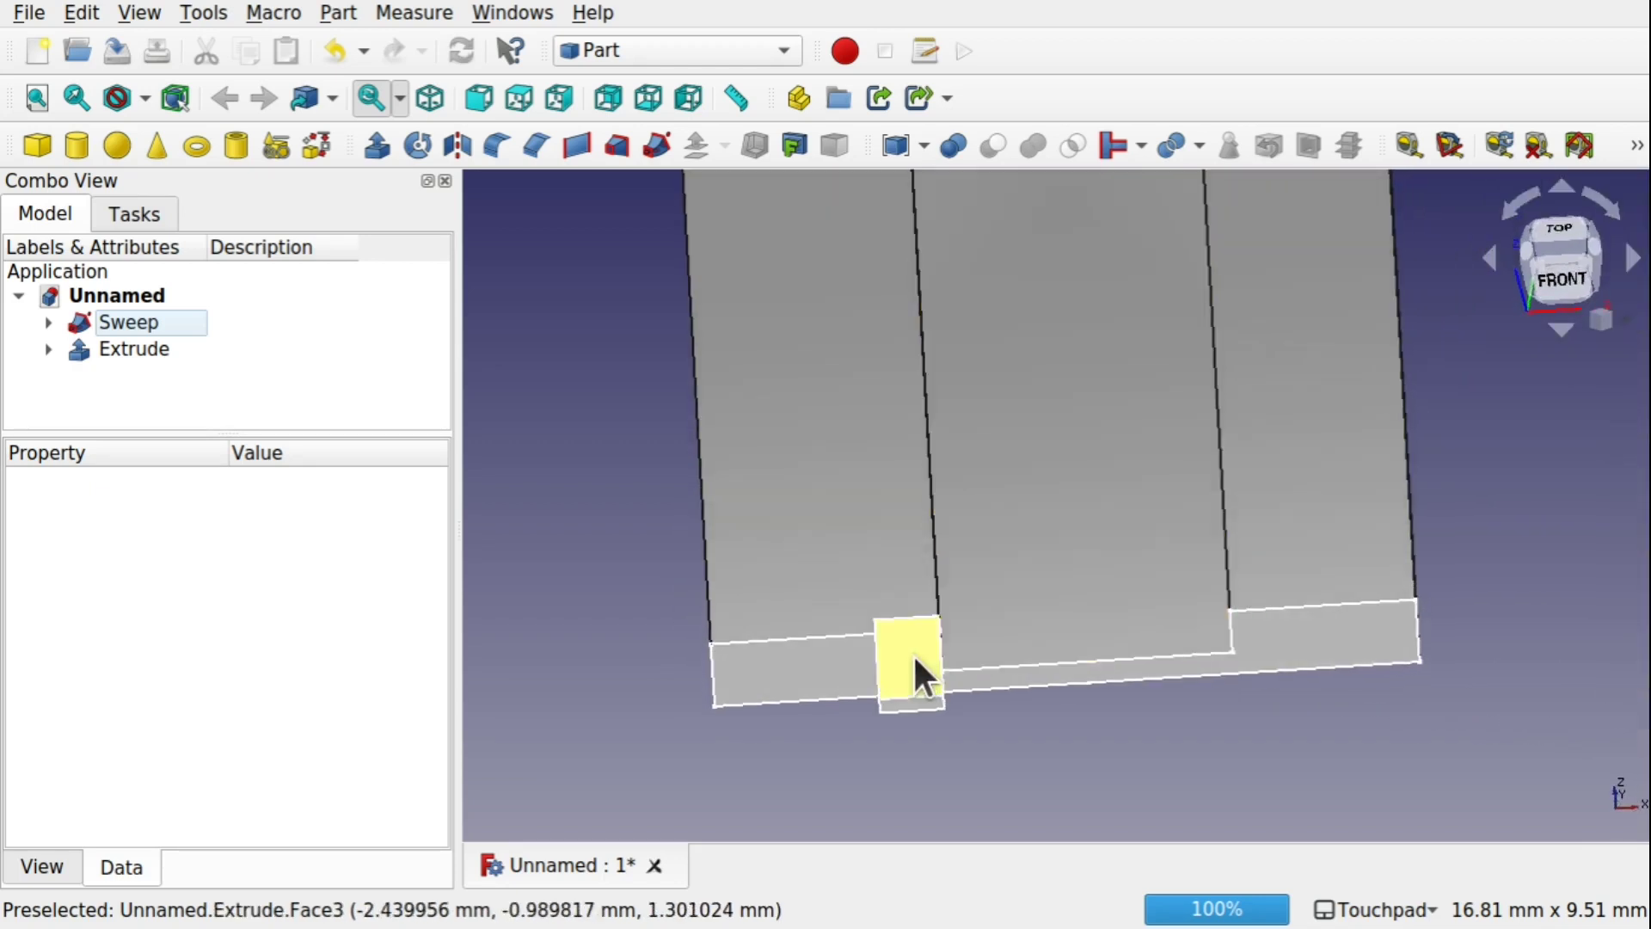
click(913, 658)
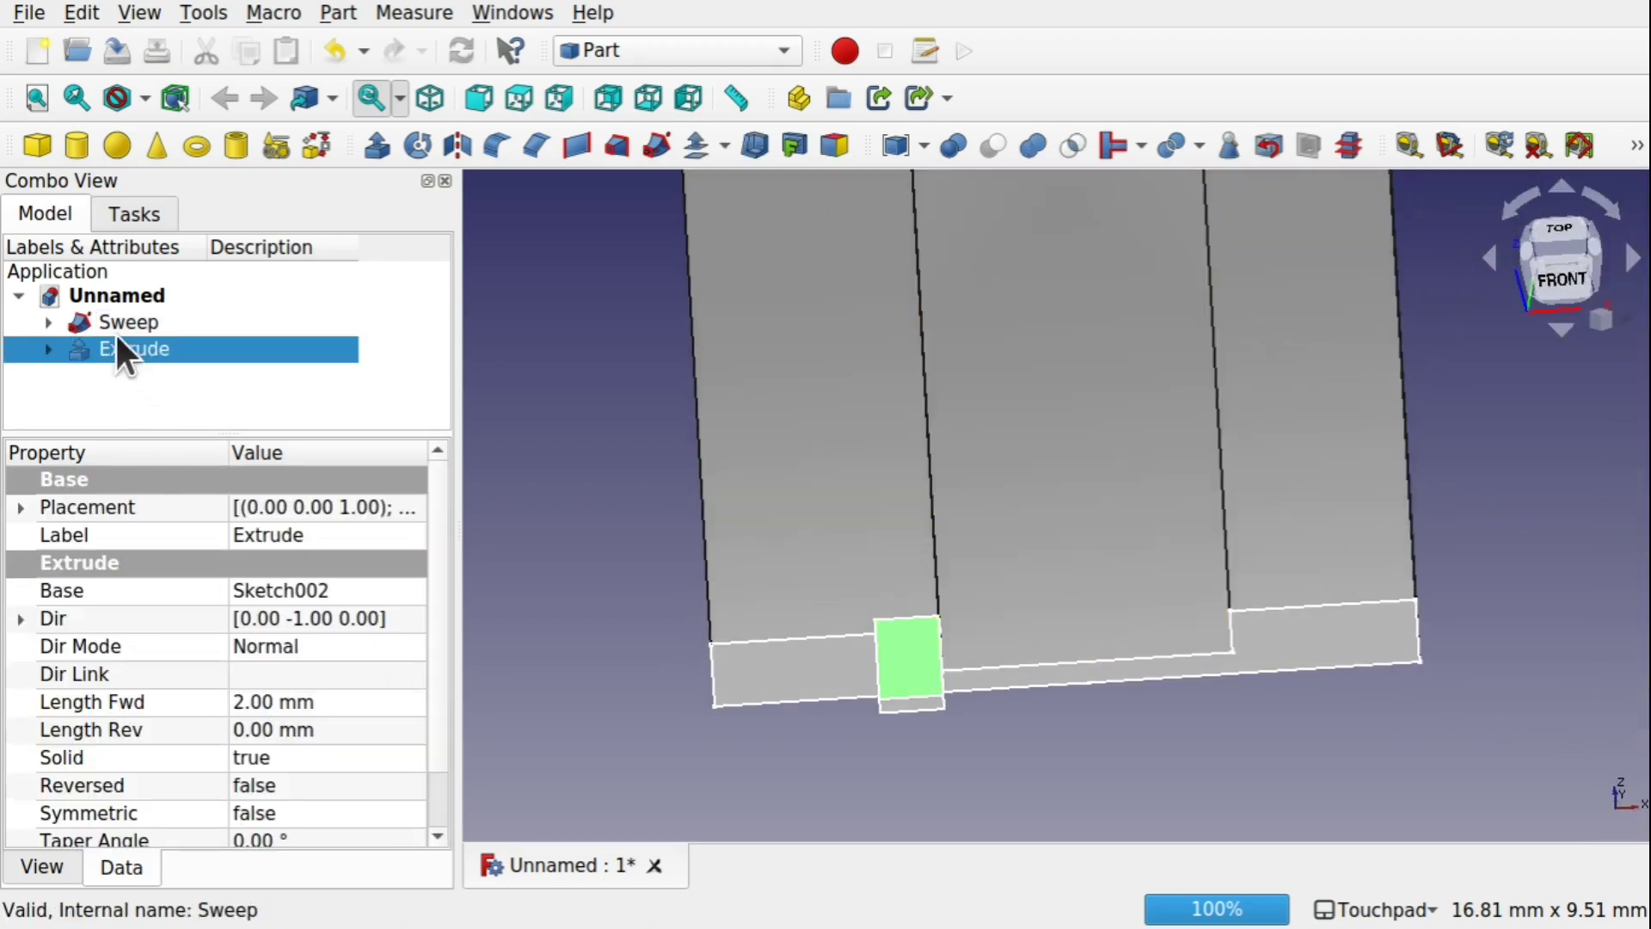
click(247, 701)
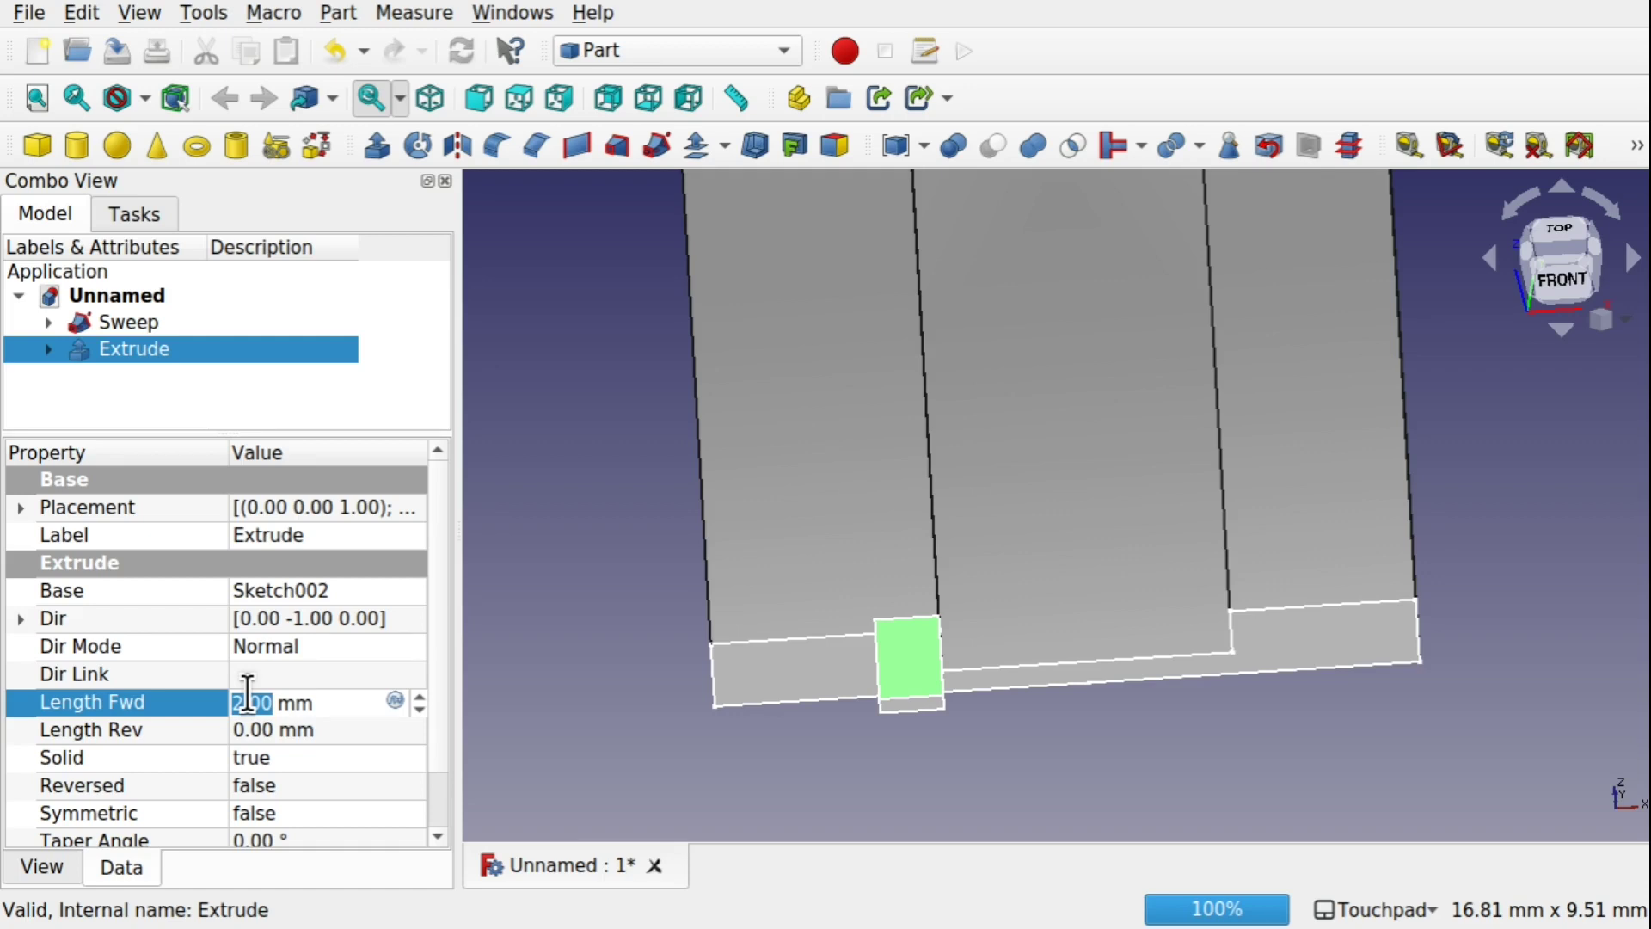
text(0)
text(.5)
key(Return)
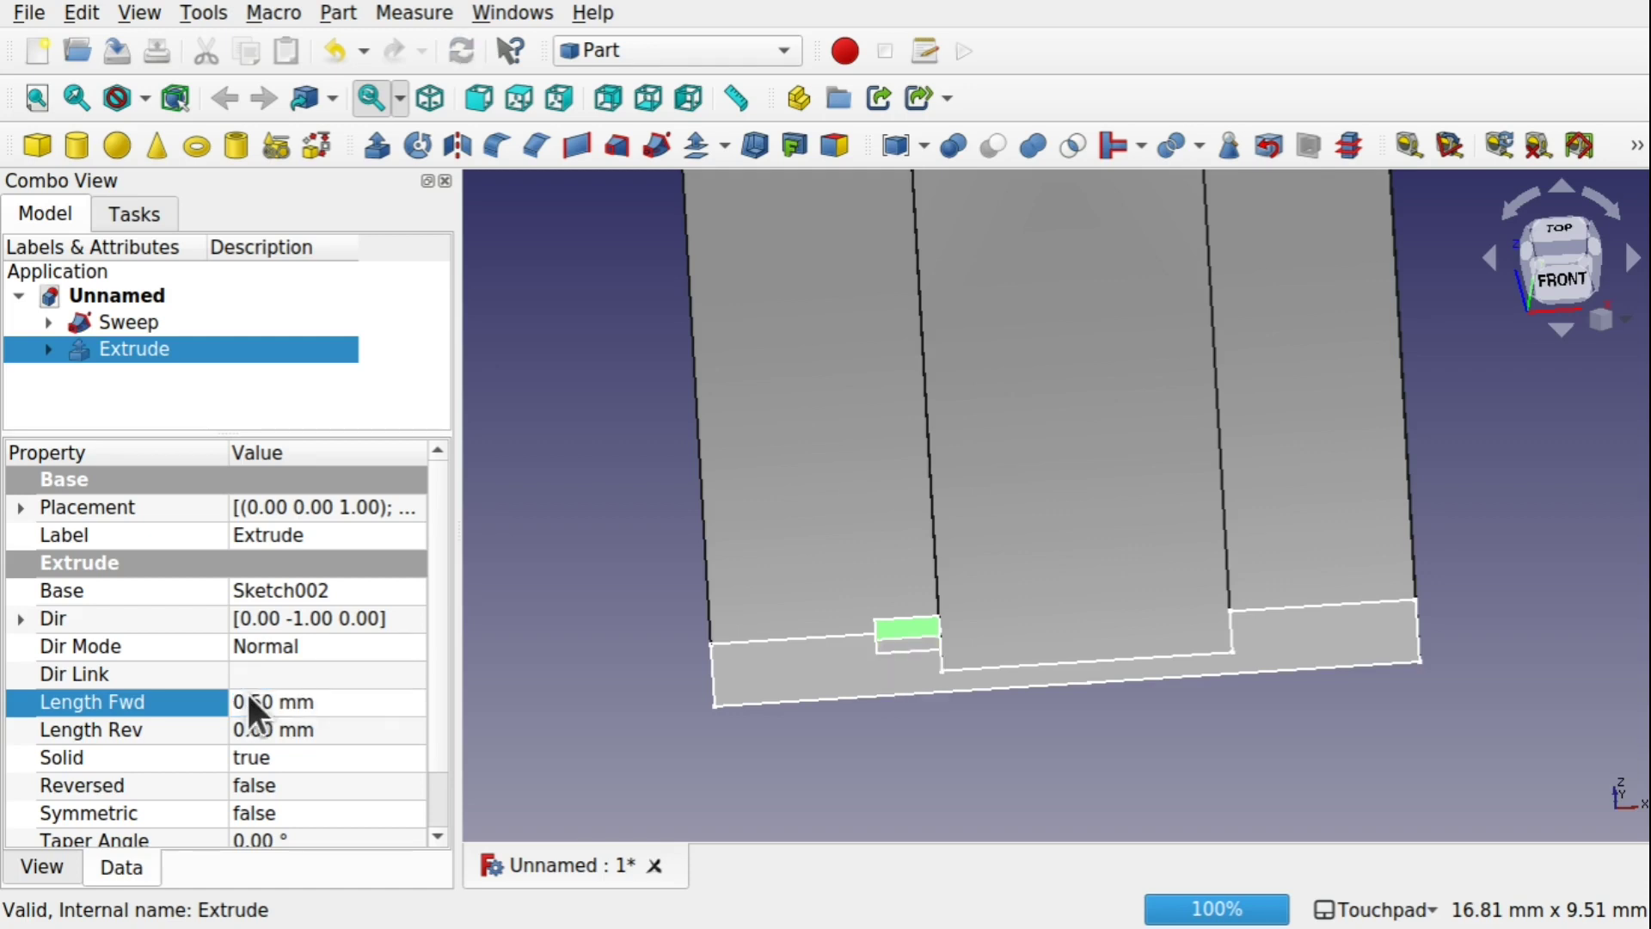
click(248, 697)
text(0)
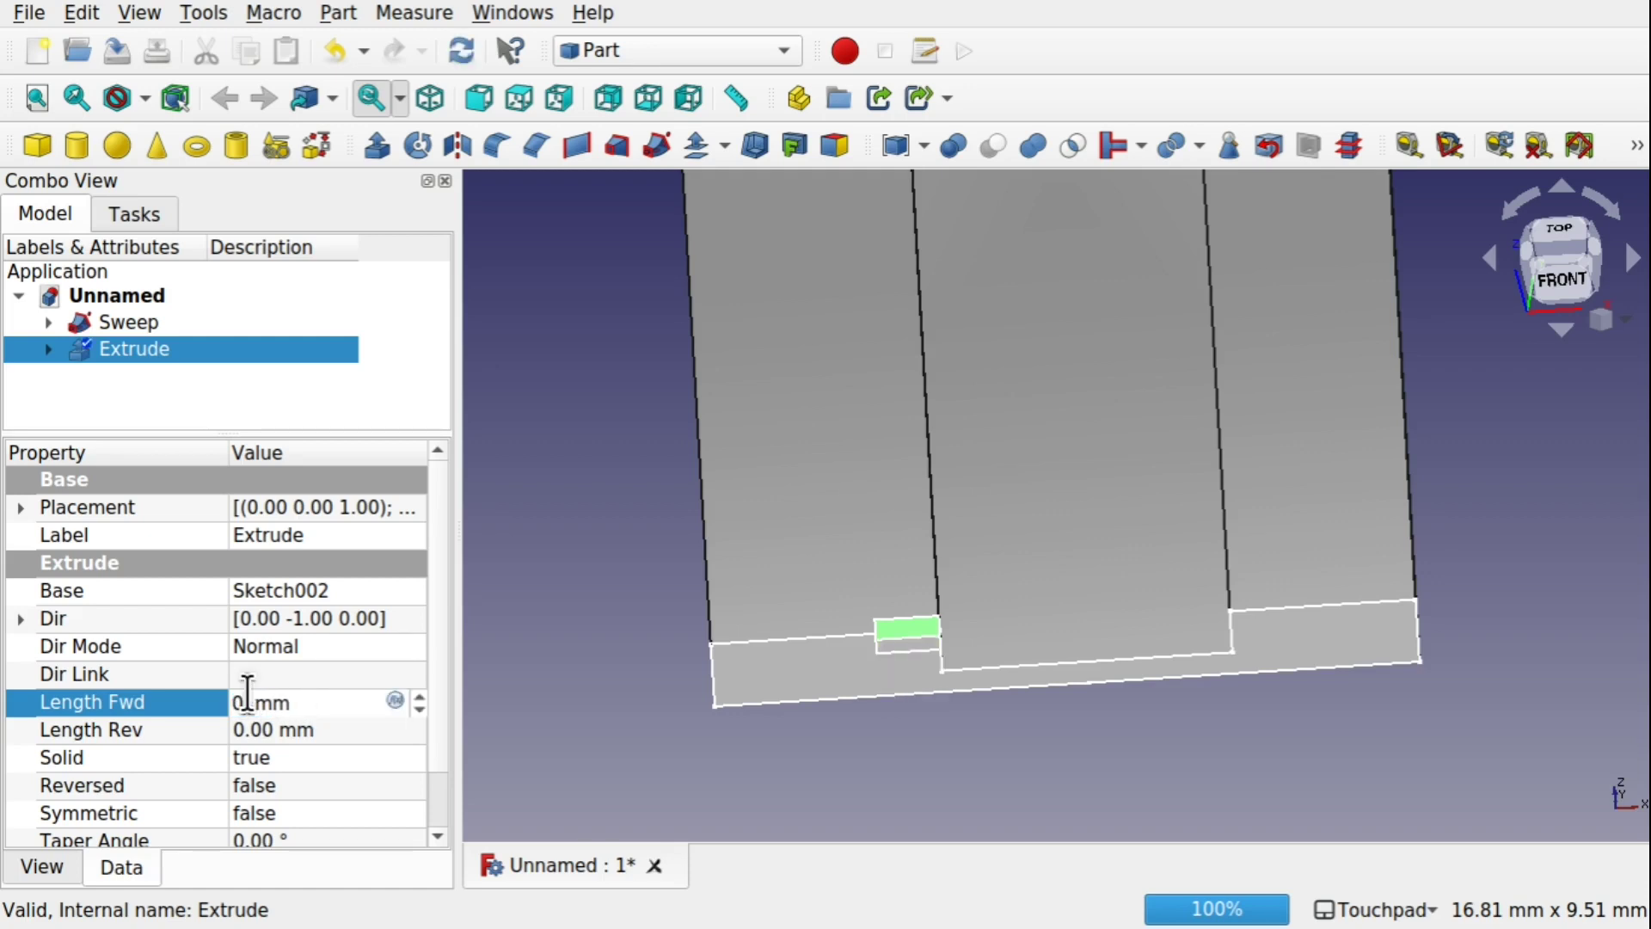
key(Return)
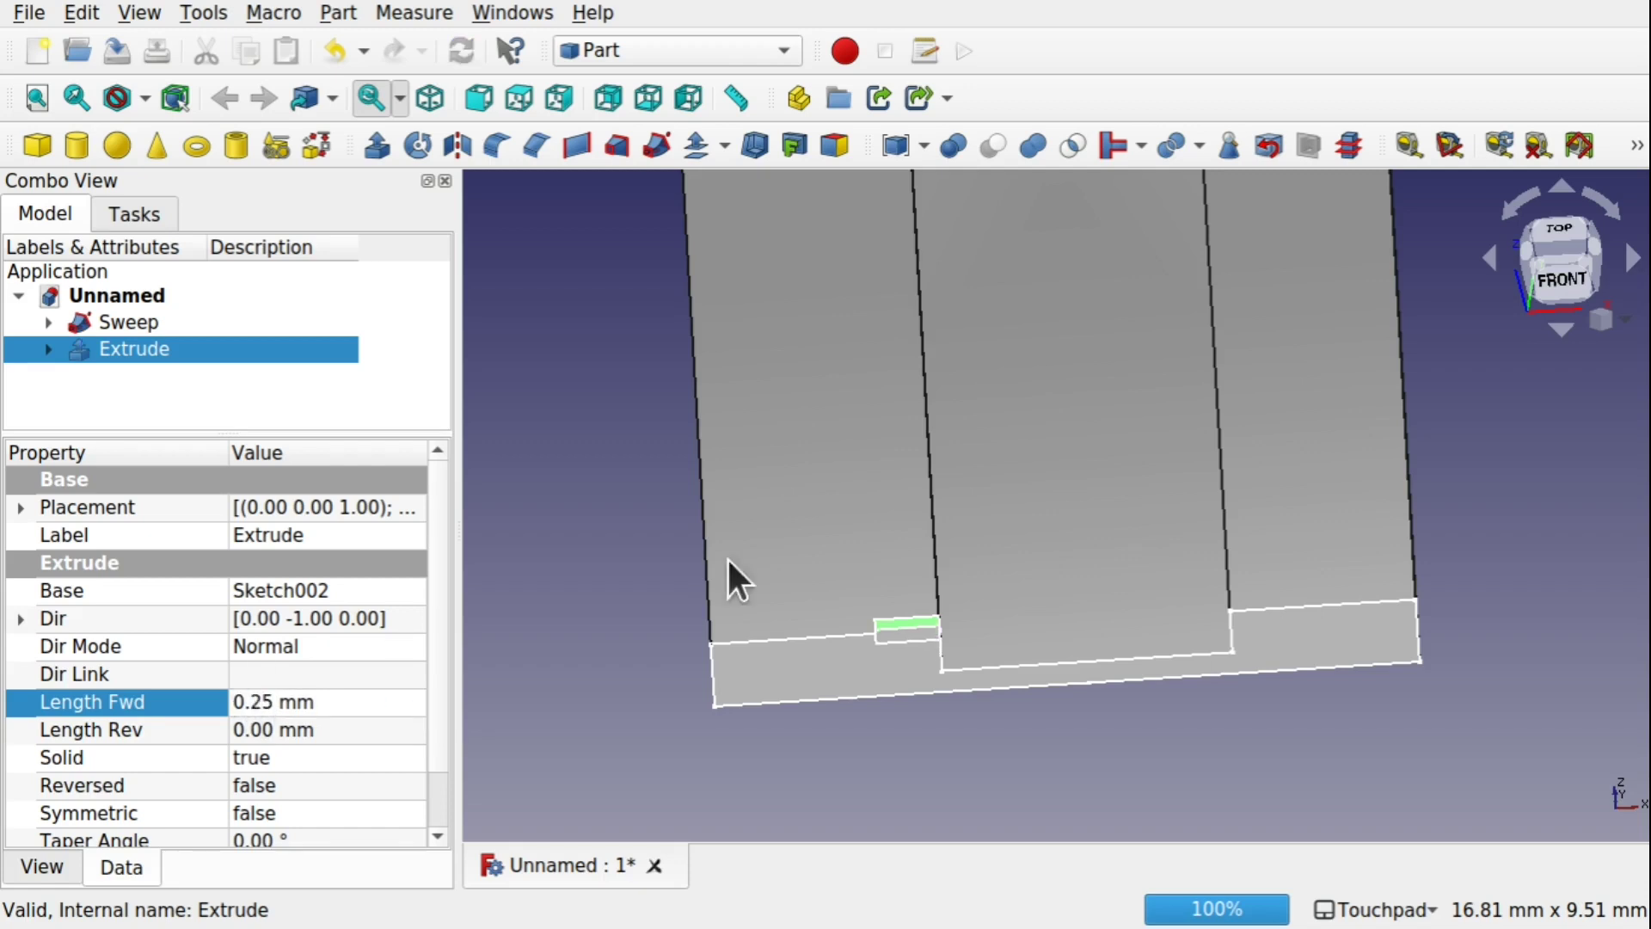
Switch to the Draft workbench to work with its array commands
mouse_move(1031, 669)
shift+mouse_down()
mouse_move(774, 553)
mouse_move(1172, 627)
mouse_move(970, 655)
mouse_move(966, 577)
mouse_move(921, 674)
mouse_move(969, 634)
mouse_move(961, 695)
mouse_move(1062, 607)
mouse_move(1050, 645)
mouse_move(863, 685)
mouse_move(818, 674)
mouse_move(1338, 634)
mouse_move(1190, 602)
mouse_move(1370, 583)
mouse_move(1086, 596)
shift+mouse_up()
scroll(953, 676, up, 8)
scroll(1337, 641, down, 4)
scroll(1337, 641, down, 3)
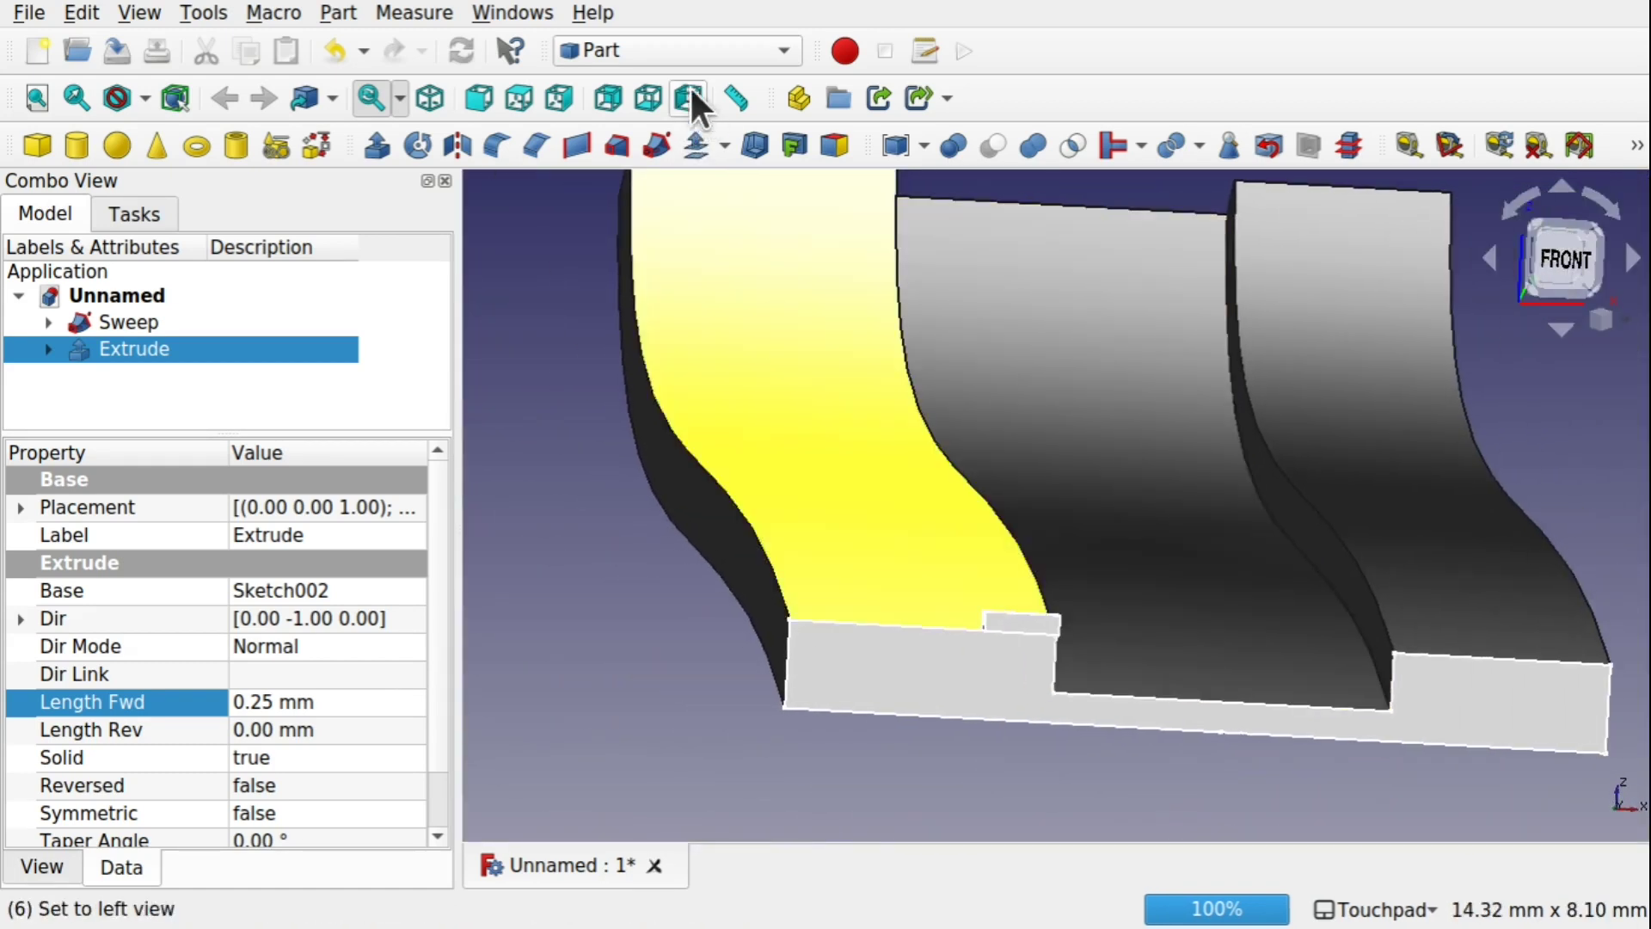
click(685, 54)
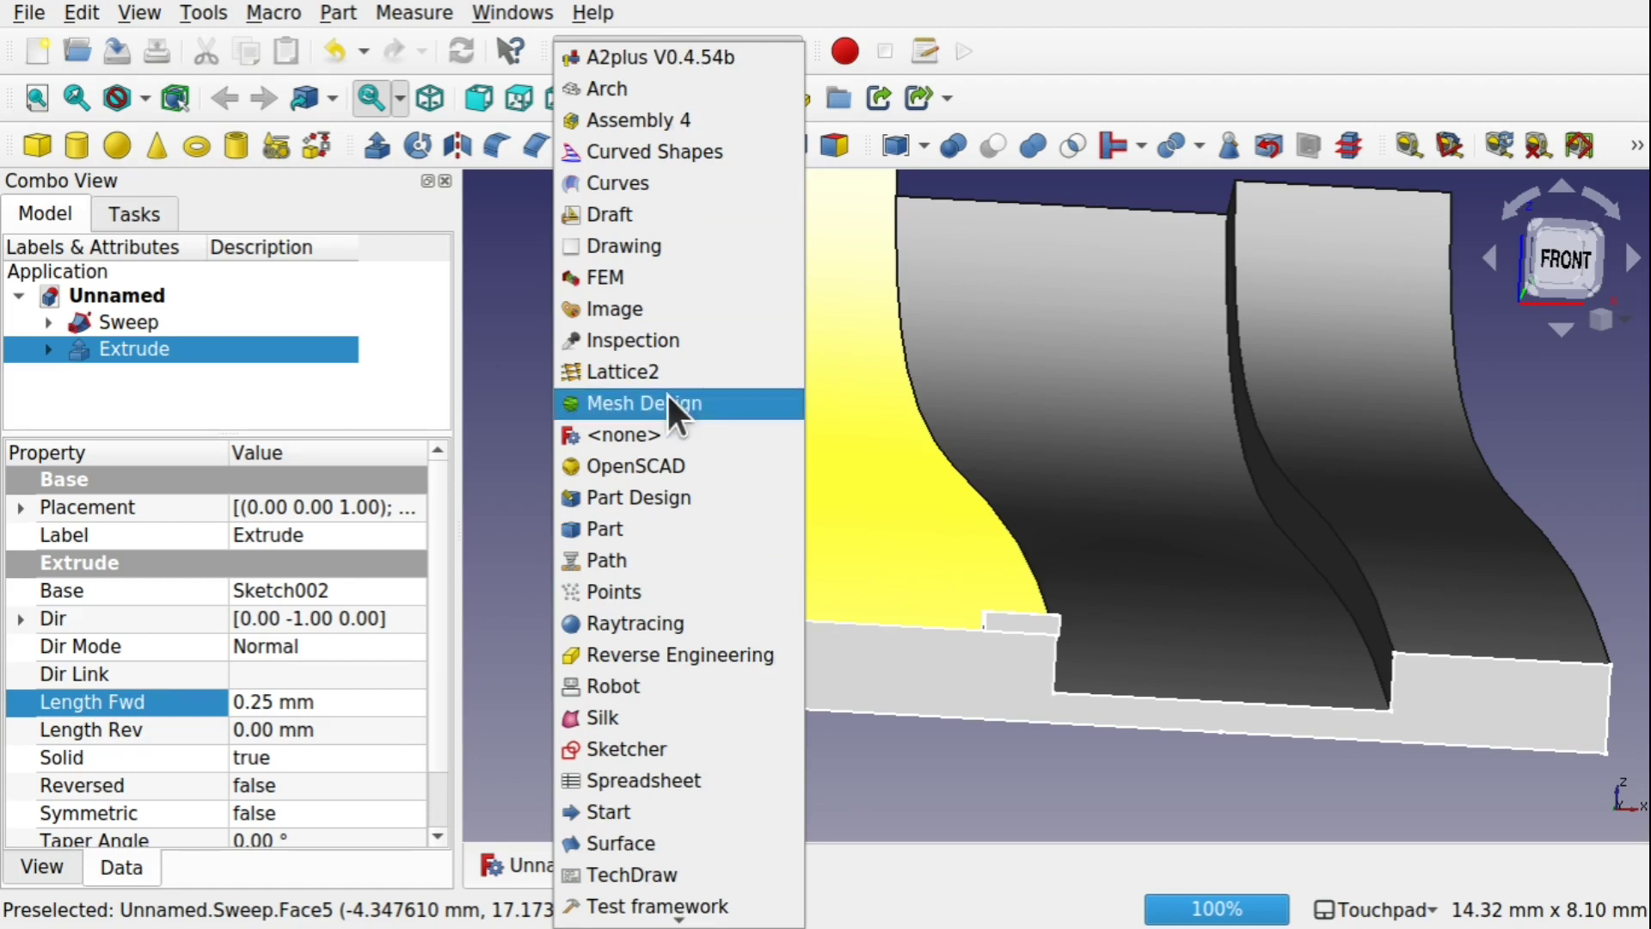
click(615, 215)
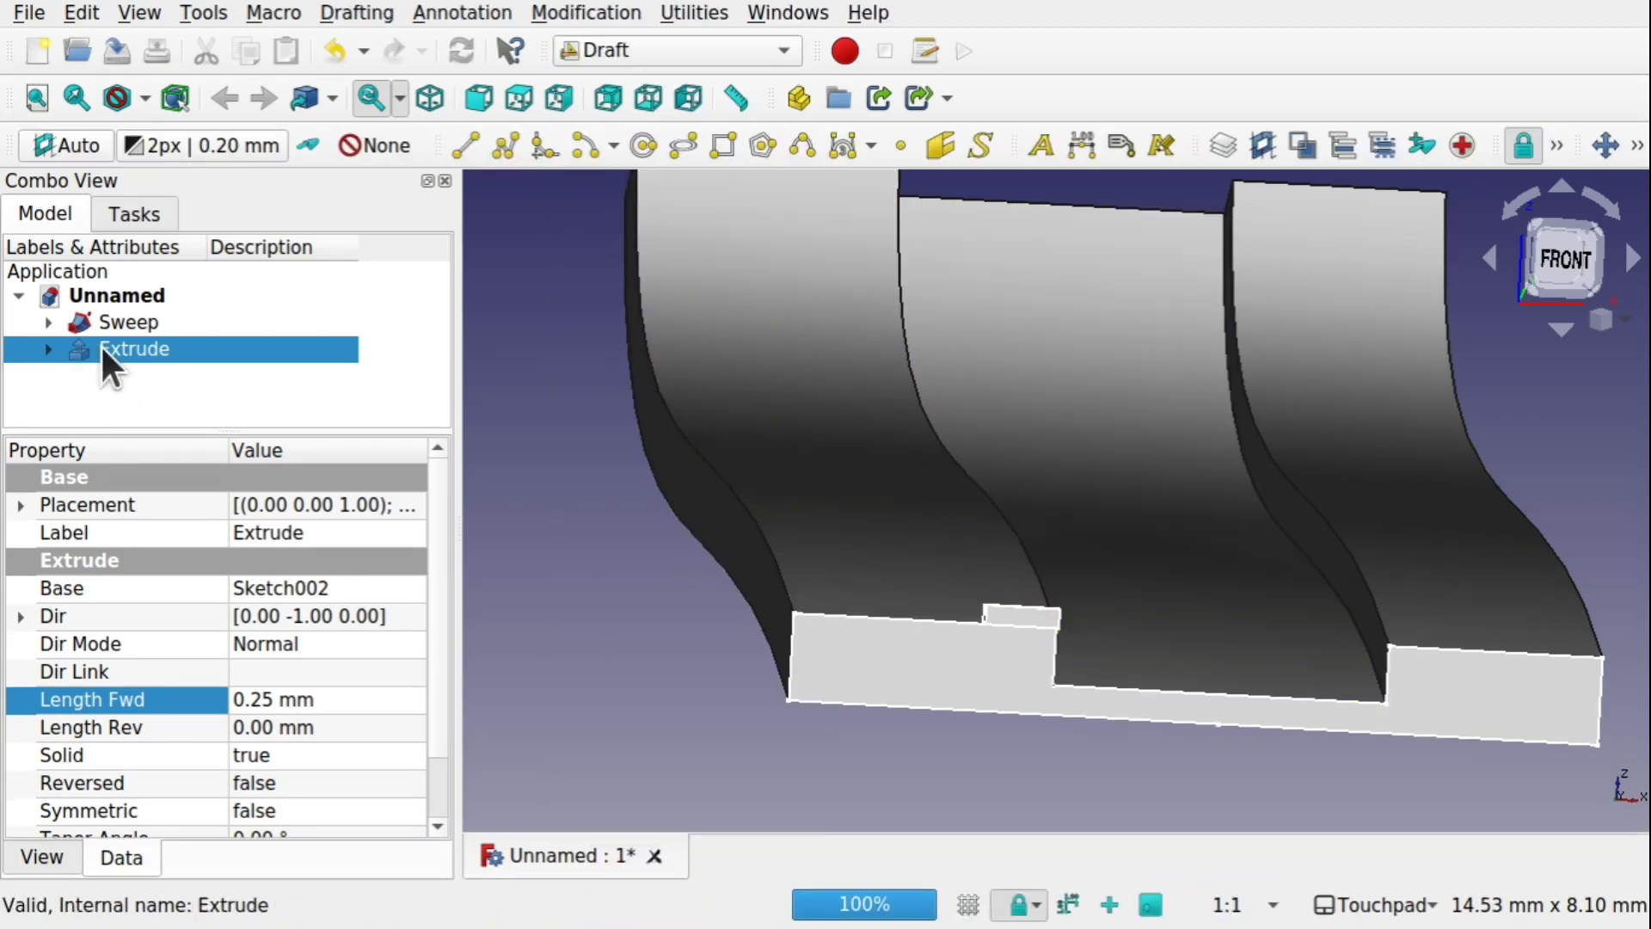
Create a path array of the small extruded block along the swept body's curved notch edge
click(145, 375)
click(92, 349)
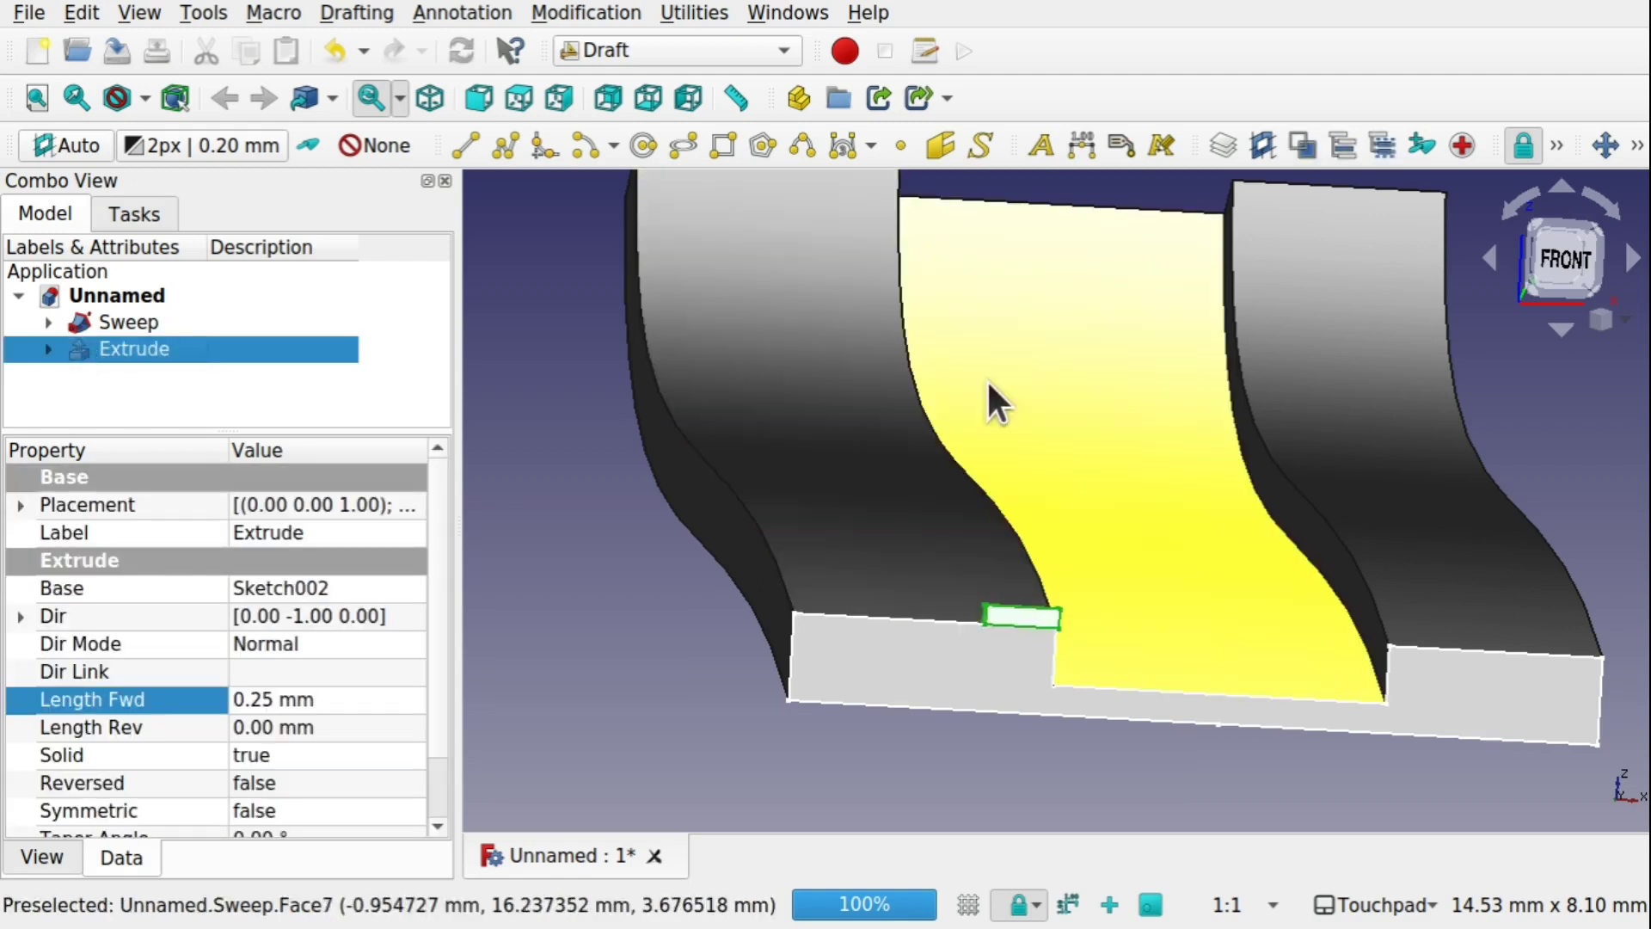
ctrl+click(992, 495)
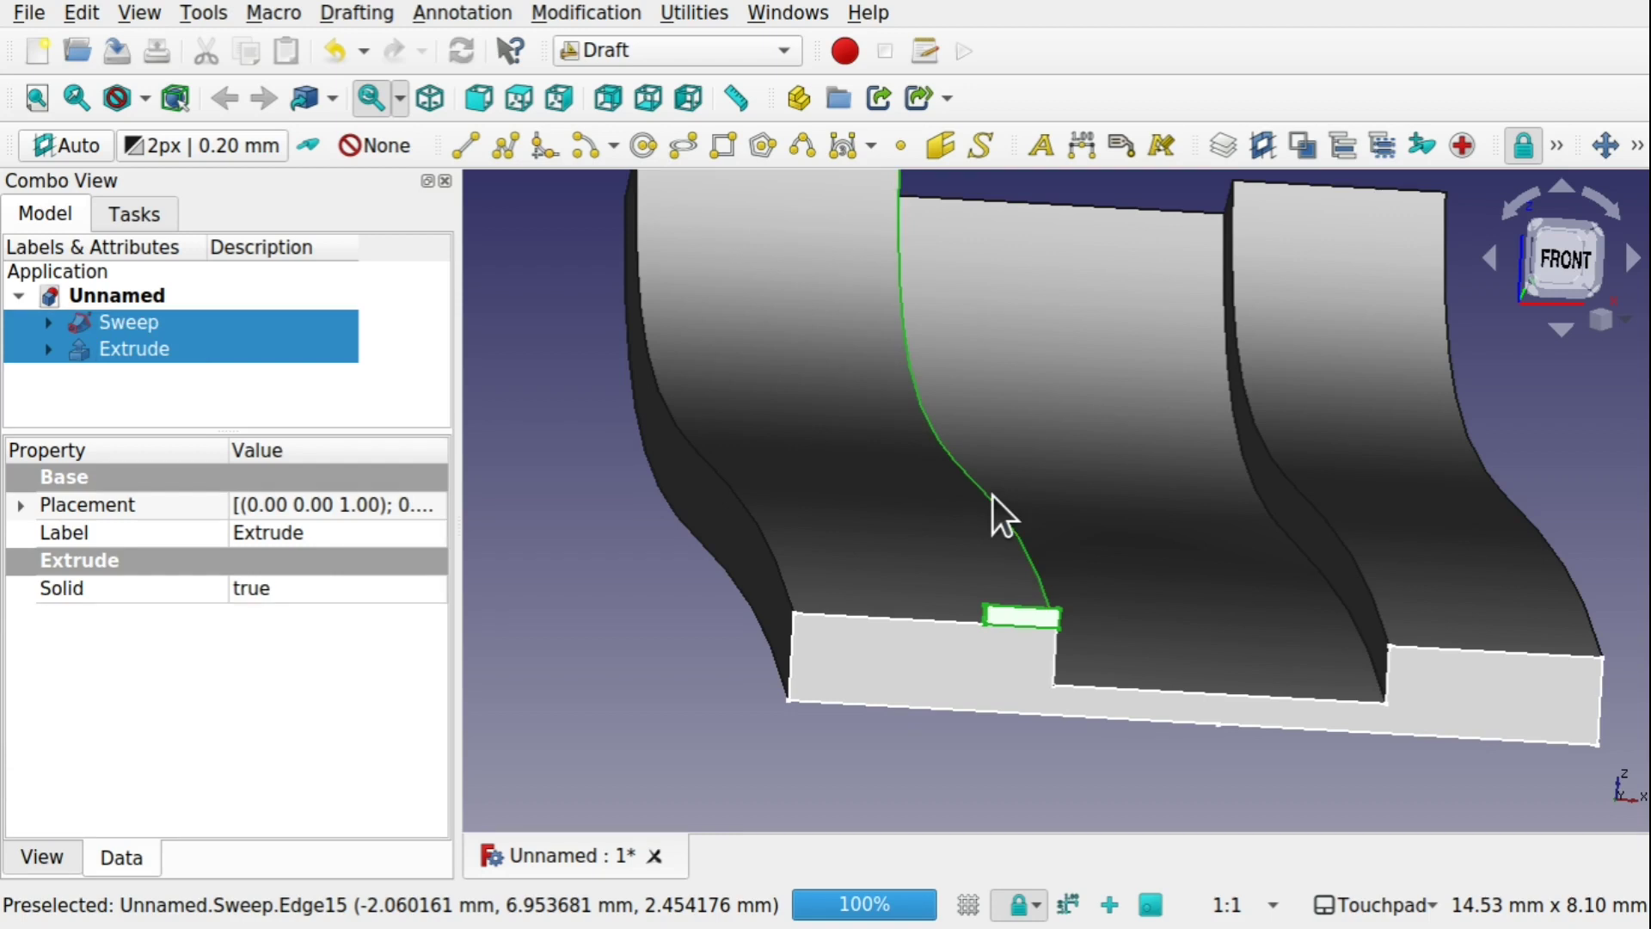
click(621, 12)
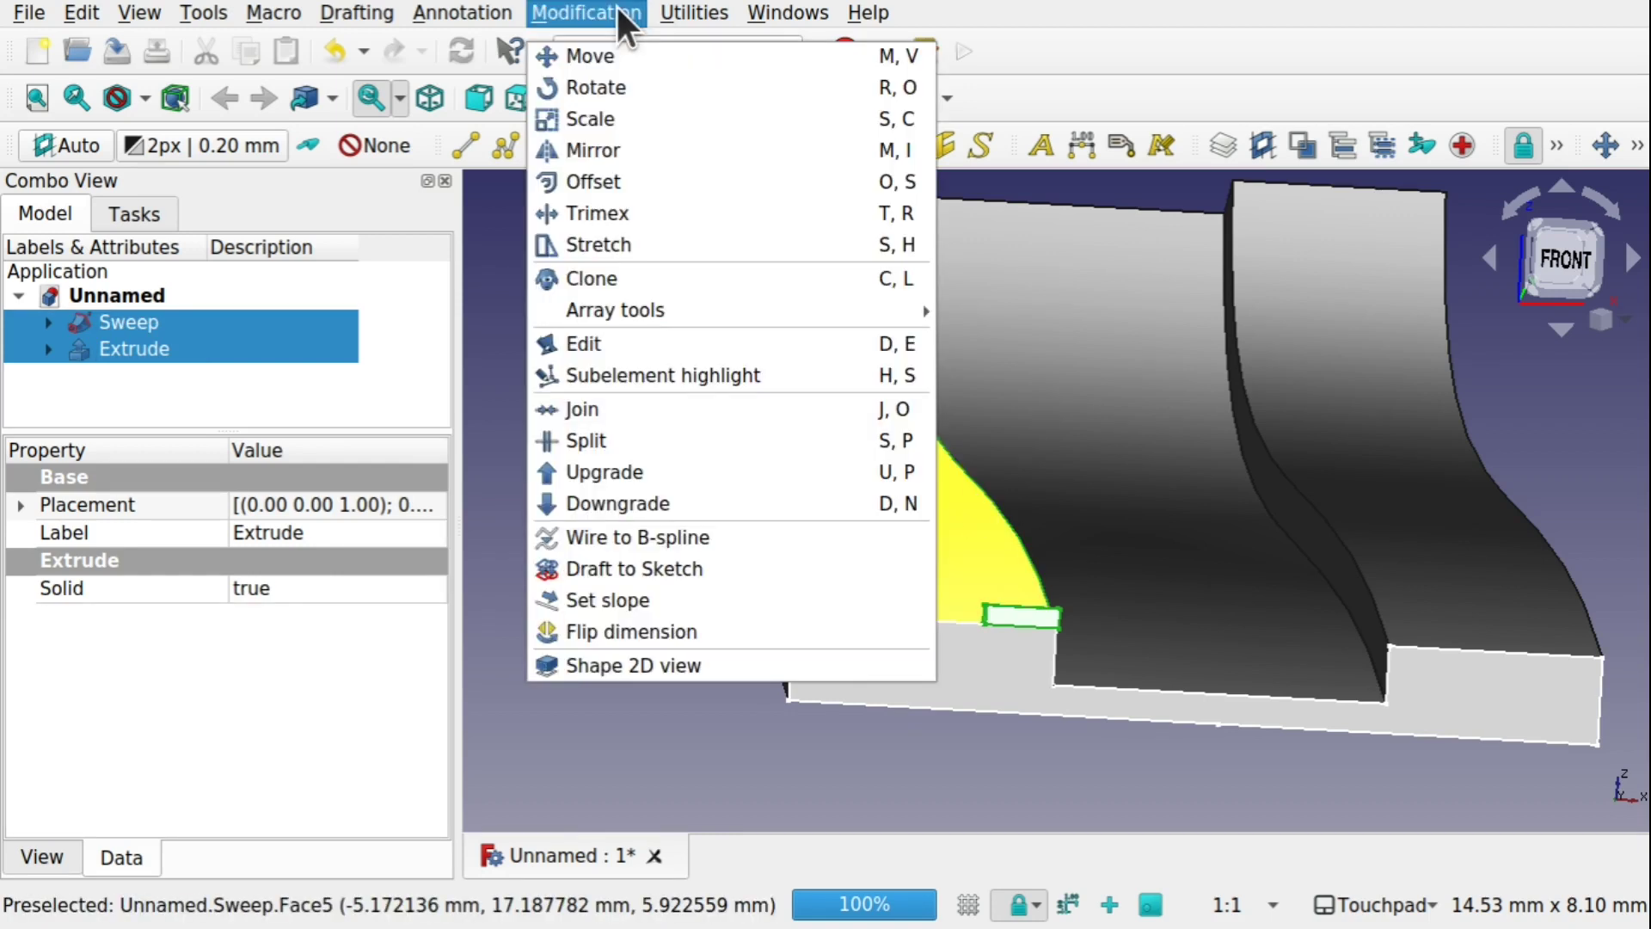
mouse_move(808, 302)
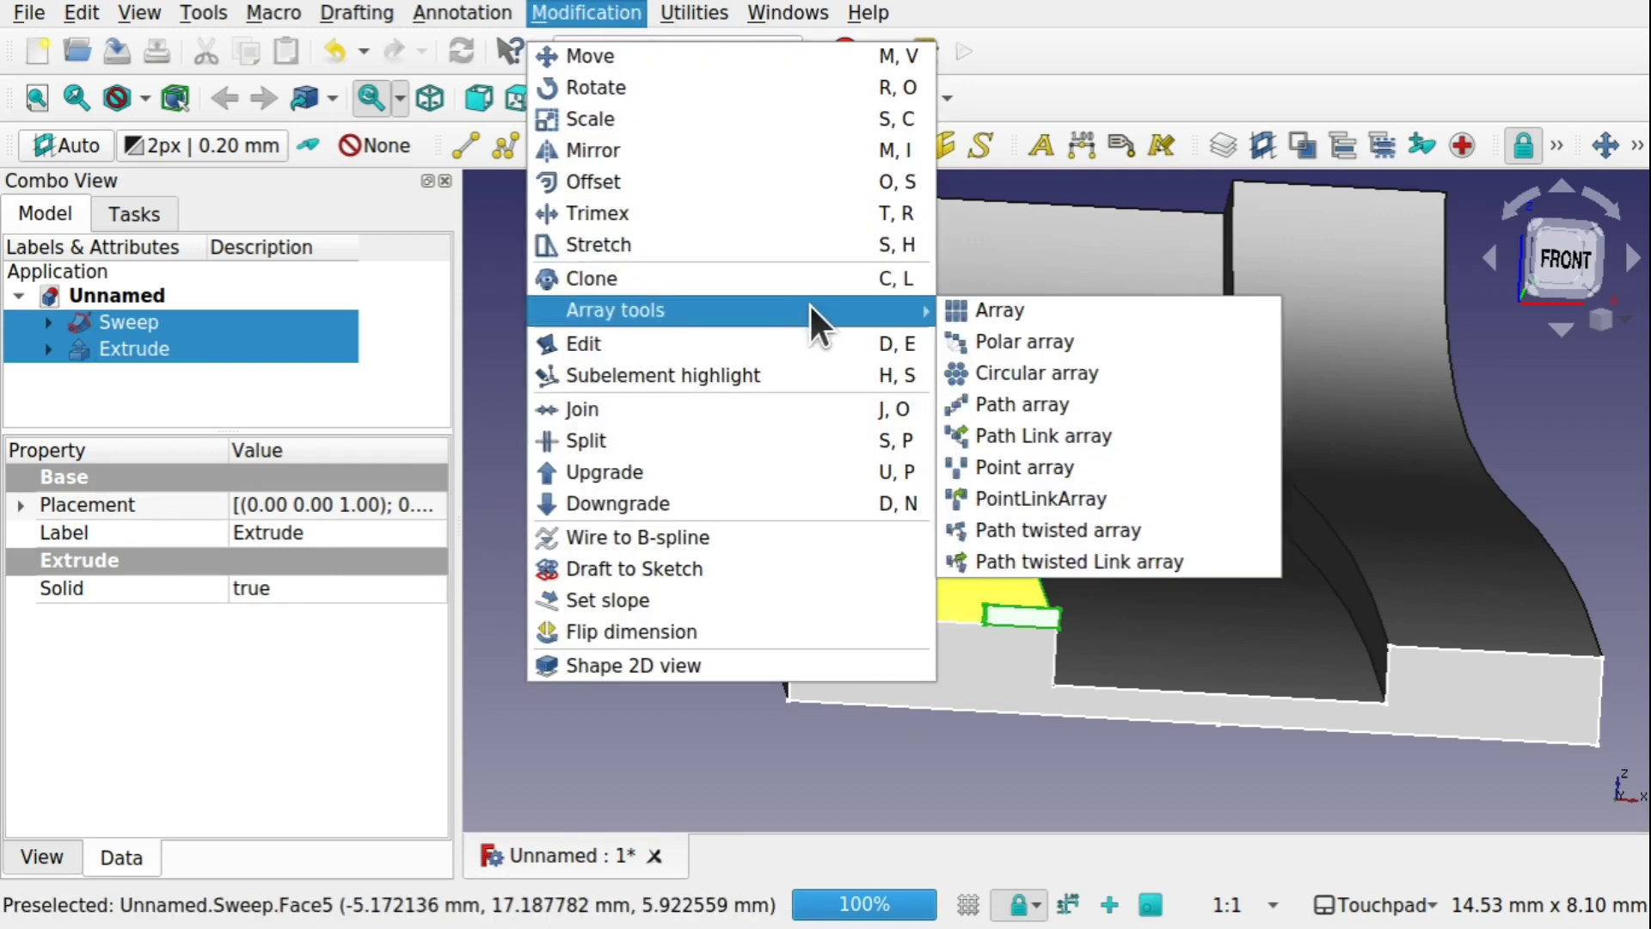
click(1022, 405)
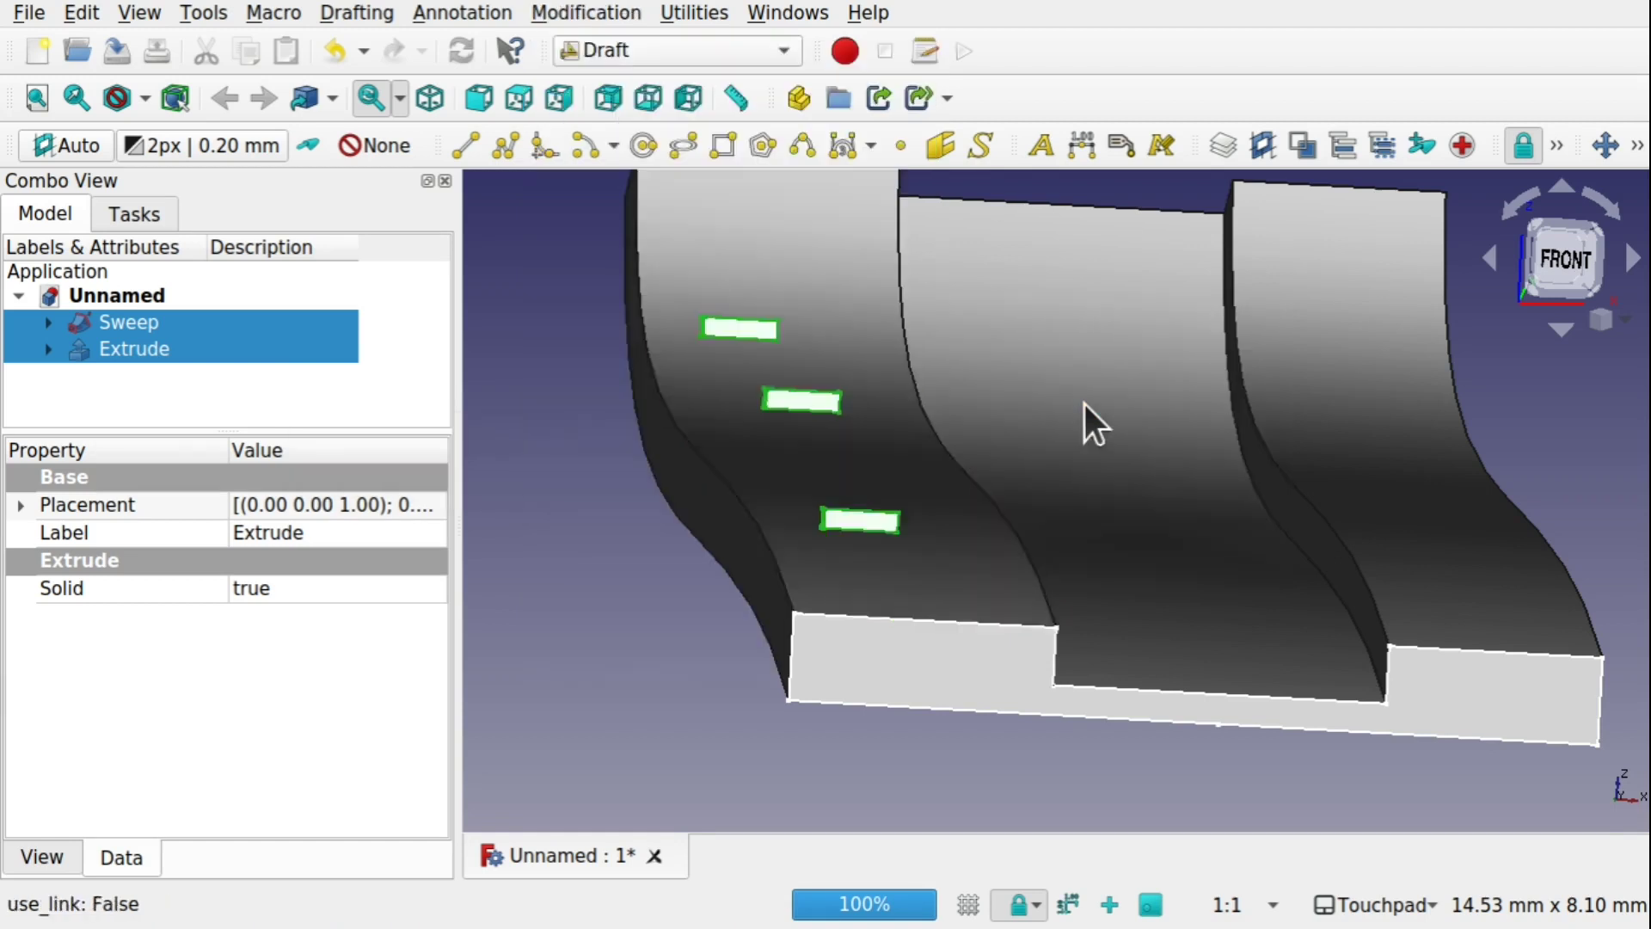
shift+drag(1085, 405, 792, 392)
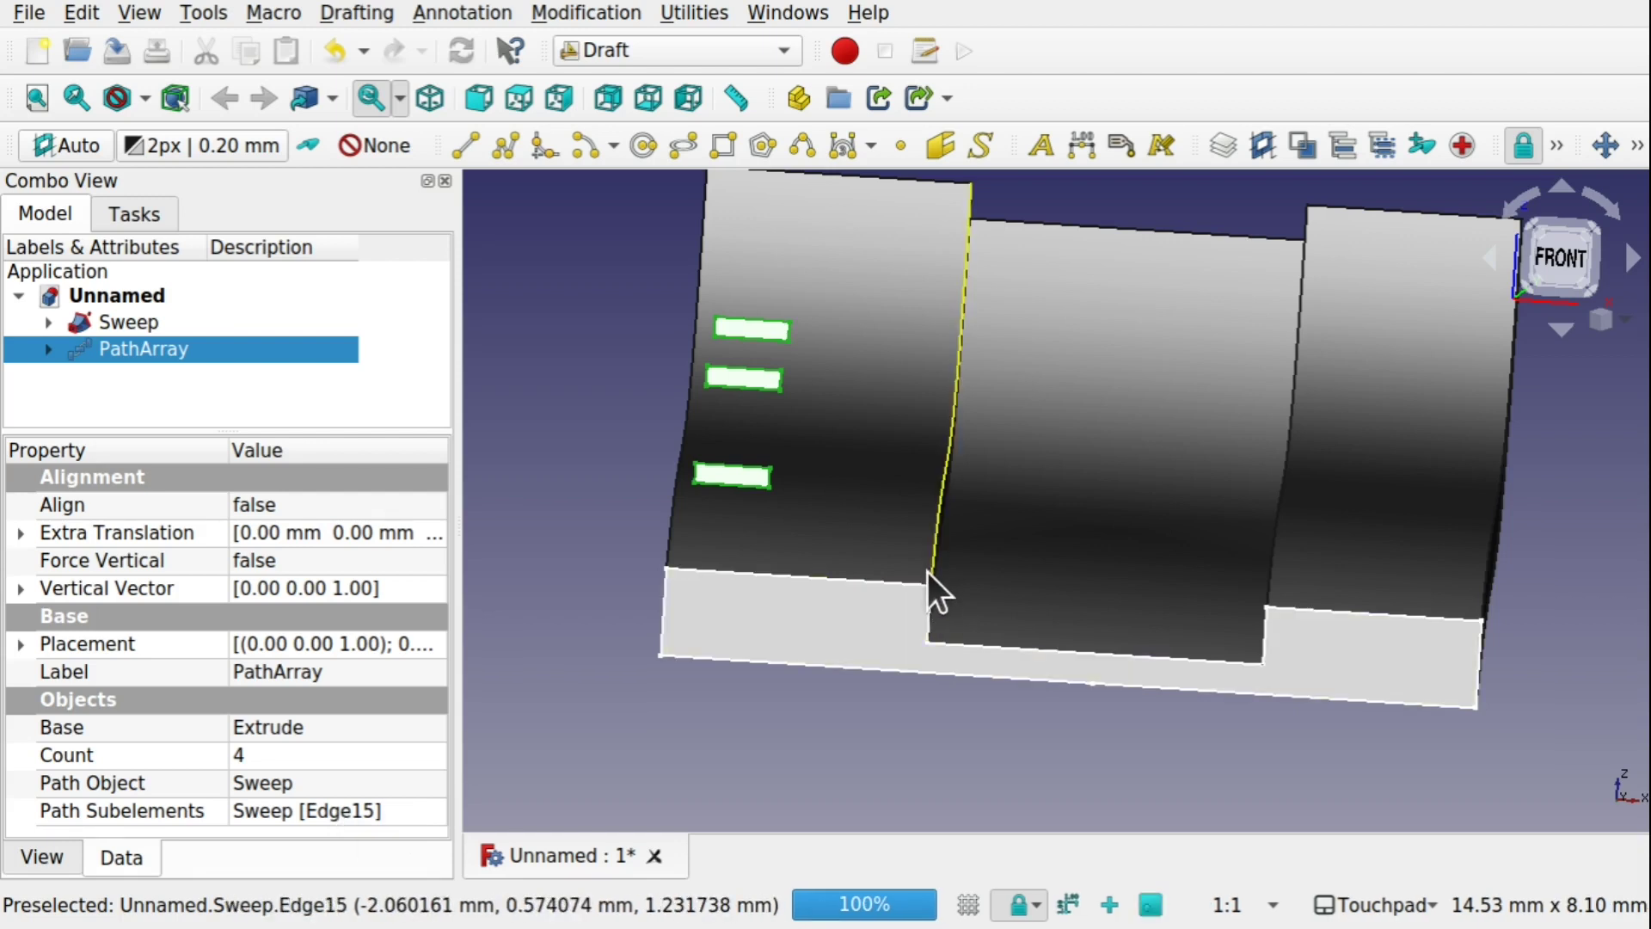
Open the arrayed block's base sketch and delete its external reference to the body's edge
click(55, 338)
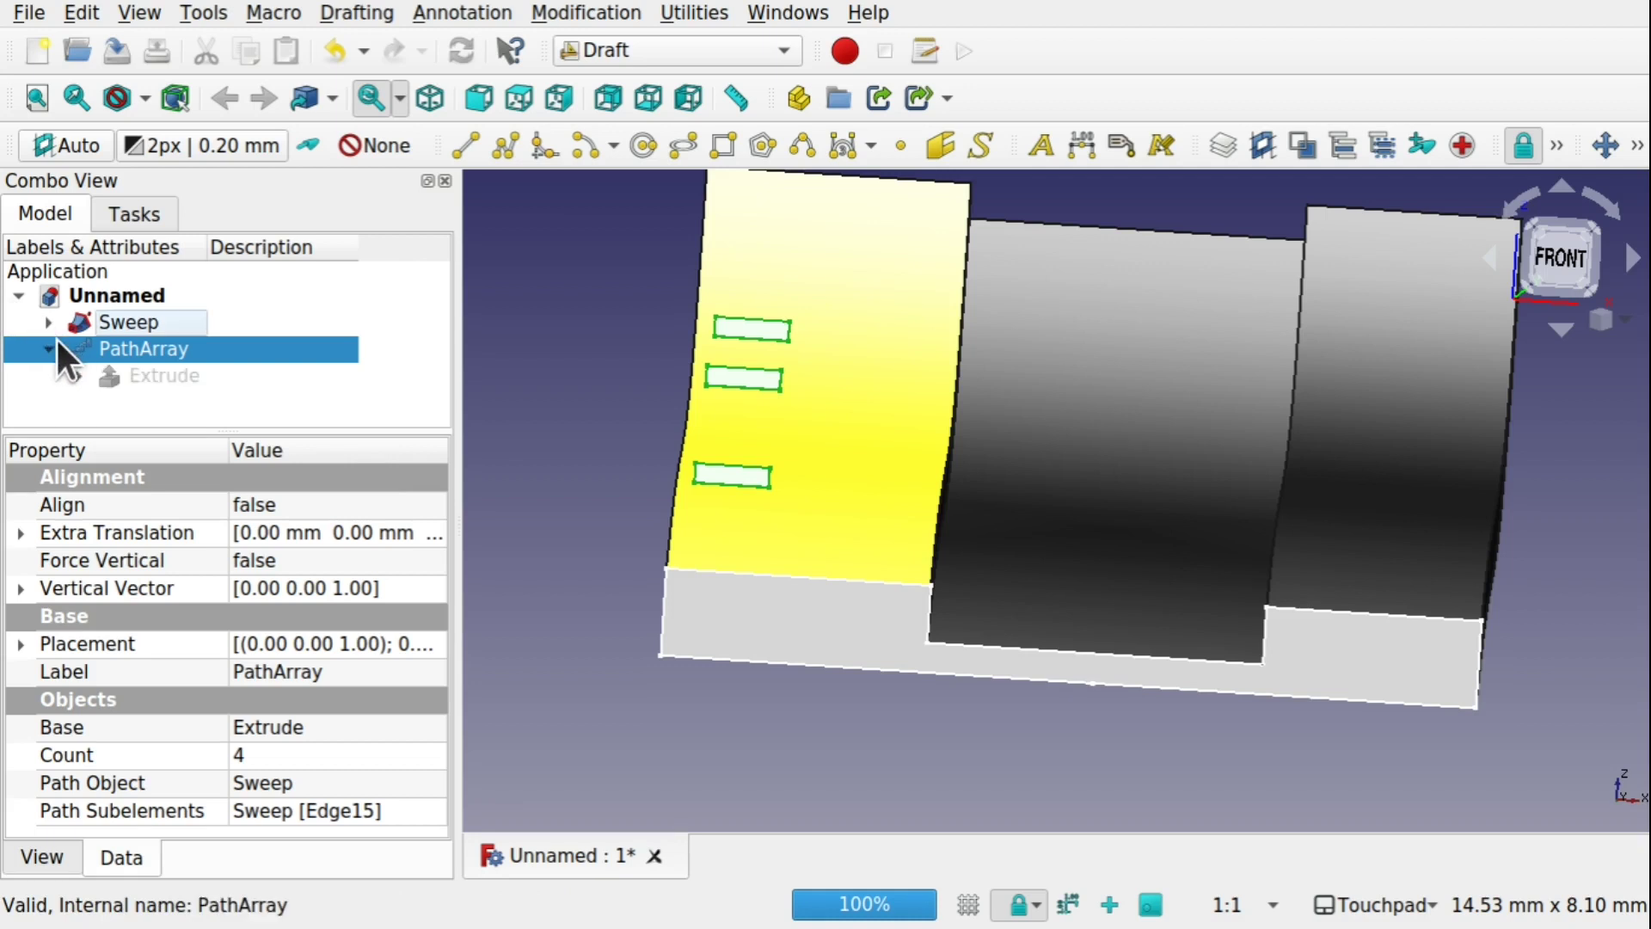
click(100, 382)
click(80, 377)
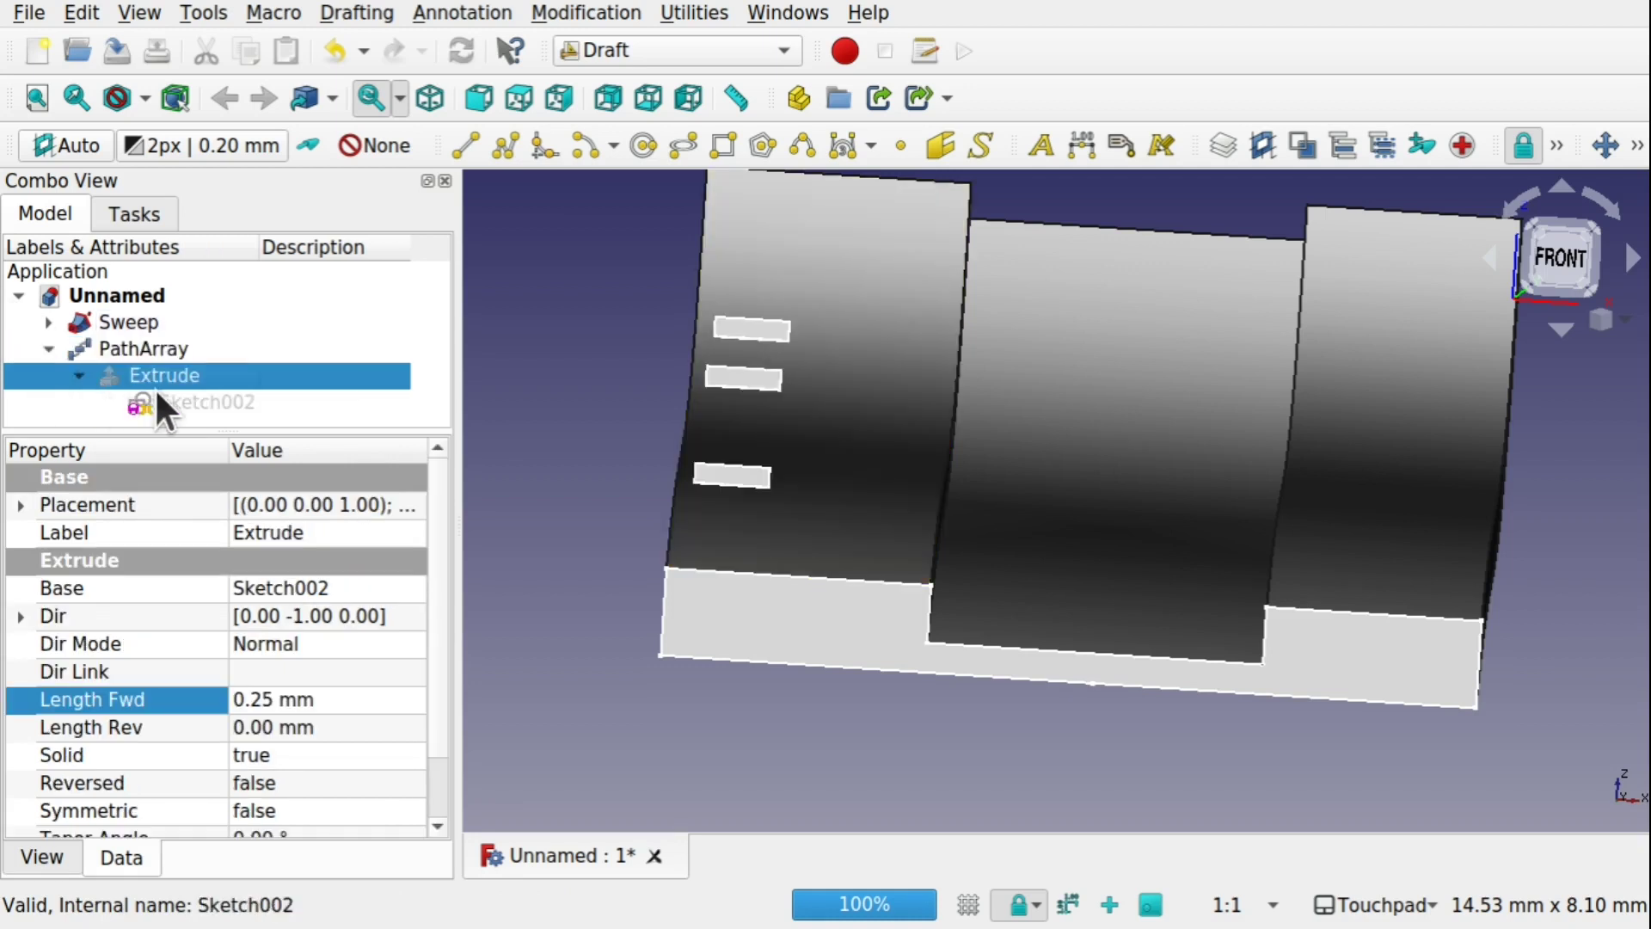
double_click(172, 401)
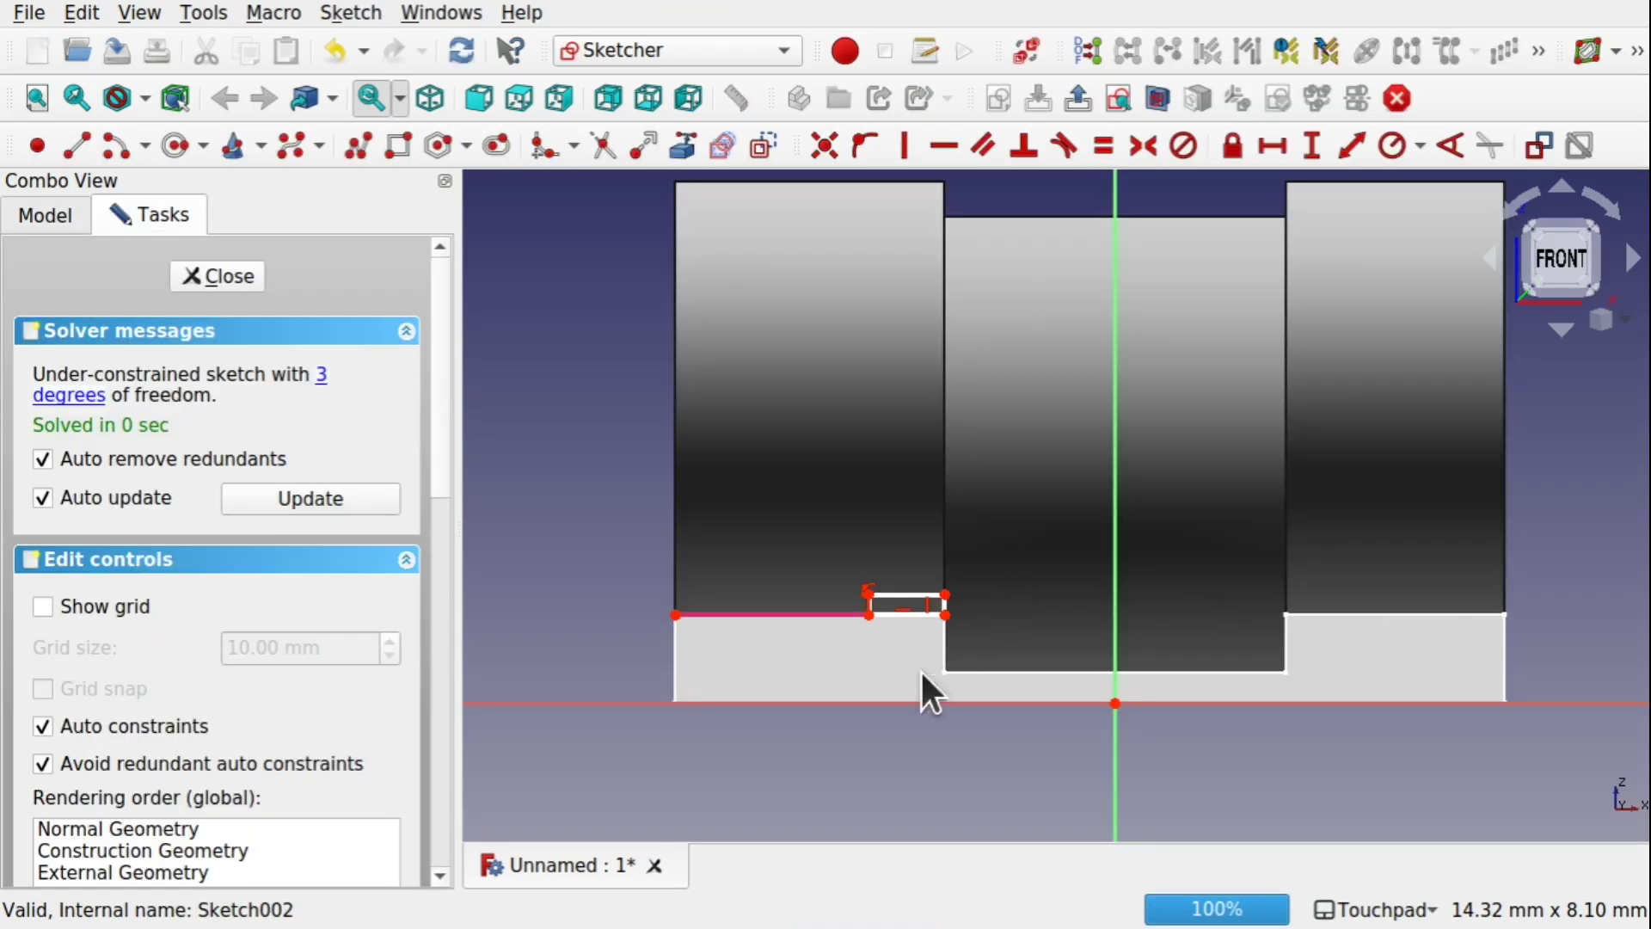
scroll(880, 554, up, 4)
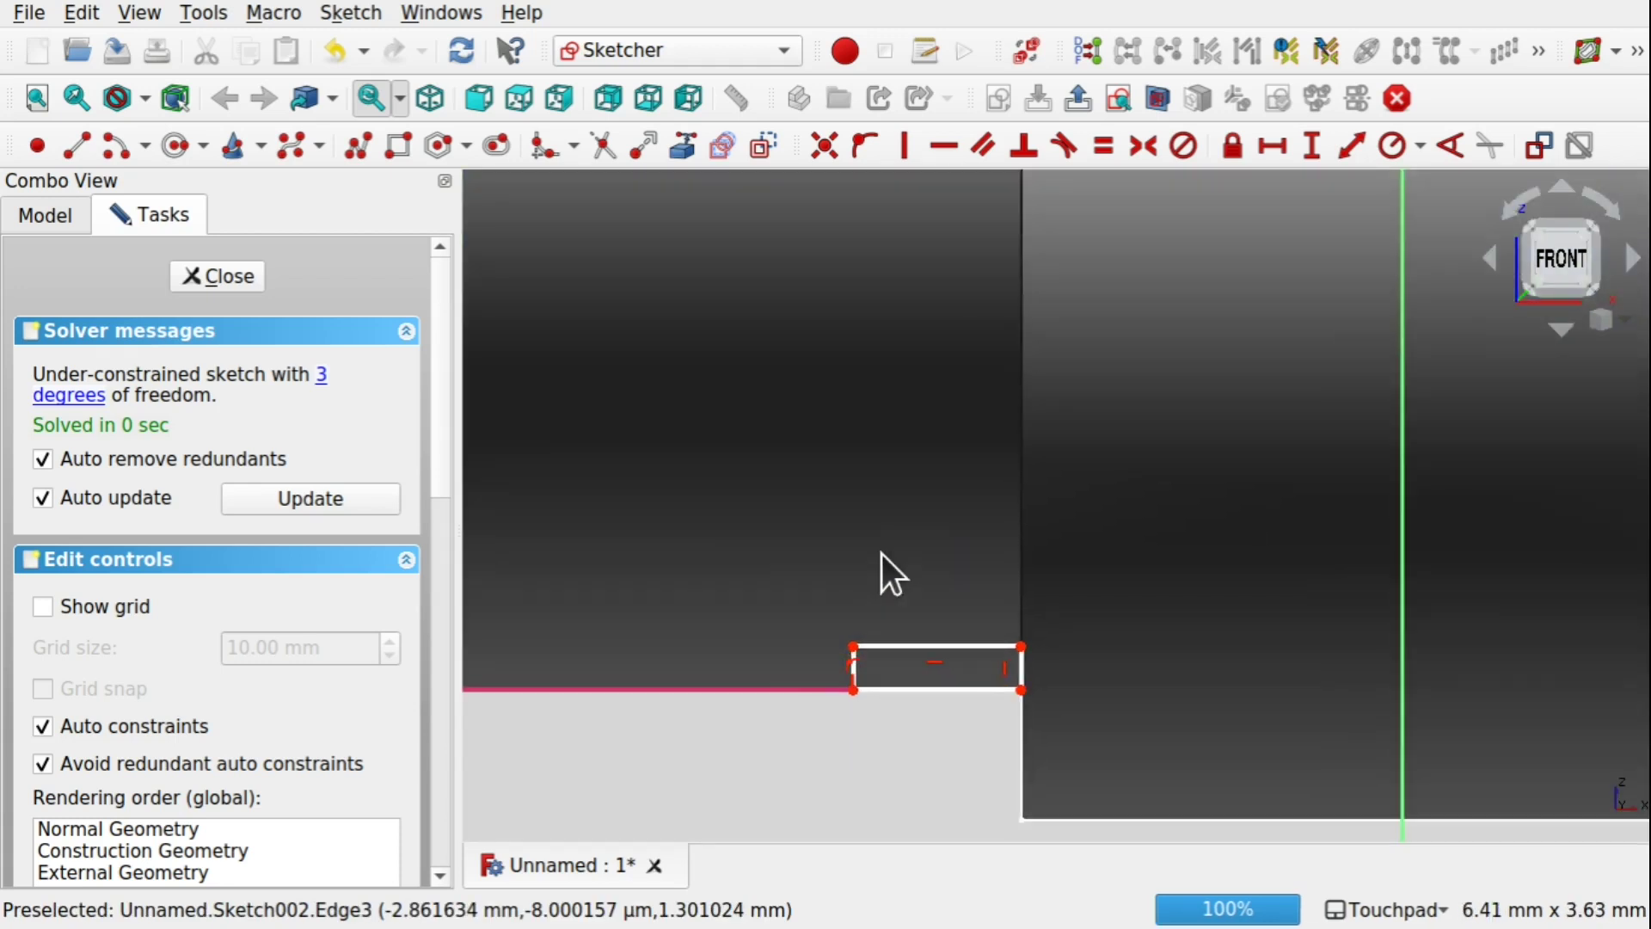
click(781, 683)
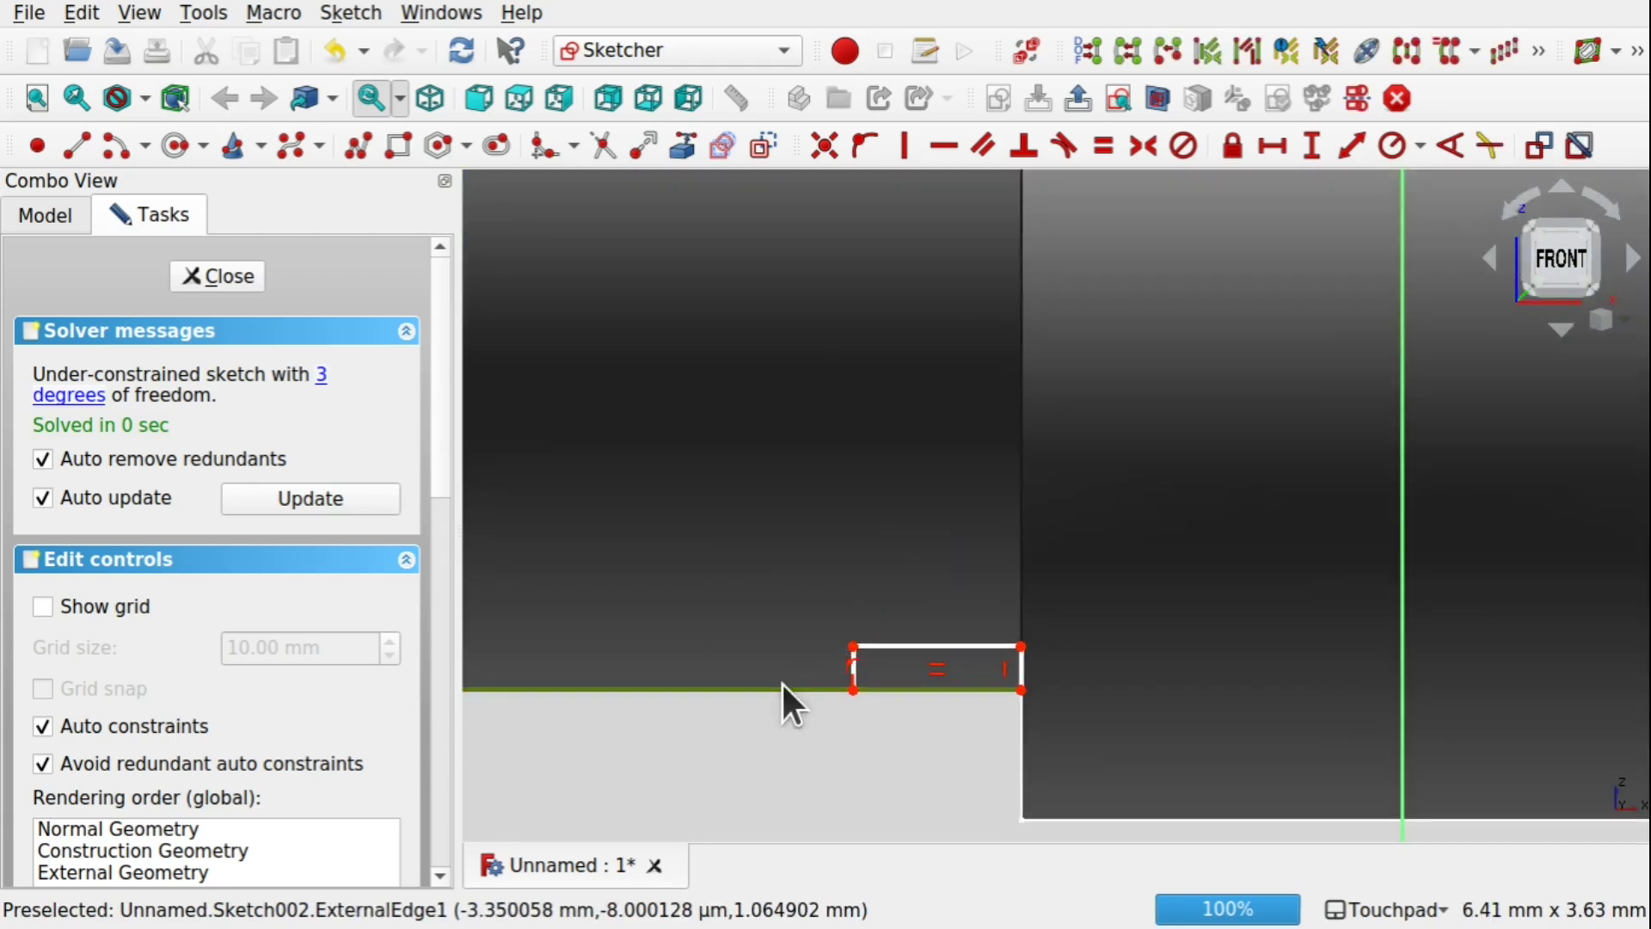
key(Delete)
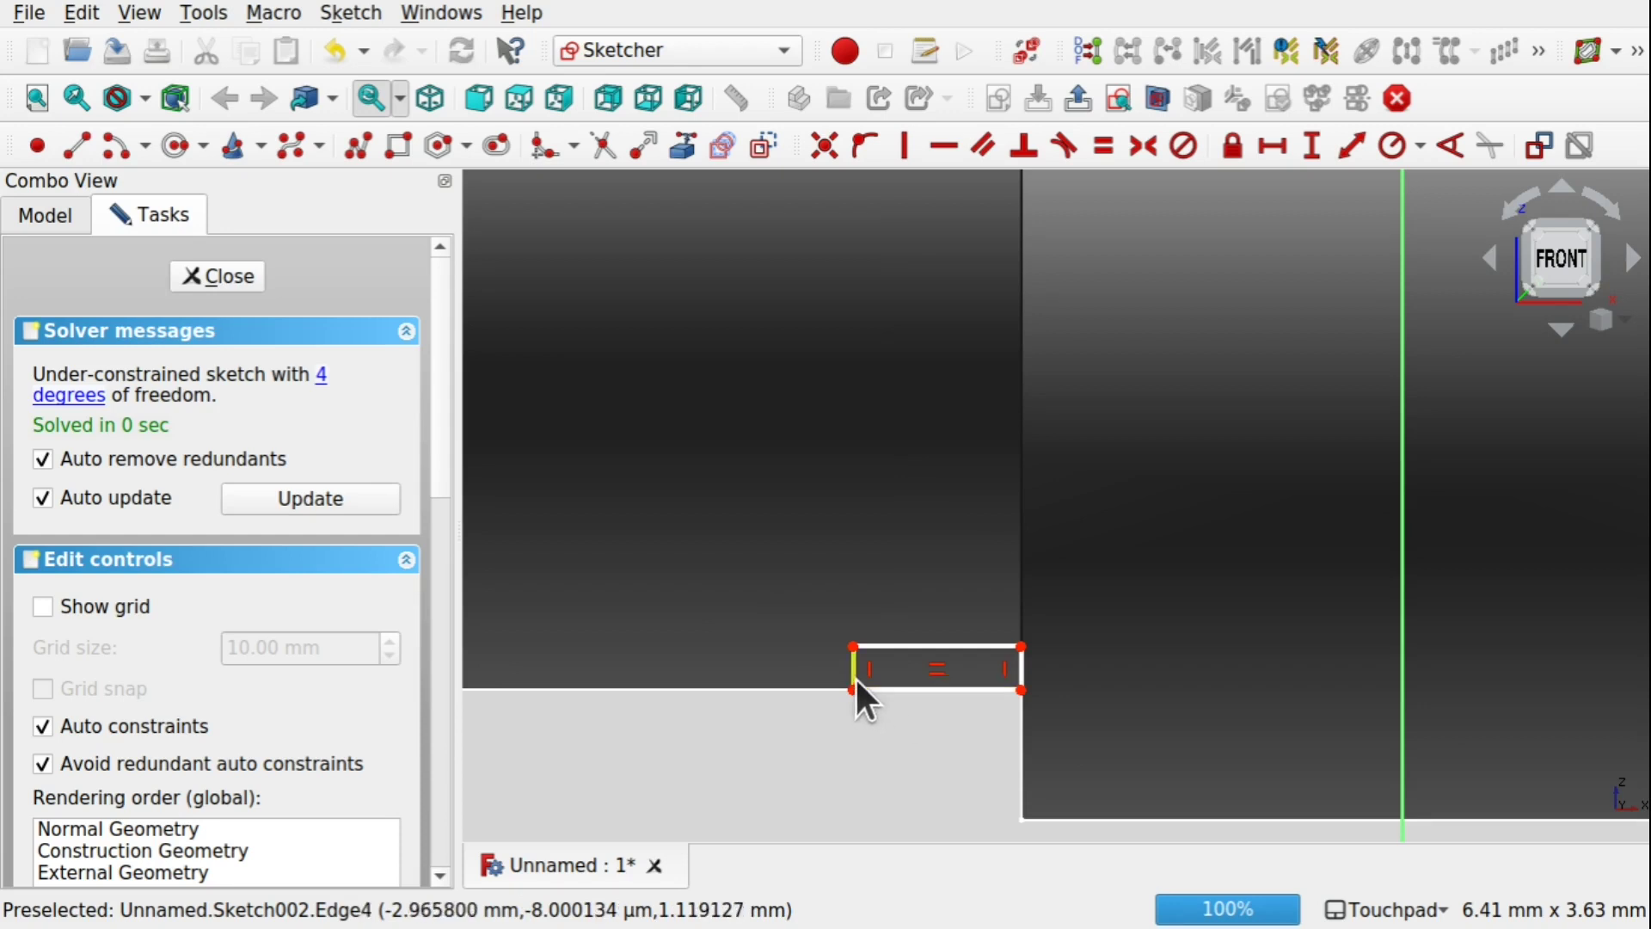
Move the rectangle's two vertical sides past the notch corner toward the sketch's vertical axis and close the sketch
drag(1021, 675, 1332, 671)
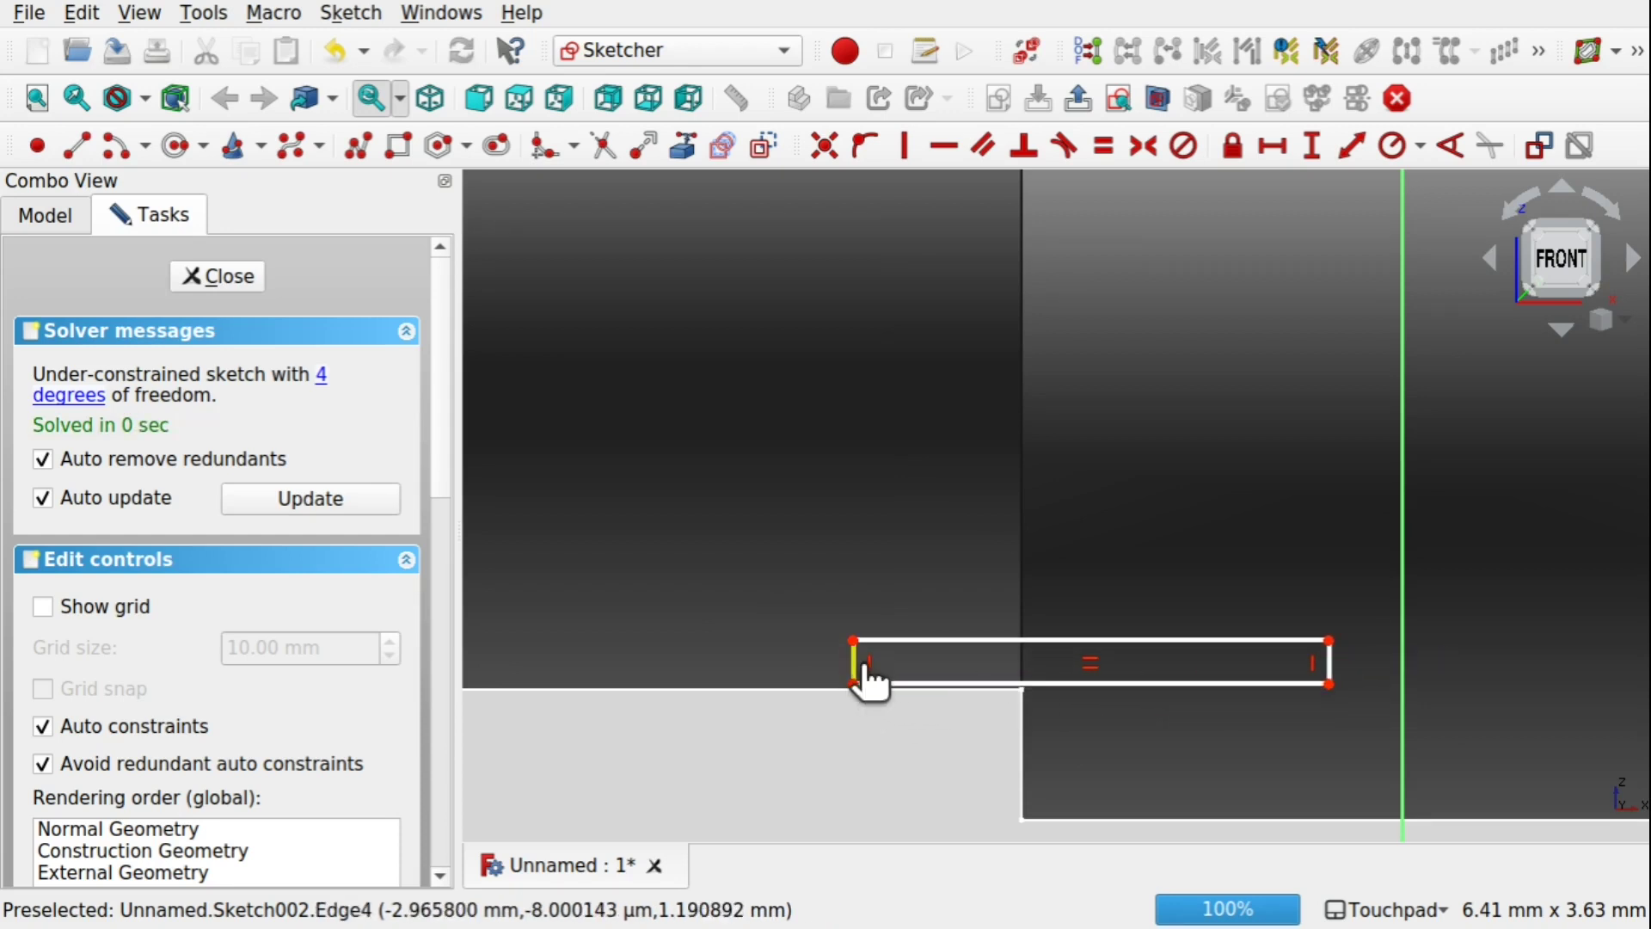
drag(858, 674, 1209, 680)
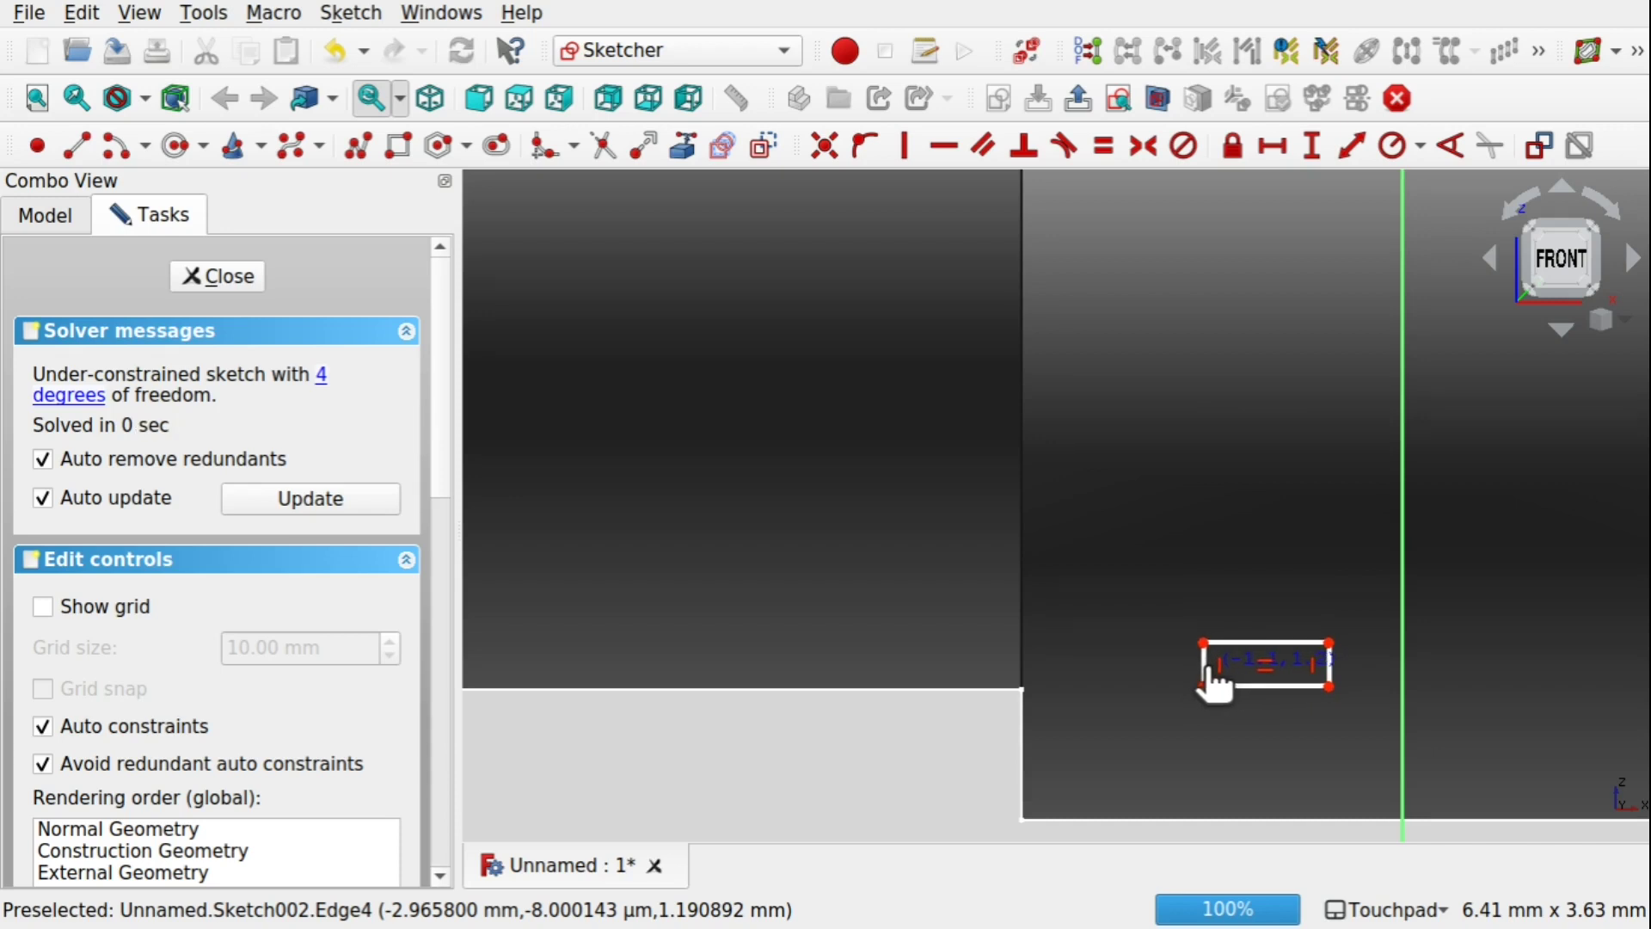
click(216, 276)
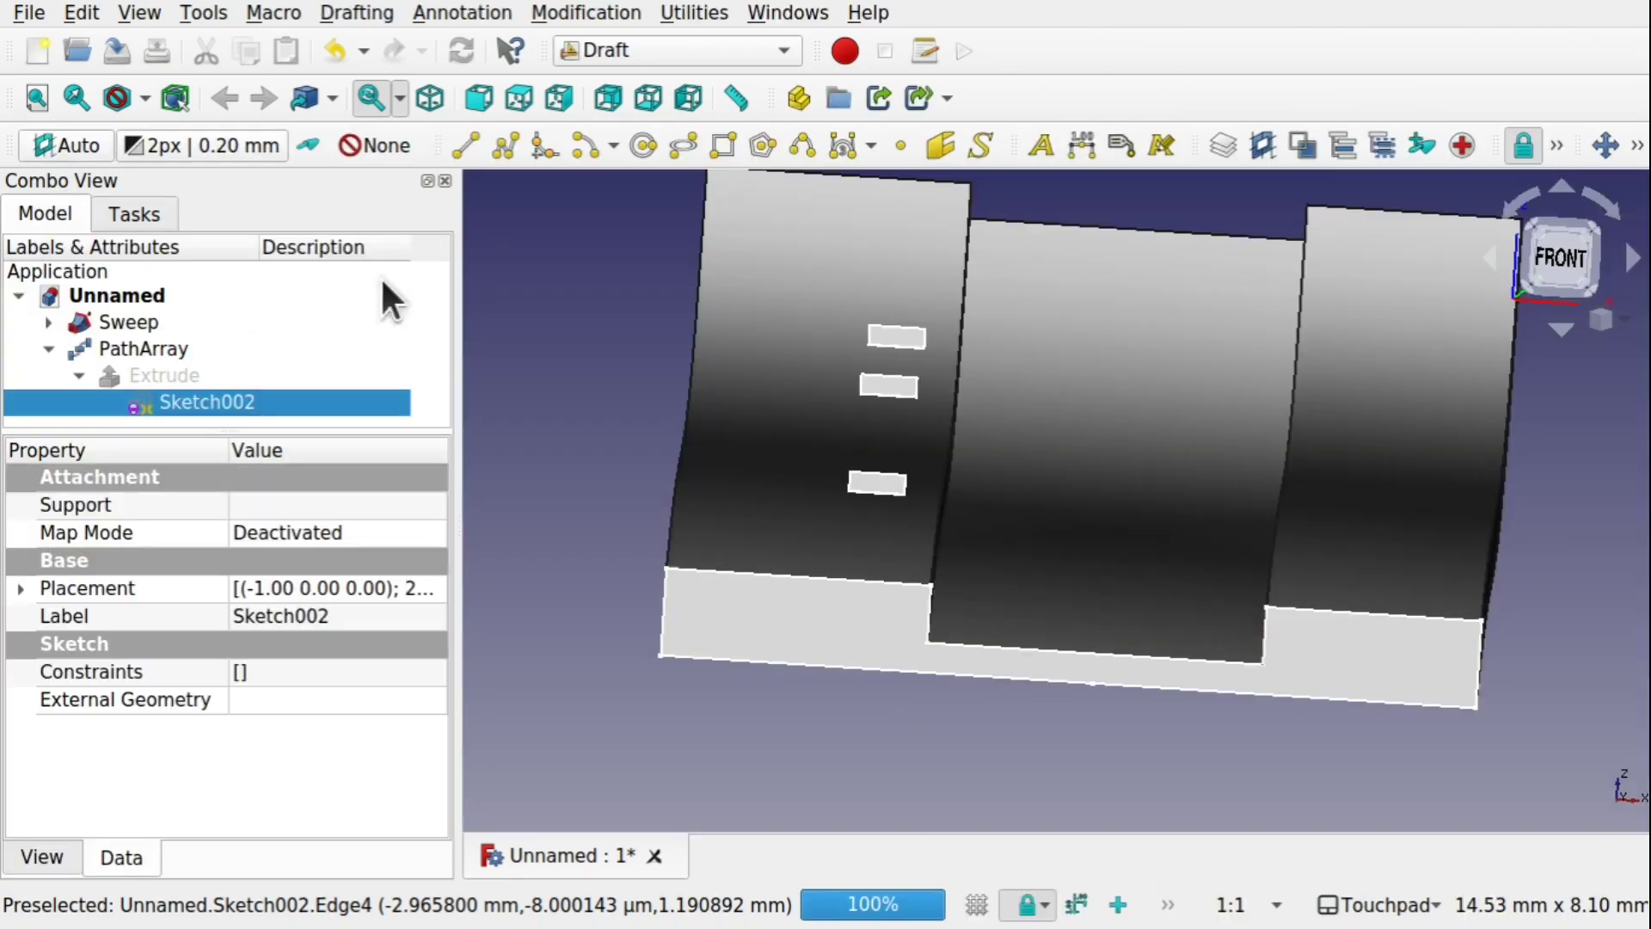
Reopen the rectangle sketch, shift its axis-side edge onto the vertical axis with a width of about 0.6 mm, and close it
scroll(887, 502, up, 3)
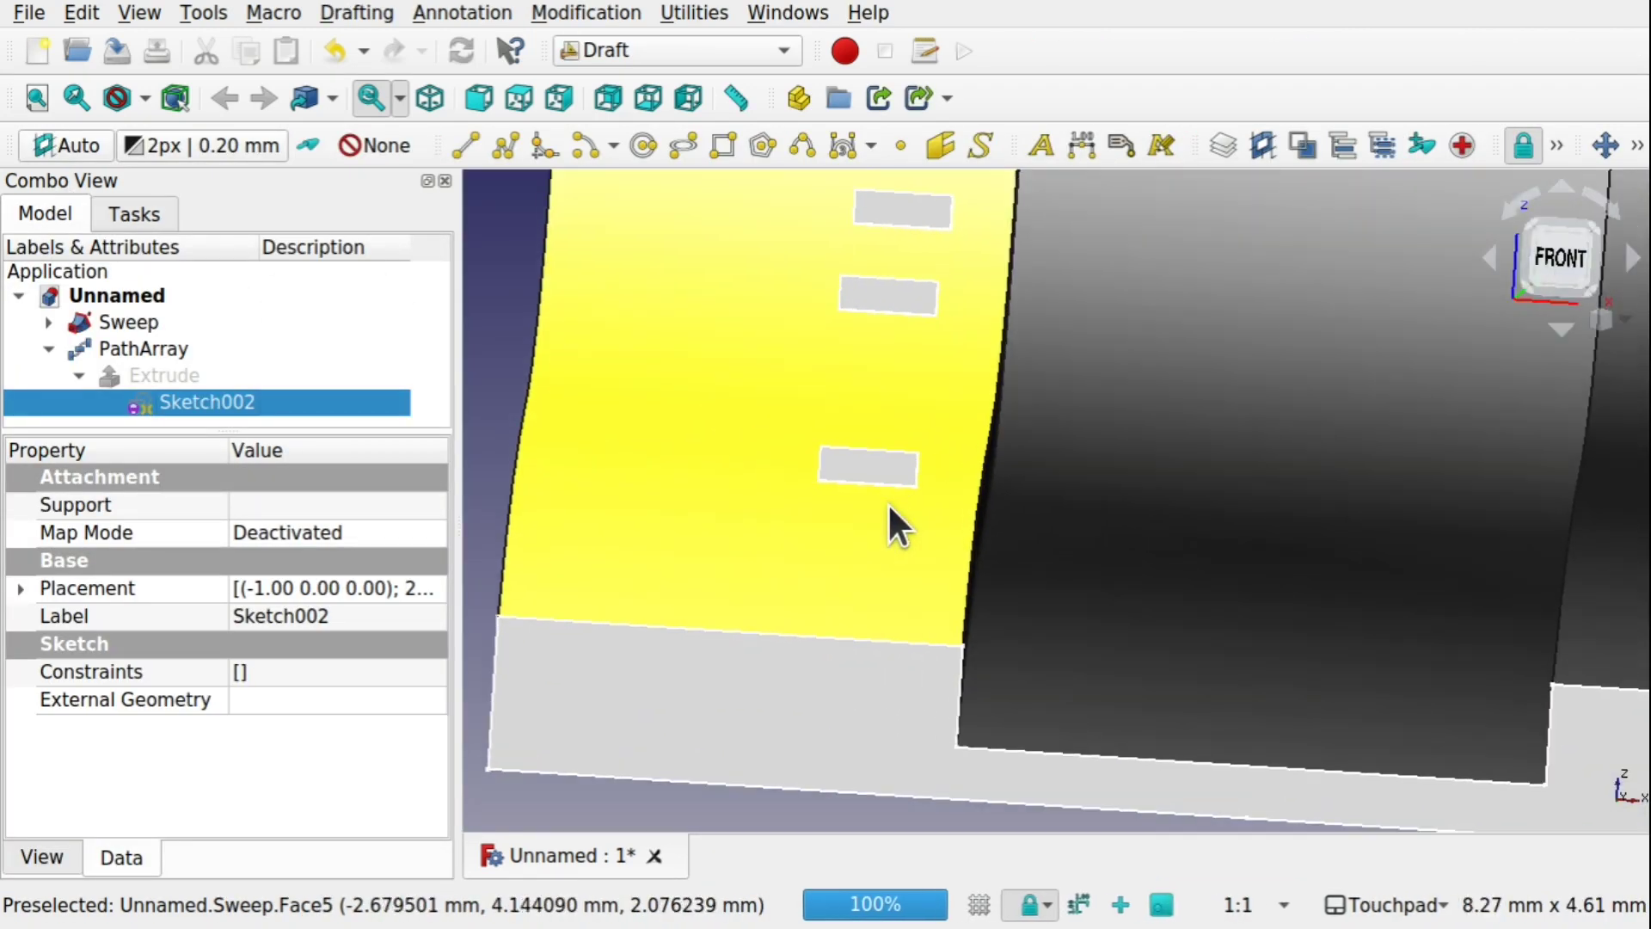
double_click(217, 401)
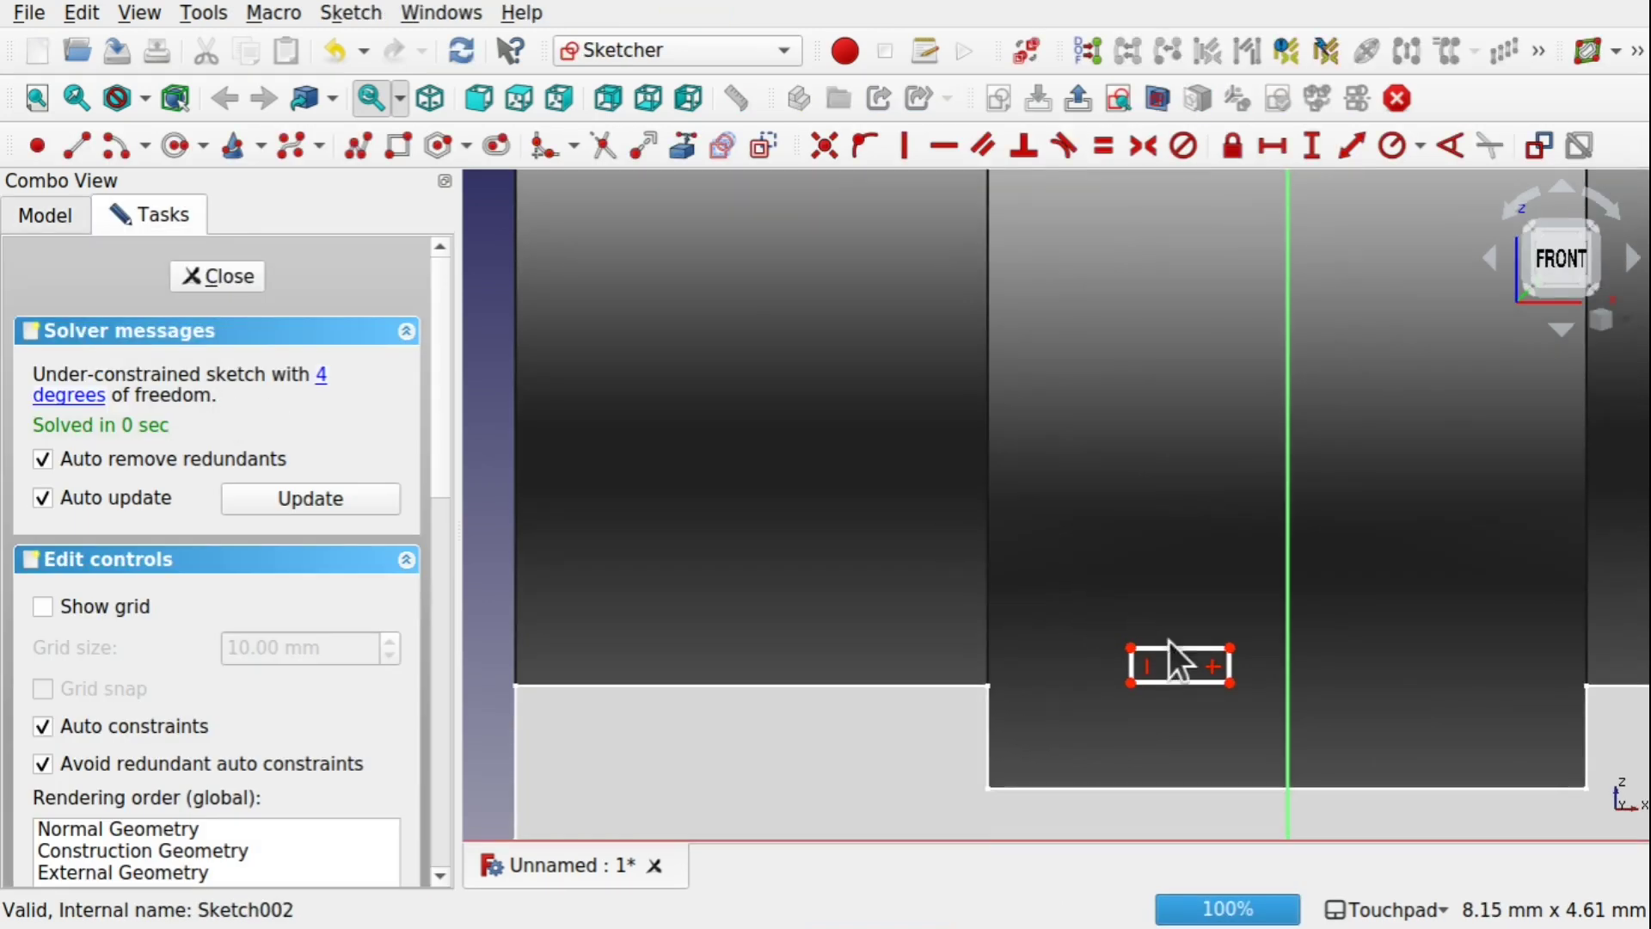
drag(1227, 672, 1293, 676)
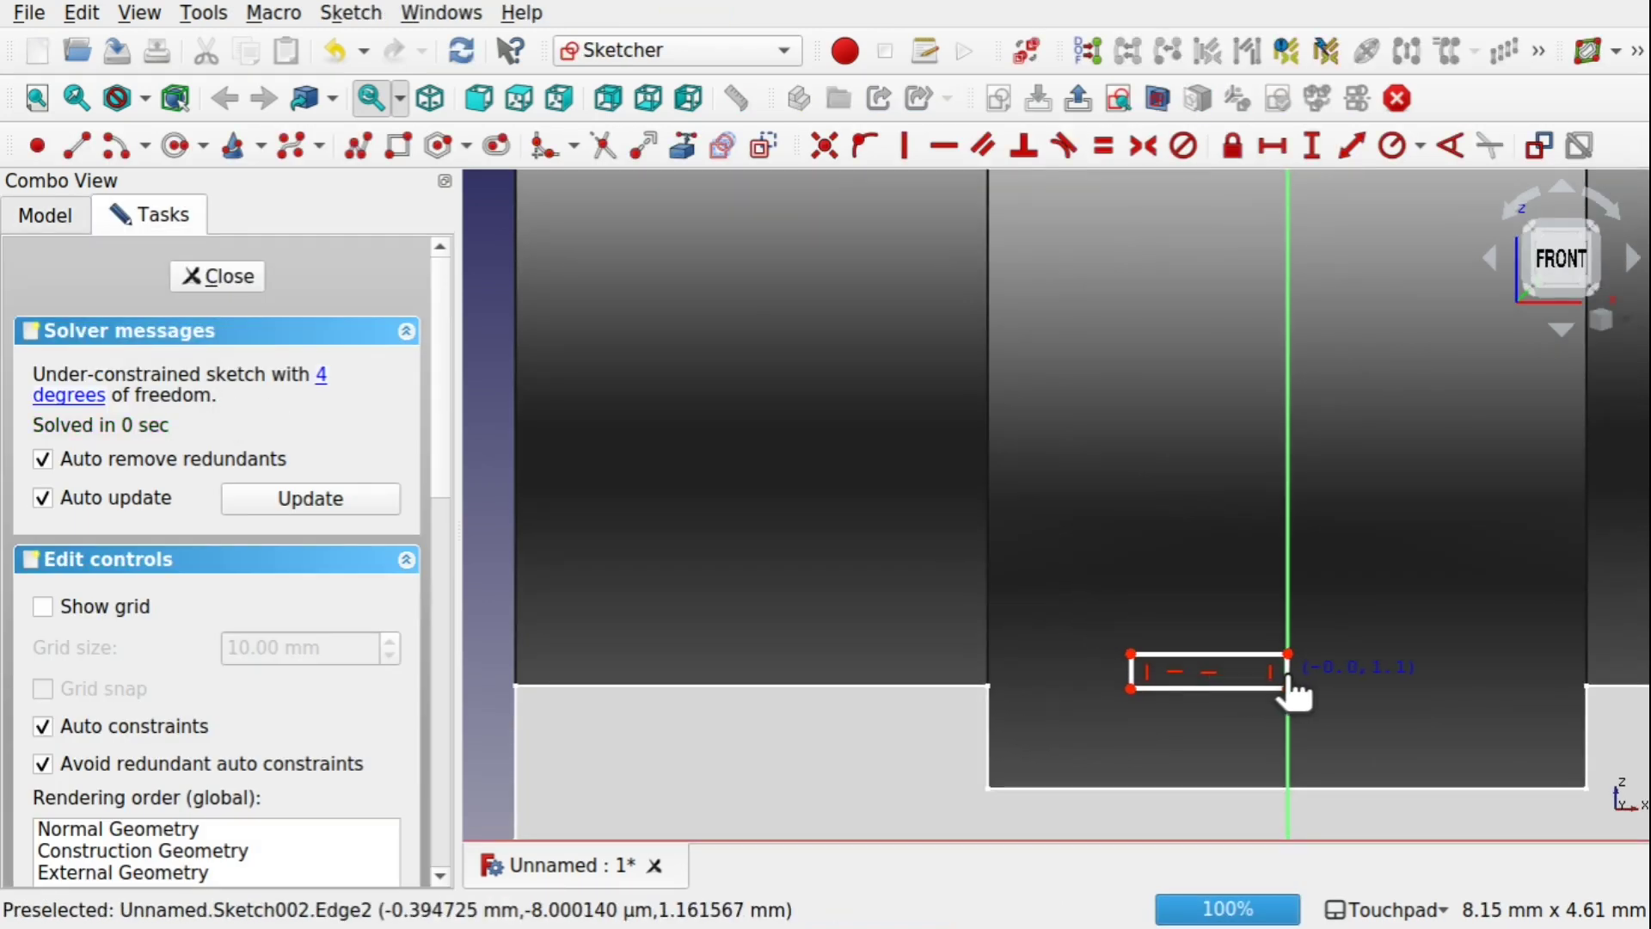
drag(1133, 669, 1199, 665)
click(233, 274)
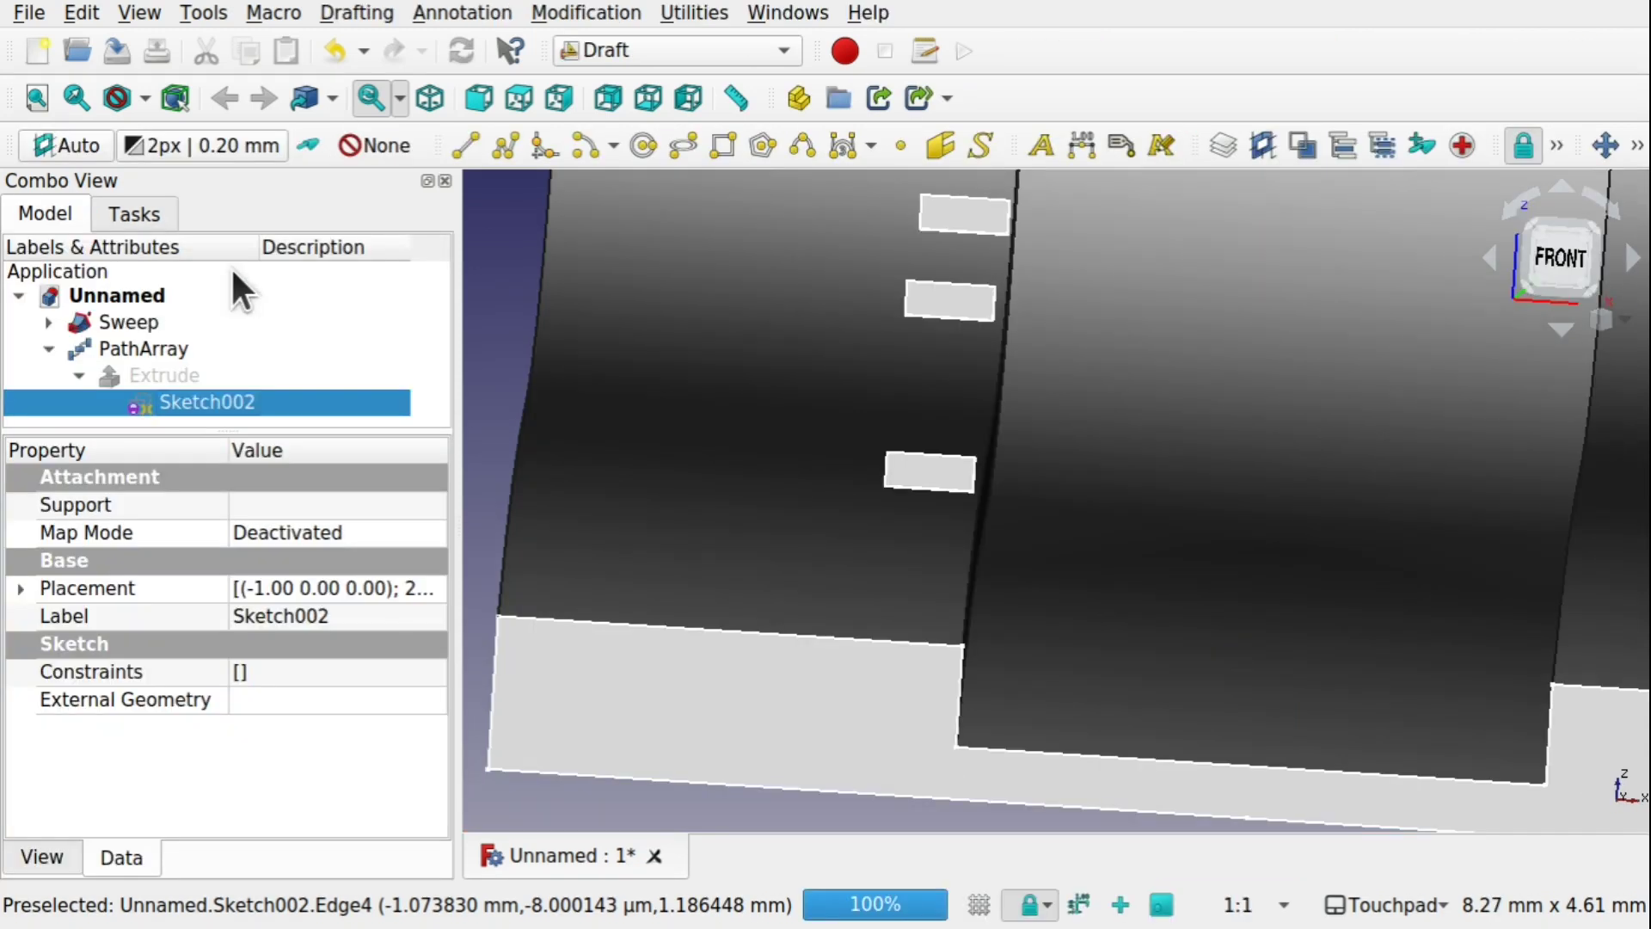
scroll(986, 507, up, 3)
mouse_move(985, 499)
shift+mouse_down()
mouse_move(949, 471)
mouse_move(918, 487)
shift+mouse_up()
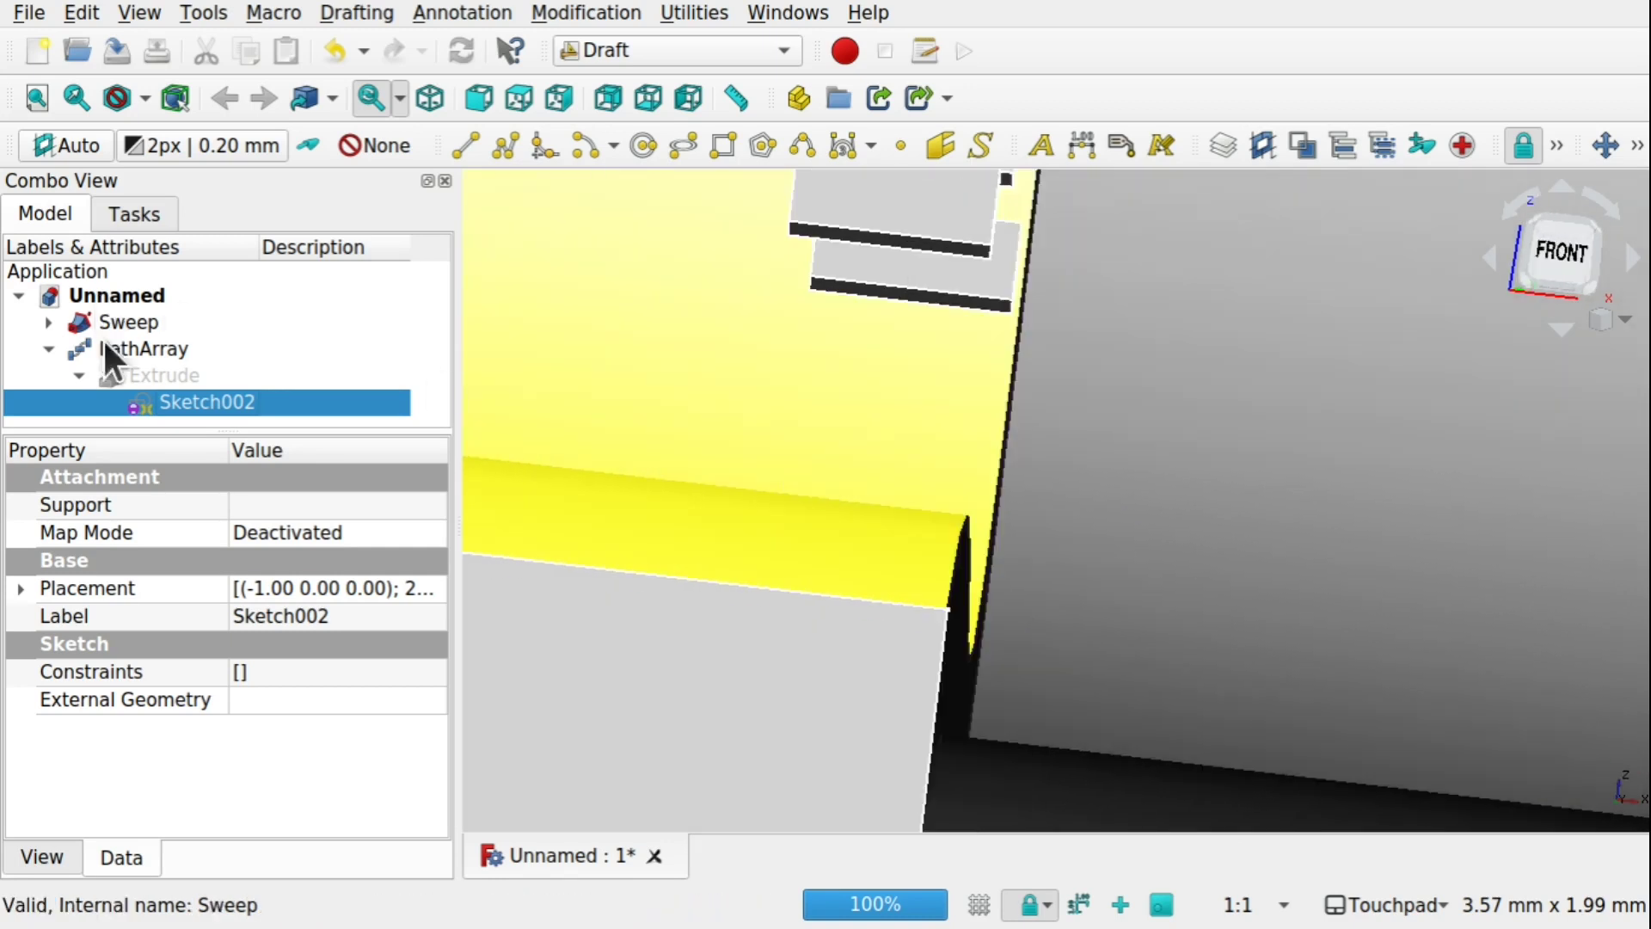
Lower the rectangle onto the sketch's horizontal axis, making it about 0.15 mm tall, then close the sketch and inspect the array
double_click(258, 402)
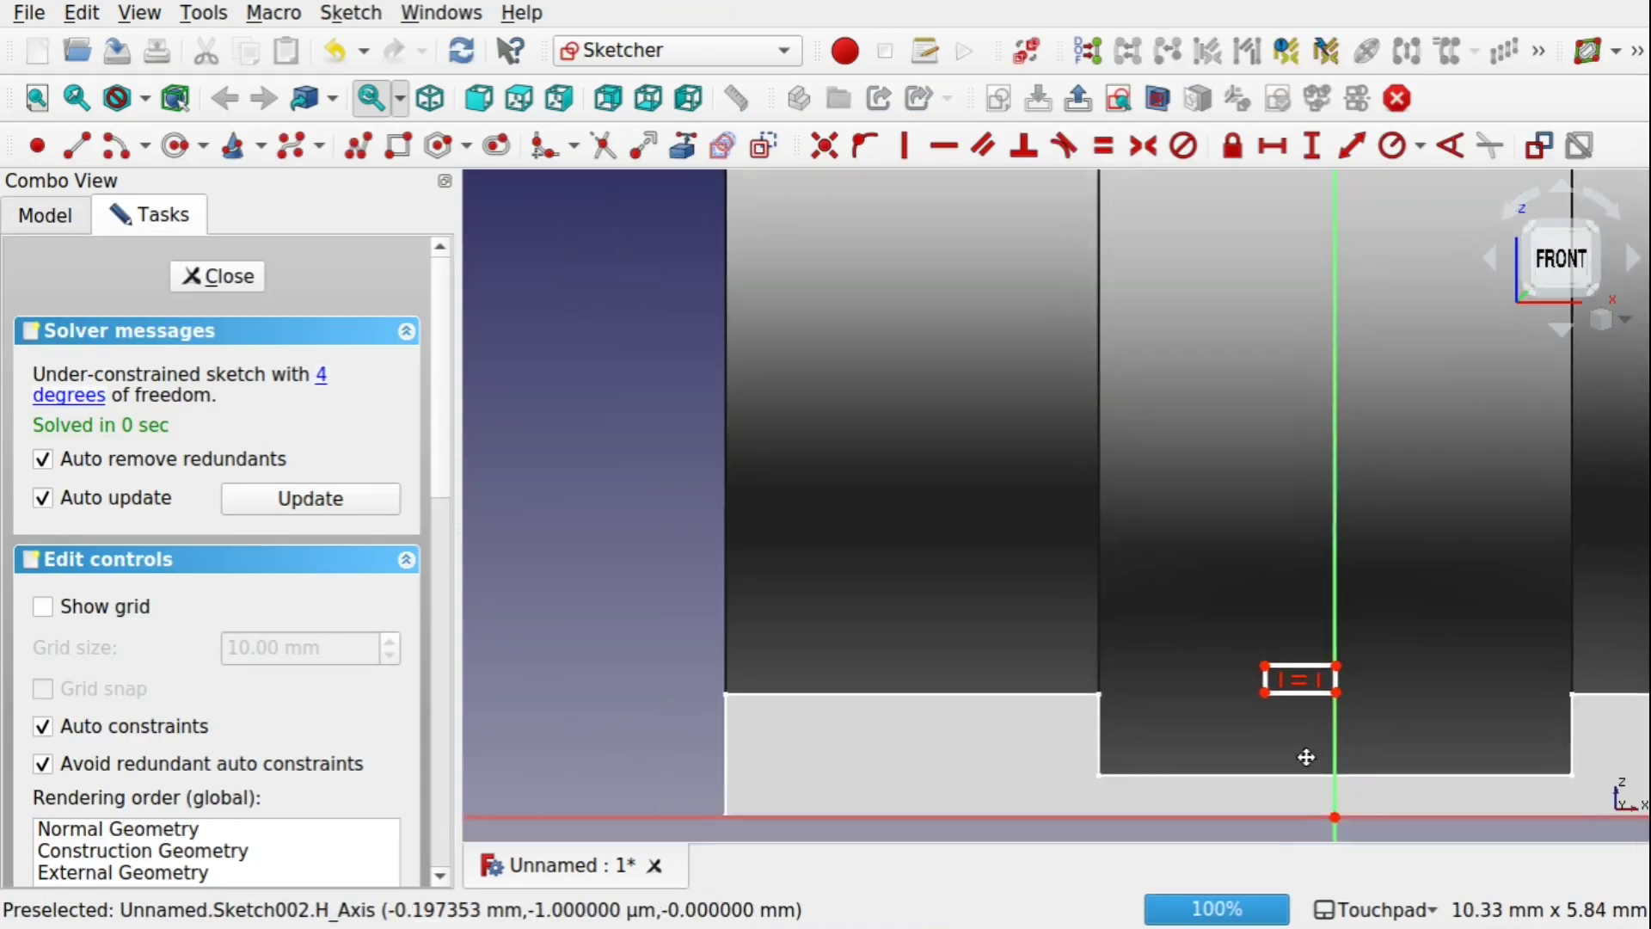
shift+middle_drag(1307, 757, 1179, 657)
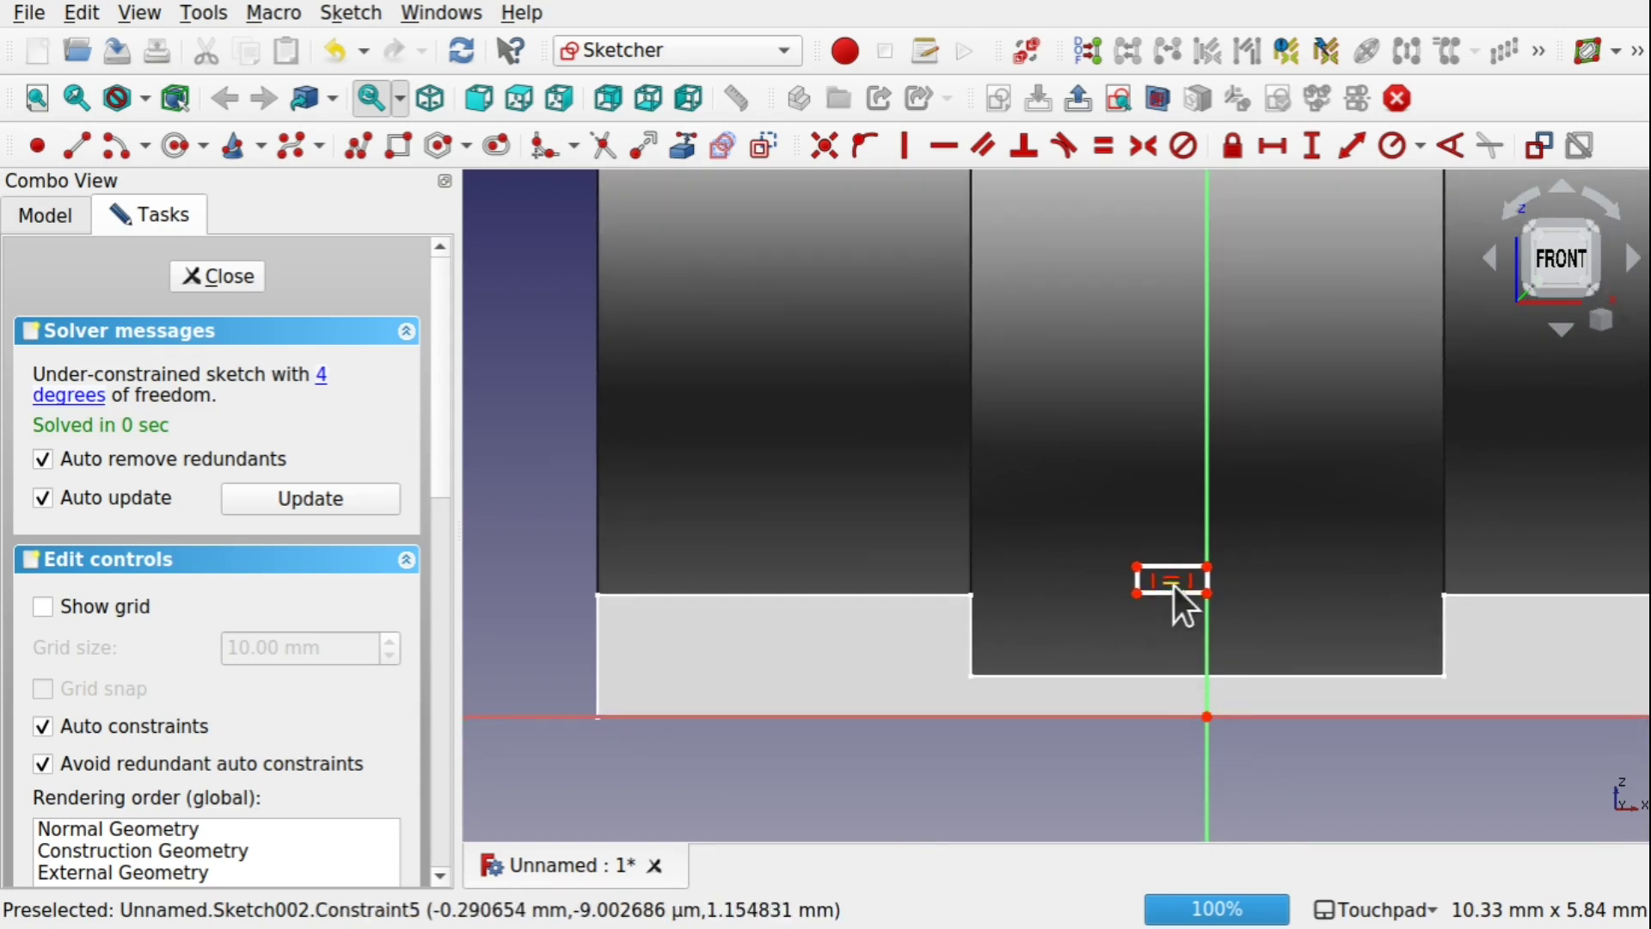
drag(1174, 593, 1186, 714)
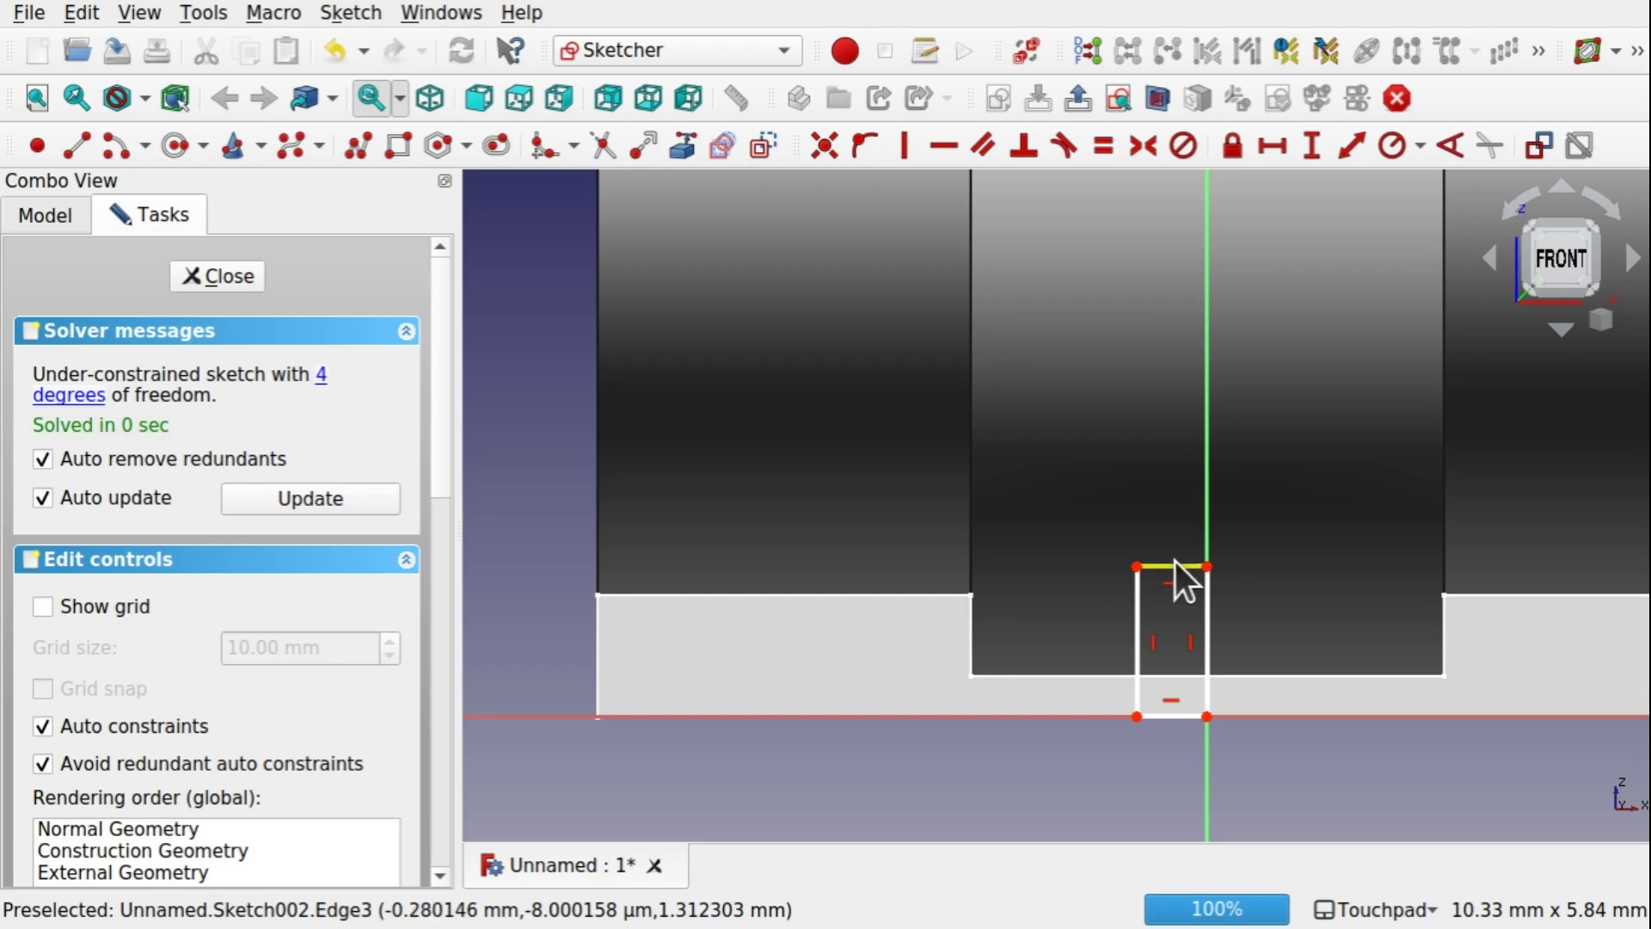
drag(1182, 563, 1189, 694)
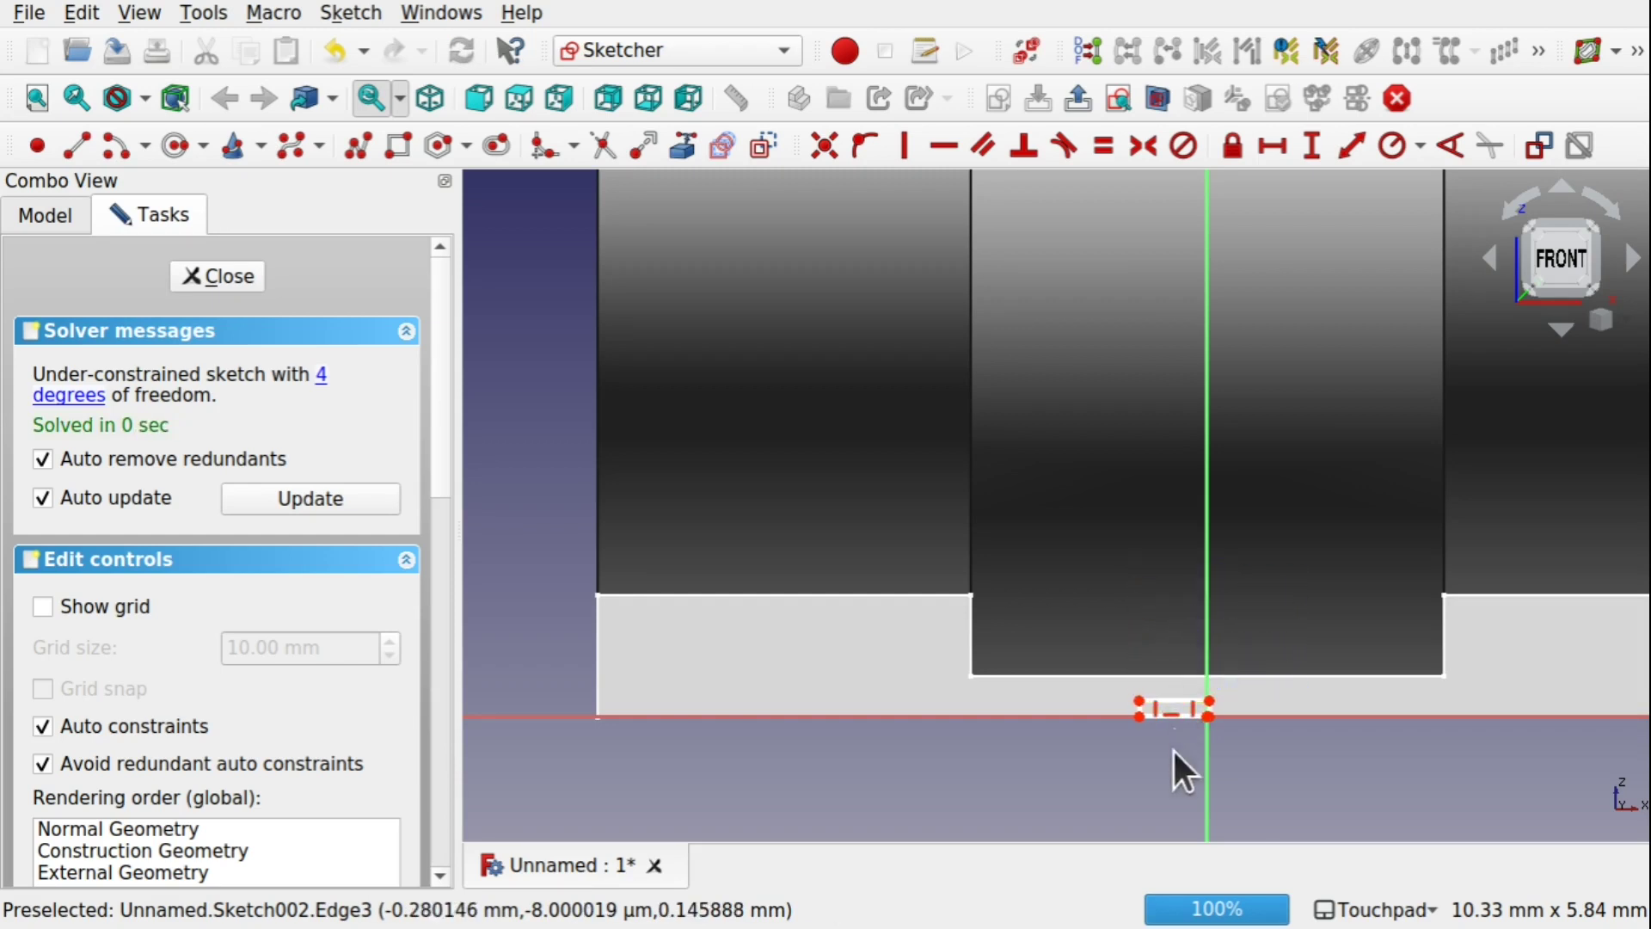
click(218, 275)
mouse_move(955, 487)
alt+mouse_down()
mouse_move(884, 473)
mouse_move(740, 490)
mouse_move(967, 502)
mouse_move(1002, 544)
mouse_move(877, 534)
alt+mouse_up()
scroll(965, 503, down, 6)
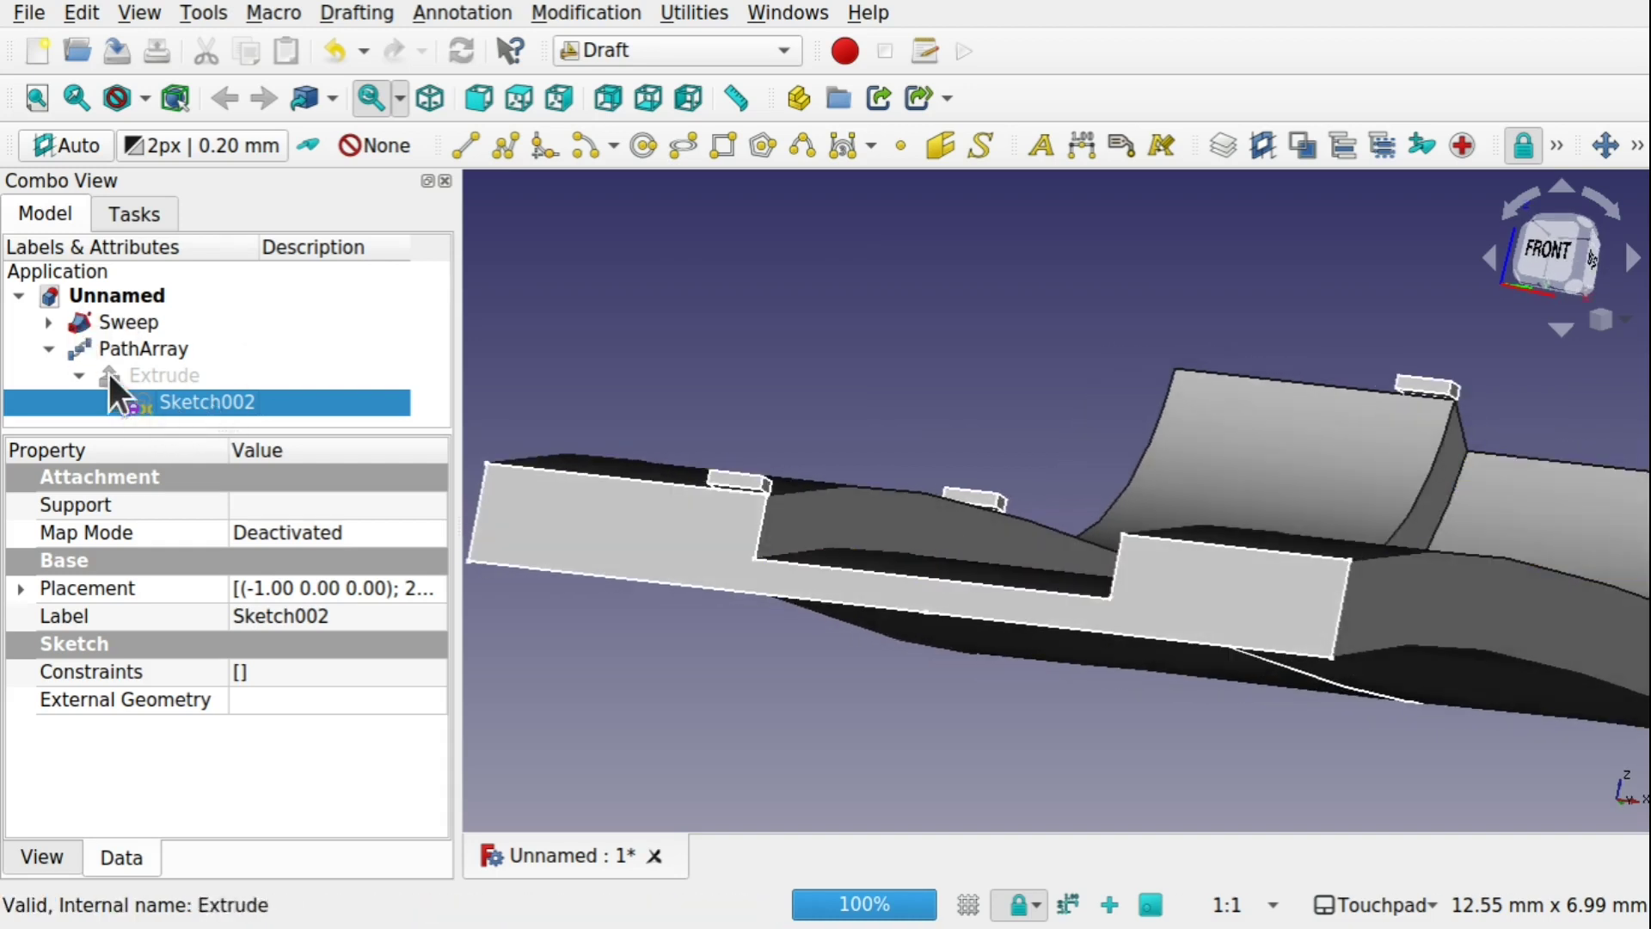
alt+drag(1297, 576, 1264, 602)
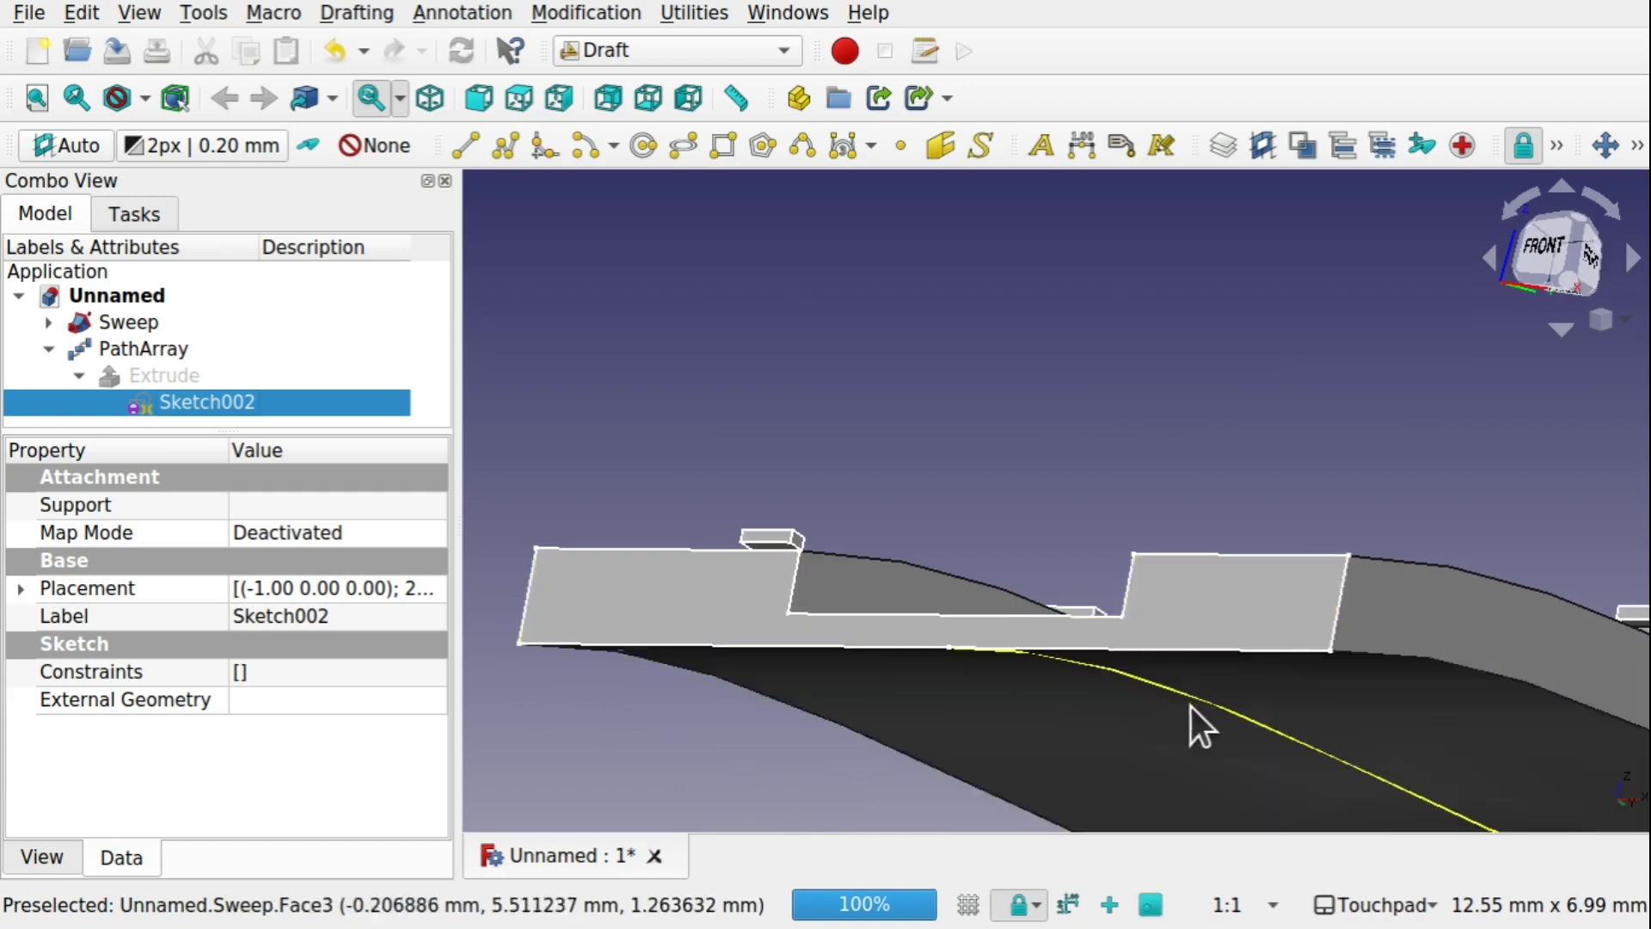
mouse_move(1032, 464)
alt+mouse_down()
mouse_move(1022, 517)
mouse_move(1044, 524)
alt+mouse_up()
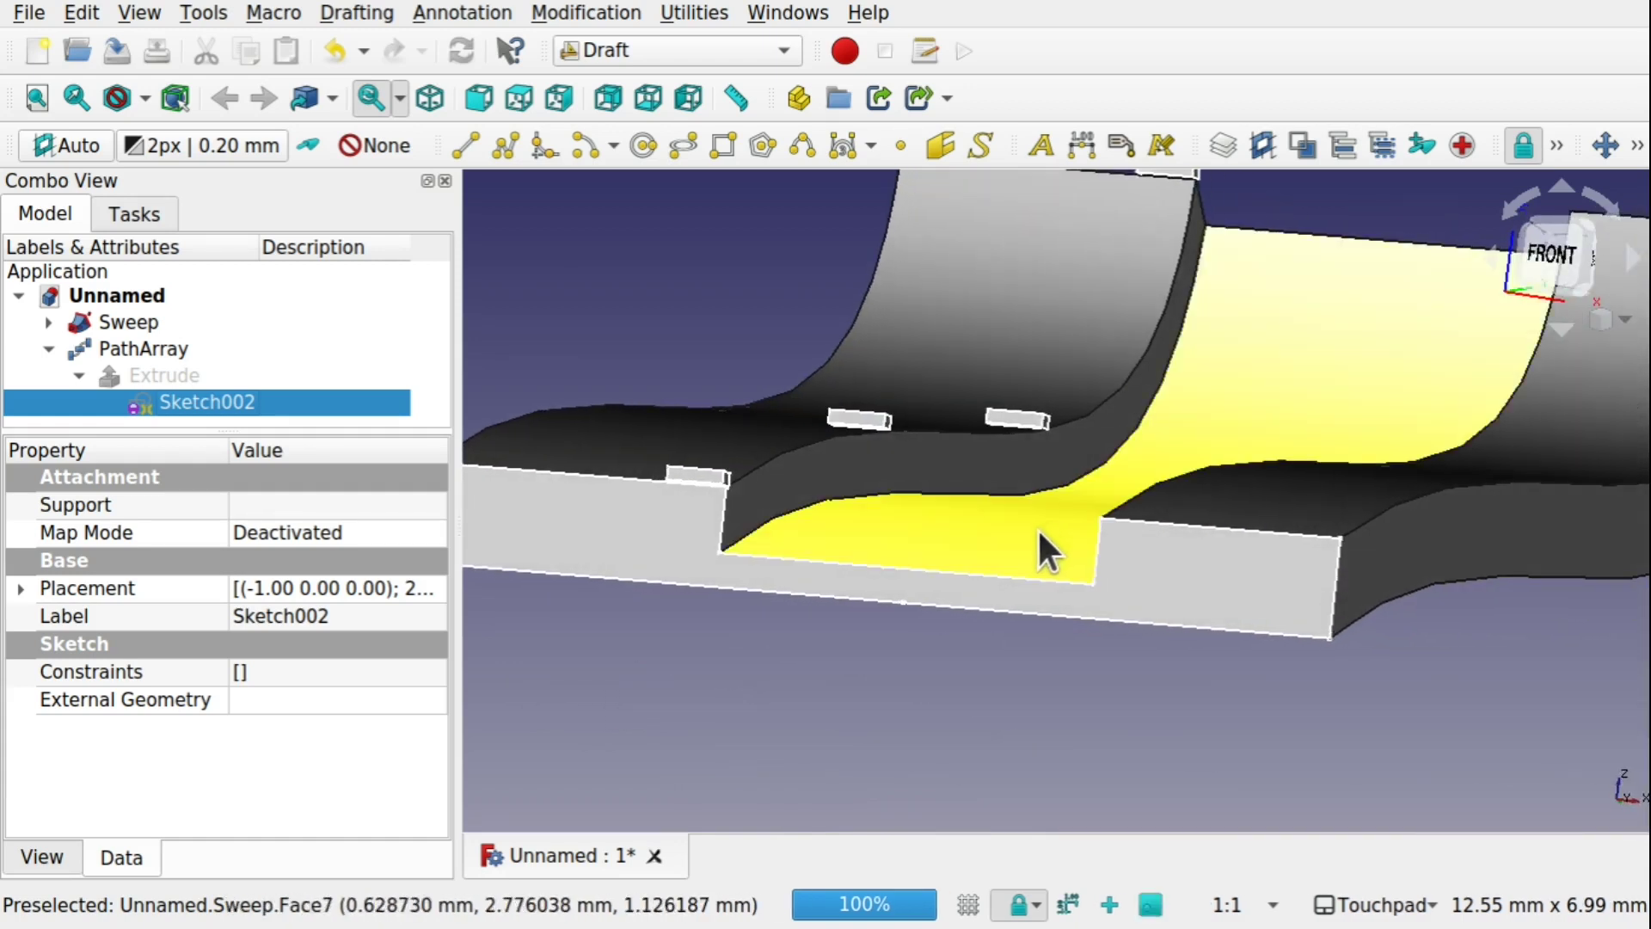
Reopen the small rectangle's sketch and examine its lower corner at the origin
double_click(201, 404)
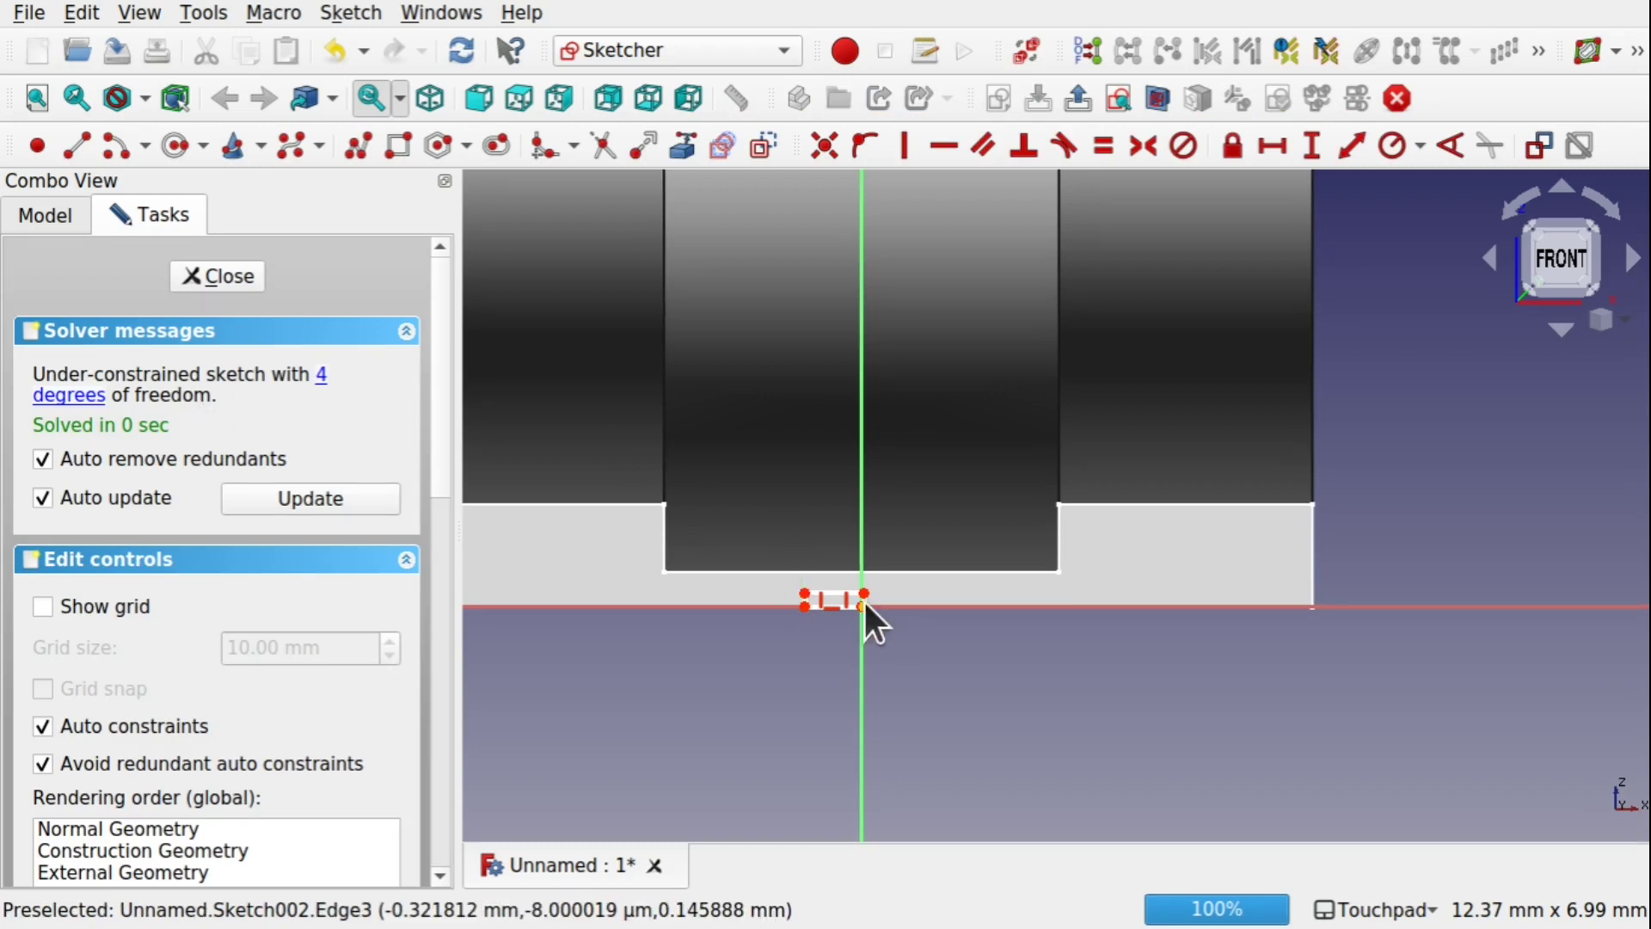
scroll(864, 609, up, 4)
scroll(864, 599, down, 3)
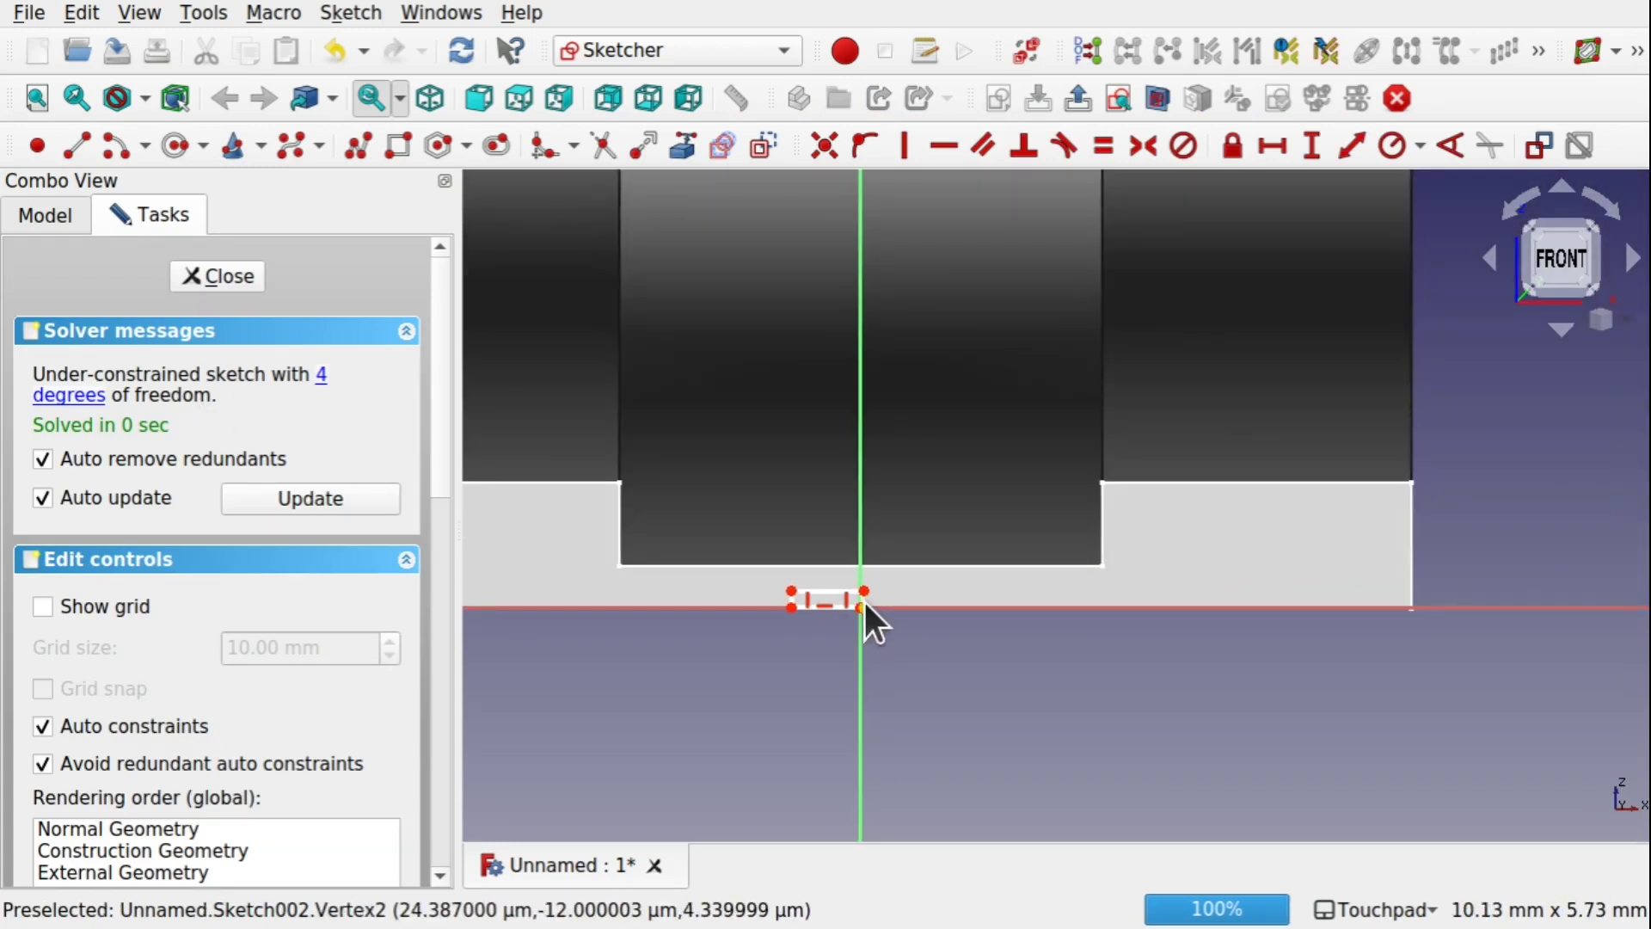
scroll(851, 601, up, 1)
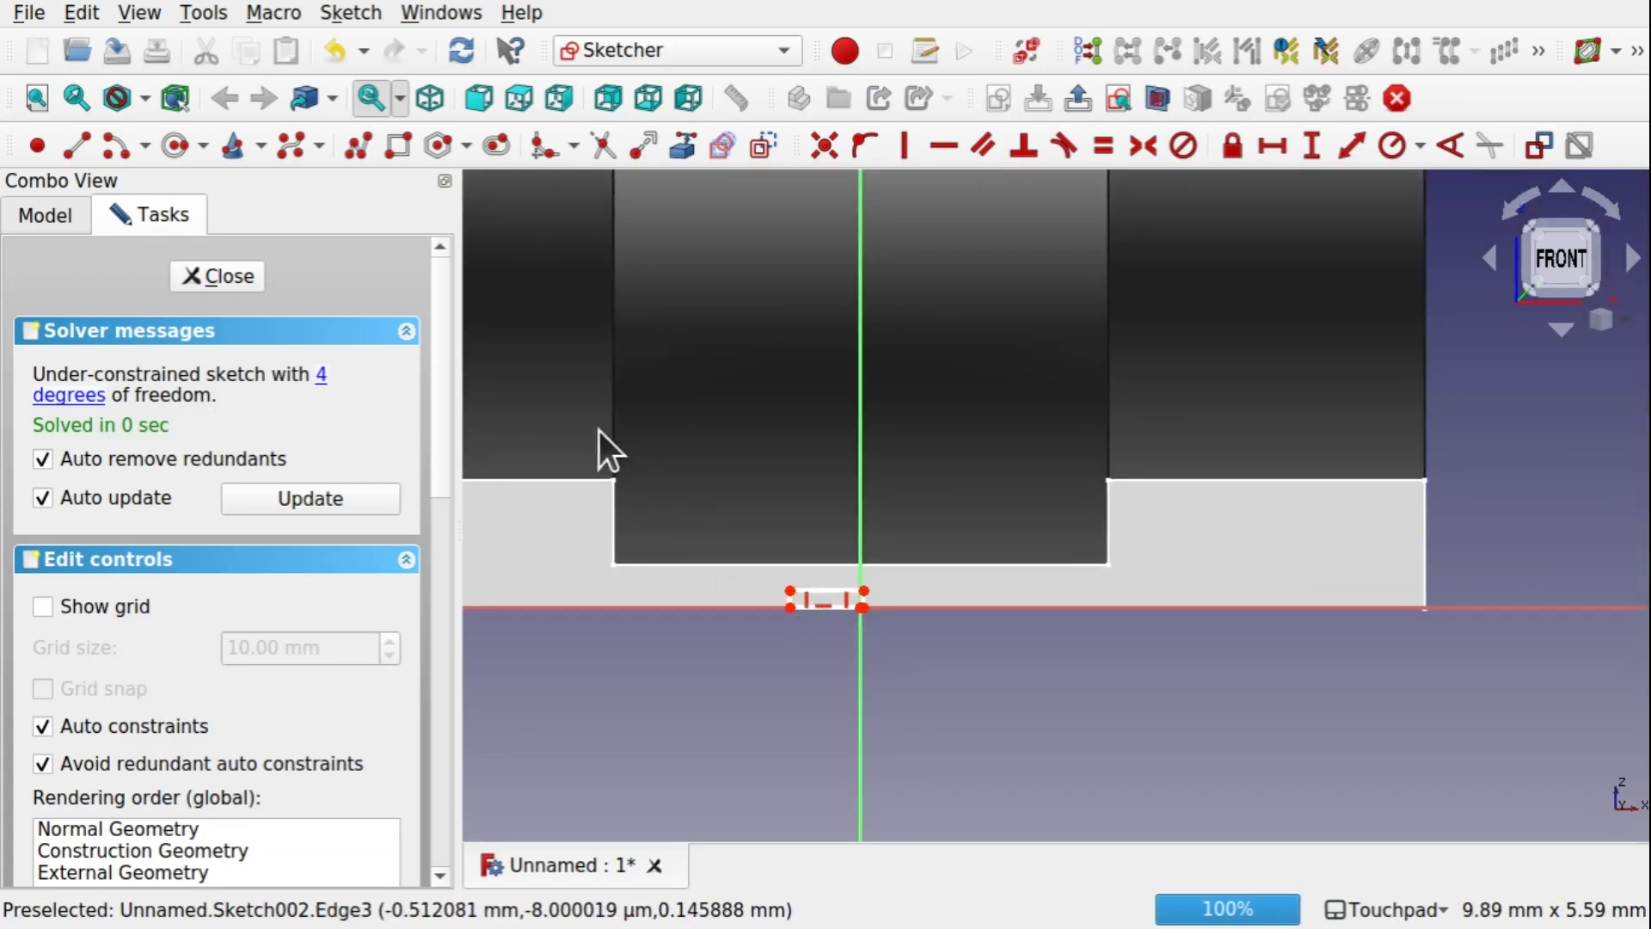
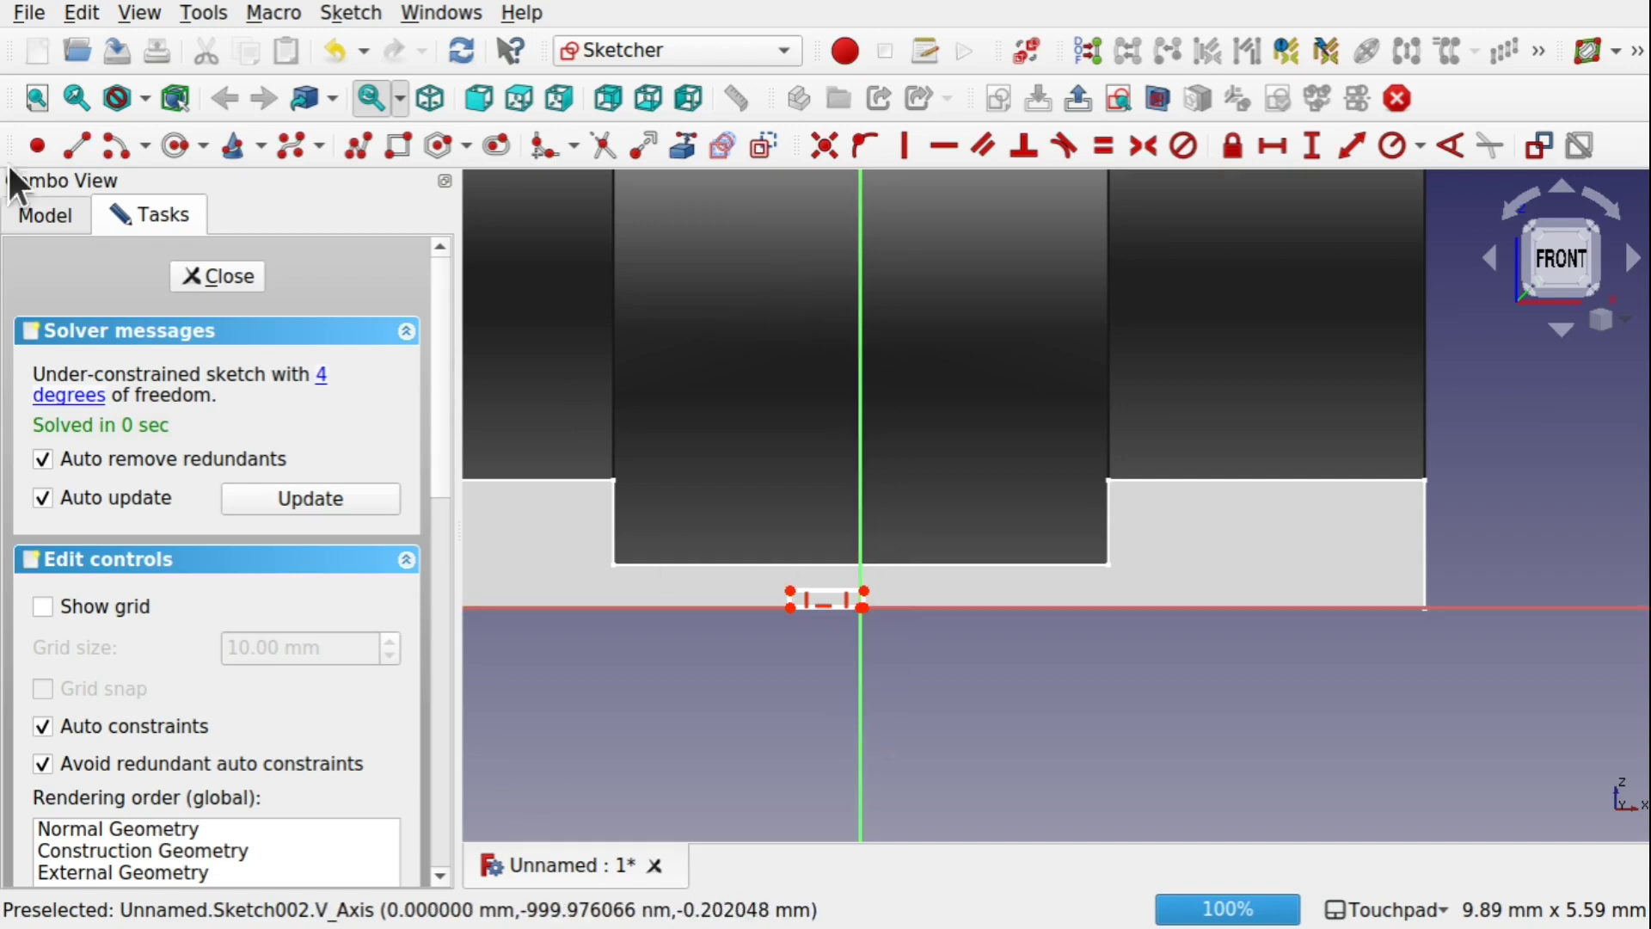
Close the sketch and inspect how the arrayed blocks sit against the curved notch edge
click(229, 275)
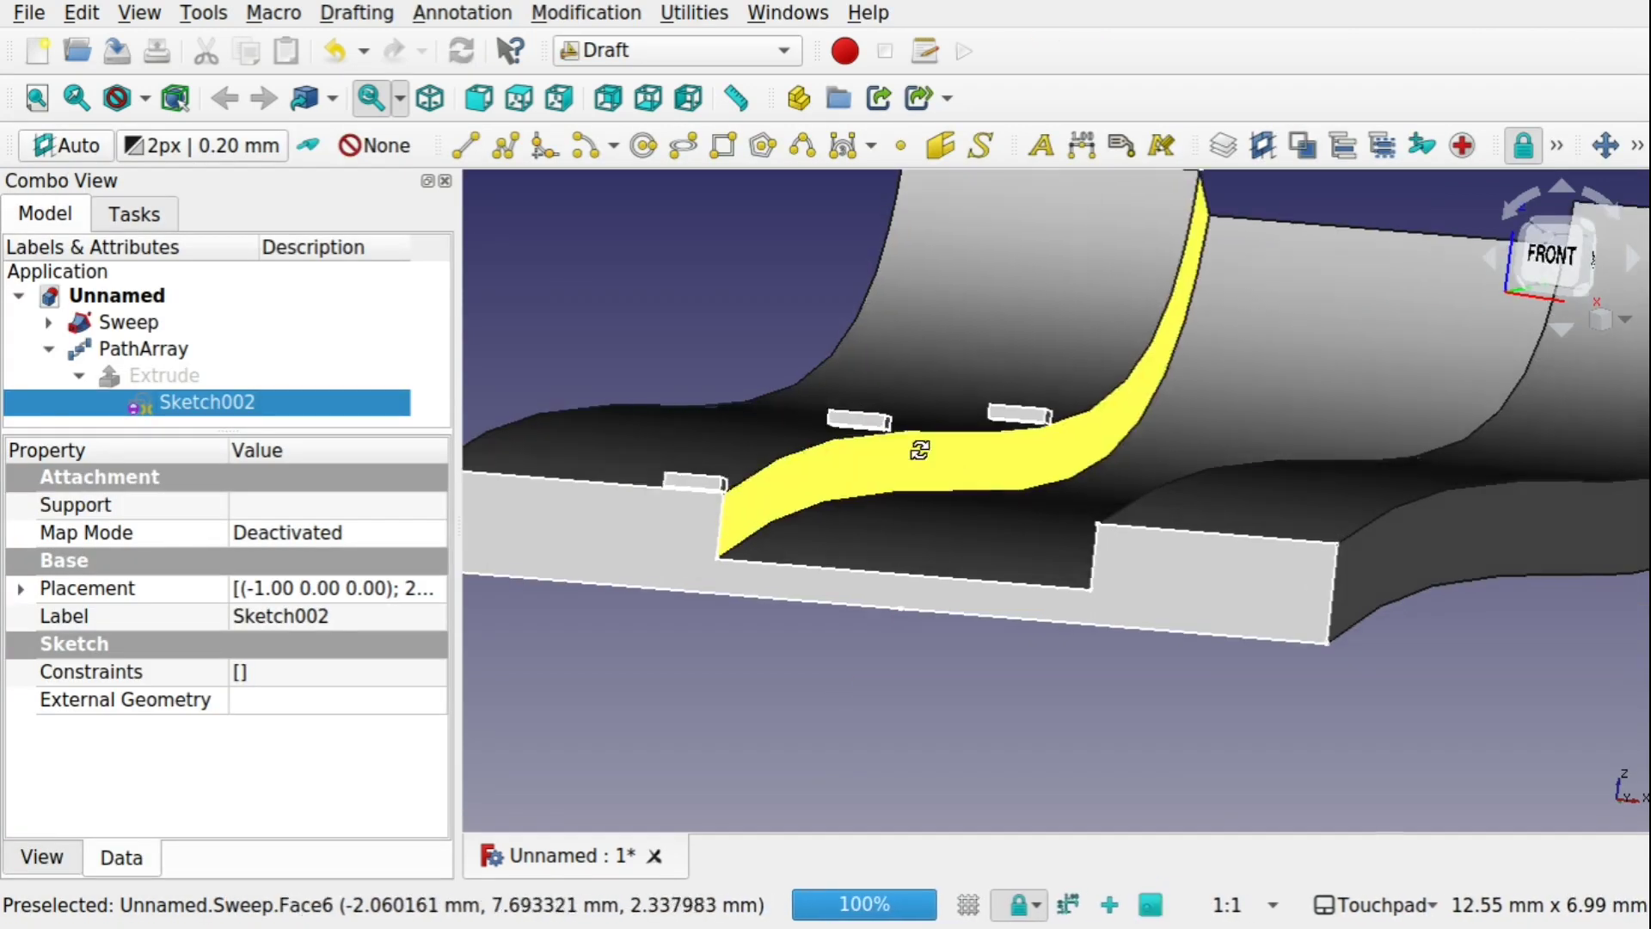
alt+drag(814, 434, 874, 467)
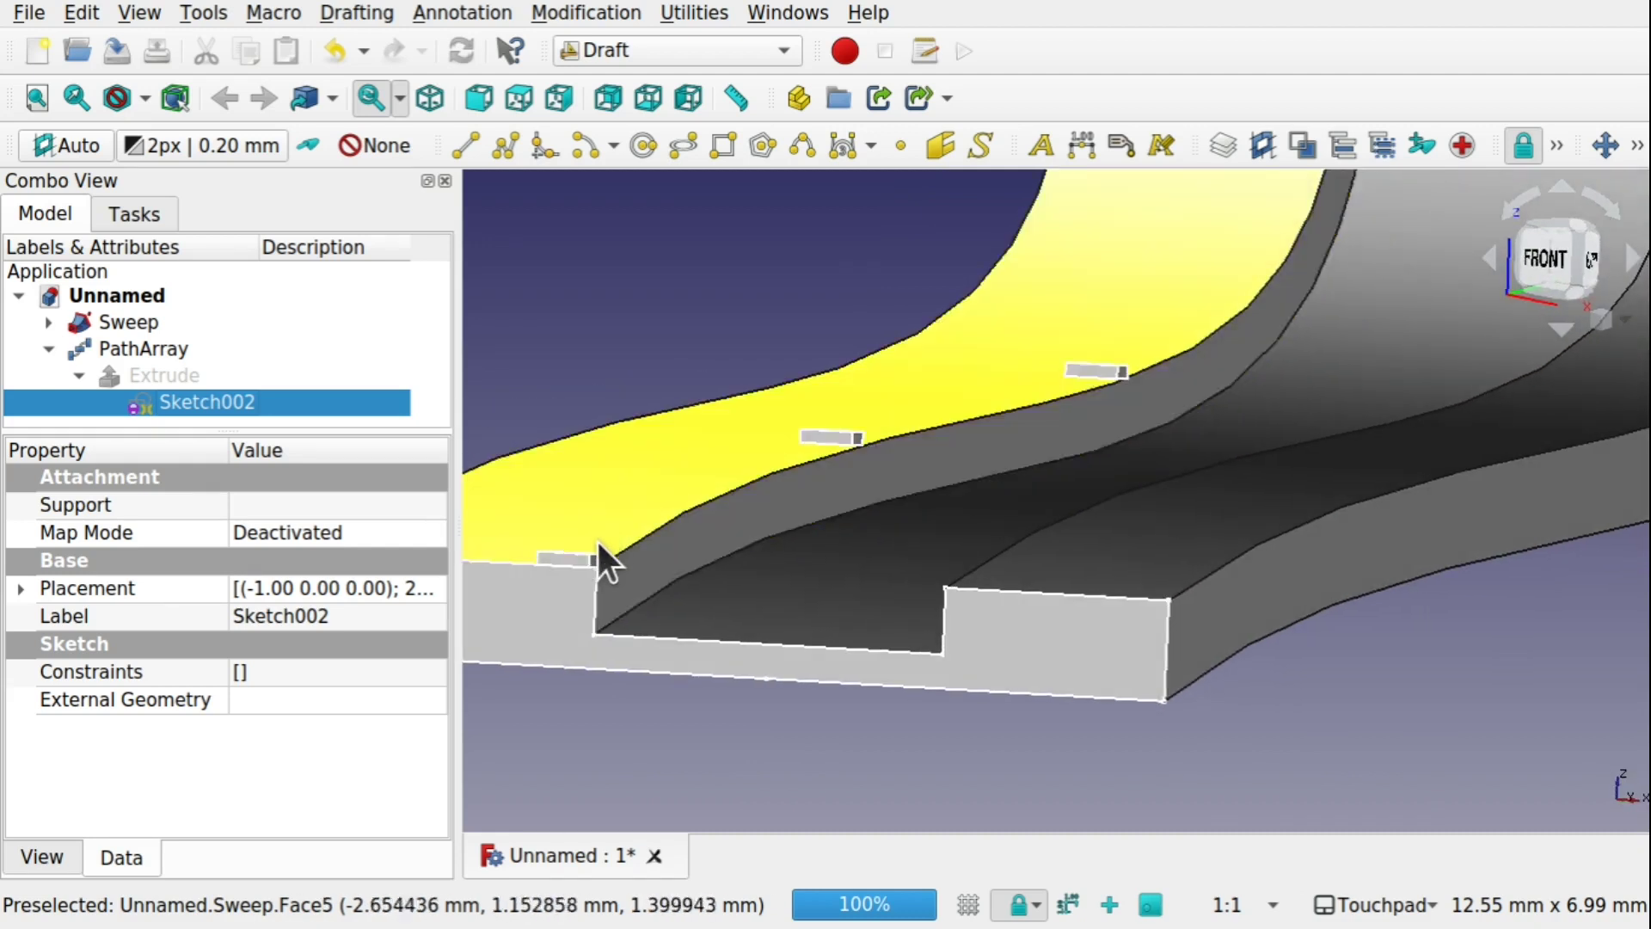
scroll(597, 542, up, 1)
scroll(597, 542, up, 3)
alt+drag(596, 539, 636, 581)
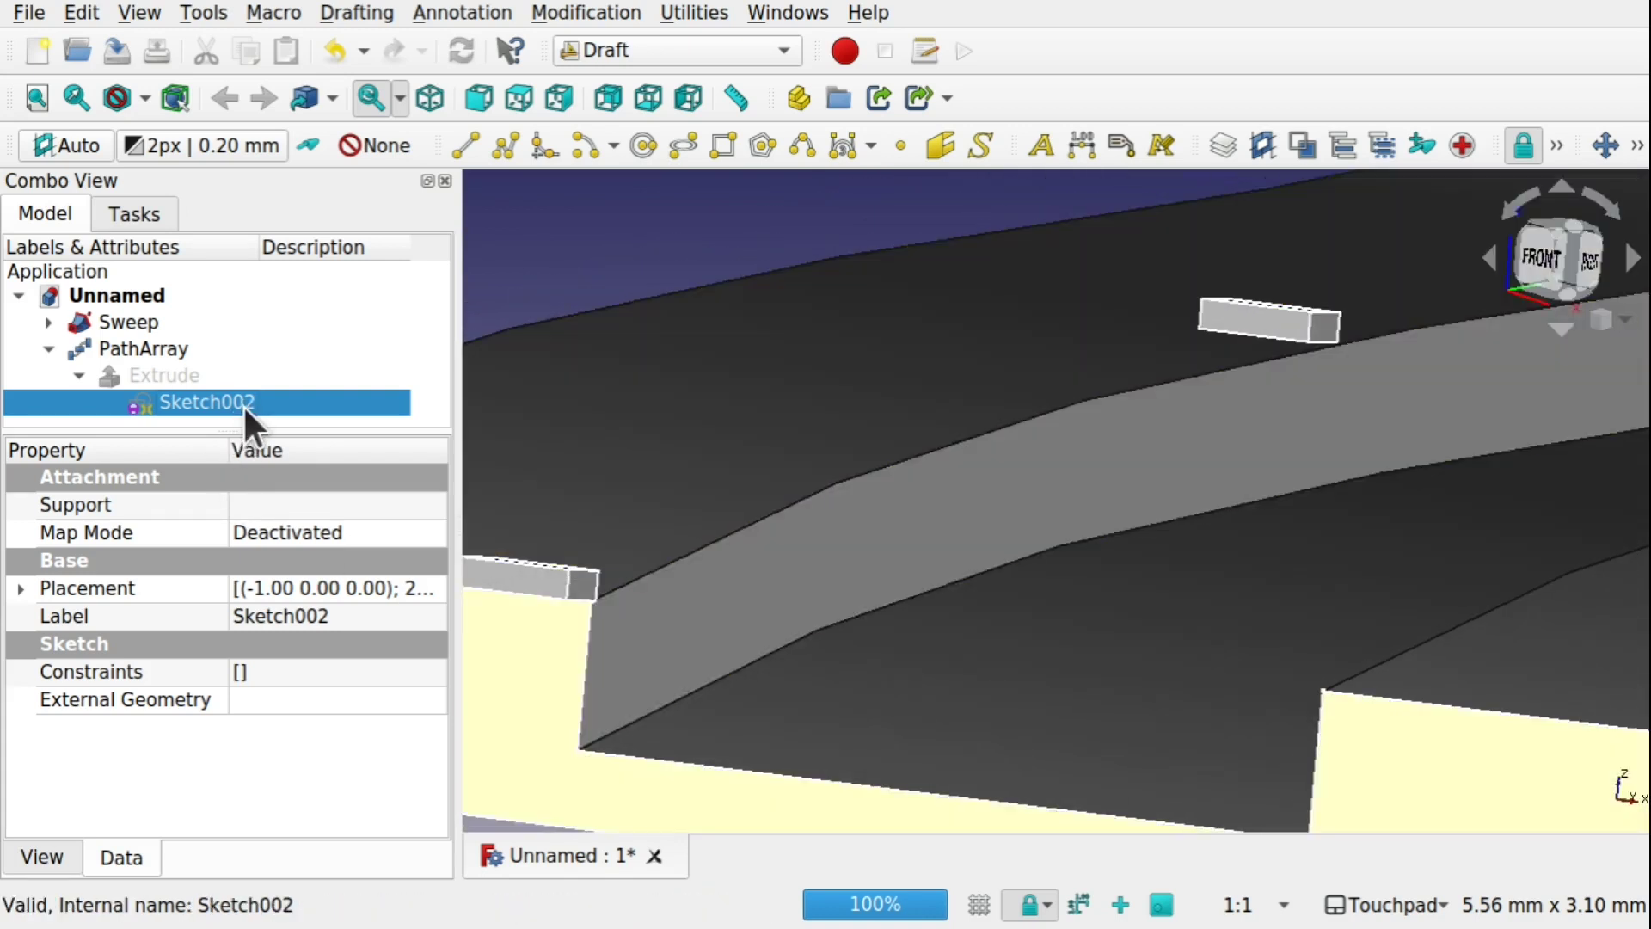
Reopen the rectangle's sketch, shift the rectangle so its axis-side lower corner sits about at the origin, and close the sketch
double_click(243, 404)
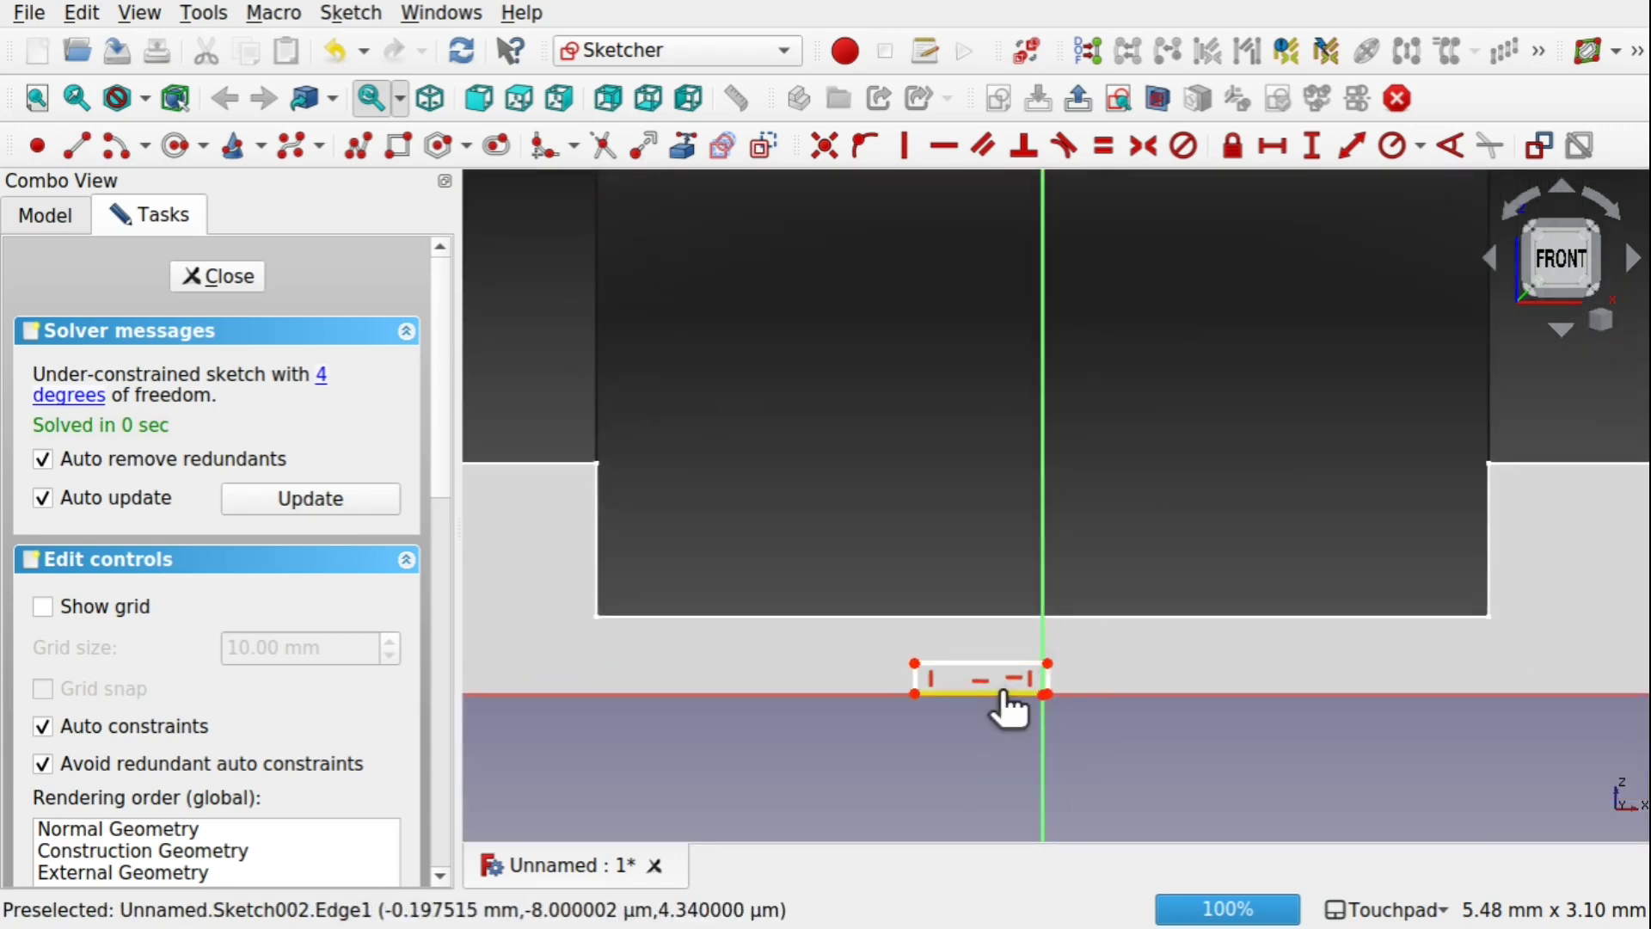
mouse_move(1011, 695)
mouse_down()
mouse_move(1009, 709)
mouse_move(1009, 676)
mouse_move(957, 675)
mouse_up()
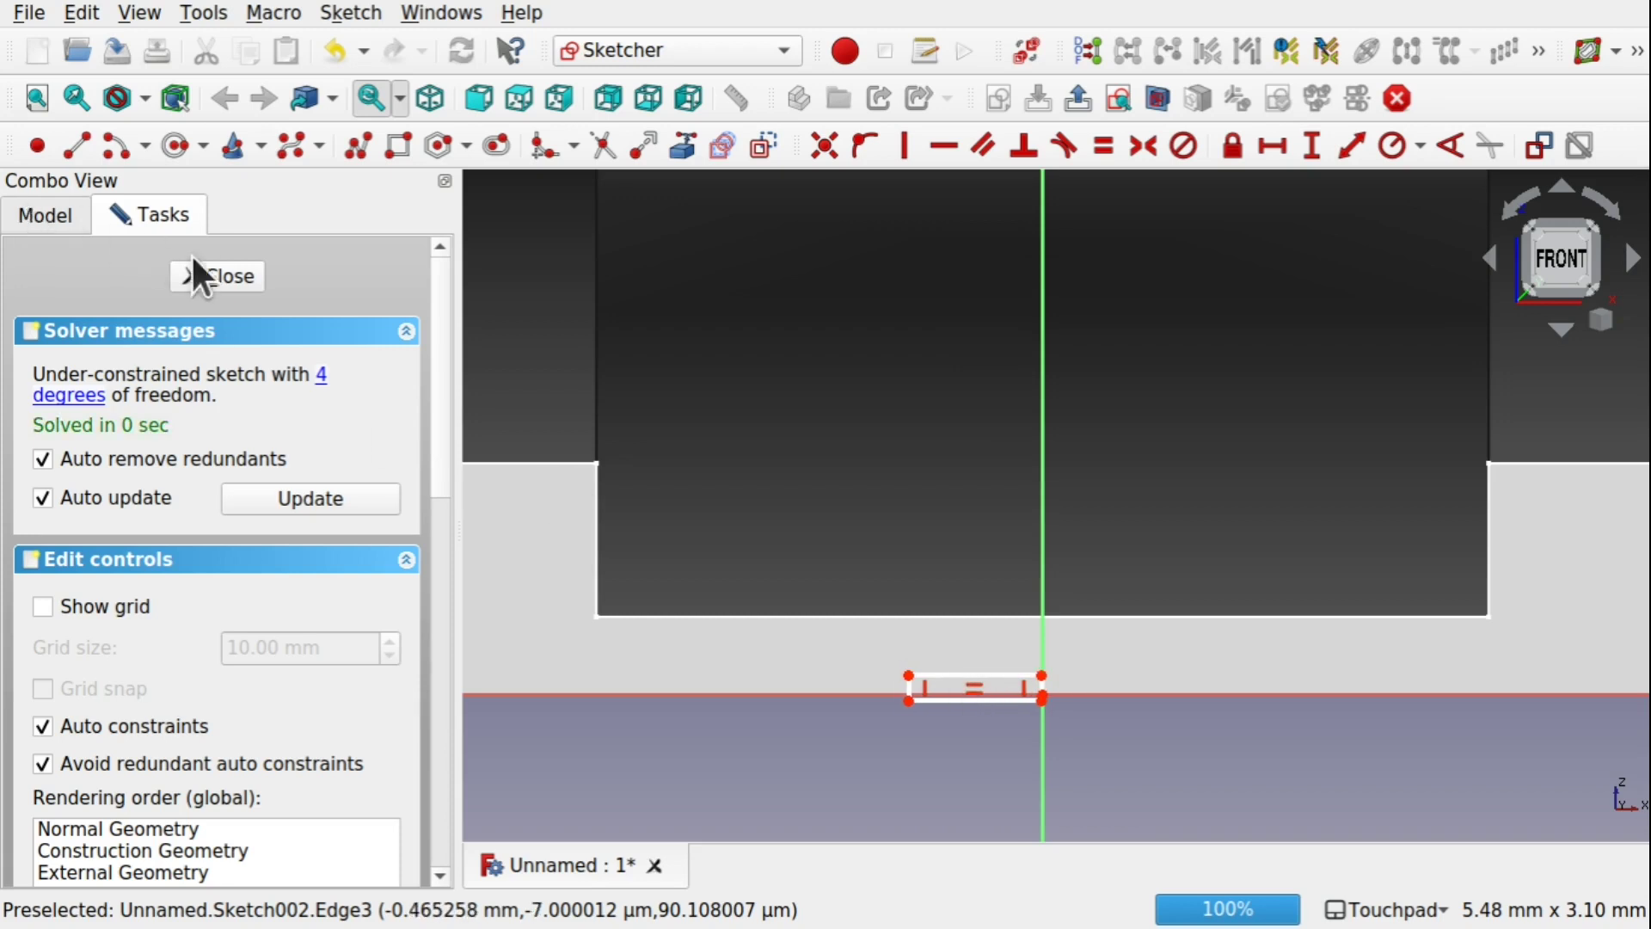
click(231, 265)
mouse_move(692, 525)
alt+mouse_down()
mouse_move(637, 530)
mouse_move(651, 527)
alt+mouse_up()
alt+drag(1207, 452, 1102, 454)
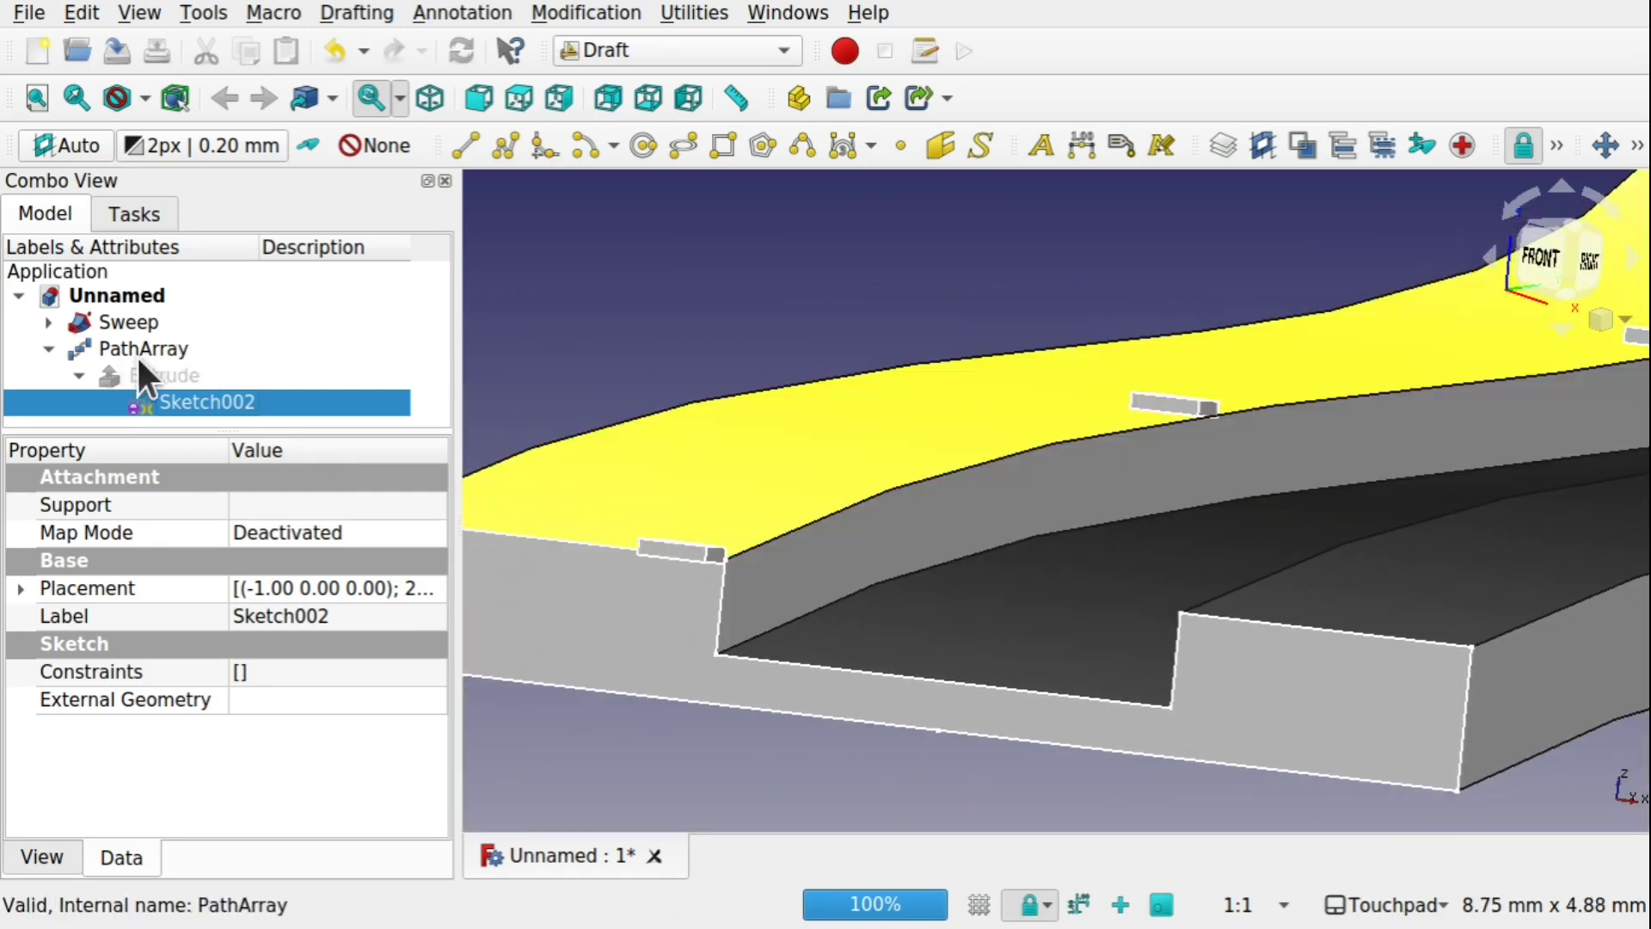
Try a Count of 50 for the path array, reduce it to 30, and inspect the block spacing along the edge
click(138, 349)
click(304, 754)
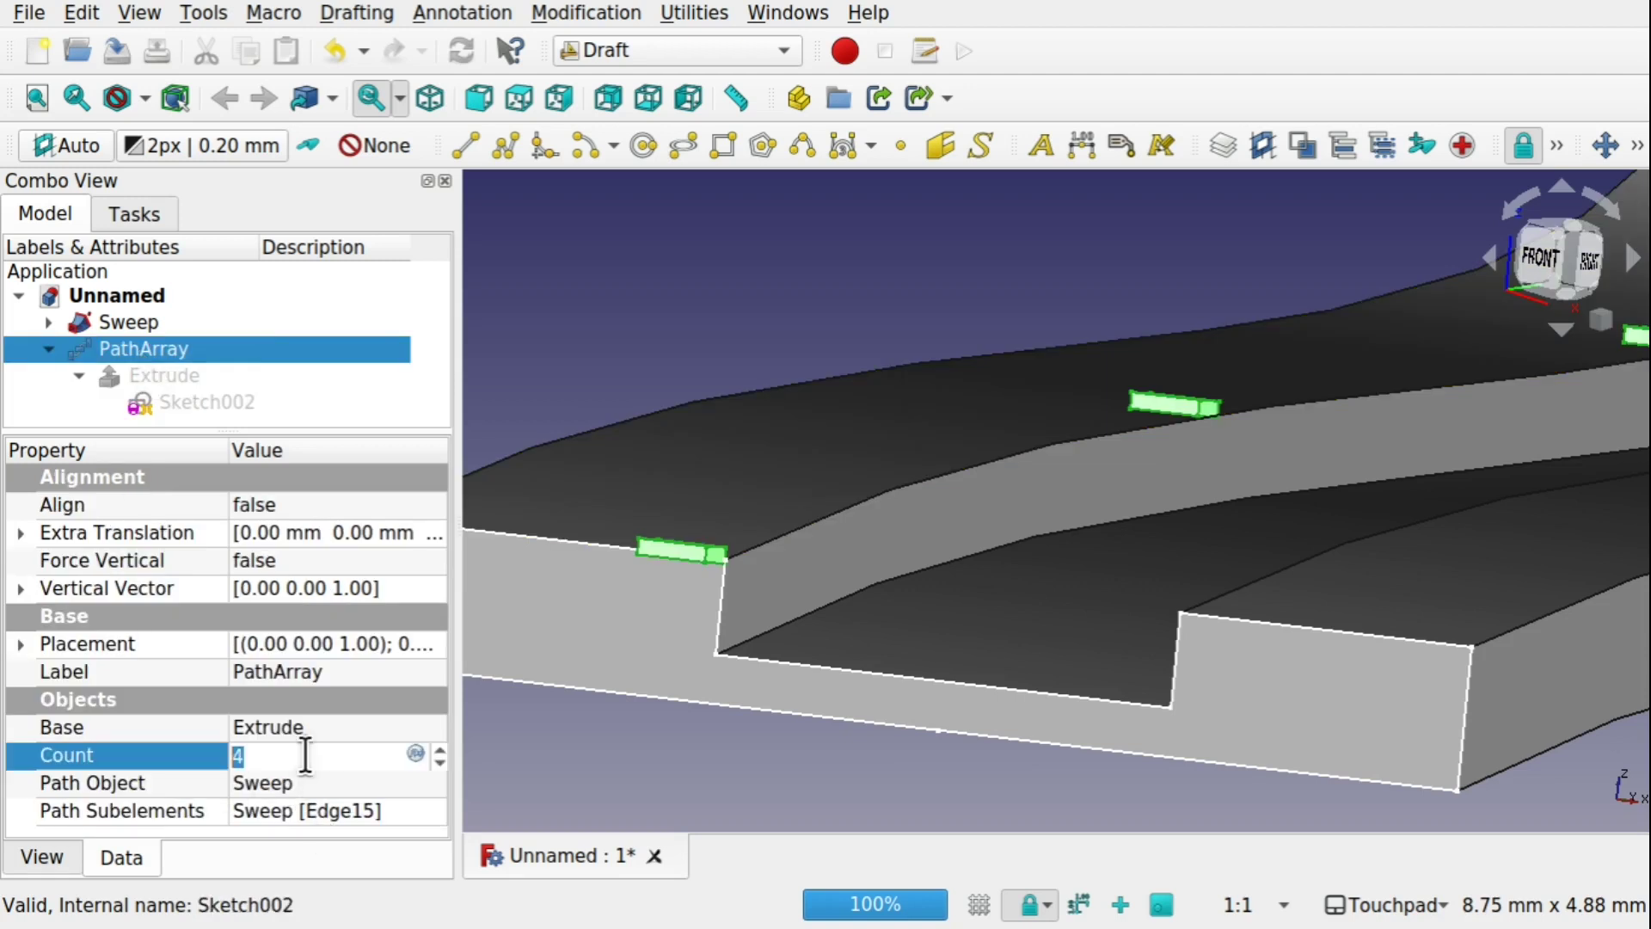
key(Return)
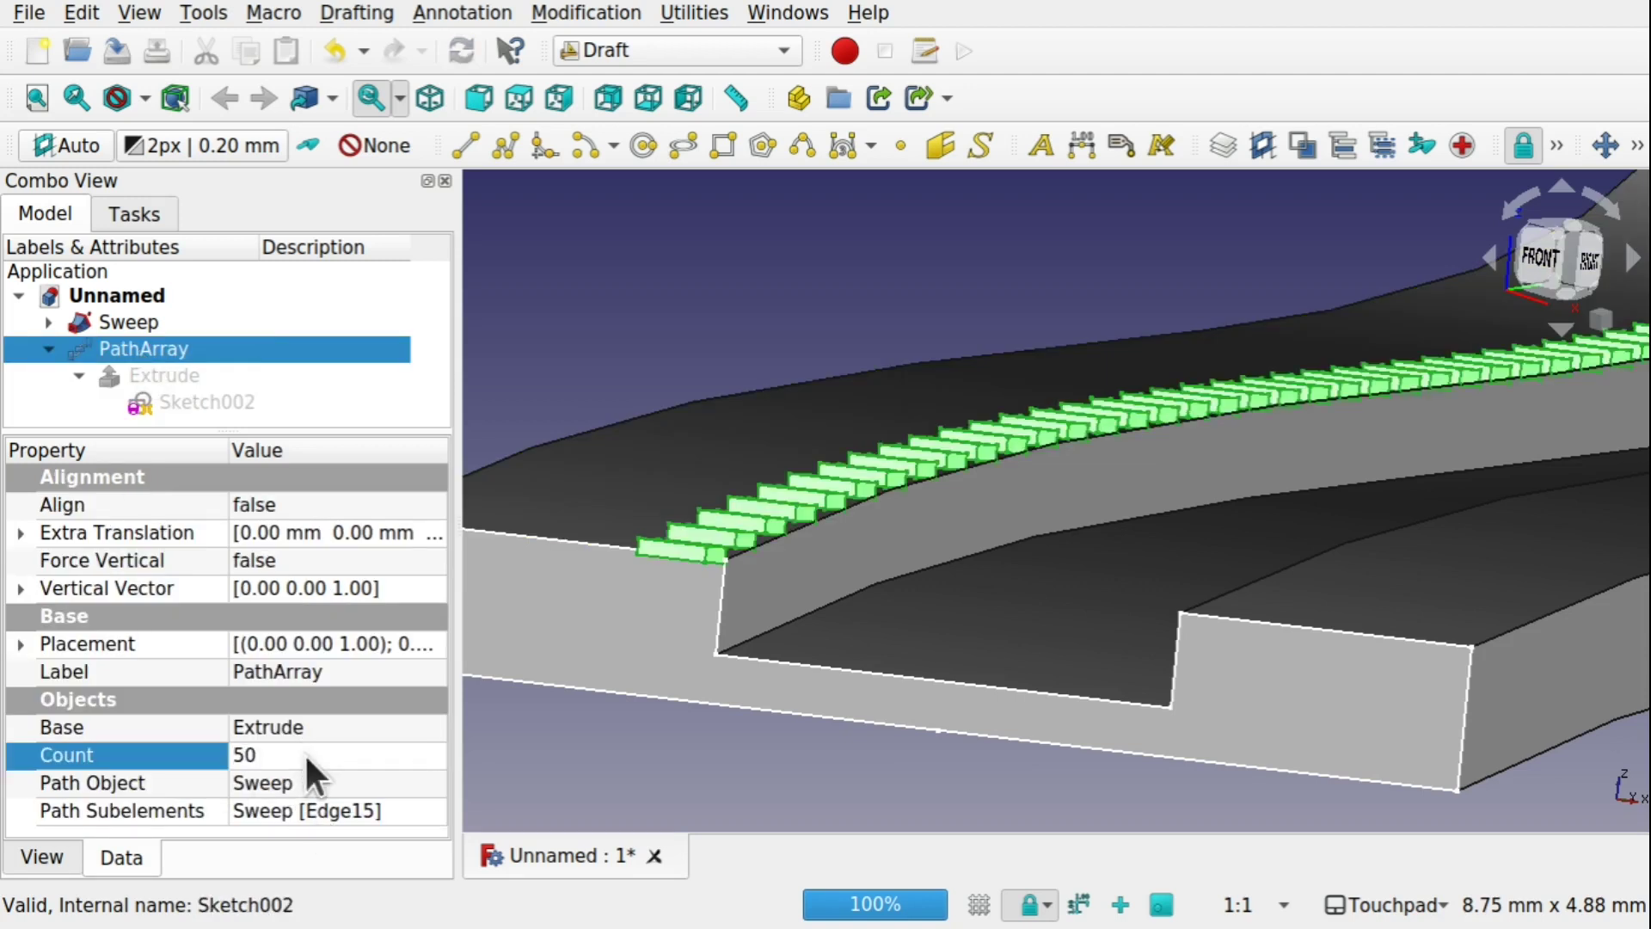
click(282, 743)
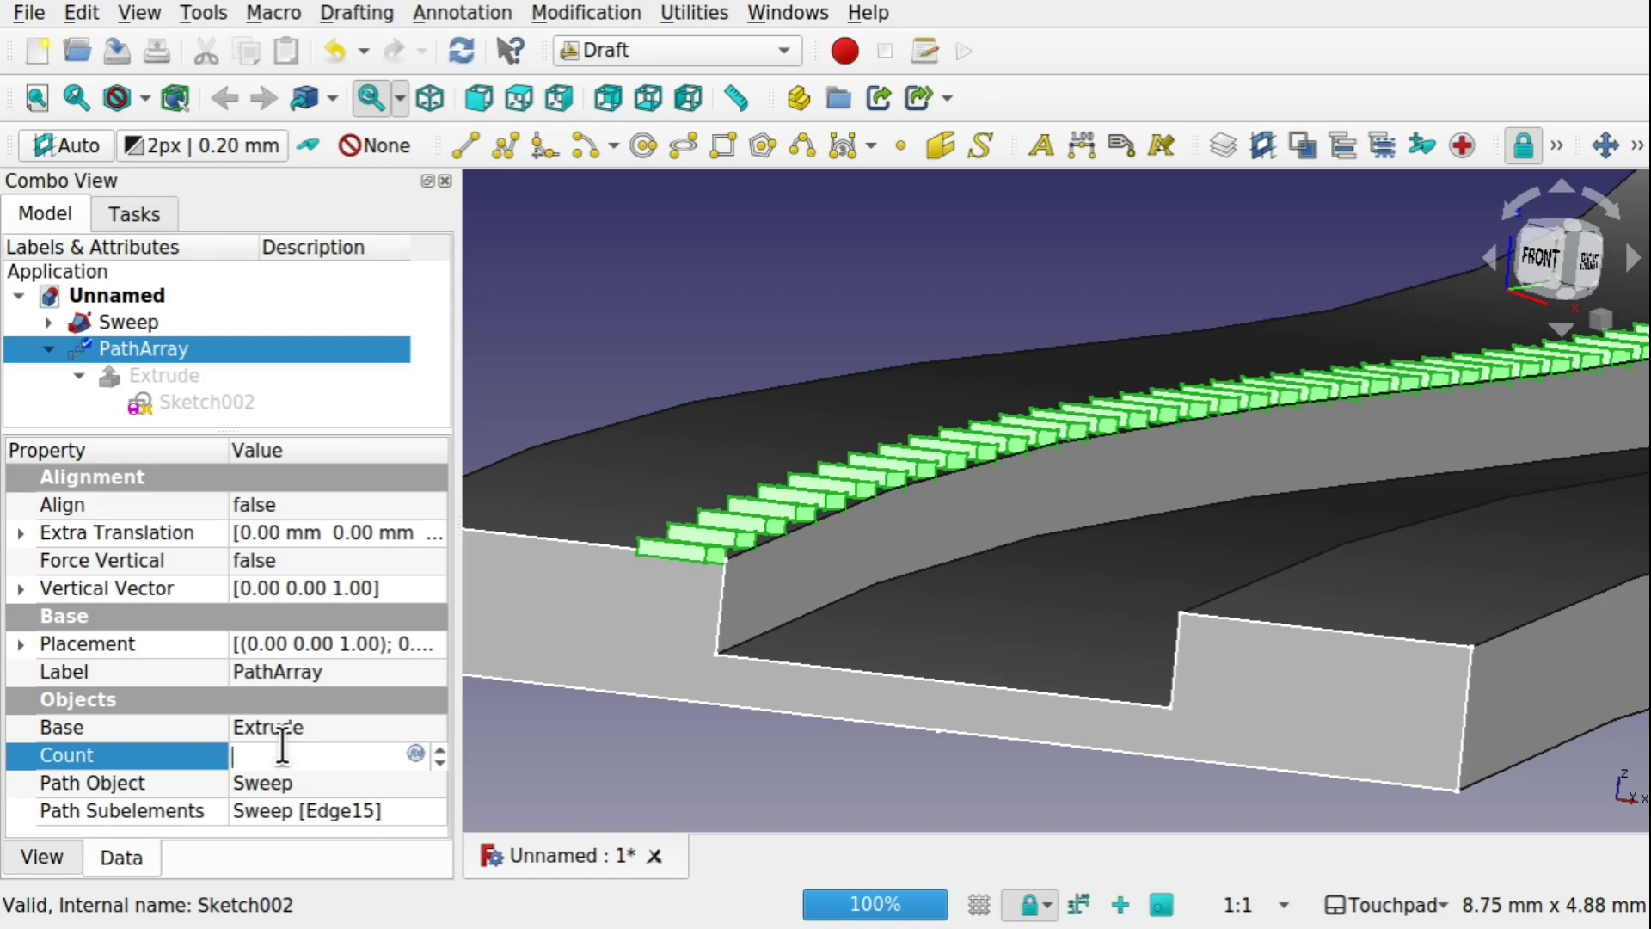
key(Return)
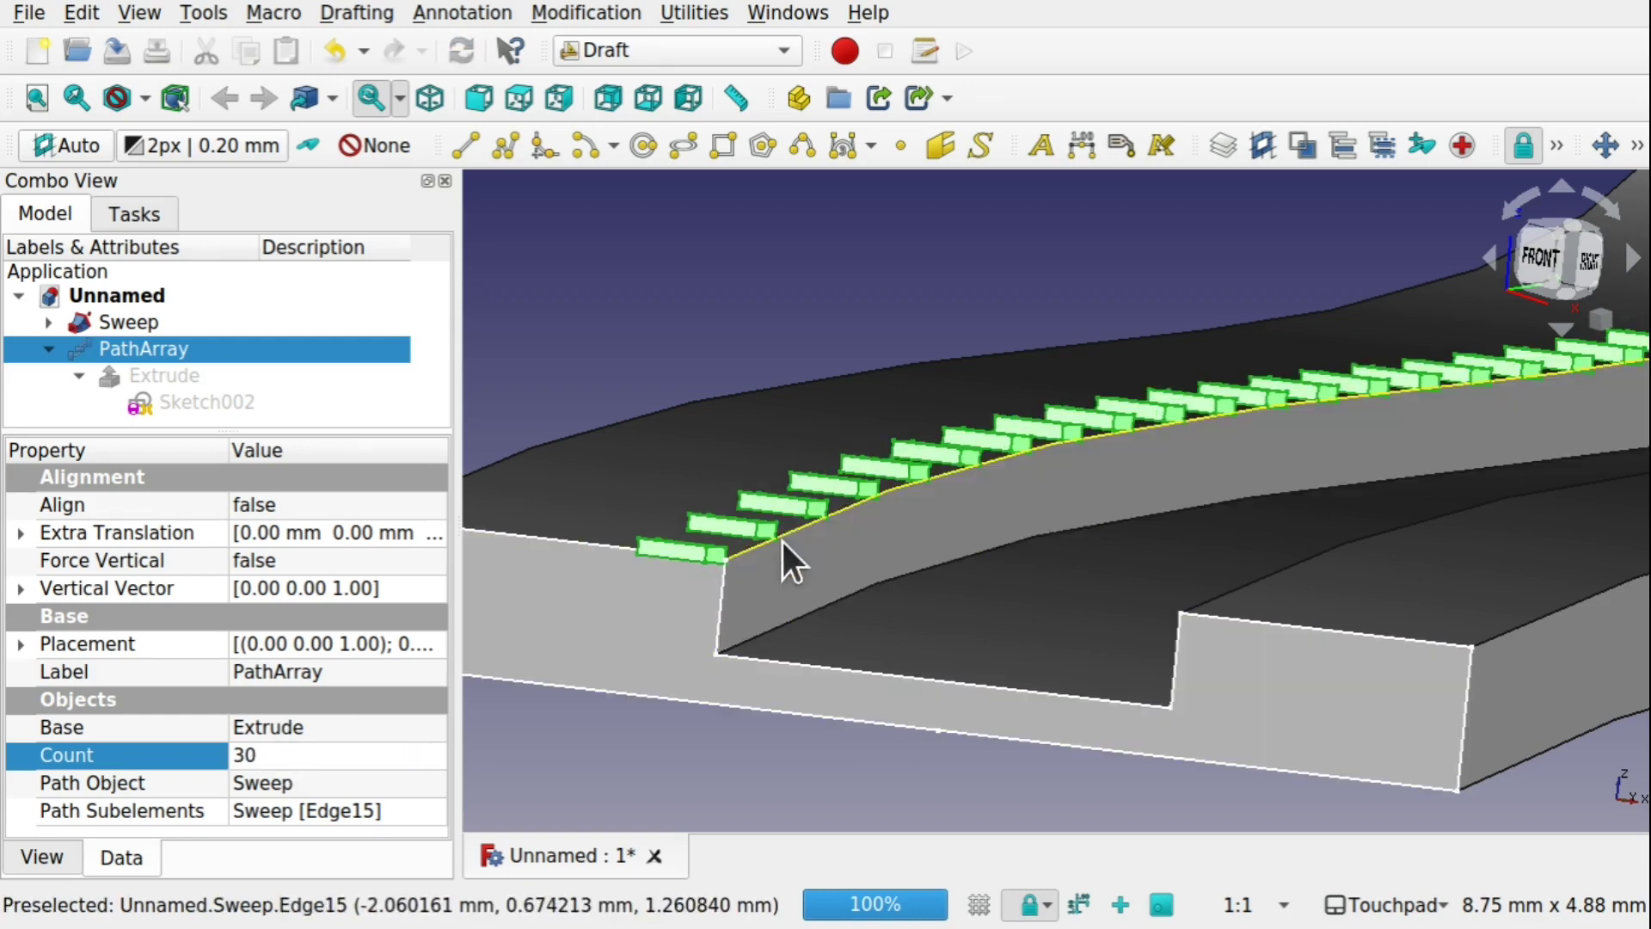
shift+drag(782, 539, 729, 524)
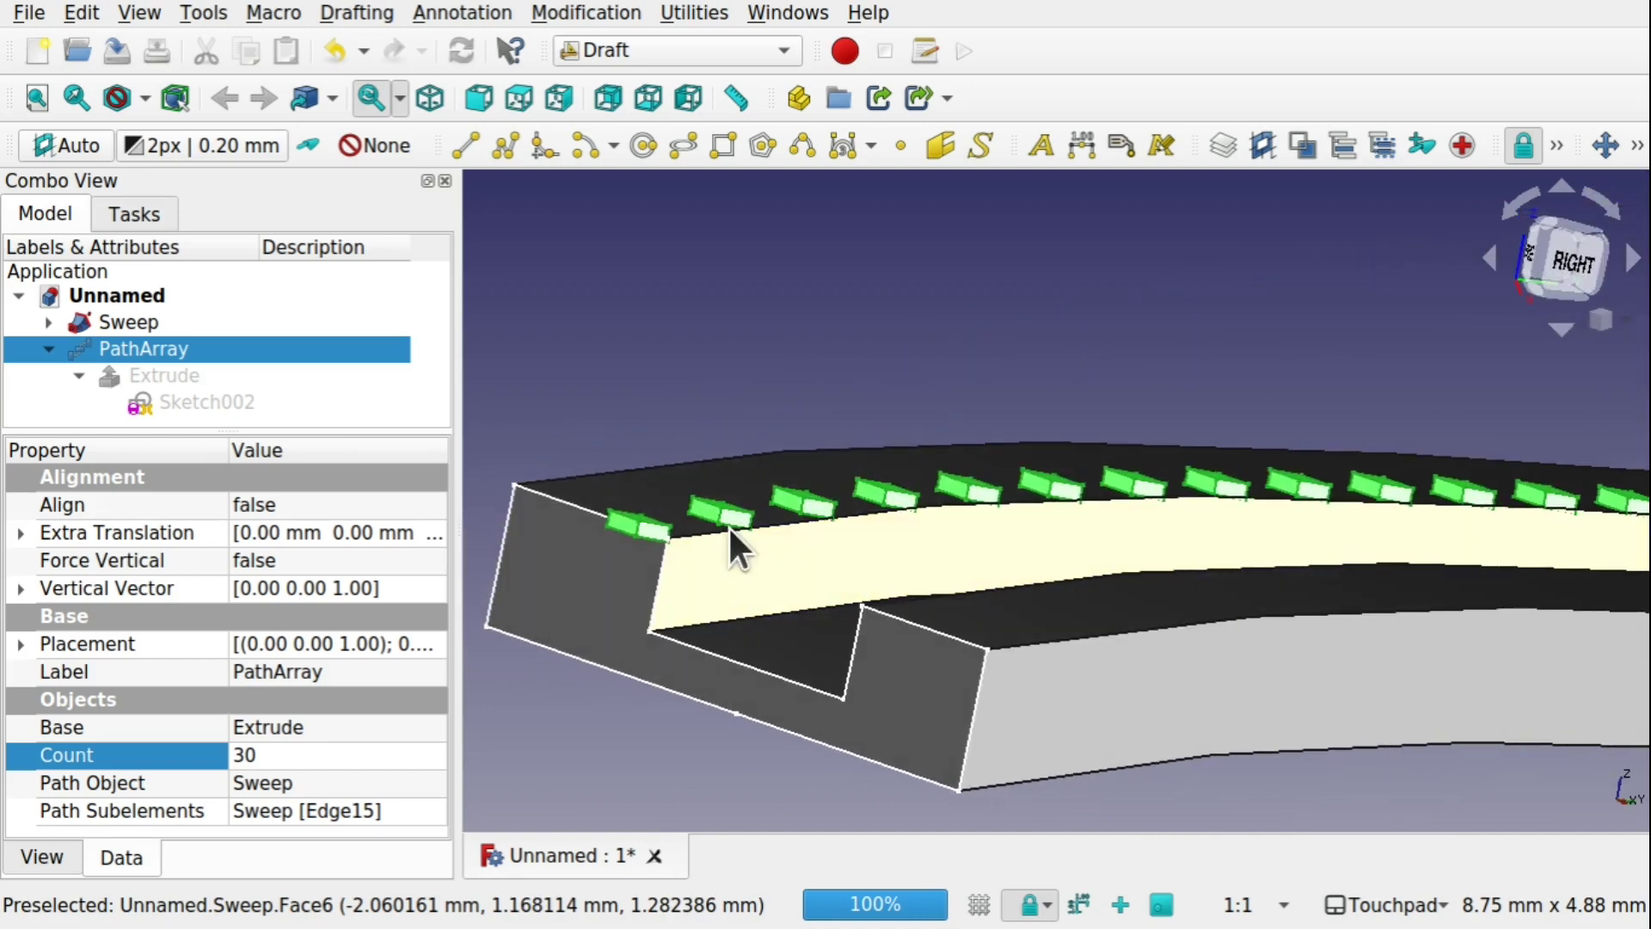
scroll(729, 525, up, 2)
scroll(730, 525, up, 1)
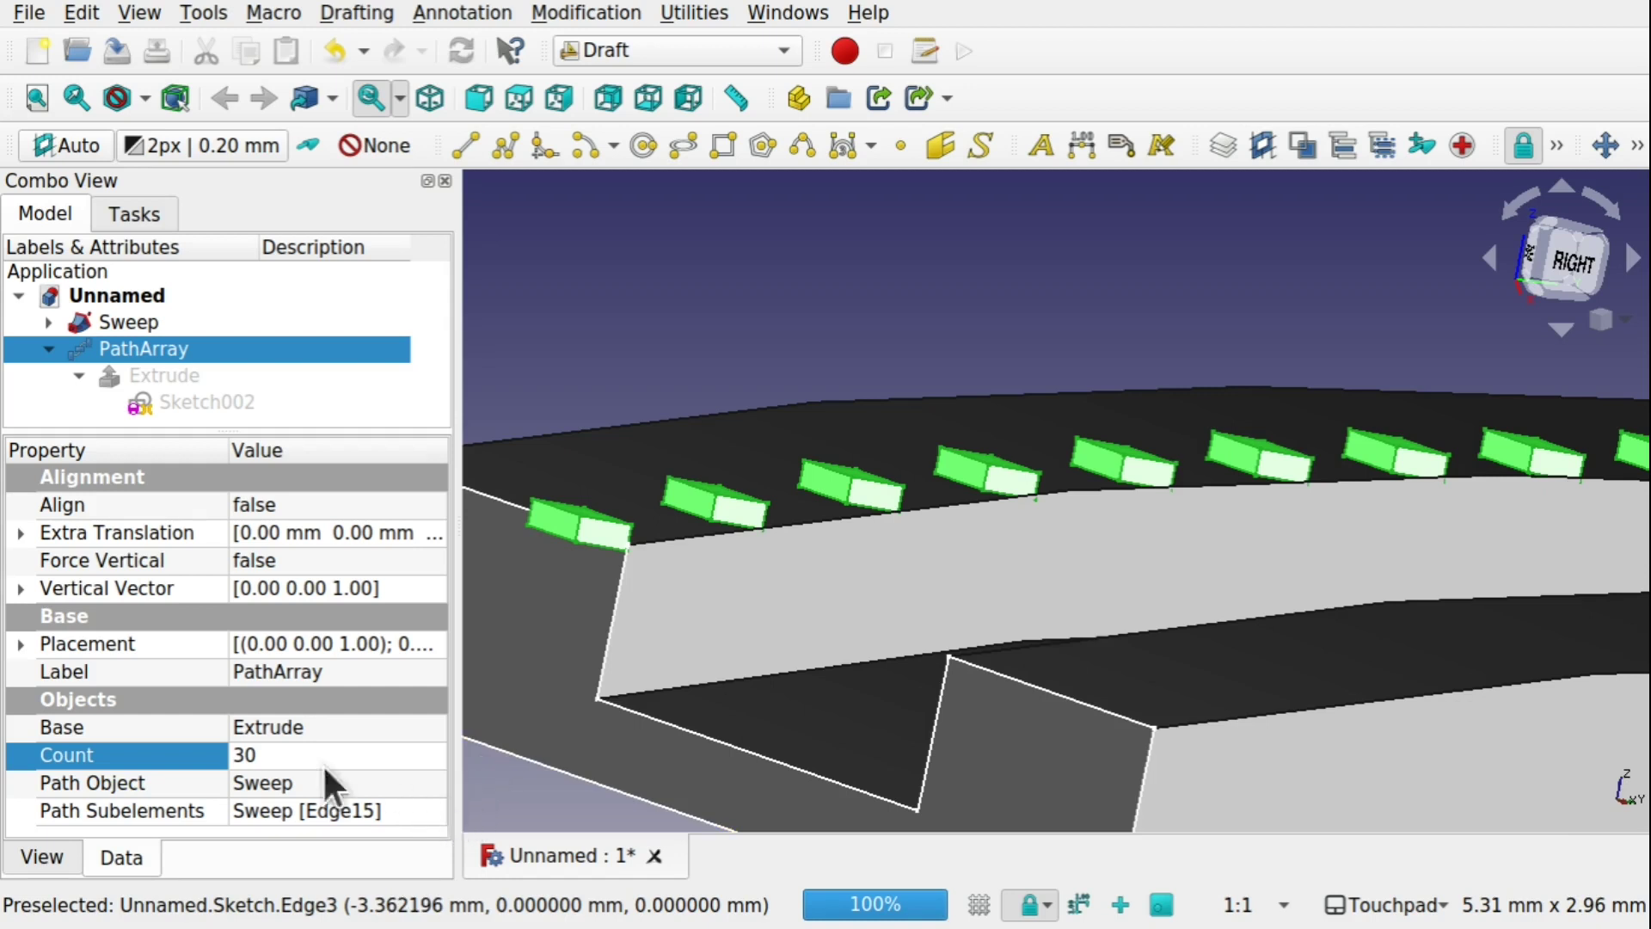
Enable Align on the path array and set its Align Mode to Tangent
click(307, 498)
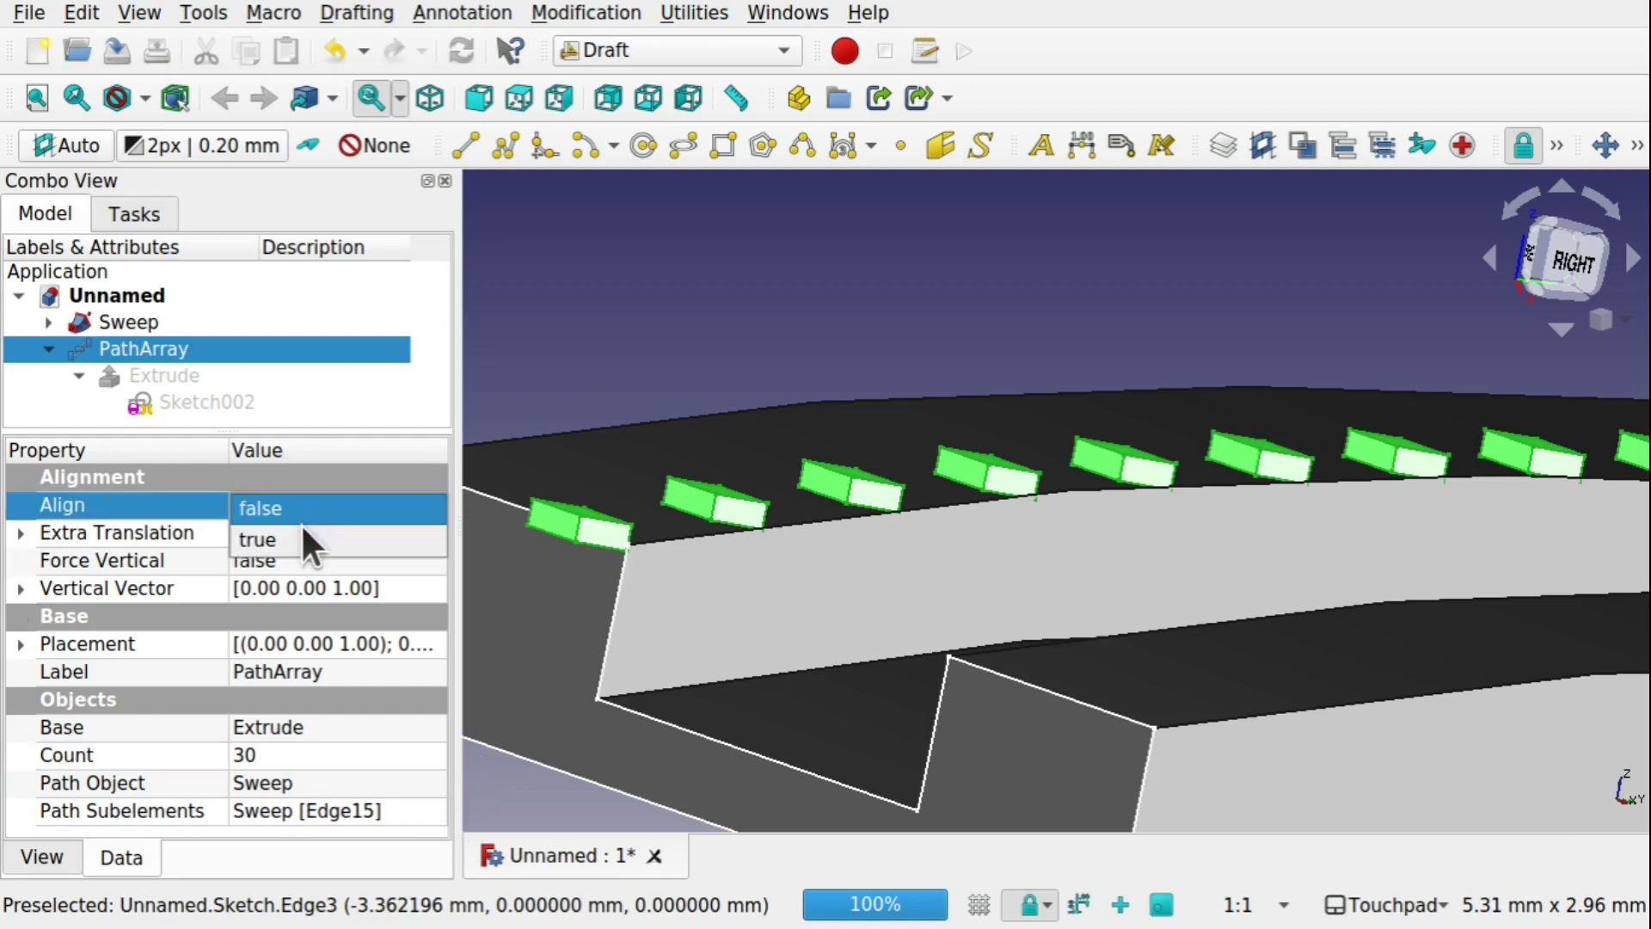
click(302, 529)
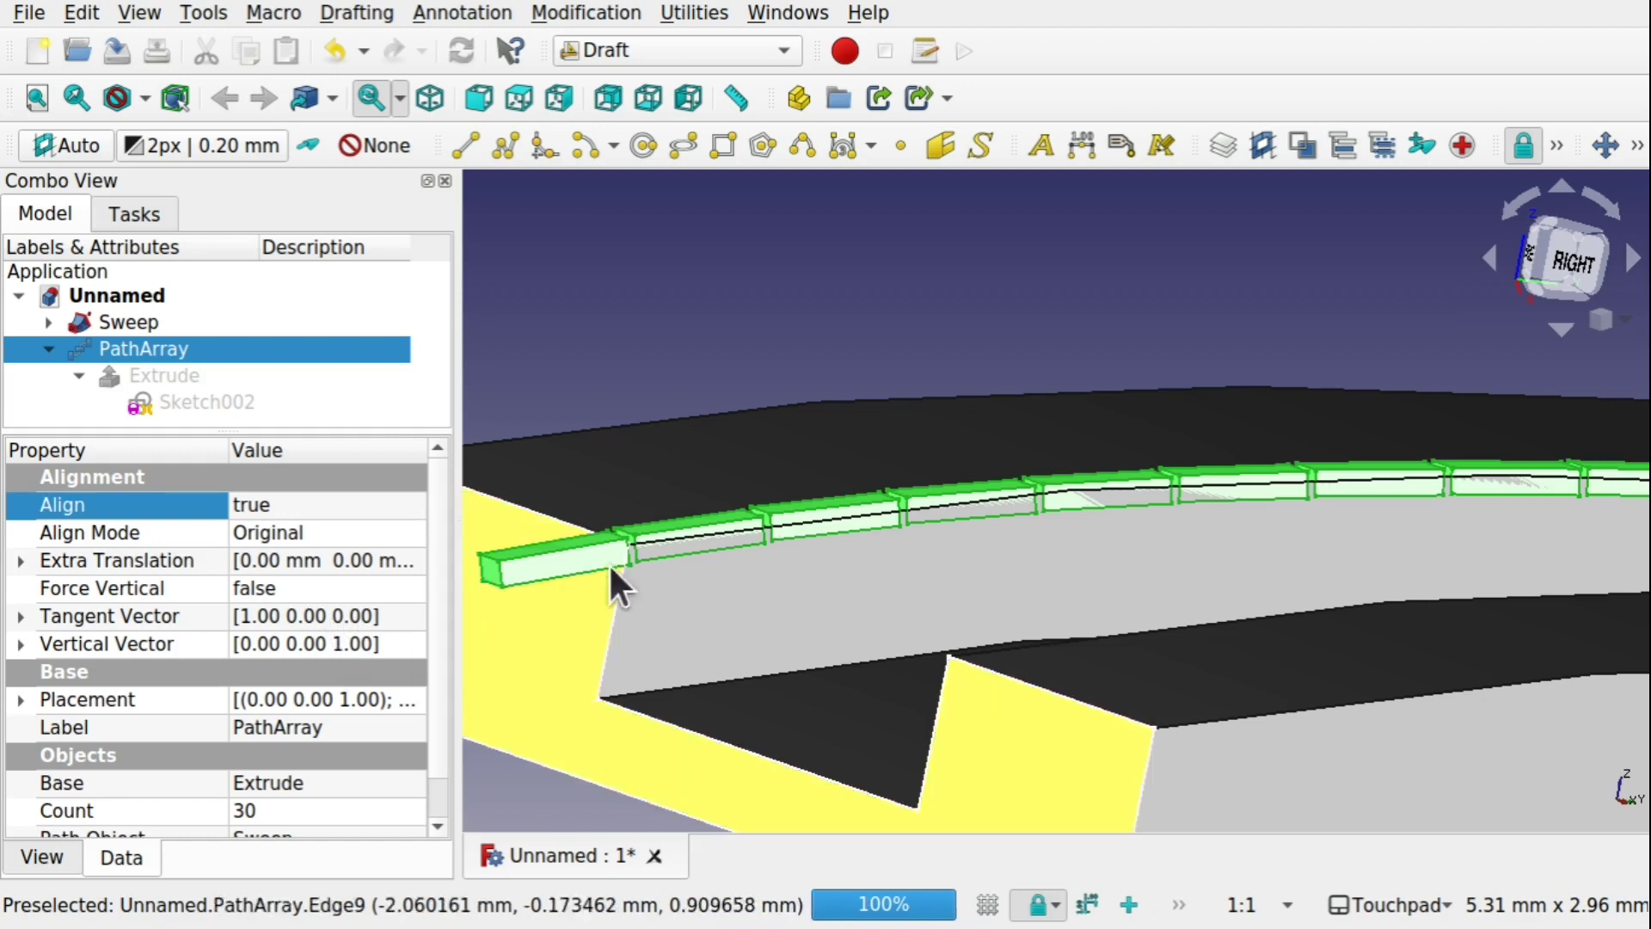
mouse_move(701, 555)
alt+mouse_down()
mouse_move(818, 588)
mouse_move(678, 578)
alt+mouse_up()
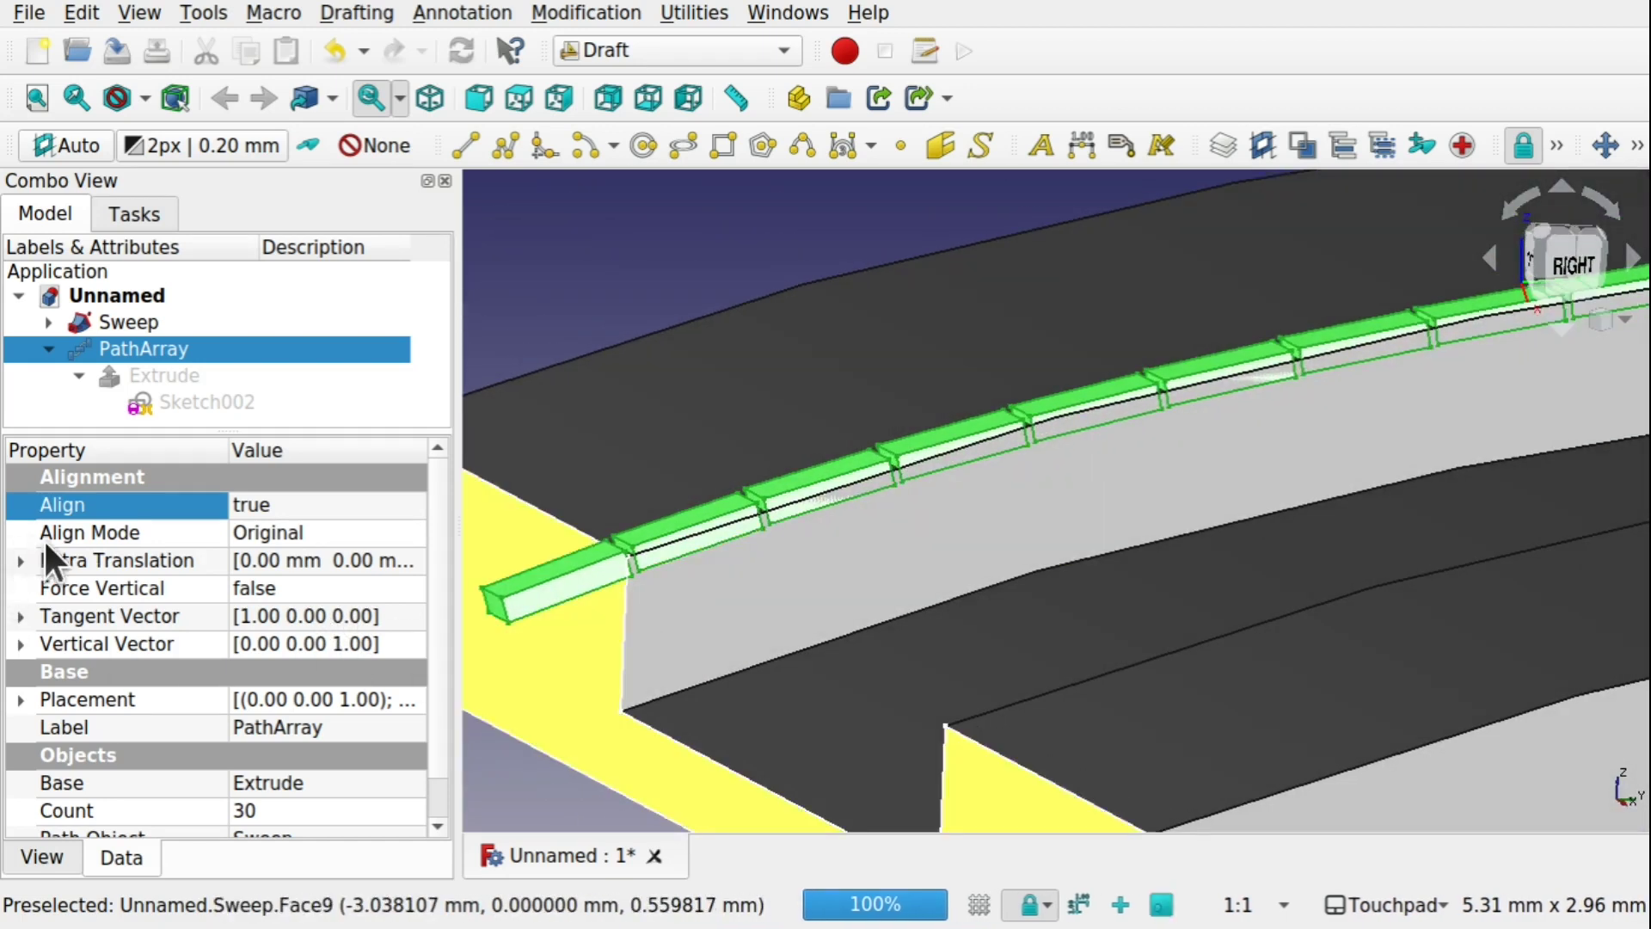
click(295, 528)
click(297, 533)
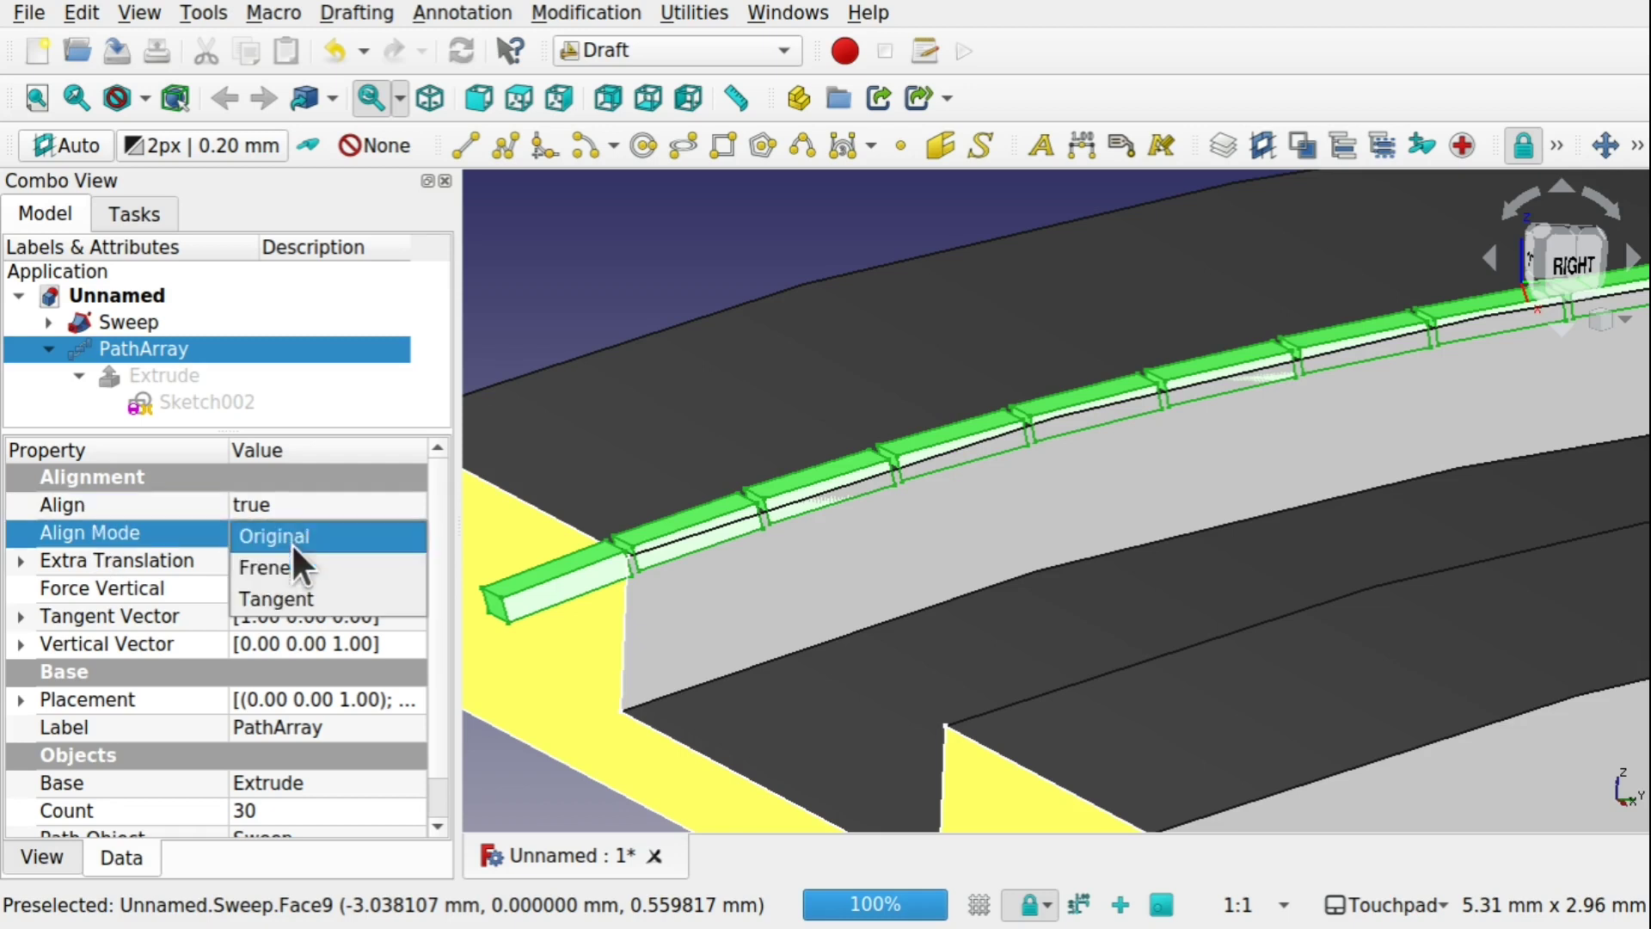
click(293, 593)
click(312, 509)
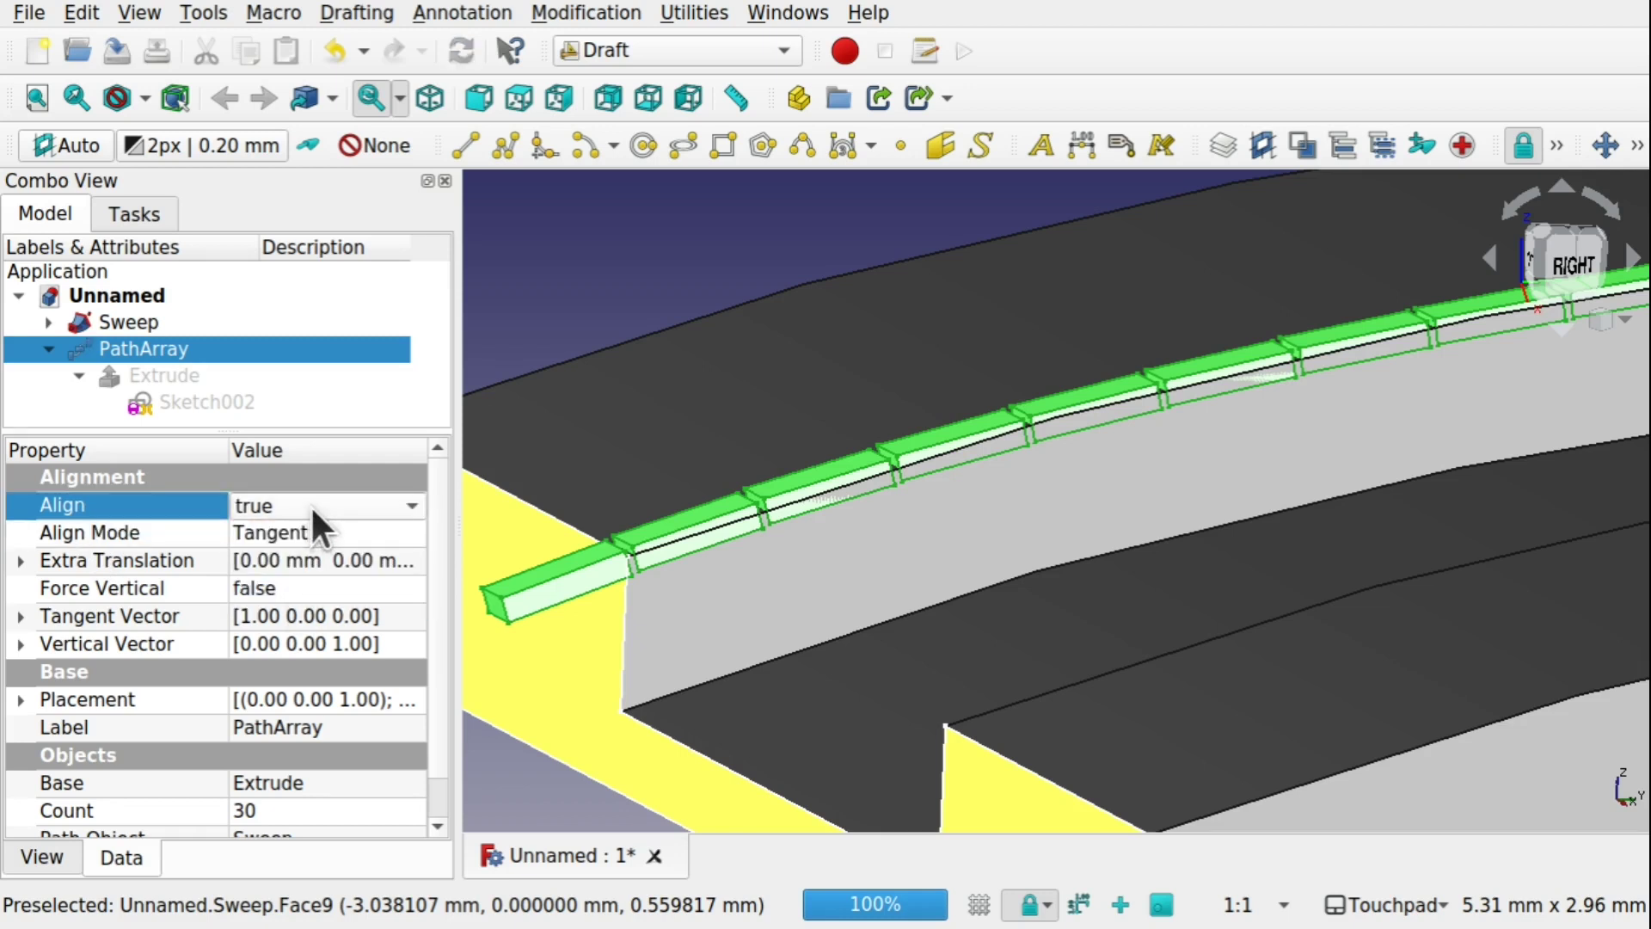
Set the path array's Tangent Vector to x 0 and y 1 and inspect the reoriented blocks
click(19, 615)
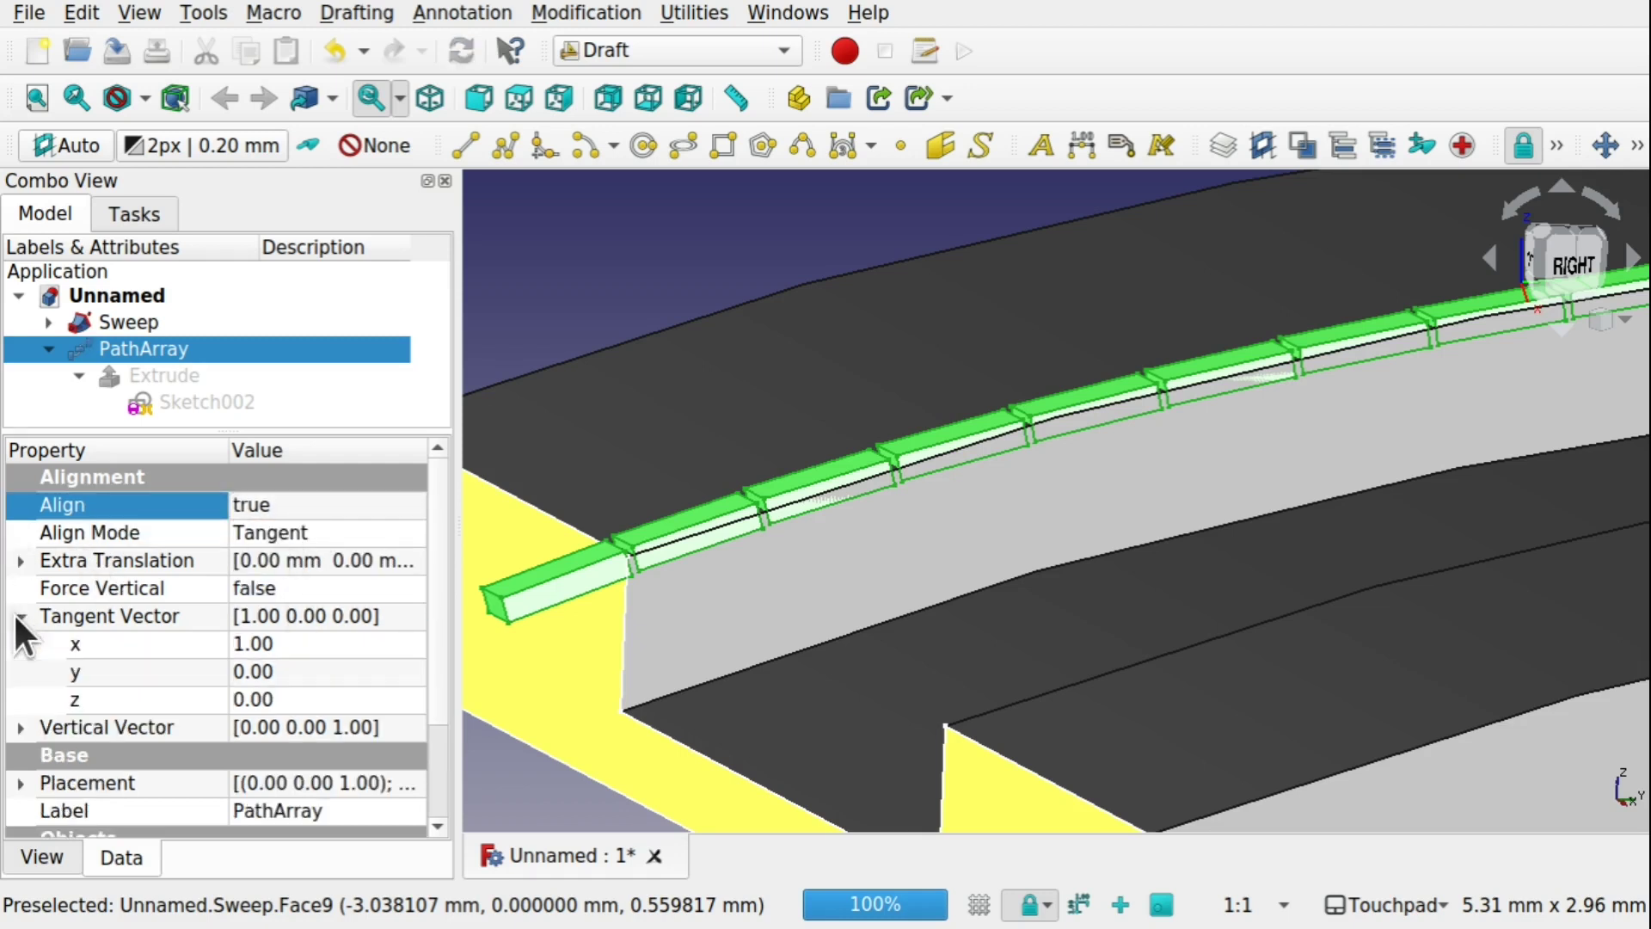
click(287, 633)
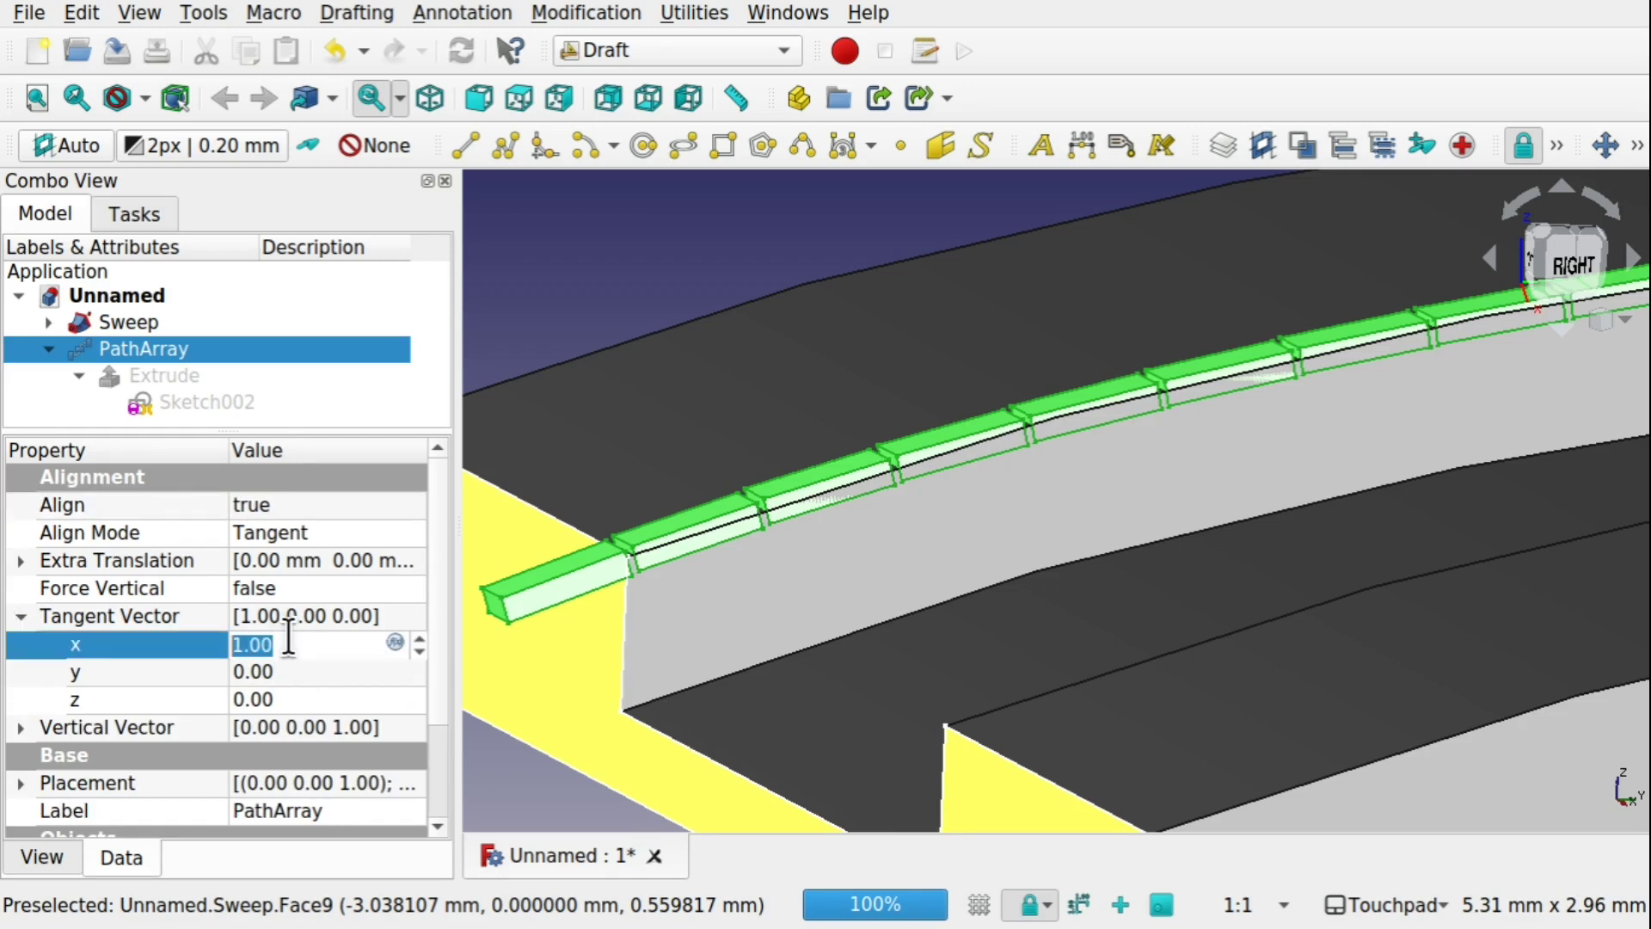
text(0)
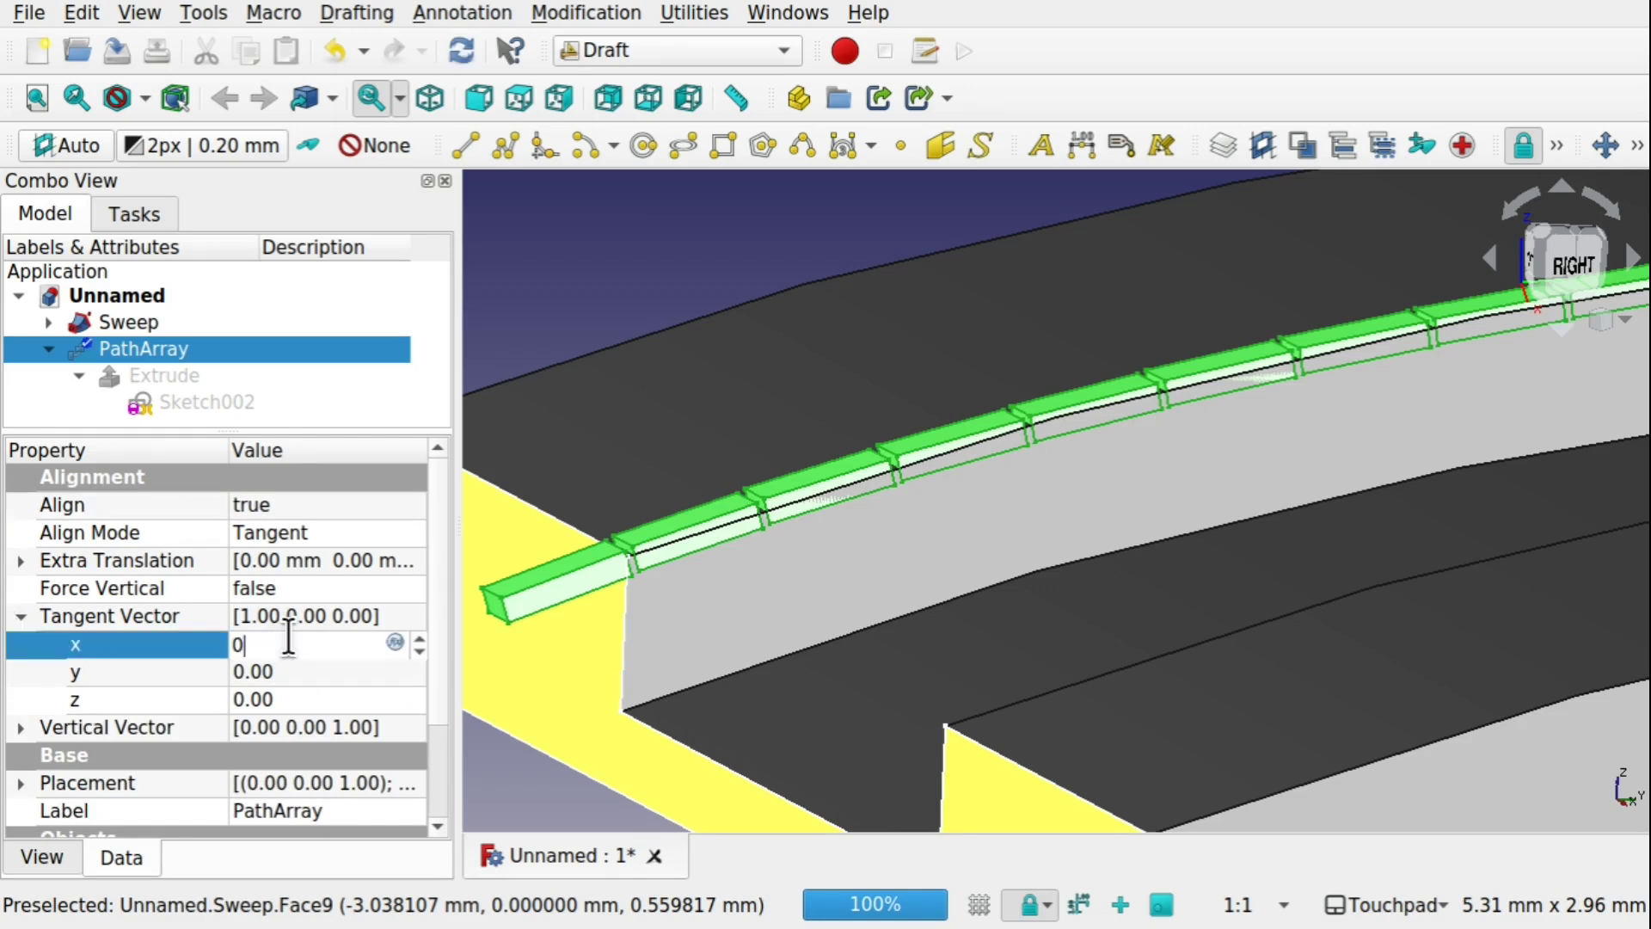
click(306, 672)
text(1)
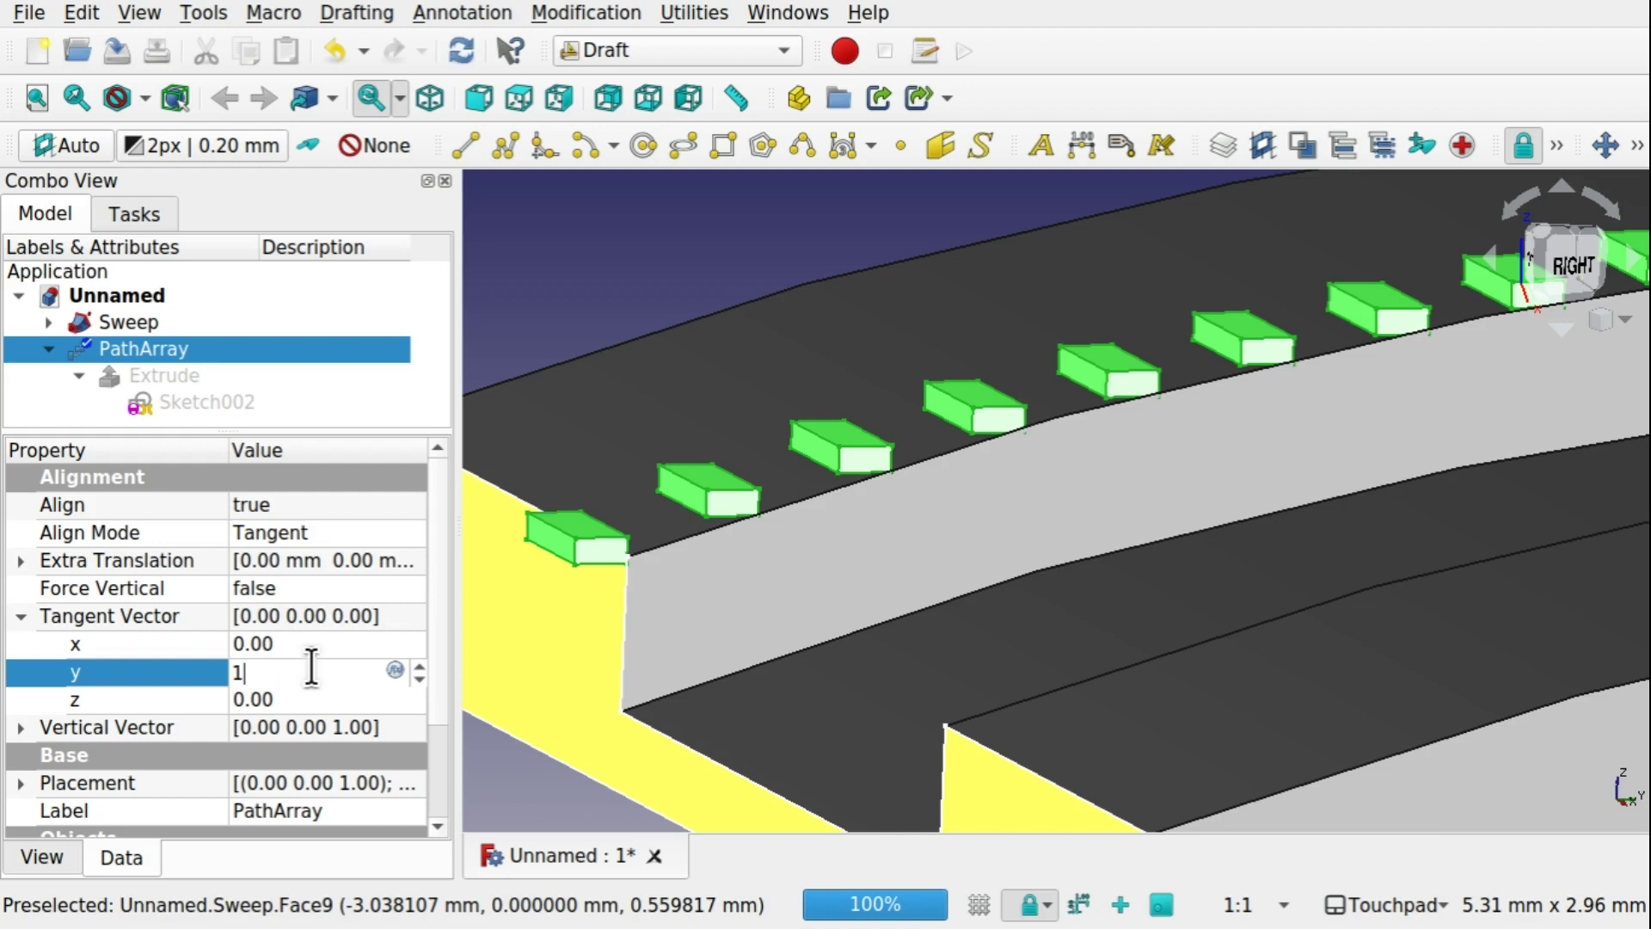
click(326, 644)
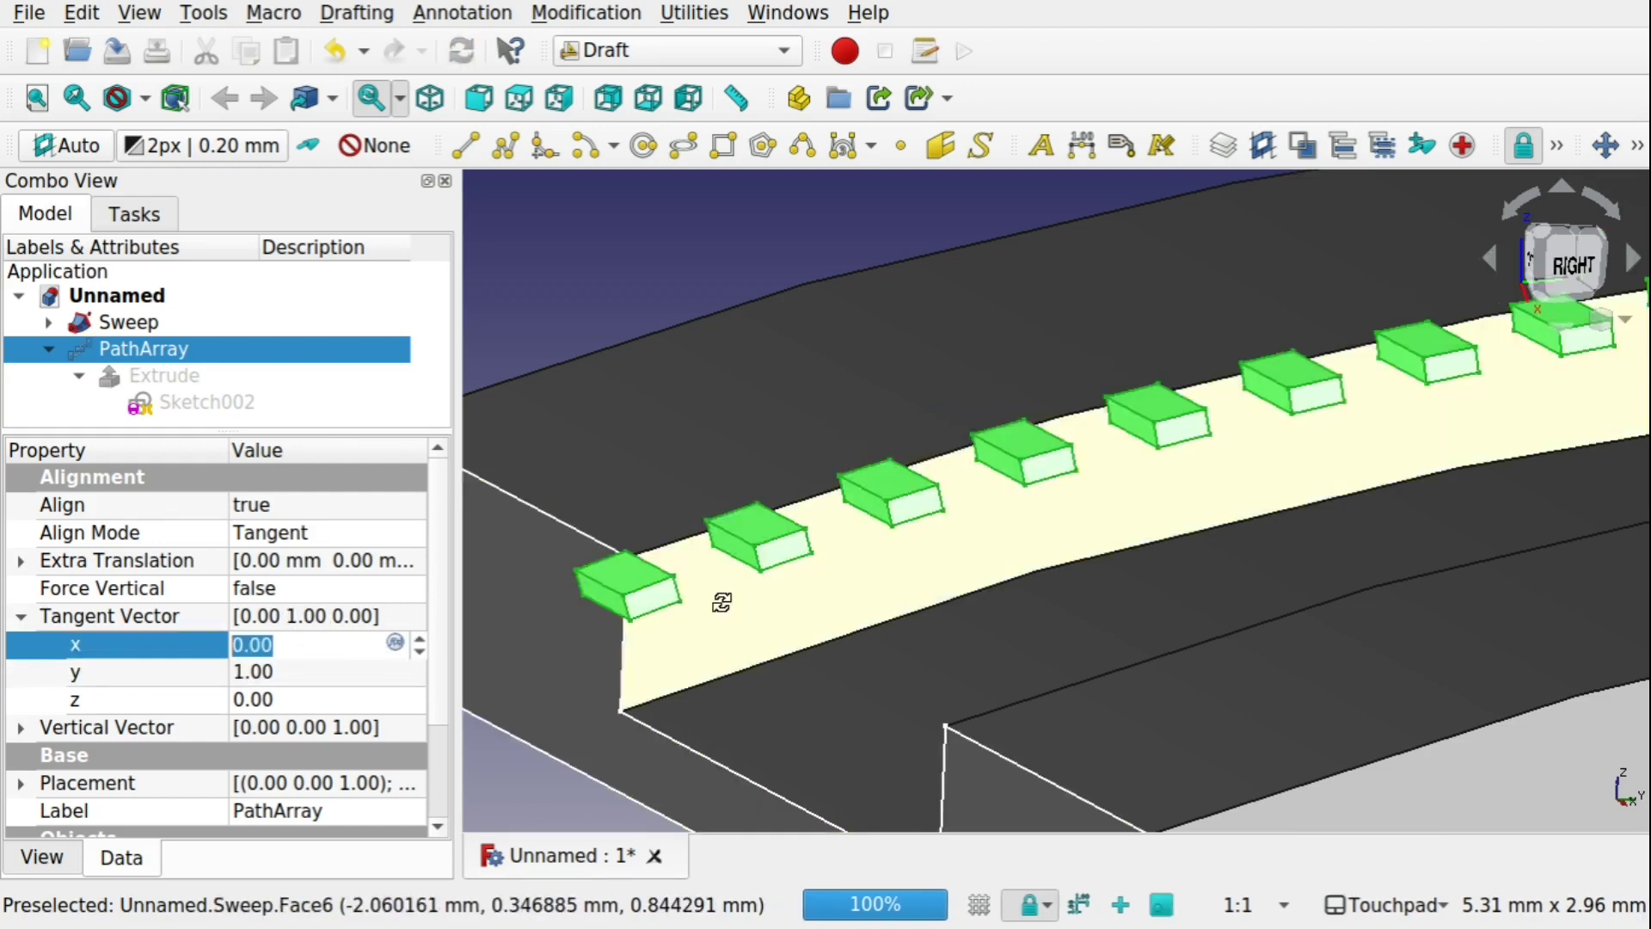
shift+drag(722, 601, 977, 575)
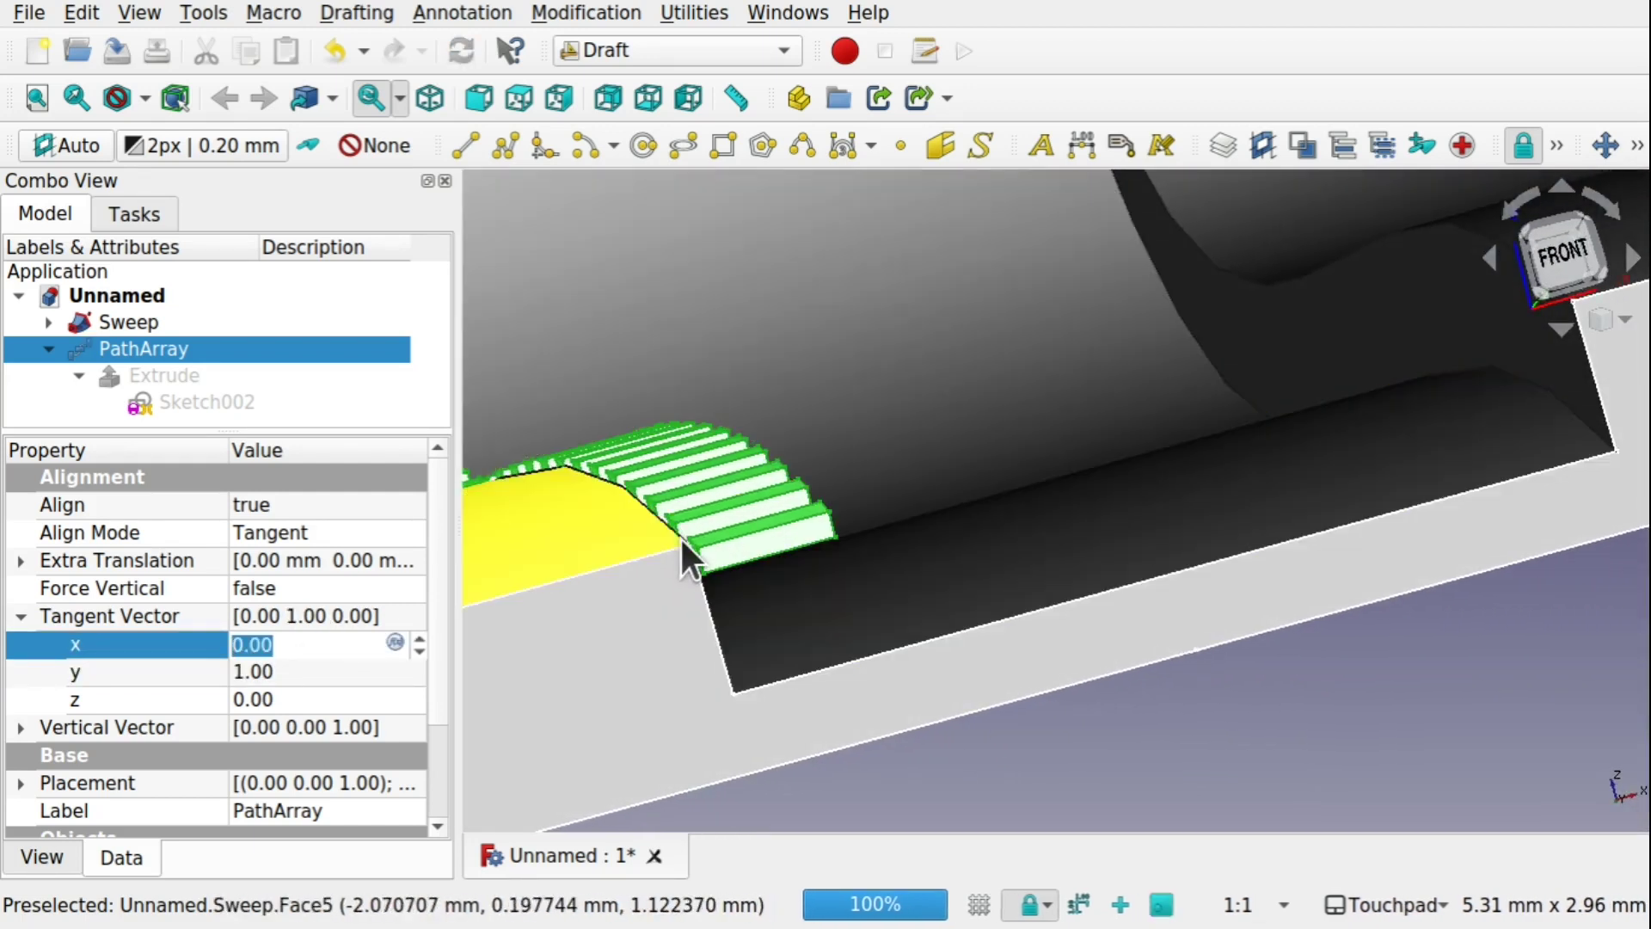
Switch the path array's Align Mode to Original and inspect the blocks along the notch edge
click(320, 534)
click(320, 533)
click(317, 485)
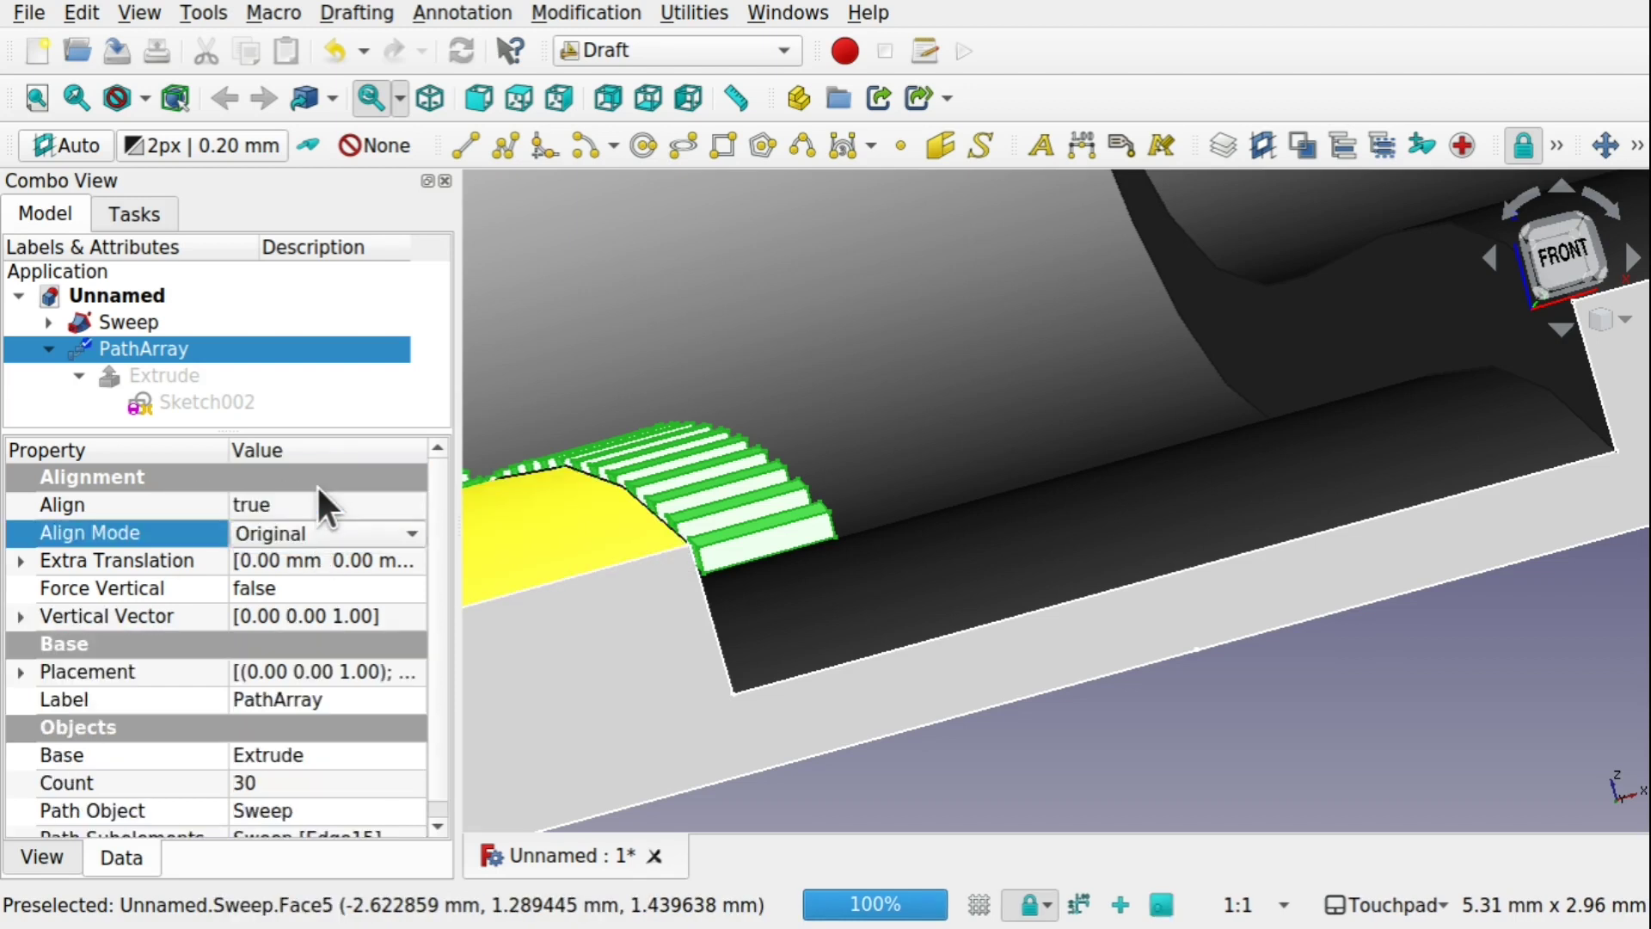
click(328, 586)
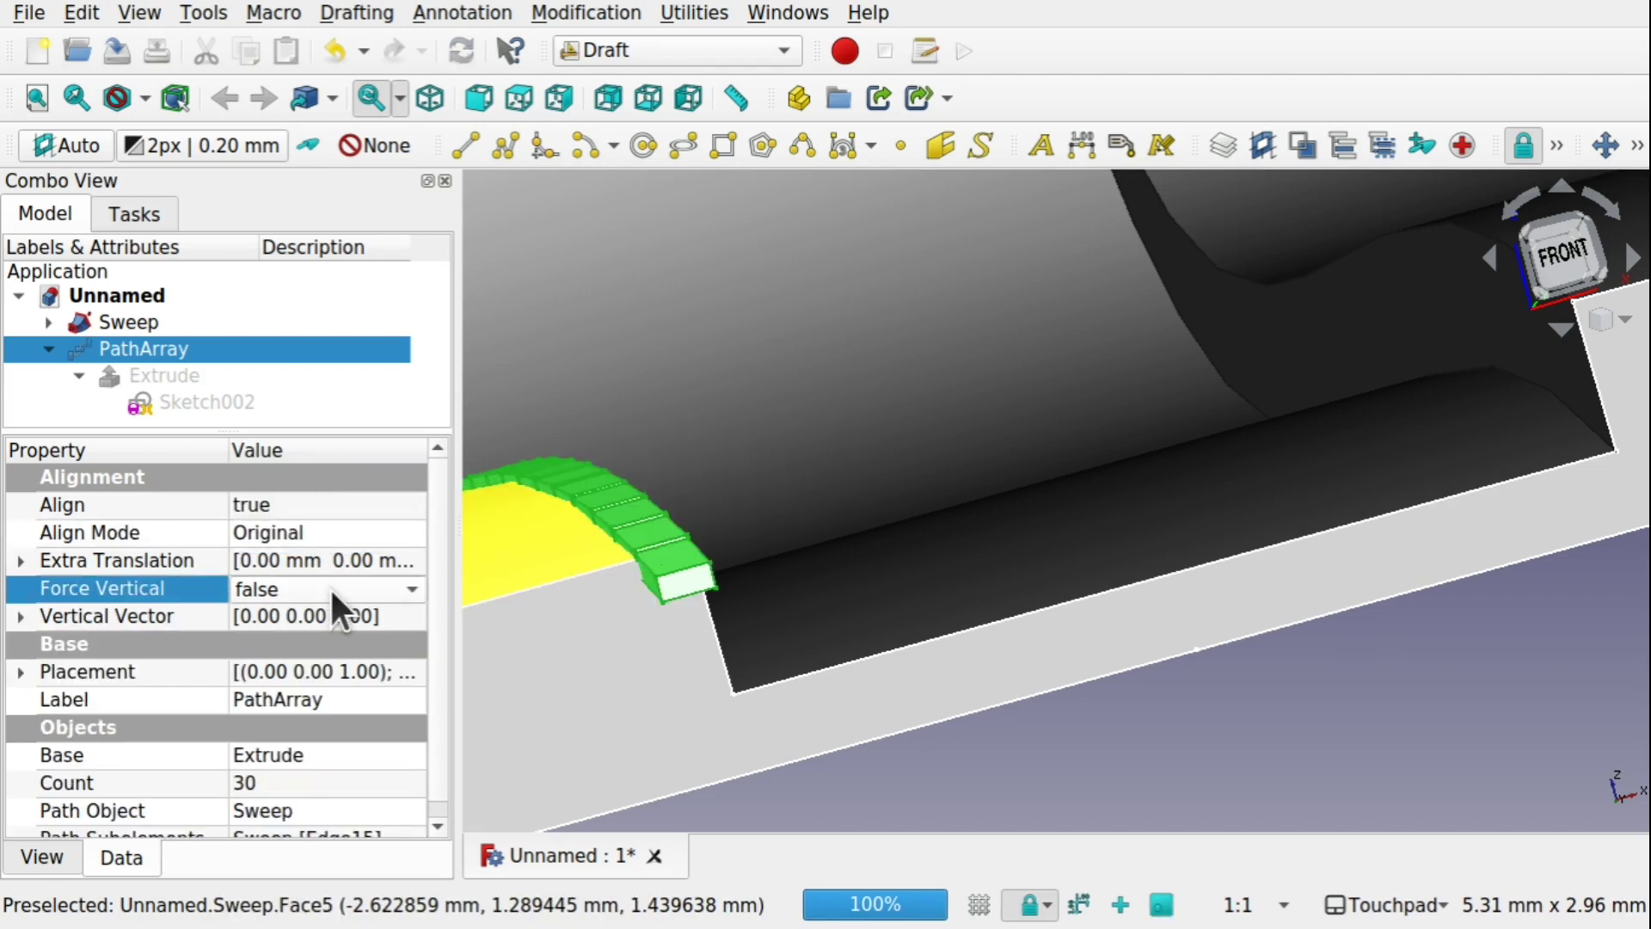
shift+drag(648, 535, 550, 542)
Switch the path array's Align Mode to Frenet and examine the block orientation where the path's curvature reverses
click(329, 507)
click(344, 533)
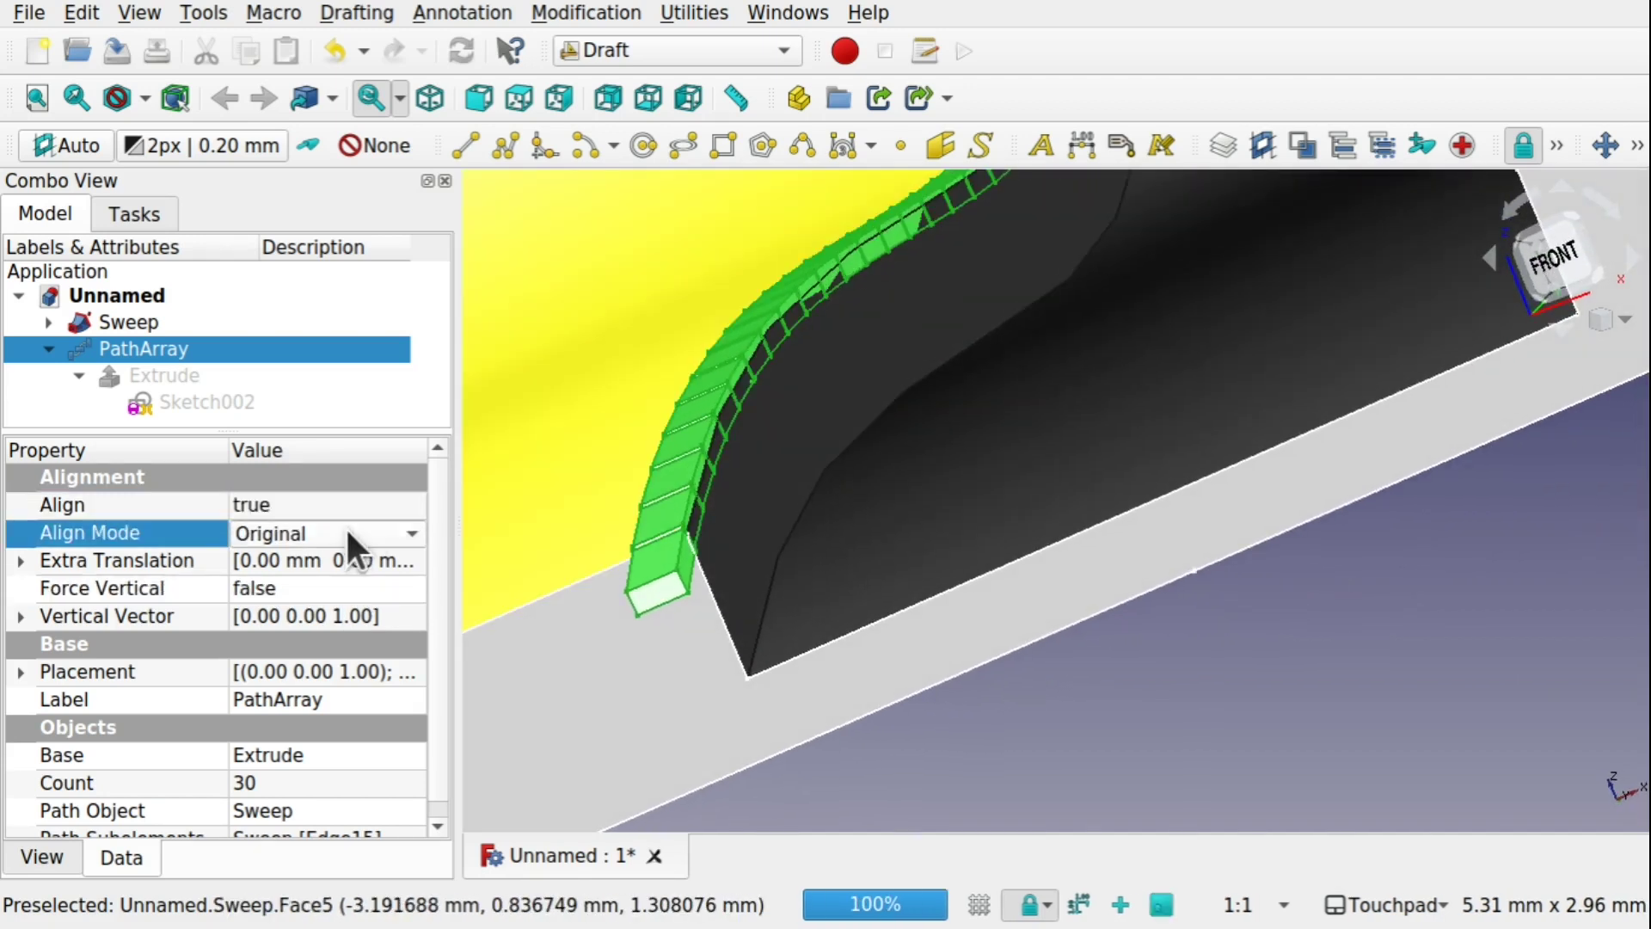
click(344, 534)
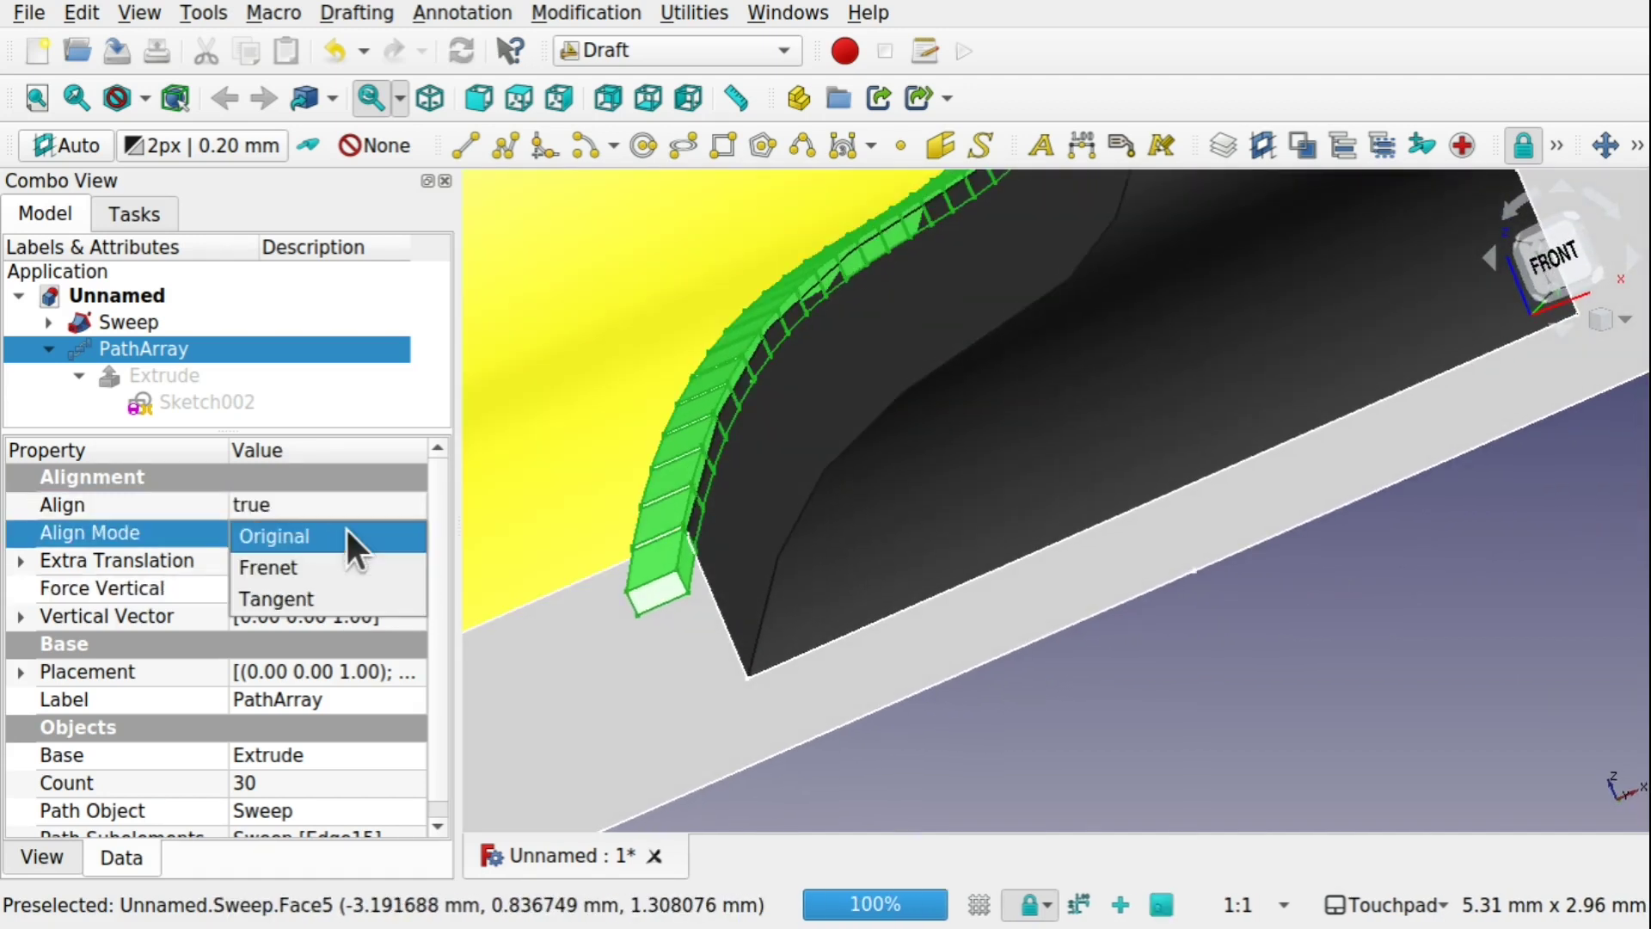
click(308, 571)
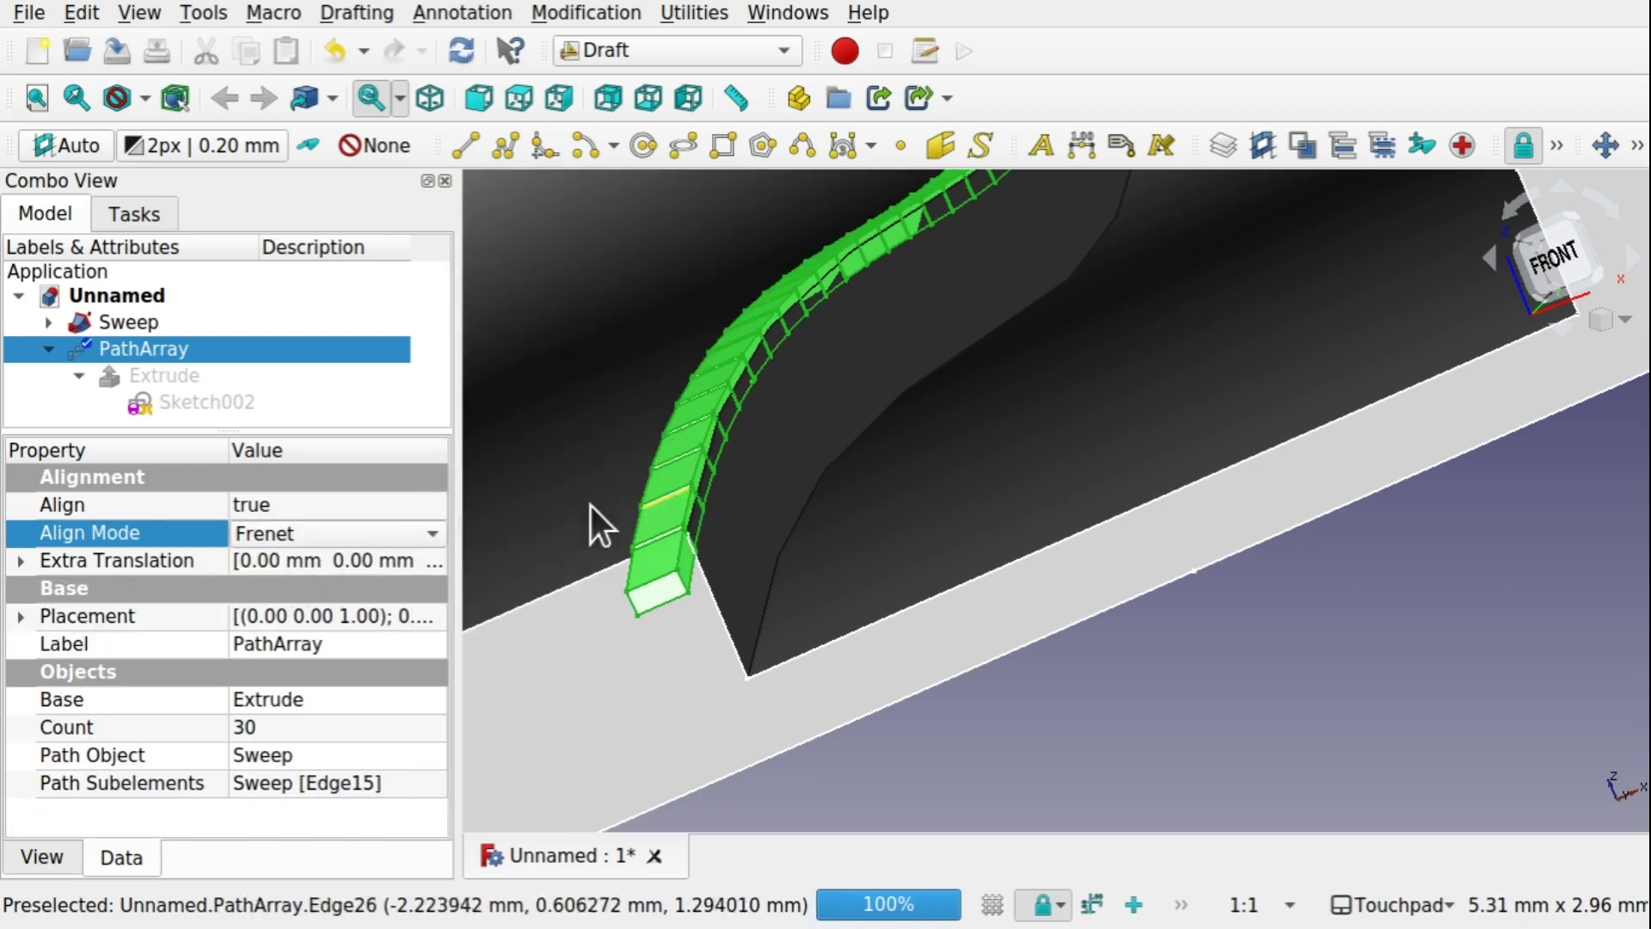
click(334, 513)
mouse_move(667, 505)
shift+mouse_down()
mouse_move(697, 498)
mouse_move(706, 466)
mouse_move(599, 503)
mouse_move(636, 514)
mouse_move(695, 495)
shift+mouse_up()
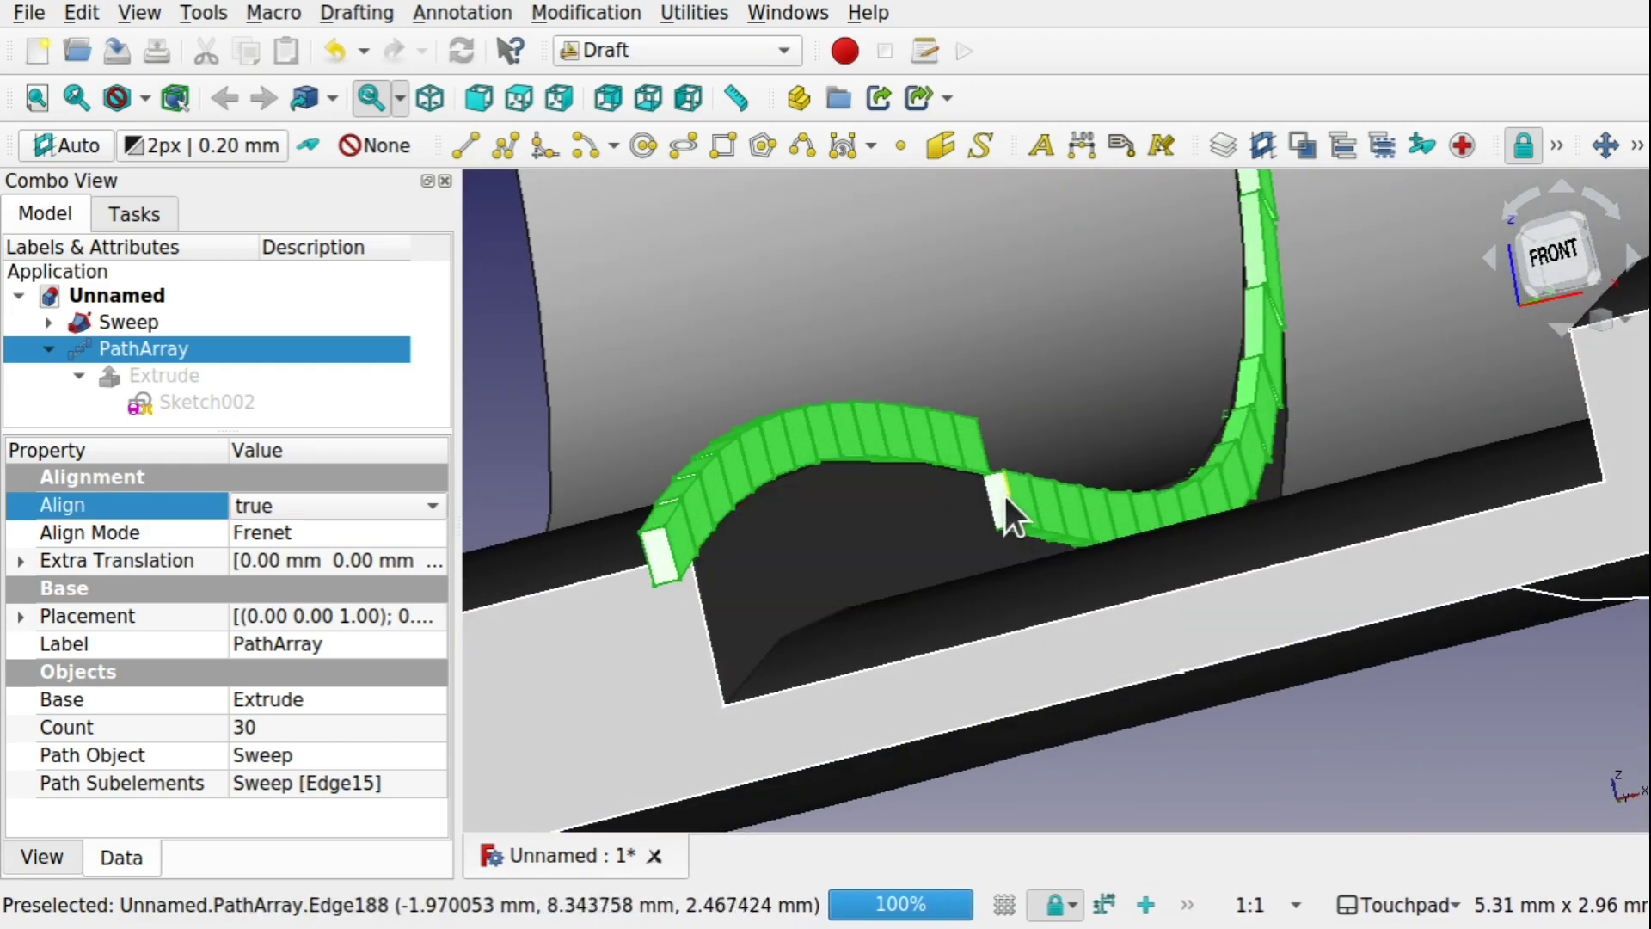
mouse_move(980, 478)
shift+mouse_down()
mouse_move(977, 496)
mouse_move(982, 480)
shift+mouse_up()
Return the path array's Align Mode to Tangent, keeping Align set to true
click(286, 493)
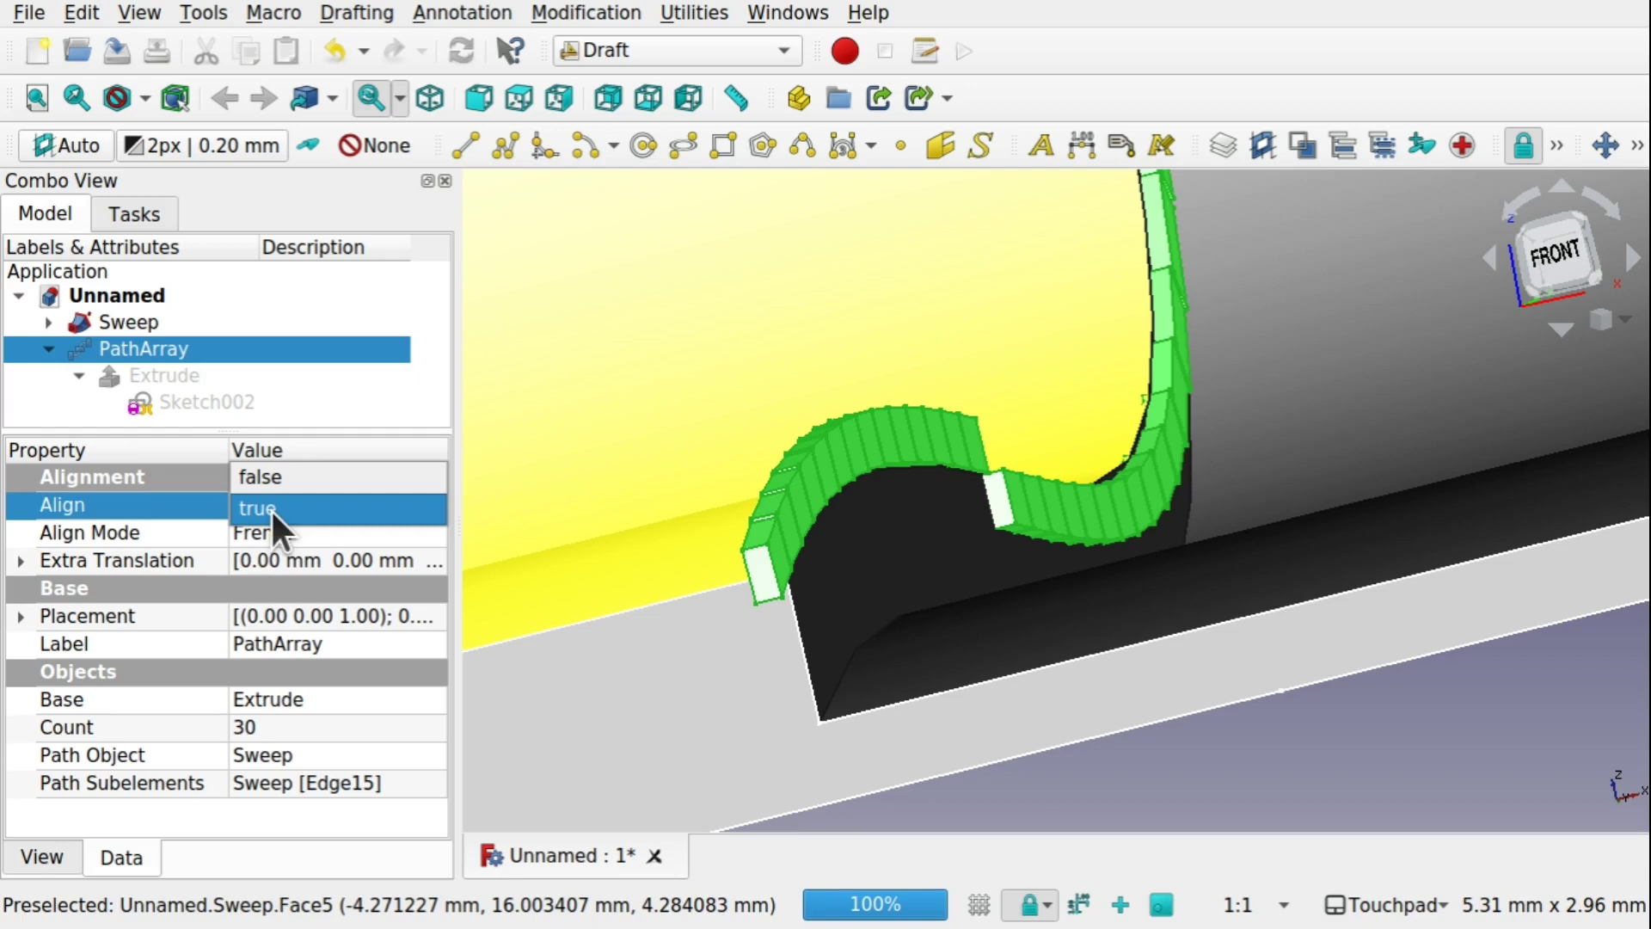
click(305, 531)
click(307, 532)
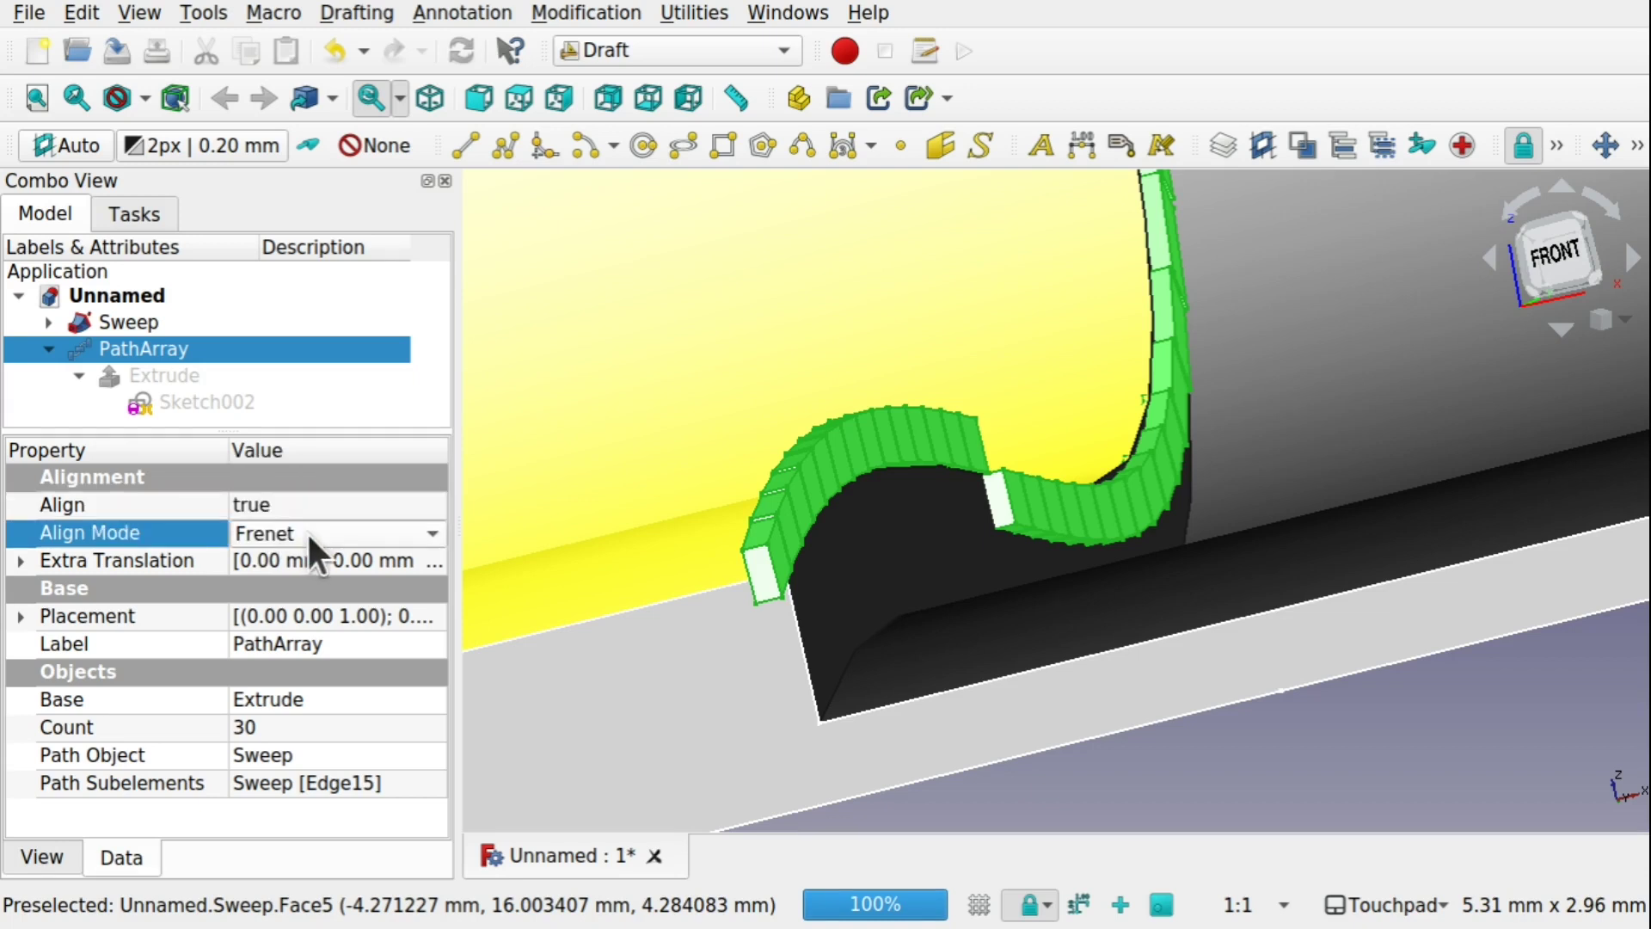
click(308, 531)
click(307, 568)
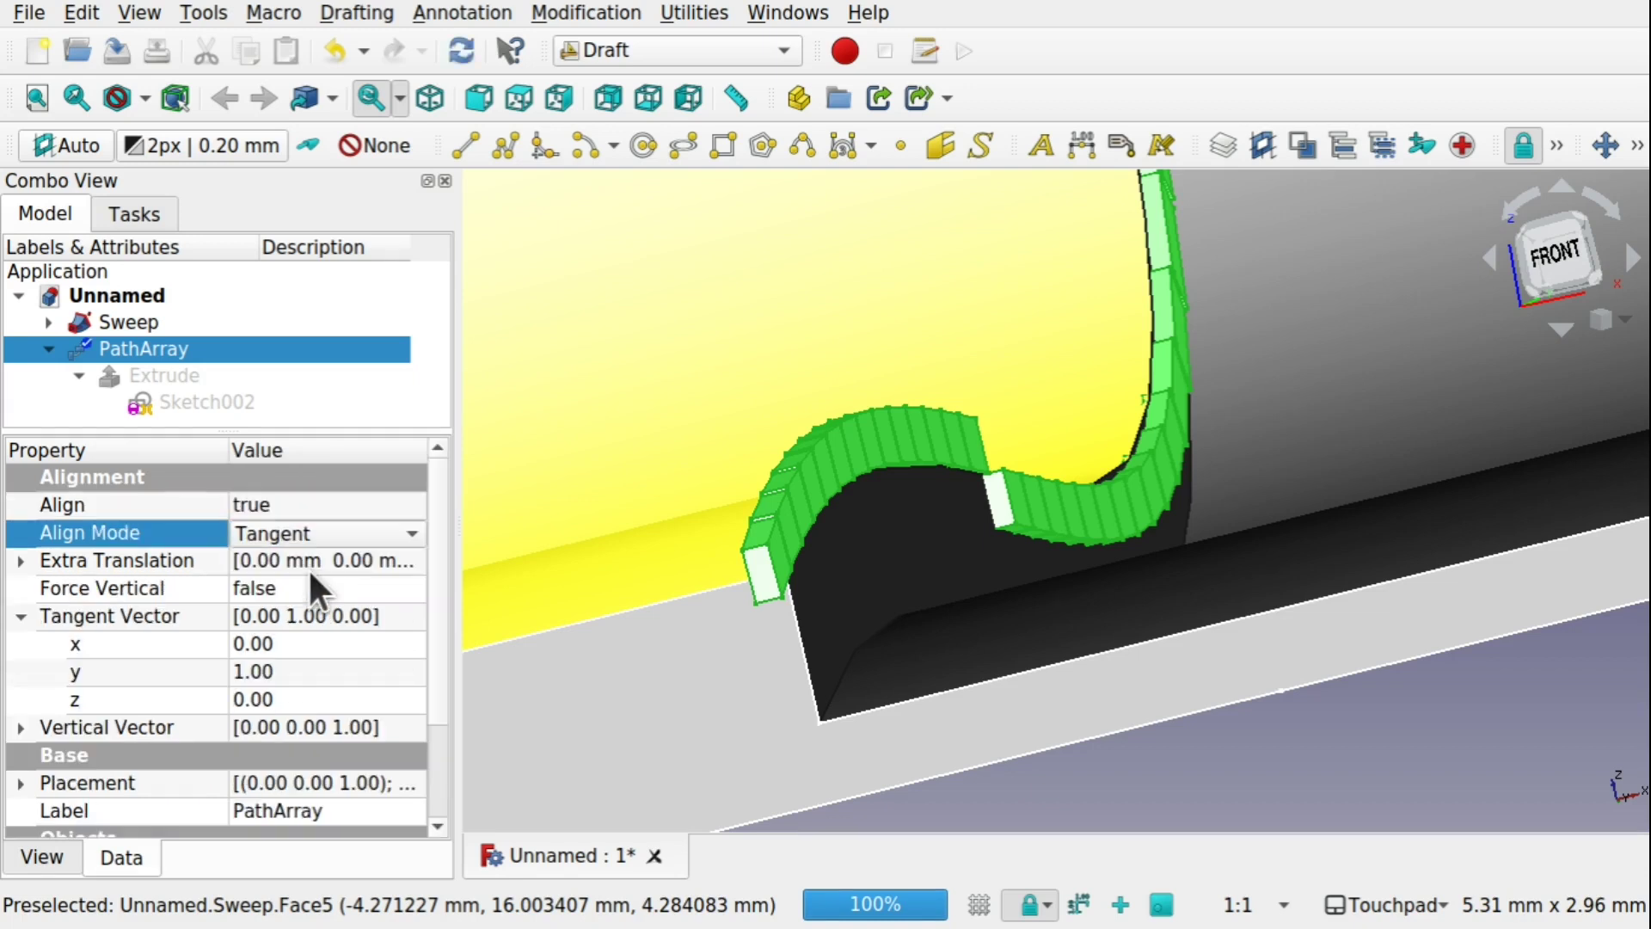
click(308, 669)
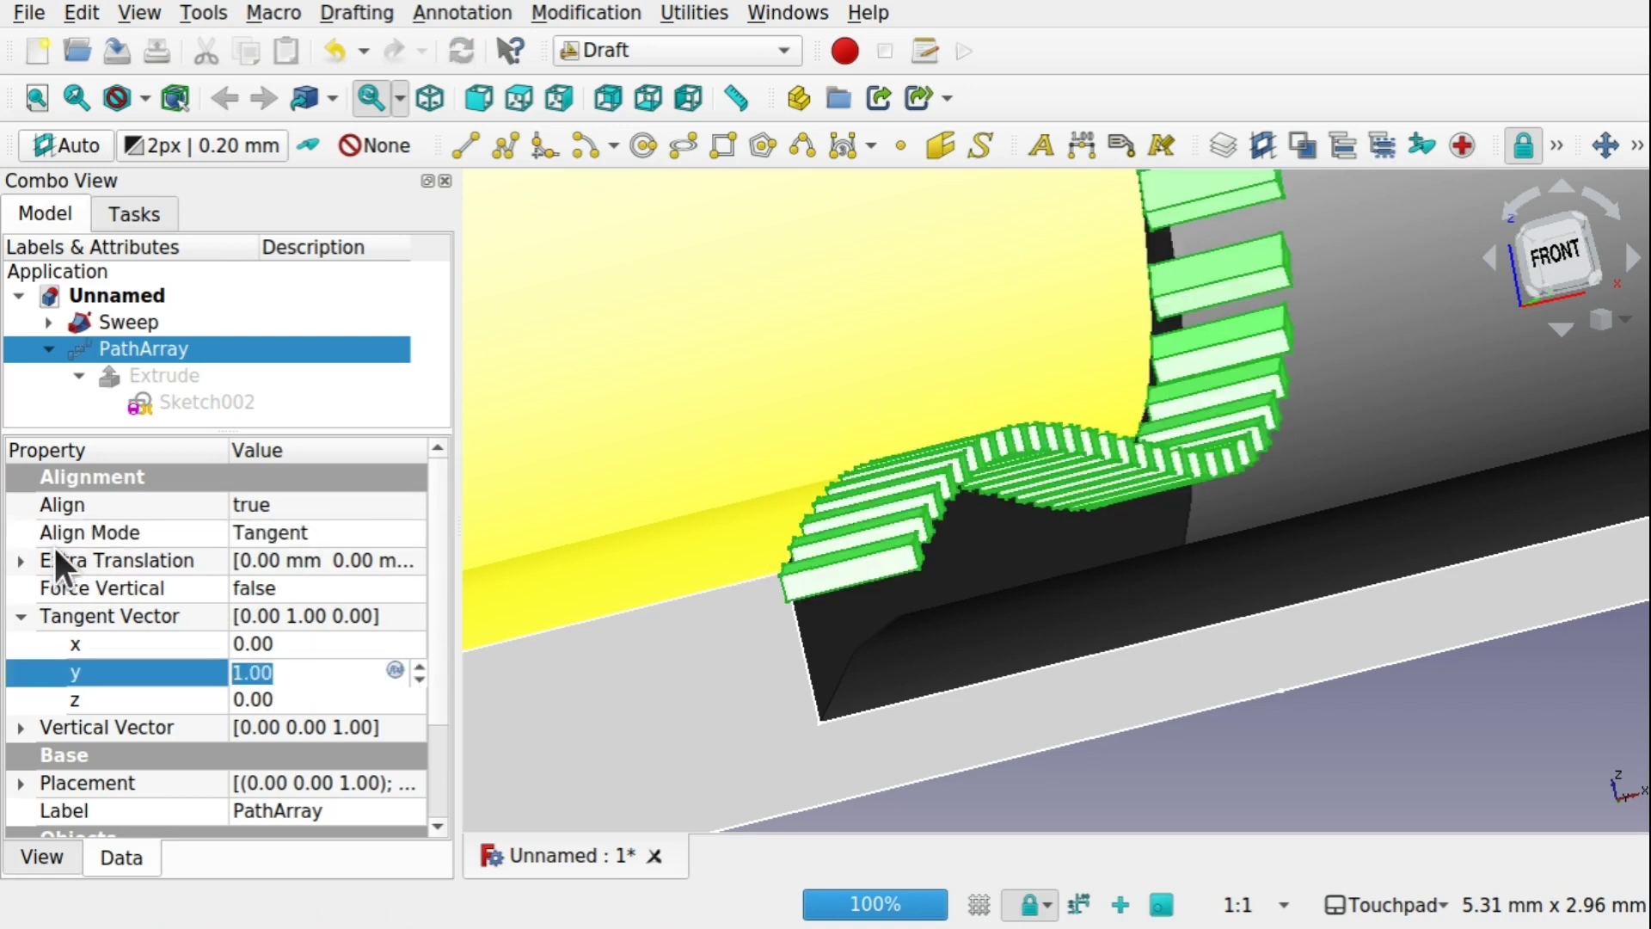
Set the x component of the path array's Extra Translation to -1 mm
click(20, 561)
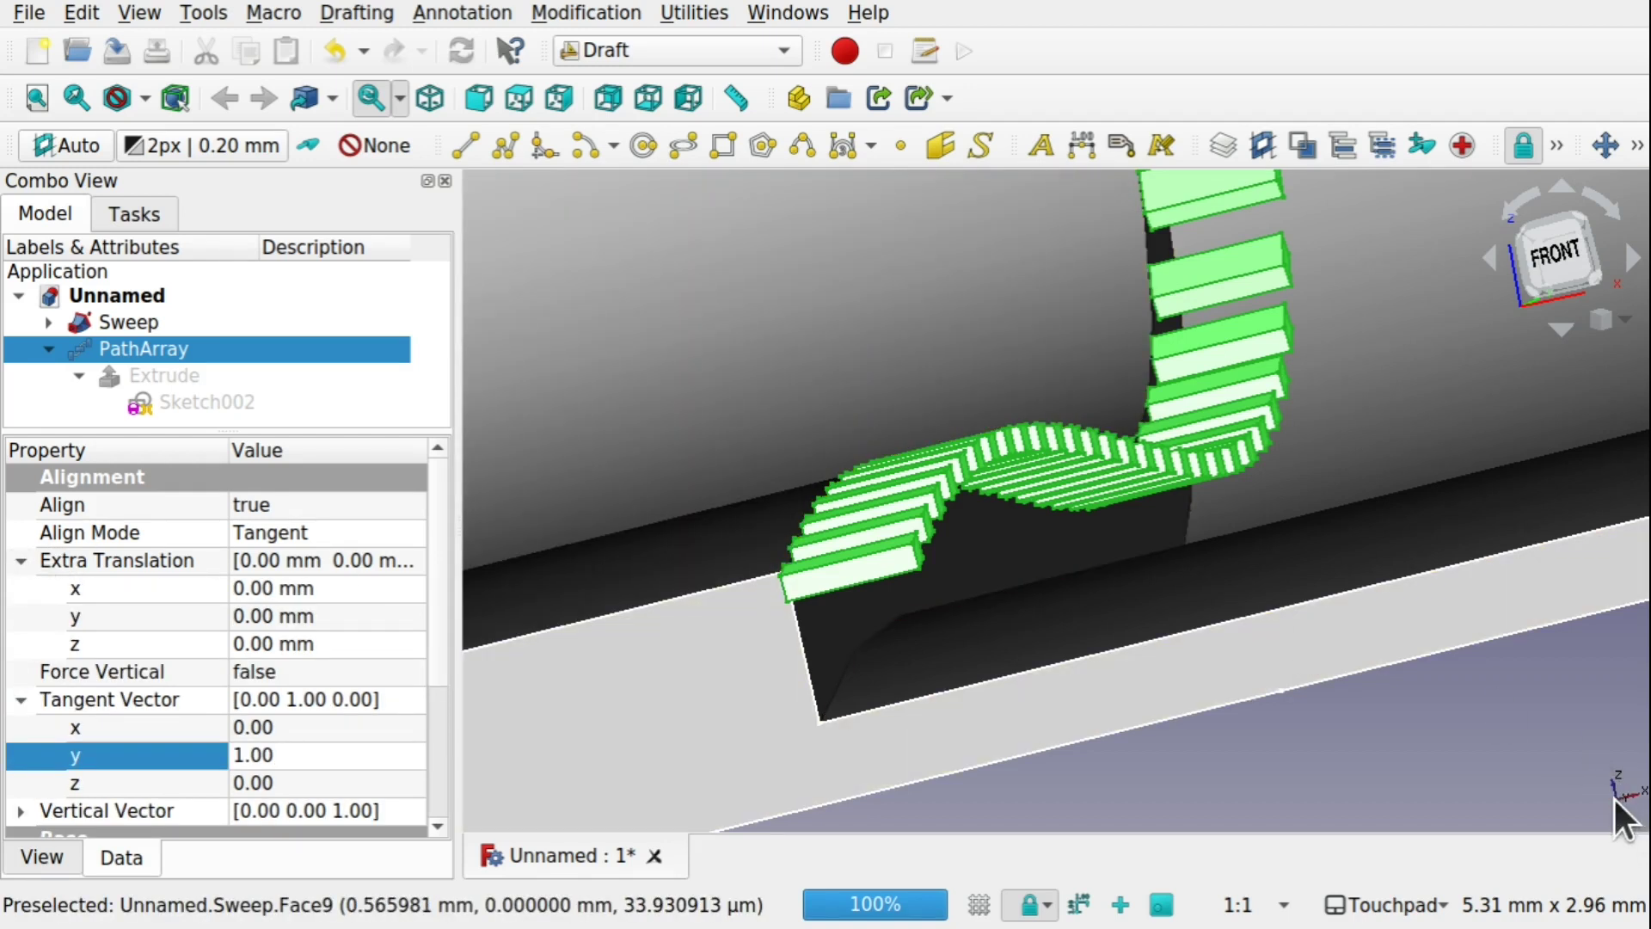
click(305, 588)
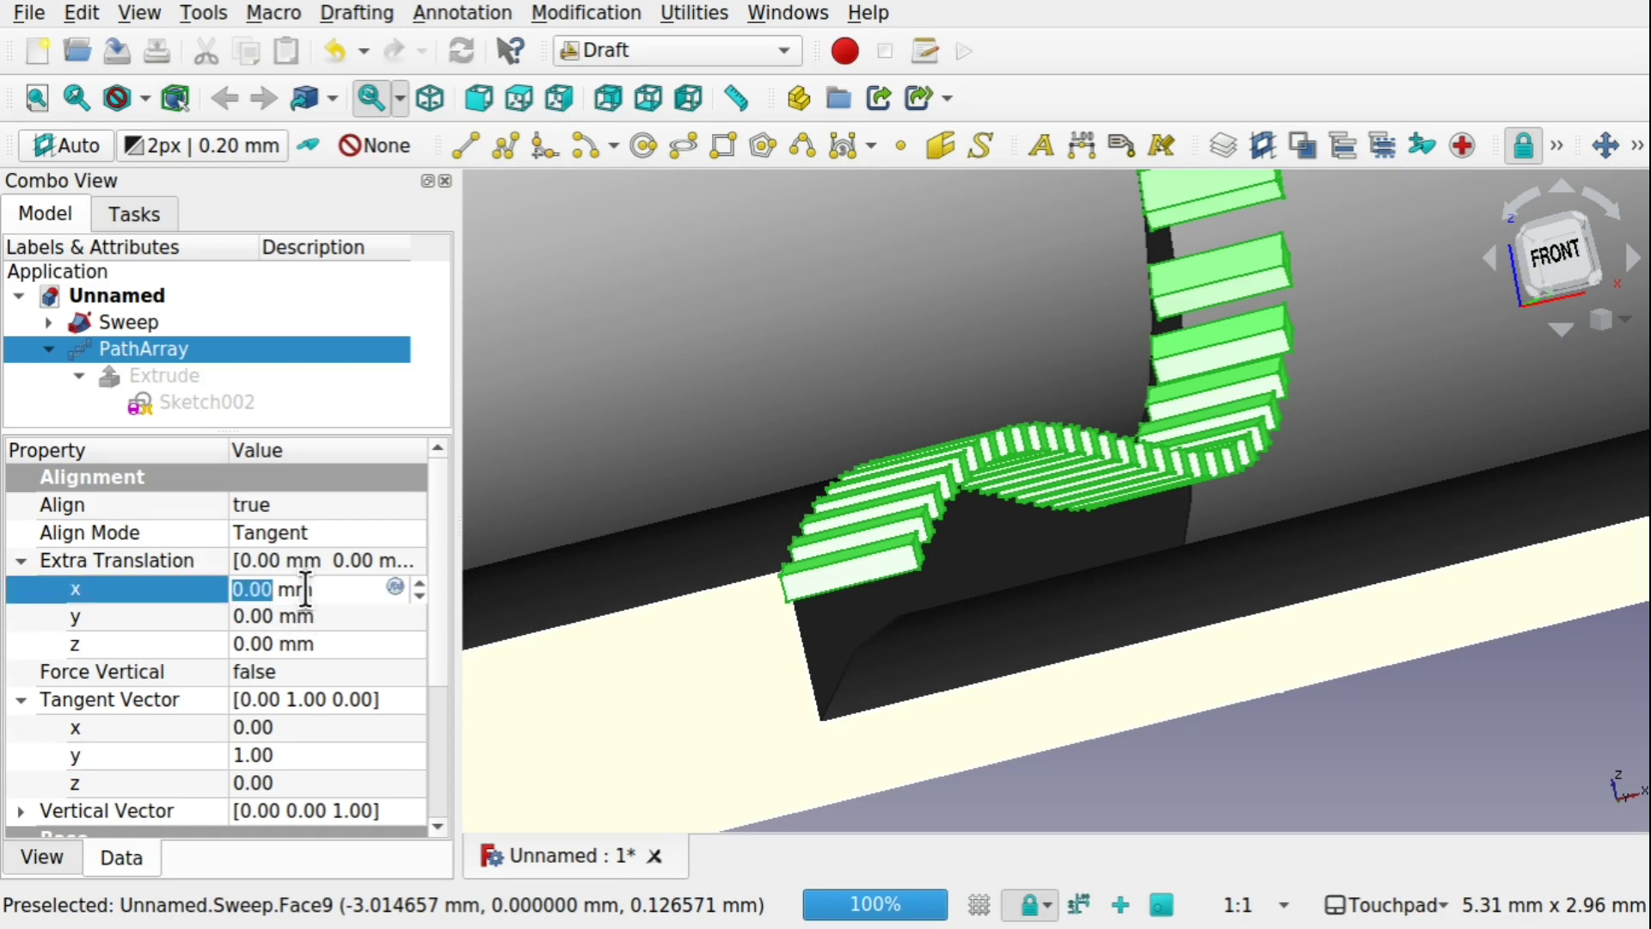
text(-1)
key(Return)
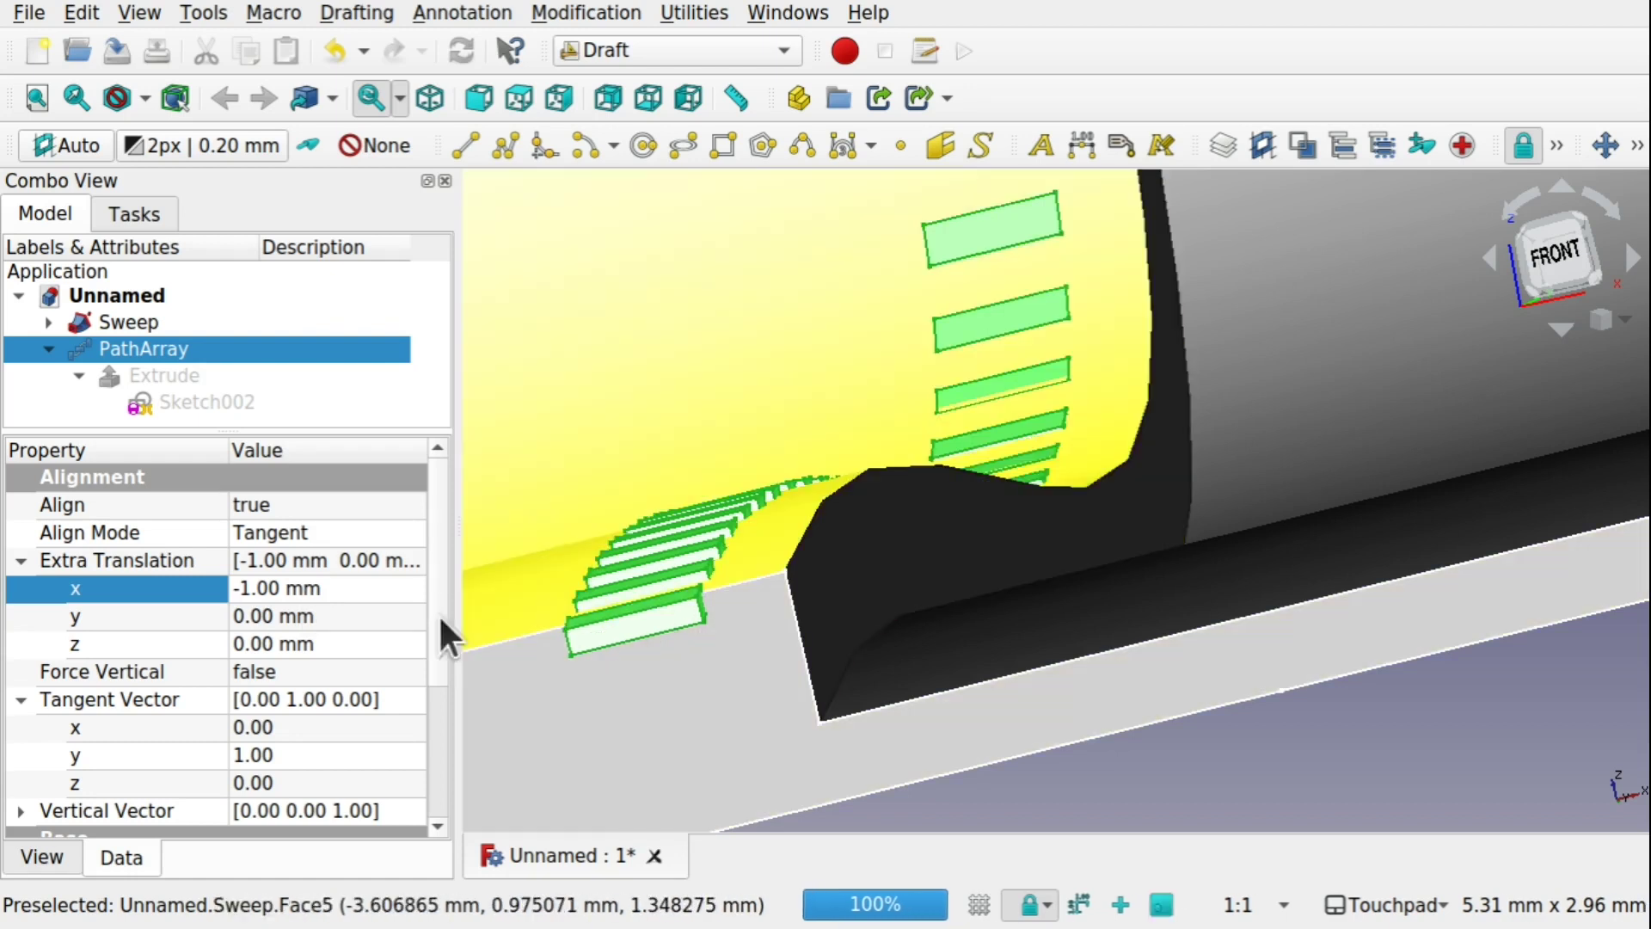
Replace the path array's Extra Translation x value with 0.10 mm
click(297, 592)
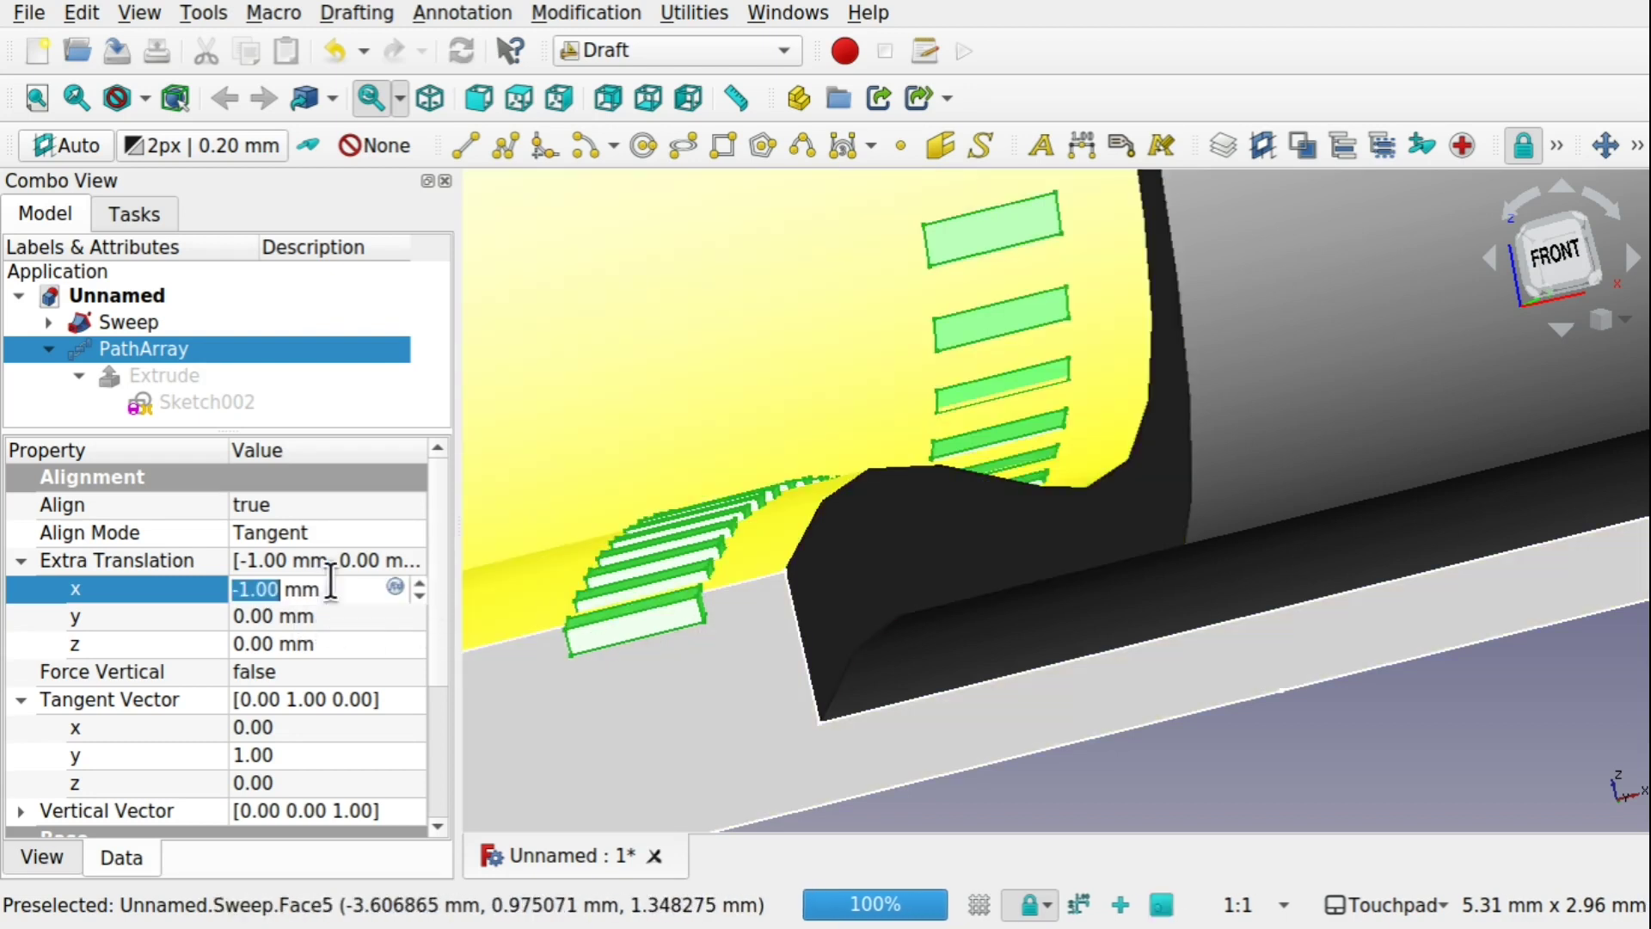
click(247, 591)
key(BackSpace)
key(BackSpace)
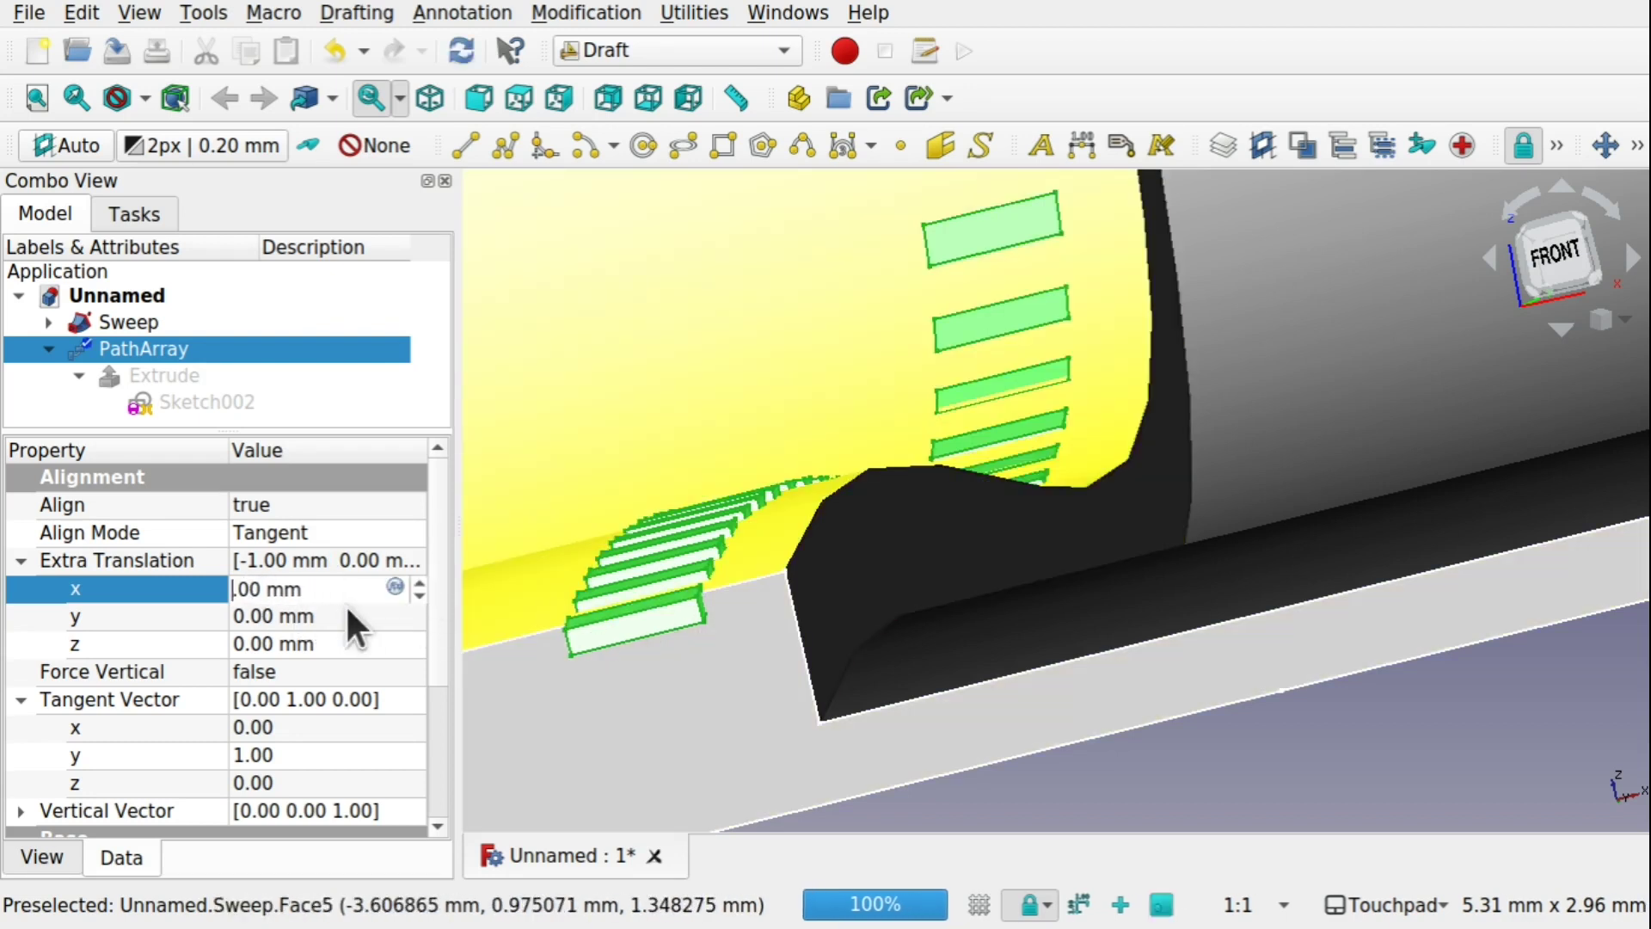
text(0)
key(Right)
key(Right)
text(1)
key(Return)
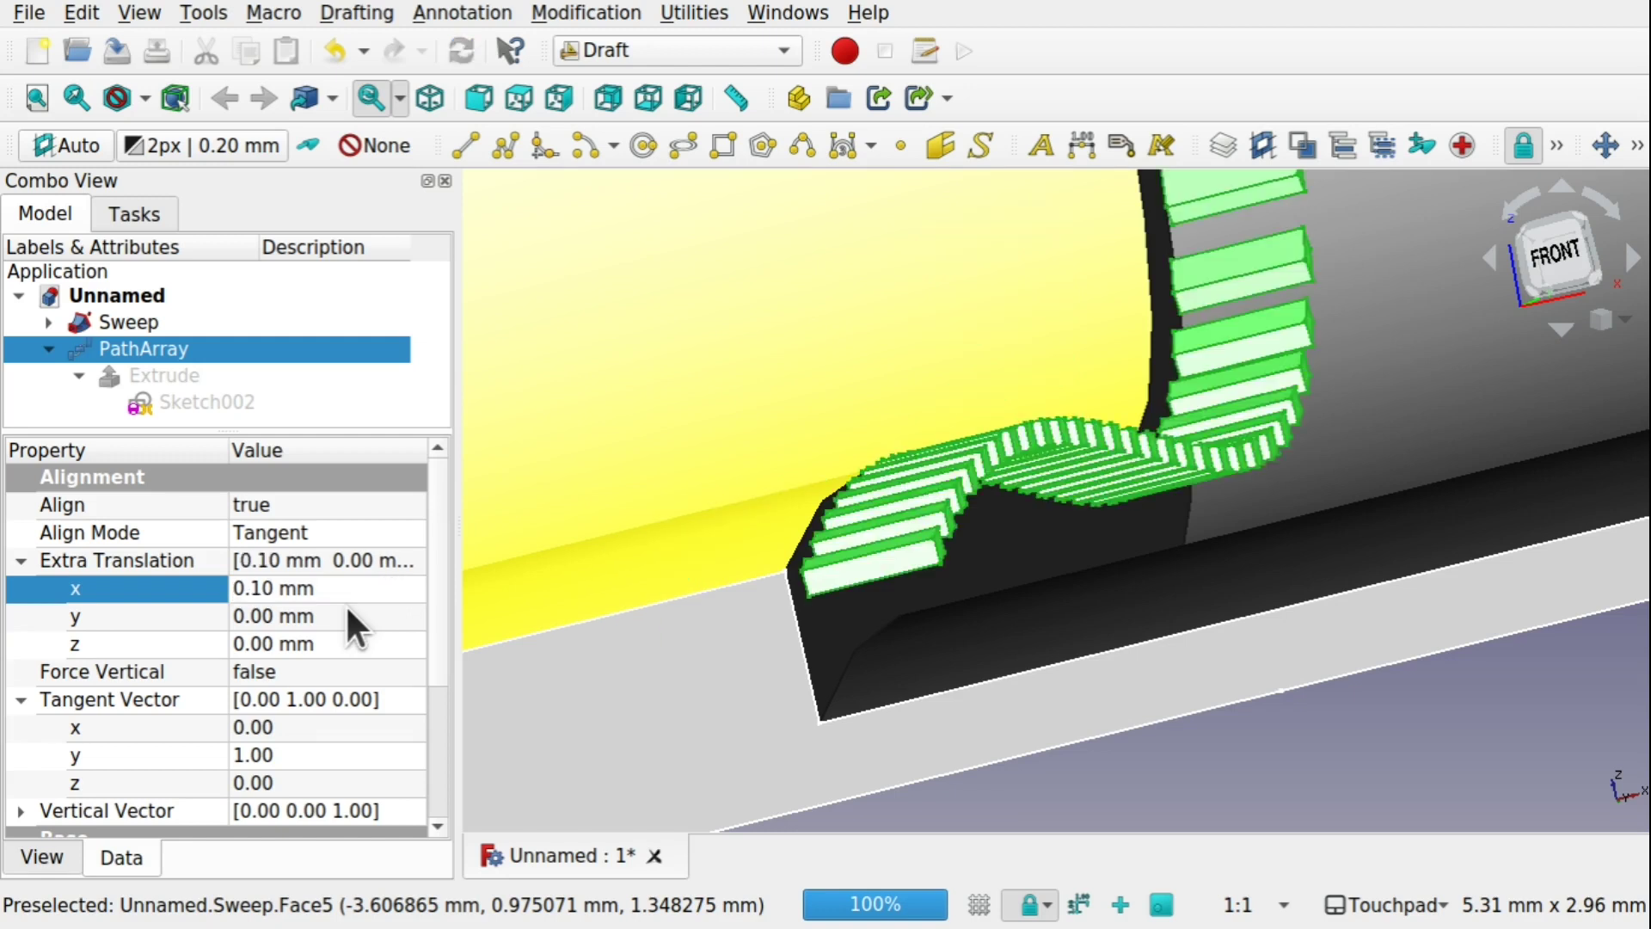
Reverse the array's x Extra Translation to -0.10 mm and extend it to -0.50 mm
click(244, 588)
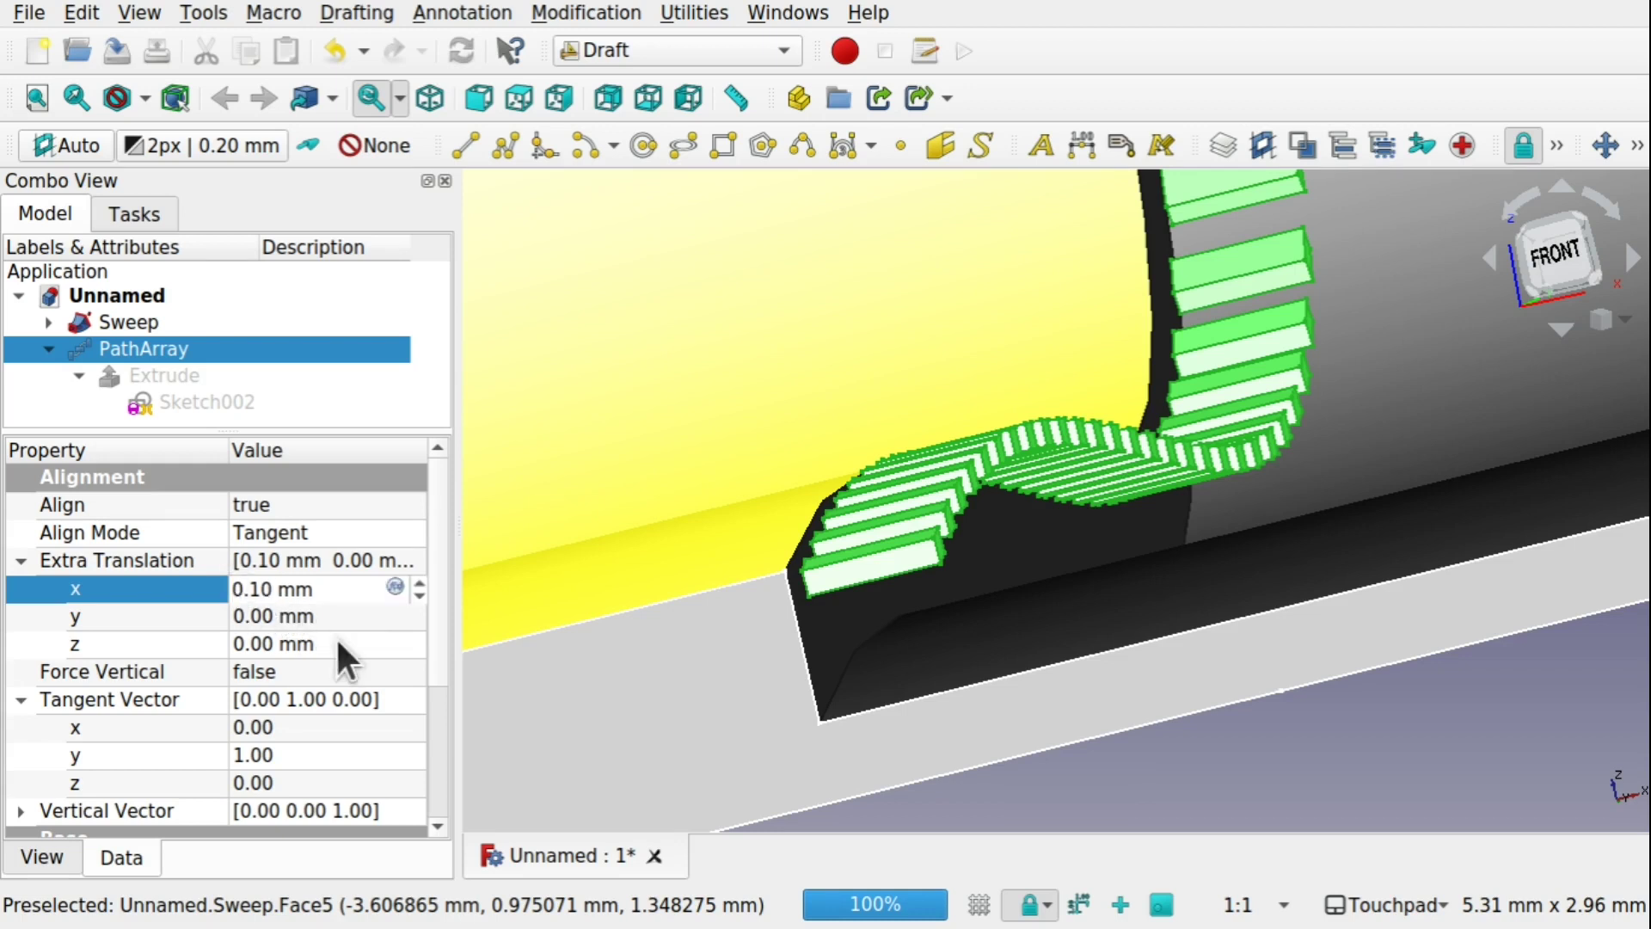
text(-)
key(Return)
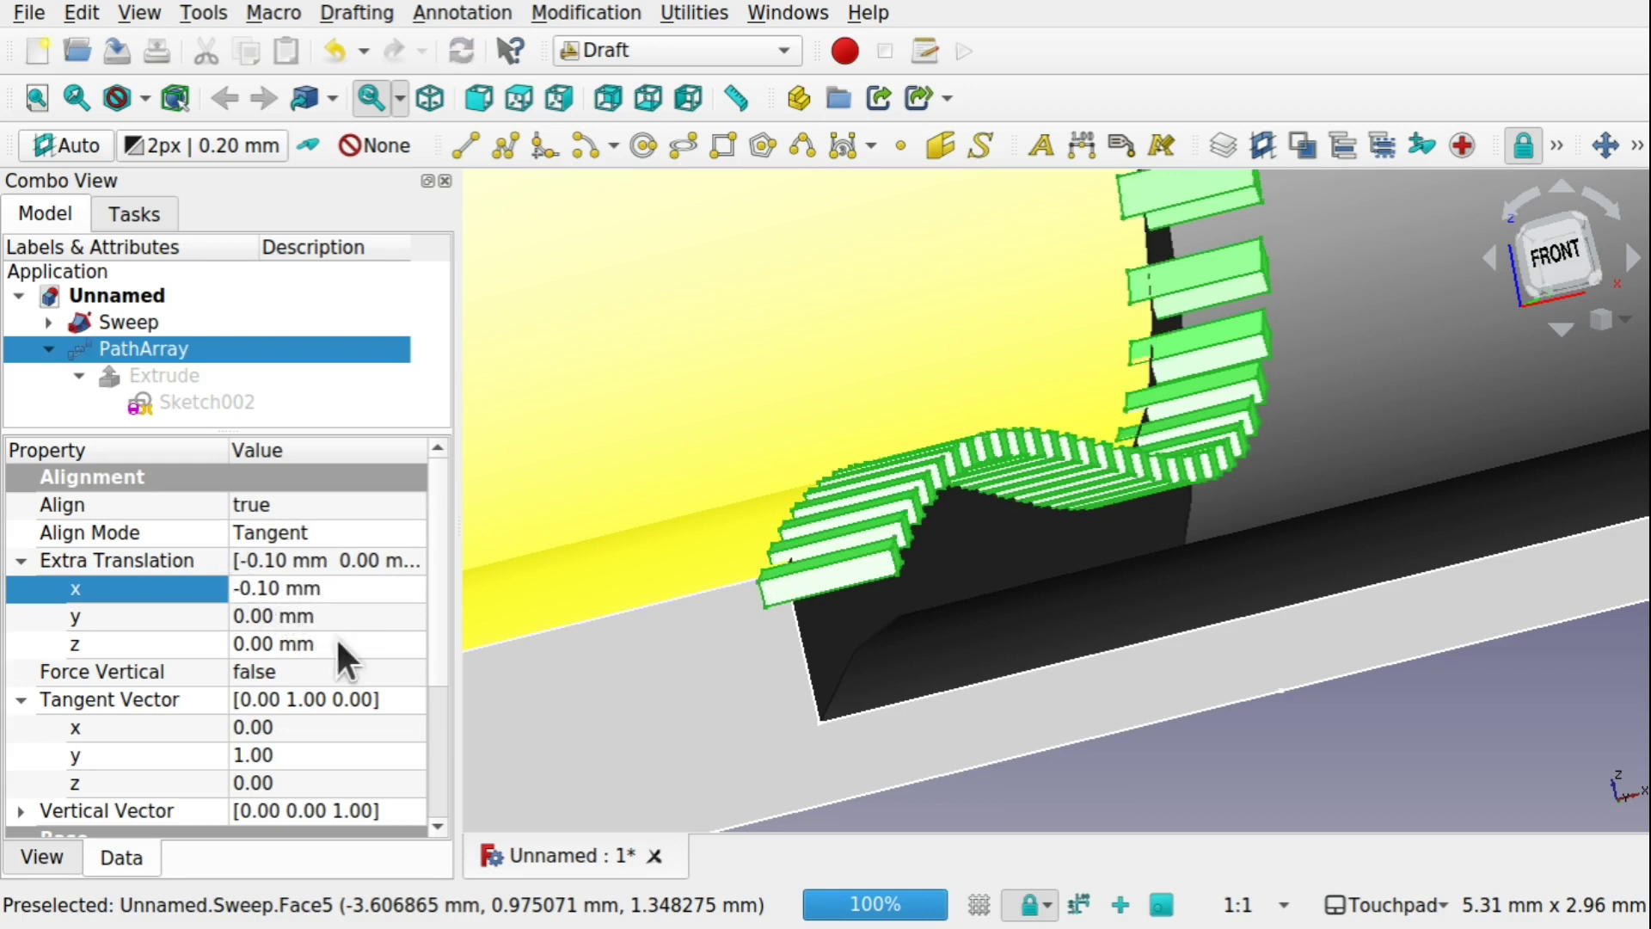
click(245, 588)
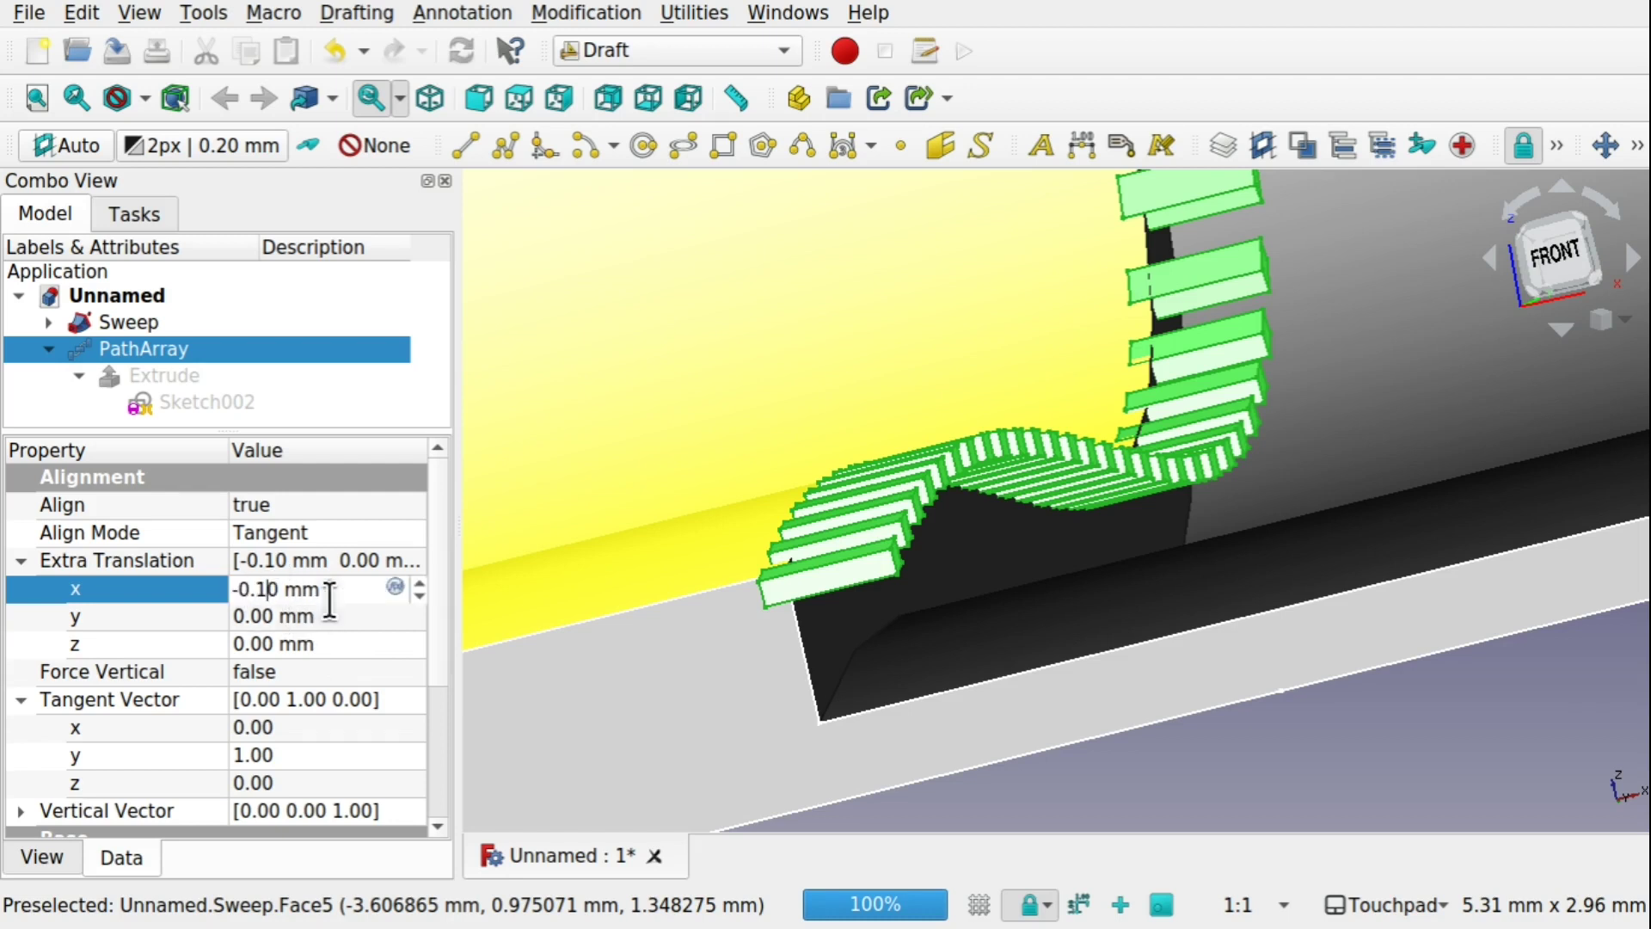
text(5)
key(Return)
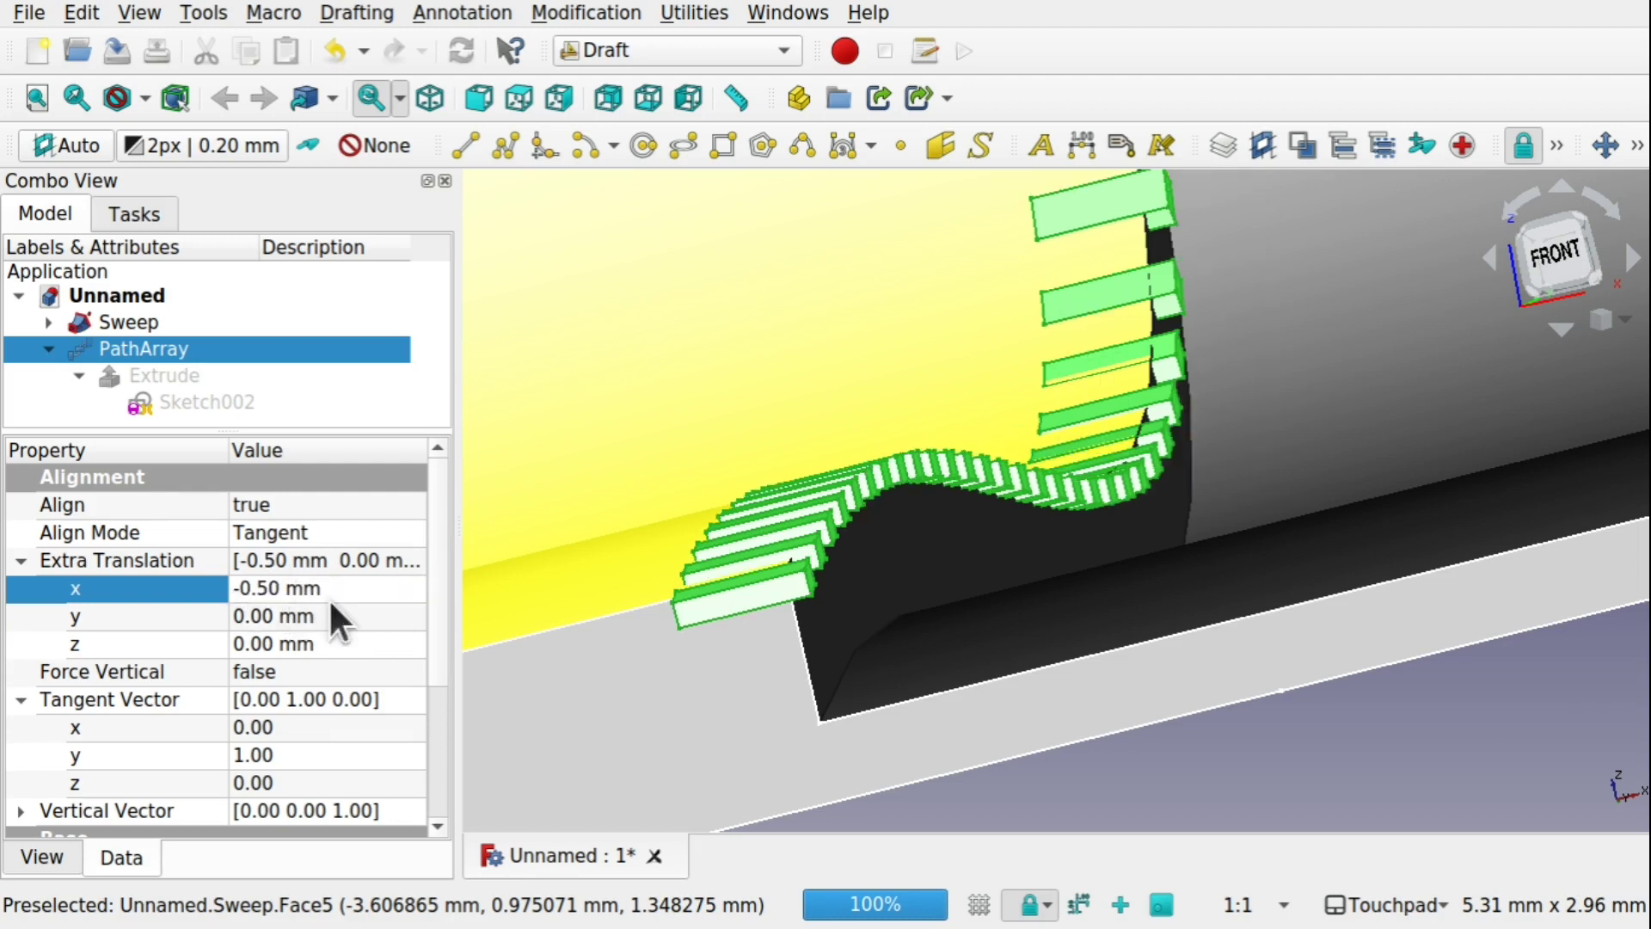
Try -0.80 mm and -0.70 mm as the path array's x Extra Translation
click(265, 583)
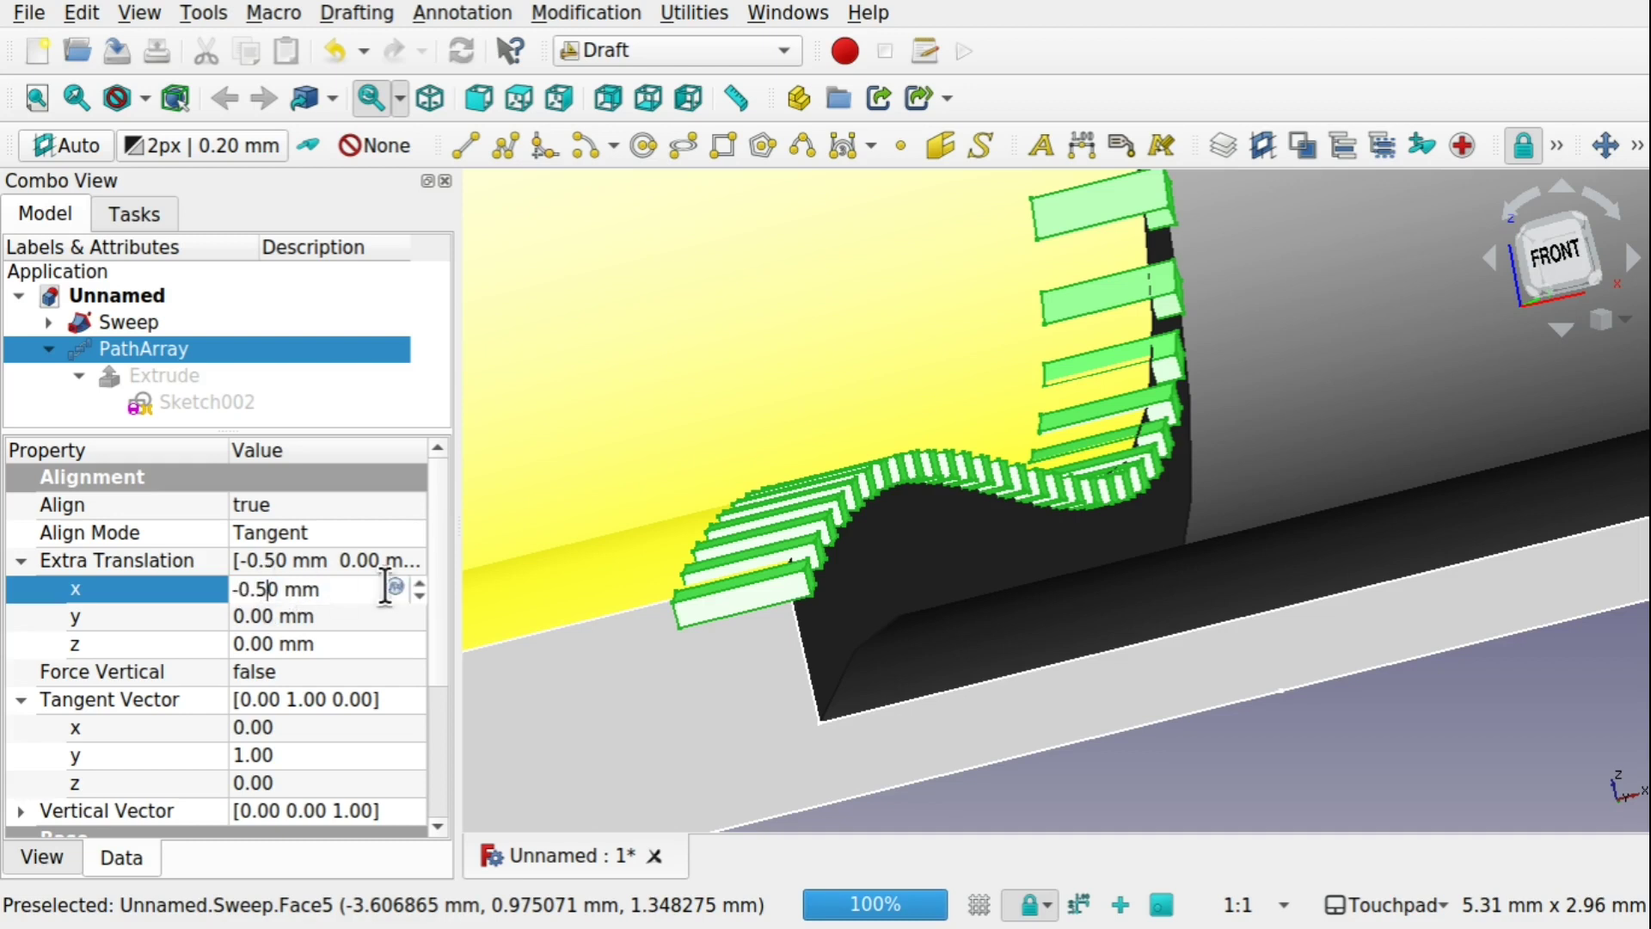
key(BackSpace)
text(8)
key(Return)
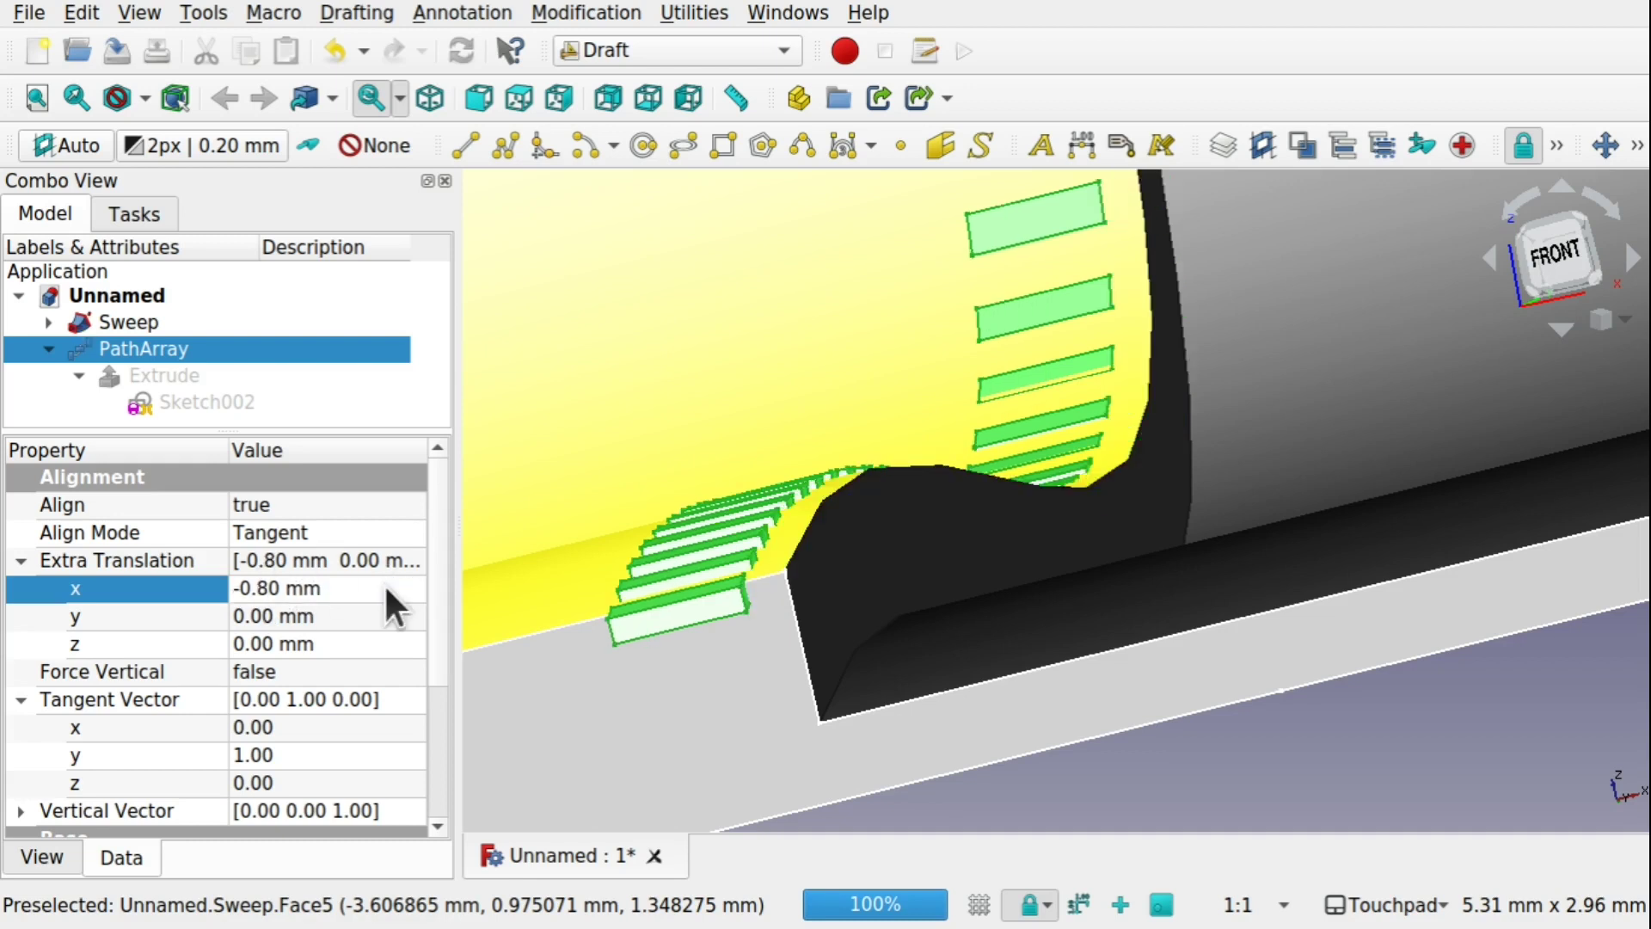
double_click(270, 588)
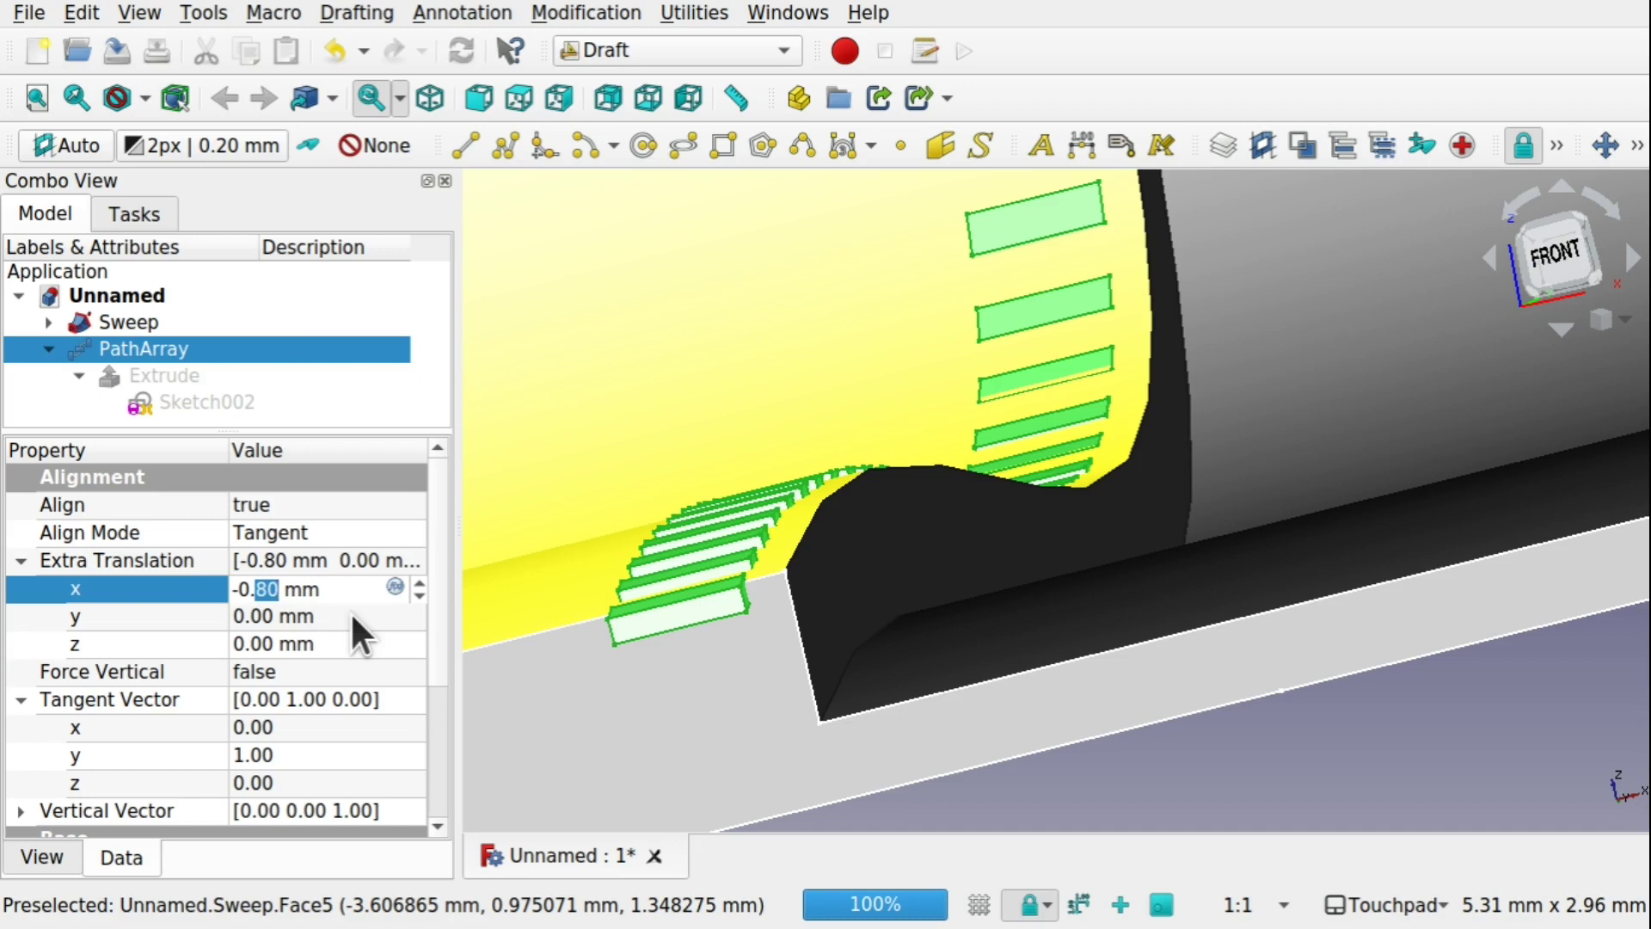
text(7)
key(Return)
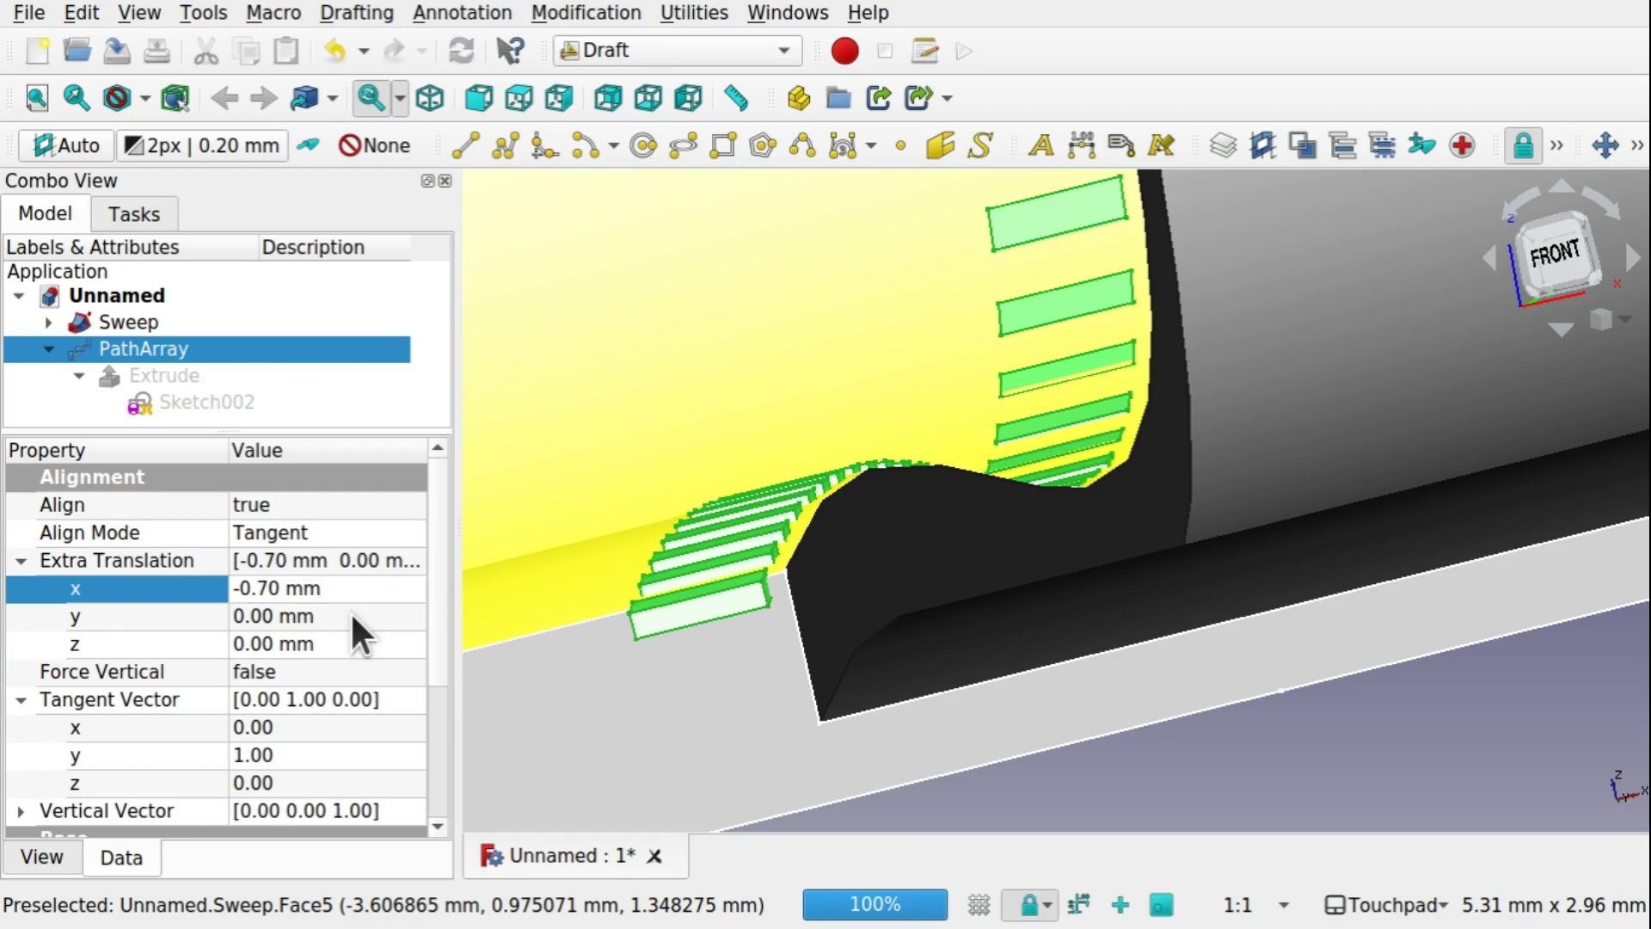
Fine-tune the path array's x Extra Translation to -0.60 mm and finally to -0.62 mm
double_click(263, 588)
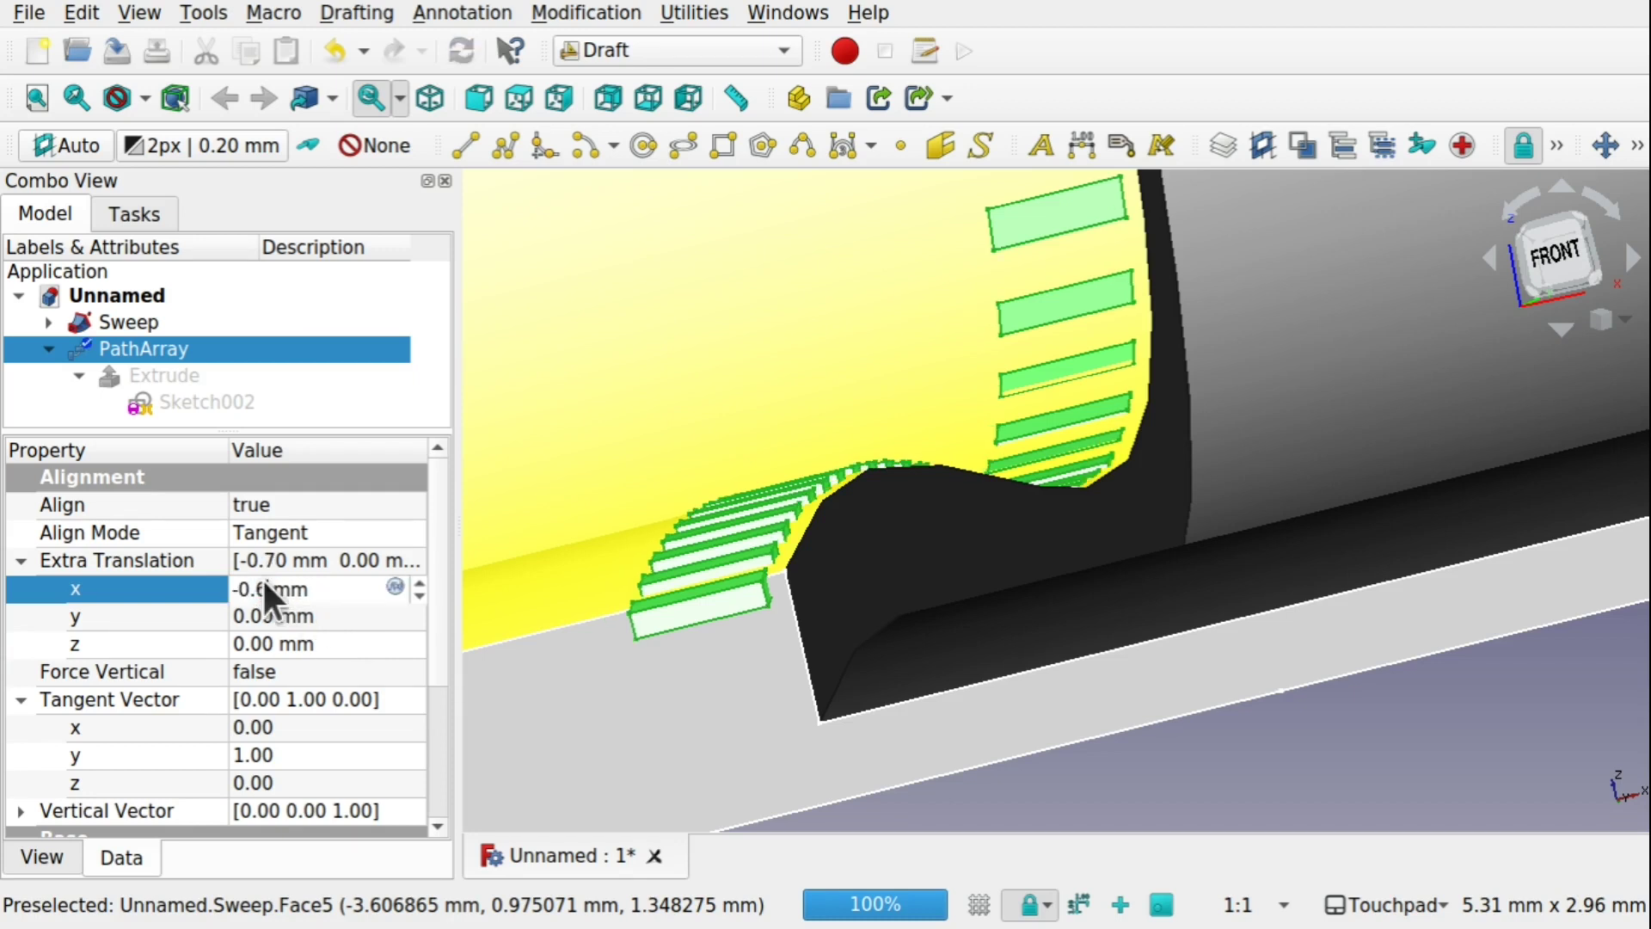
key(Return)
double_click(263, 588)
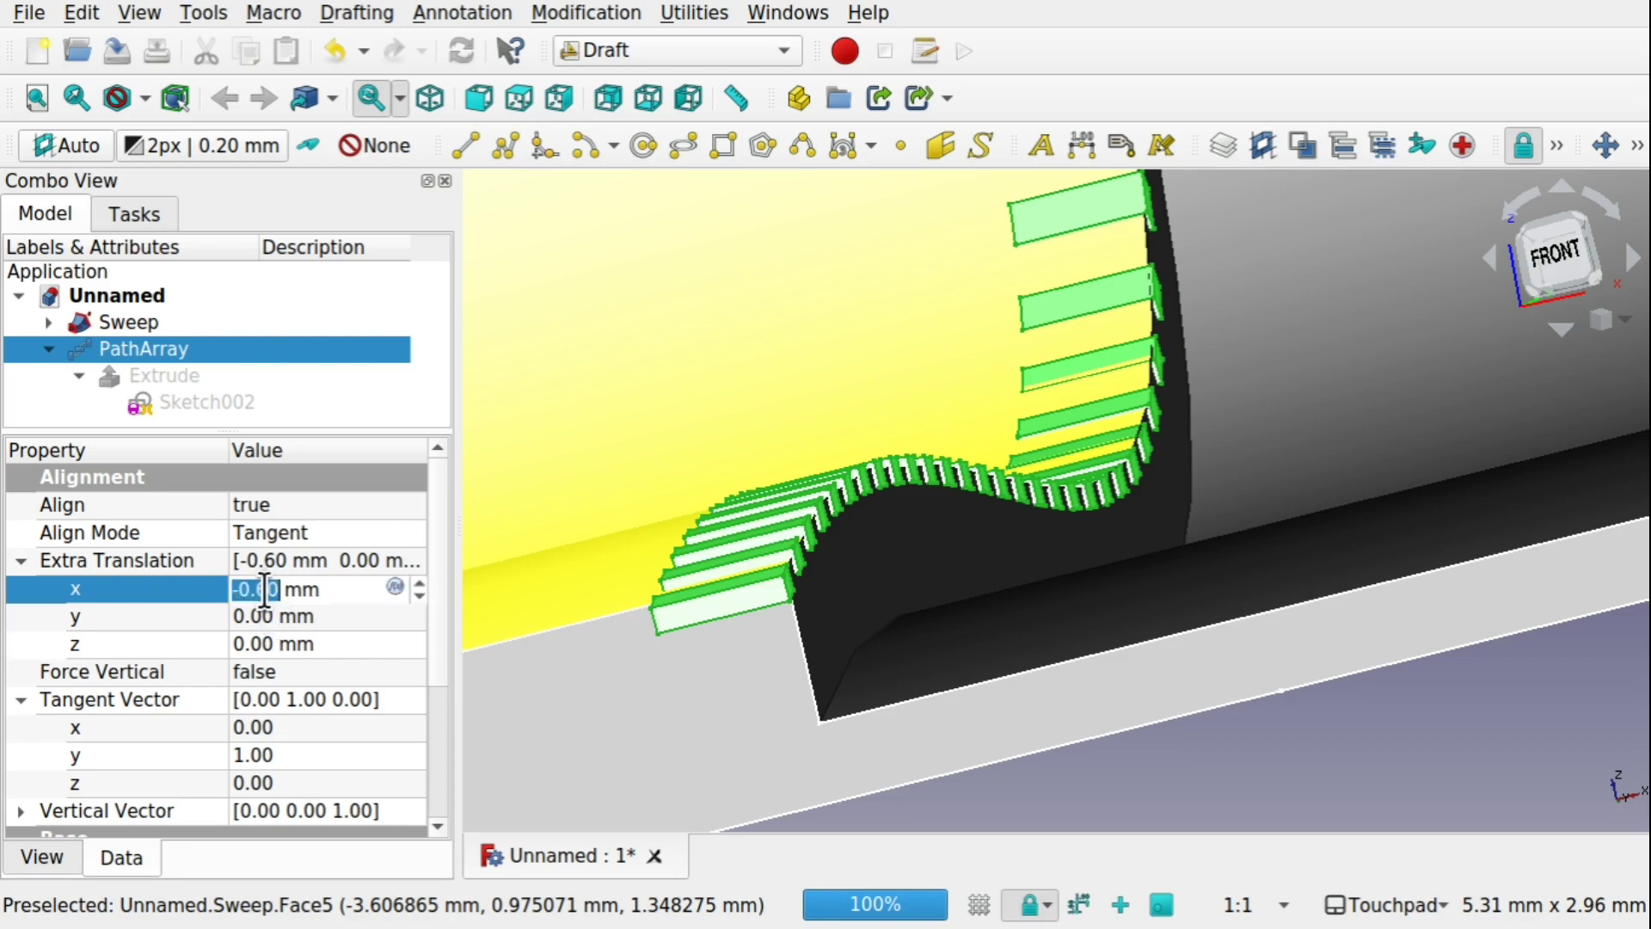
text(60)
key(BackSpace)
text(2)
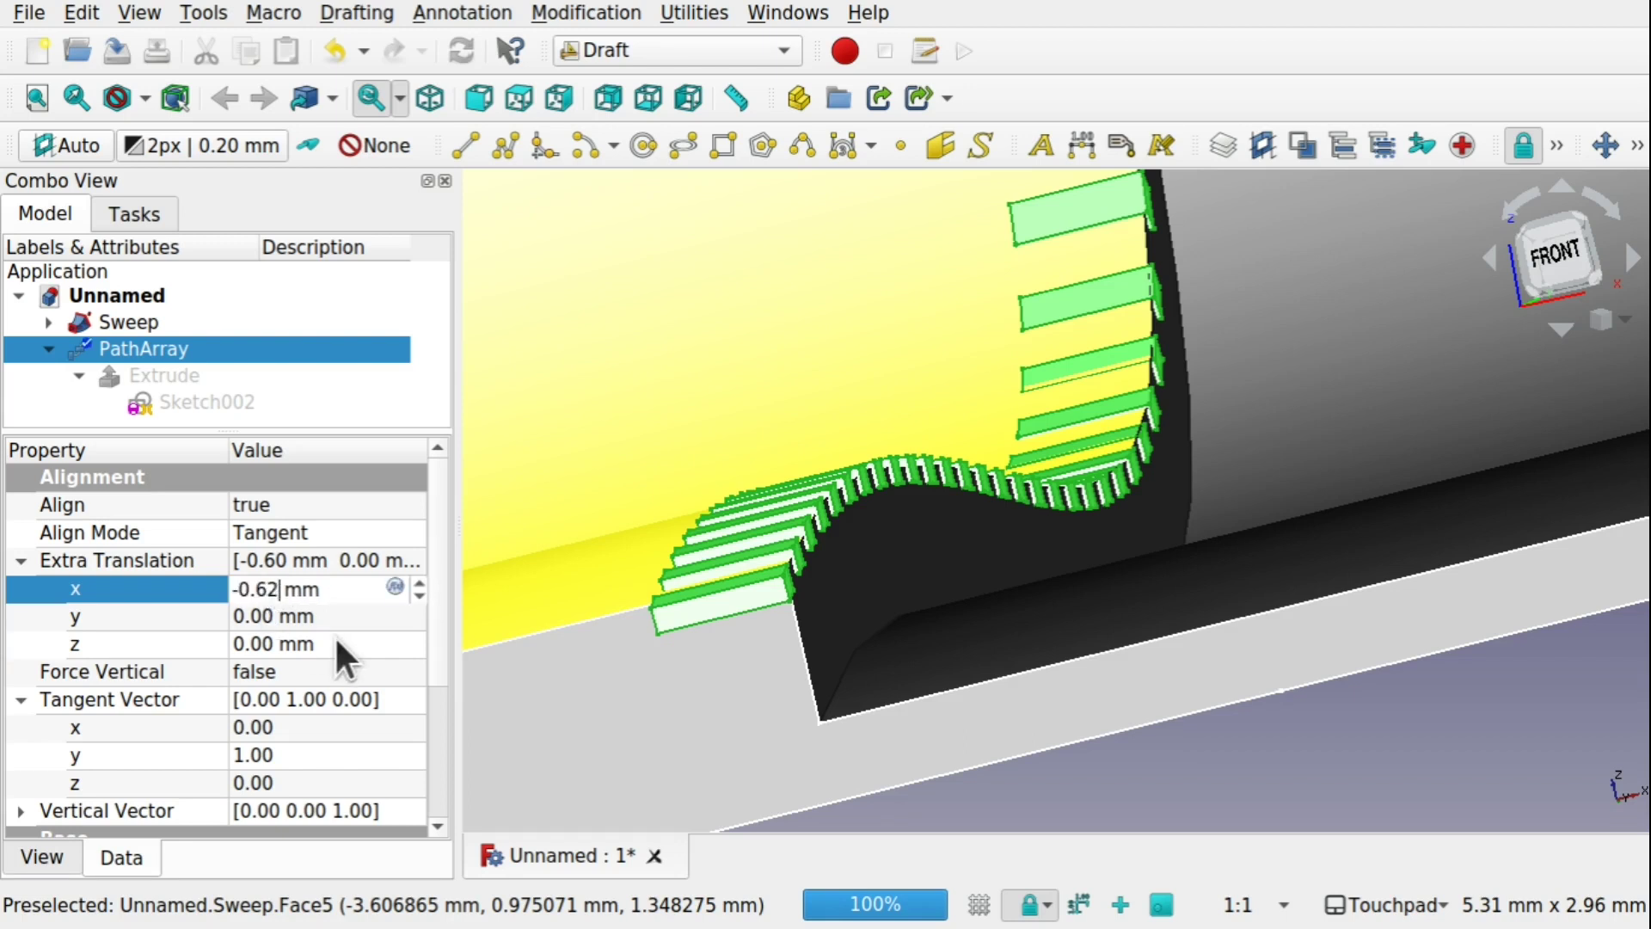
click(315, 613)
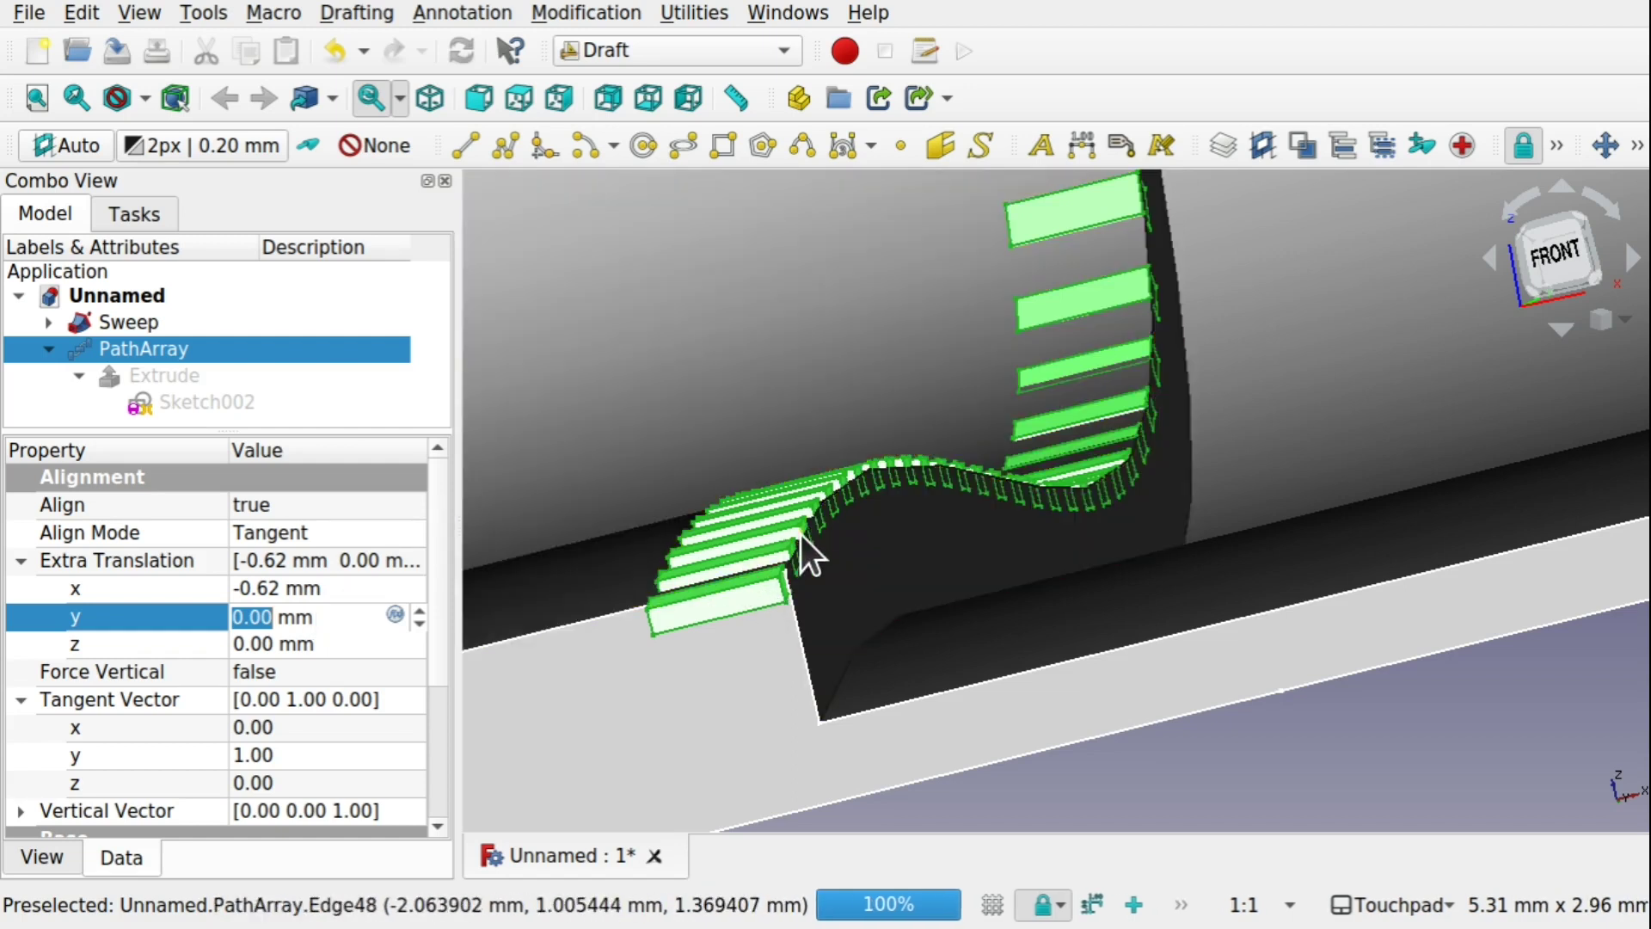
Raise the path array's Count to 50 blocks along the notch edge
alt+drag(802, 535, 886, 537)
scroll(879, 559, down, 6)
alt+drag(786, 449, 777, 410)
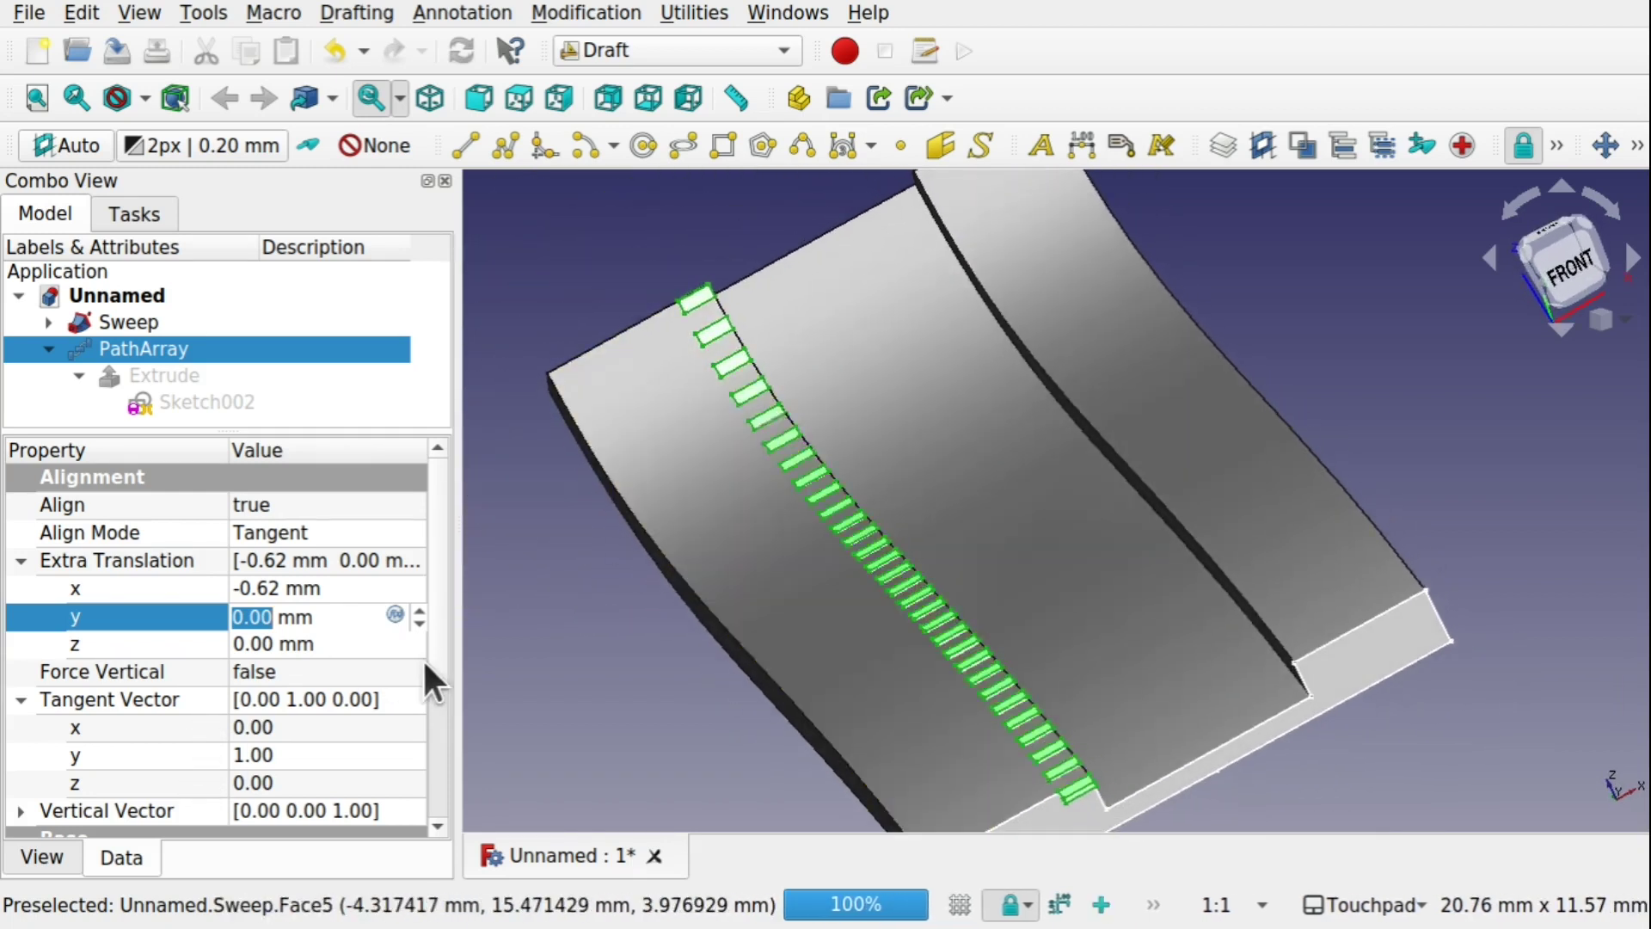
scroll(435, 713, down, 3)
click(317, 766)
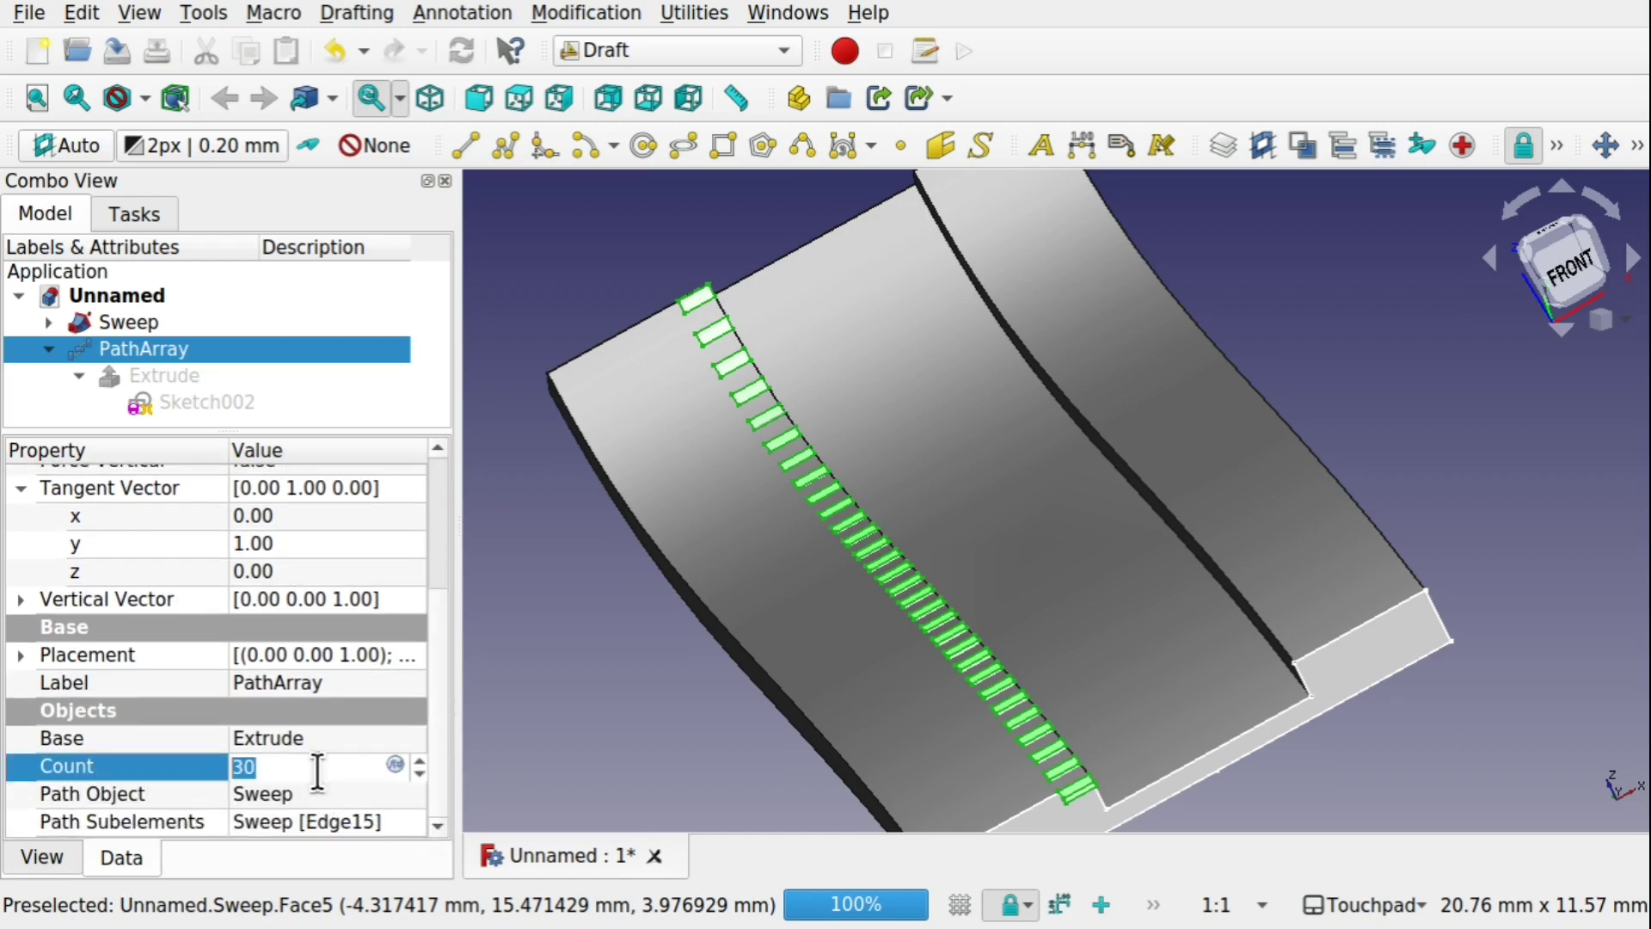
text(50)
key(Return)
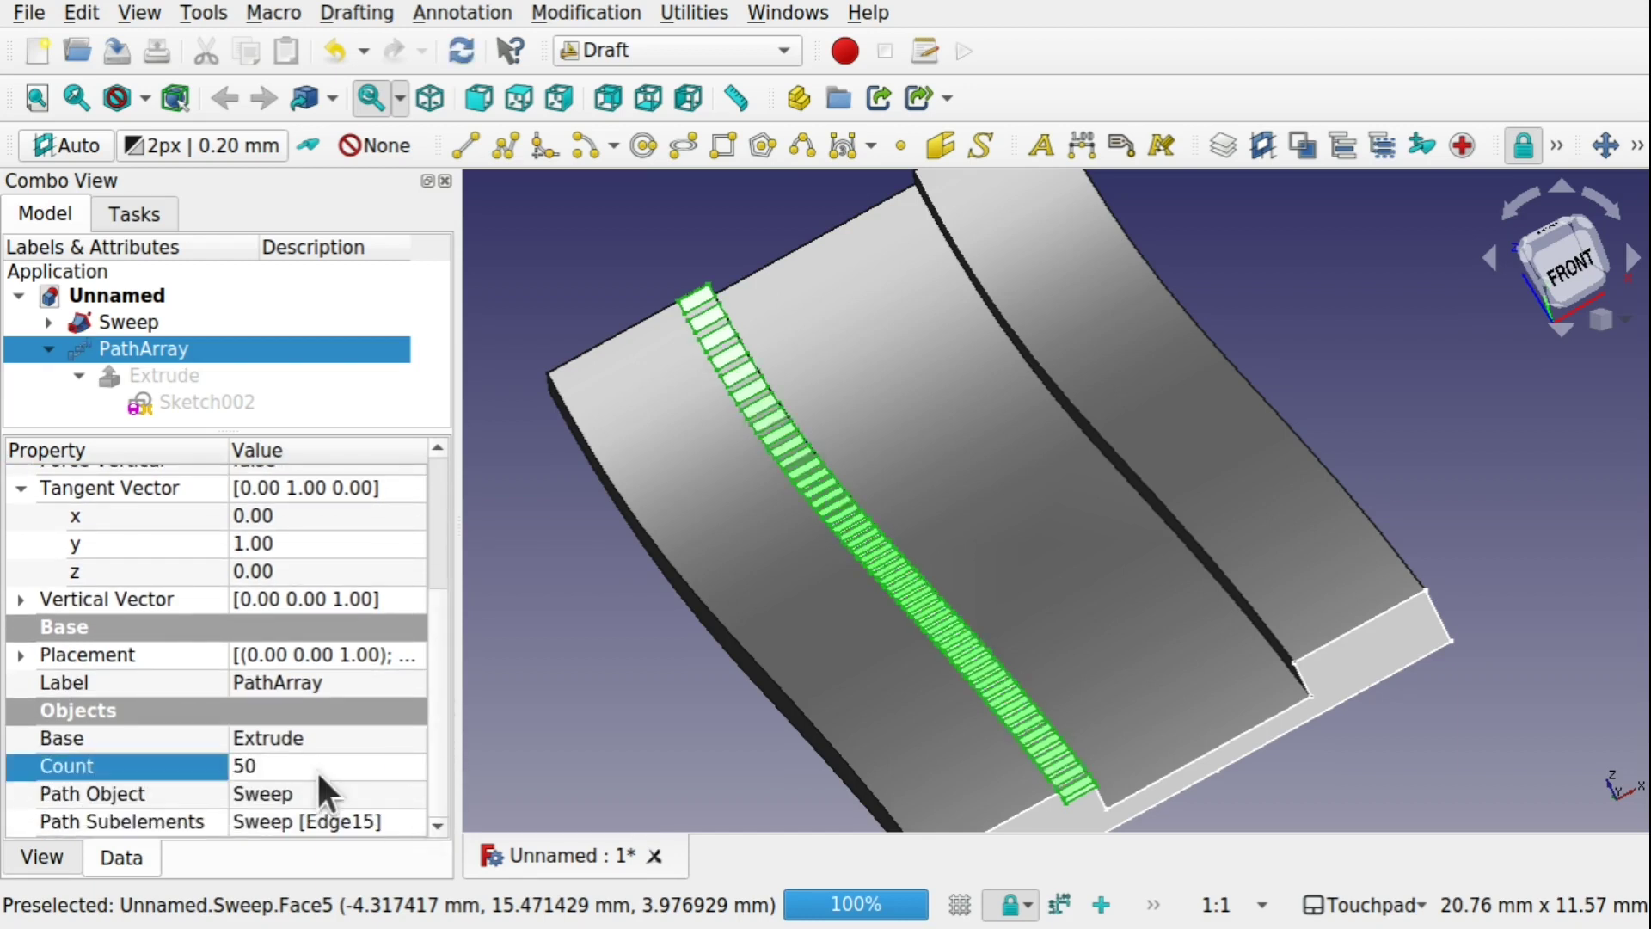
Switch to the Part workbench and cut the PathArray blocks out of the Sweep body
middle_drag(863, 669, 813, 610)
middle_drag(893, 562, 969, 553)
scroll(896, 556, up, 5)
scroll(969, 553, down, 6)
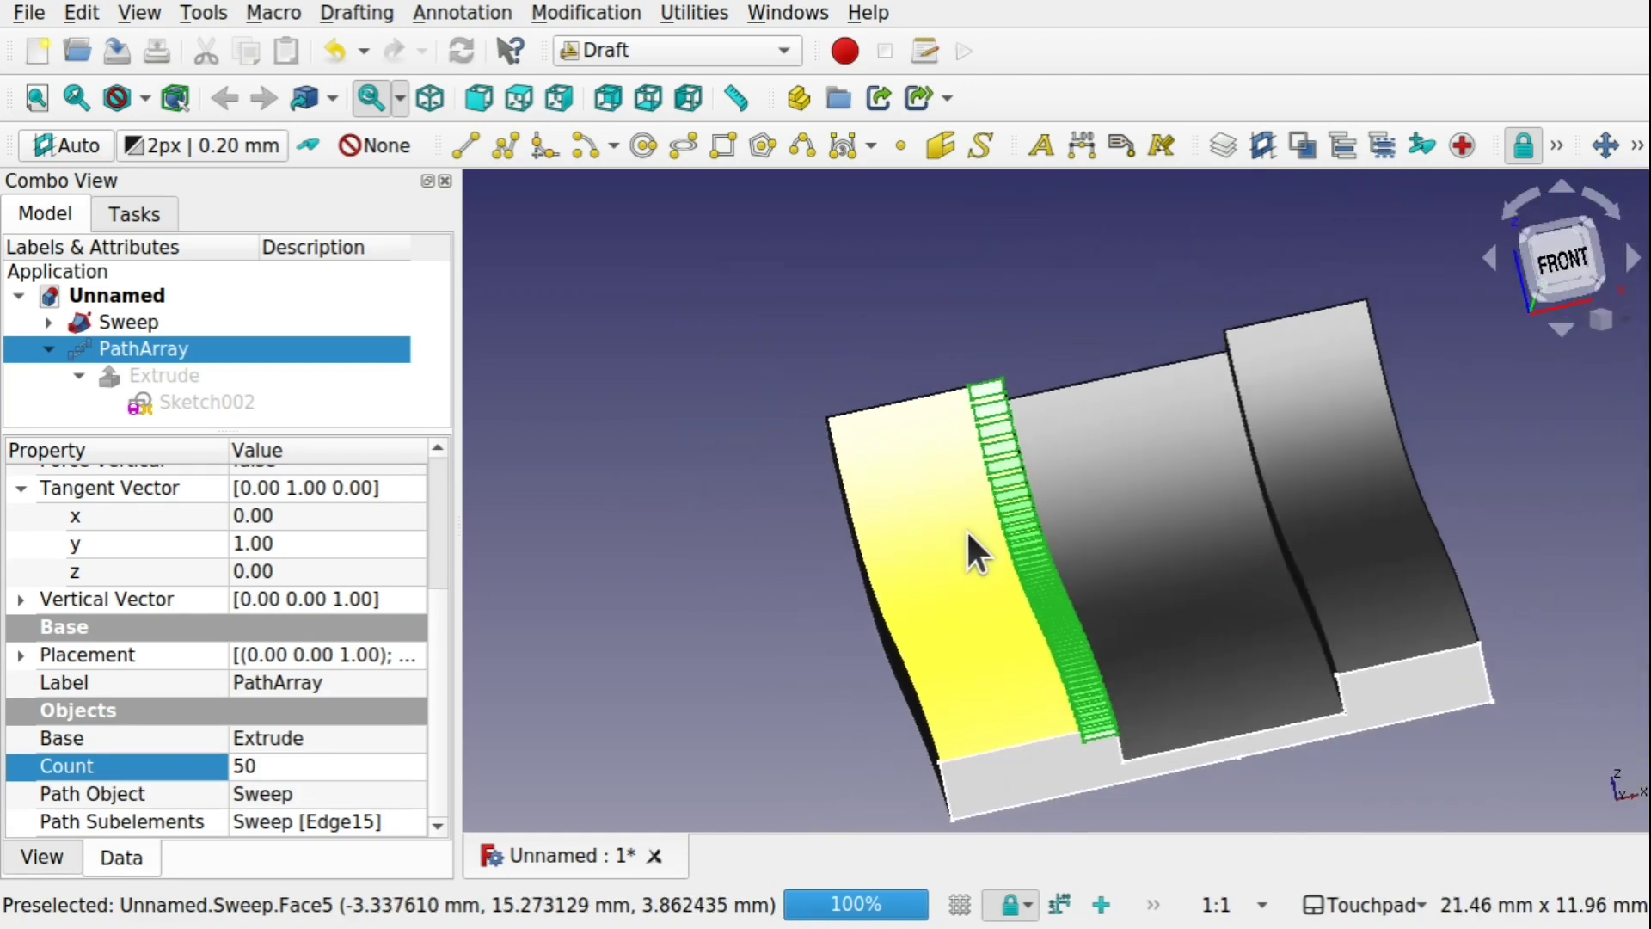
click(136, 327)
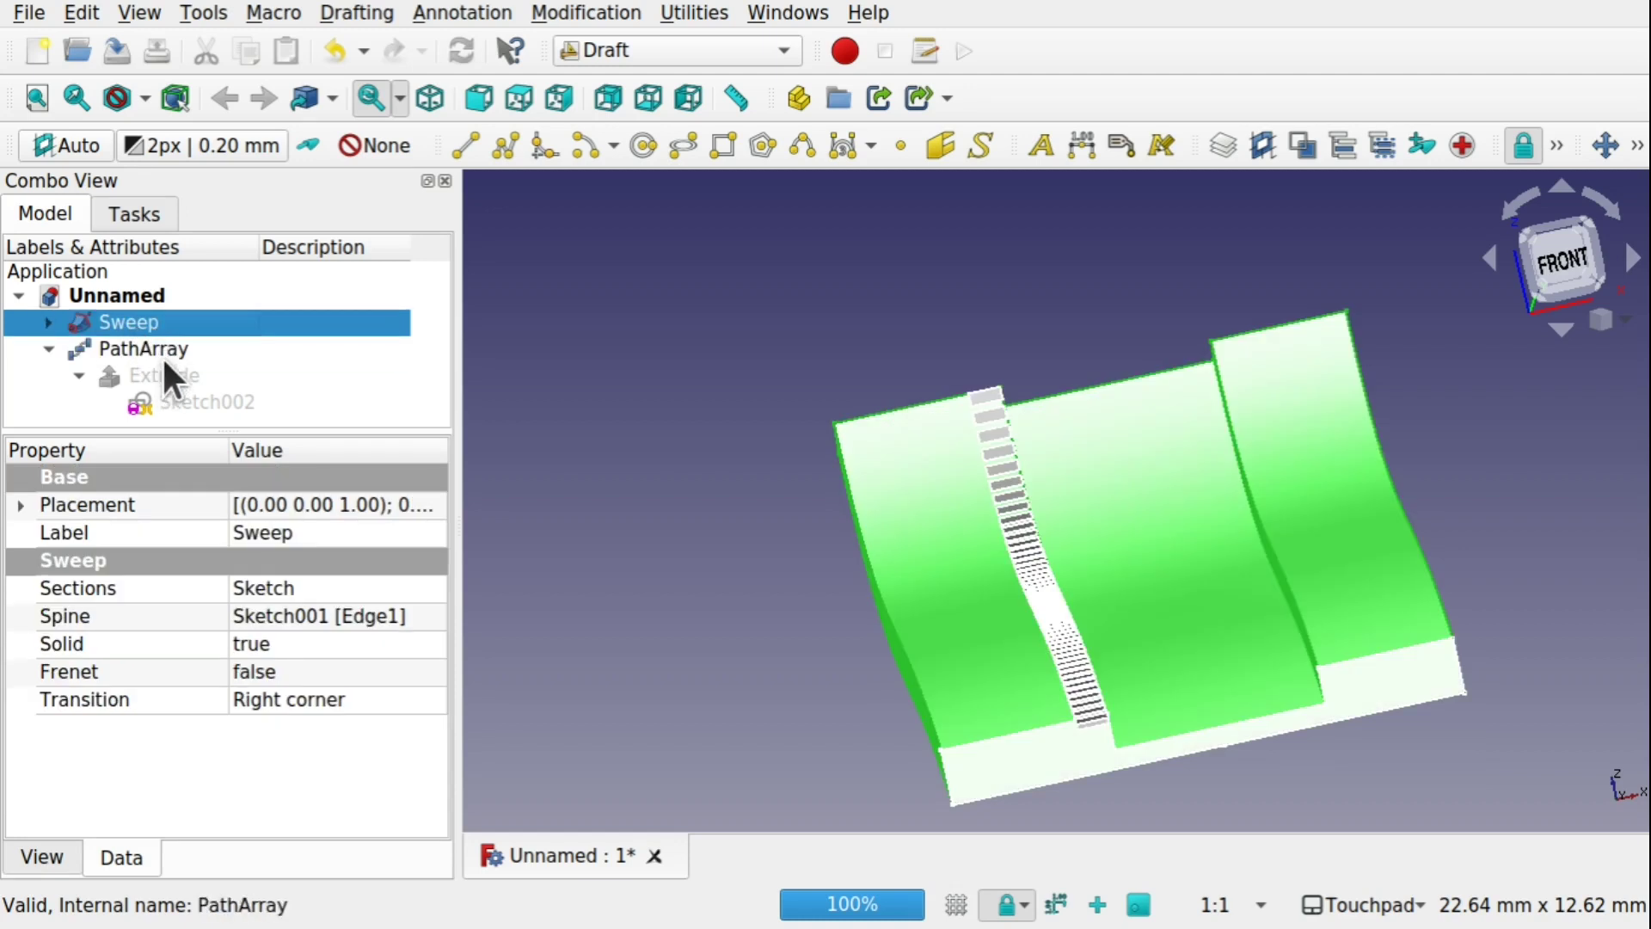
ctrl+click(163, 348)
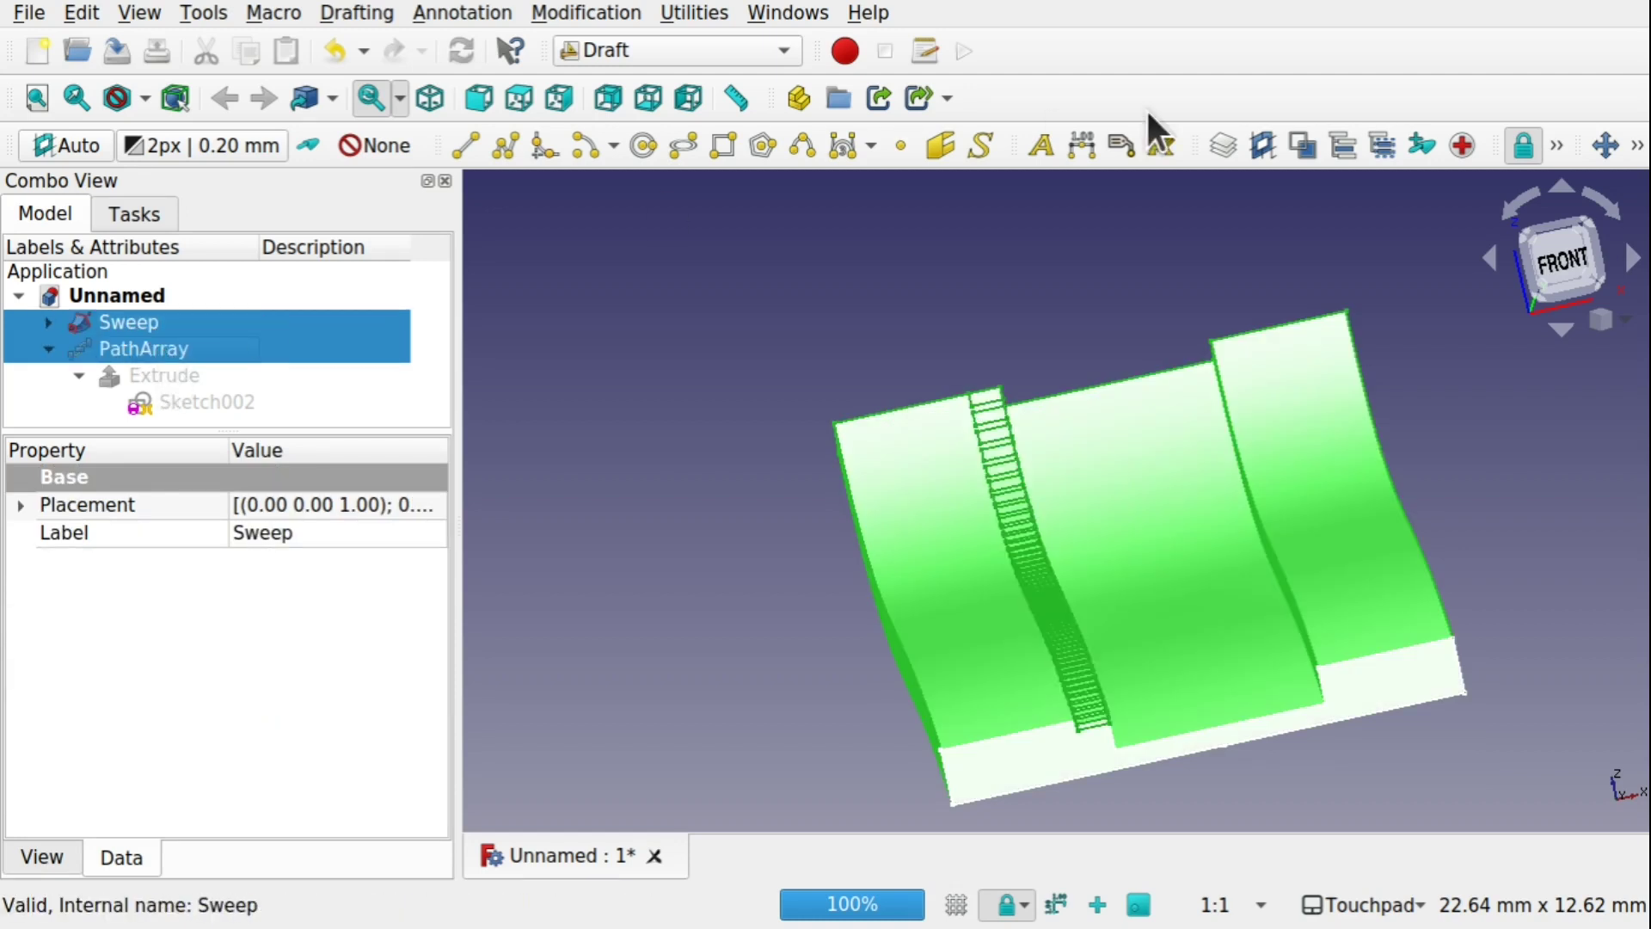
click(683, 50)
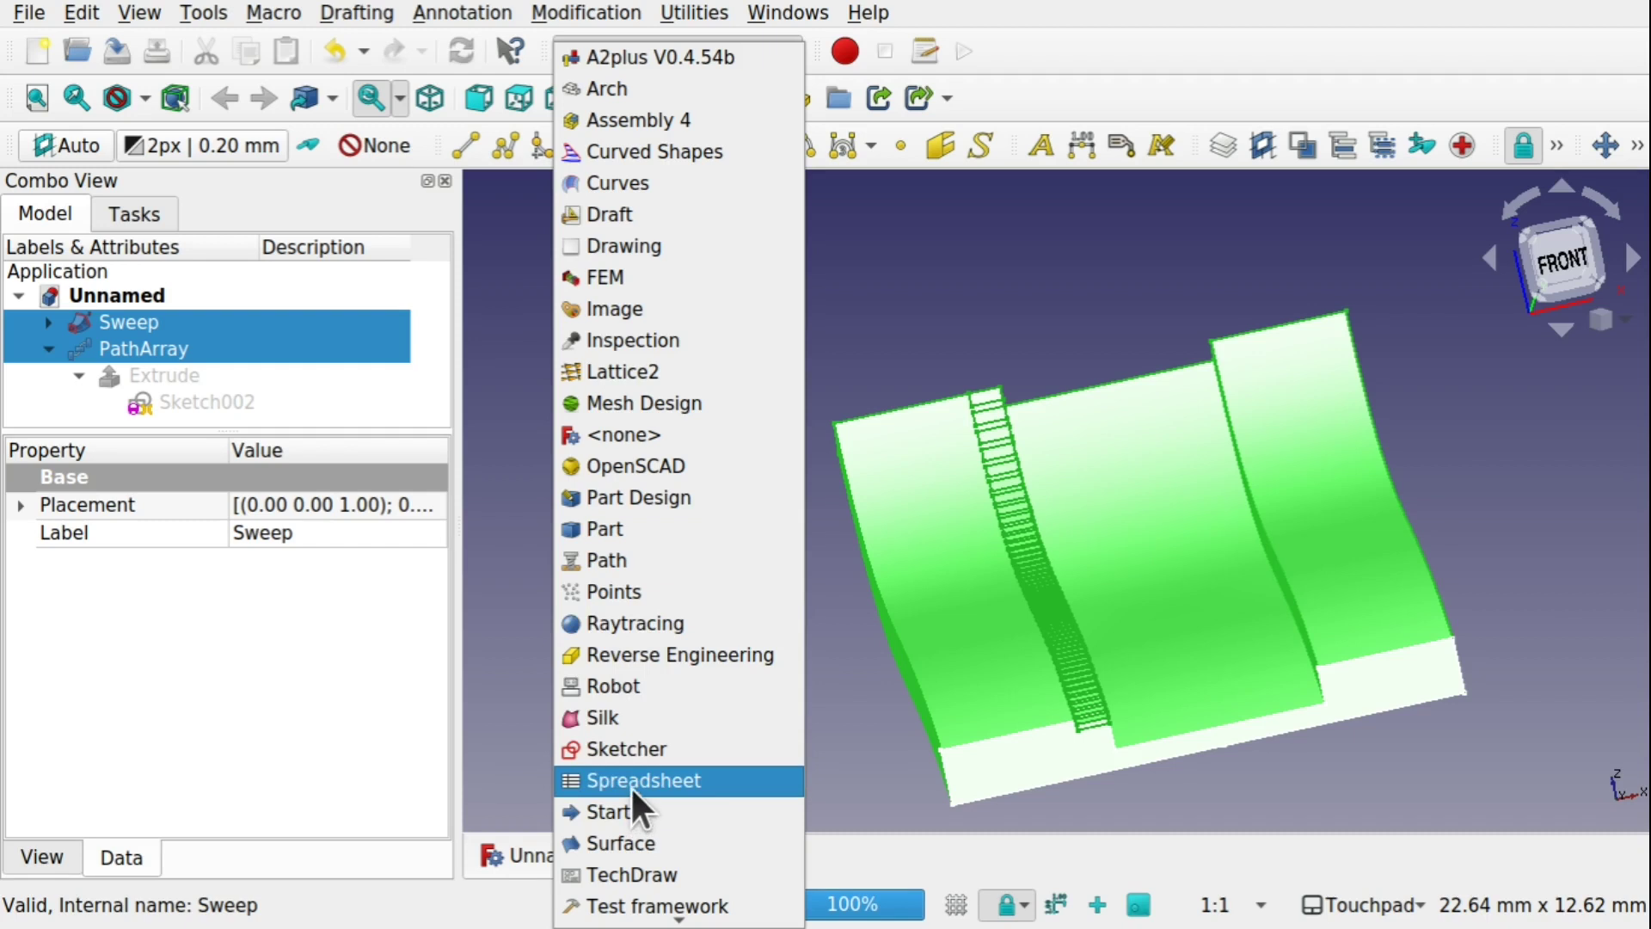
click(685, 533)
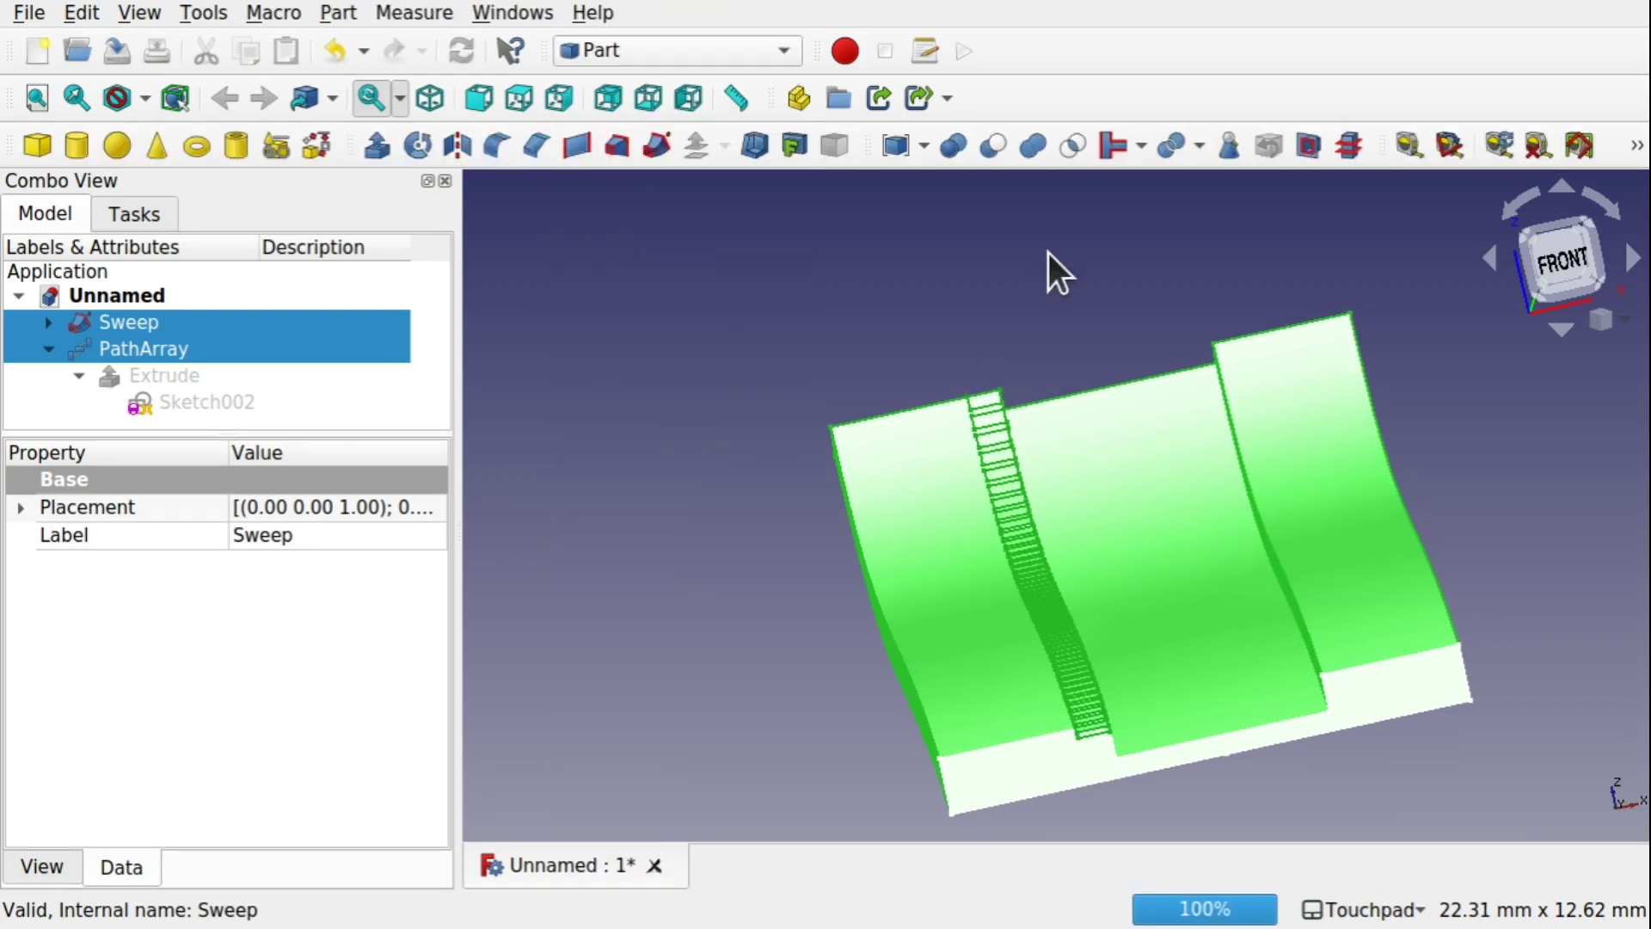
click(1003, 156)
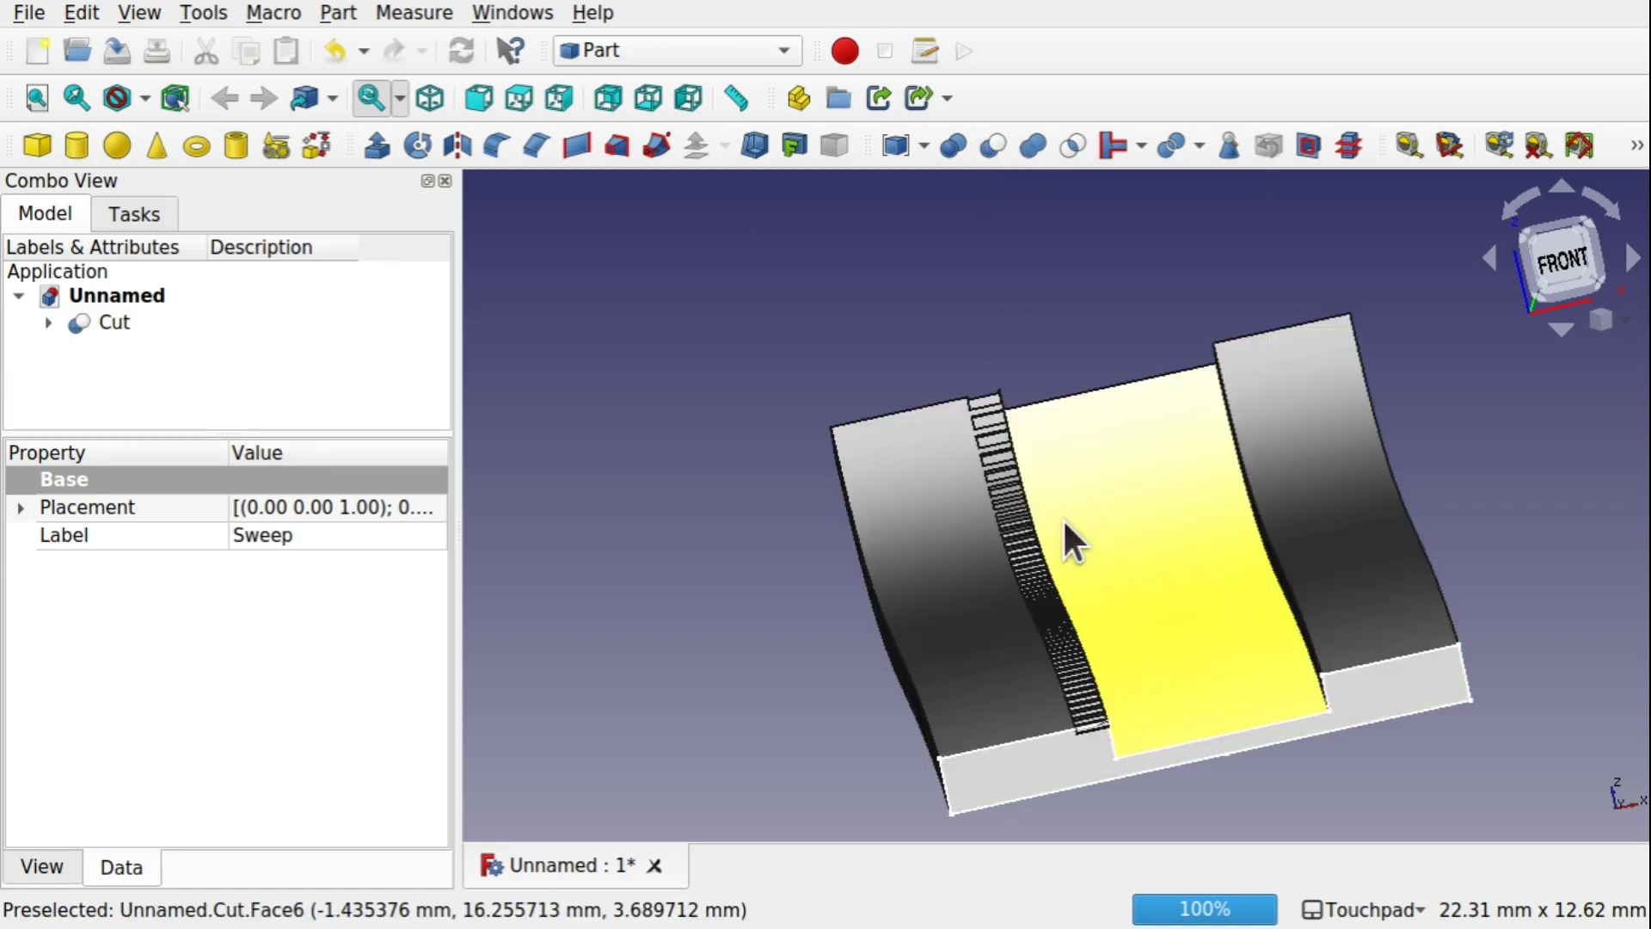
Inspect the grooves cut along the notch edge, and delete the Cut object to restore the separate Sweep and PathArray
mouse_move(1063, 518)
shift+mouse_down()
mouse_move(1006, 564)
mouse_move(929, 534)
mouse_move(834, 604)
shift+mouse_up()
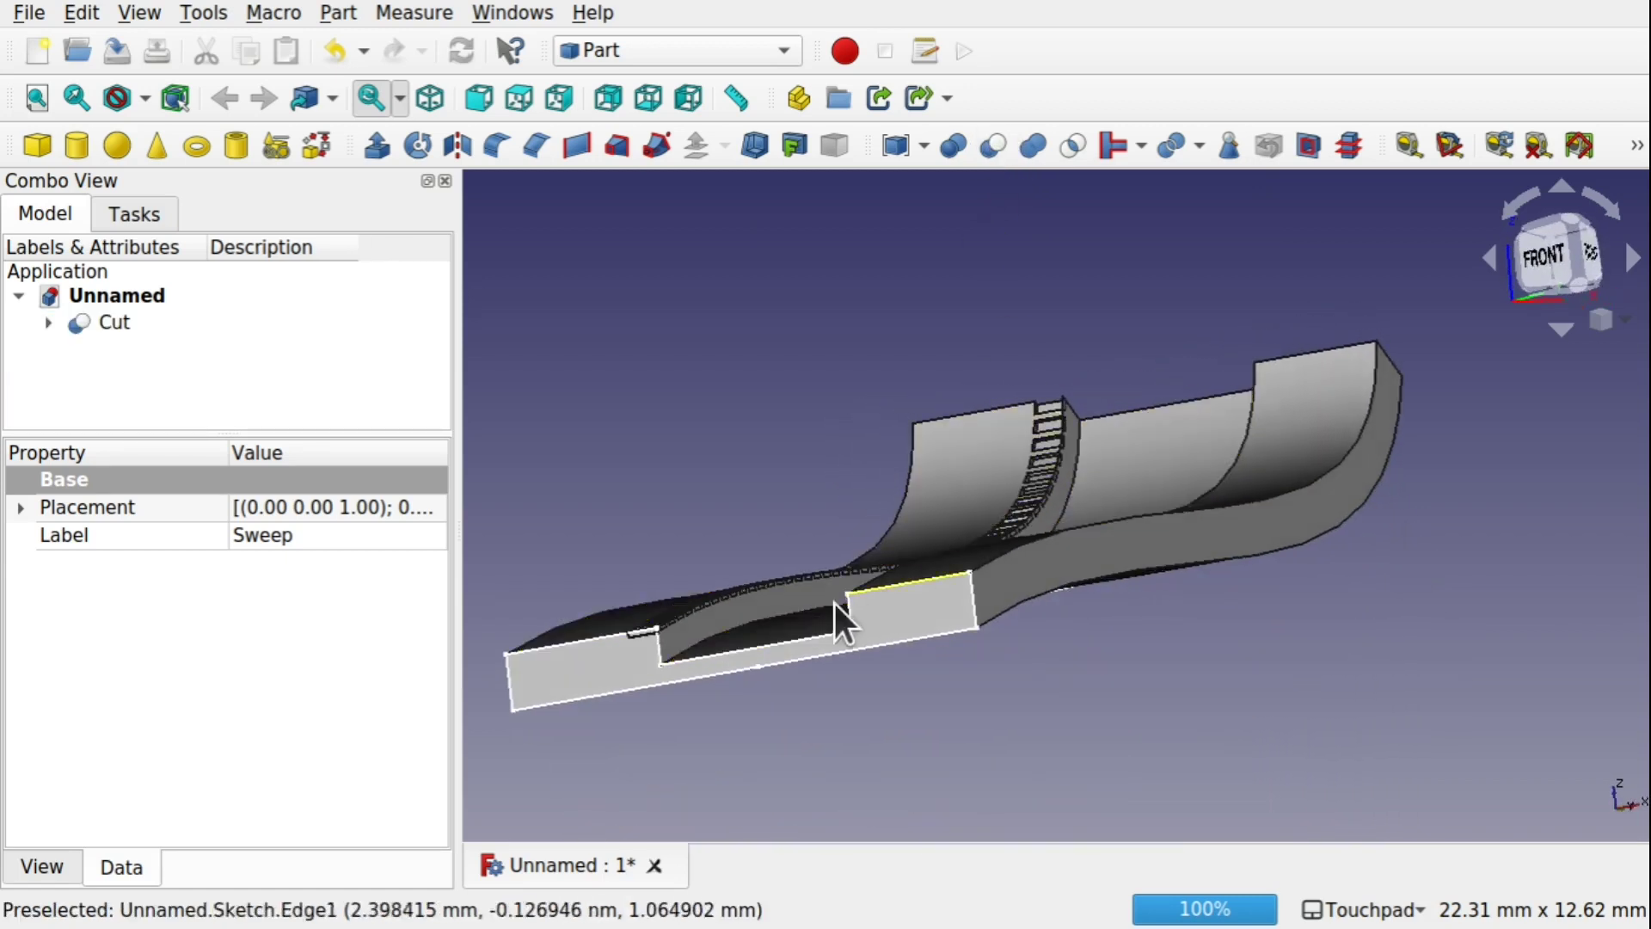
scroll(823, 601, up, 6)
alt+drag(791, 549, 792, 591)
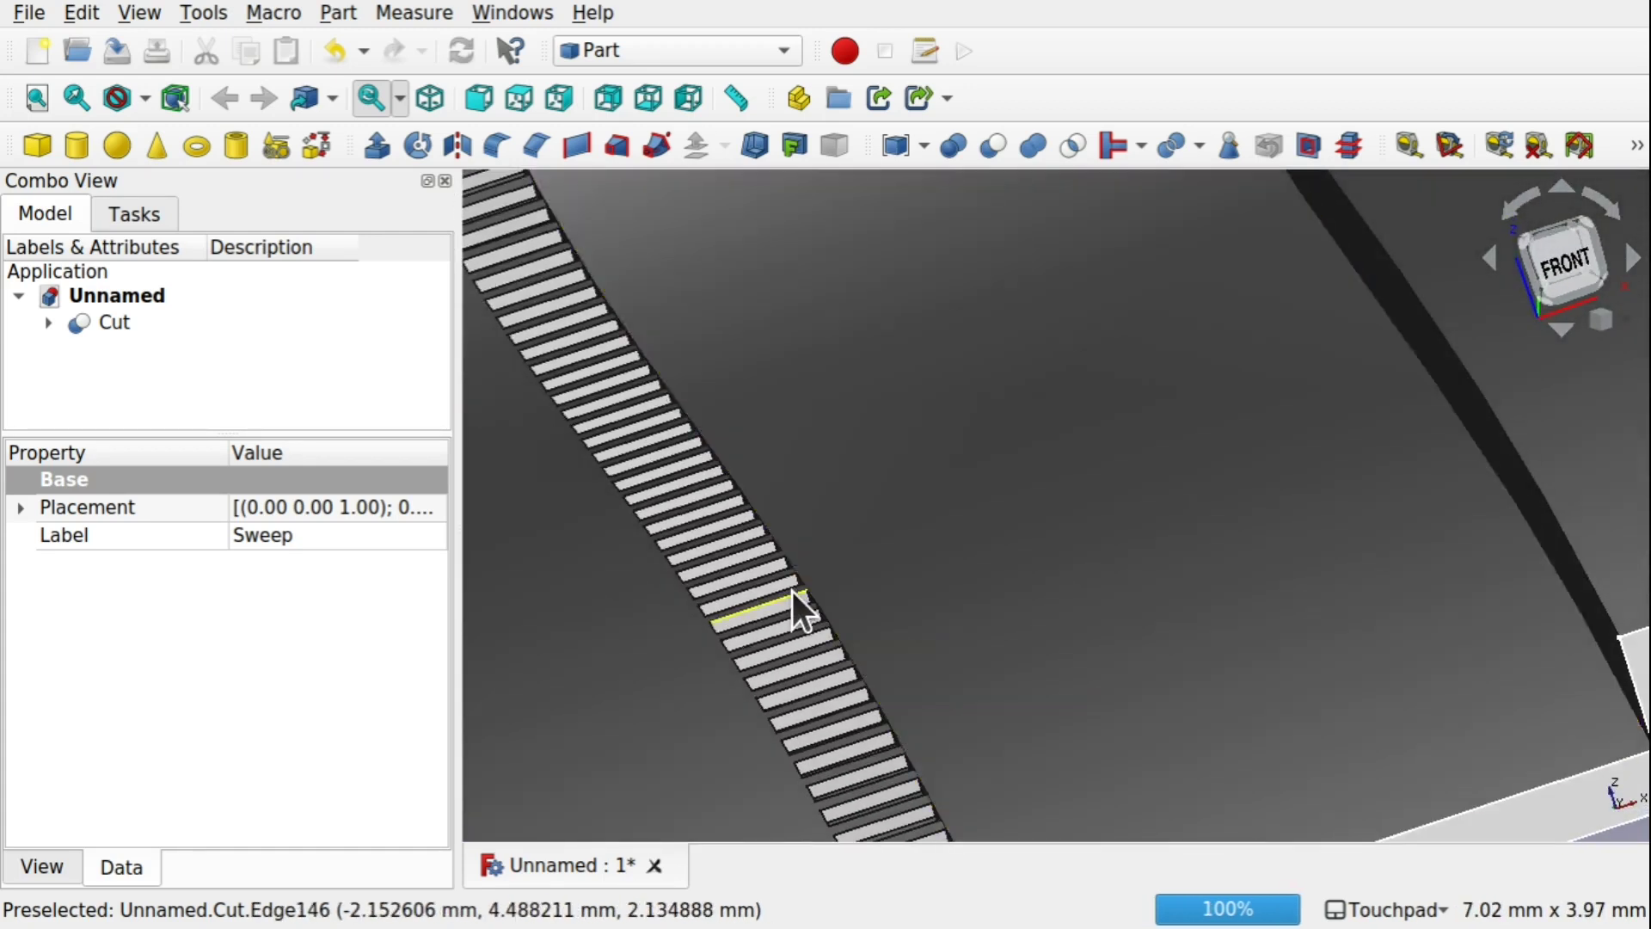
scroll(792, 591, down, 4)
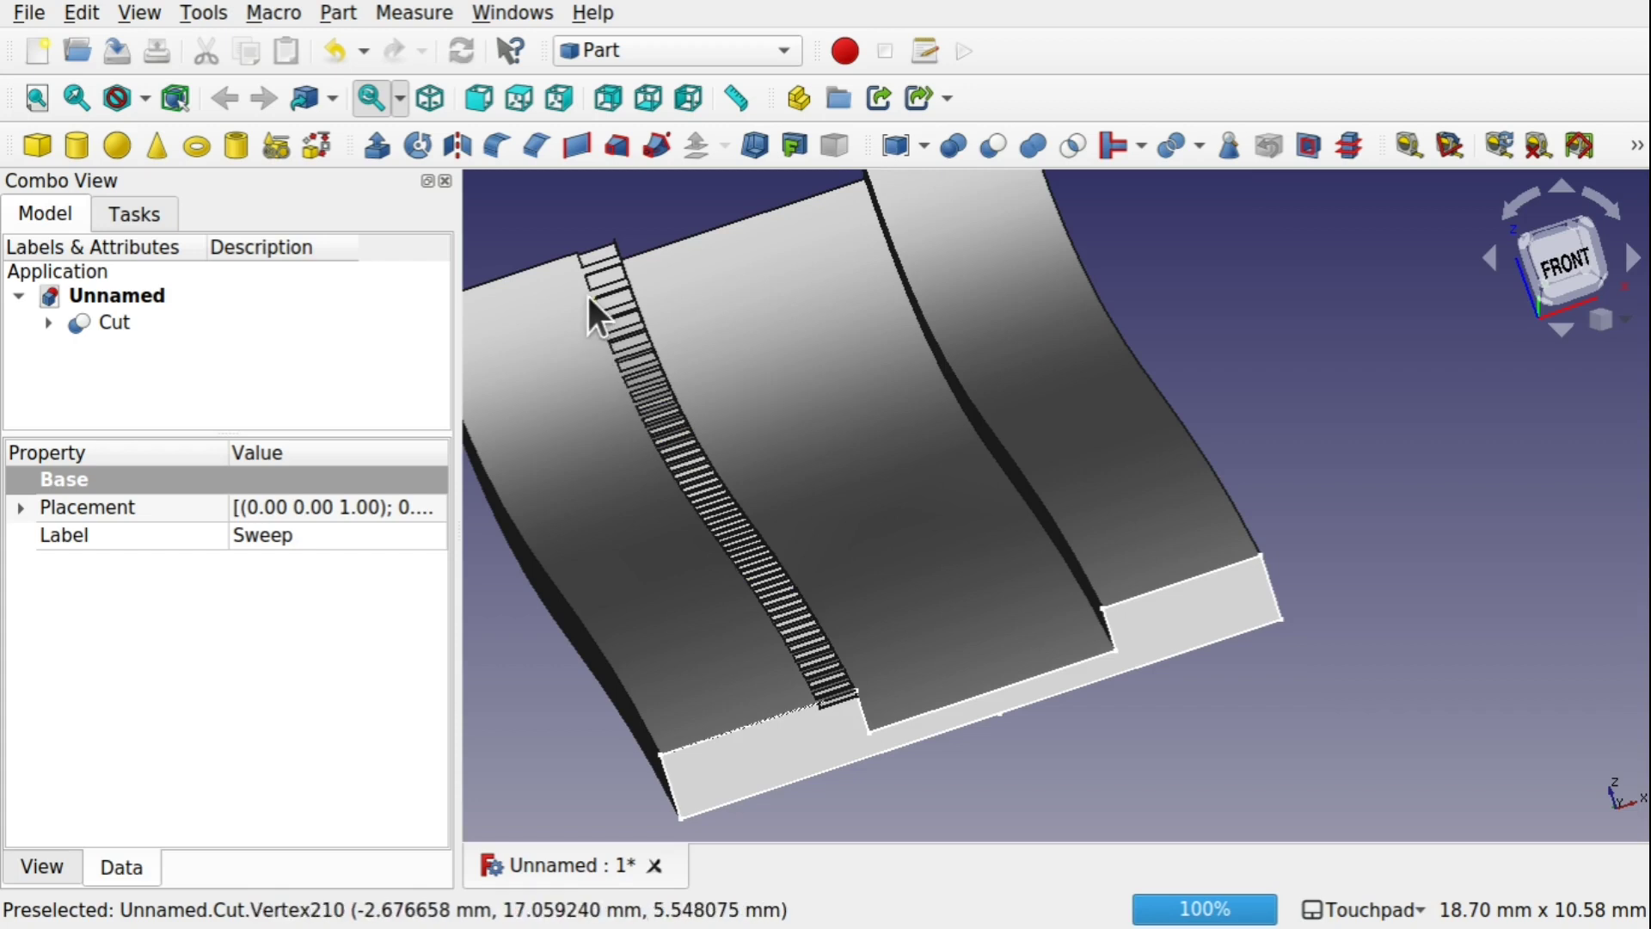
alt+drag(595, 289, 991, 496)
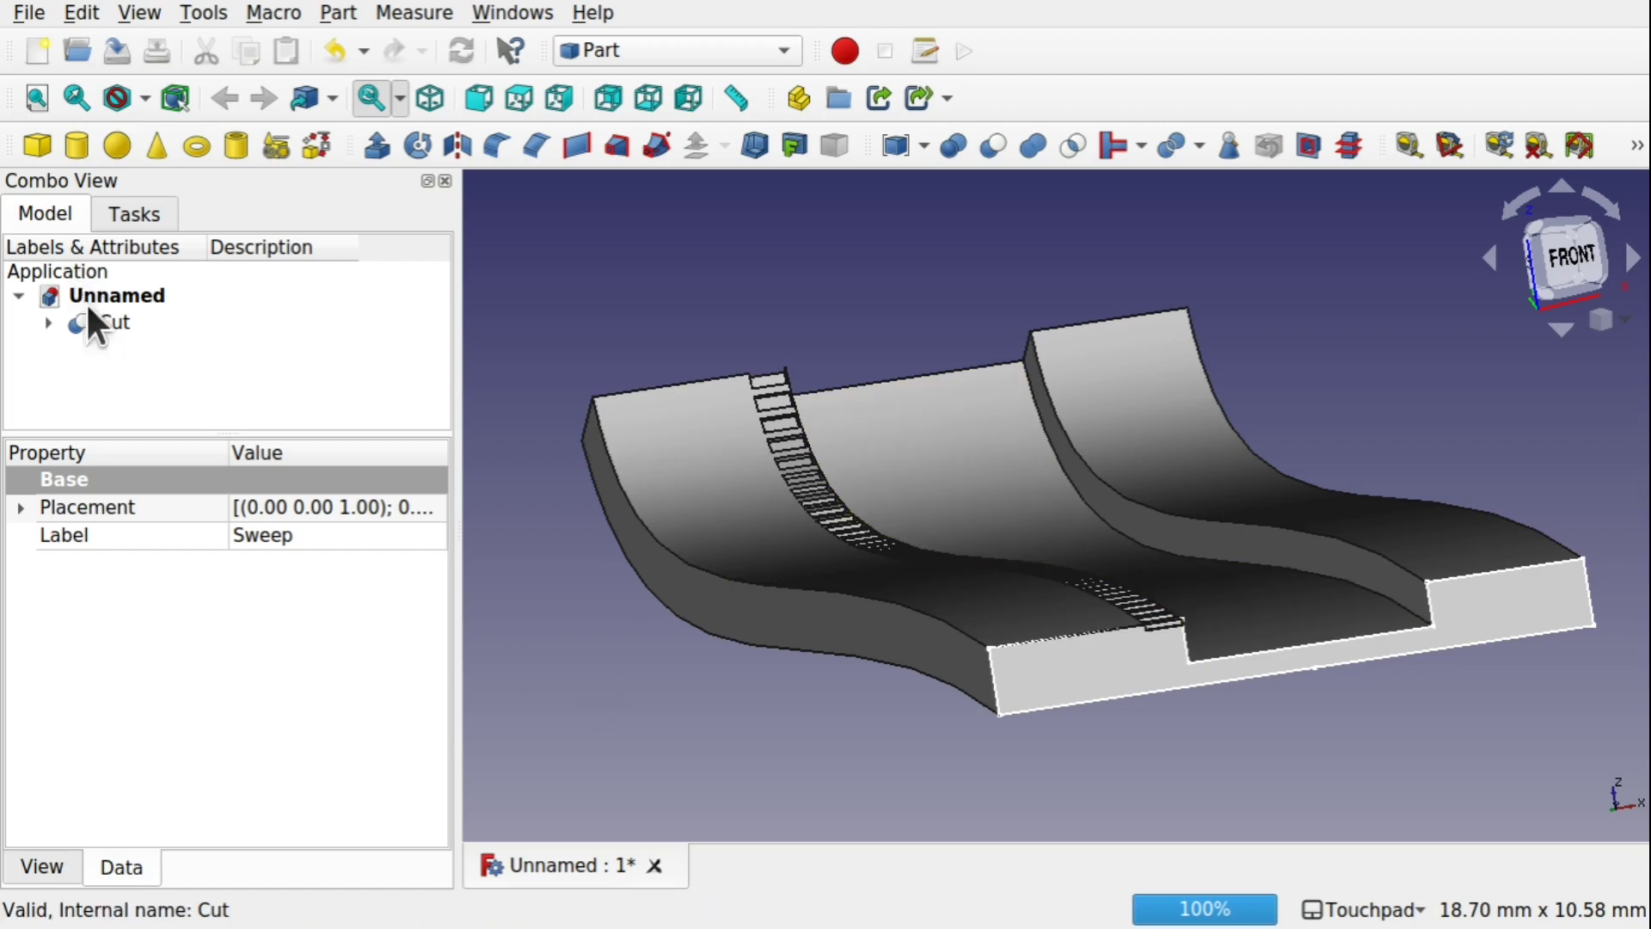
click(106, 323)
key(Delete)
Delete the PathArray while keeping the Sweep body and the Extrude block
click(105, 323)
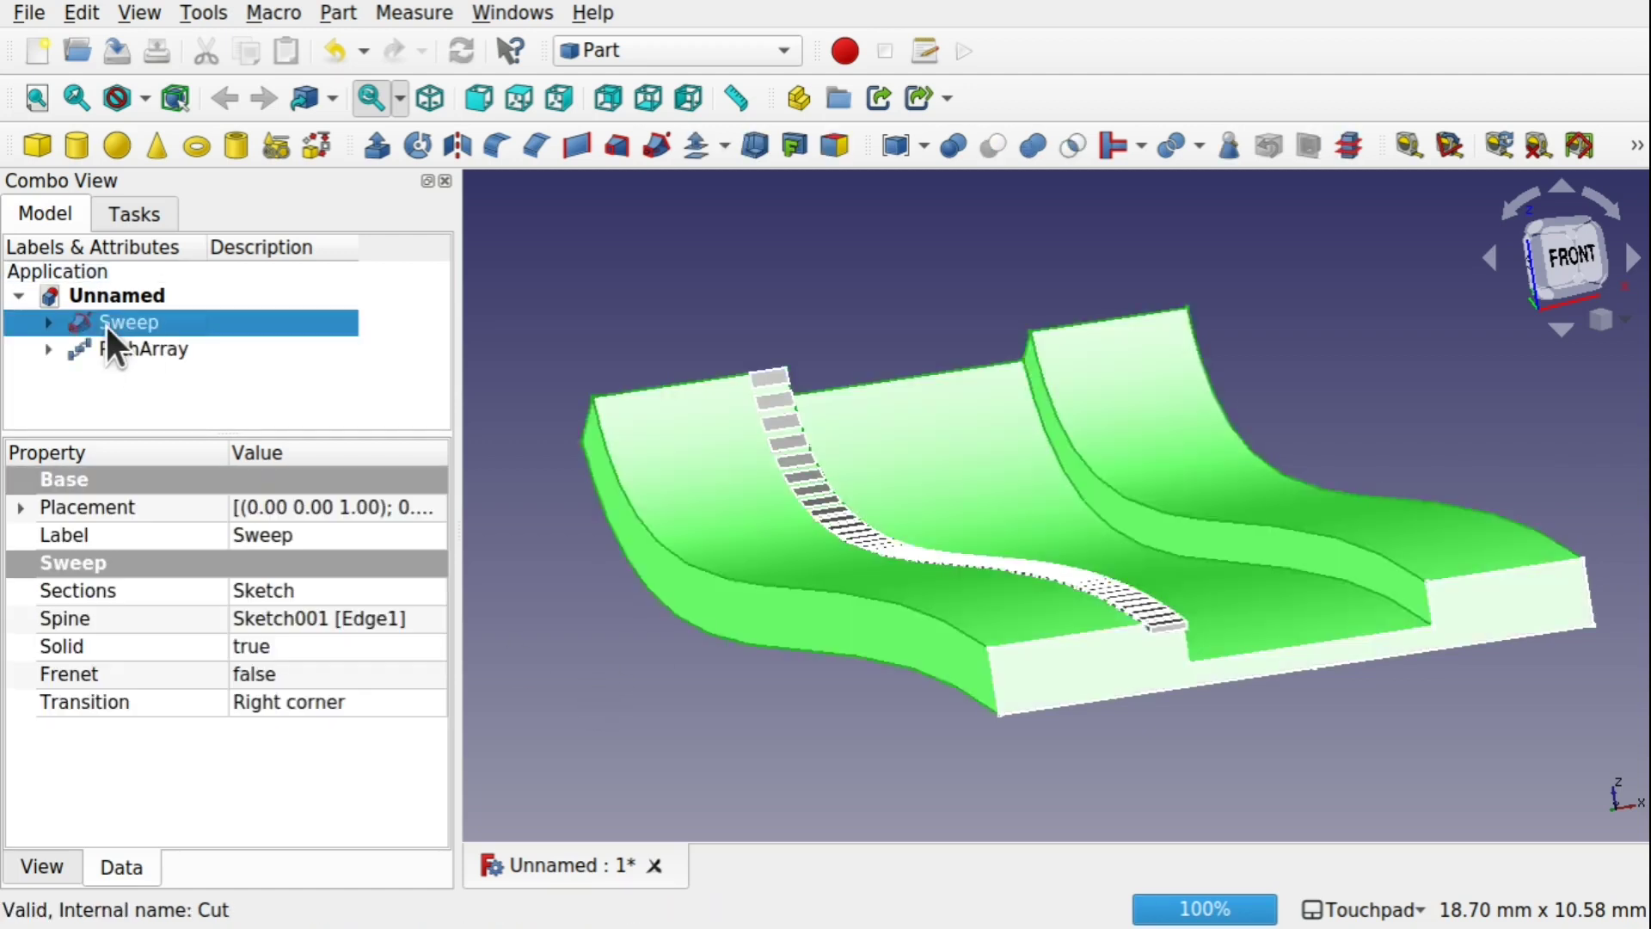
click(143, 357)
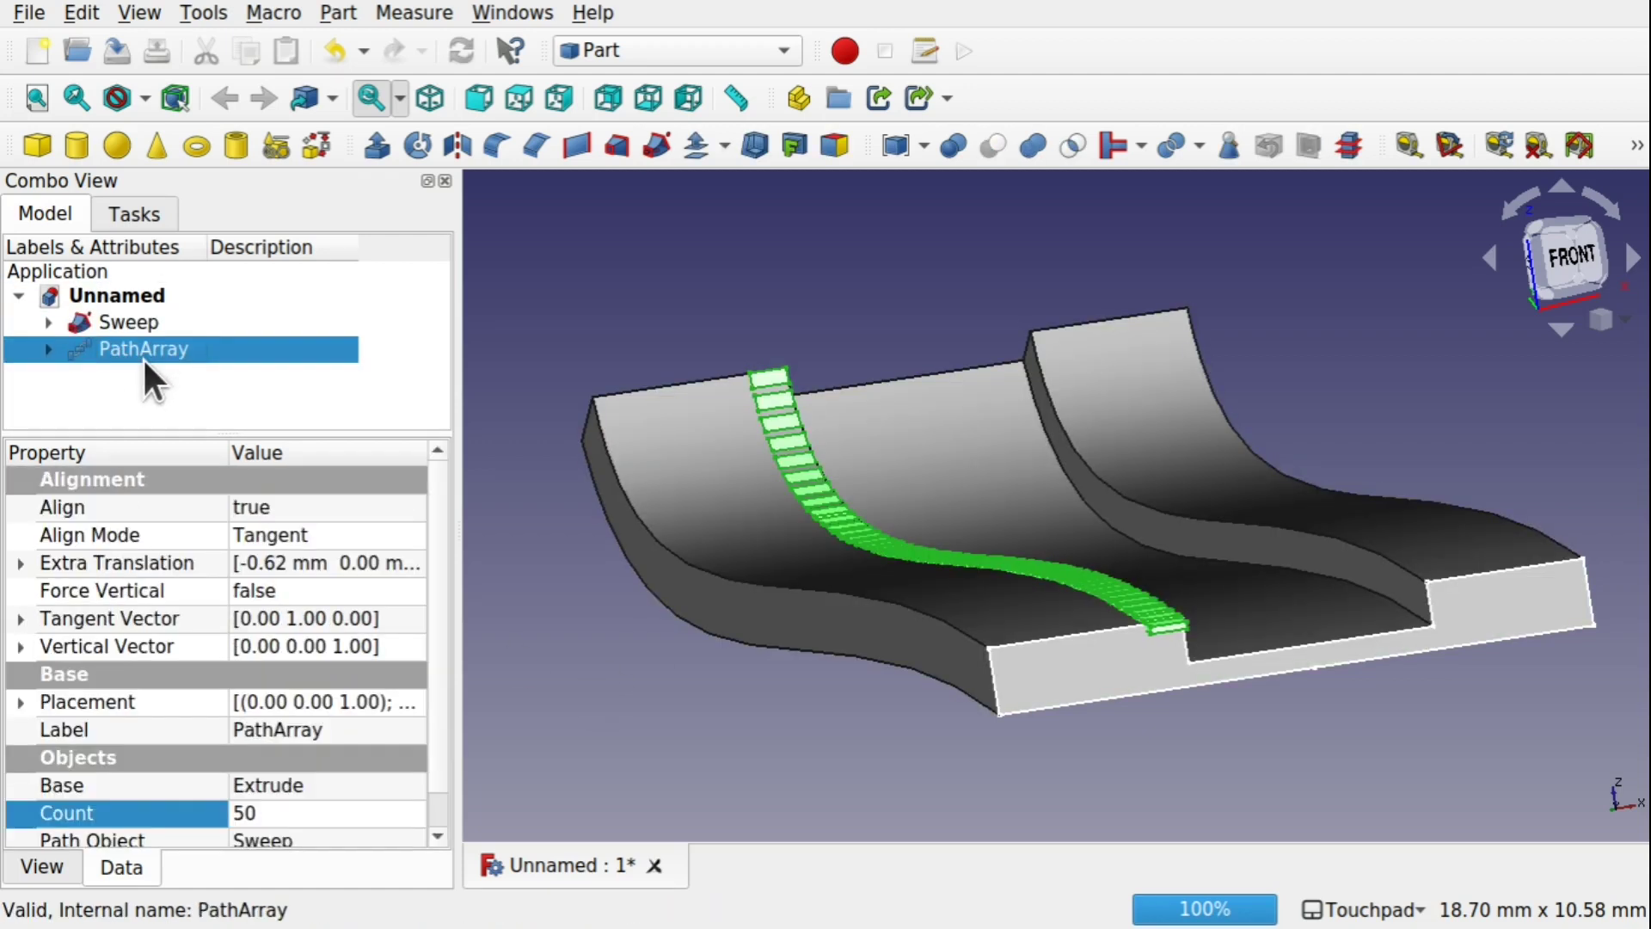
key(Delete)
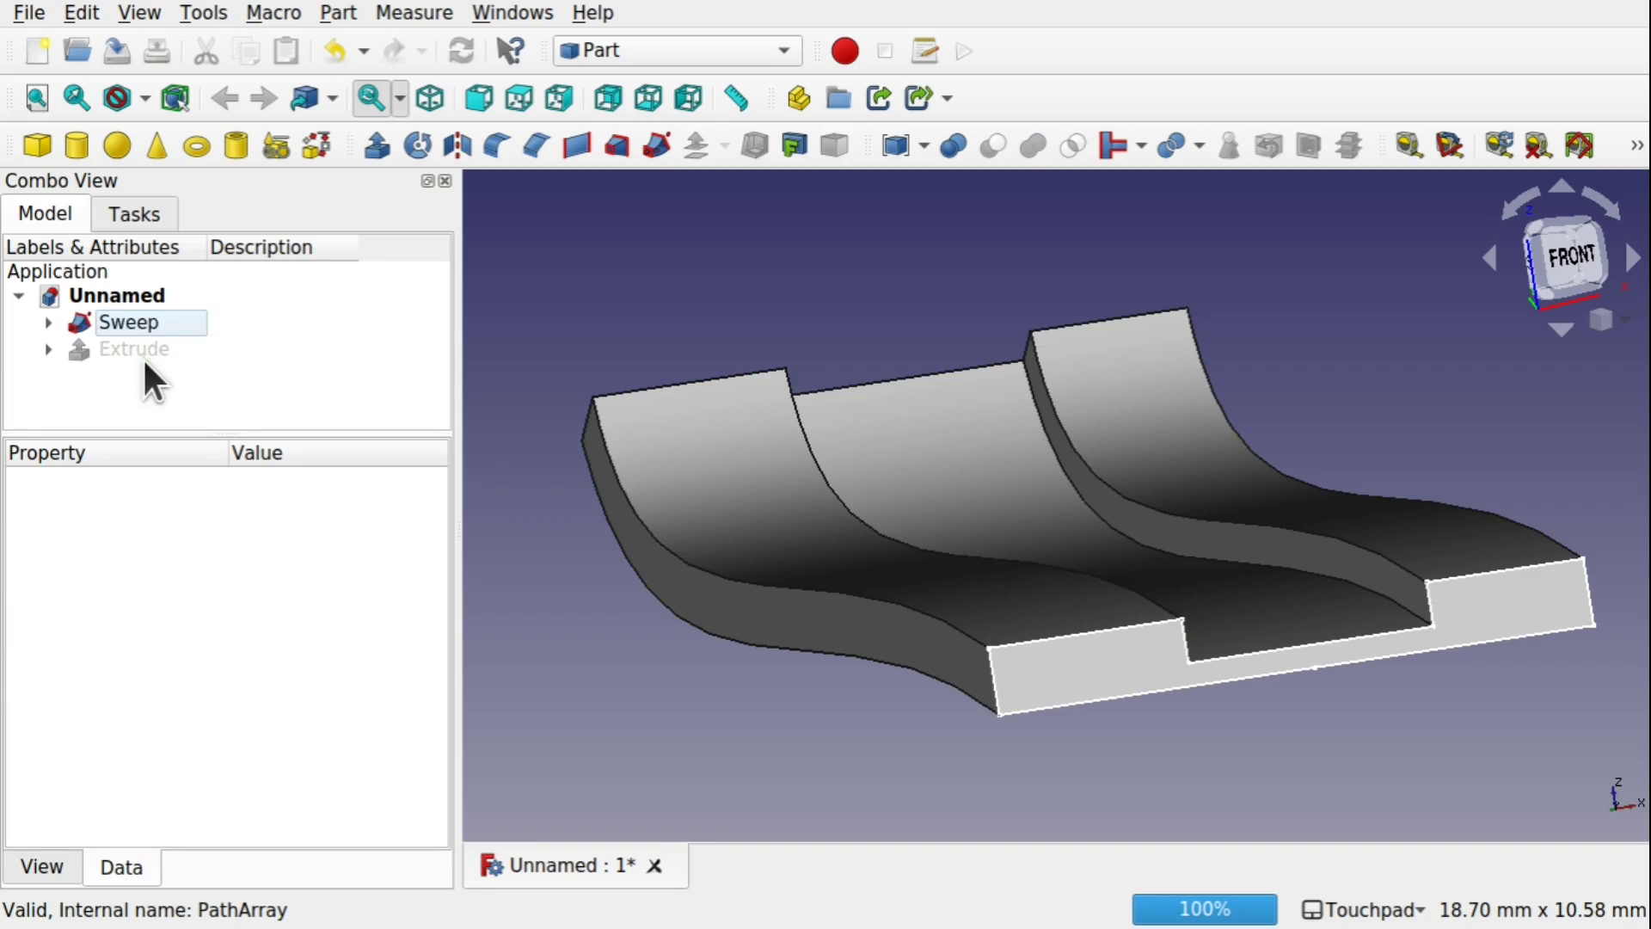
alt+drag(1135, 595, 899, 575)
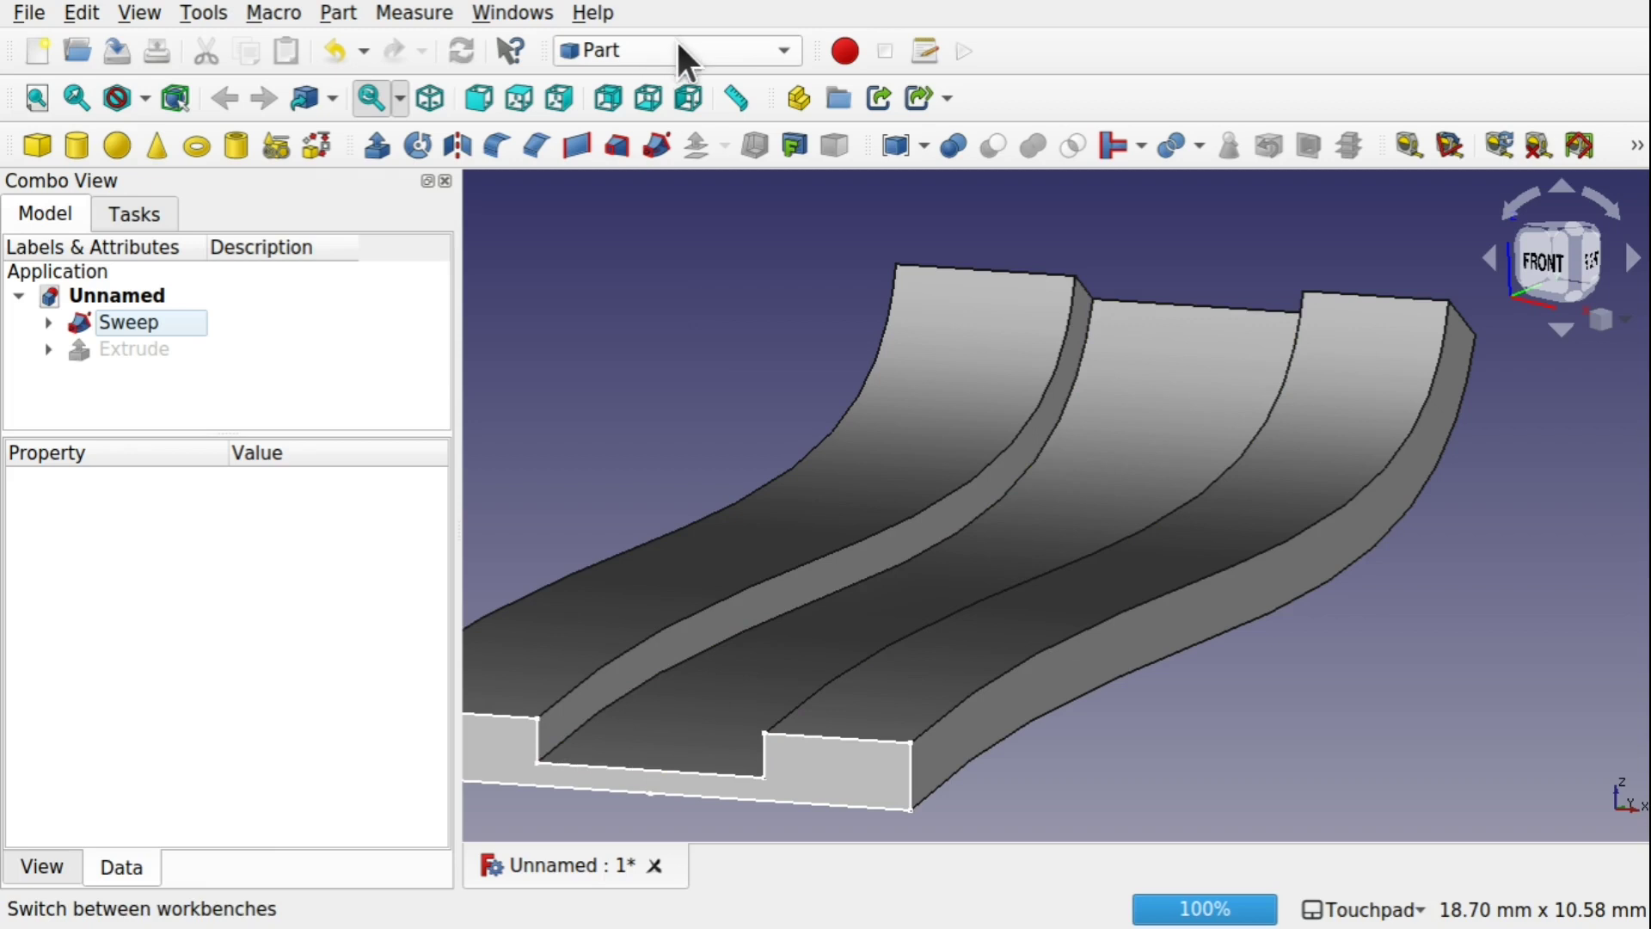
Switch to the Curves workbench and select the upper edge of the notch on the Sweep body
click(676, 51)
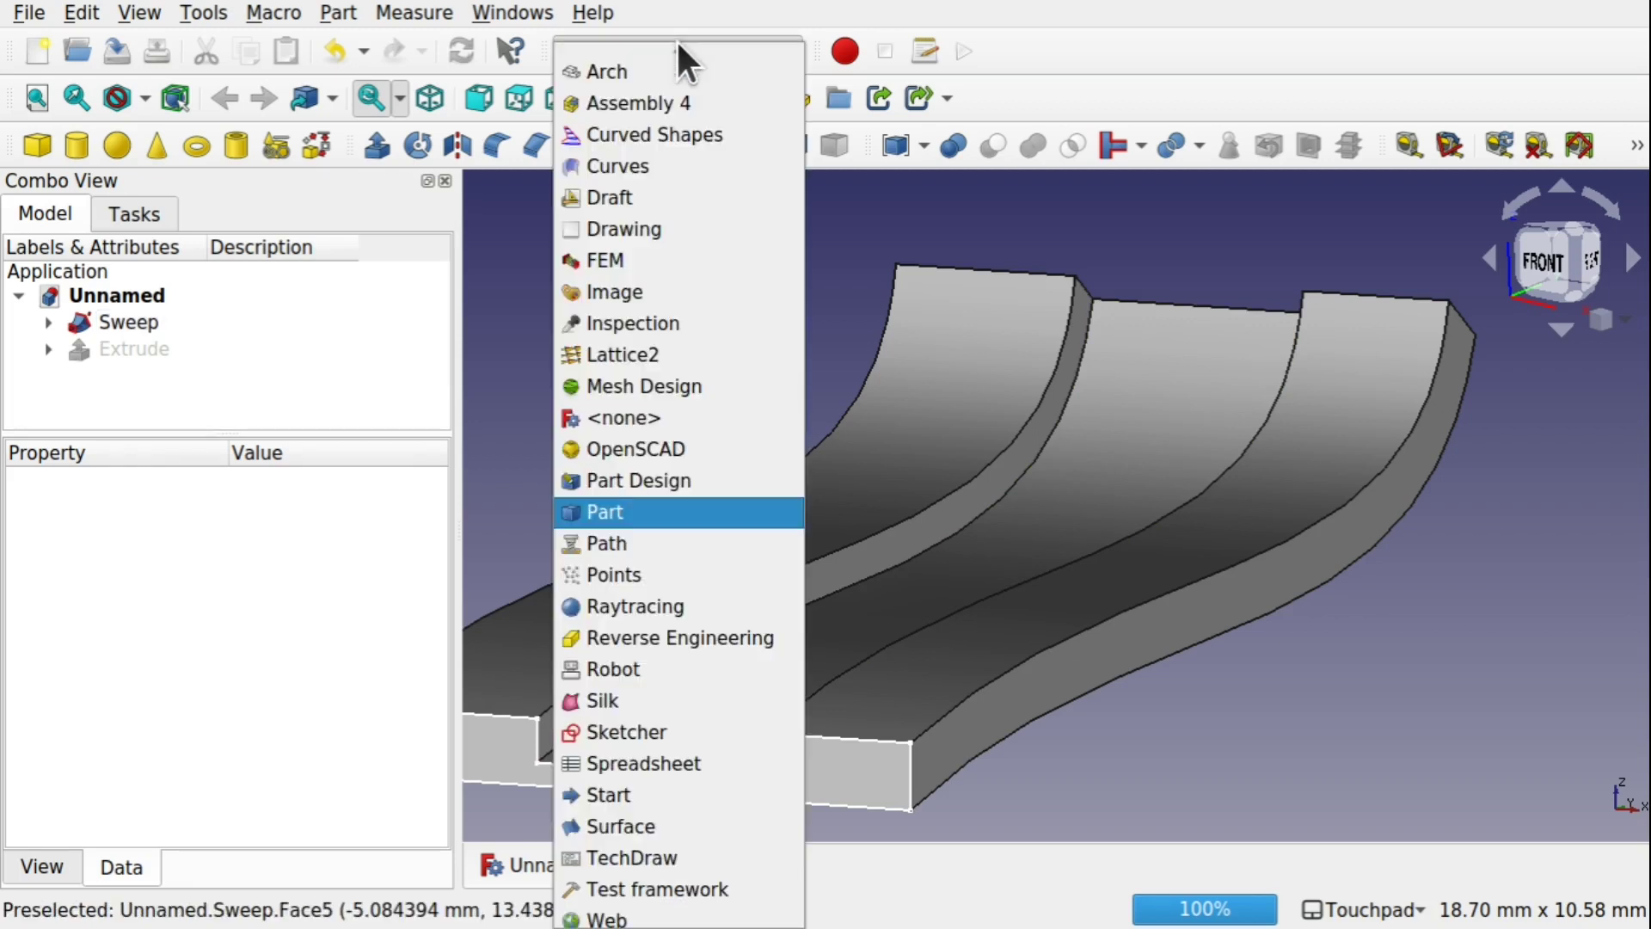
click(654, 163)
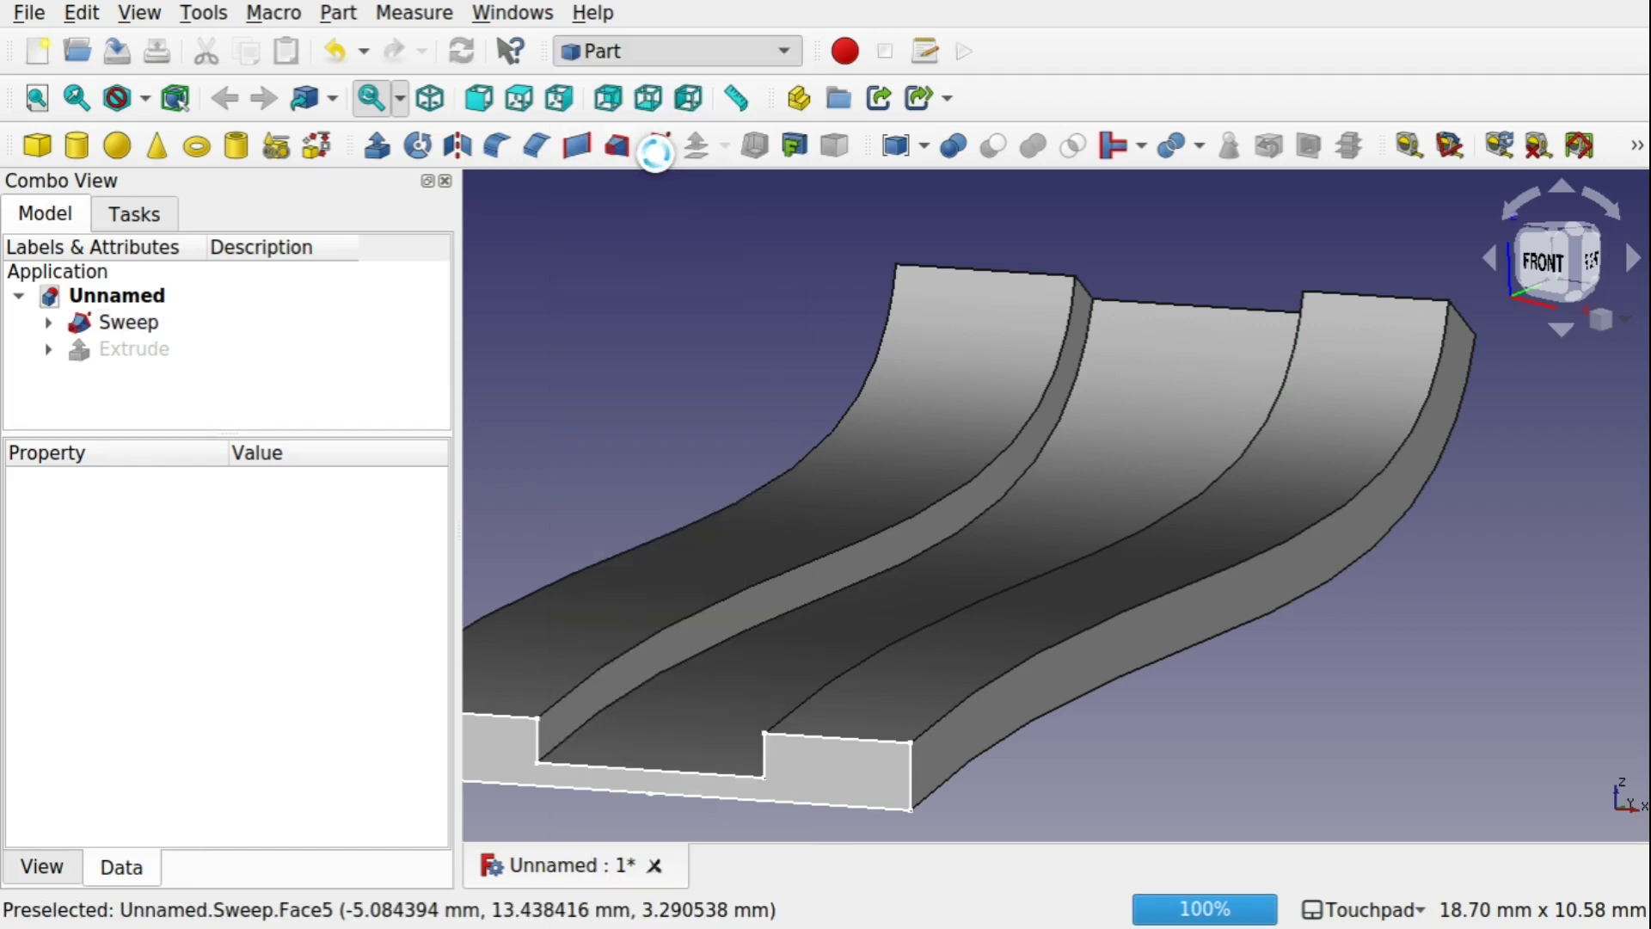
middle_drag(767, 380, 912, 329)
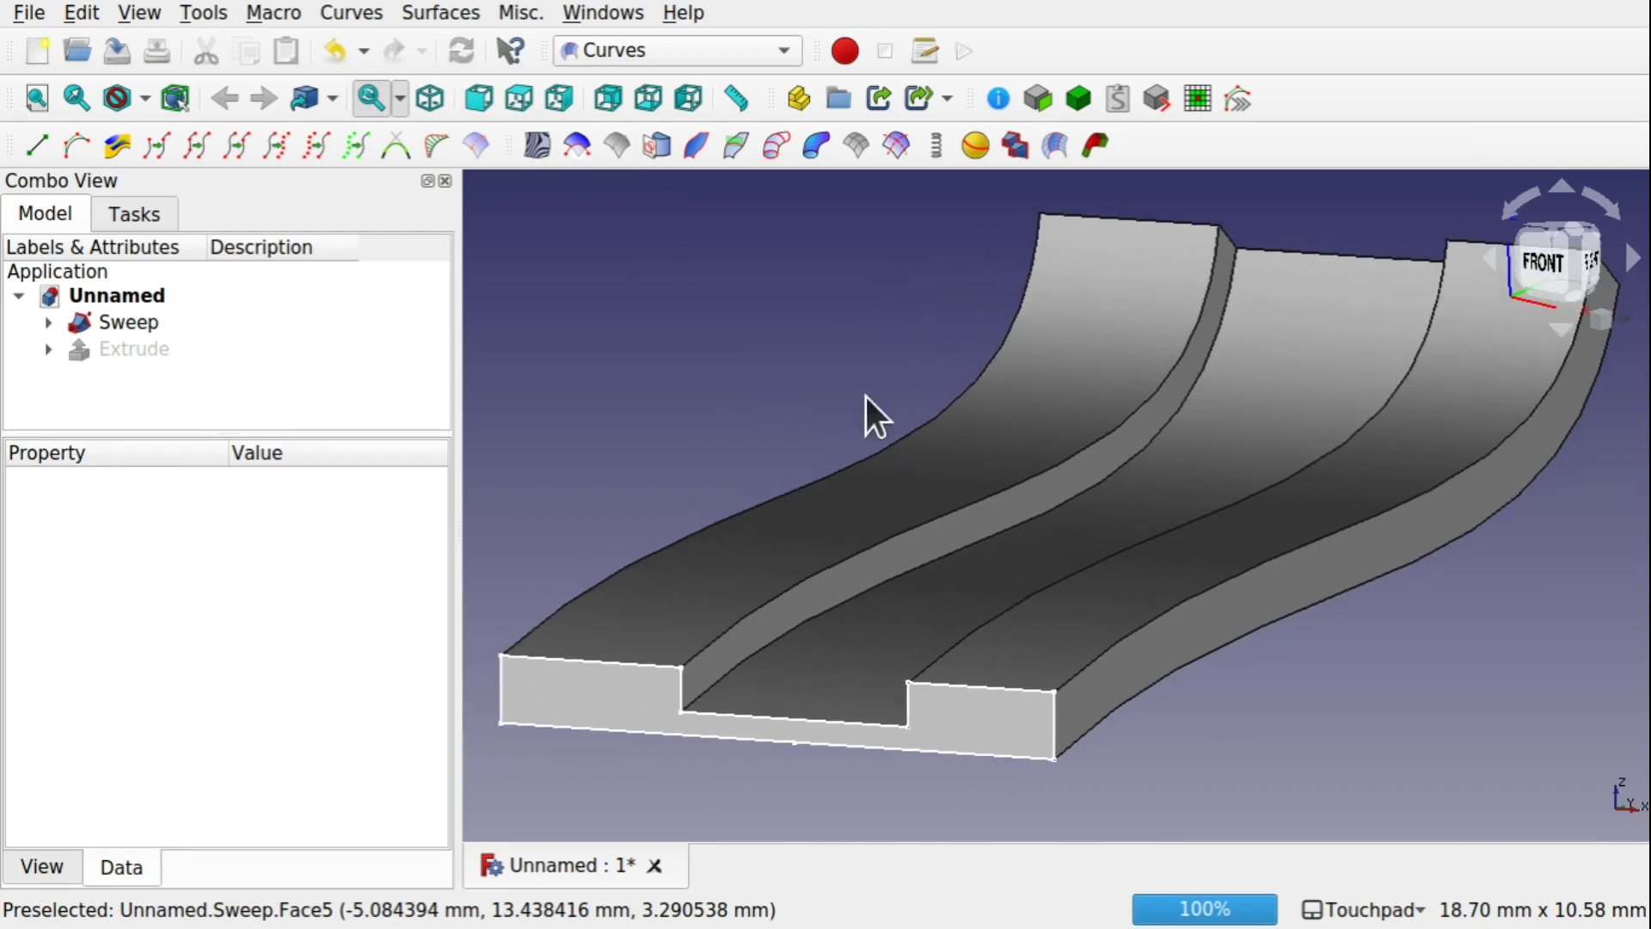
click(793, 586)
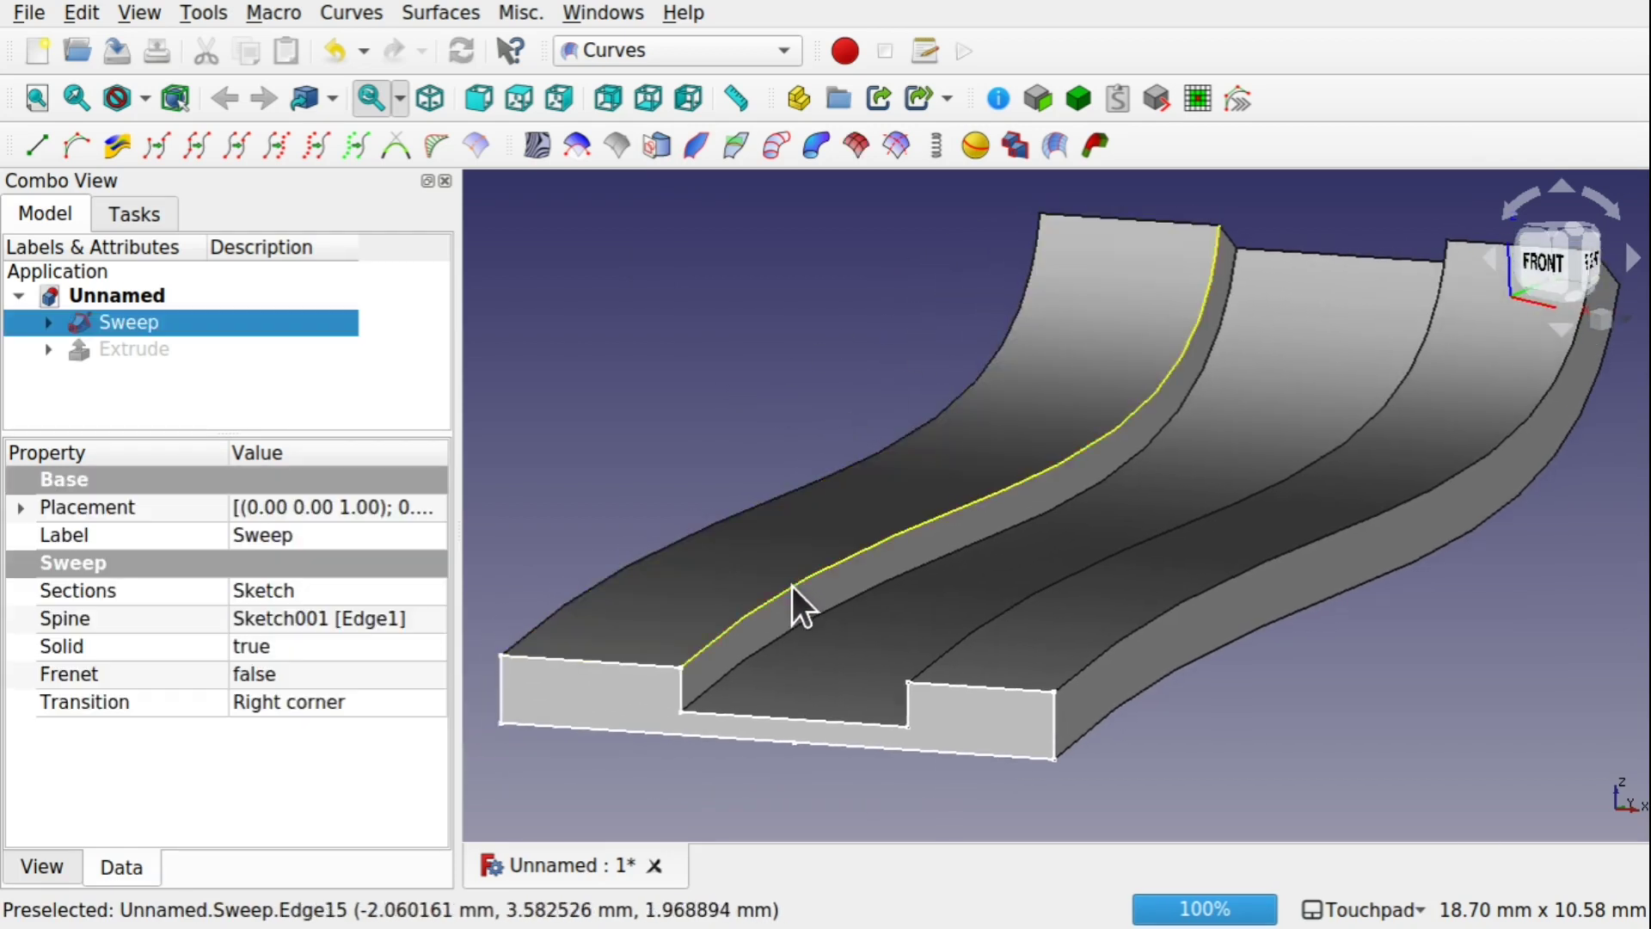
Look up the Curves workbench in the Addon Manager's list of workbenches, then close the manager and clear the selection
click(203, 10)
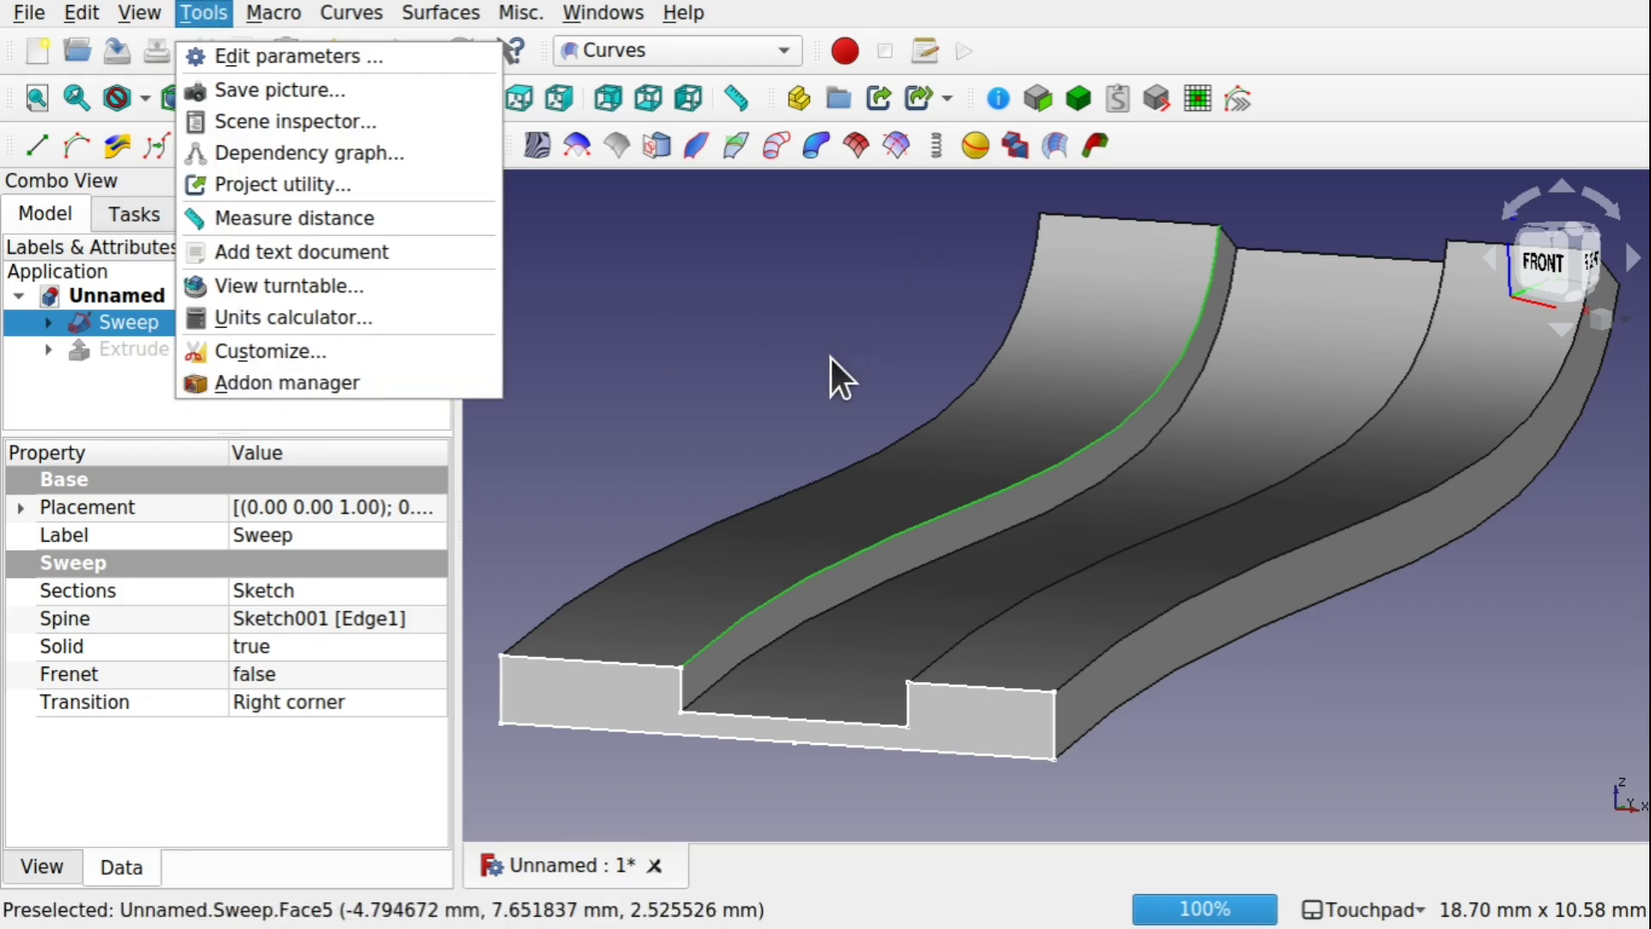
click(424, 385)
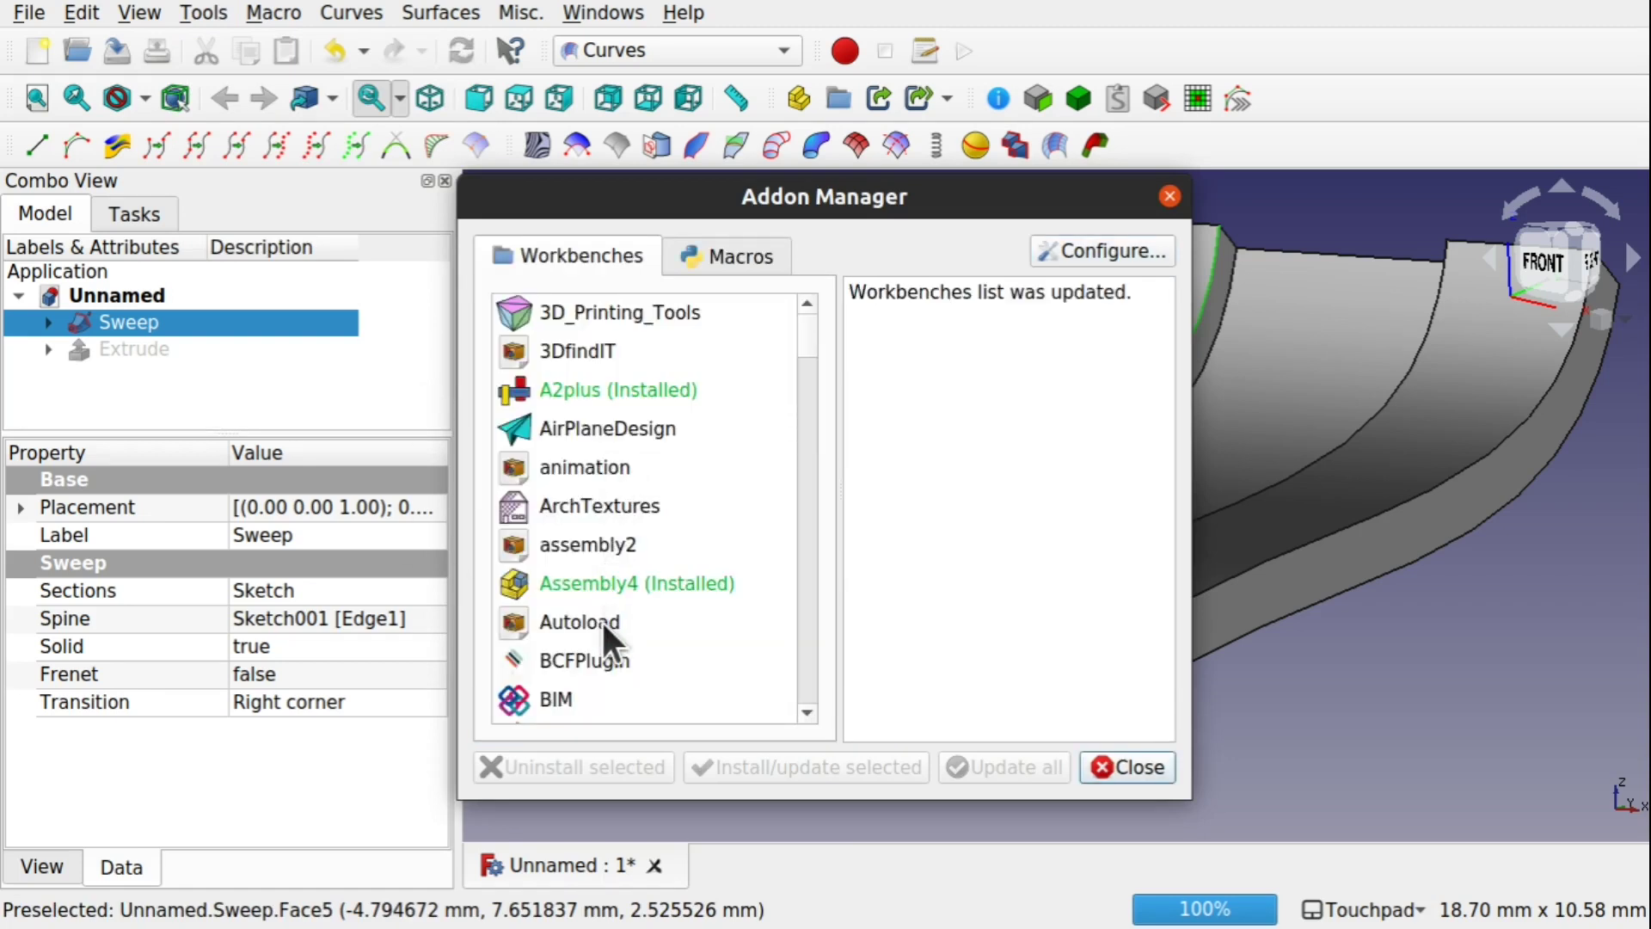
scroll(605, 633, down, 5)
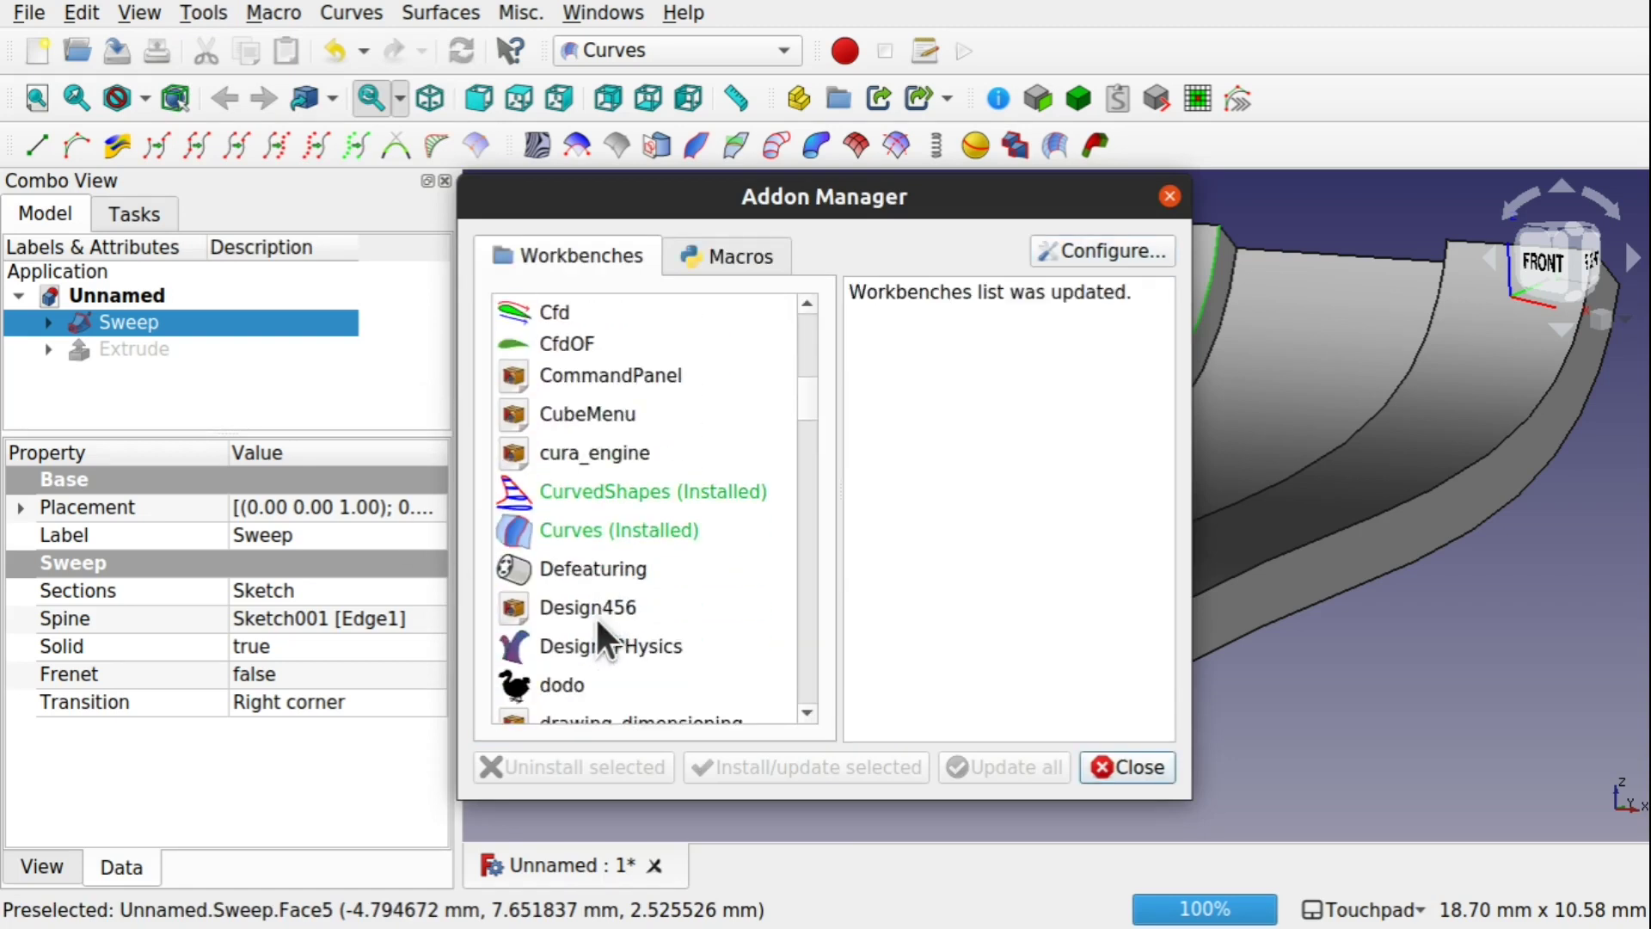
click(1104, 770)
click(715, 802)
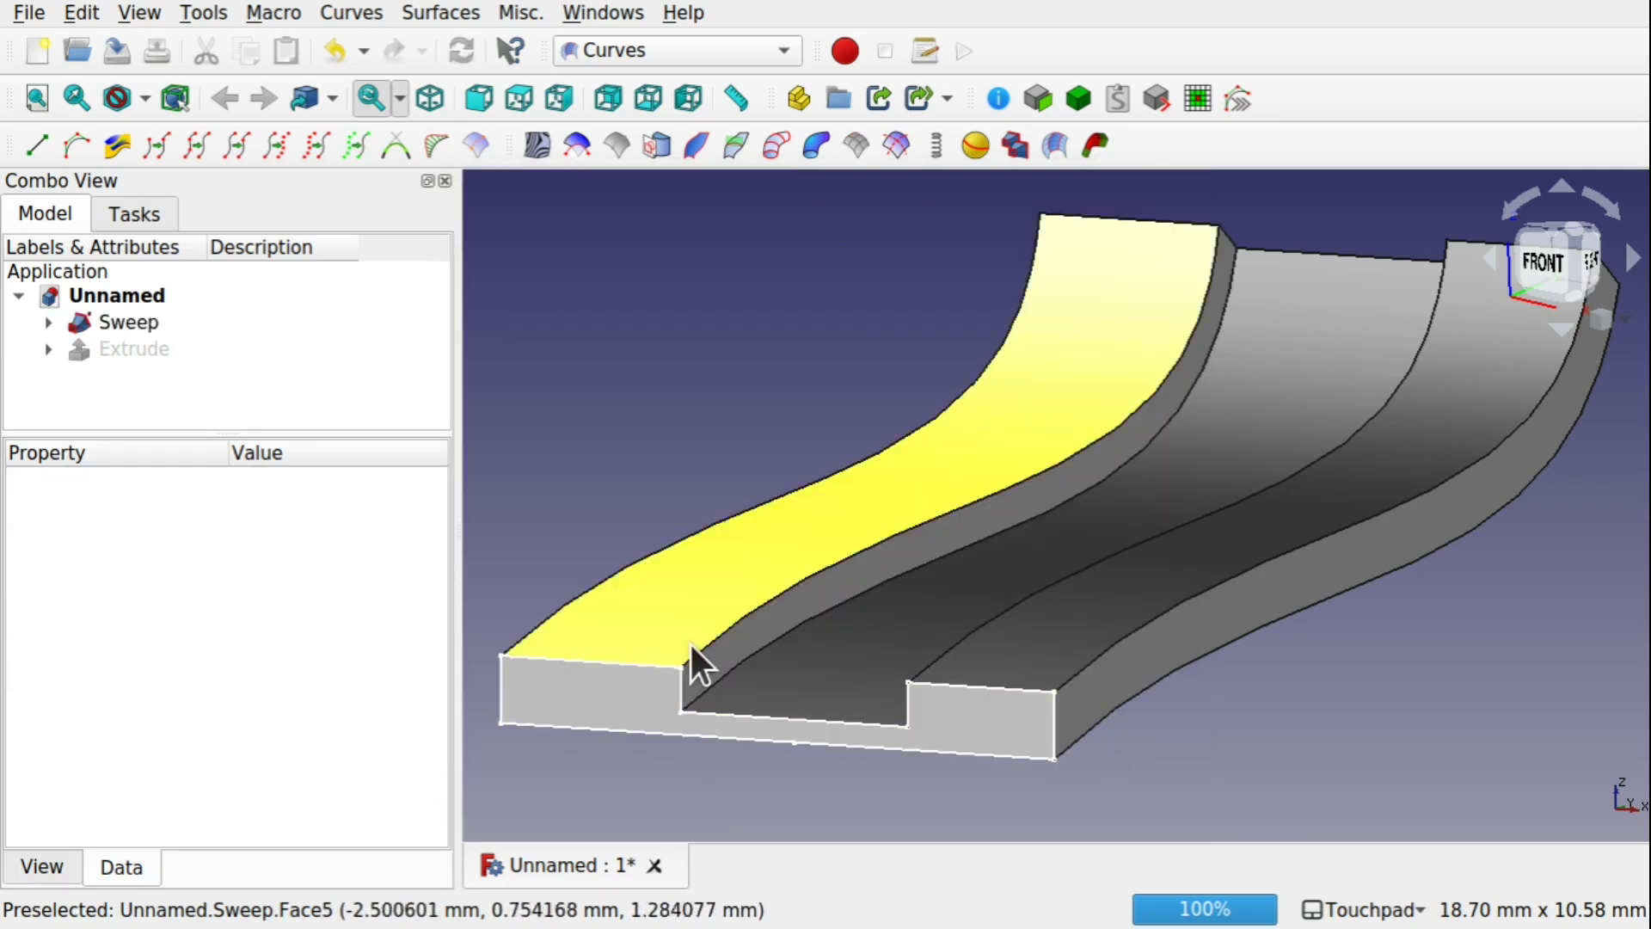
Create a joined B-spline curve from the upper notch edge of the Sweep body using joinCurves
click(700, 648)
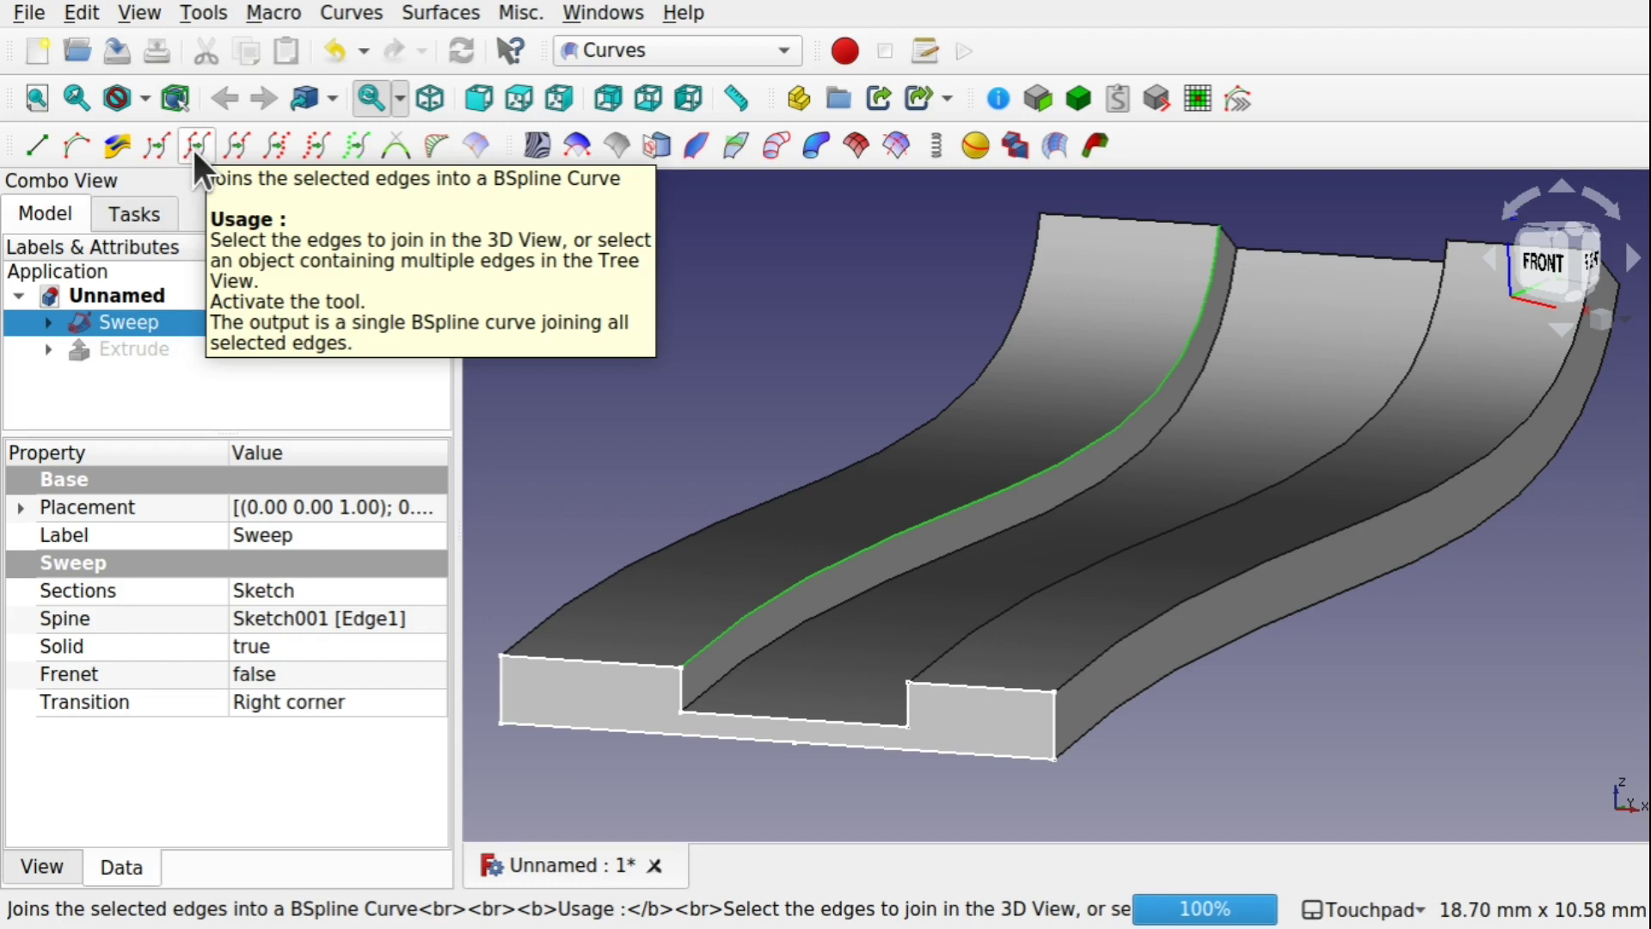
click(347, 11)
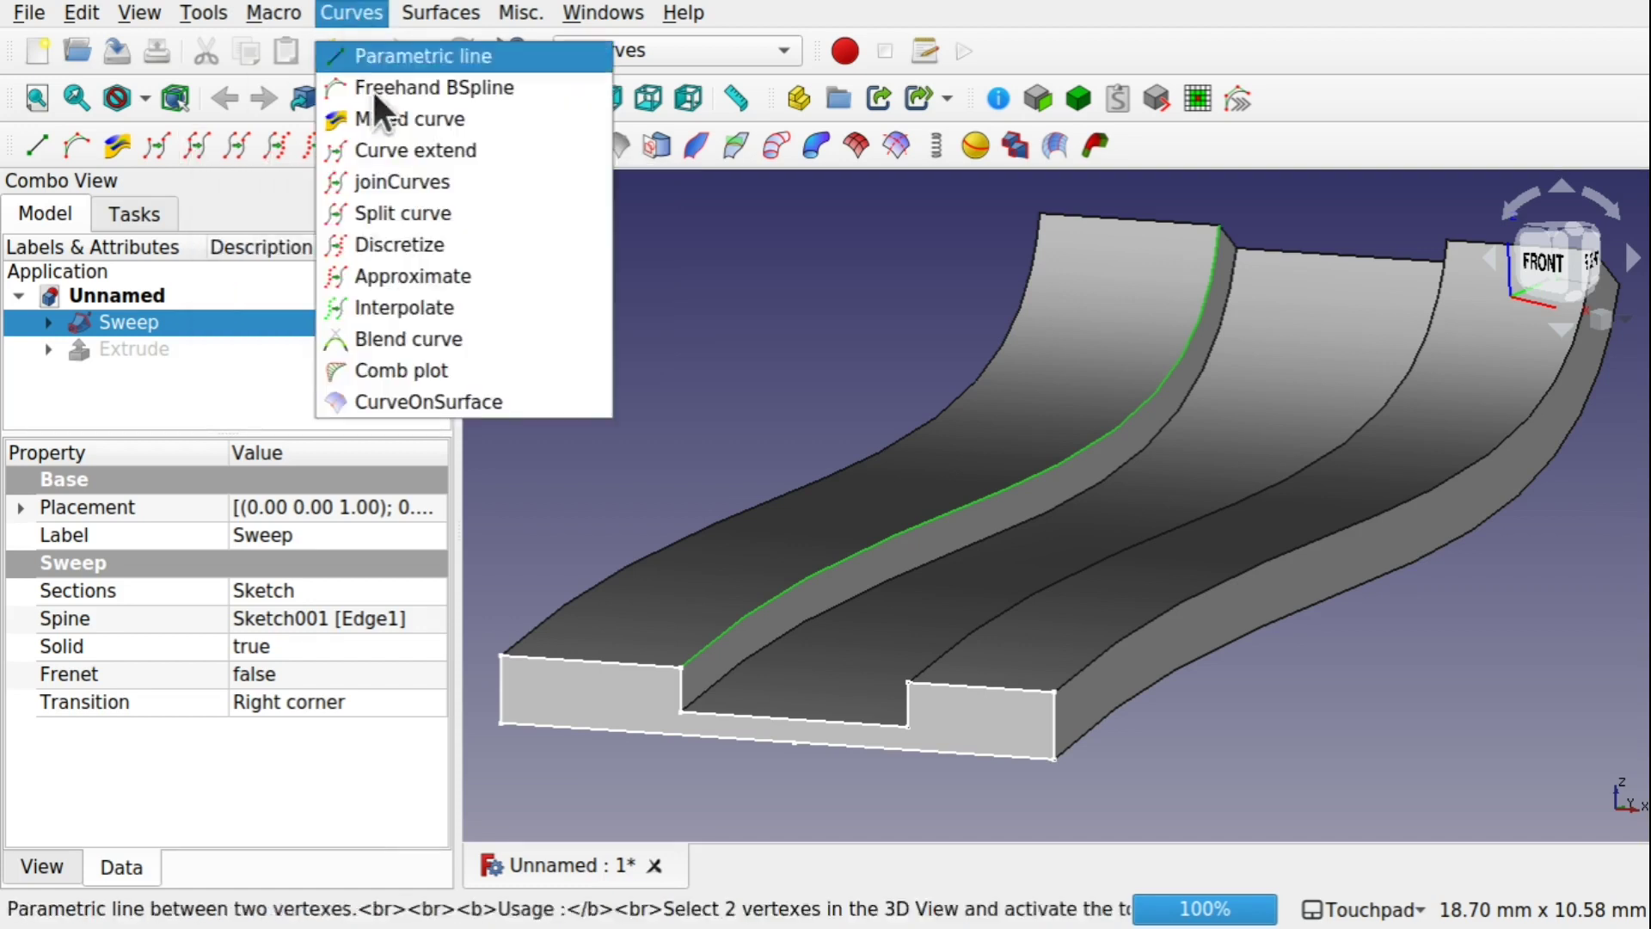
click(408, 172)
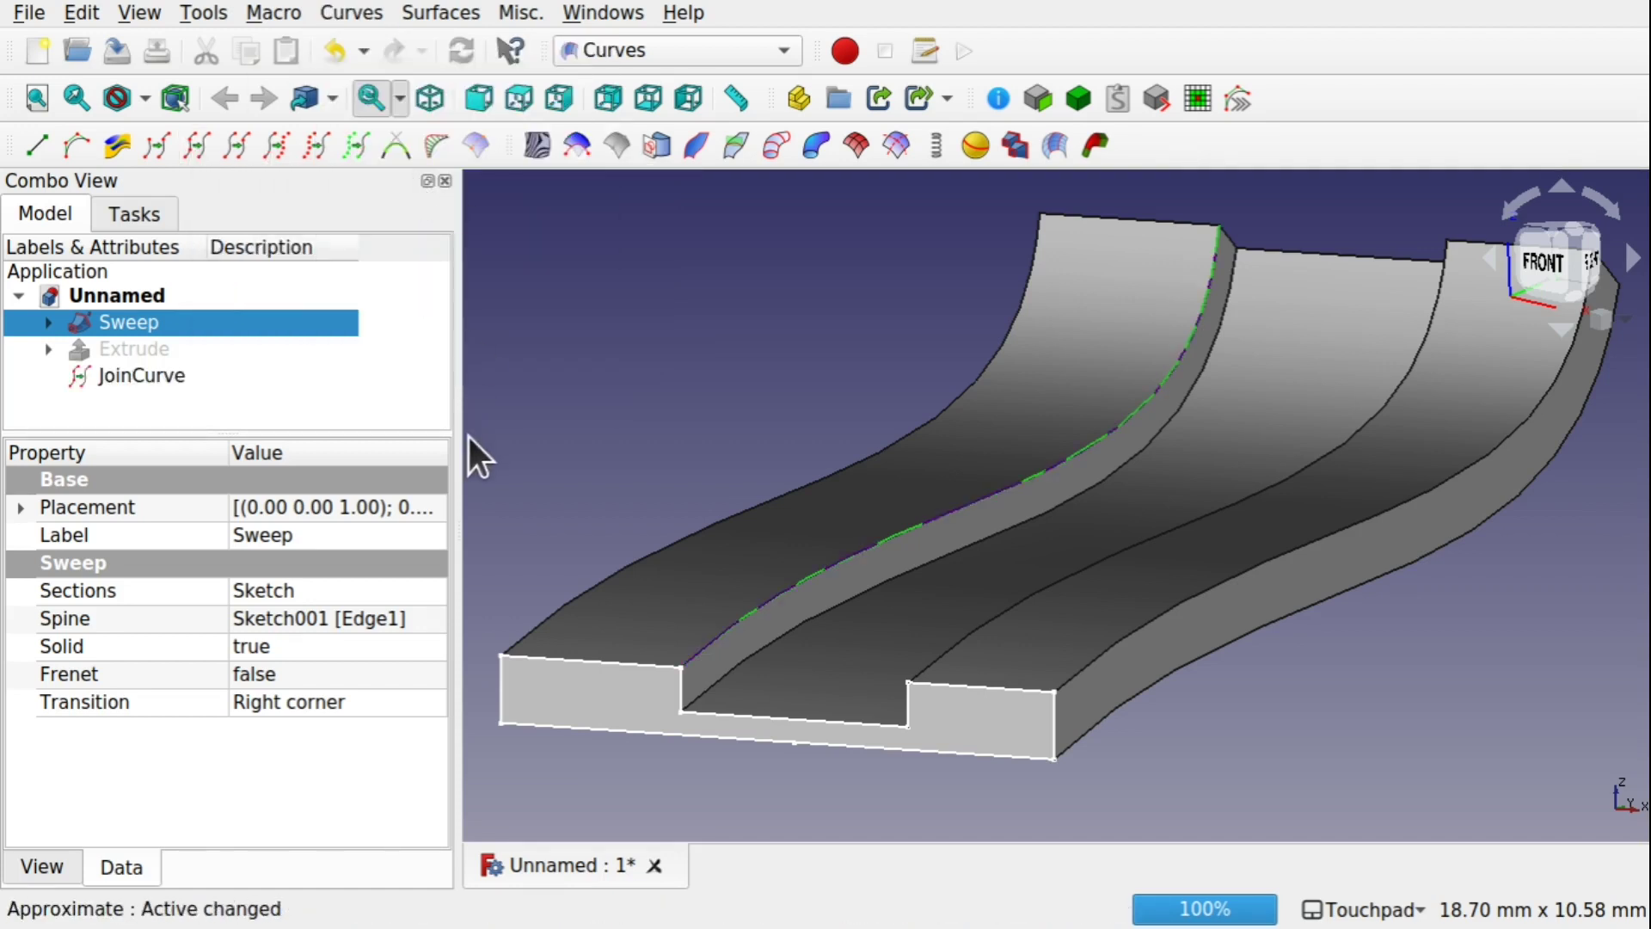
Hide the Sweep body temporarily to examine the joined curve, show the body again and select the curve
click(828, 586)
key(space)
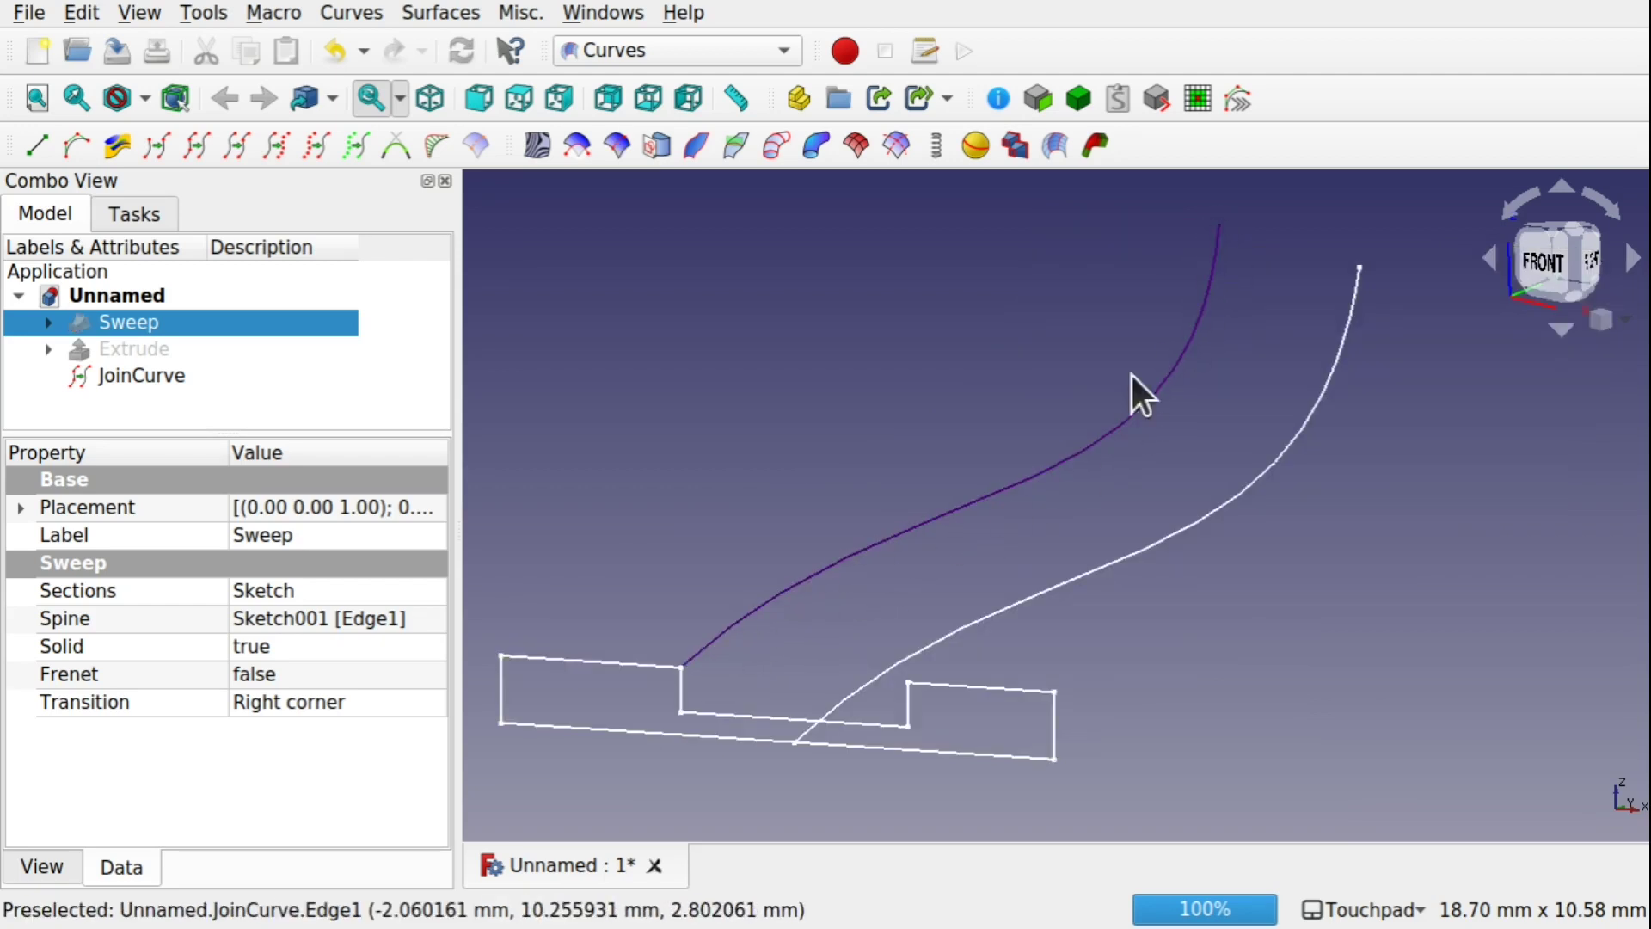
key(space)
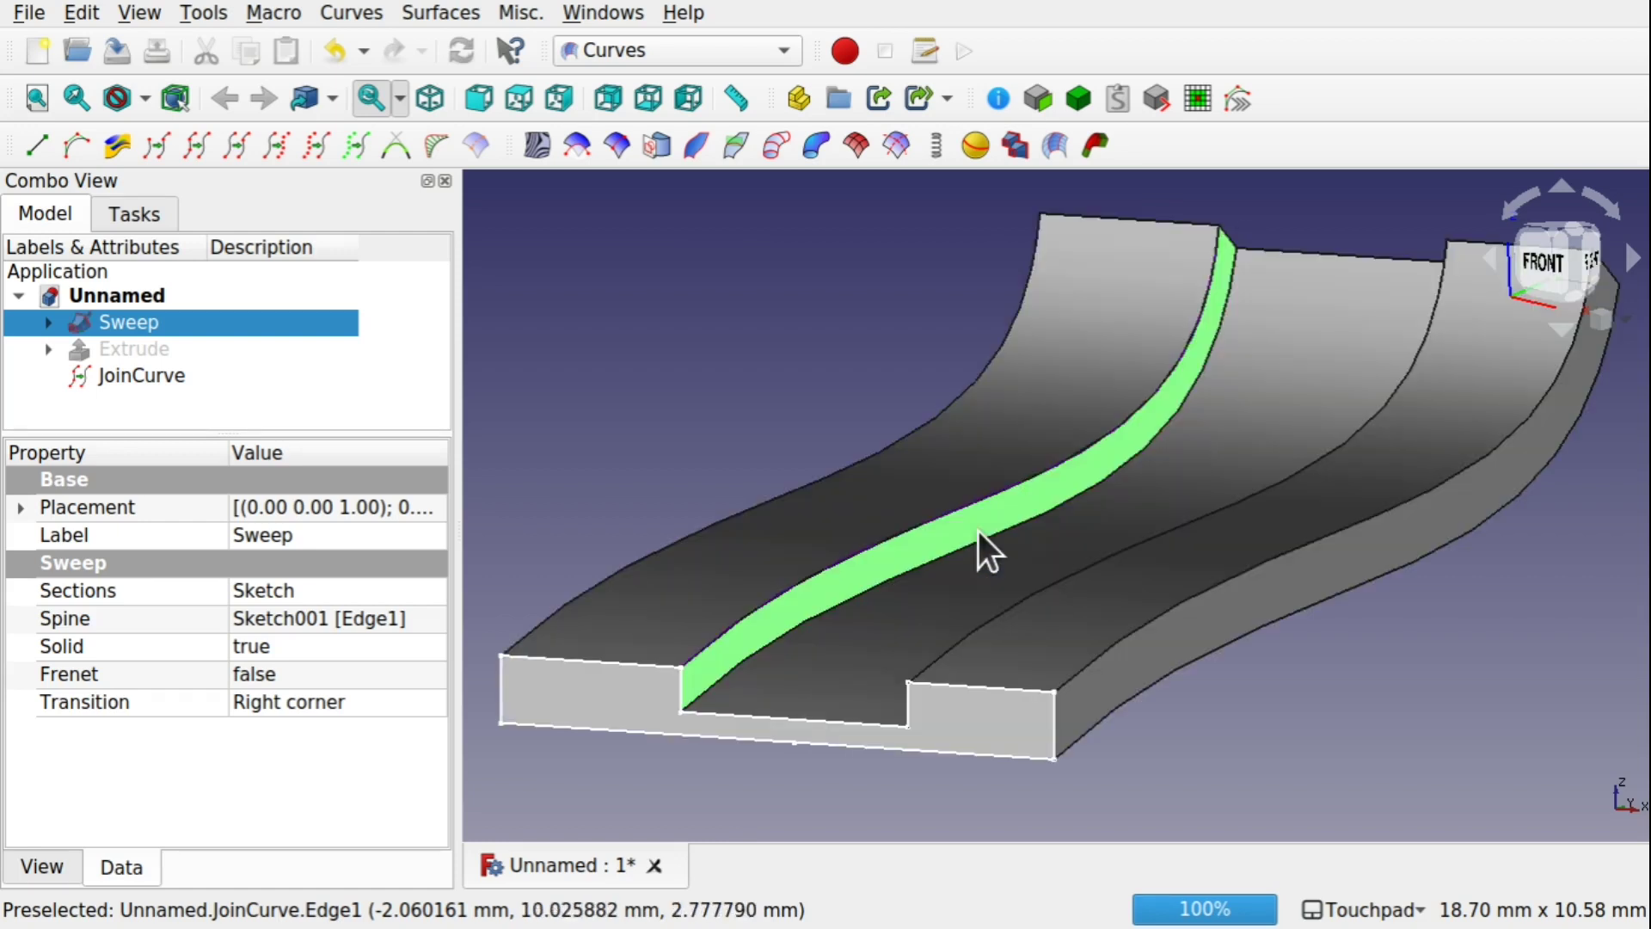
click(134, 376)
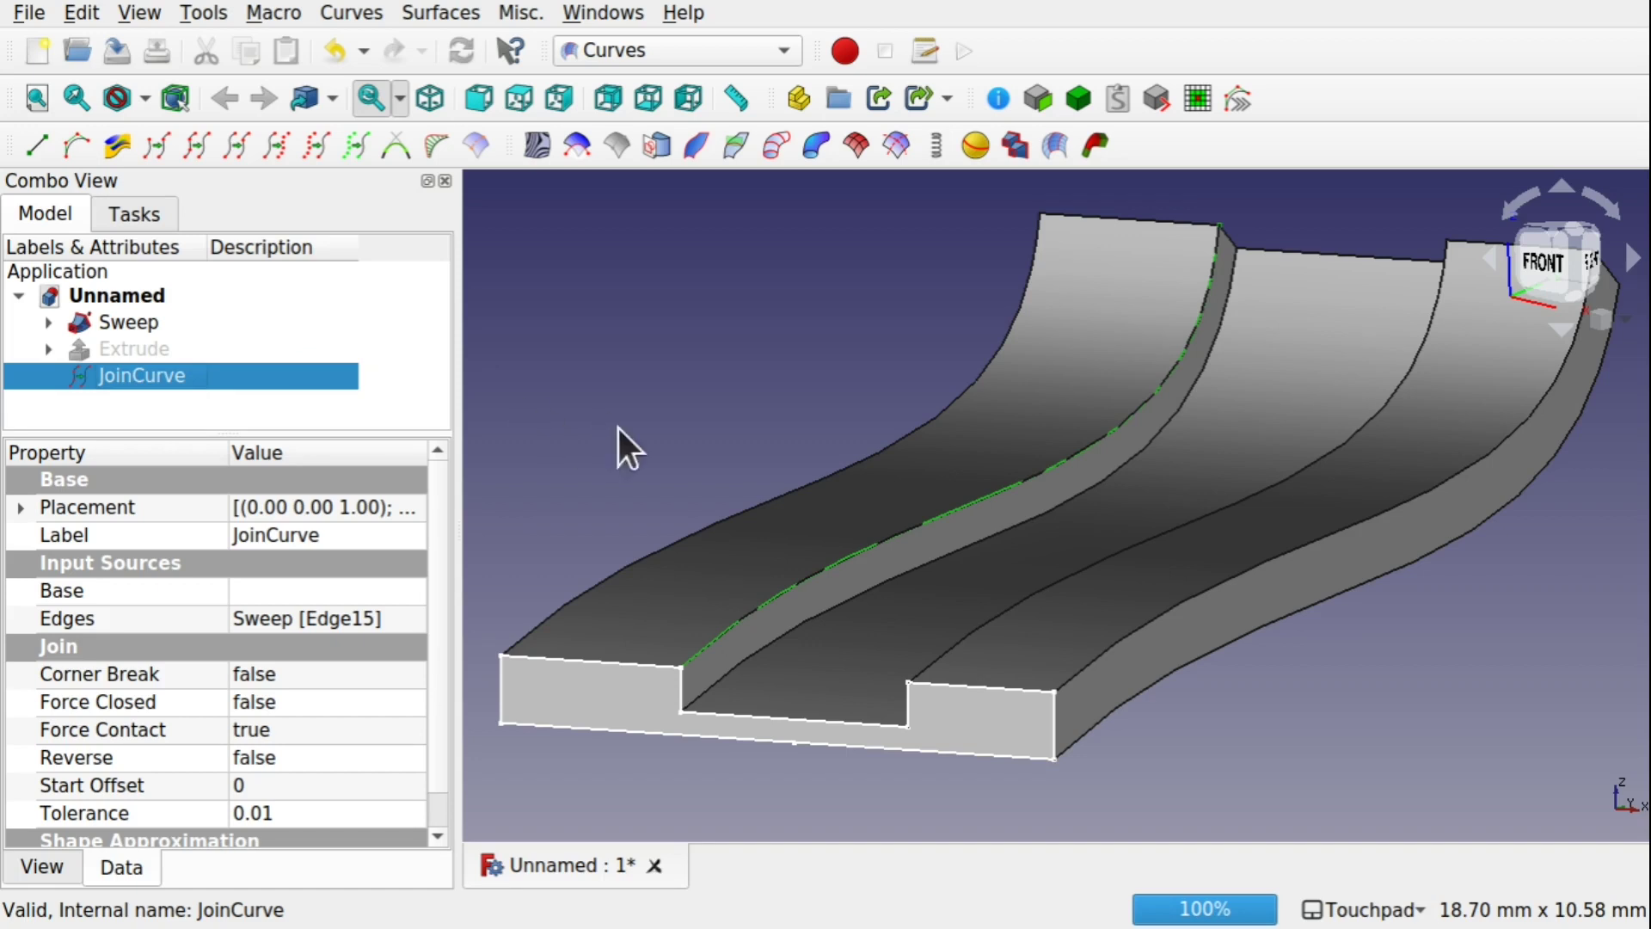
Switch to the Draft workbench and create a path array of the Extrude block along the JoinCurve
alt+drag(674, 454, 719, 461)
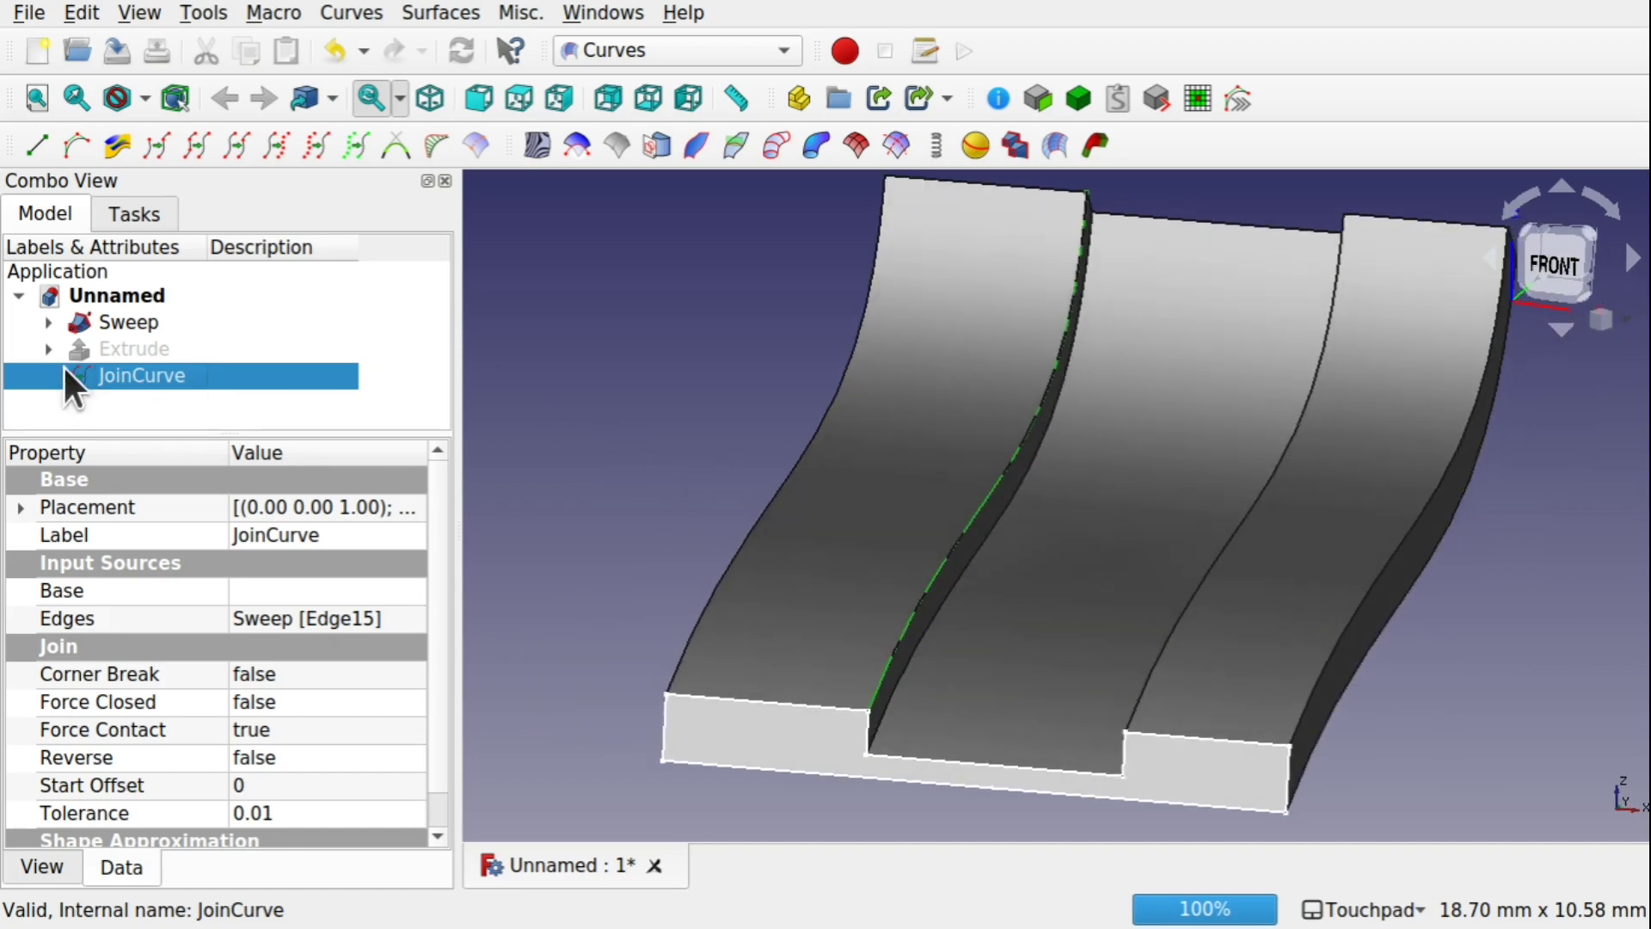
click(111, 344)
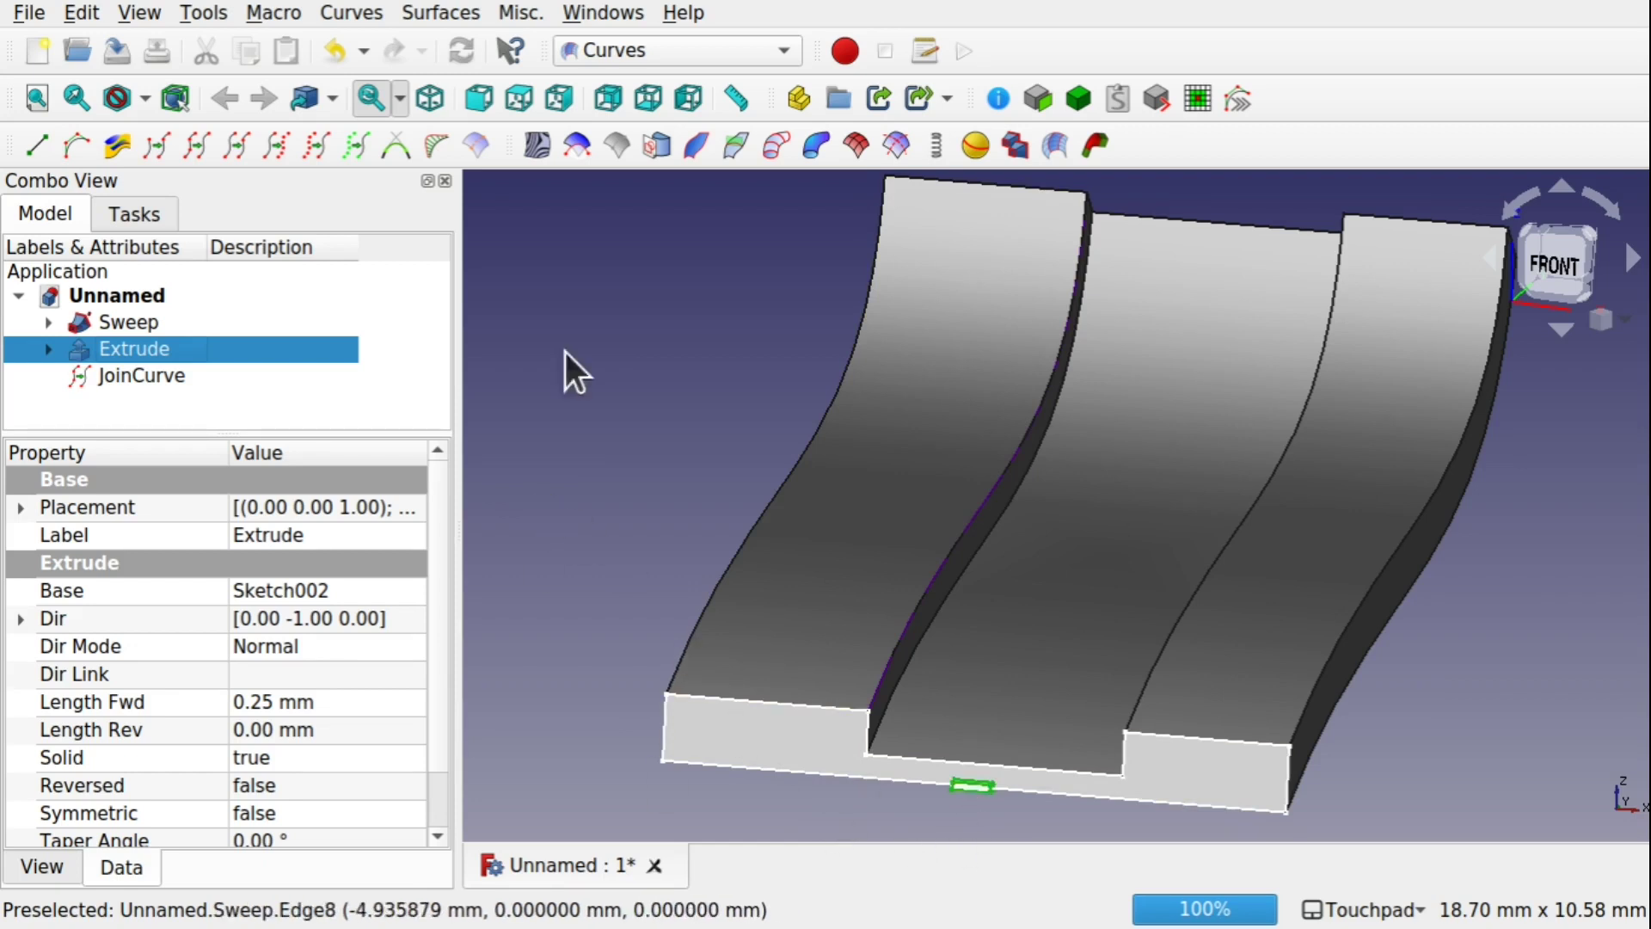
click(673, 45)
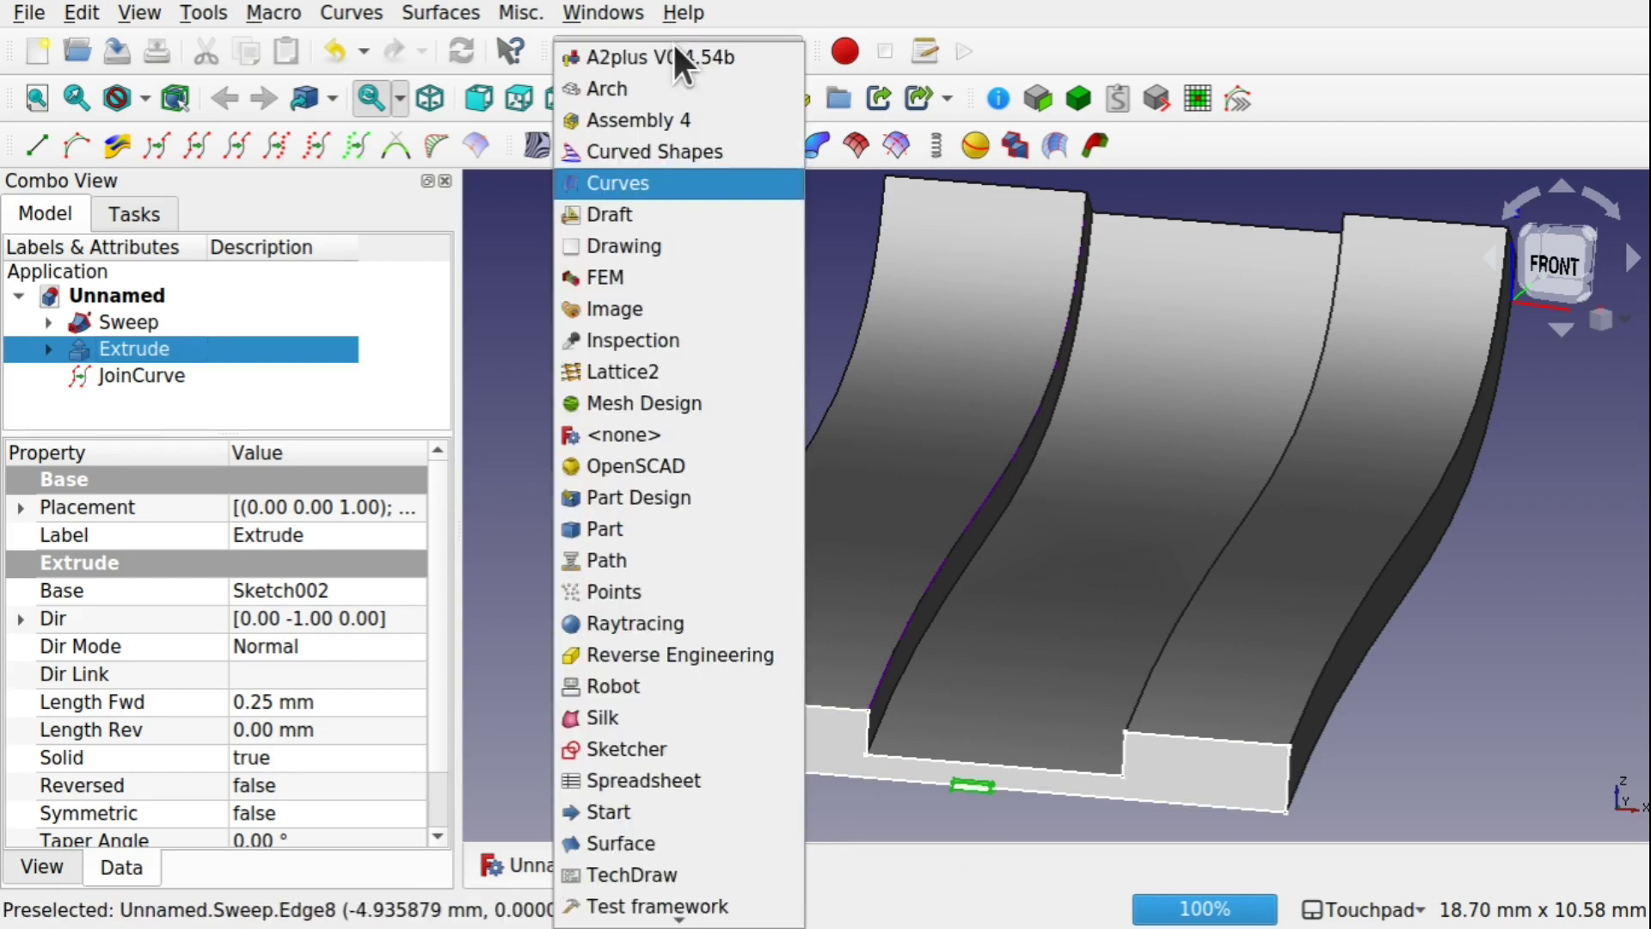
click(643, 205)
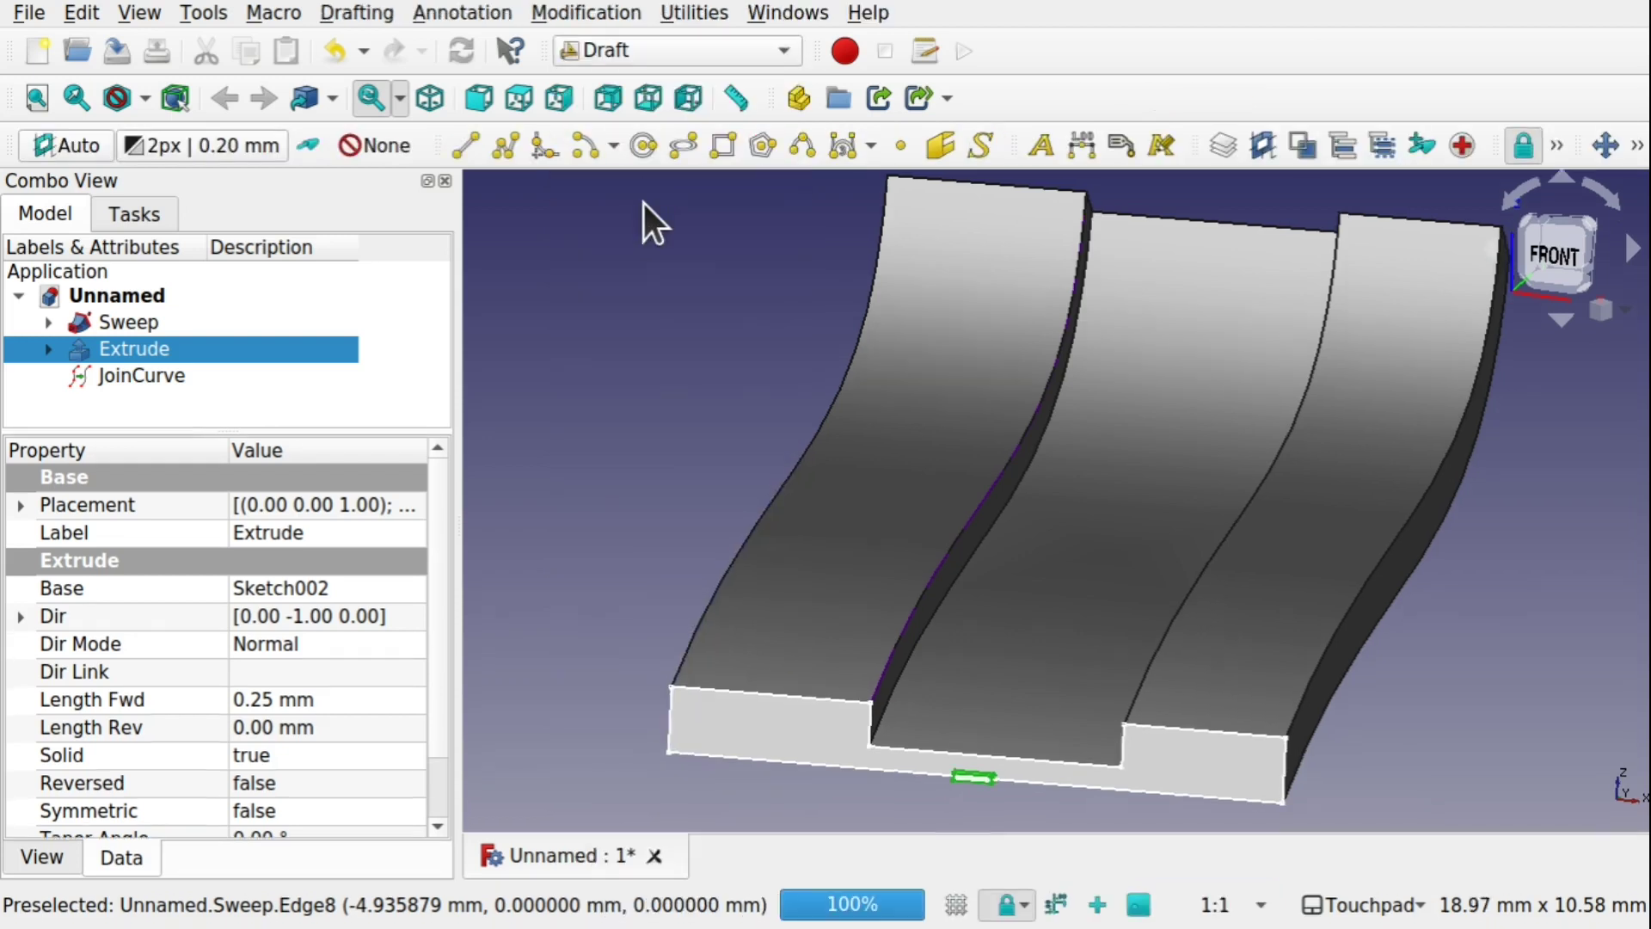
ctrl+click(162, 372)
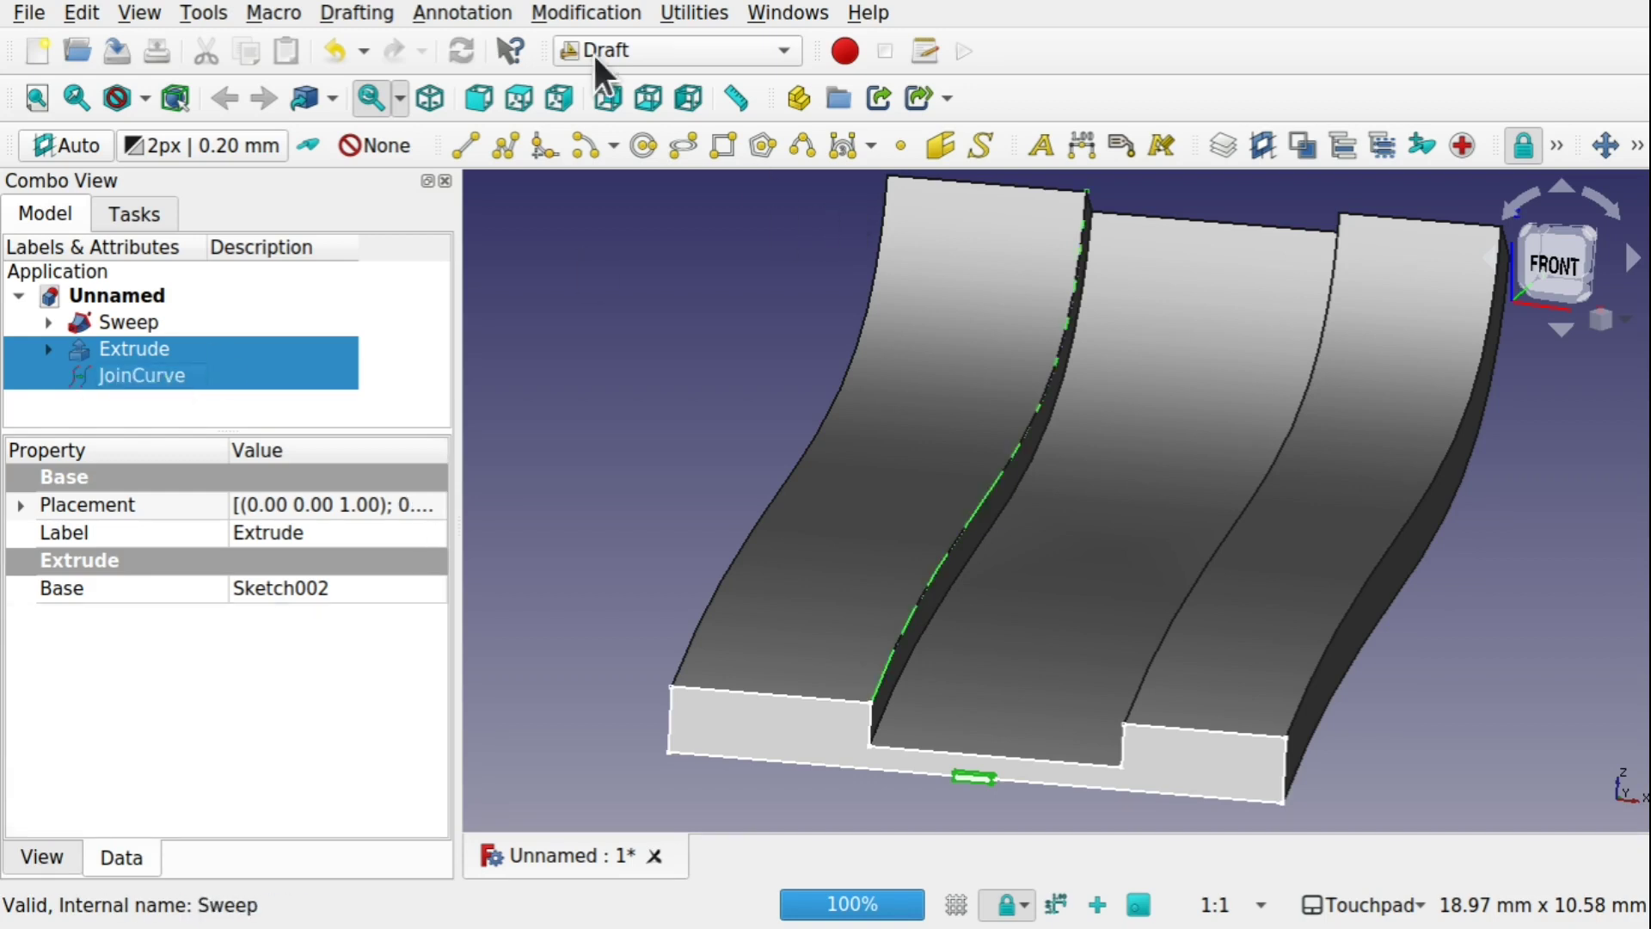
click(566, 14)
mouse_move(786, 305)
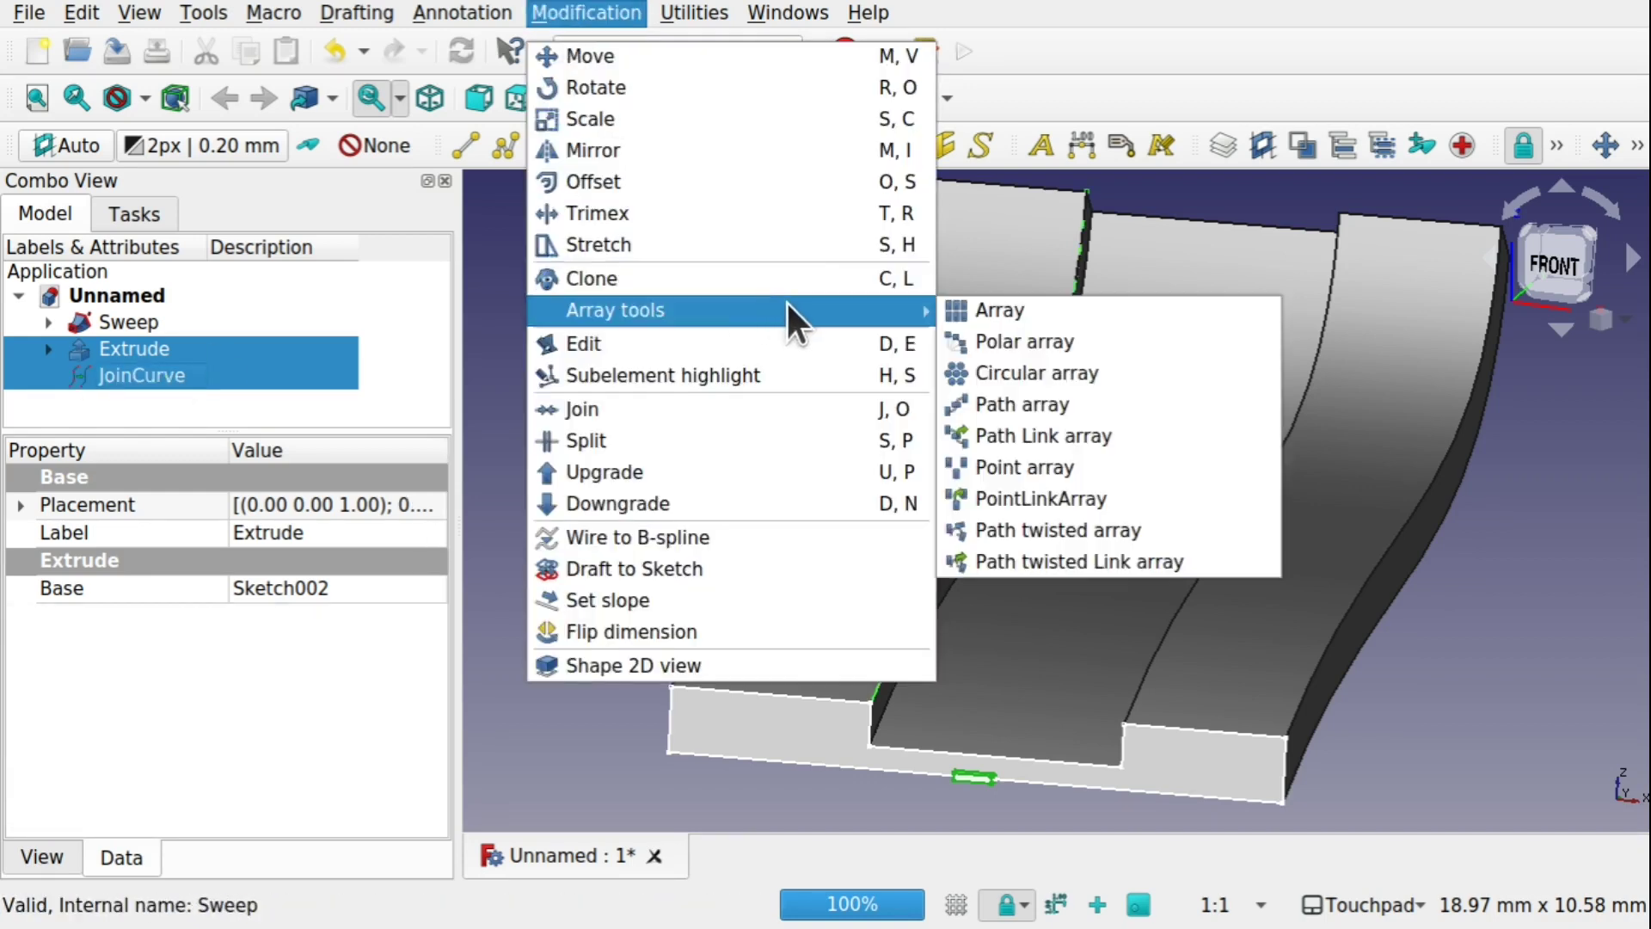
click(1113, 401)
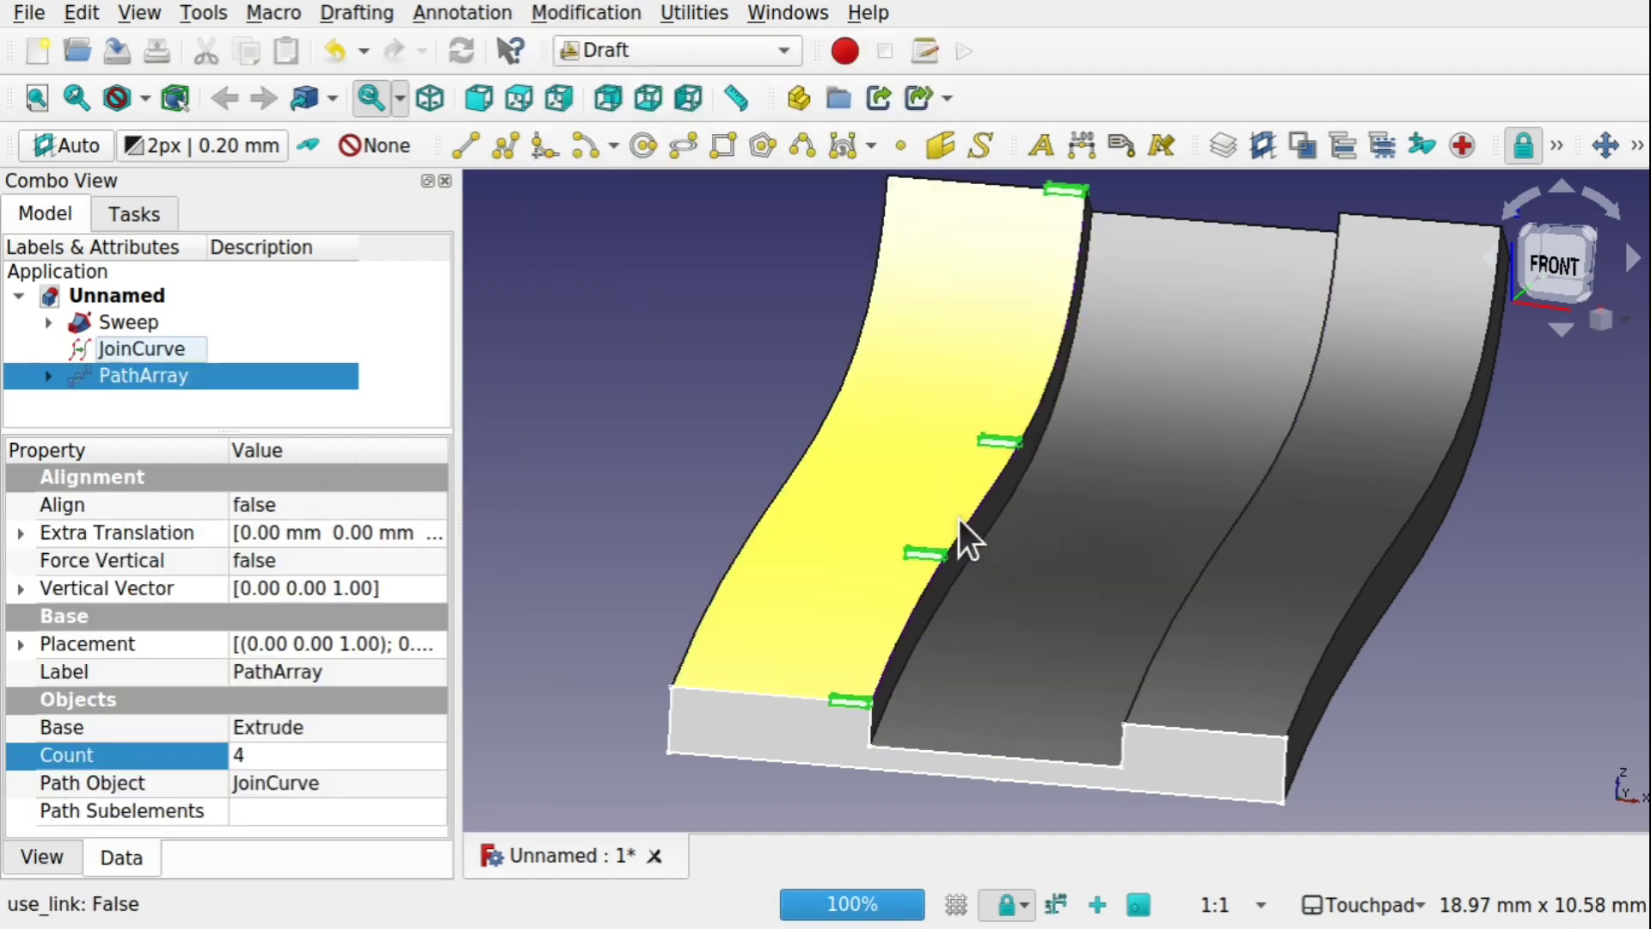
Switch to the Curves workbench and create a joined curve from the upper edge on the opposite side of the notch
scroll(958, 519, up, 6)
mouse_move(905, 607)
shift+mouse_down()
mouse_move(965, 660)
mouse_move(787, 638)
mouse_move(903, 619)
shift+mouse_up()
scroll(787, 638, down, 5)
click(162, 348)
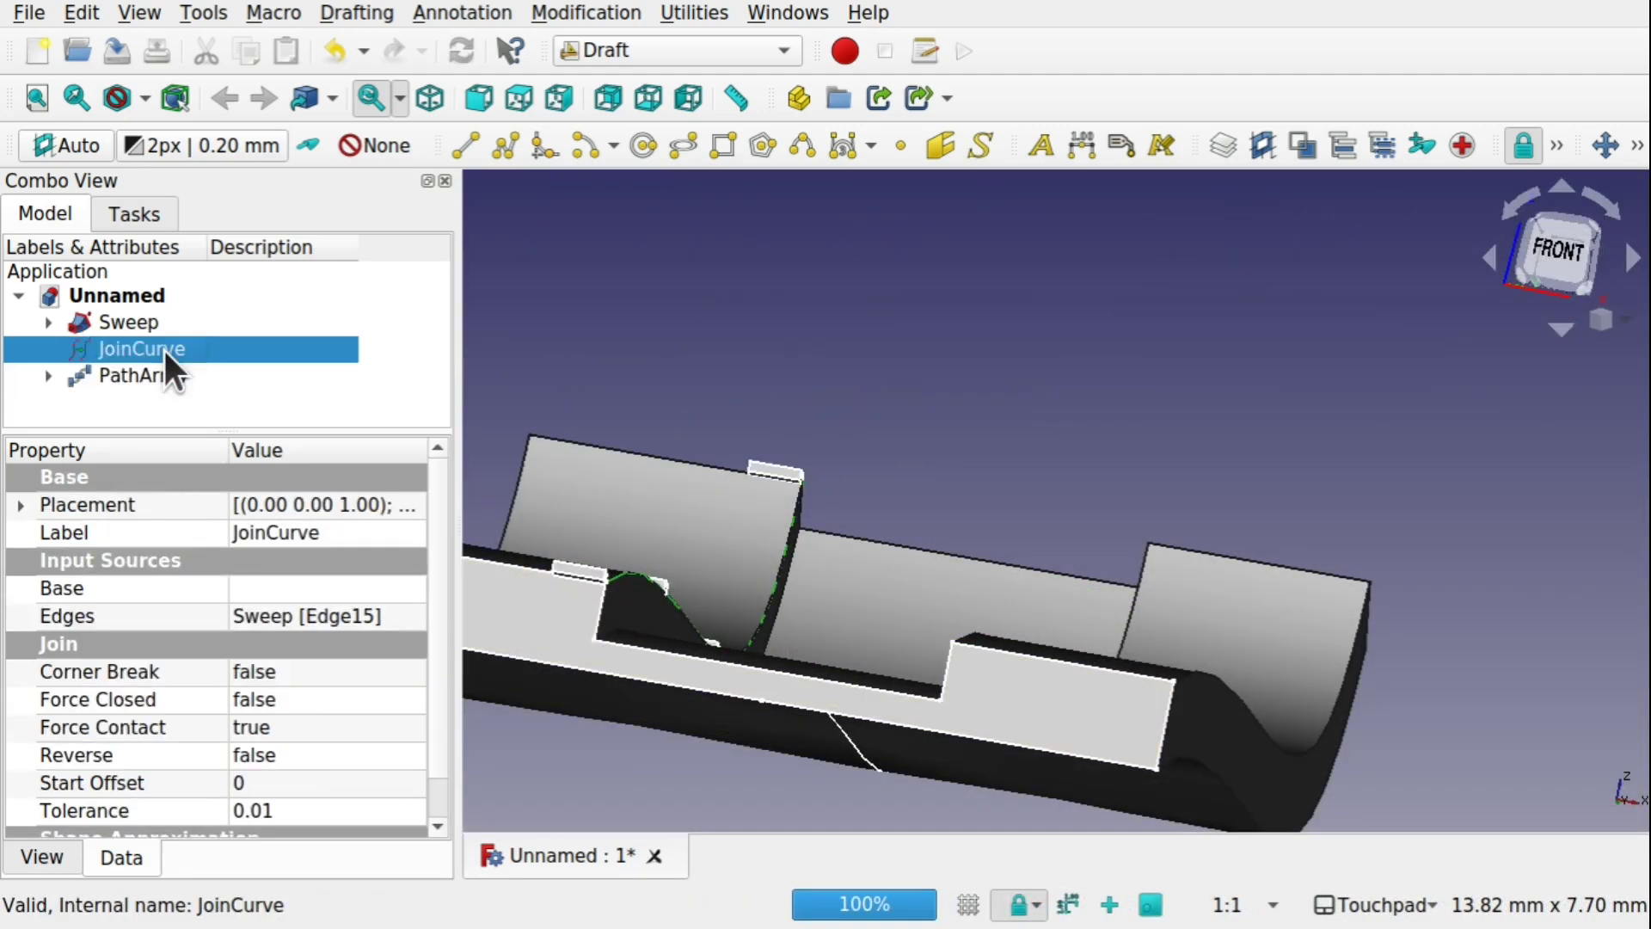
click(996, 571)
shift+drag(996, 571, 1128, 637)
click(1155, 652)
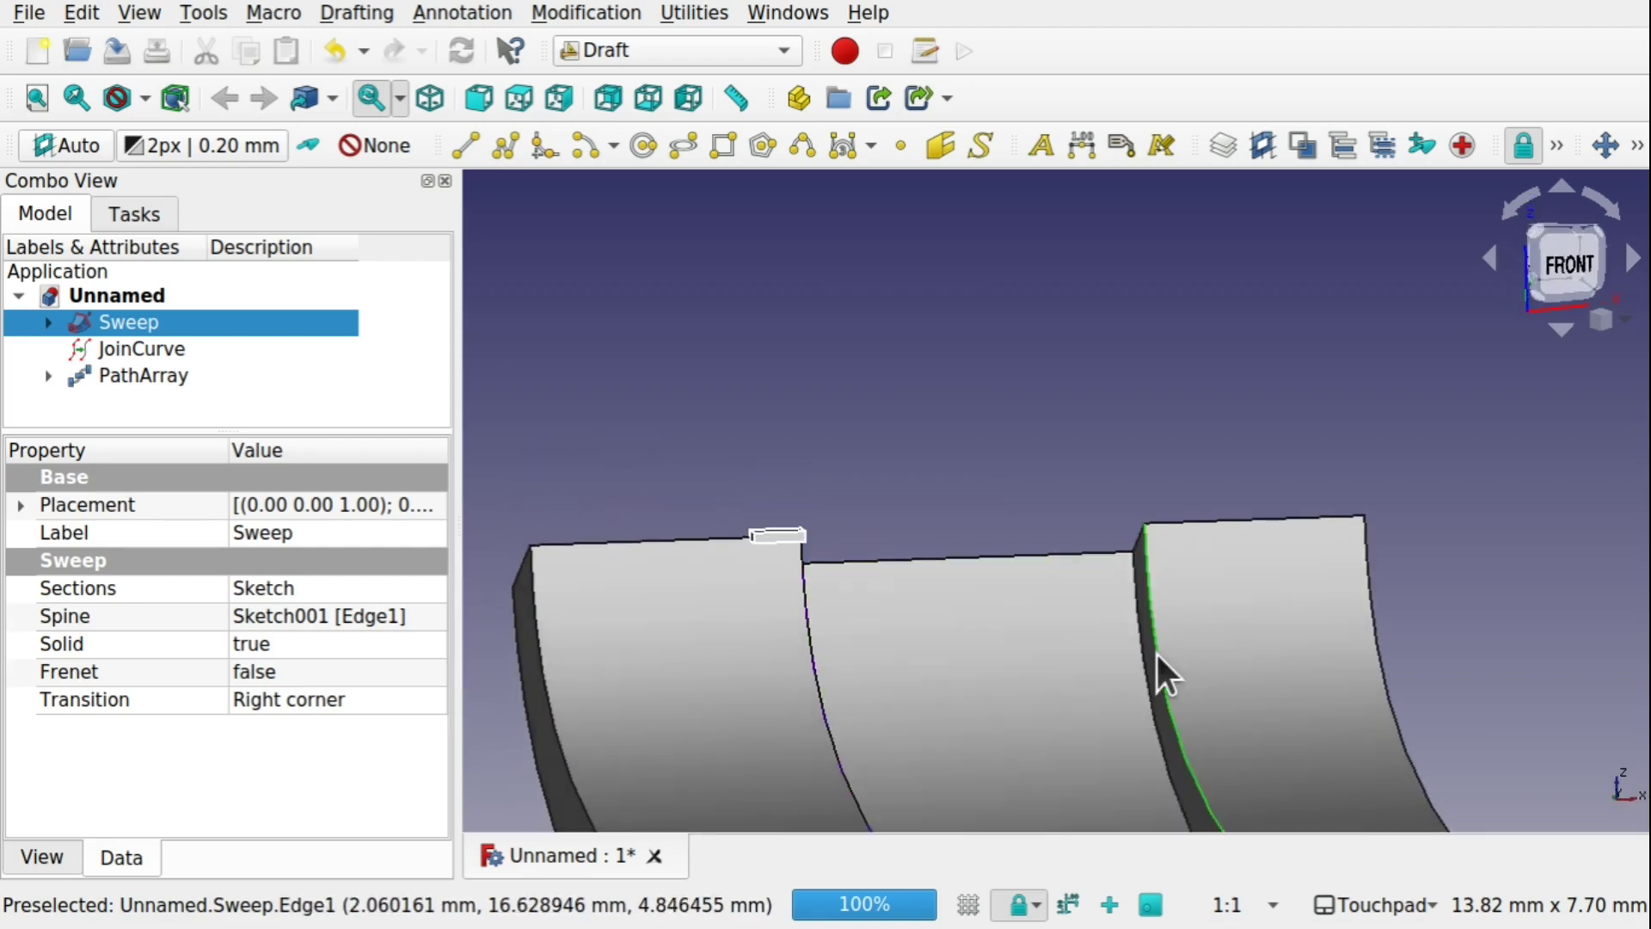
click(669, 53)
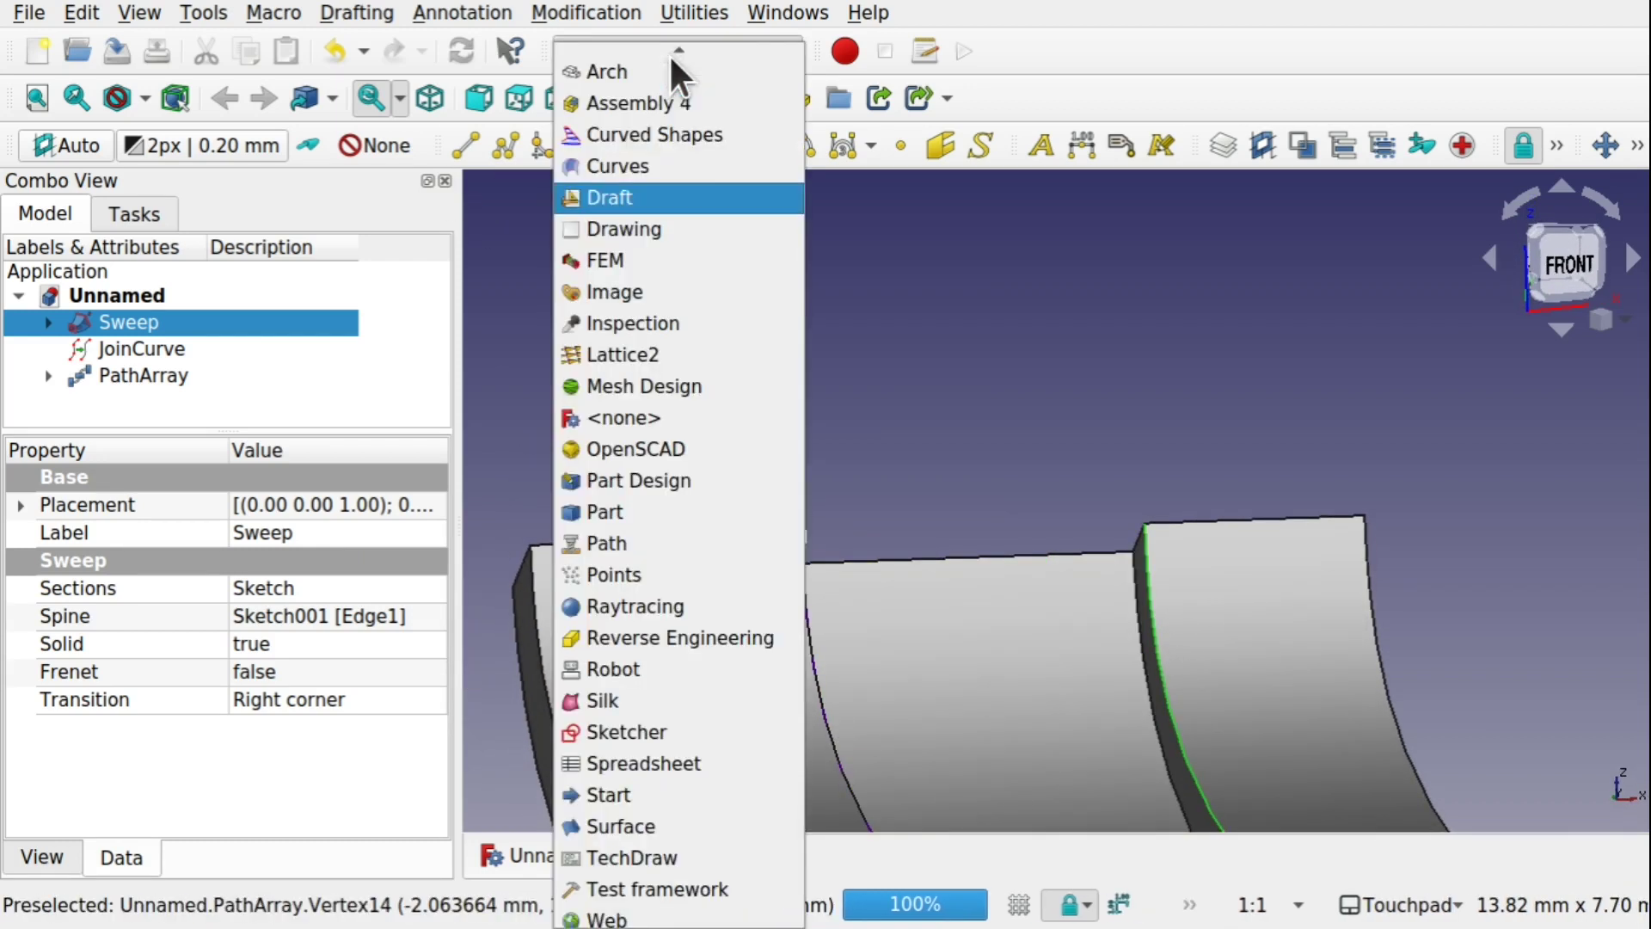
click(667, 179)
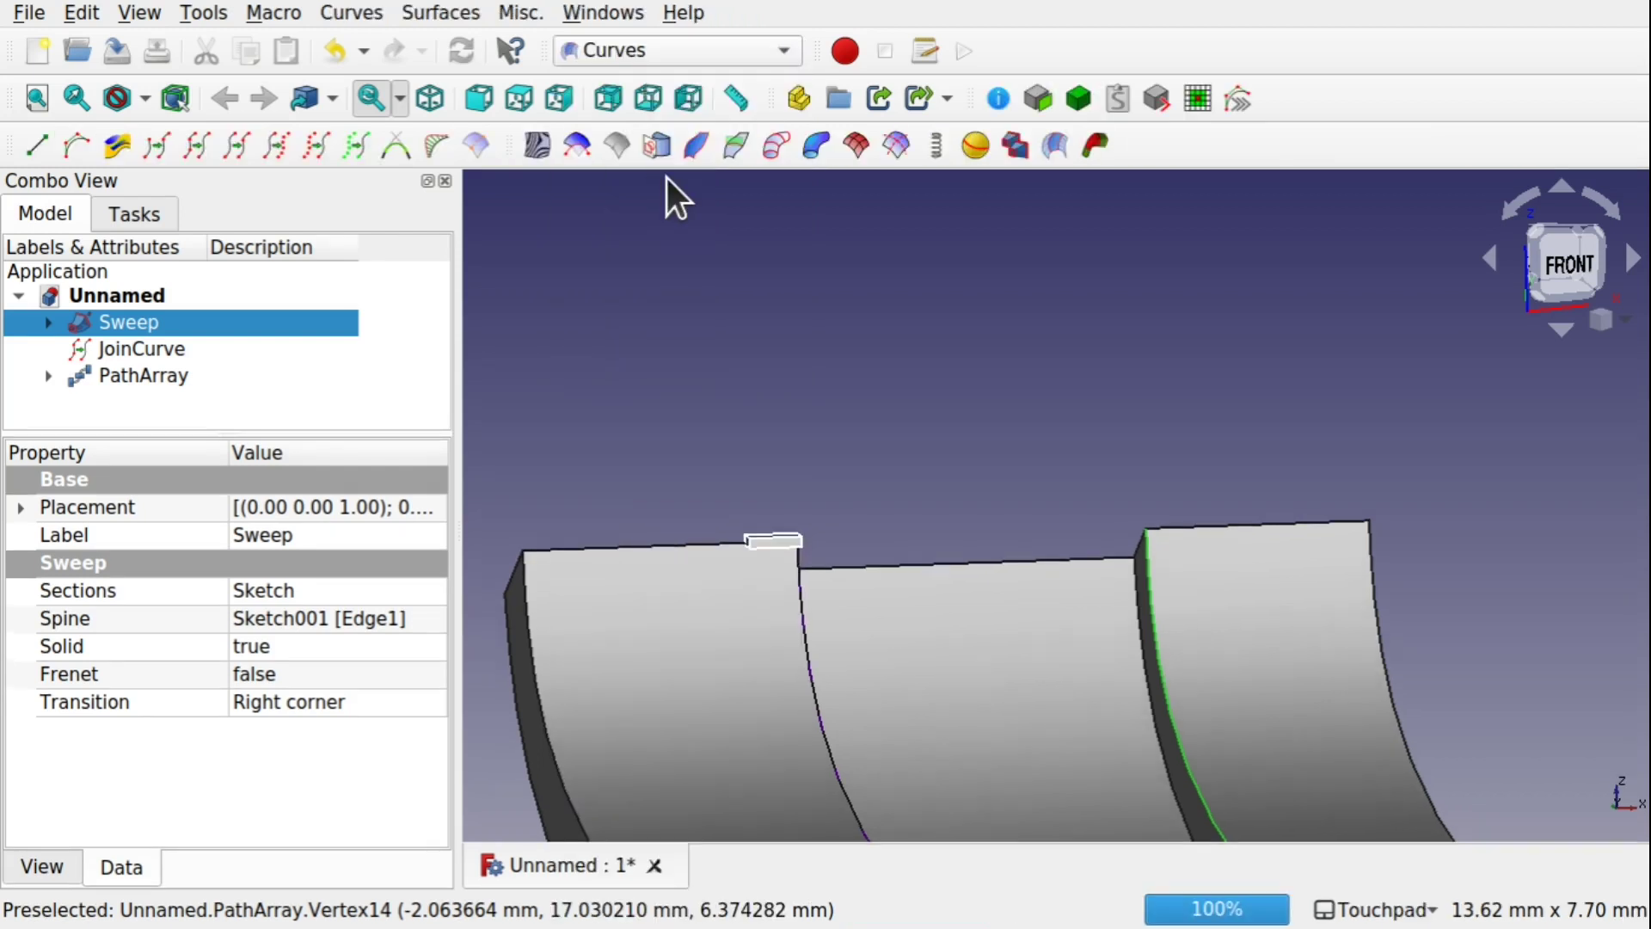
click(196, 144)
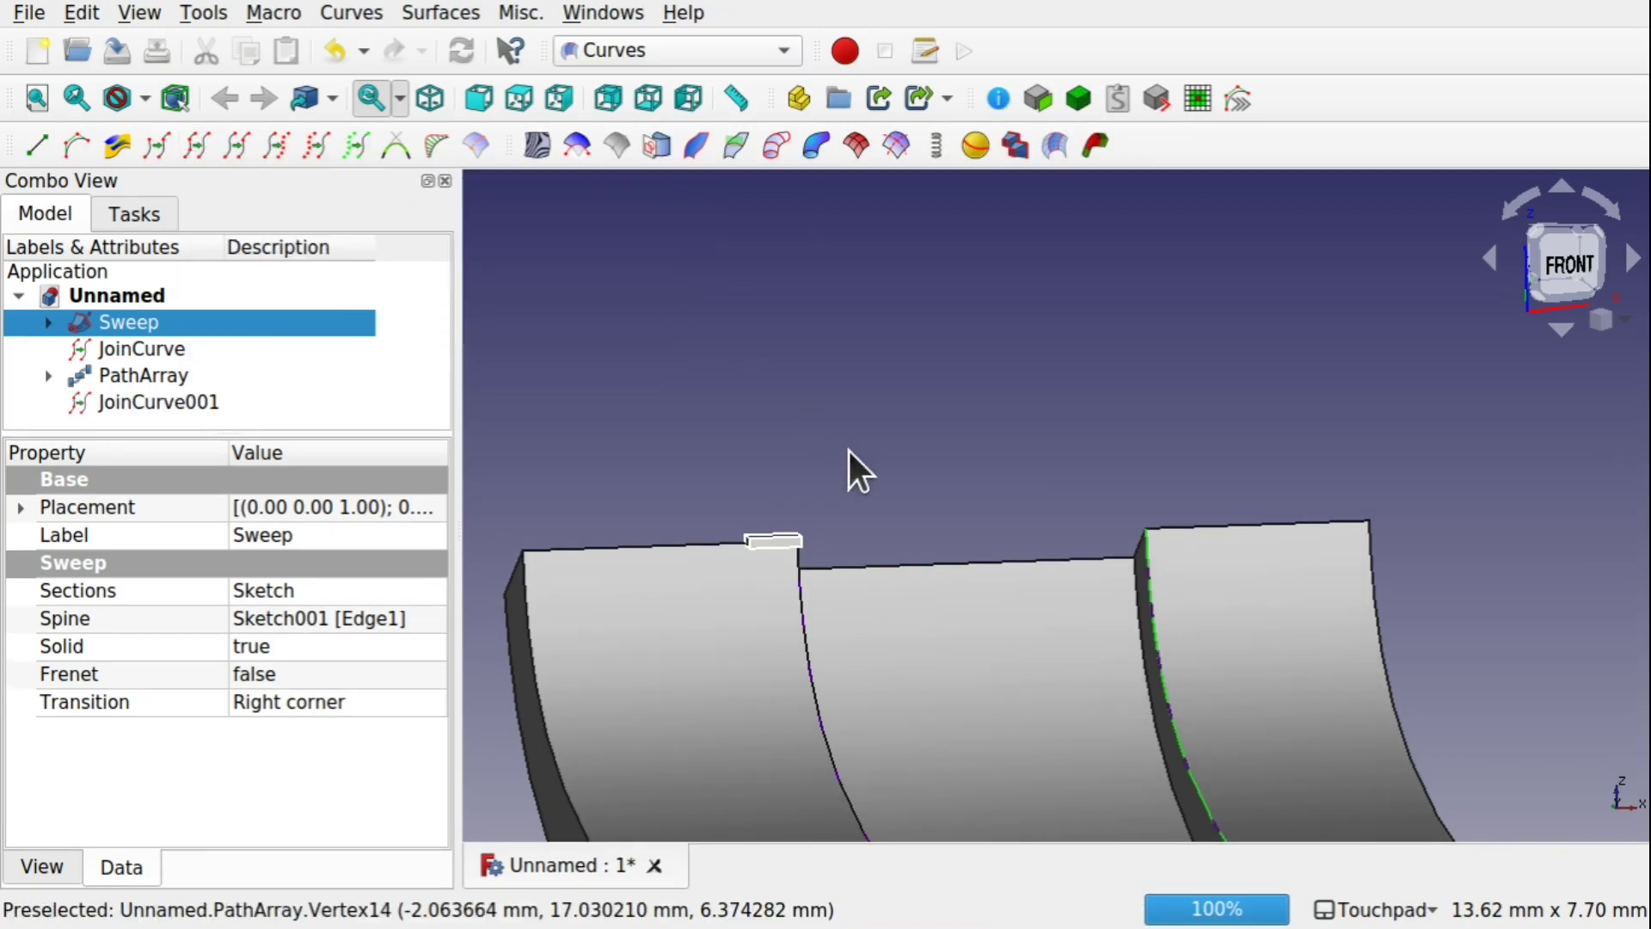
Set the PathArray's Path Object to JoinCurve001 so the blocks follow the opposite notch edge
scroll(848, 451, down, 5)
scroll(849, 450, up, 2)
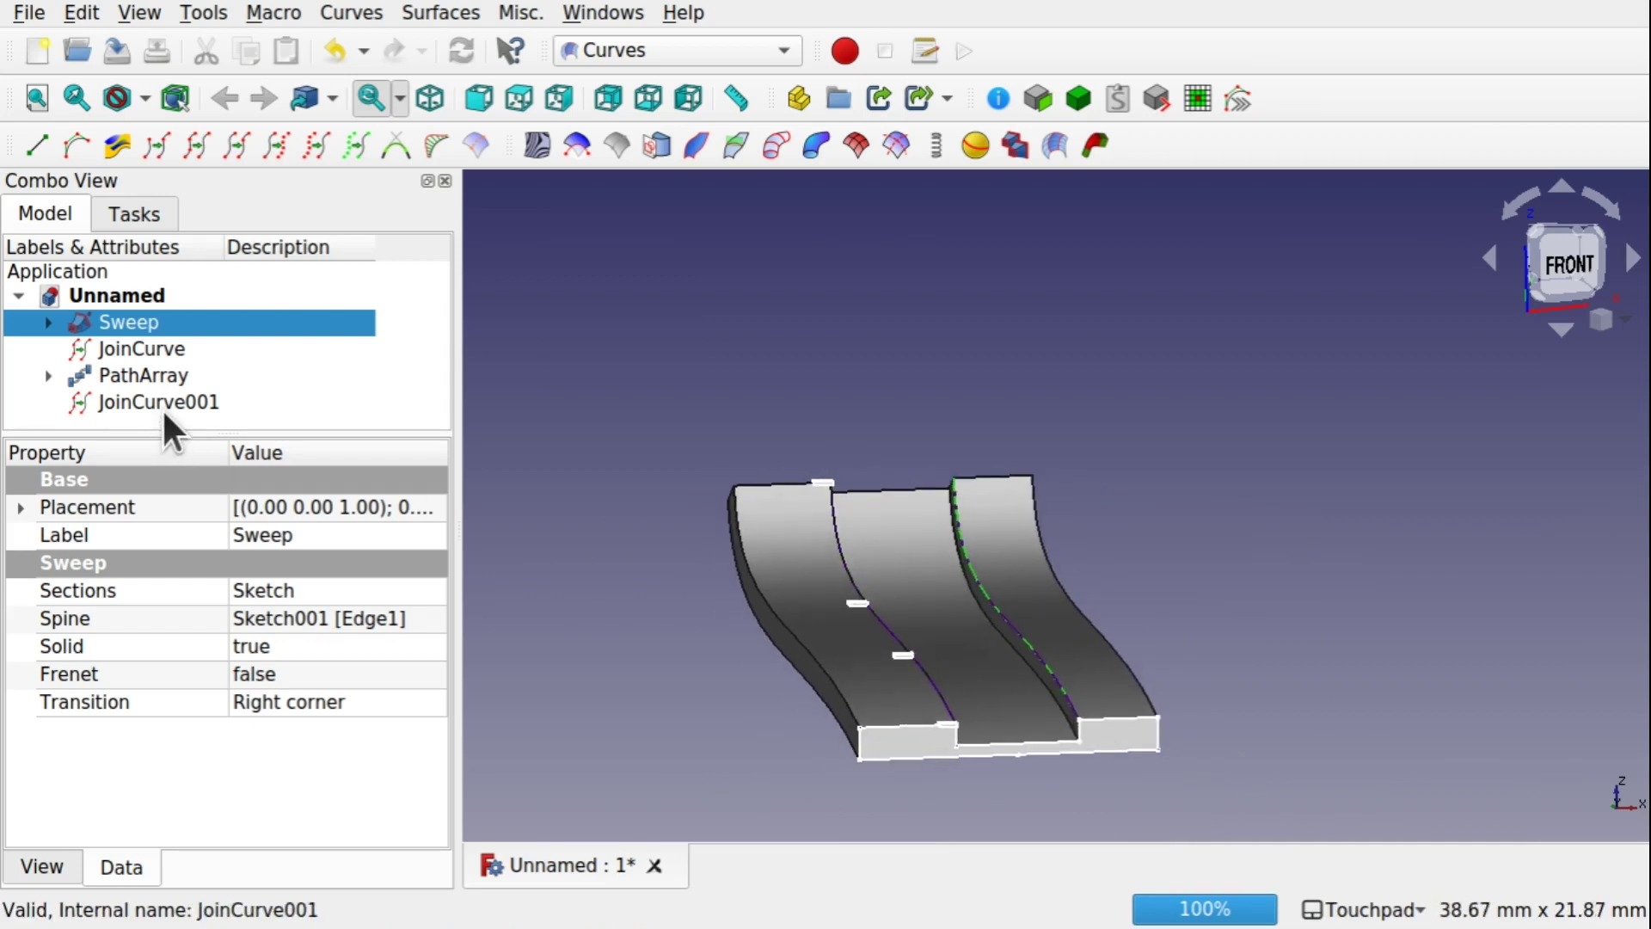
click(159, 375)
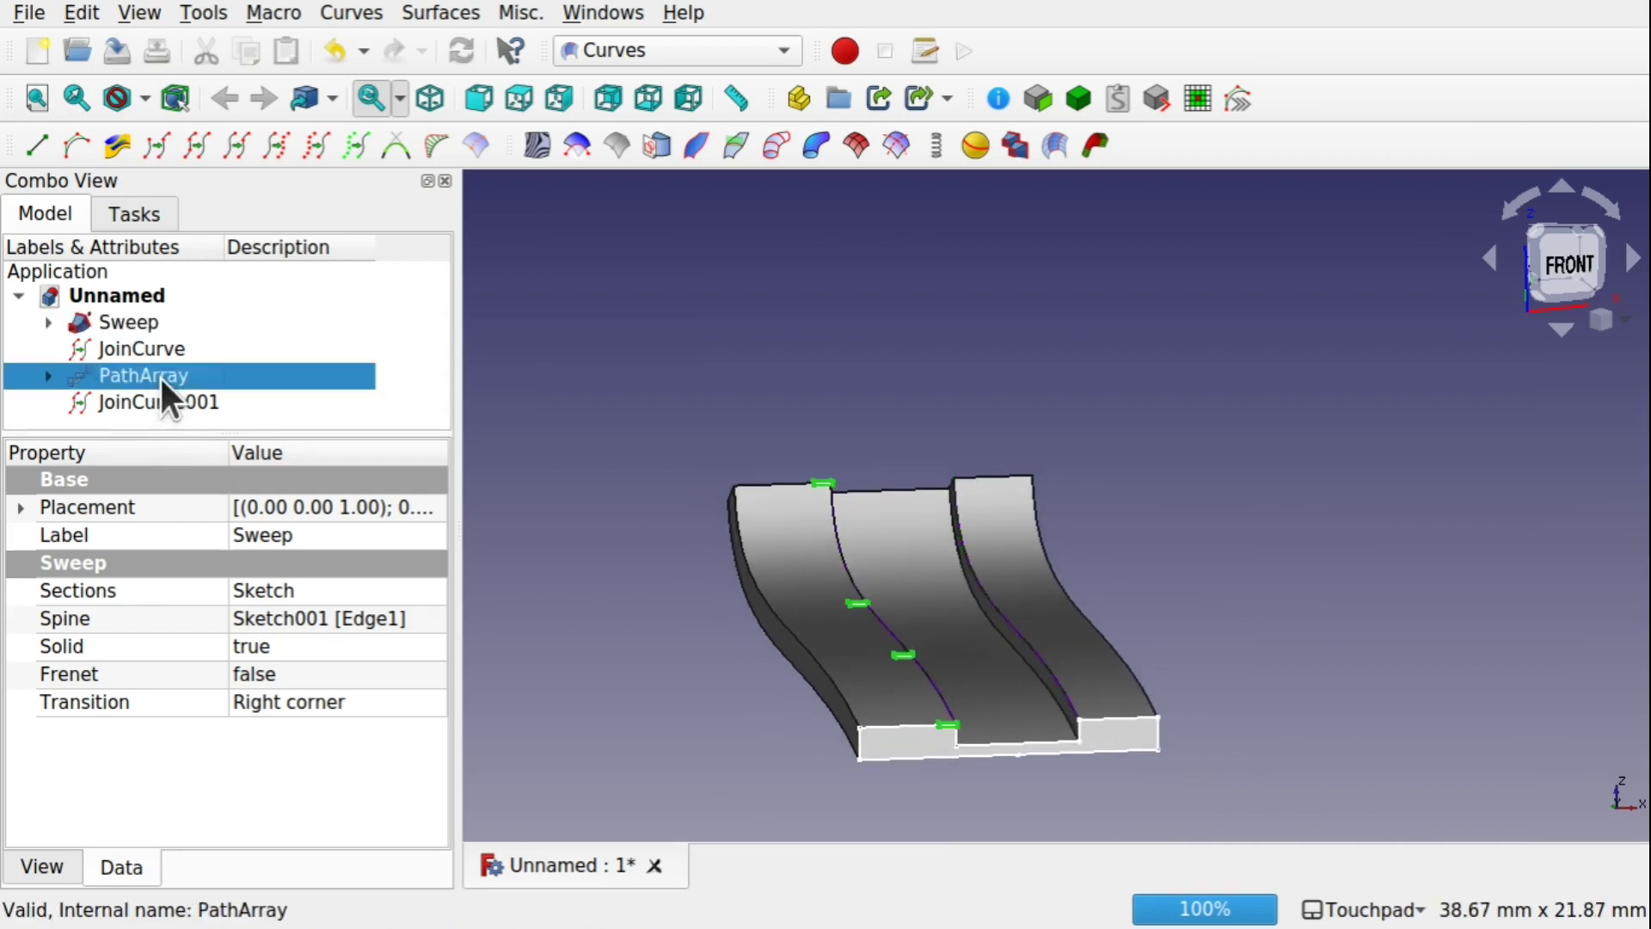
click(435, 783)
click(434, 787)
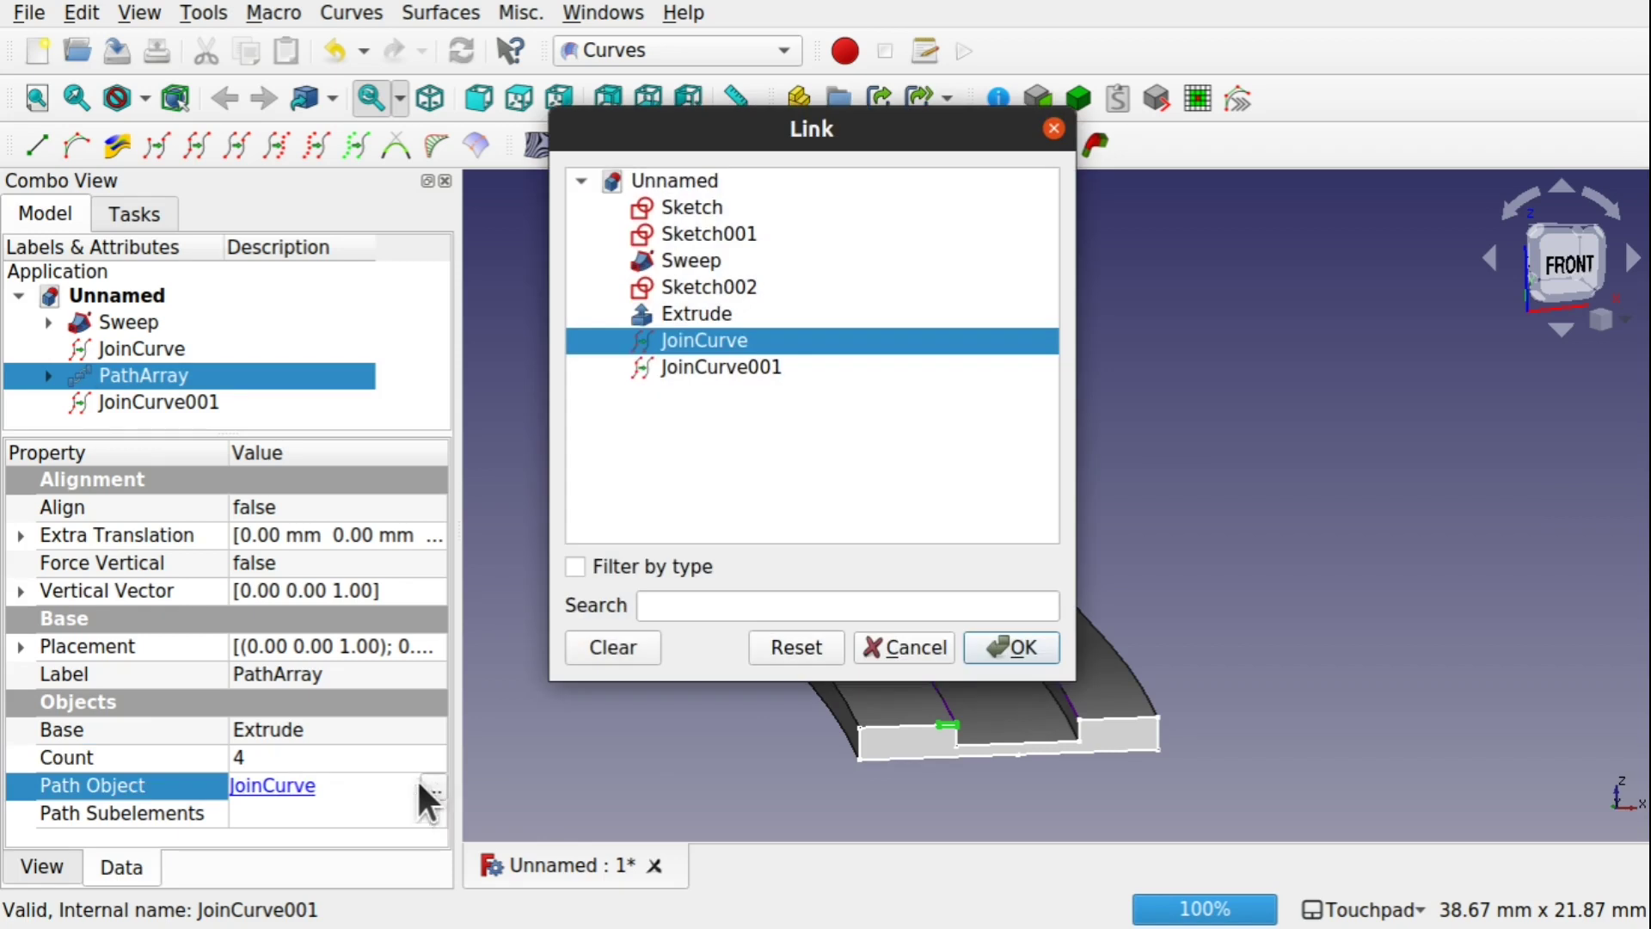
click(722, 367)
click(1011, 647)
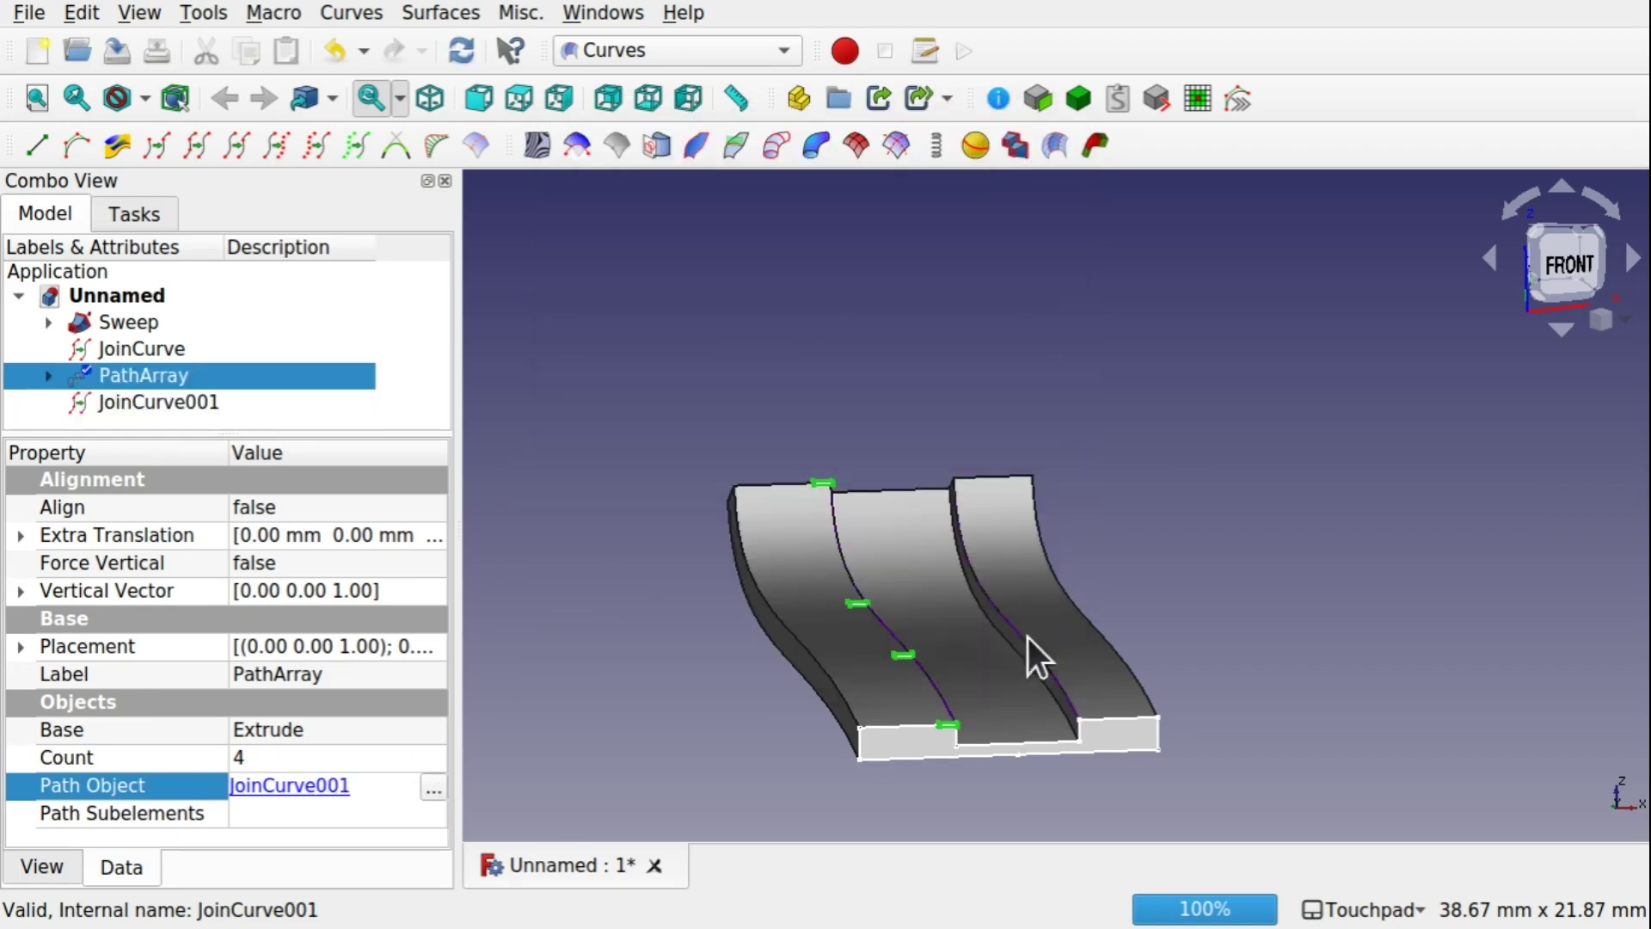
click(1220, 585)
Inspect the blocks along the opposite notch edge and set the PathArray's Path Object back to JoinCurve
shift+drag(1109, 668, 1036, 627)
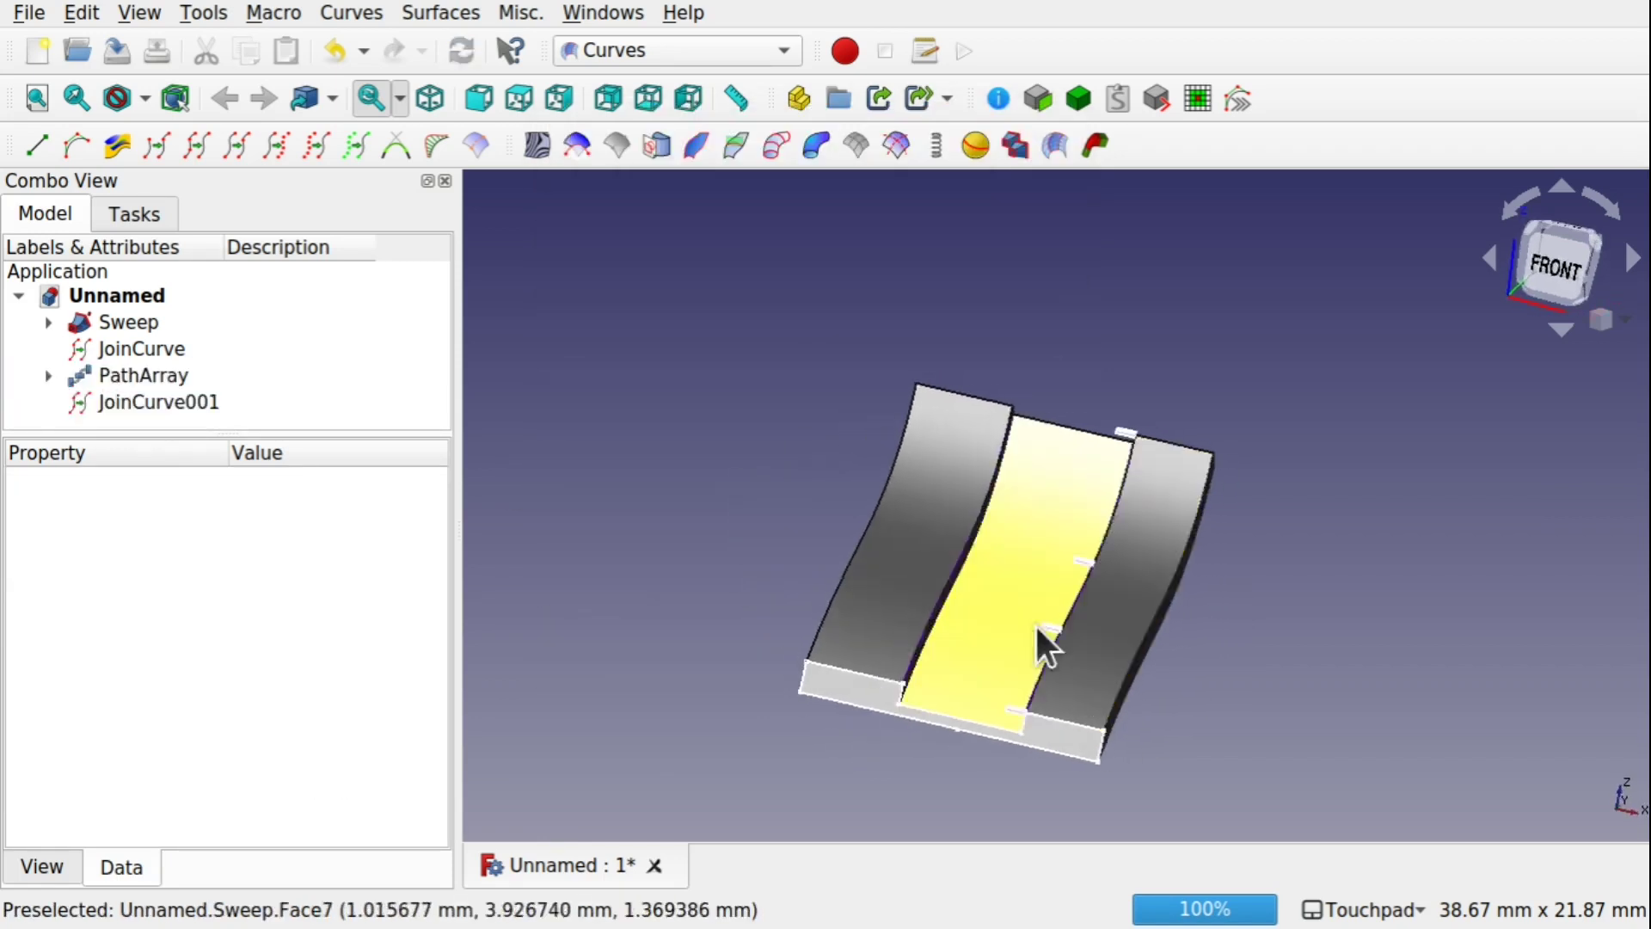
scroll(1071, 633, up, 6)
middle_drag(1071, 633, 1032, 608)
scroll(1031, 611, down, 5)
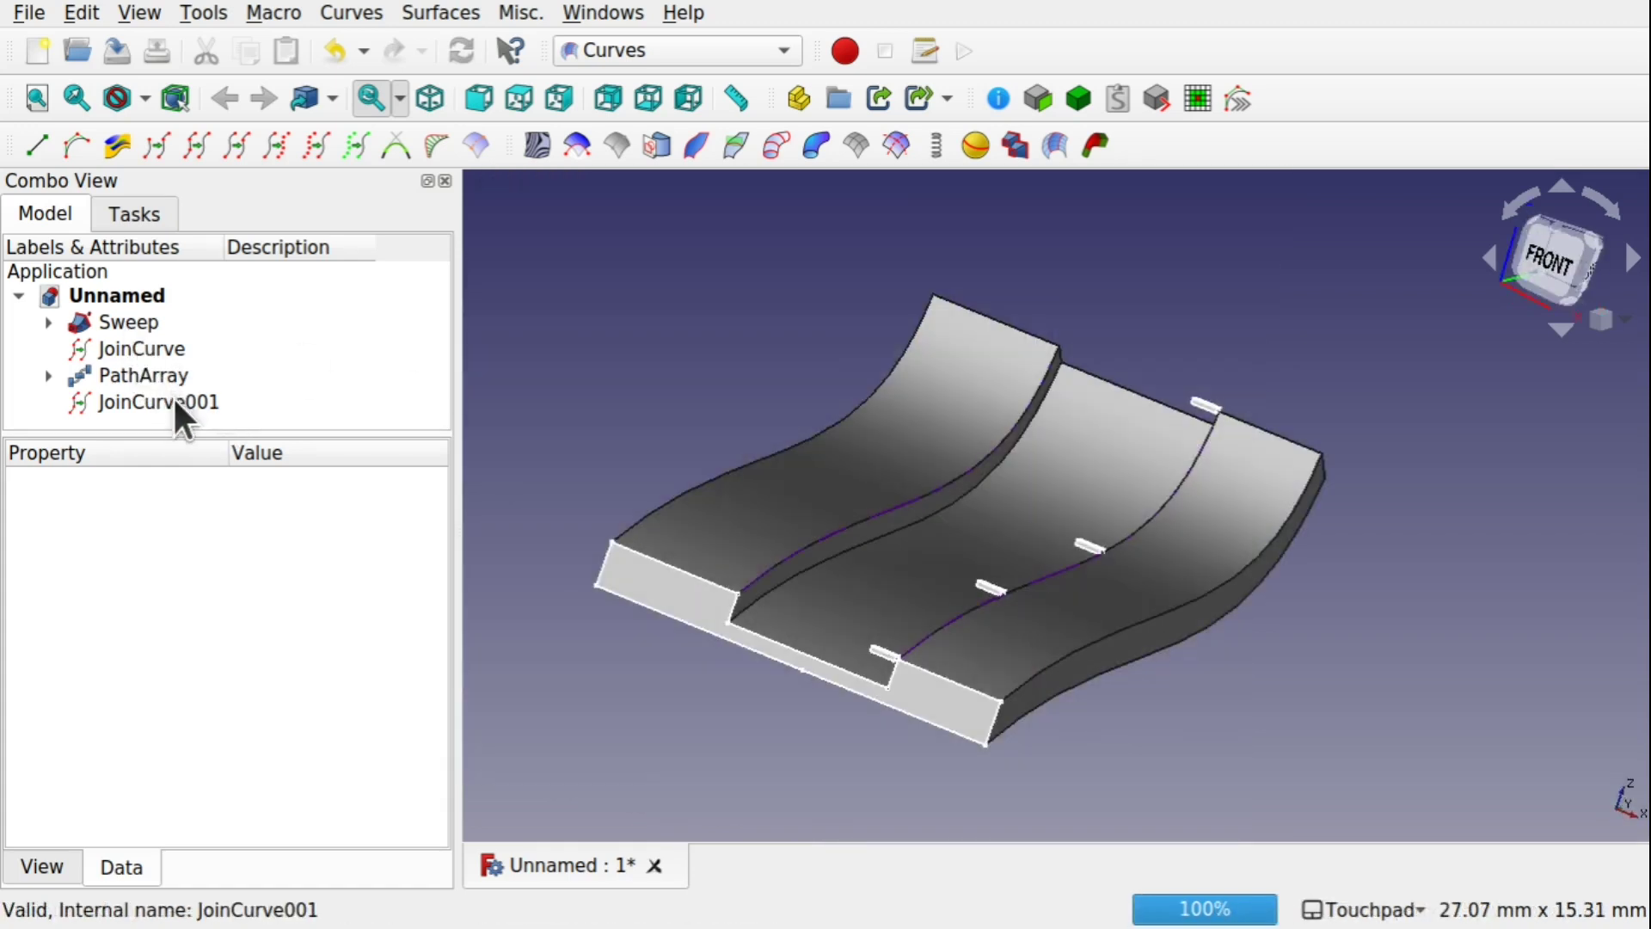
click(147, 375)
click(431, 786)
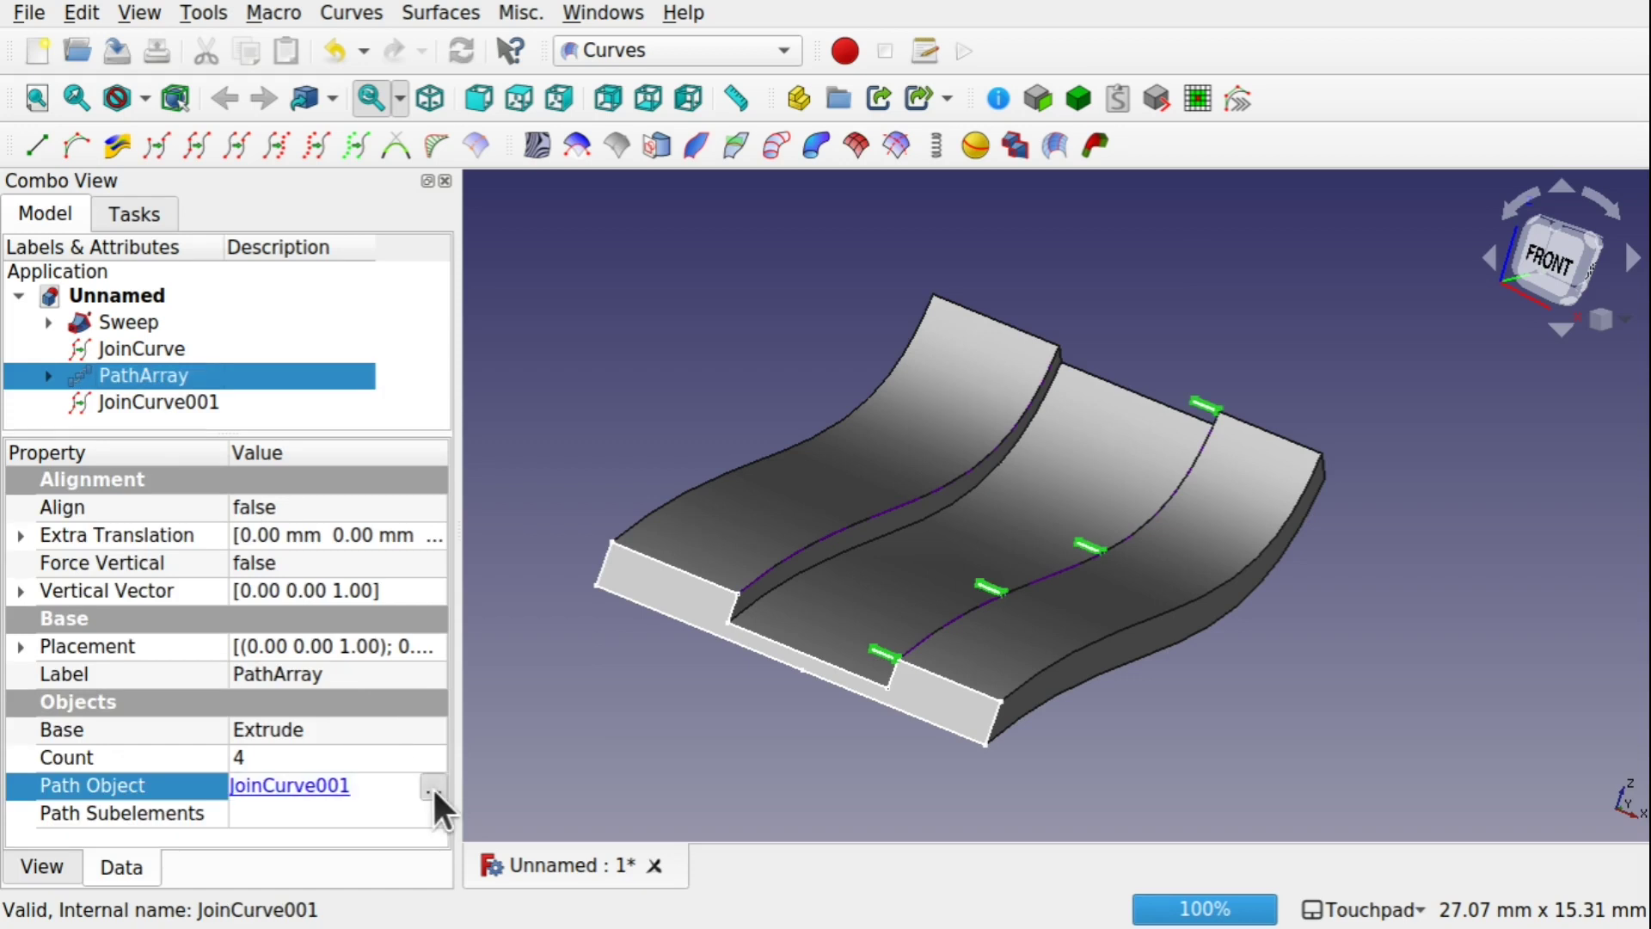
click(432, 786)
click(734, 342)
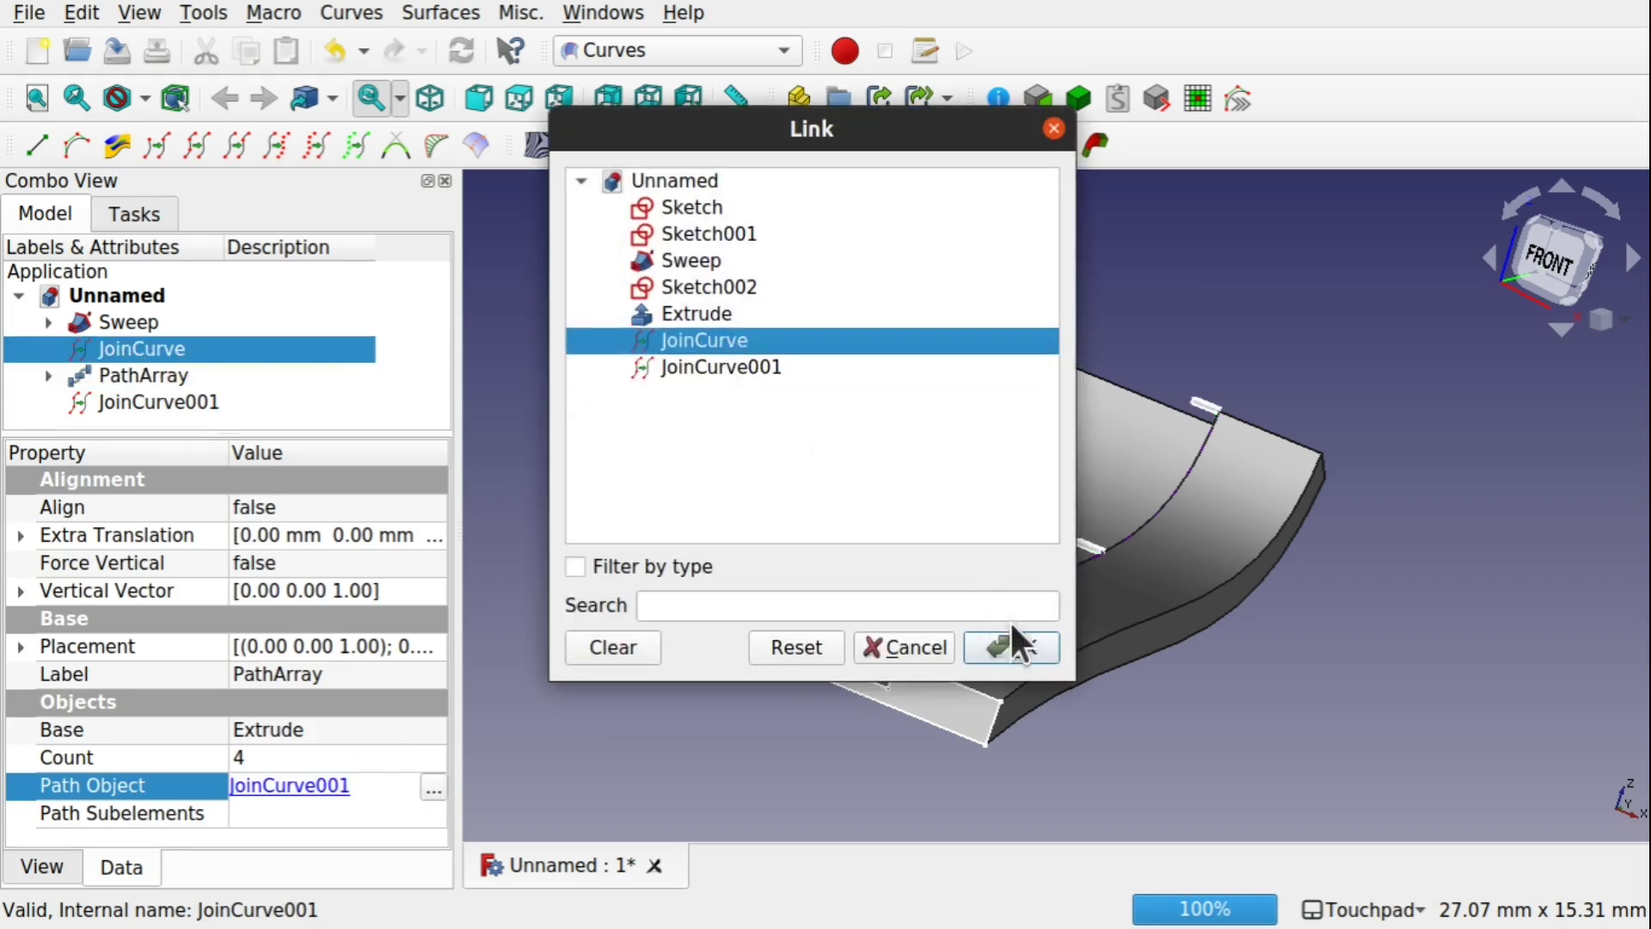
click(1013, 650)
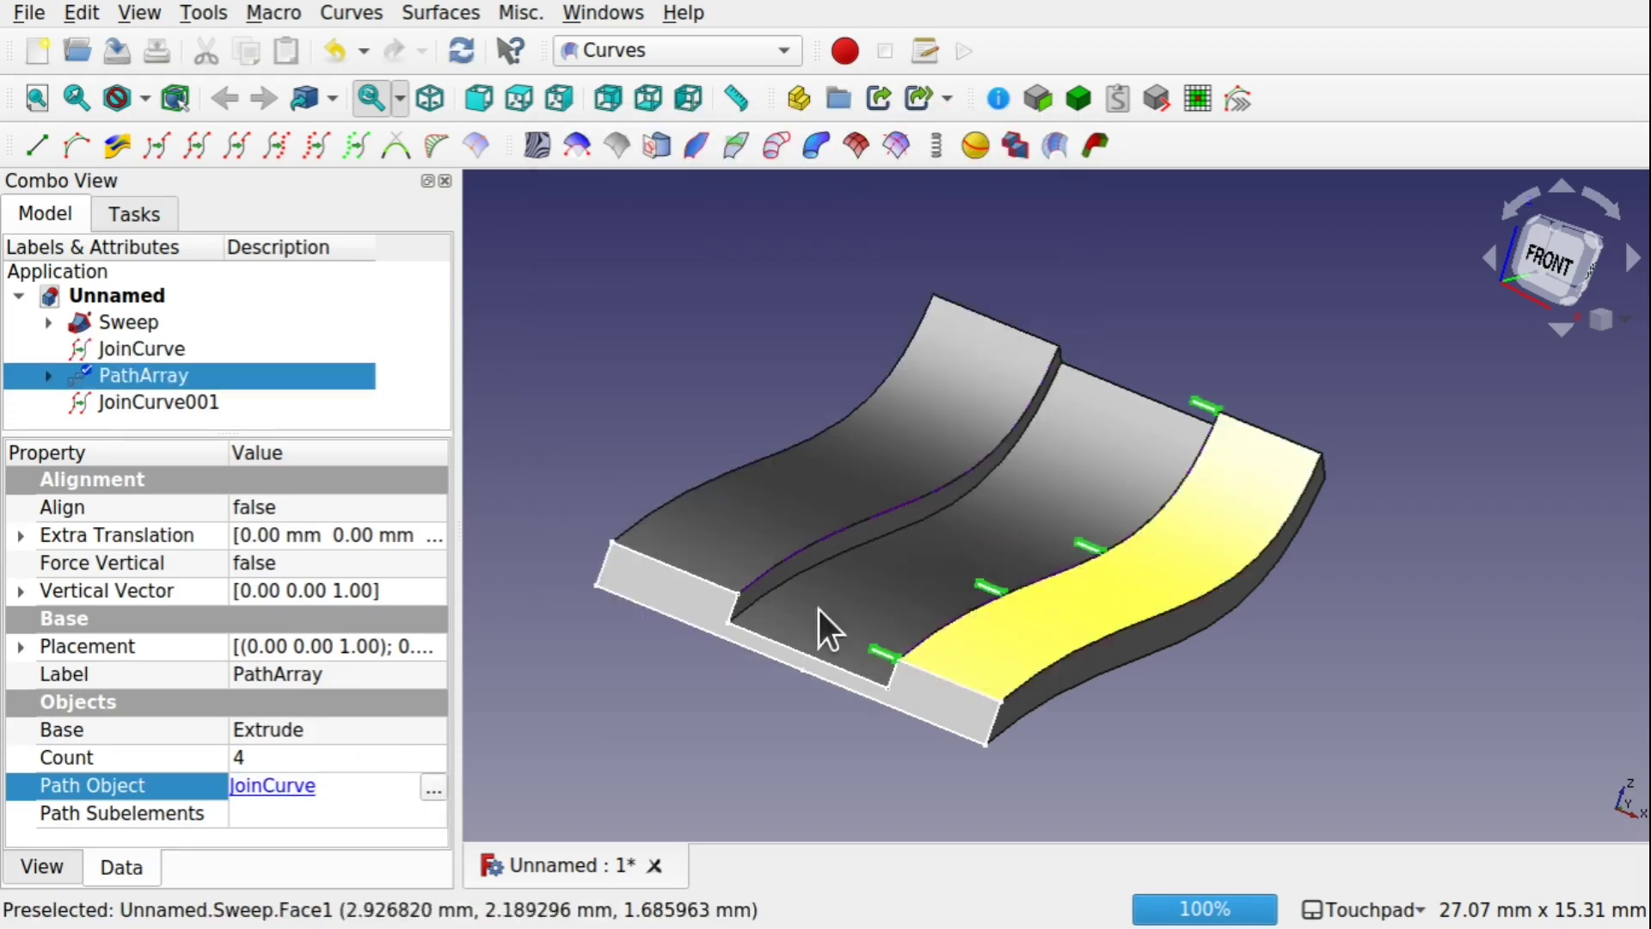
Delete JoinCurve001 from the model
click(654, 731)
click(135, 400)
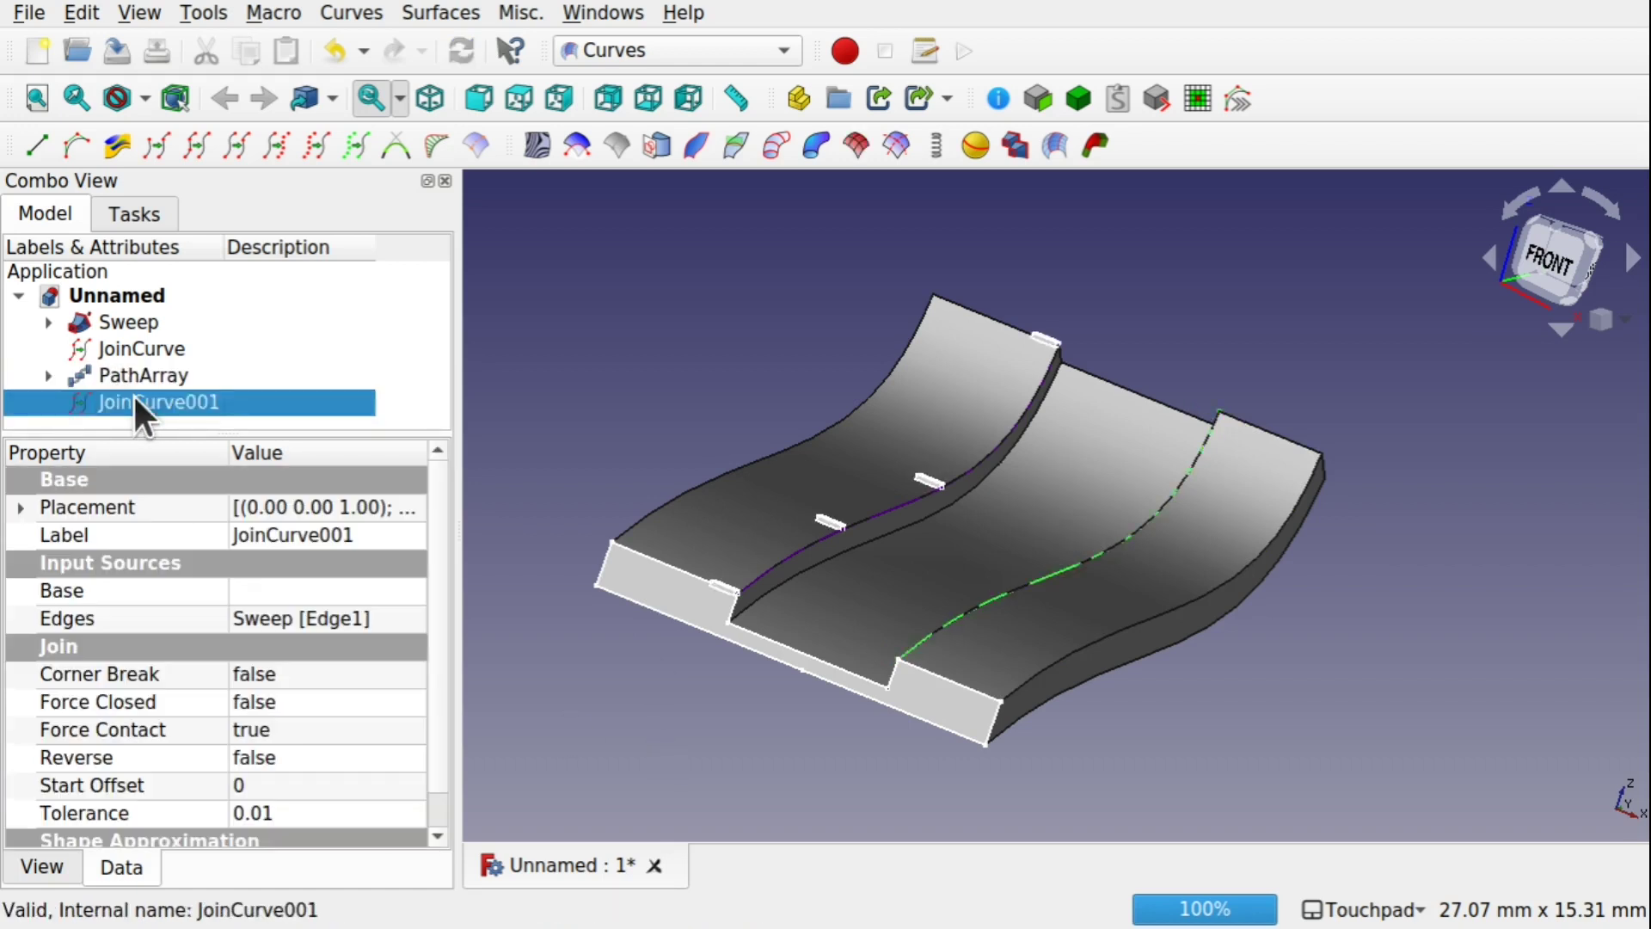
key(Delete)
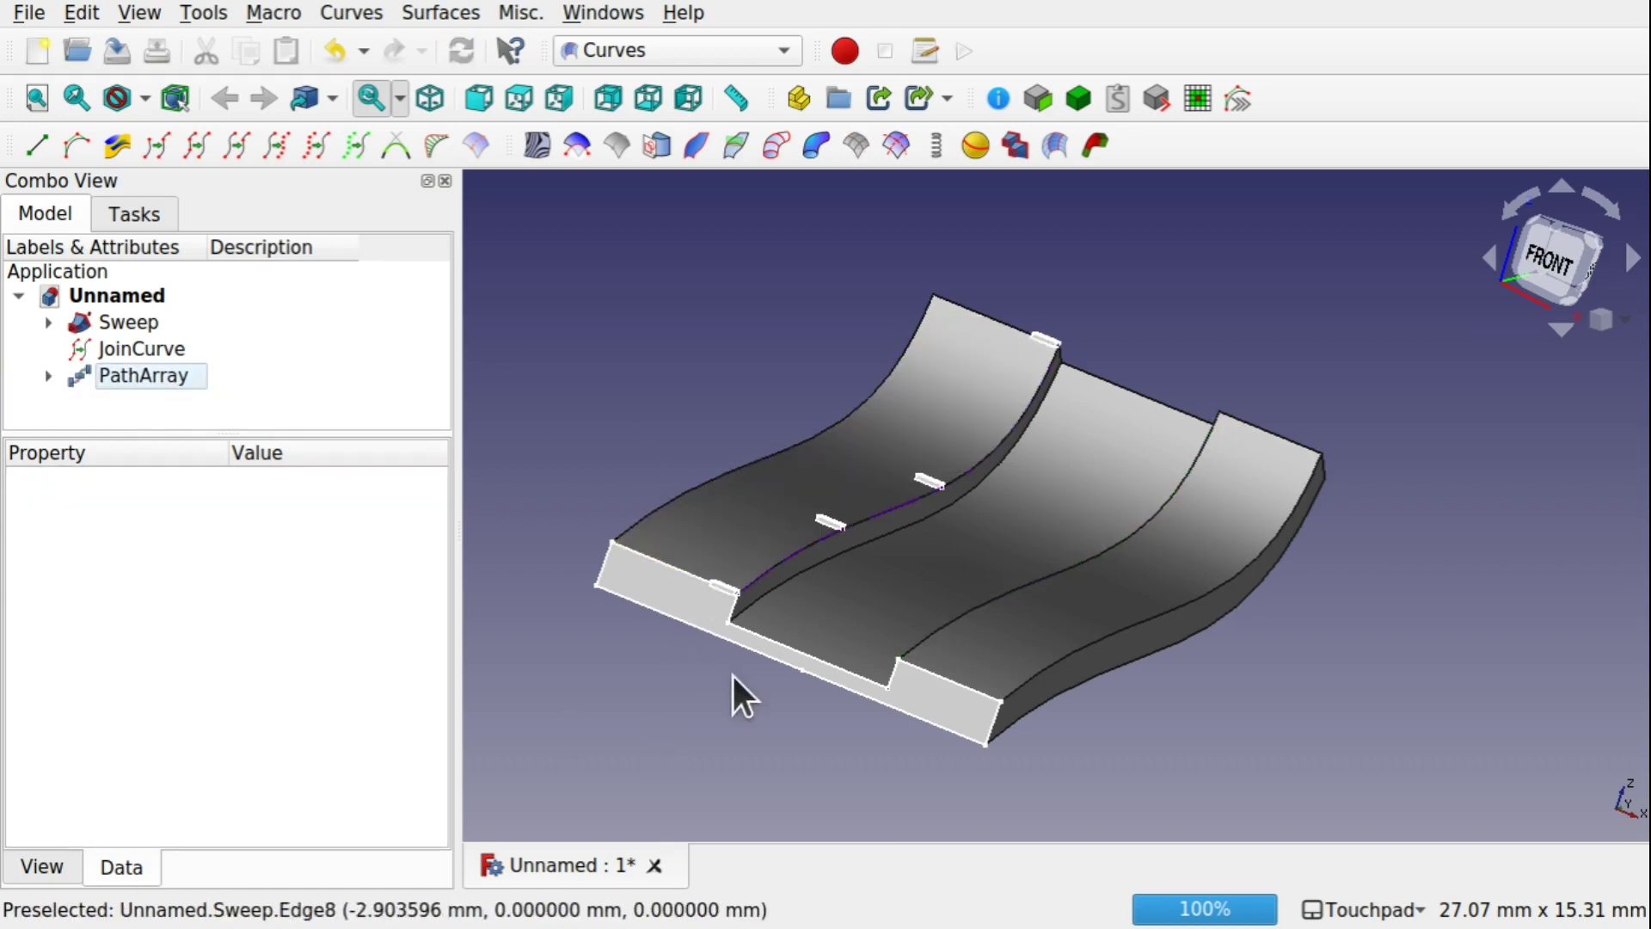
Set the PathArray's Count to 40 and its Align property to true
click(138, 373)
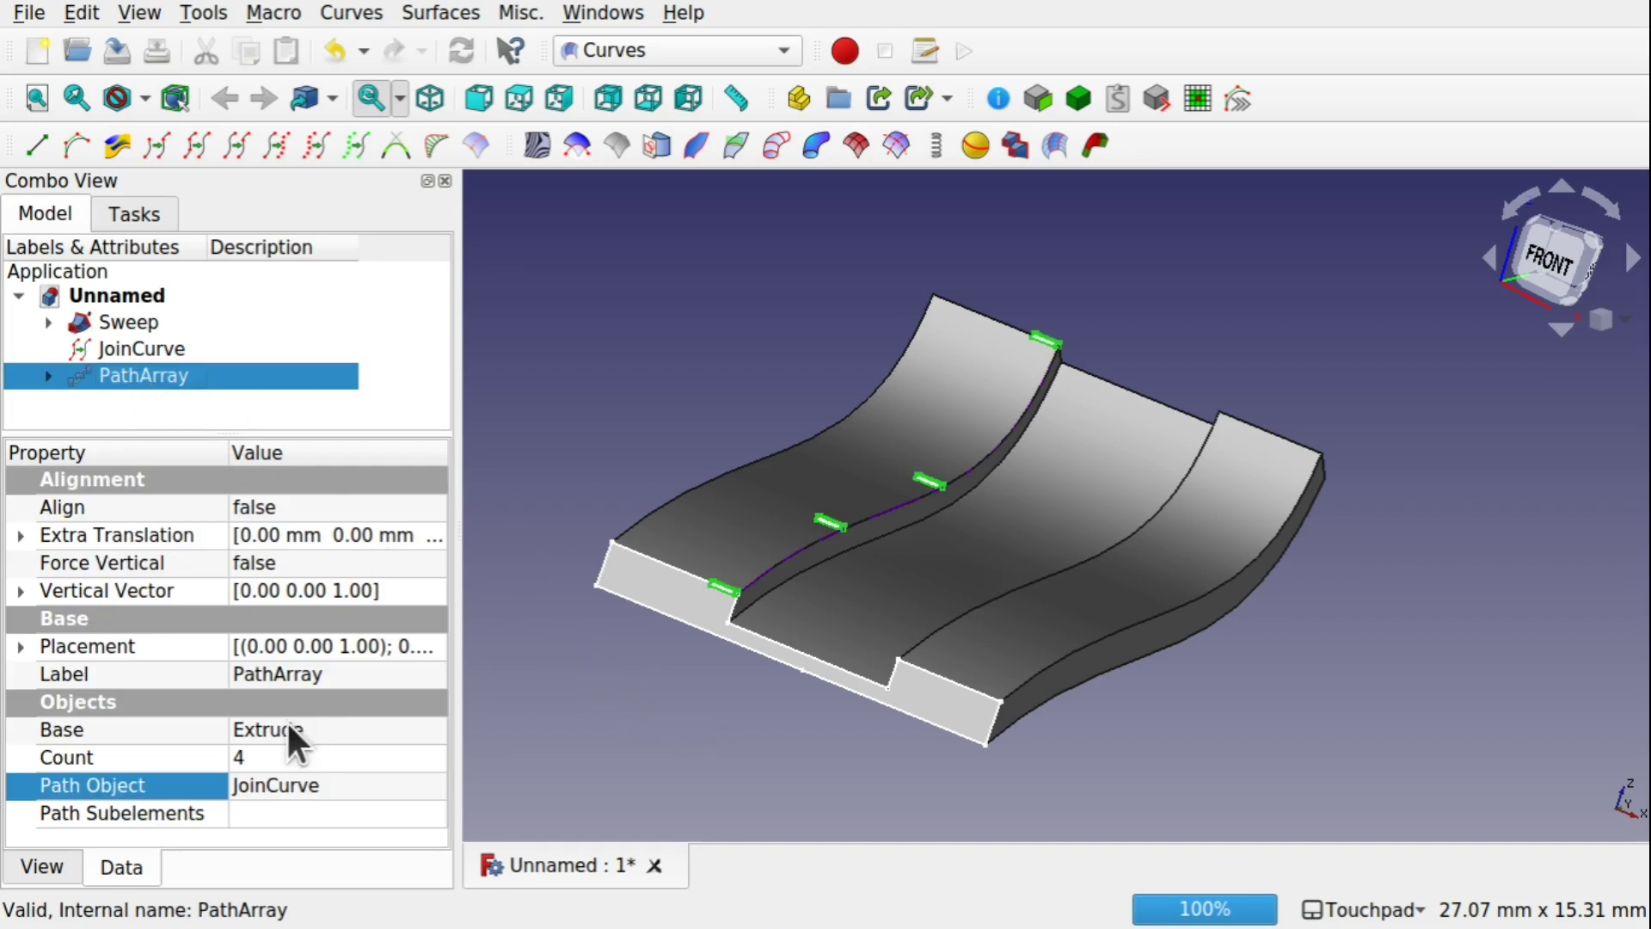
click(283, 753)
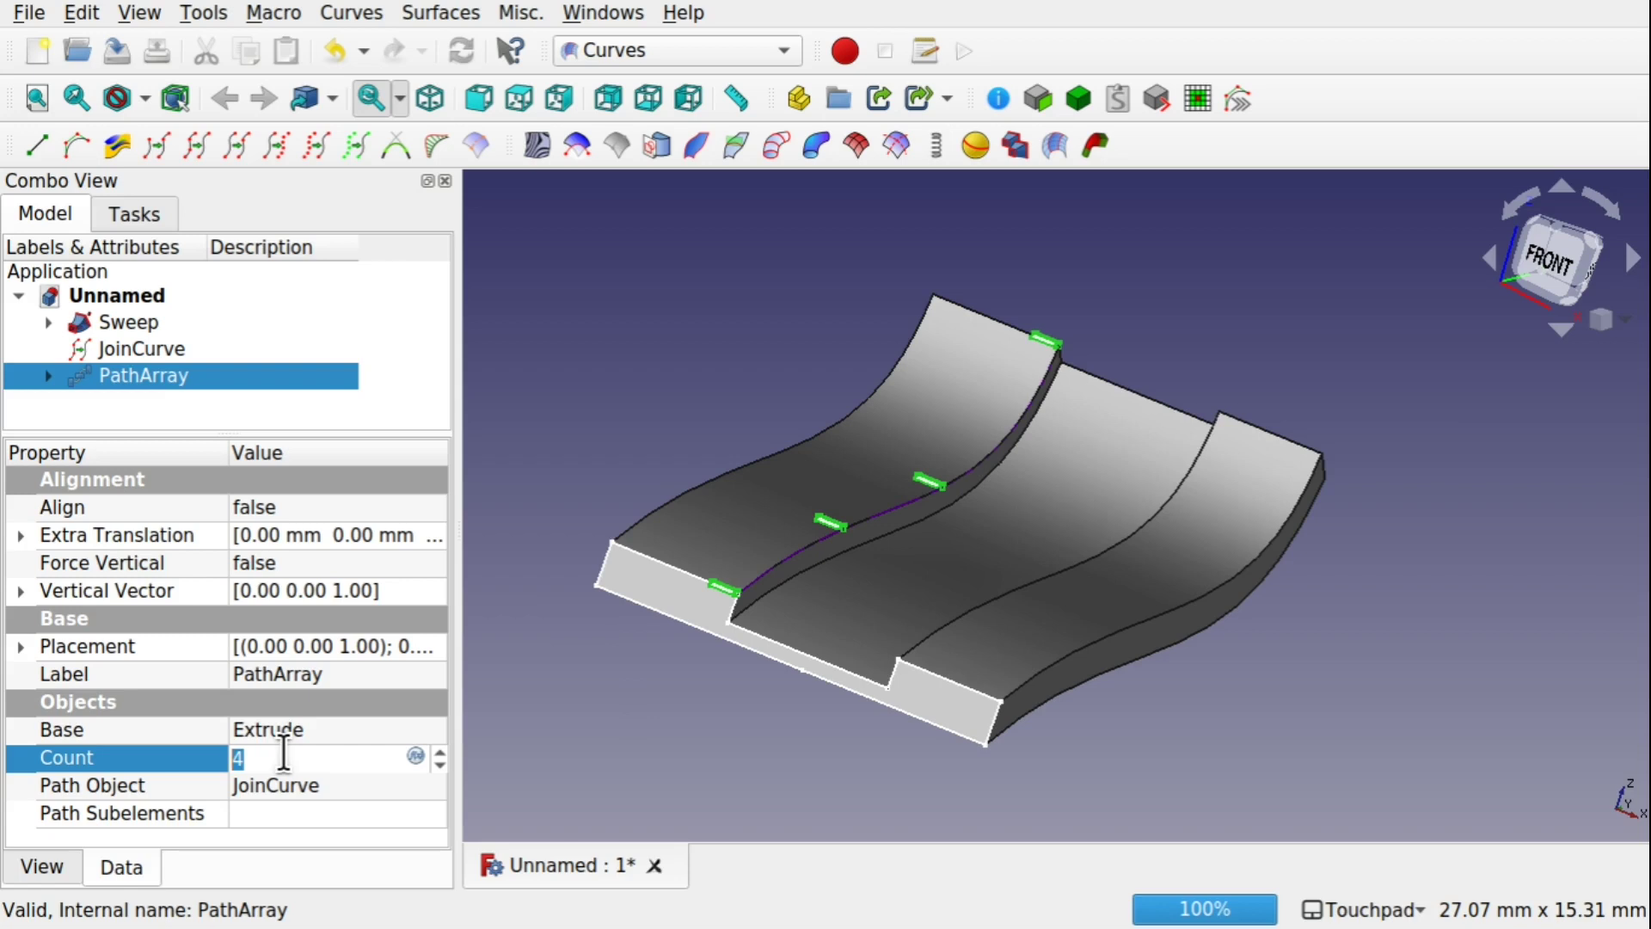
text(40)
click(313, 507)
click(313, 508)
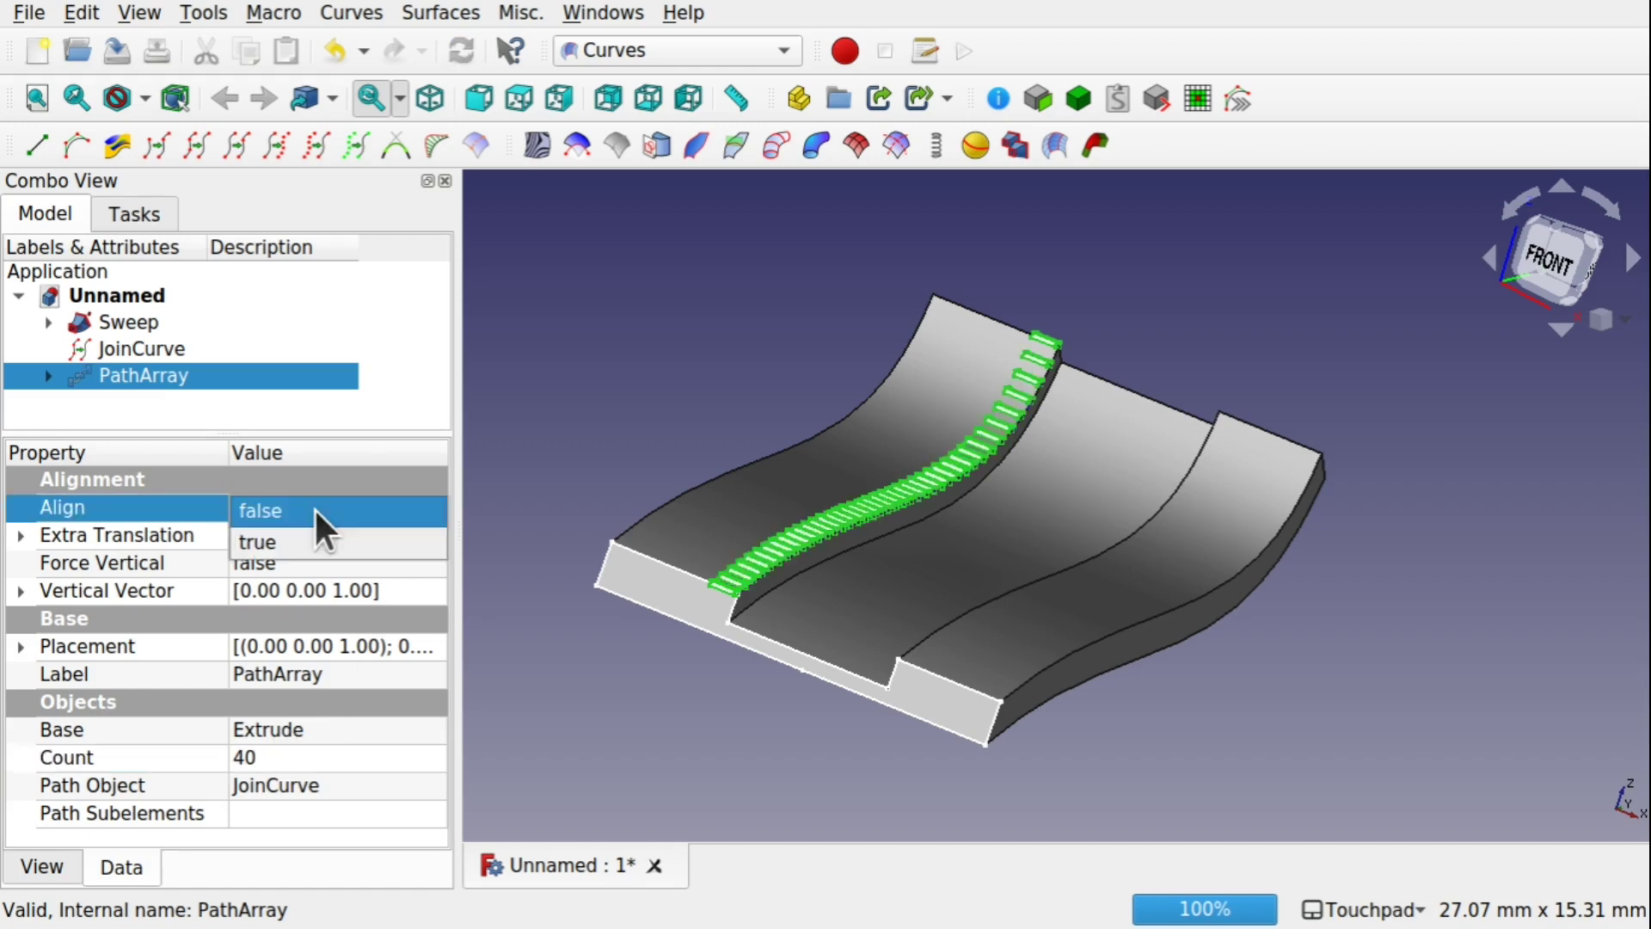
click(313, 544)
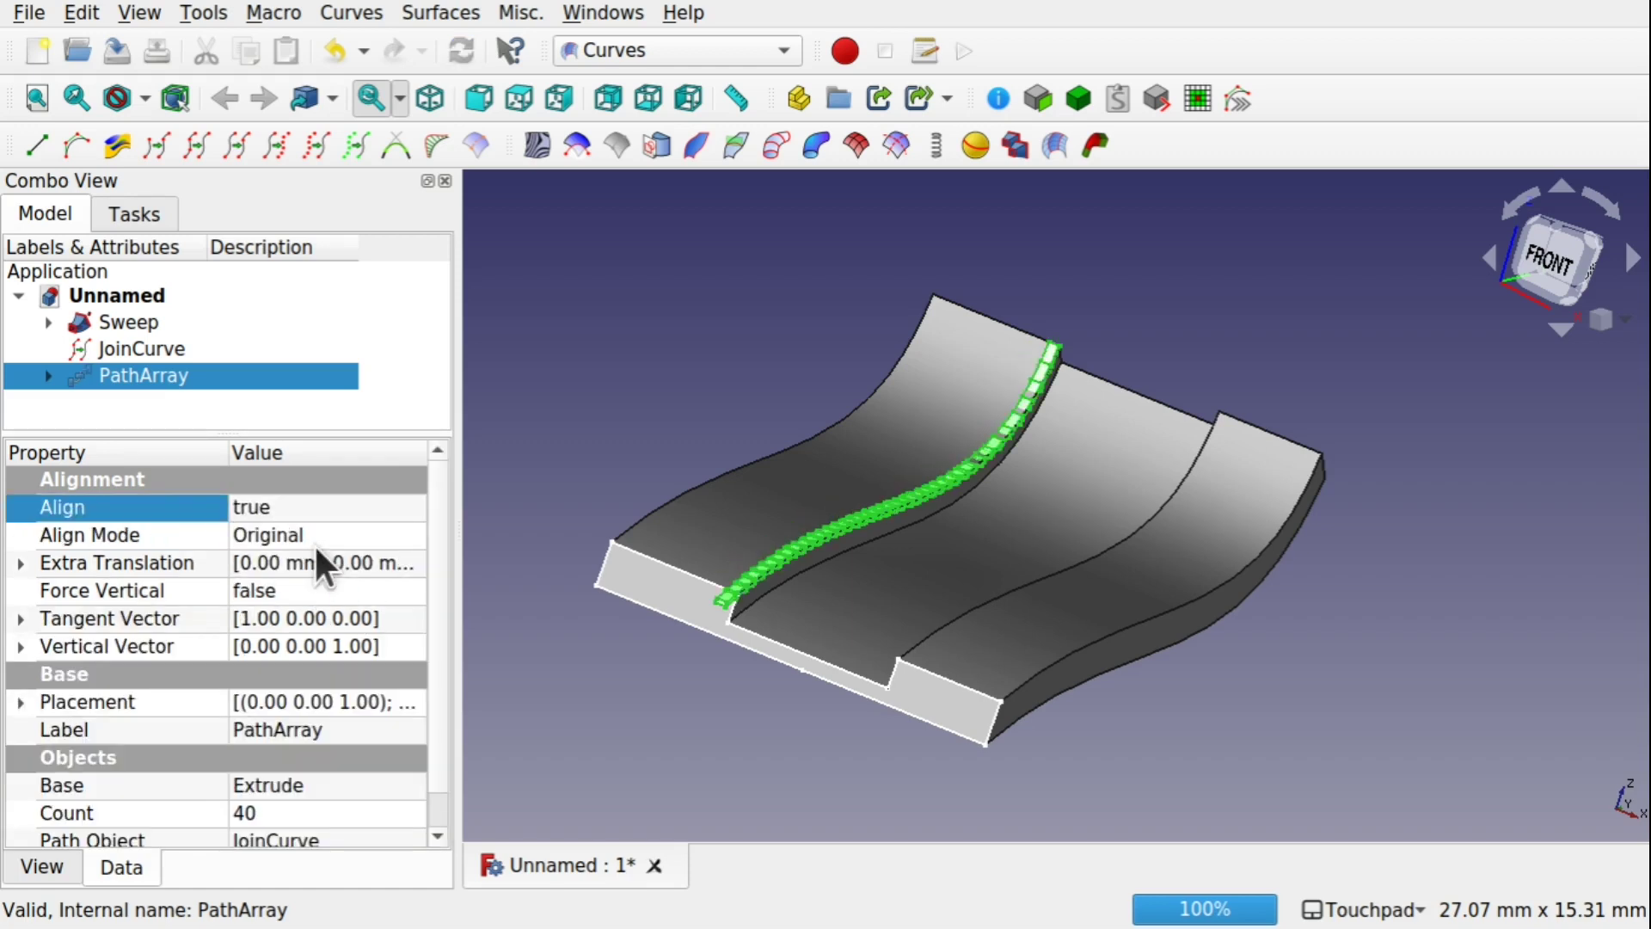
Set the PathArray's Align Mode to Tangent and Force Vertical to true
click(323, 529)
click(325, 532)
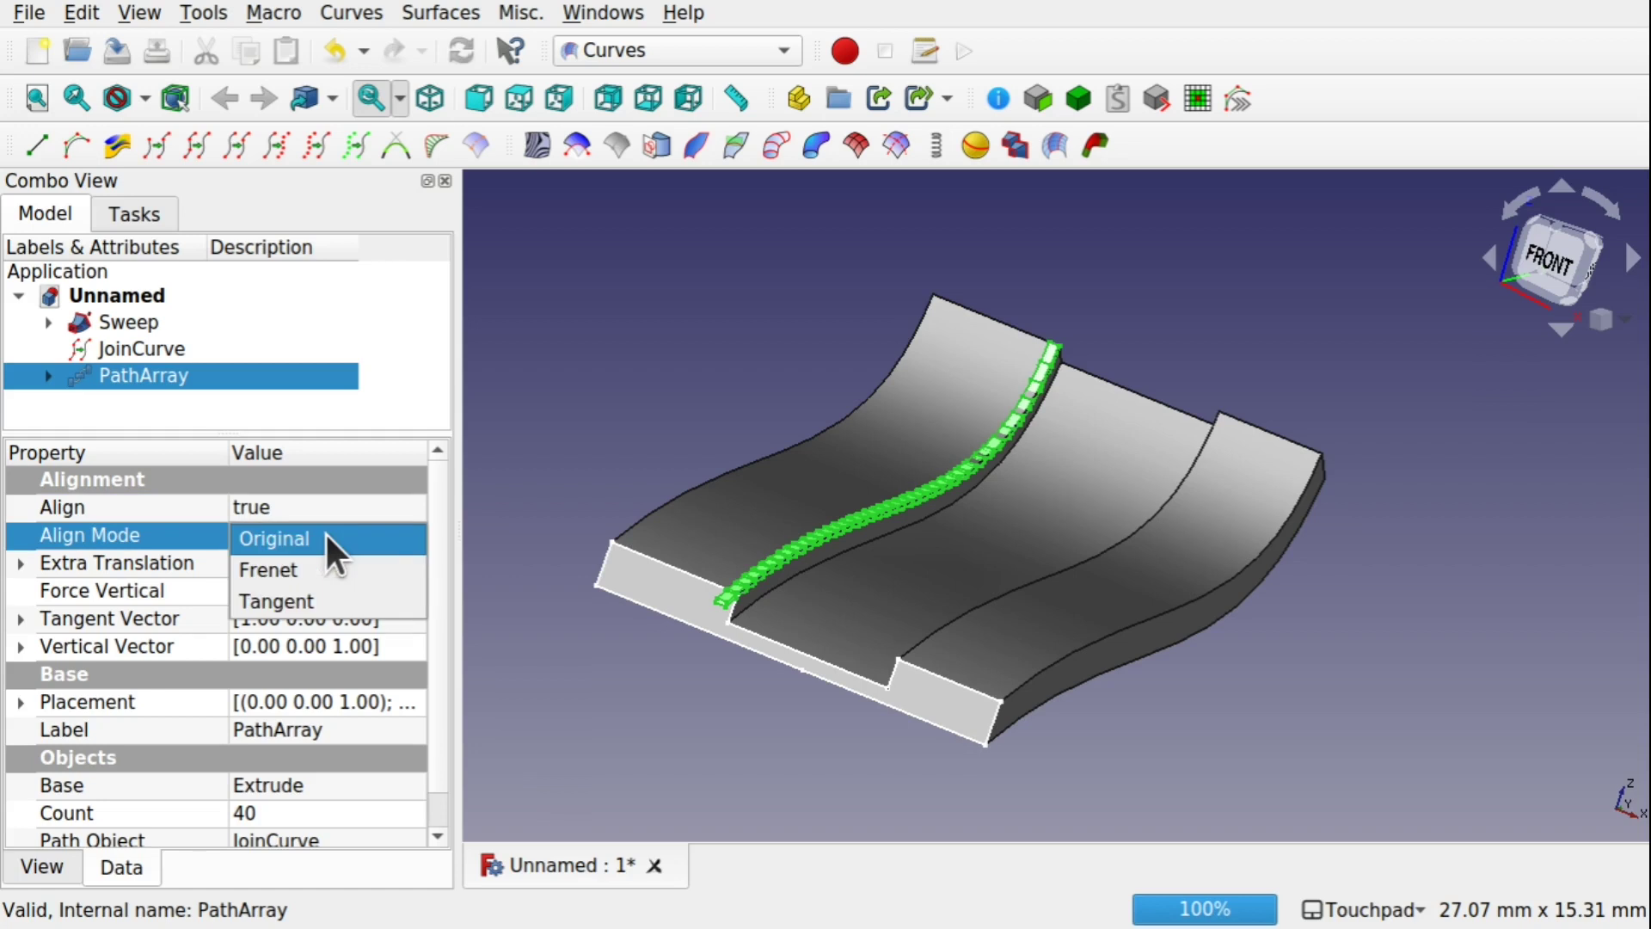
click(315, 600)
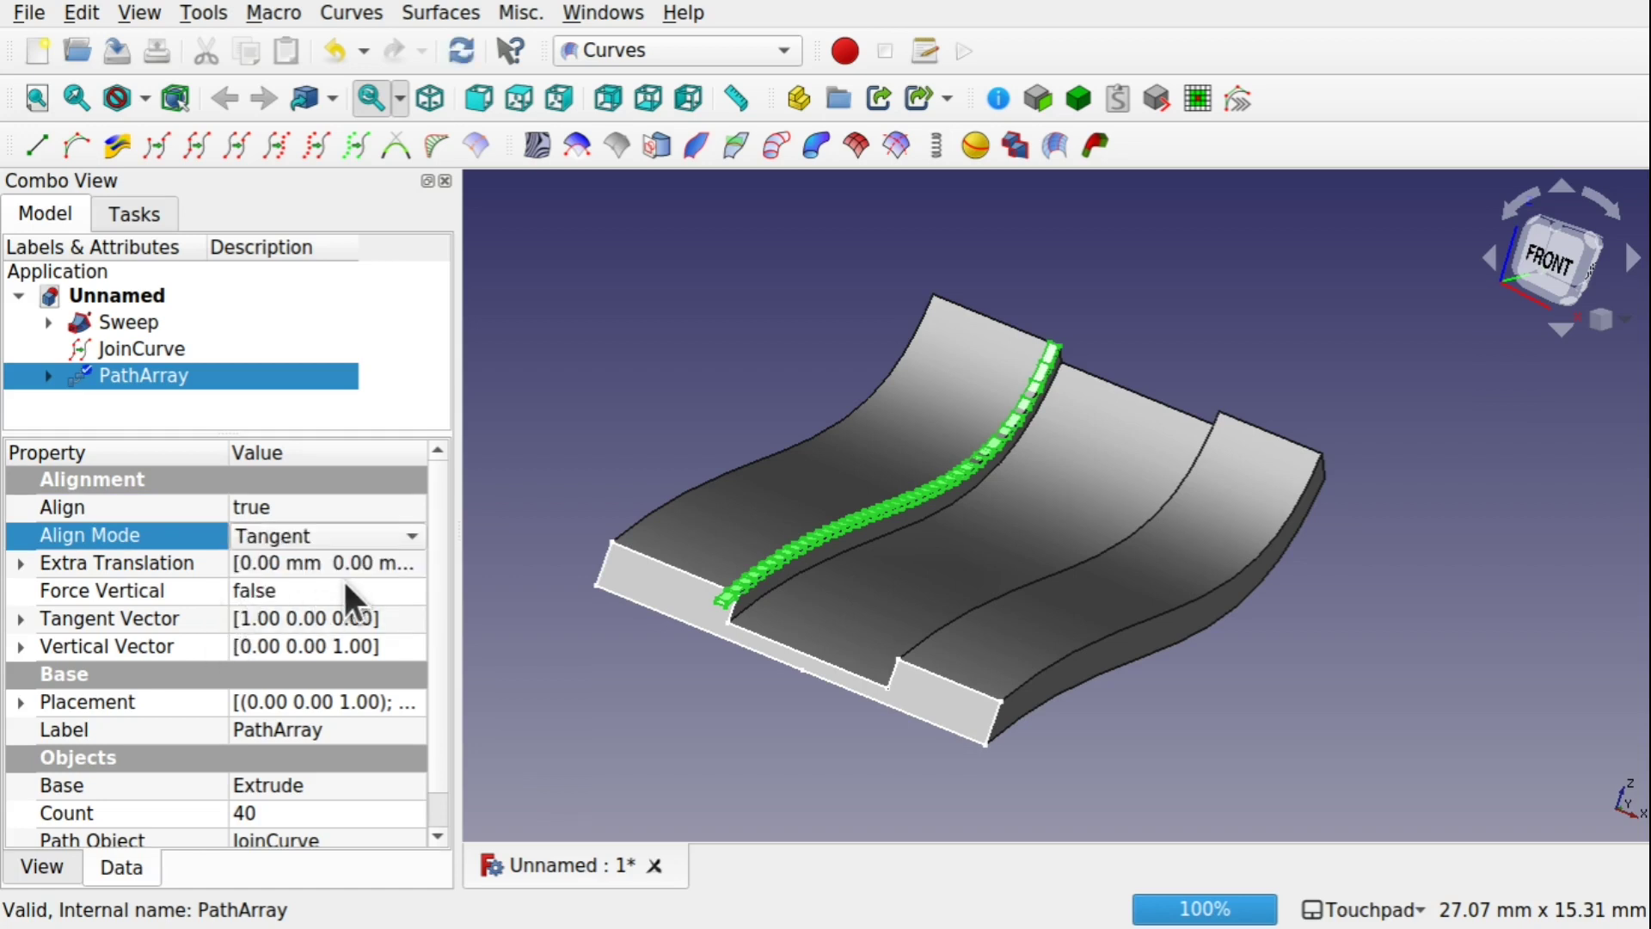
click(344, 585)
click(345, 599)
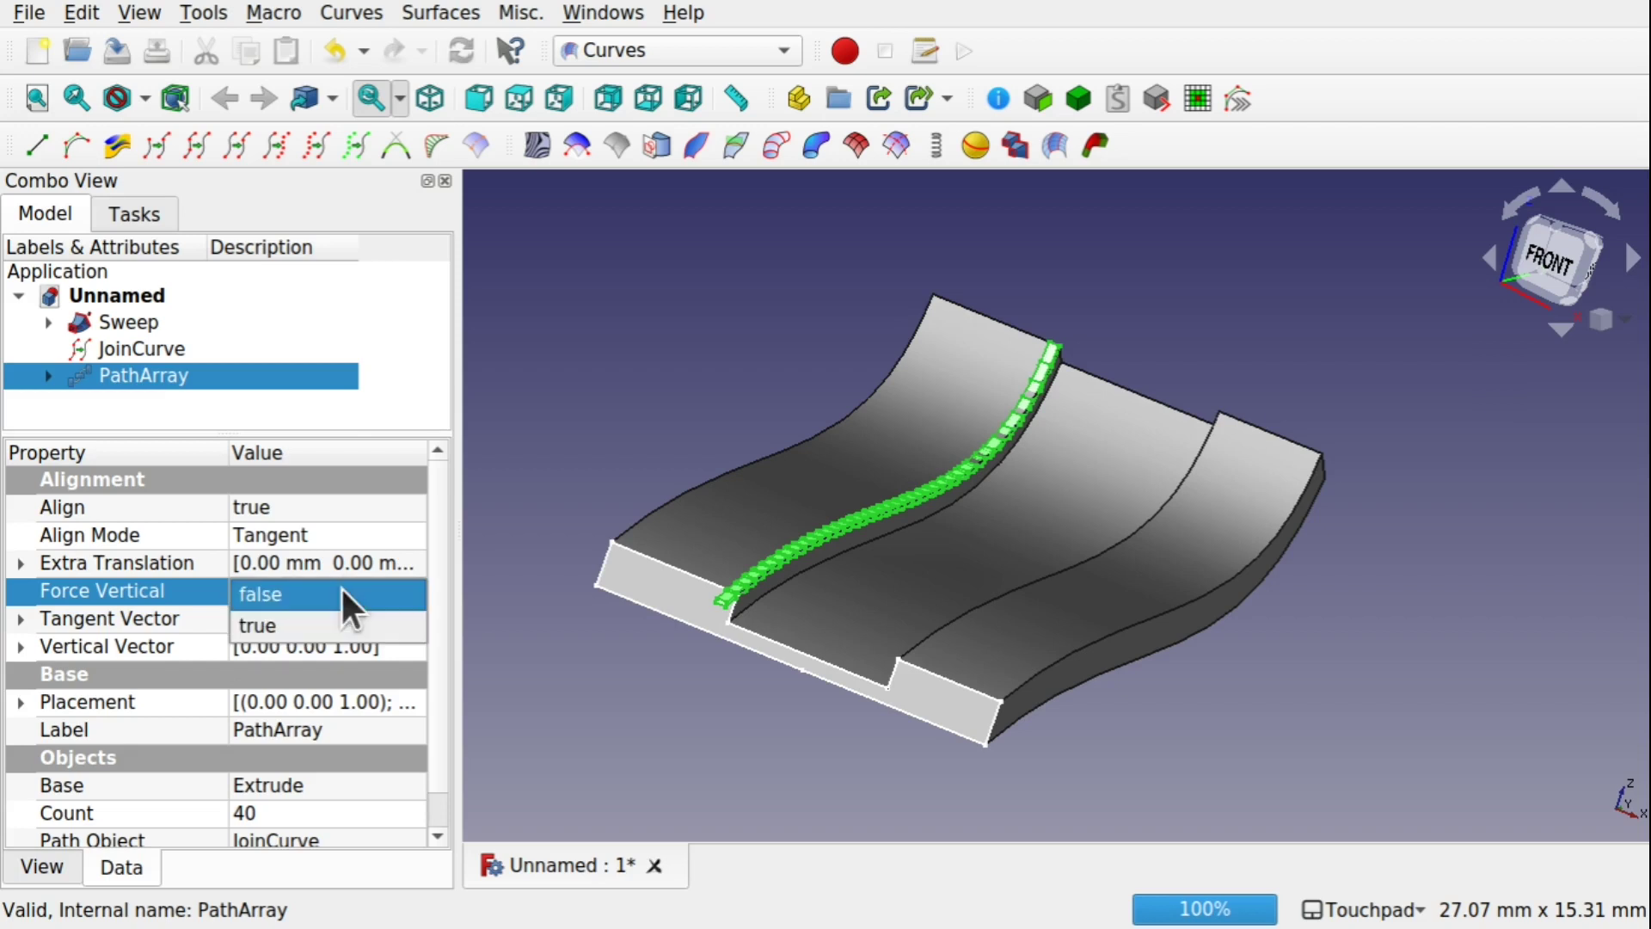
click(335, 623)
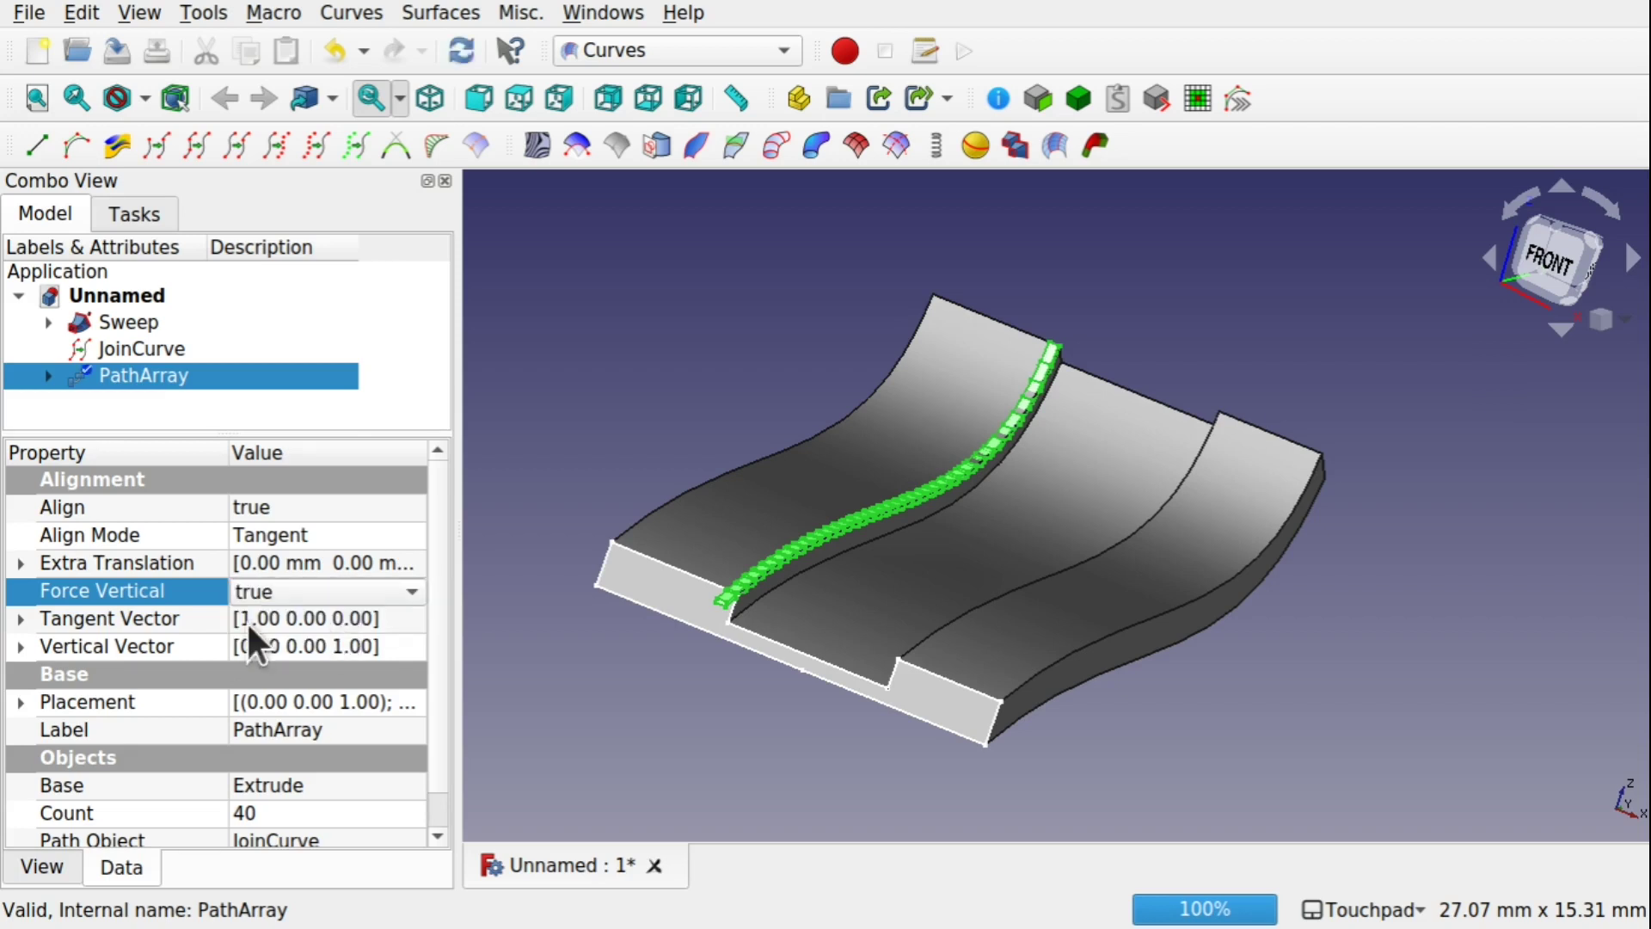
Set the PathArray's Tangent Vector to x 0 and y 1 so the blocks lie across the path
click(20, 618)
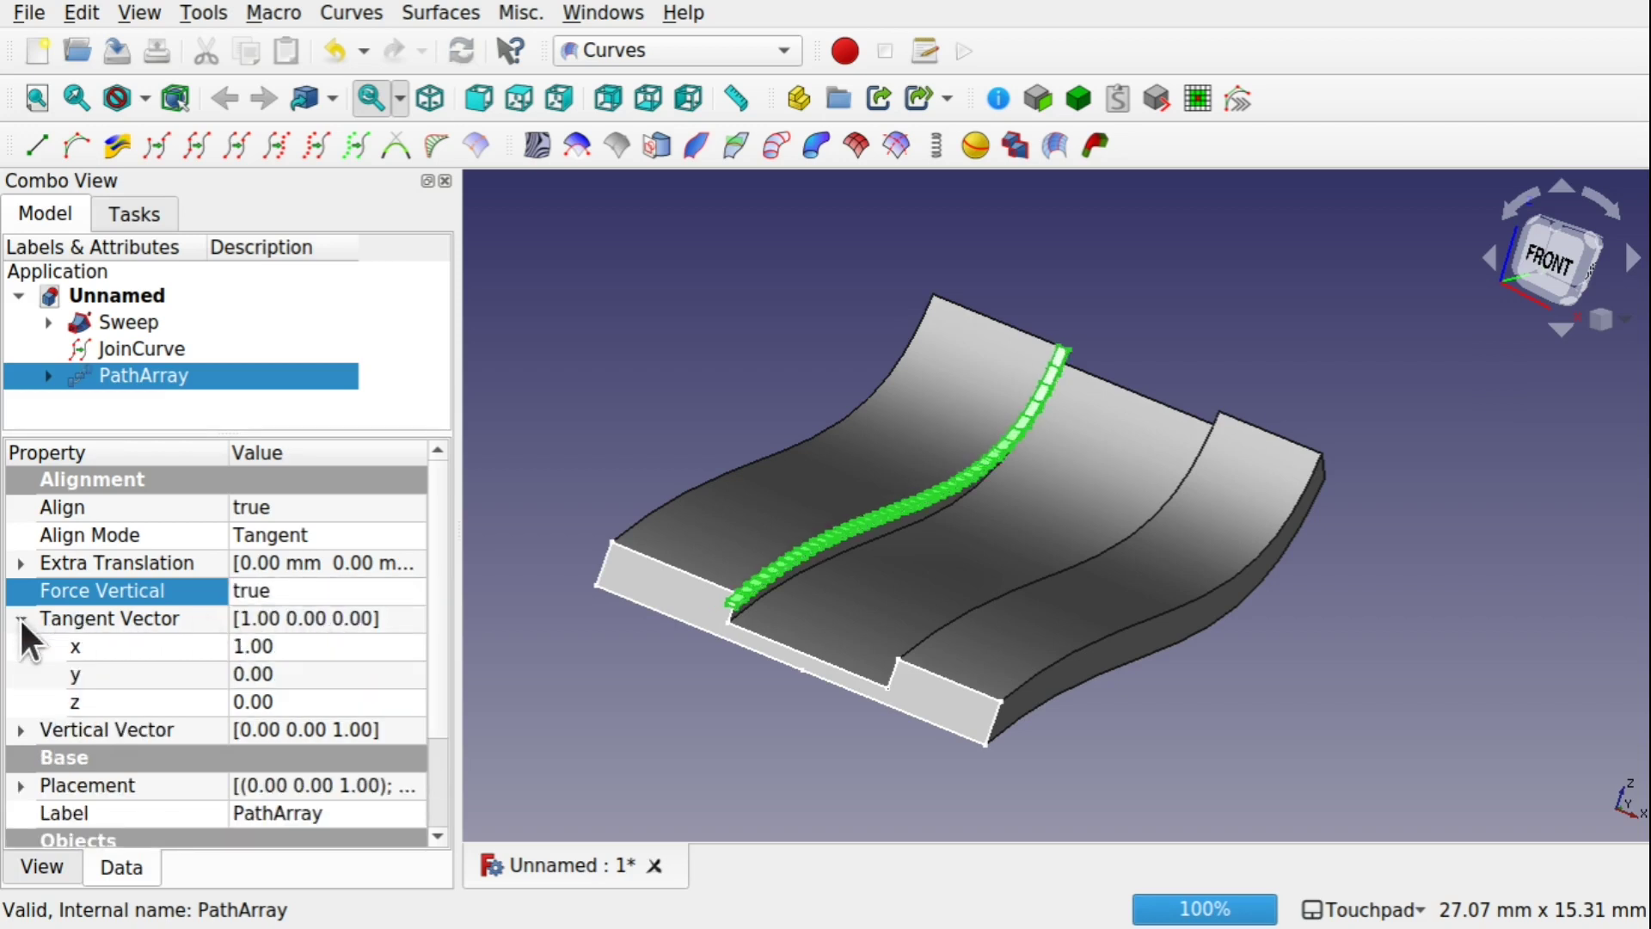
click(287, 676)
text(1)
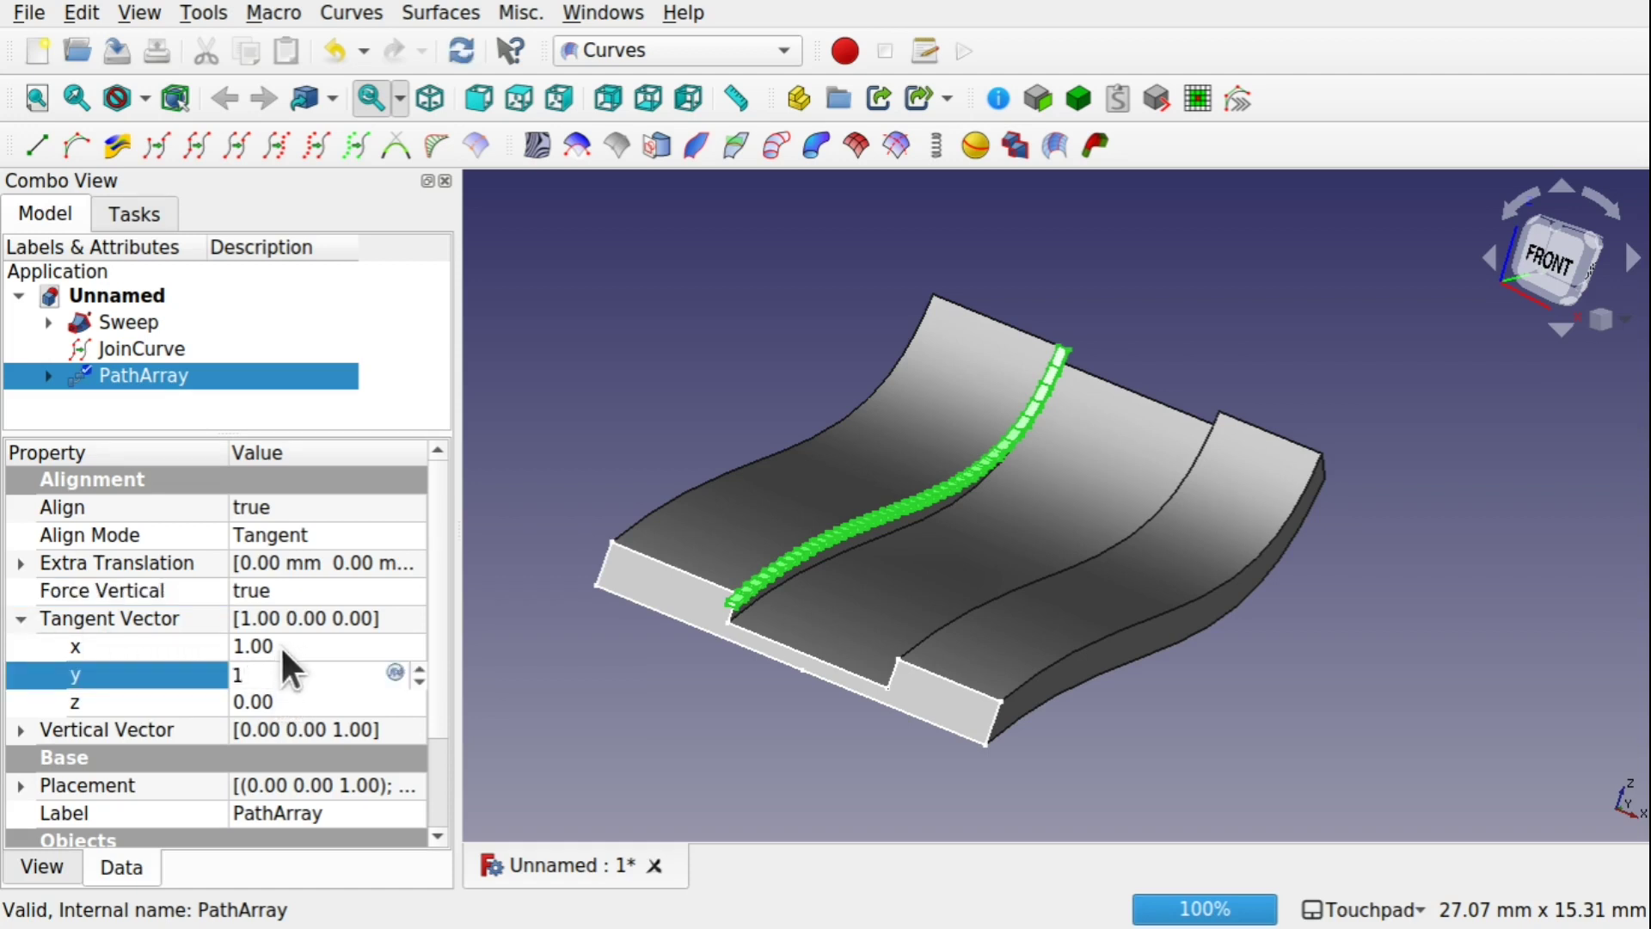
click(282, 647)
text(0)
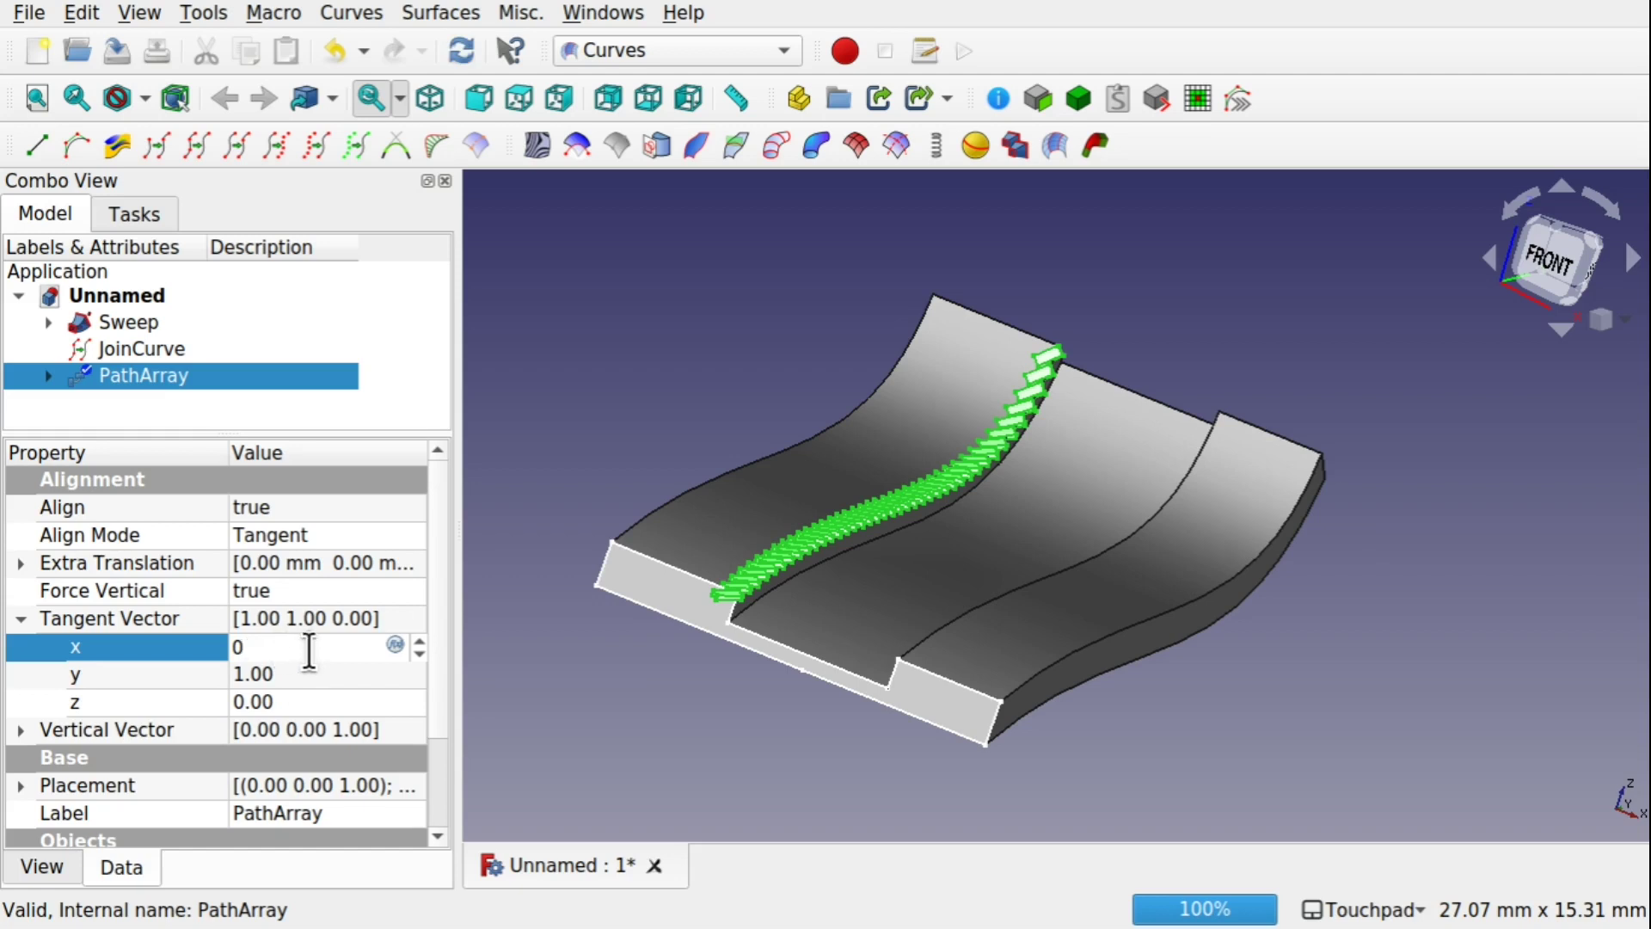
click(301, 675)
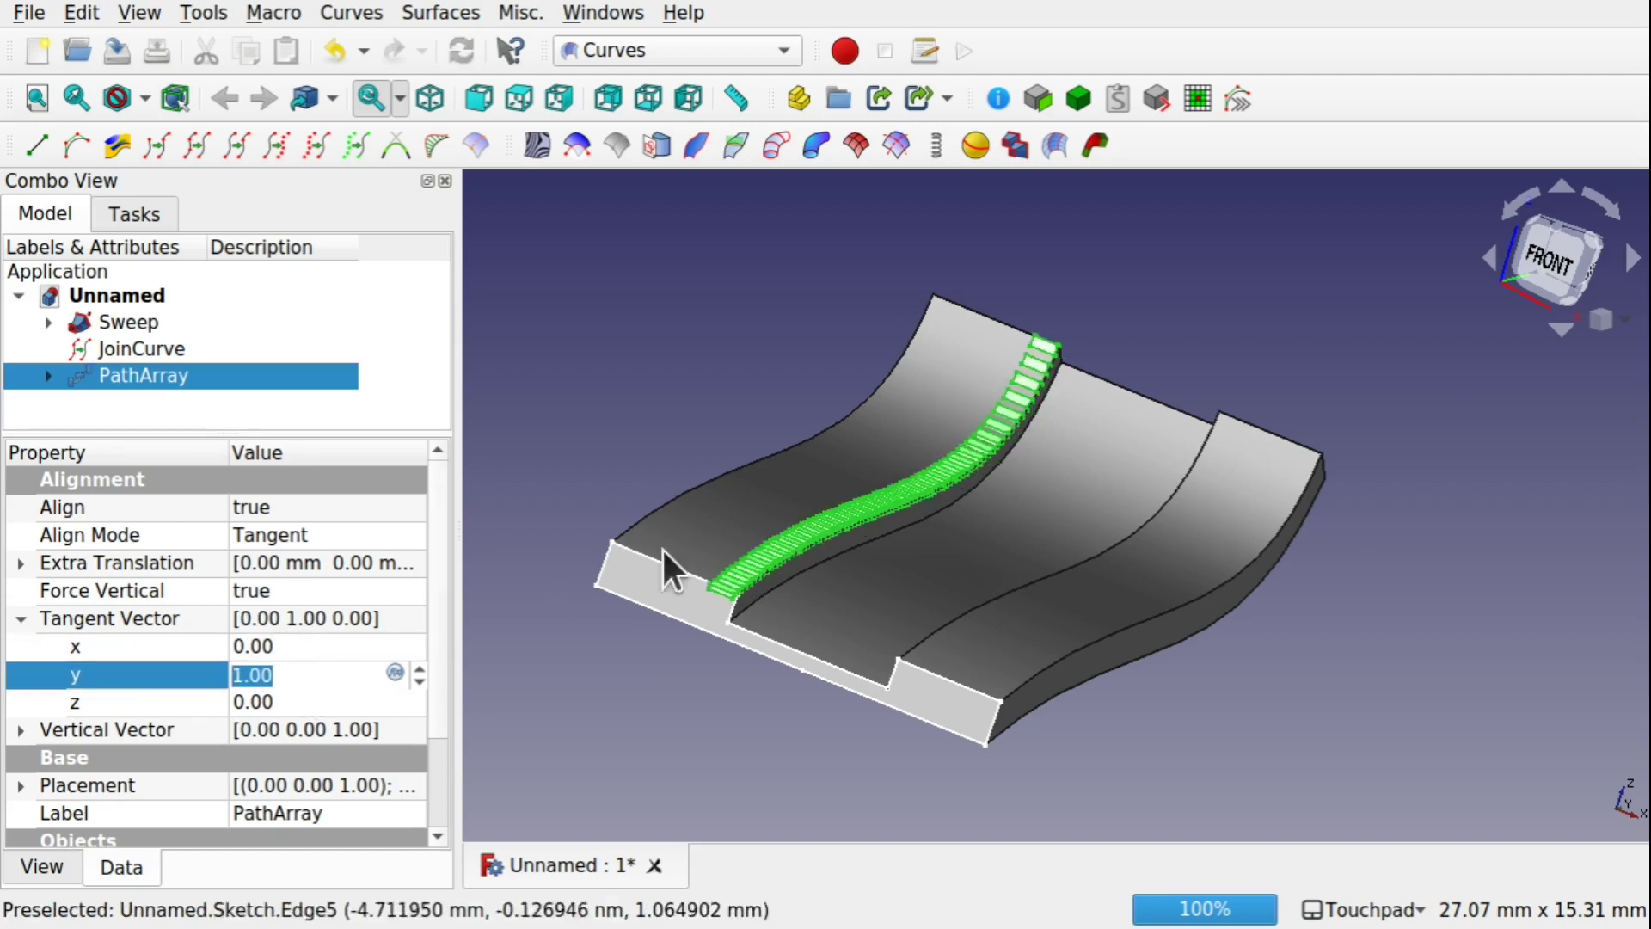
Create a joined curve from the sweep's outer upper edge on the side opposite the block row
scroll(851, 553, up, 2)
scroll(852, 535, up, 3)
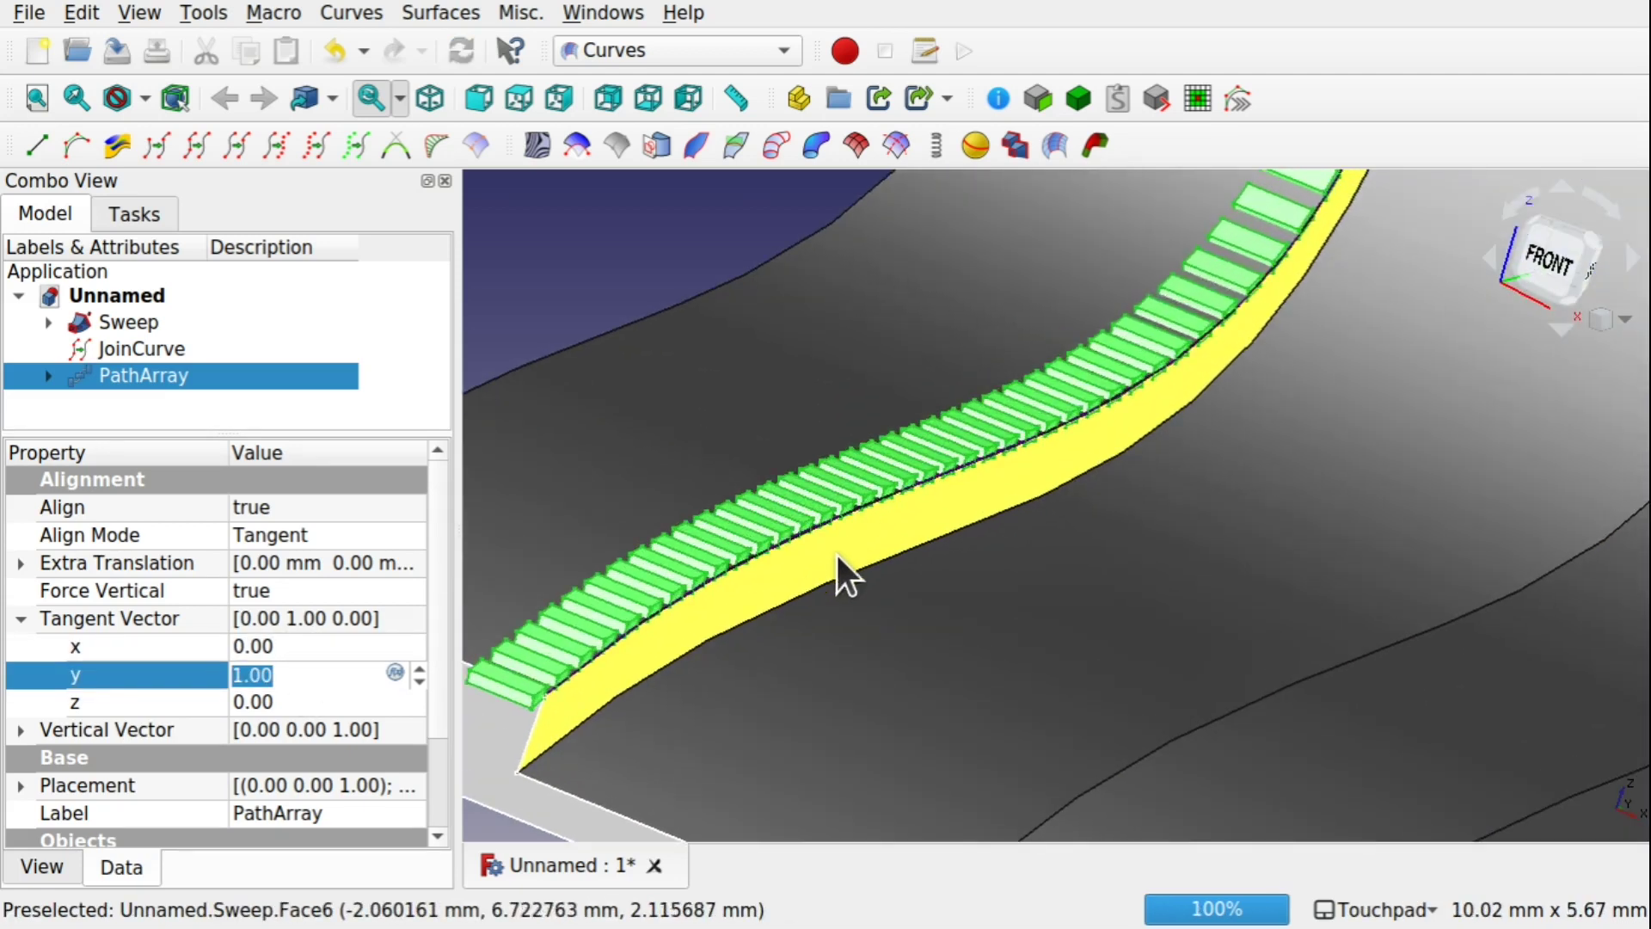
mouse_move(866, 583)
shift+mouse_down()
mouse_move(831, 540)
mouse_move(700, 483)
mouse_move(789, 478)
mouse_move(841, 570)
shift+mouse_up()
scroll(839, 566, down, 3)
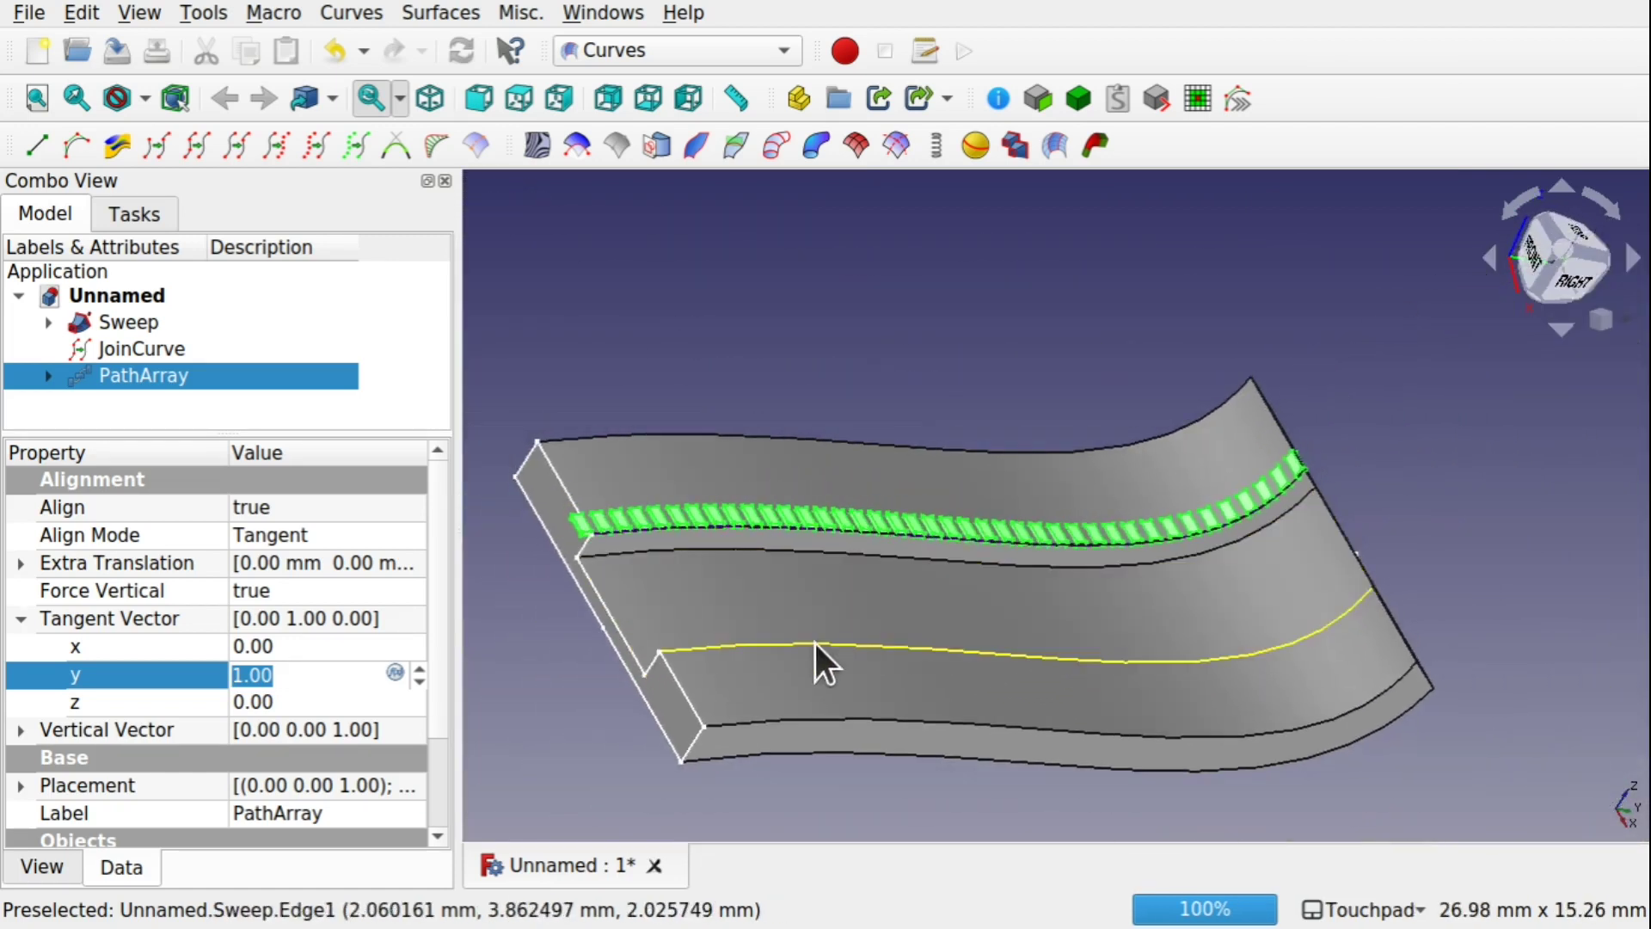
click(786, 717)
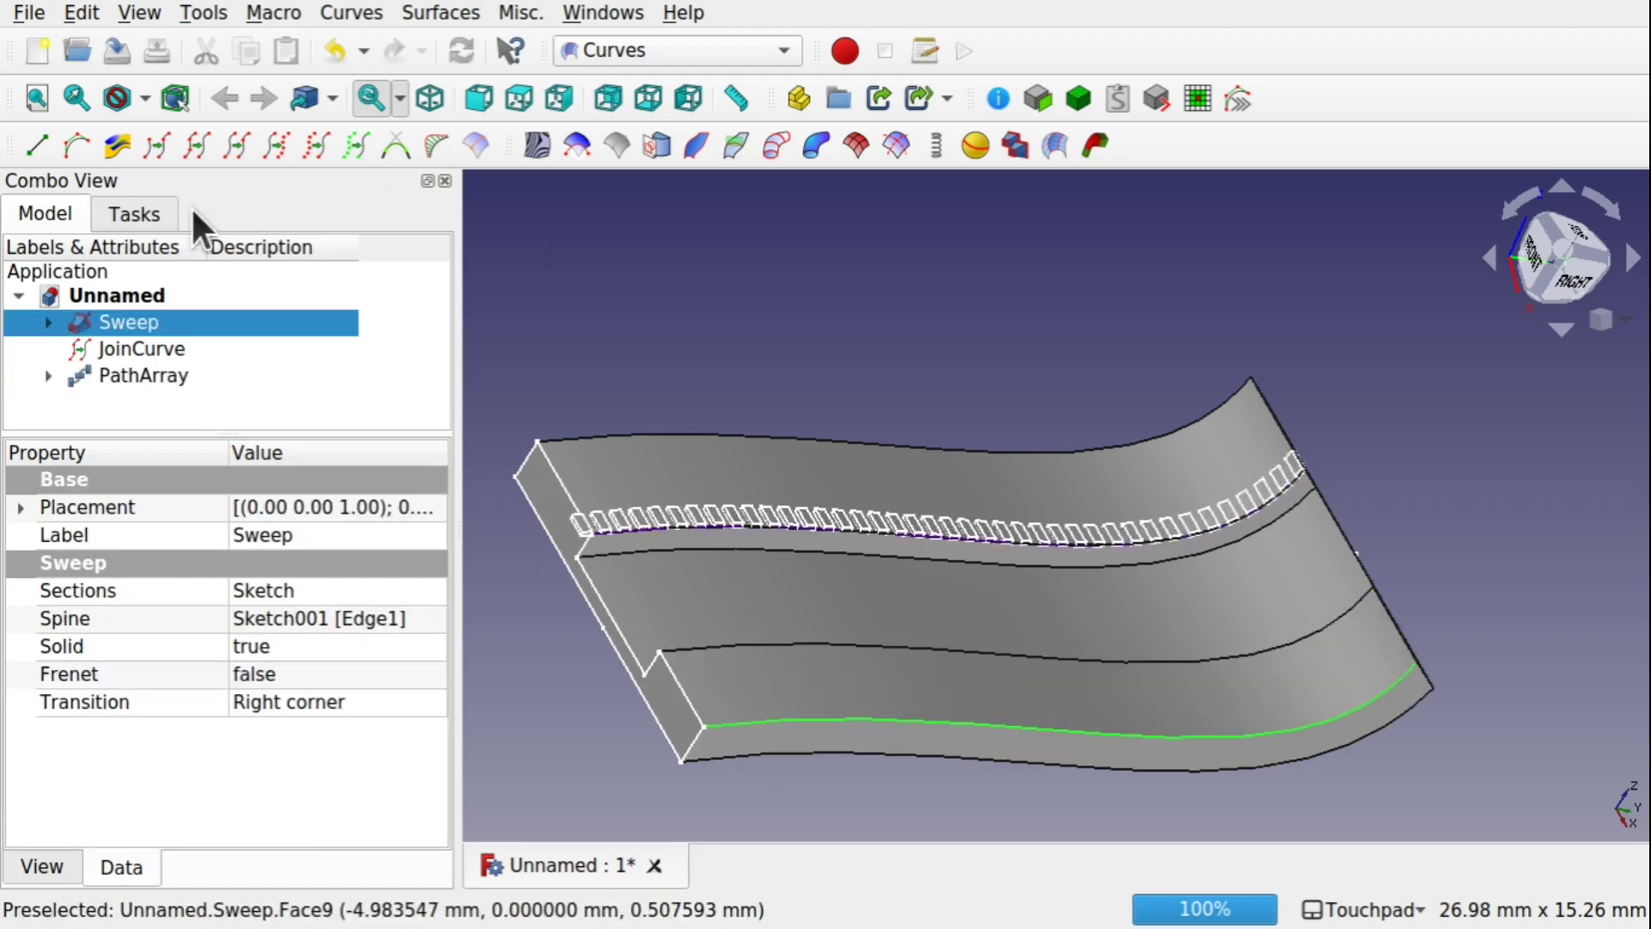
click(194, 136)
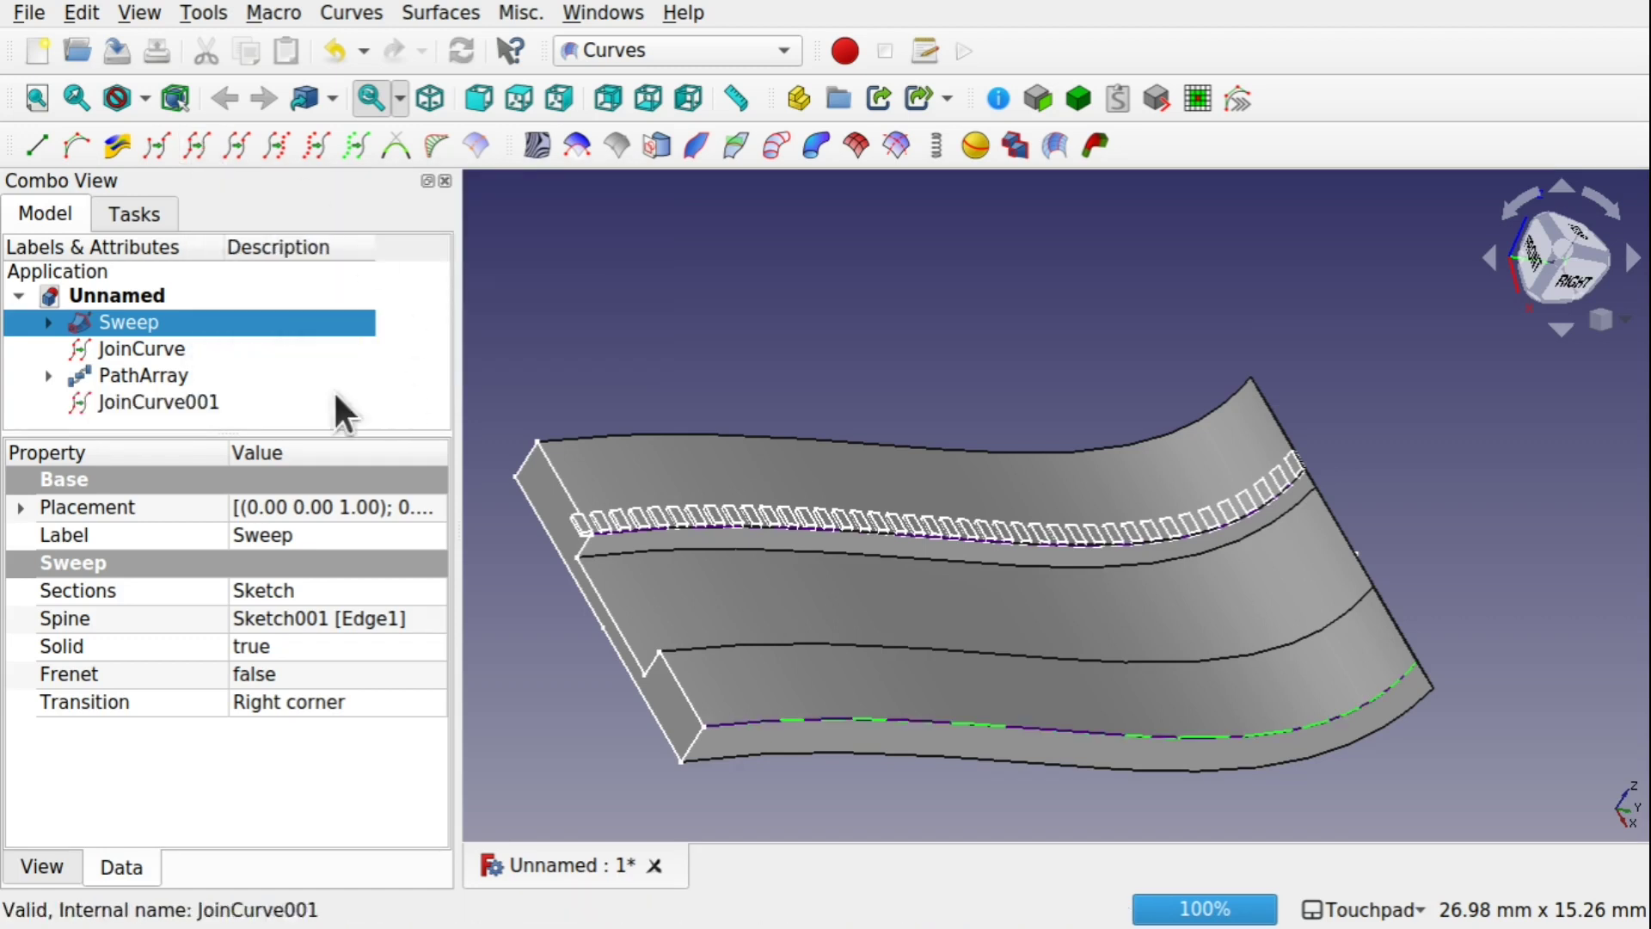
Set the PathArray's Path Object to JoinCurve001 so the blocks follow the outer upper edge
click(157, 378)
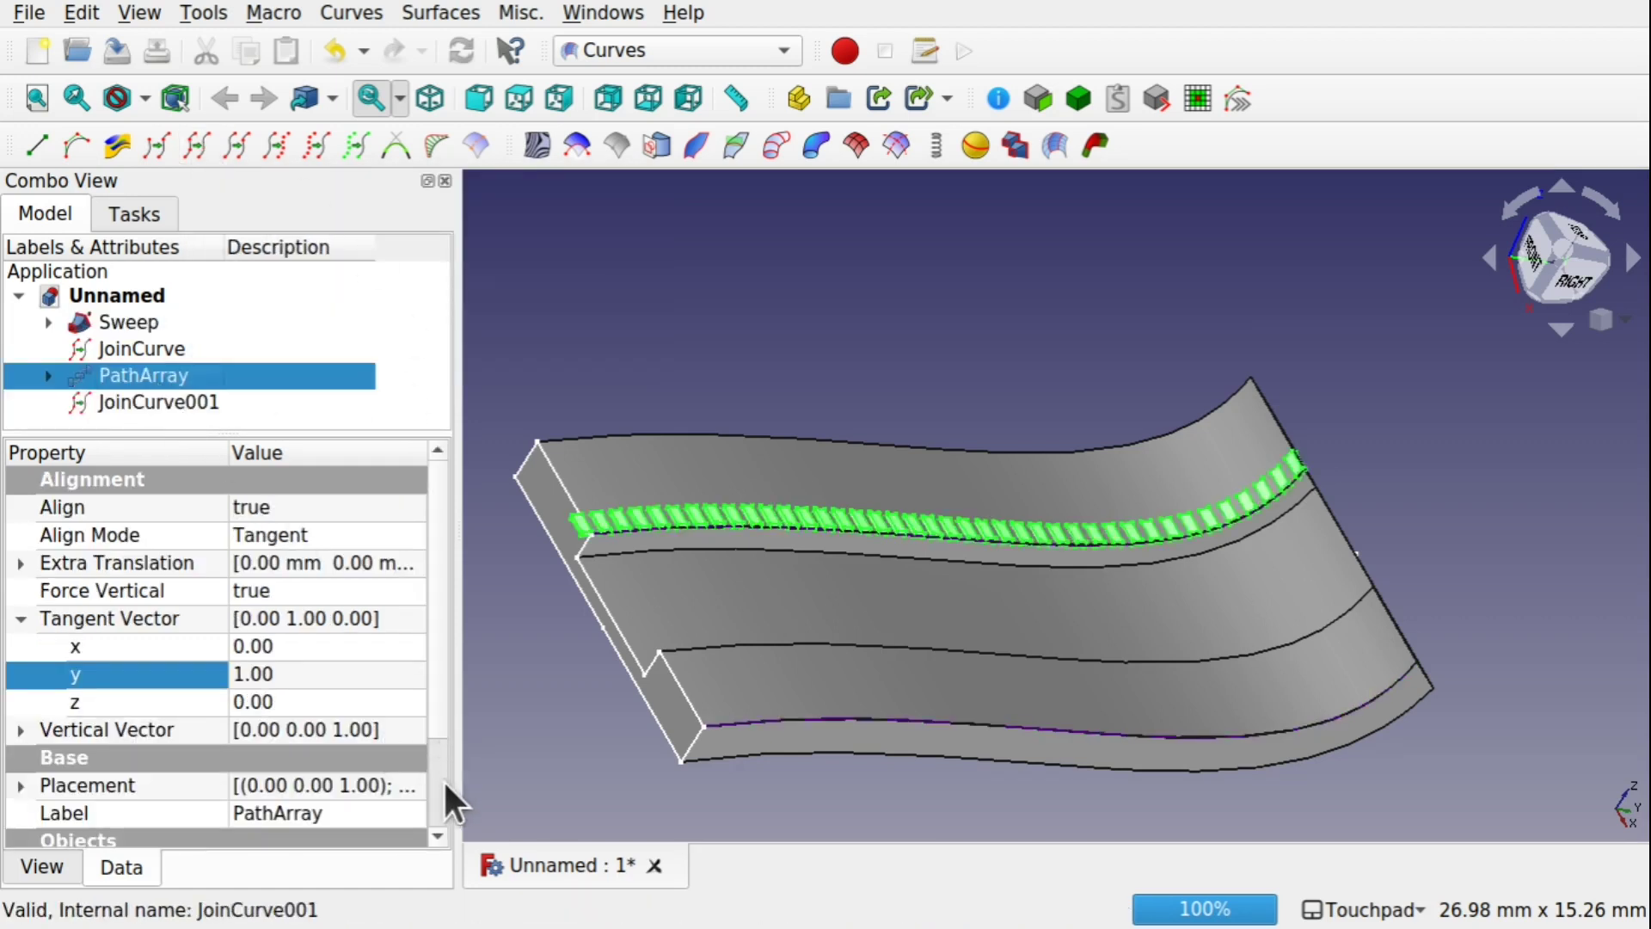
scroll(442, 779, down, 2)
click(421, 797)
click(413, 806)
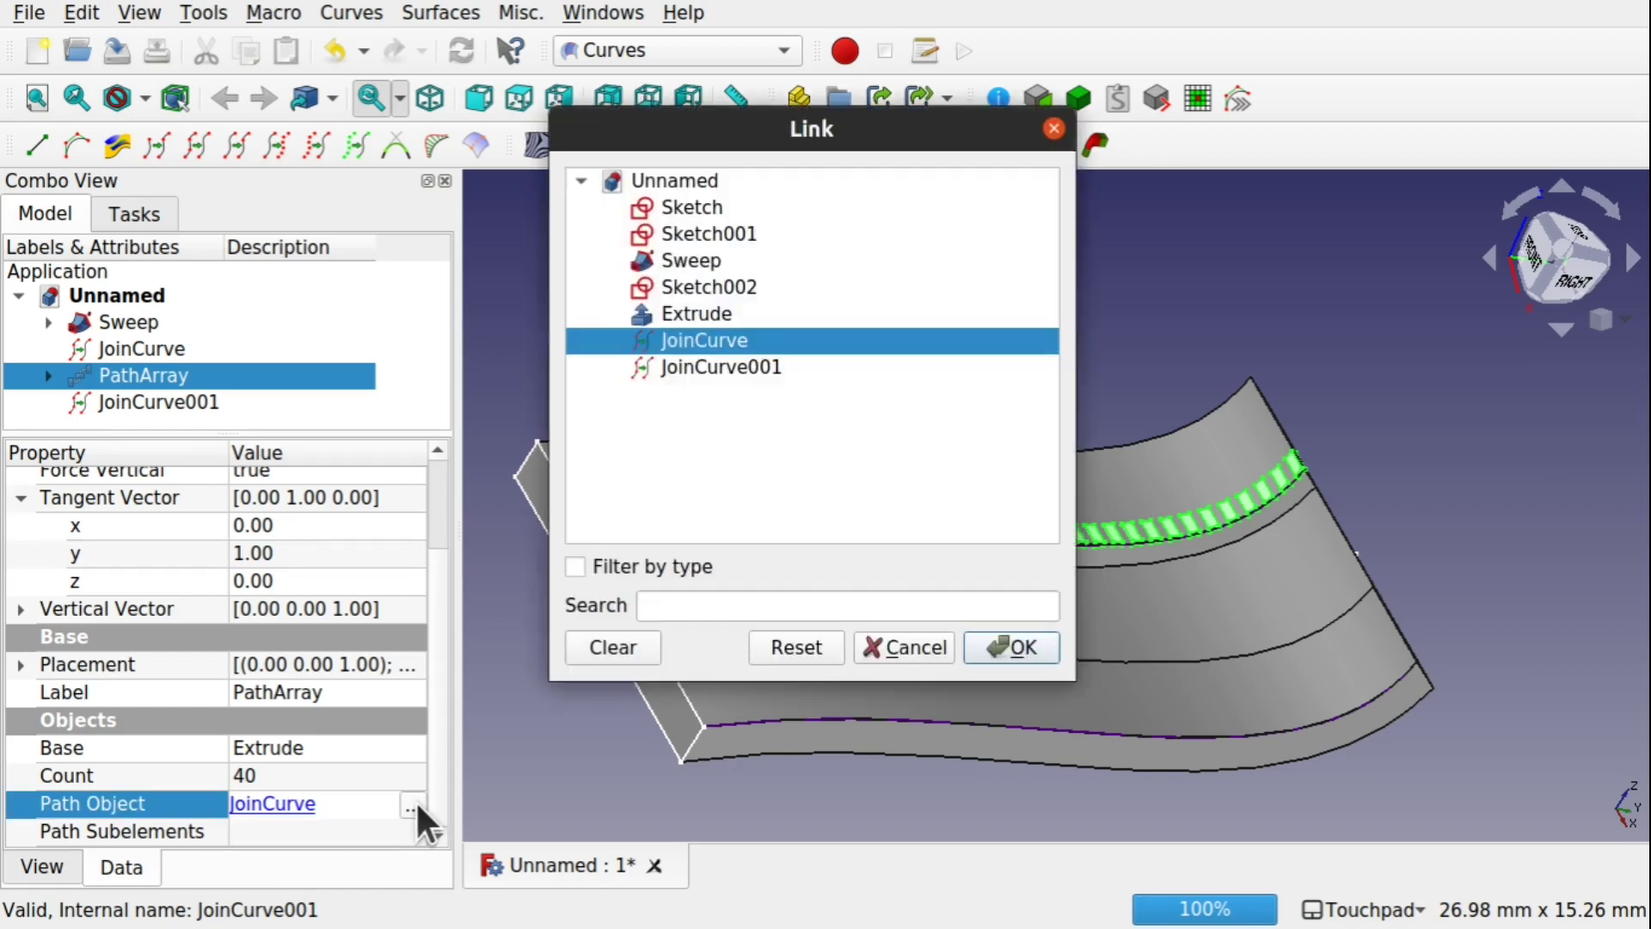
click(737, 365)
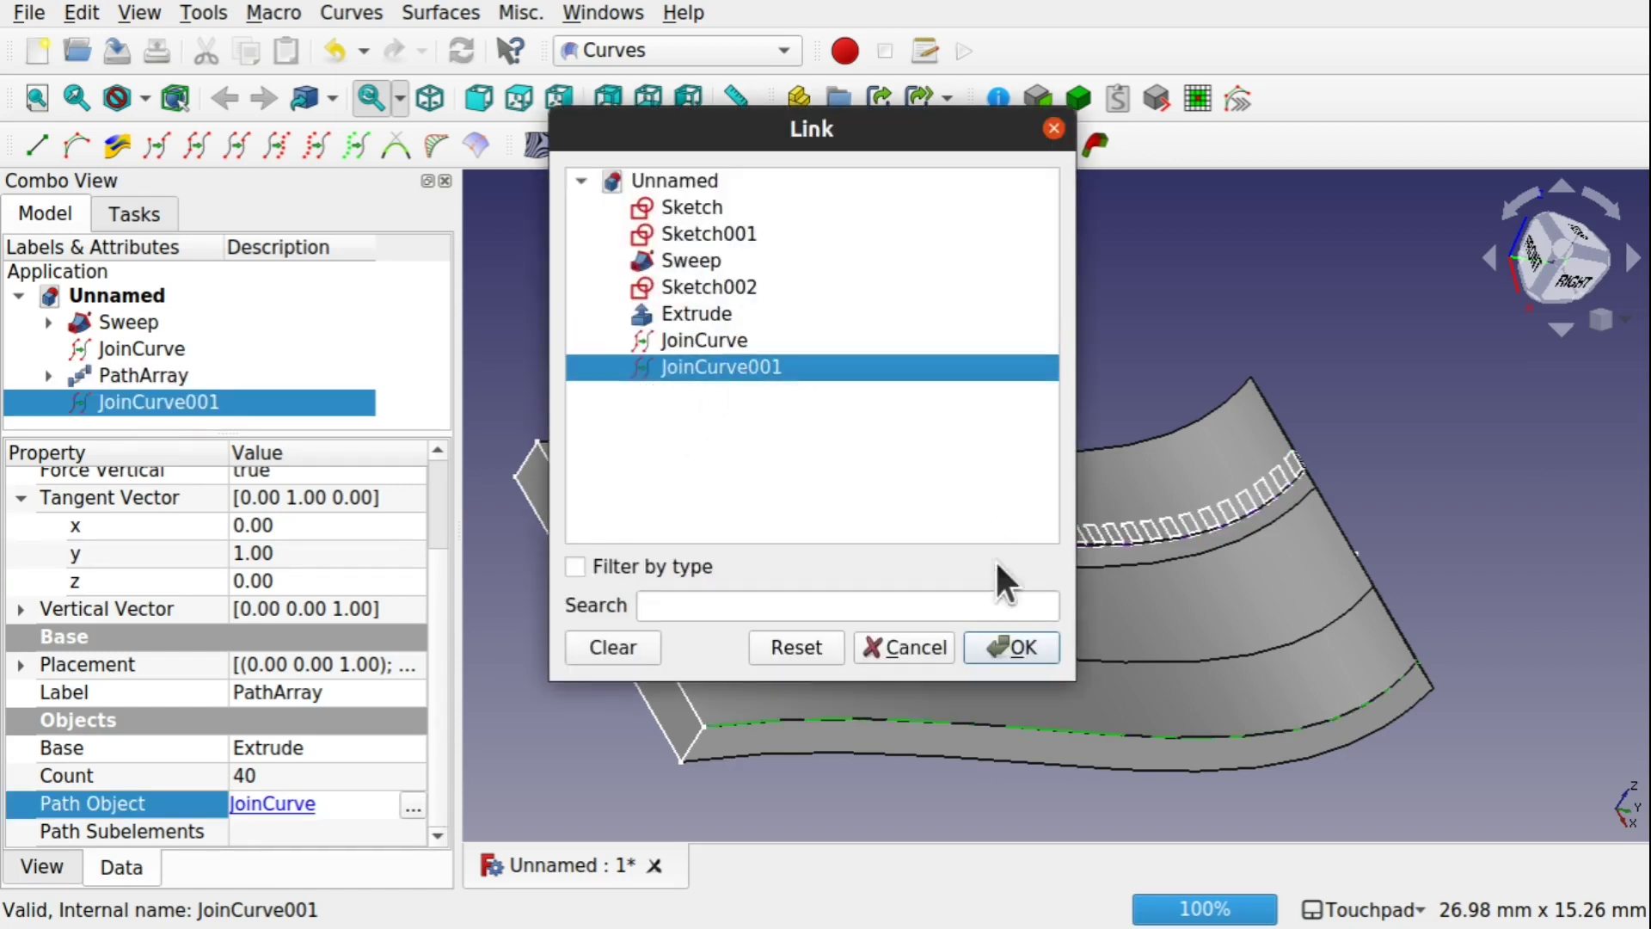
click(1009, 647)
click(924, 792)
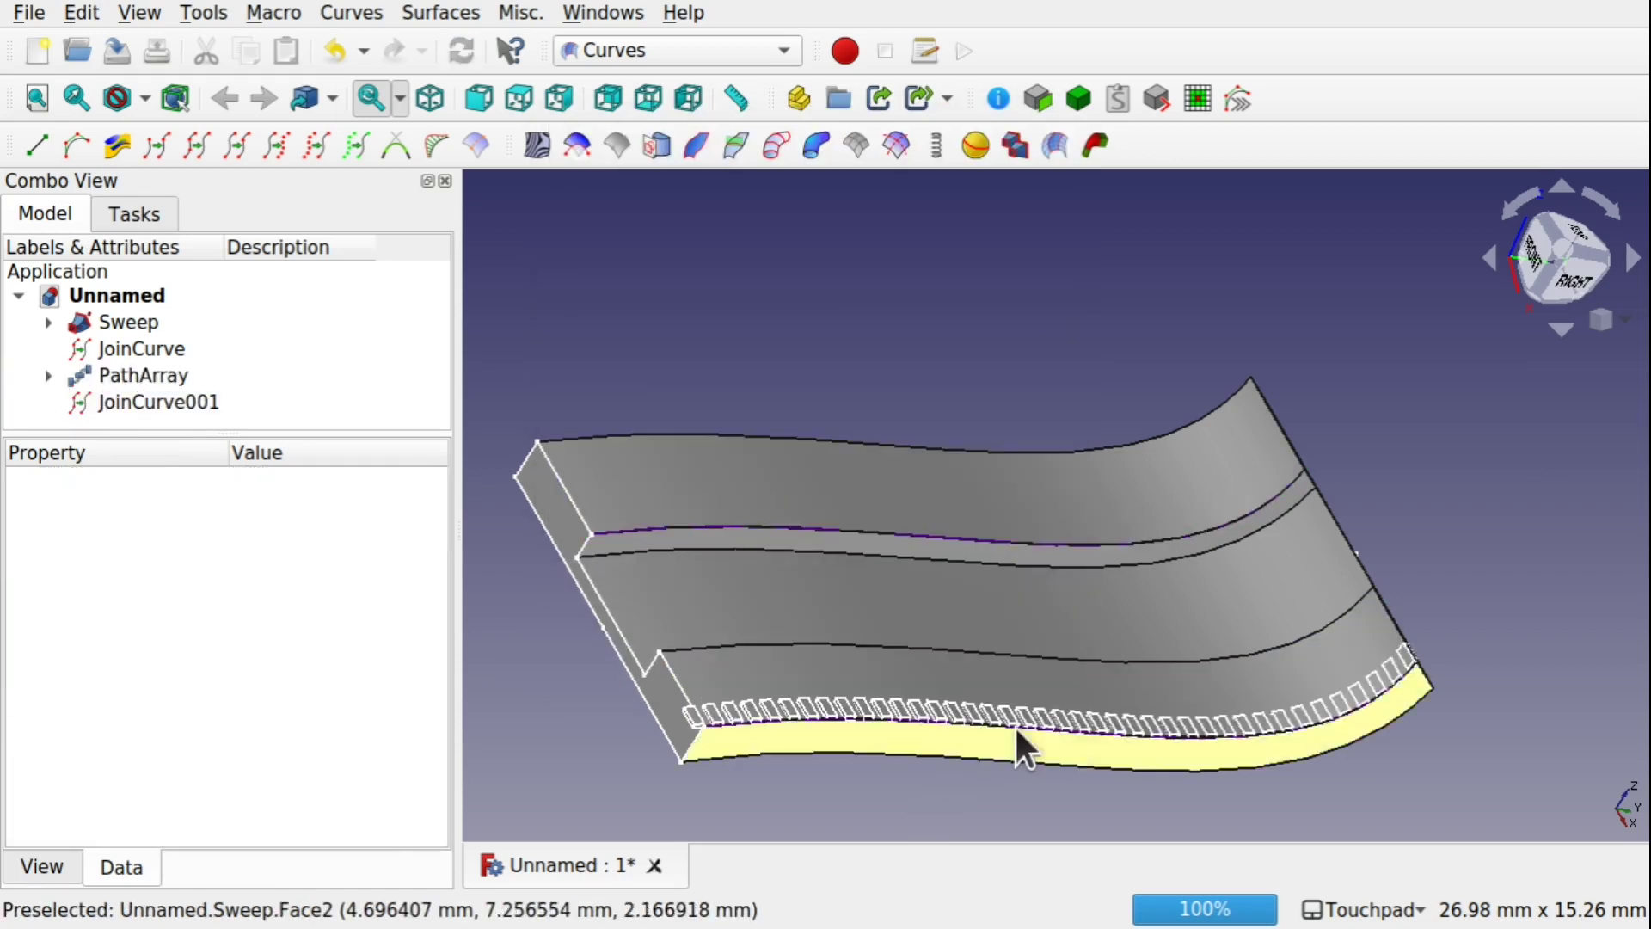
Activate Shape Approximation for JoinCurve001
alt+drag(1017, 730, 1104, 712)
scroll(890, 769, up, 2)
scroll(888, 767, up, 2)
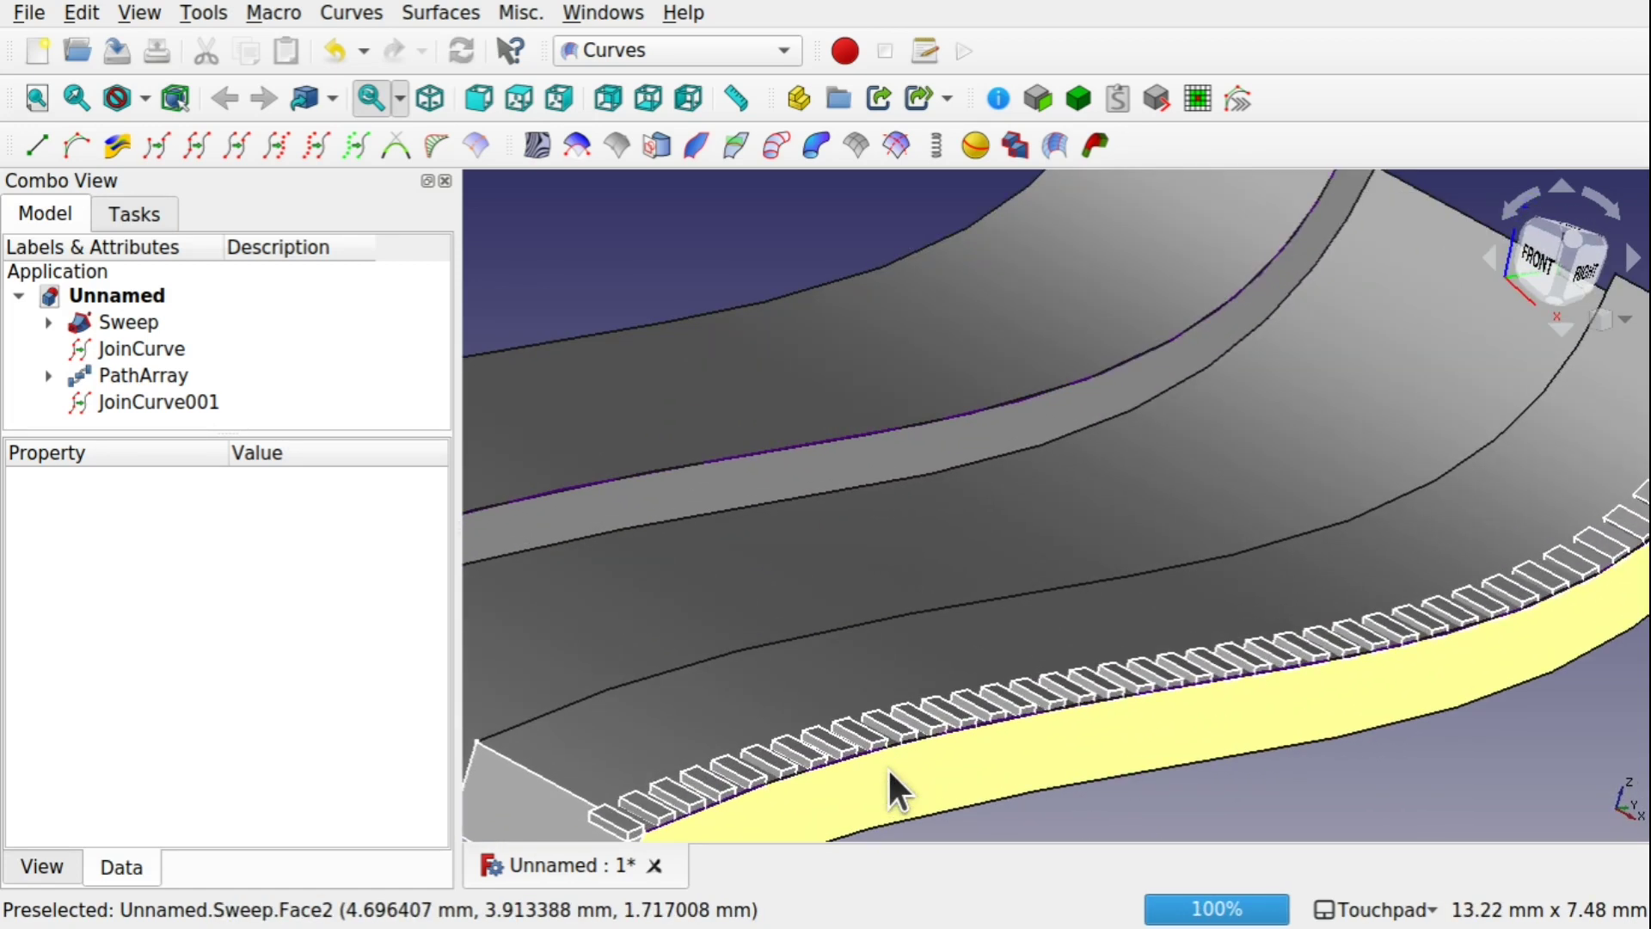
scroll(888, 768, down, 4)
alt+drag(798, 707, 840, 825)
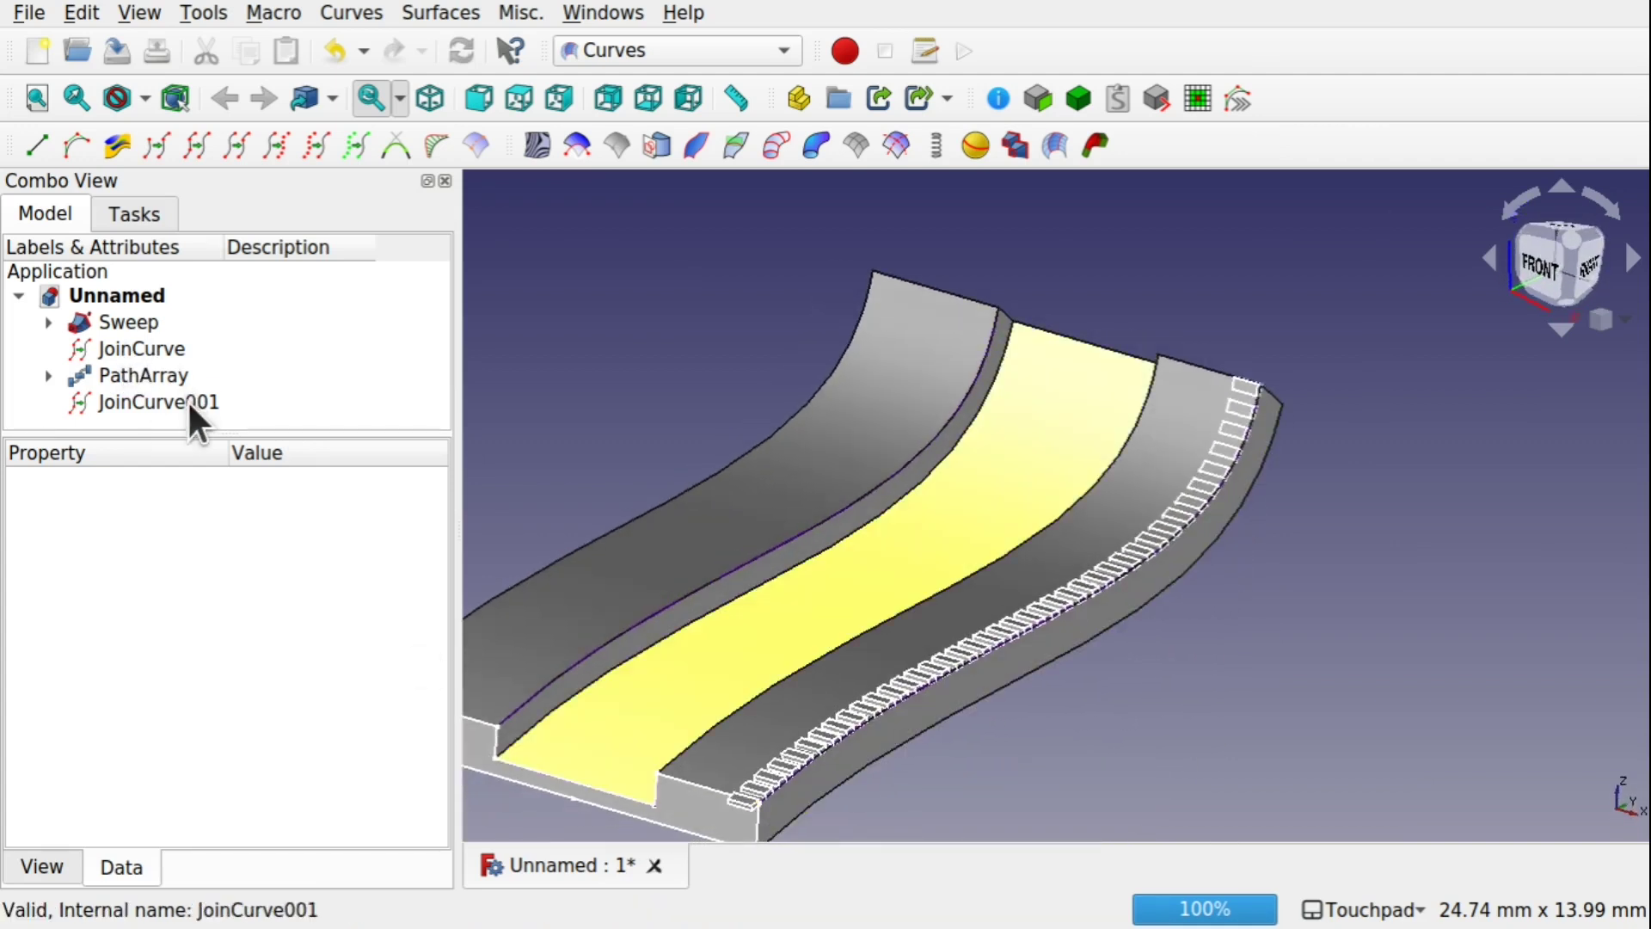
click(187, 401)
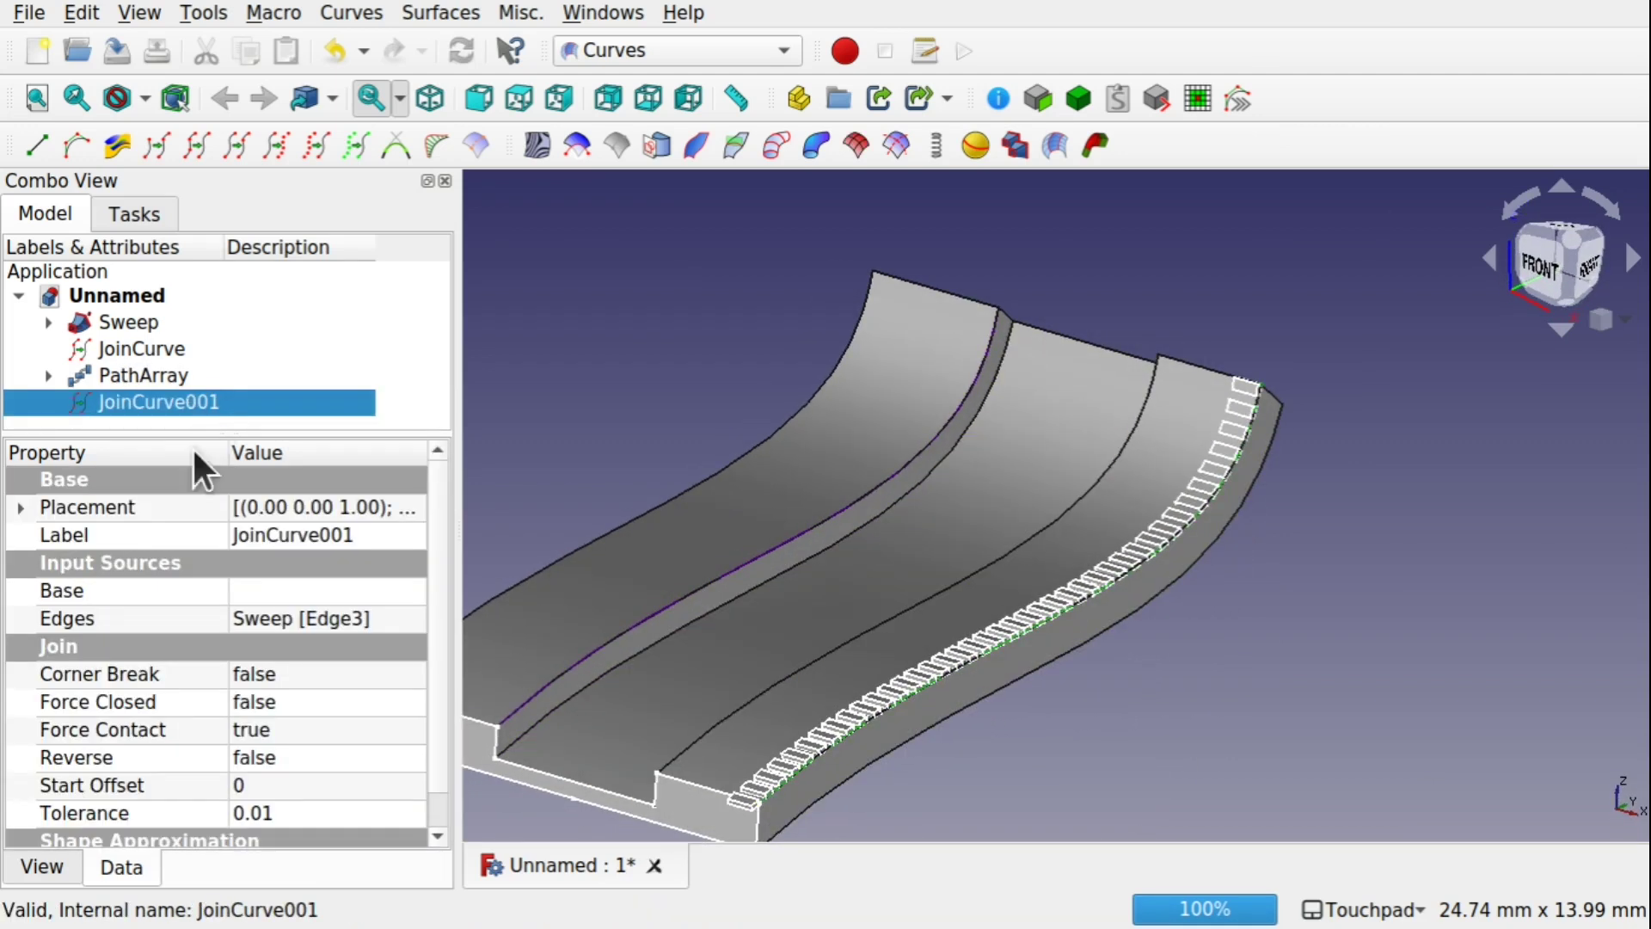
scroll(435, 702, down, 1)
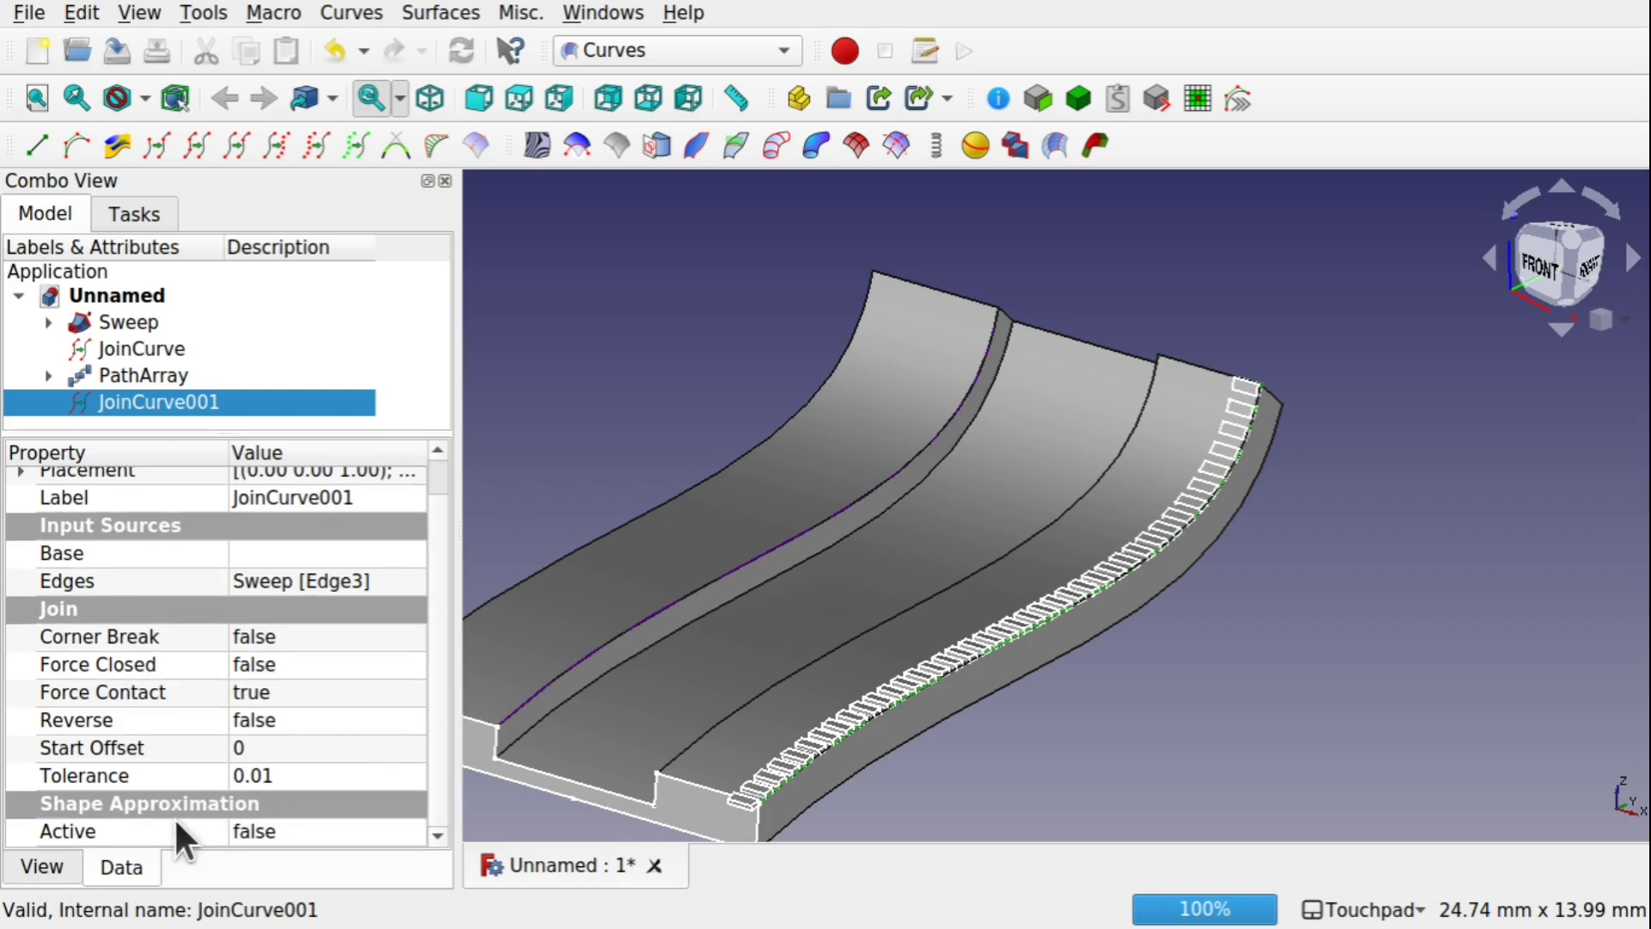
click(313, 827)
click(313, 827)
click(306, 863)
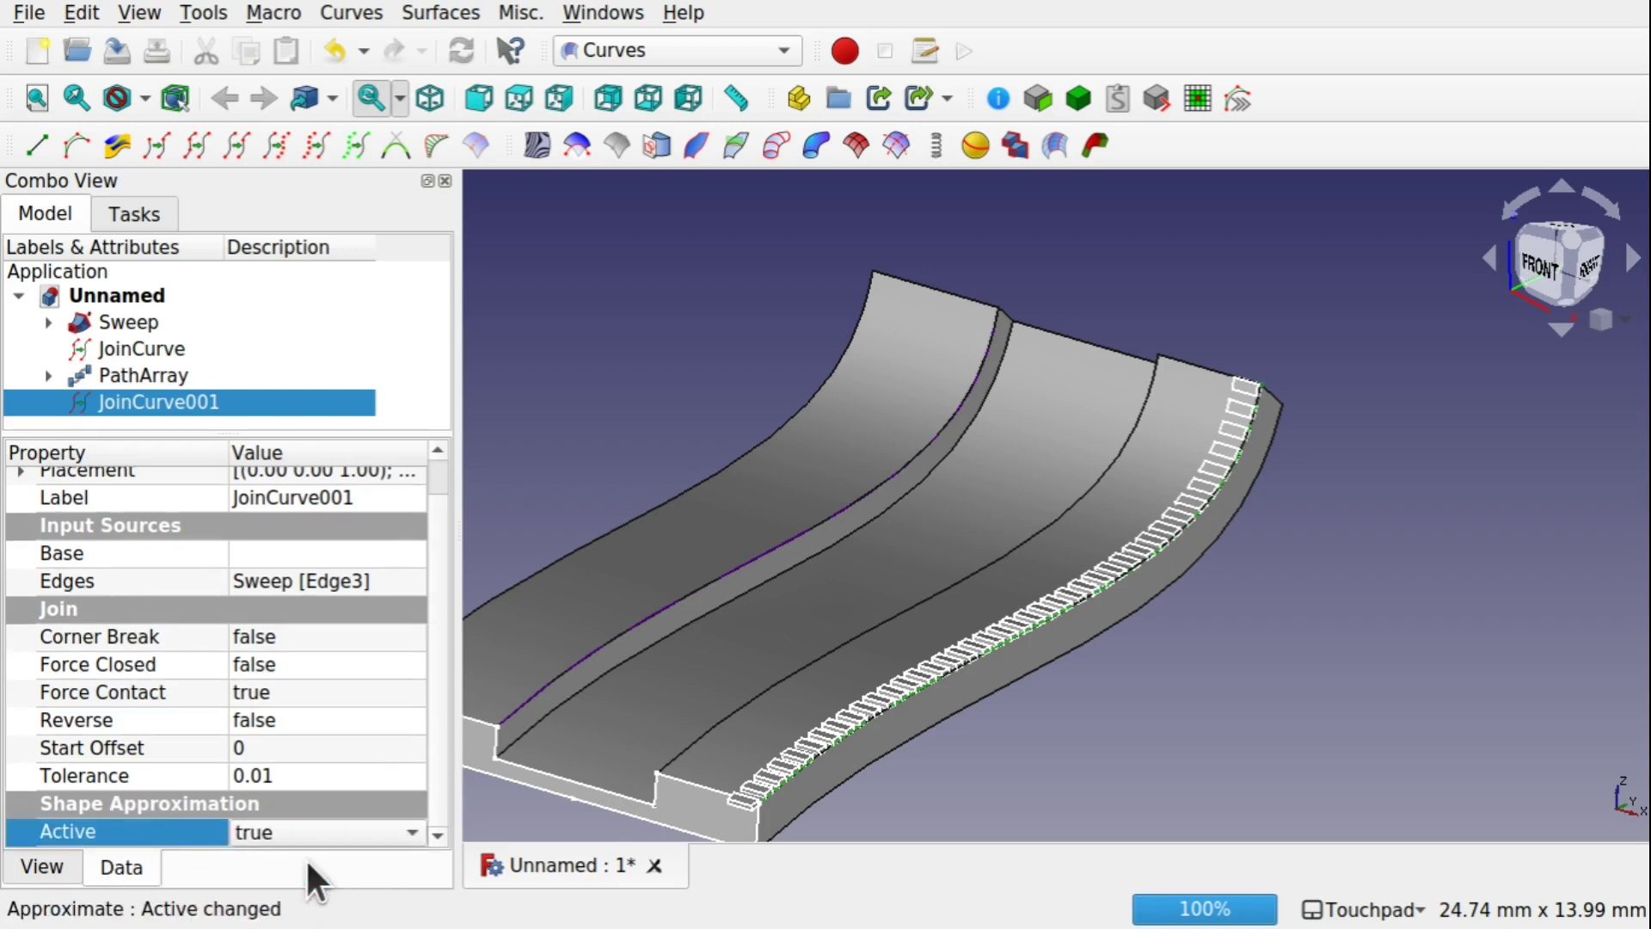
scroll(443, 776, down, 2)
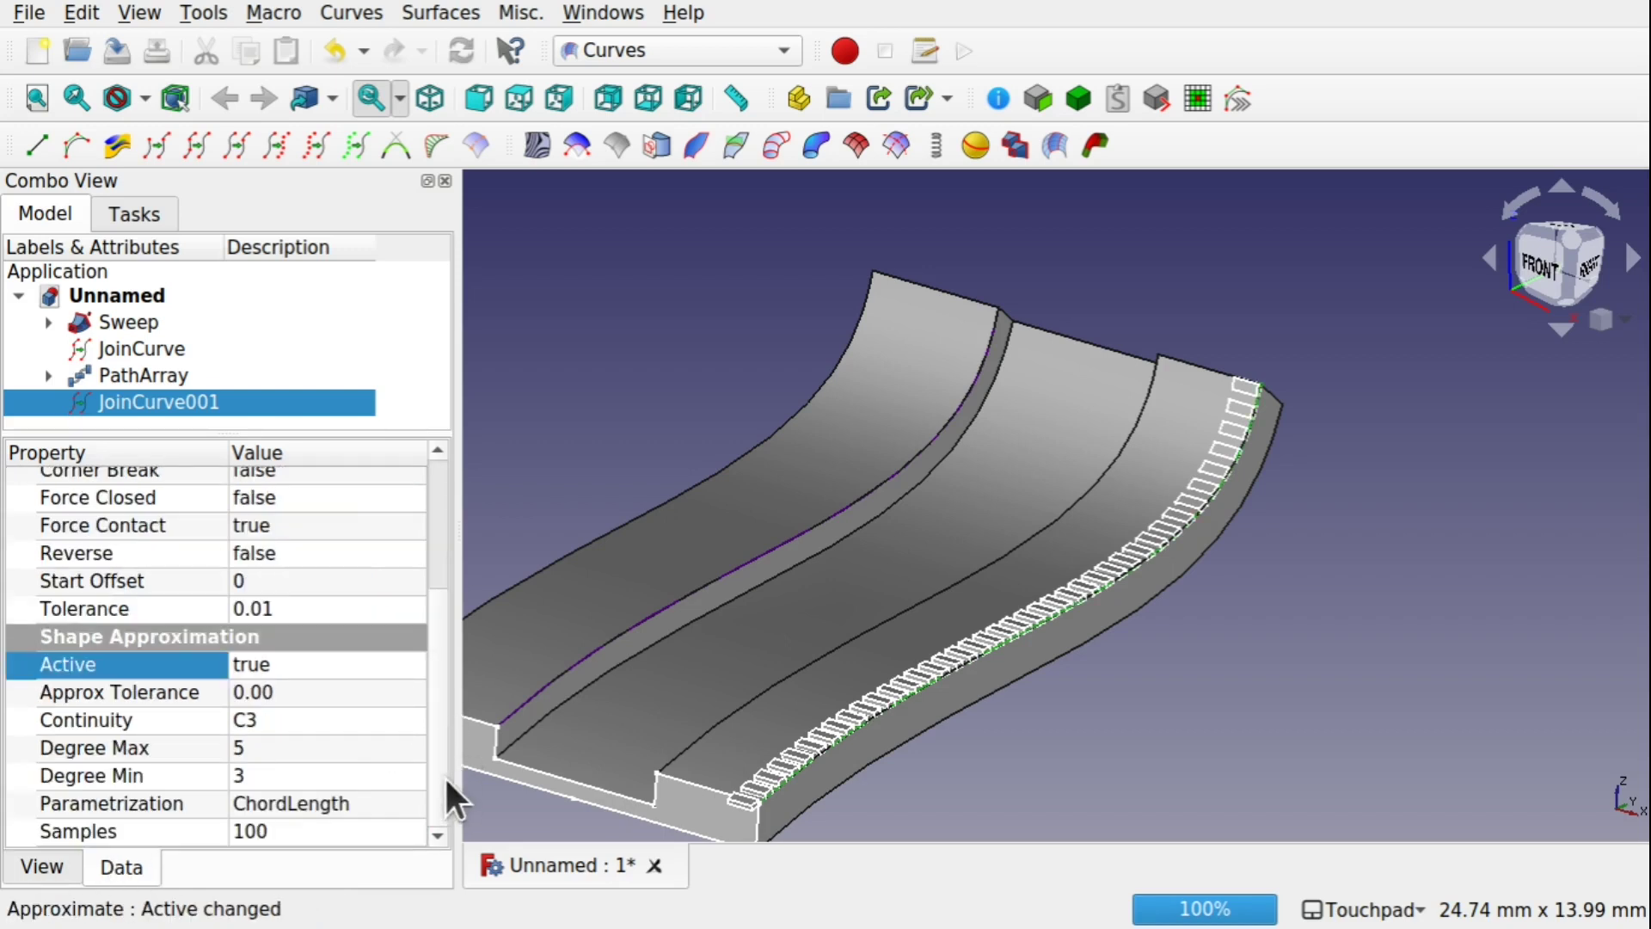
Set JoinCurve001's Approx Tolerance to 1 and its Degree Max to 14
scroll(956, 725, up, 3)
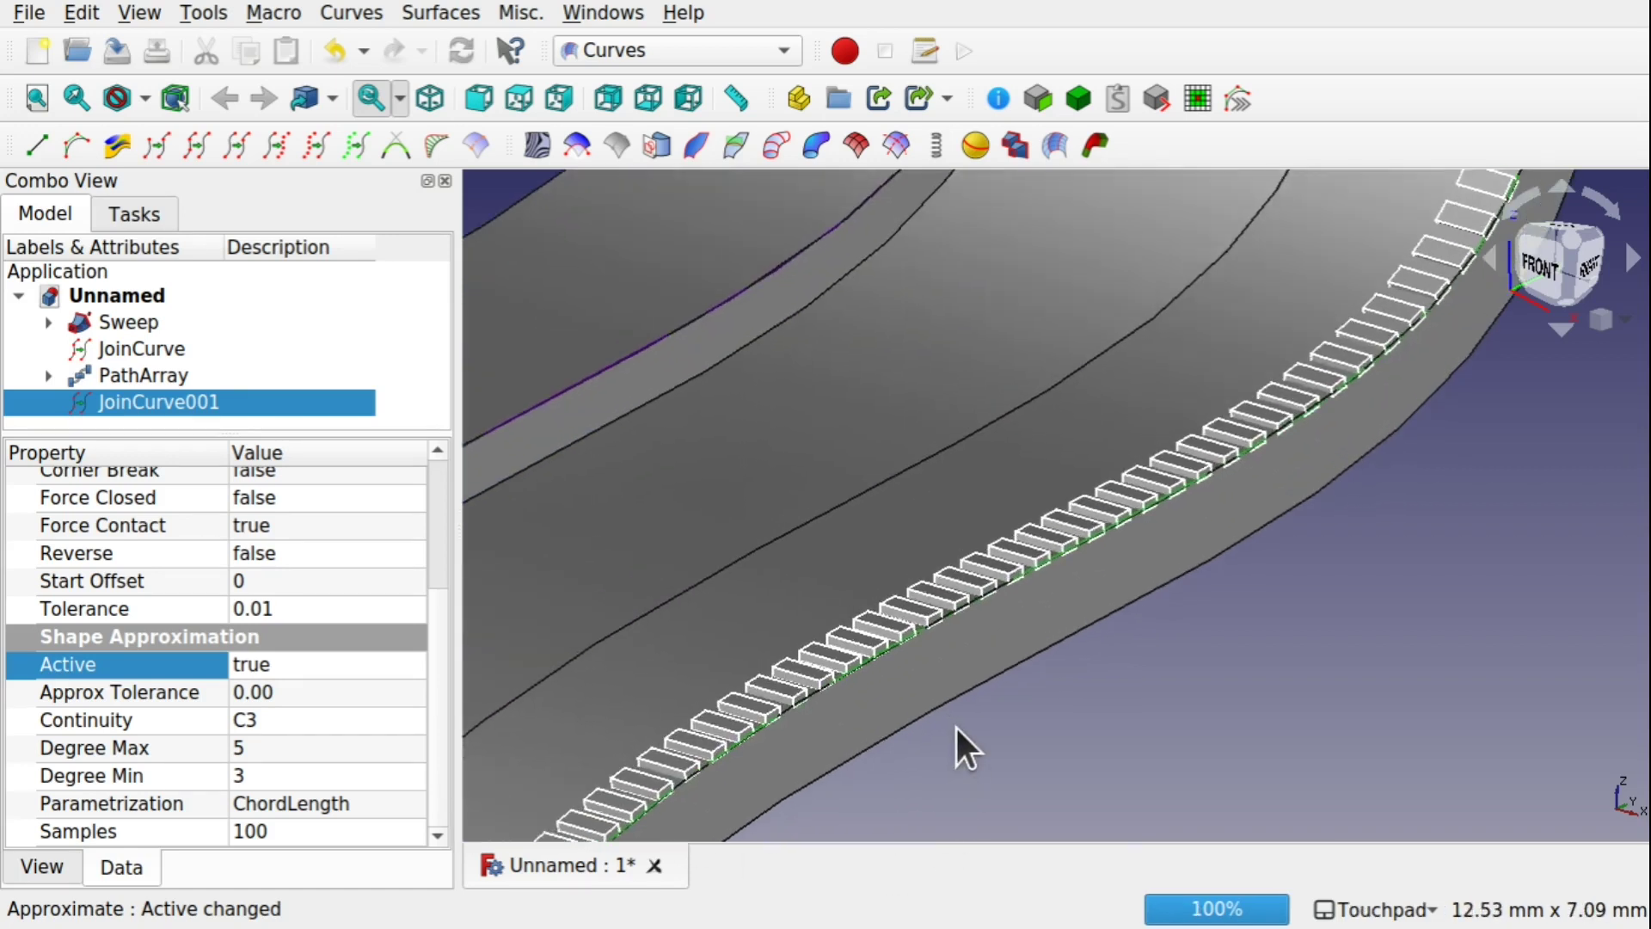
alt+drag(956, 725, 849, 658)
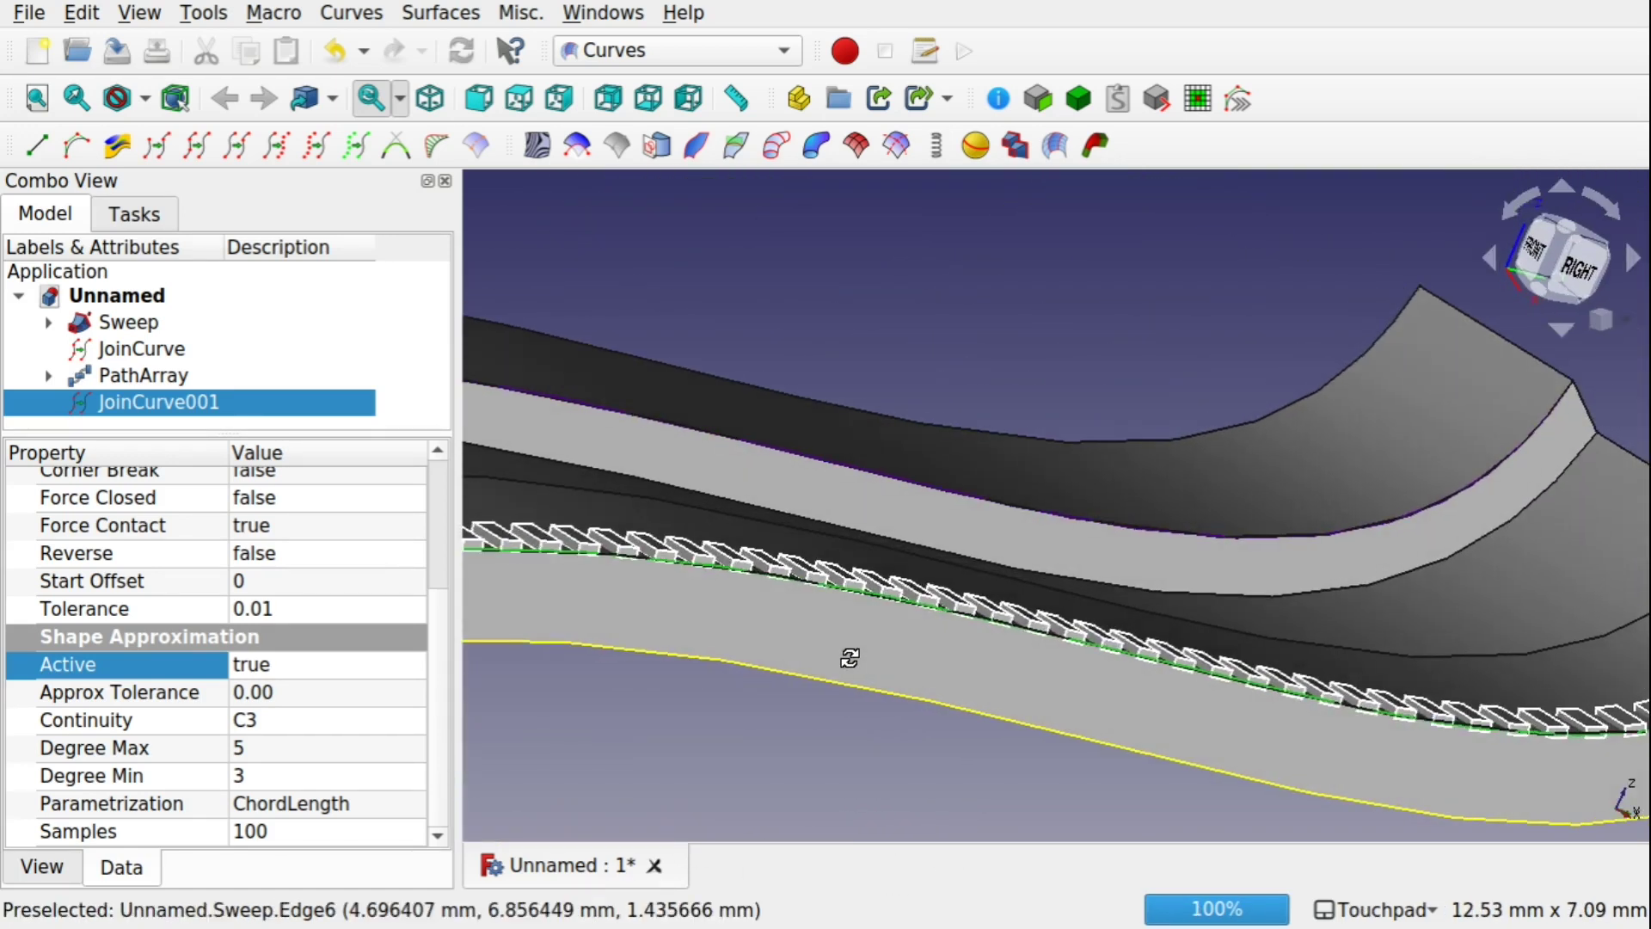
alt+drag(1235, 730, 1275, 673)
scroll(1275, 674, down, 3)
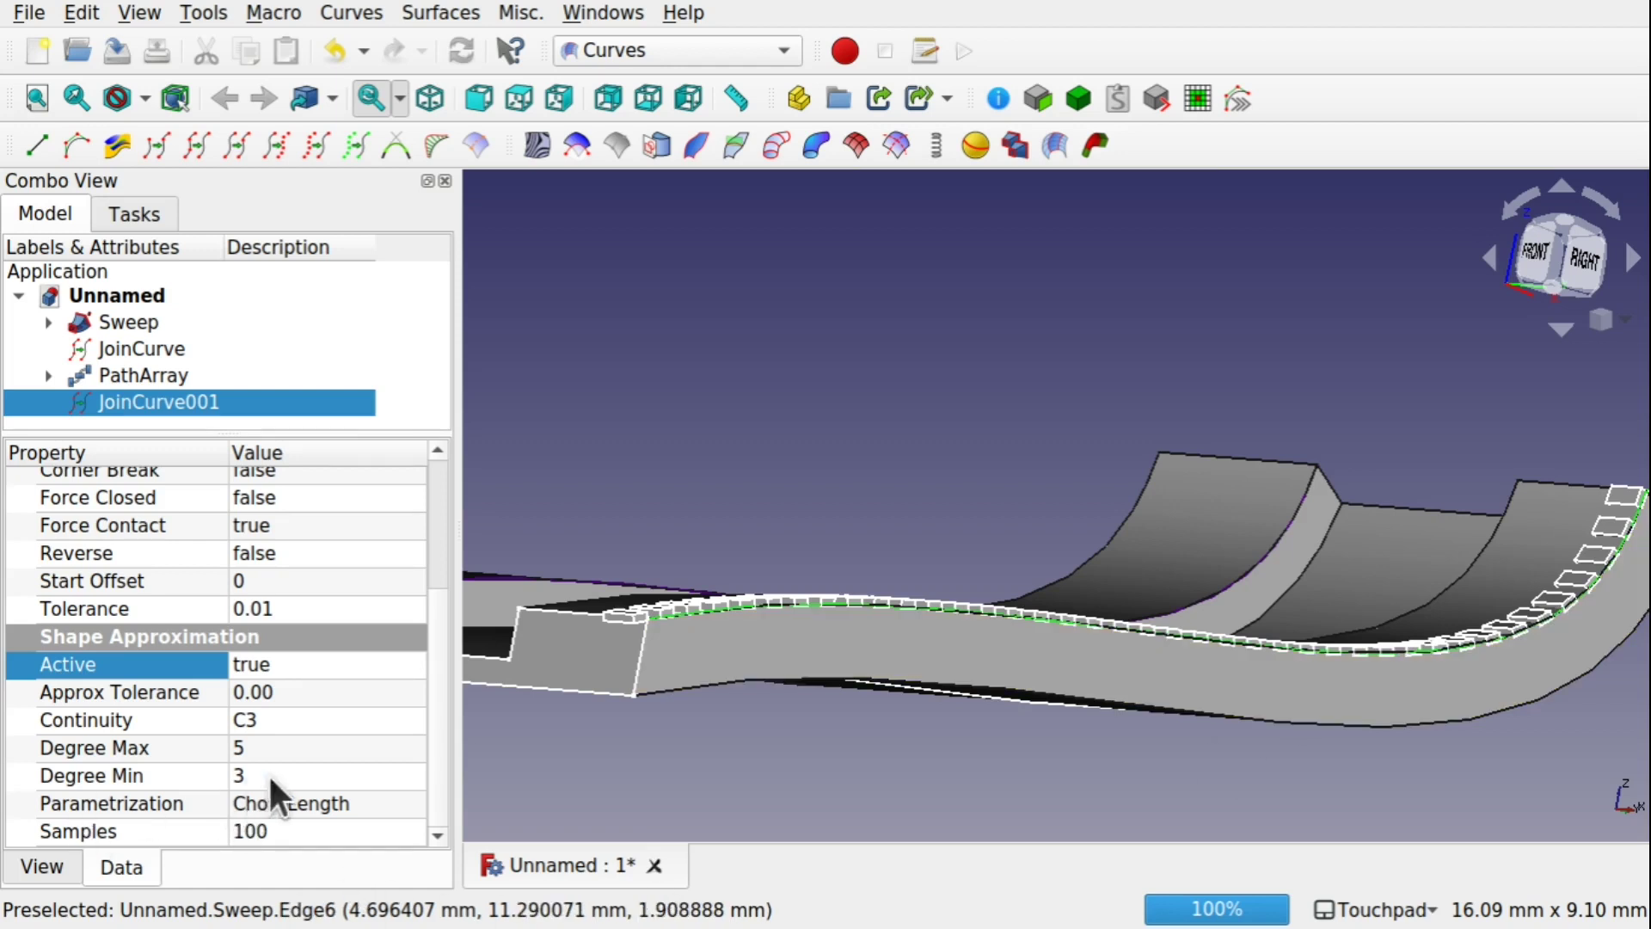
click(322, 691)
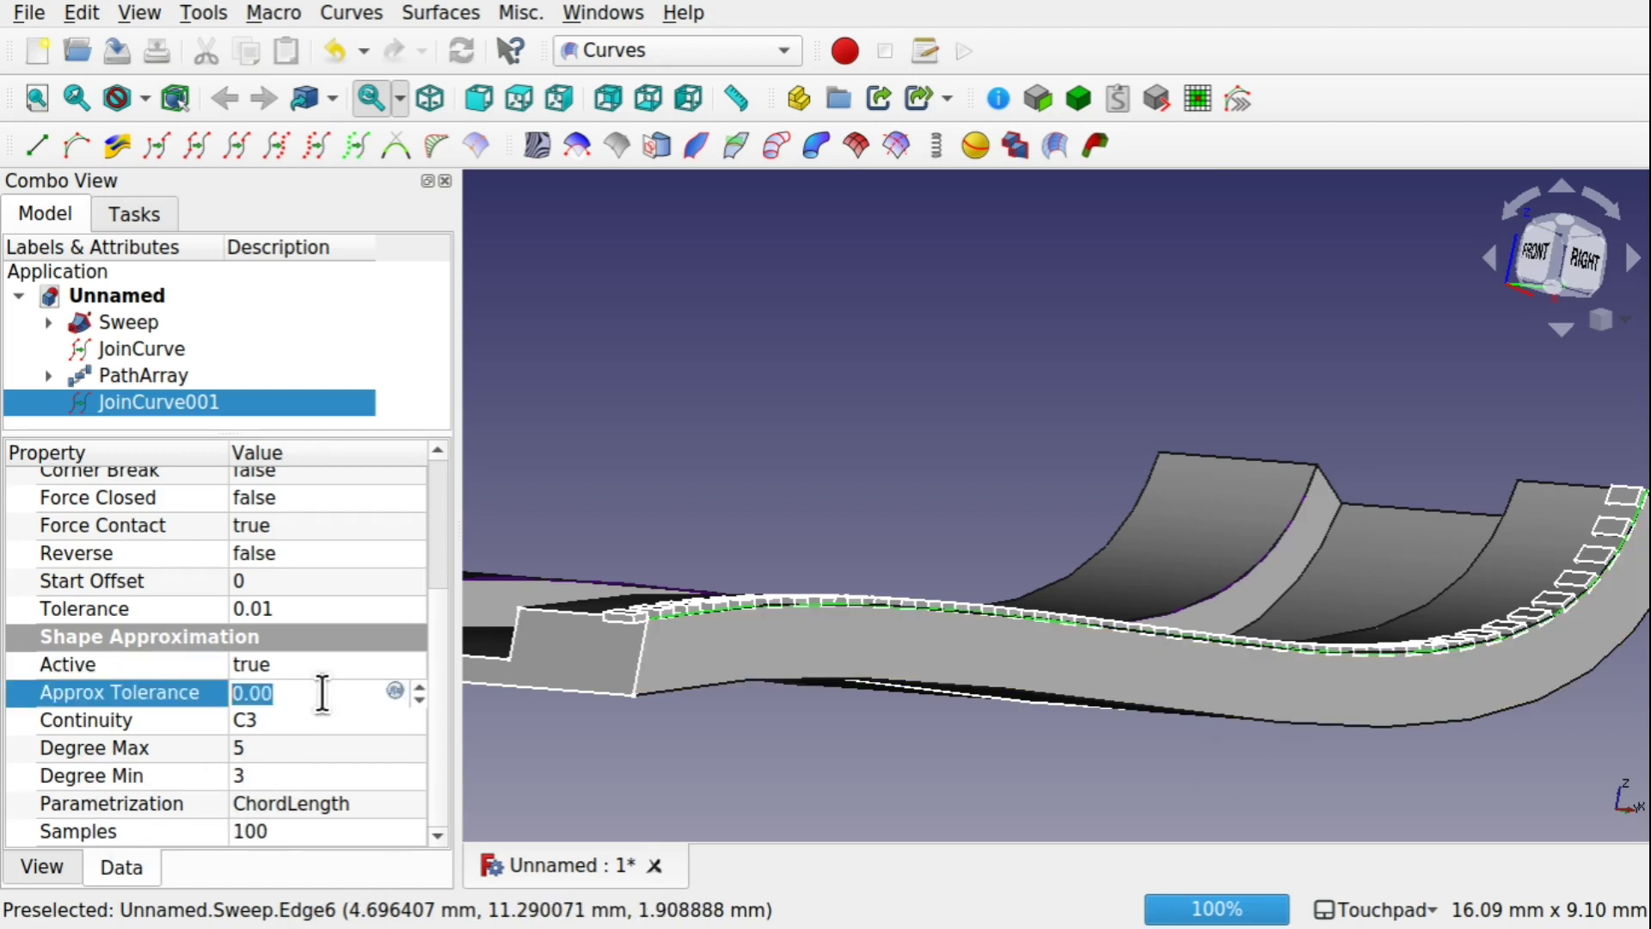
text(1)
click(297, 774)
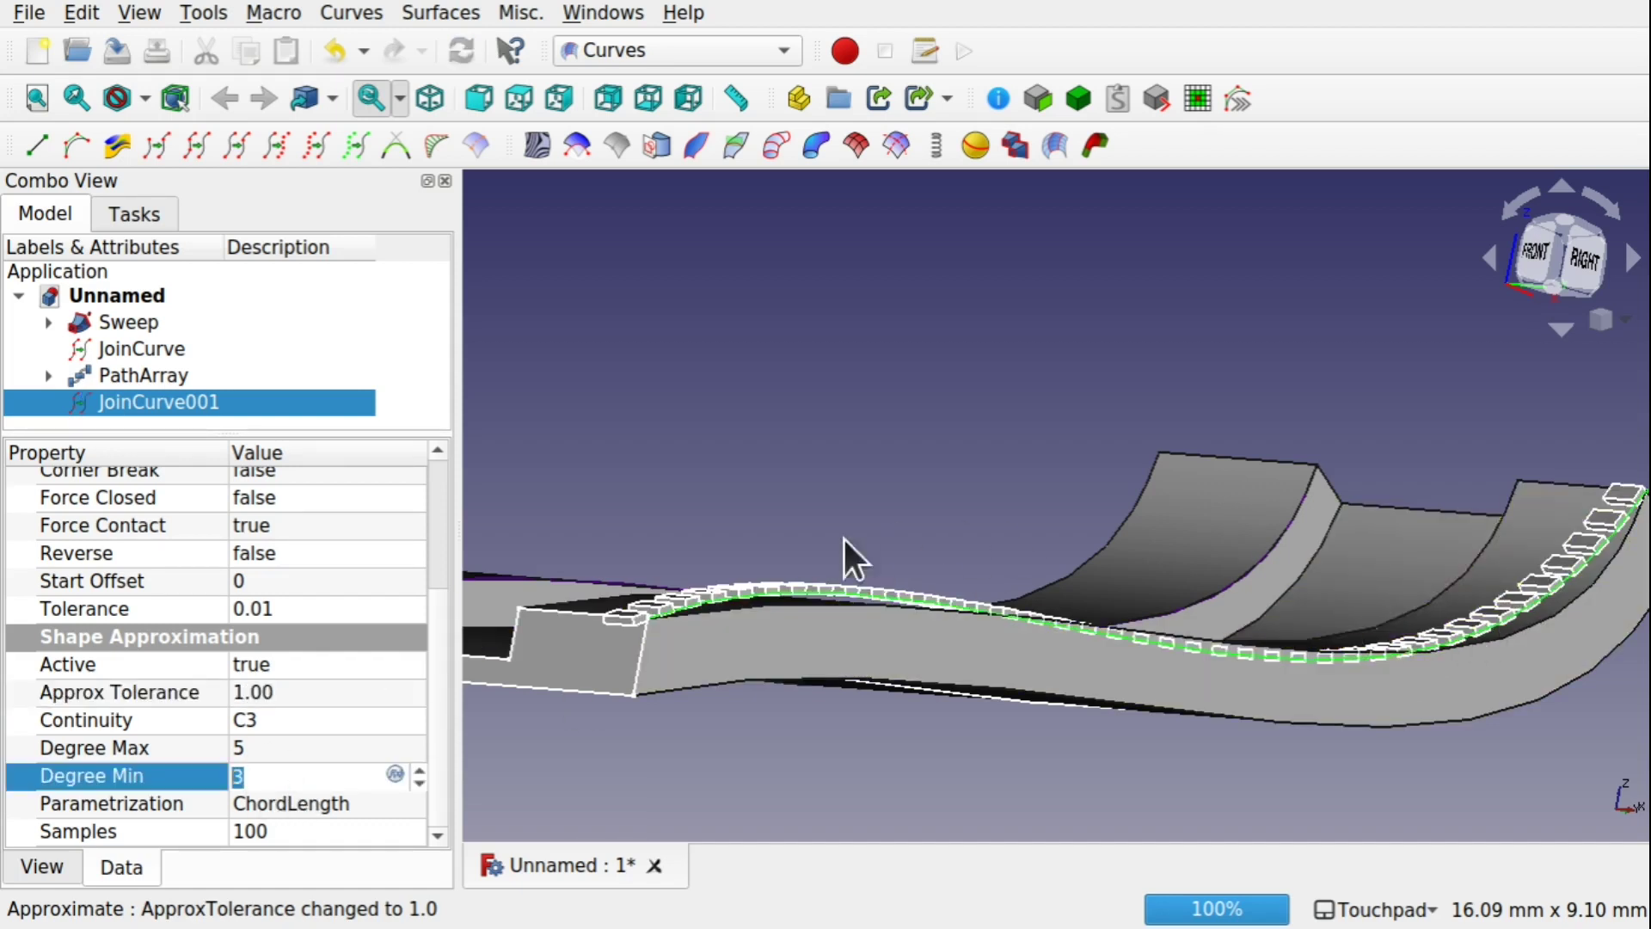
click(274, 754)
text(14)
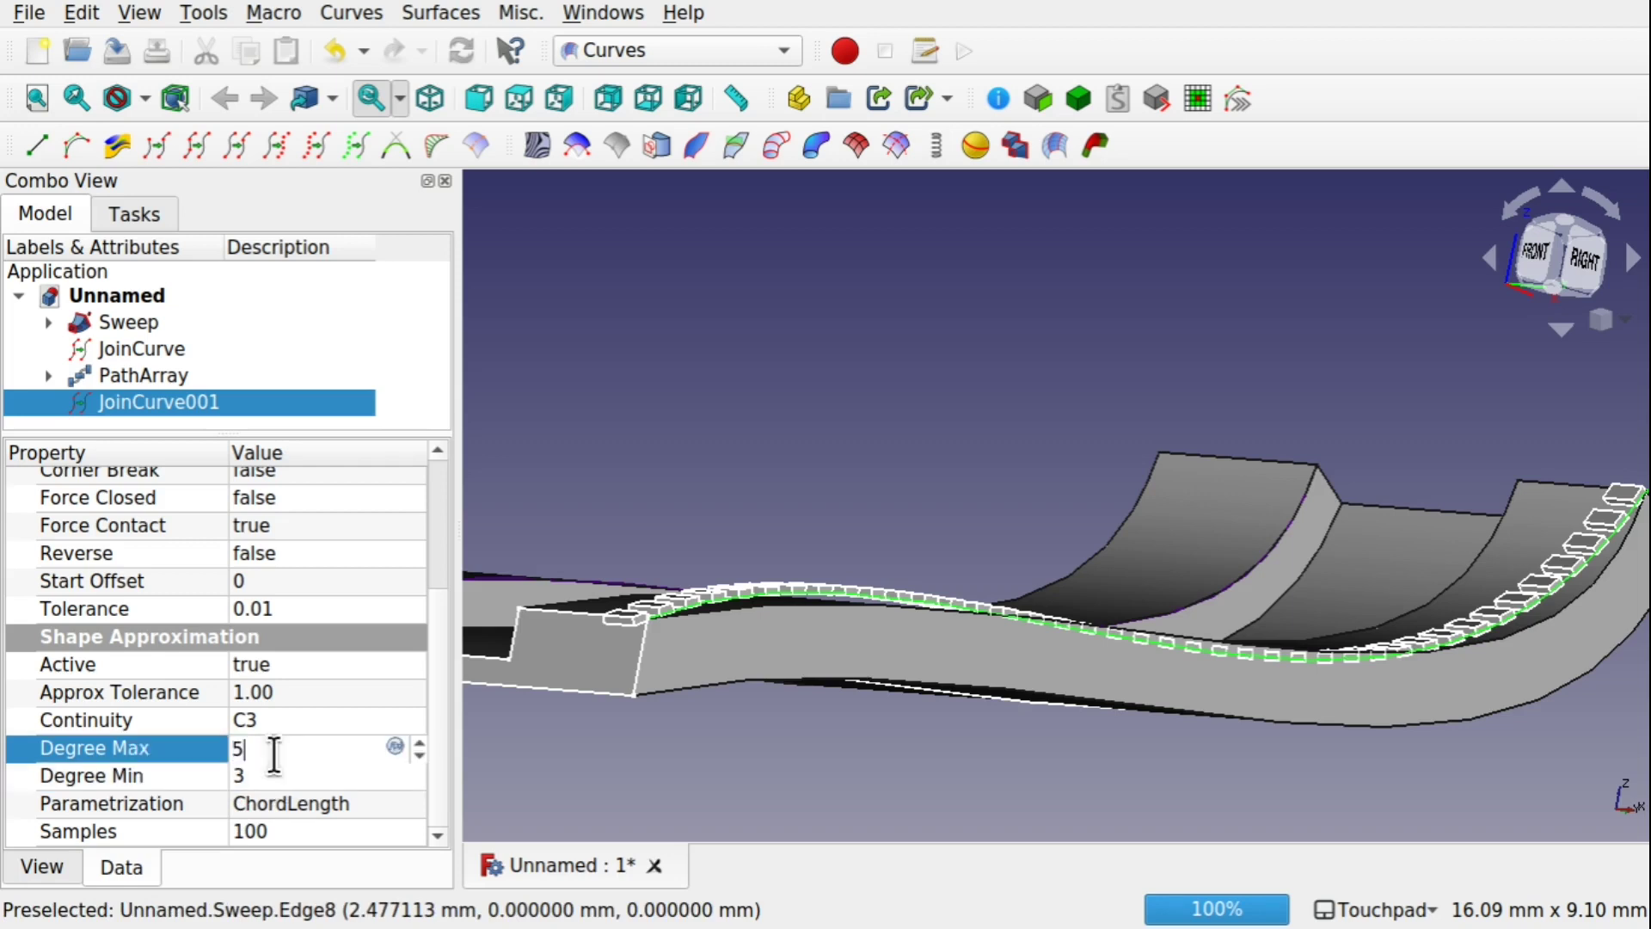
key(Return)
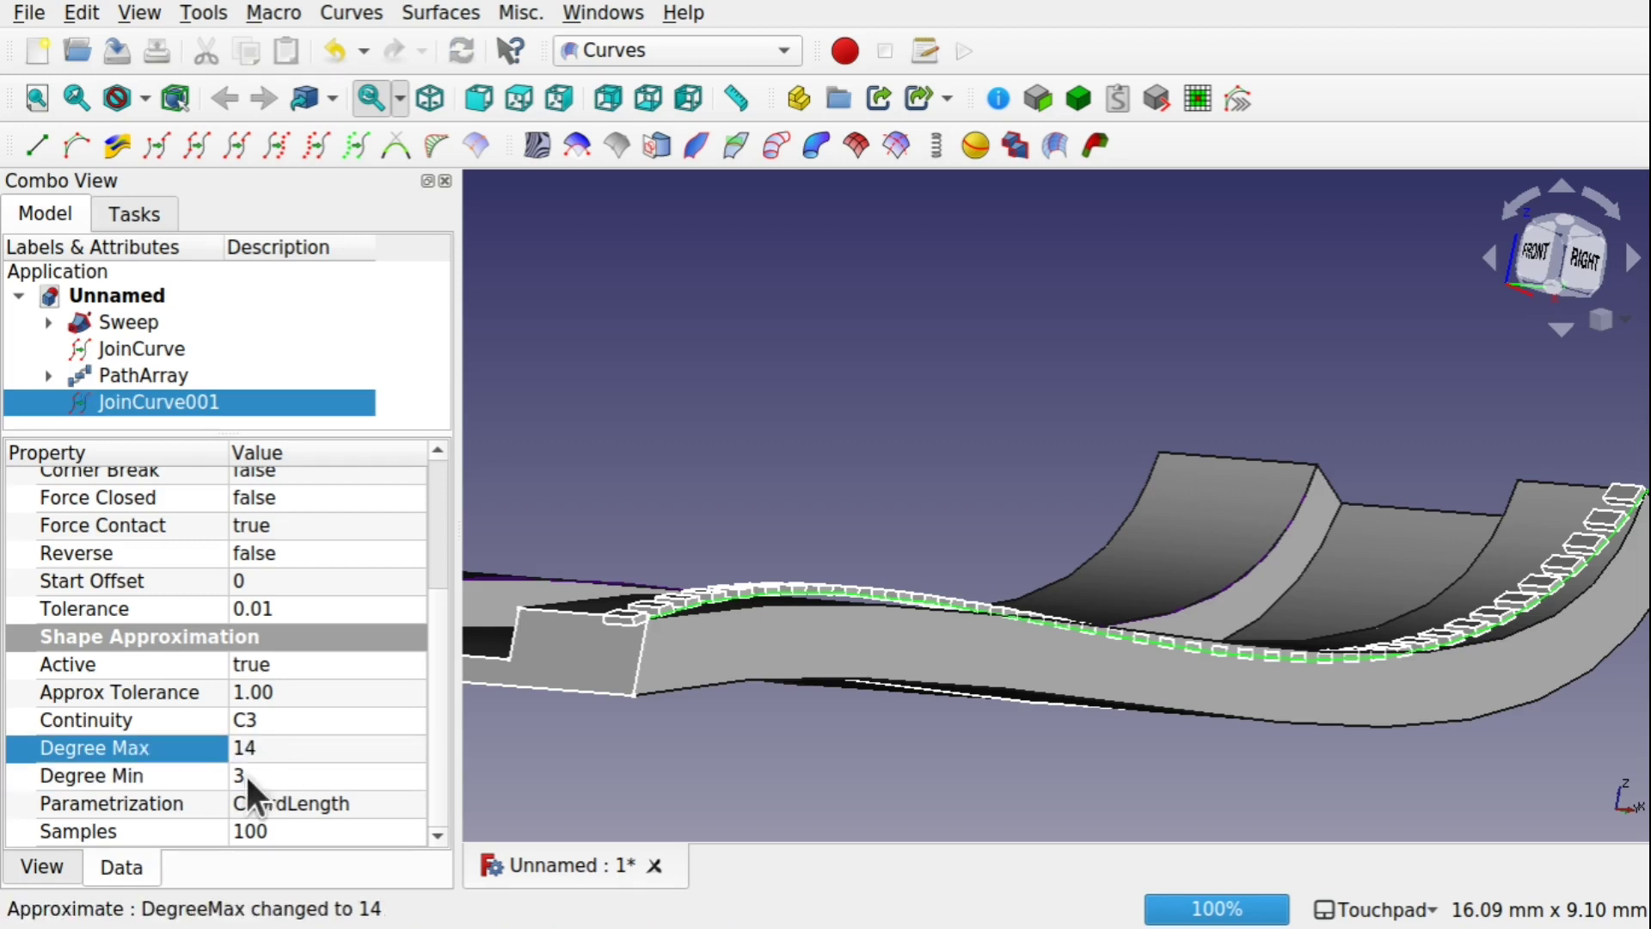
Raise JoinCurve001's Degree Min to 8 in its shape approximation settings
click(275, 779)
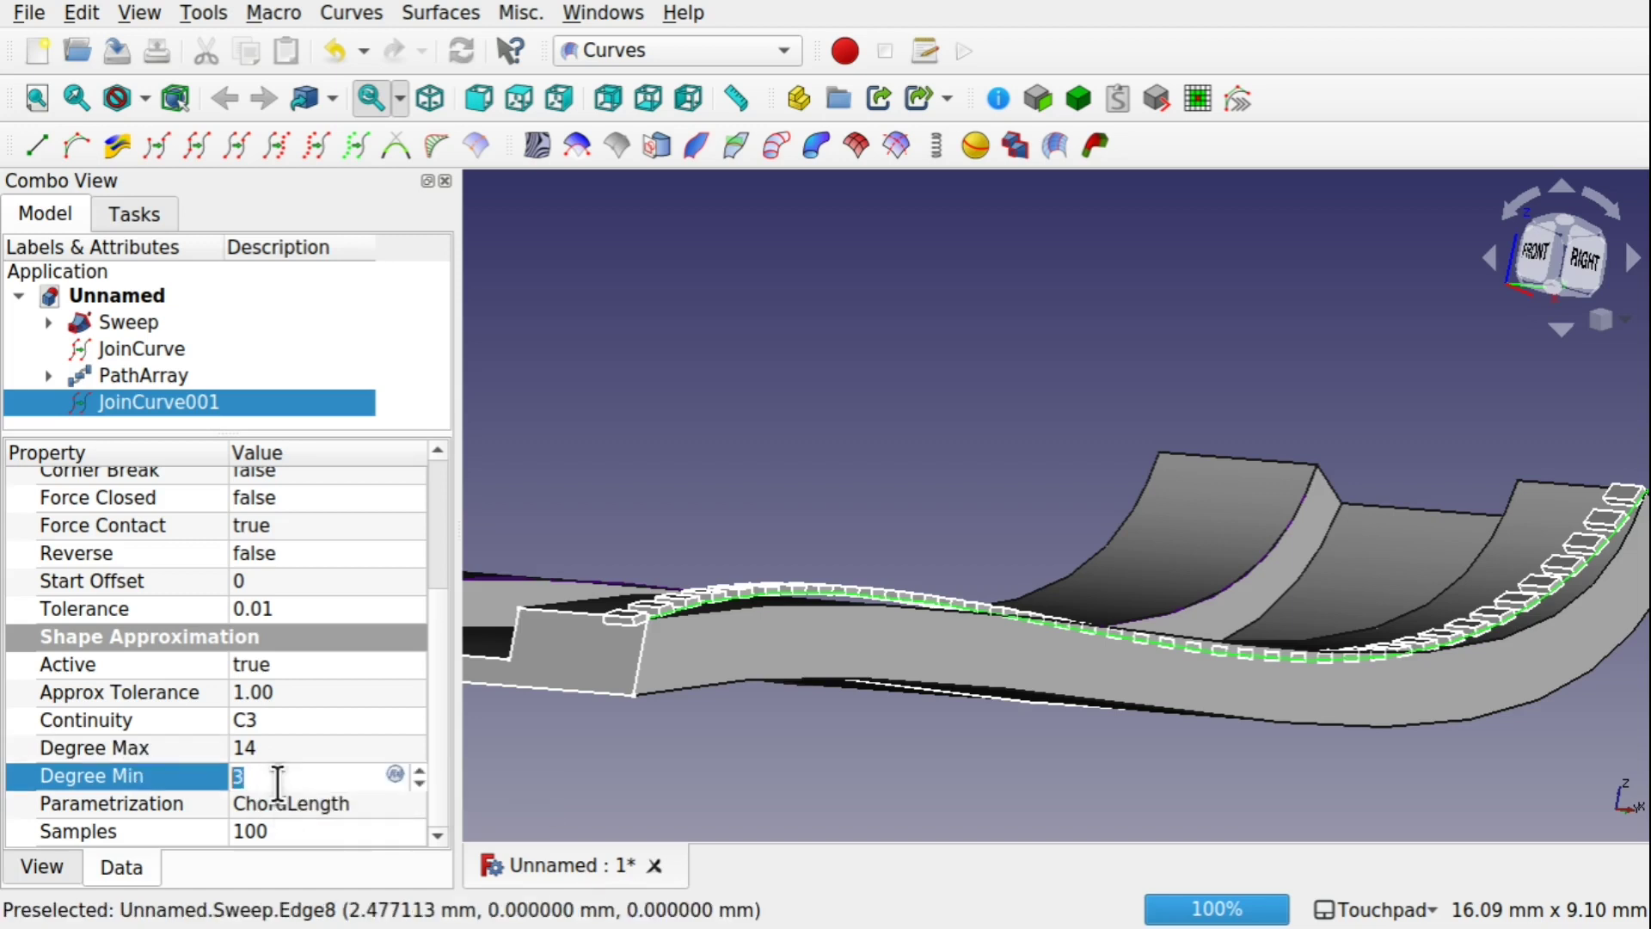
scroll(278, 783, up, 1)
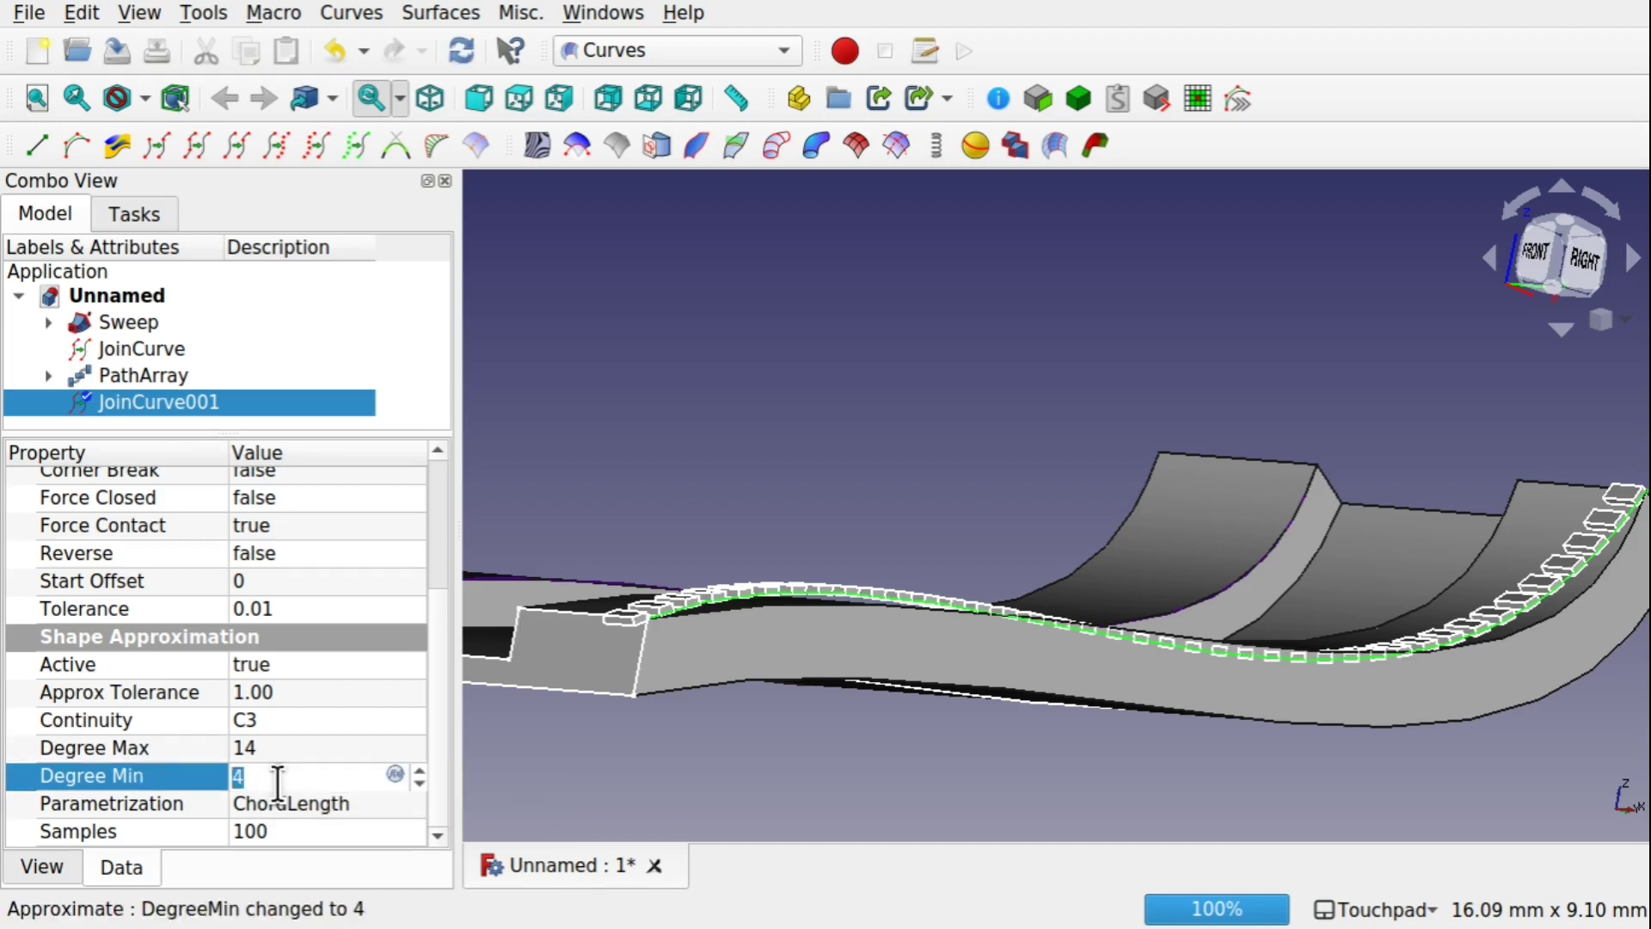
scroll(278, 783, up, 1)
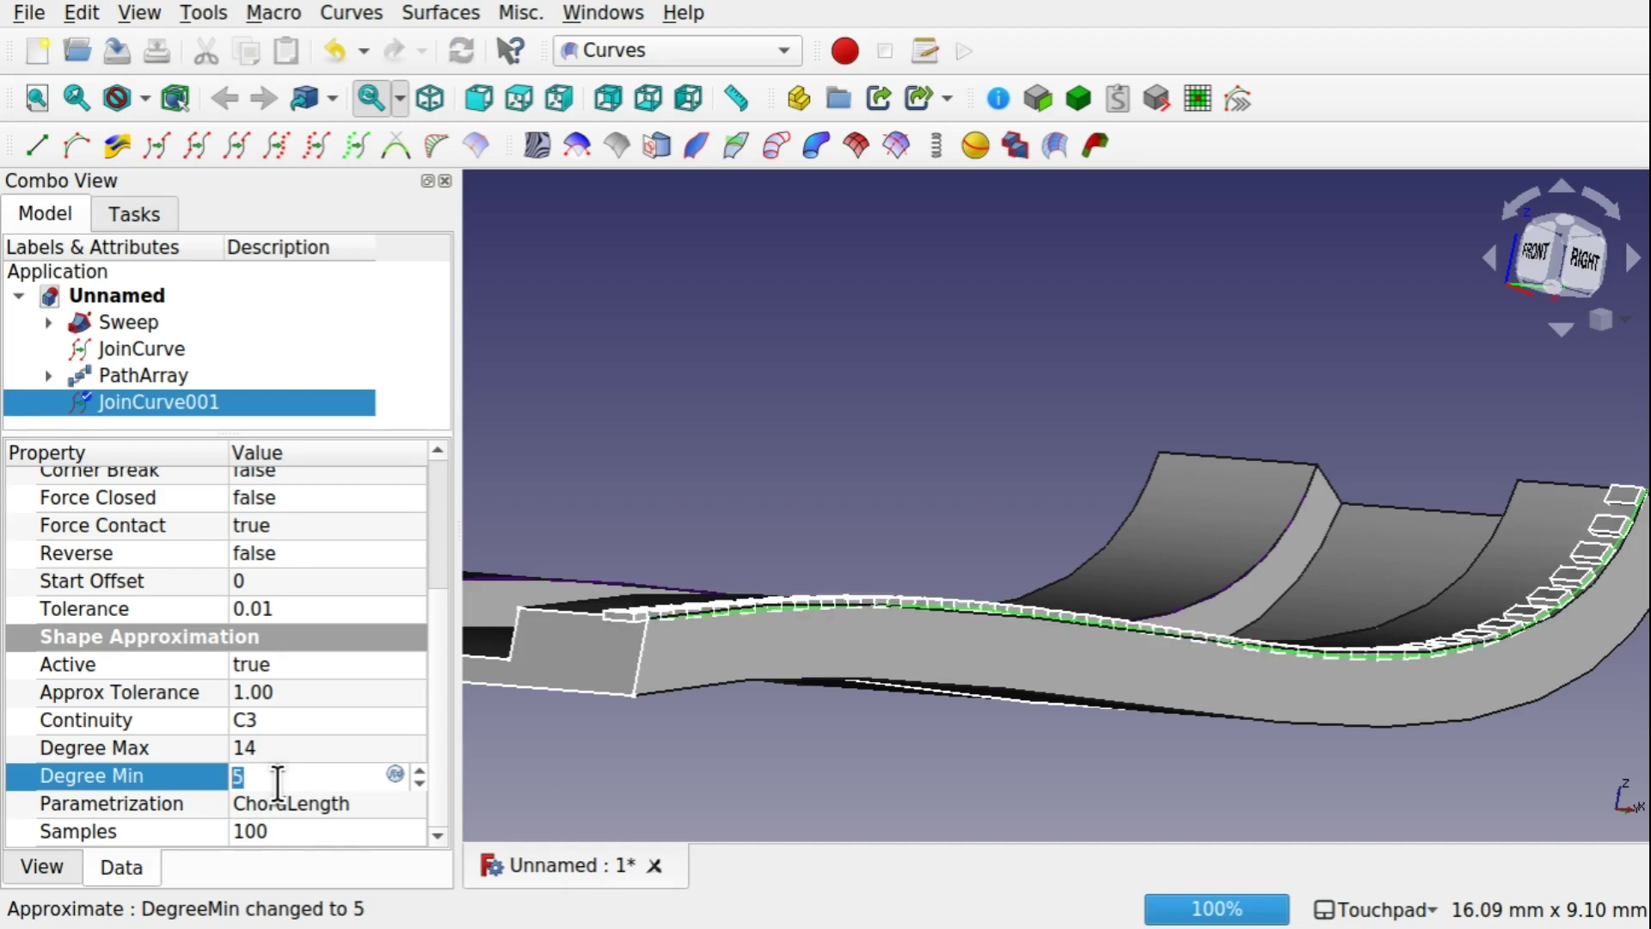
scroll(278, 783, up, 1)
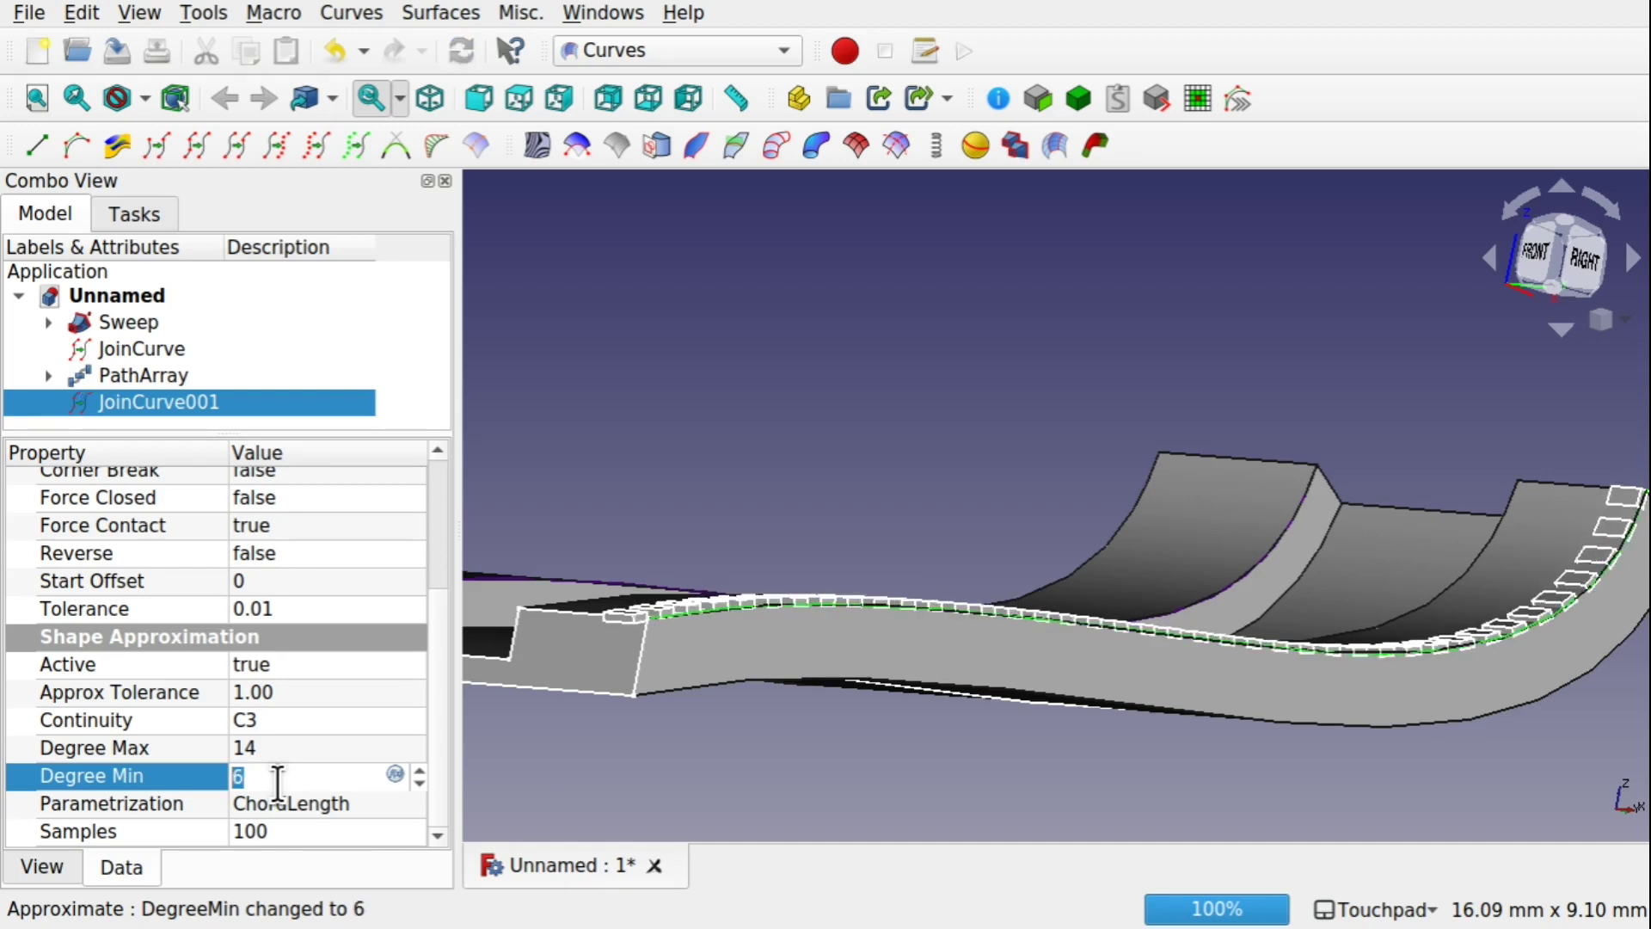
scroll(277, 782, up, 1)
scroll(277, 783, up, 1)
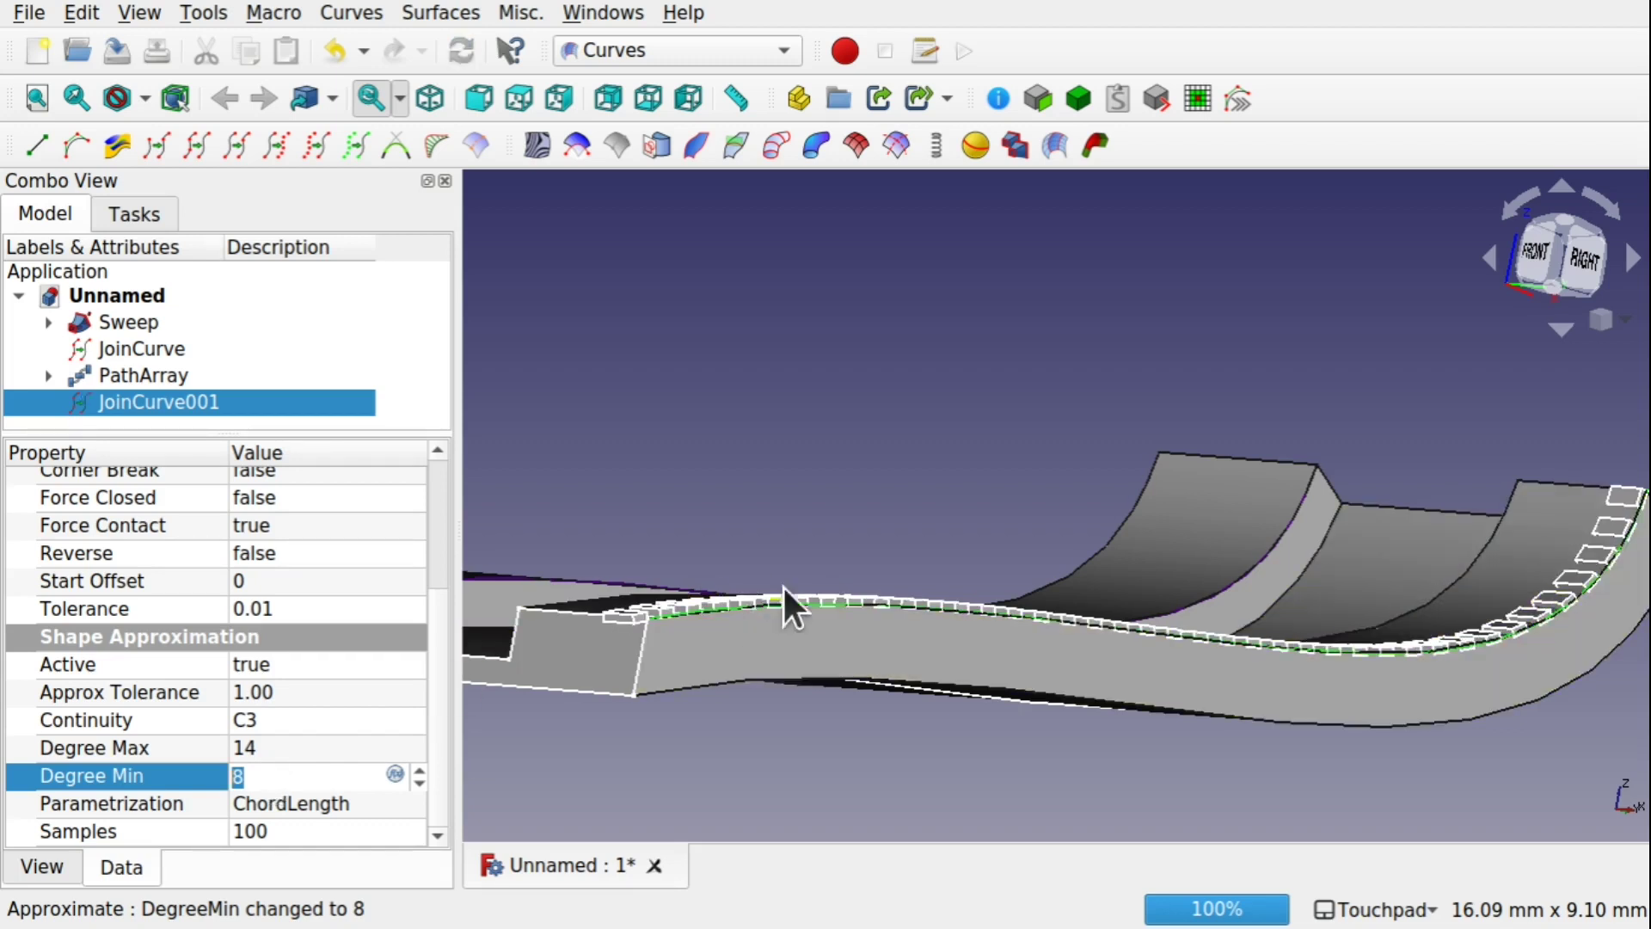
Set the shape approximation Continuity of JoinCurve001 to C0 and deselect the curve
click(348, 722)
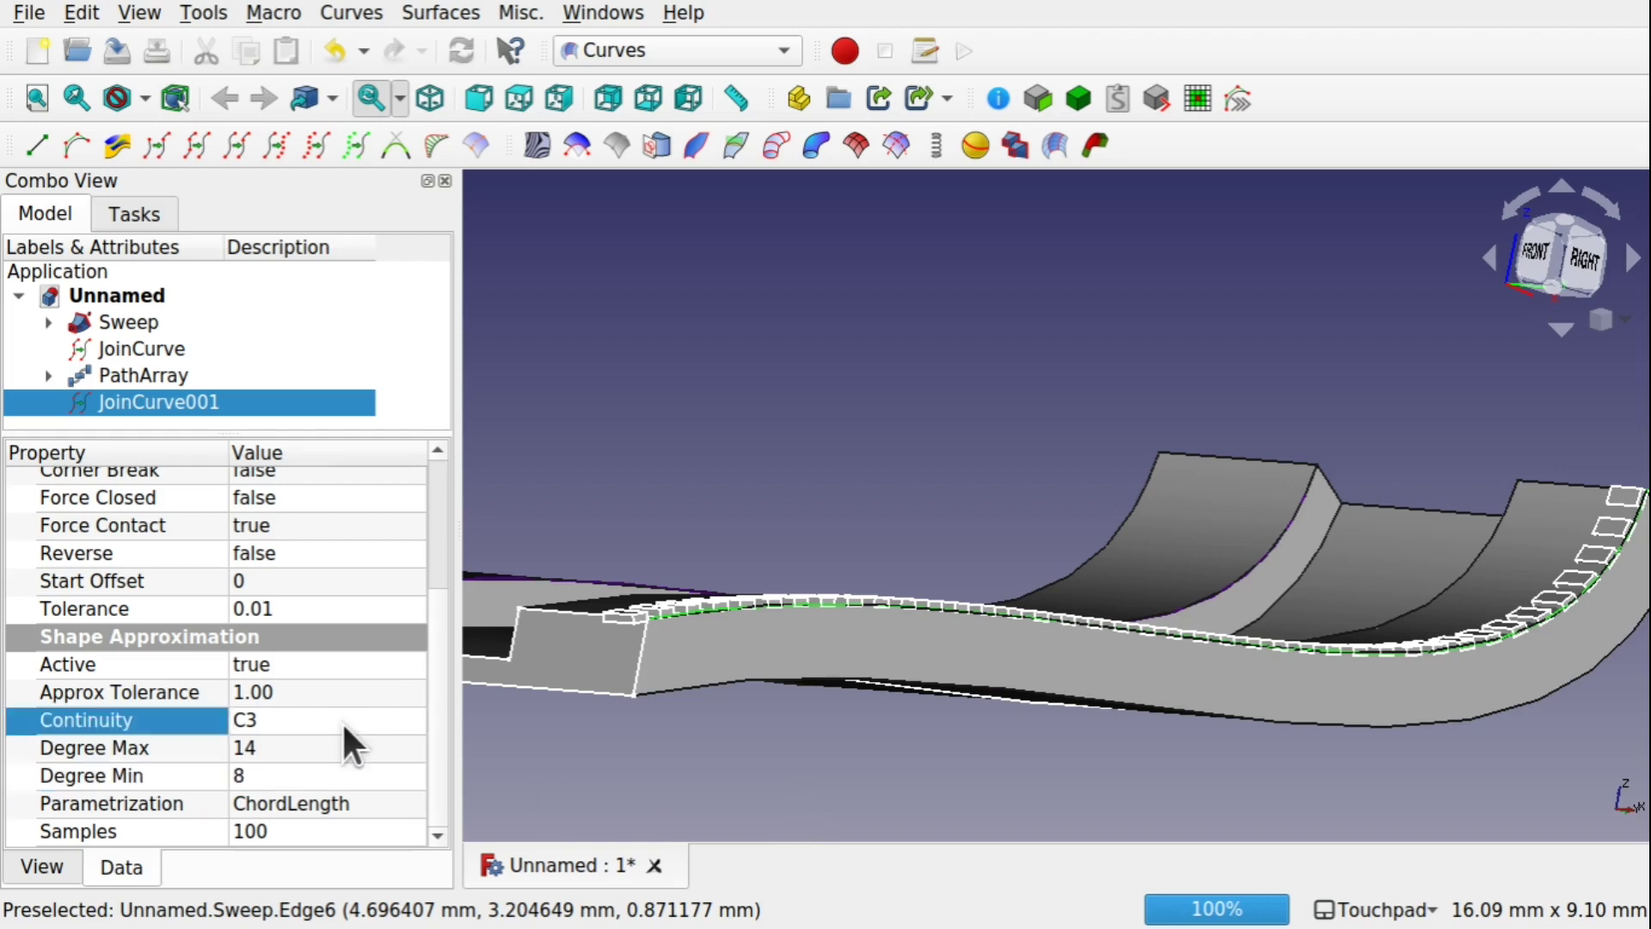
click(348, 722)
click(309, 567)
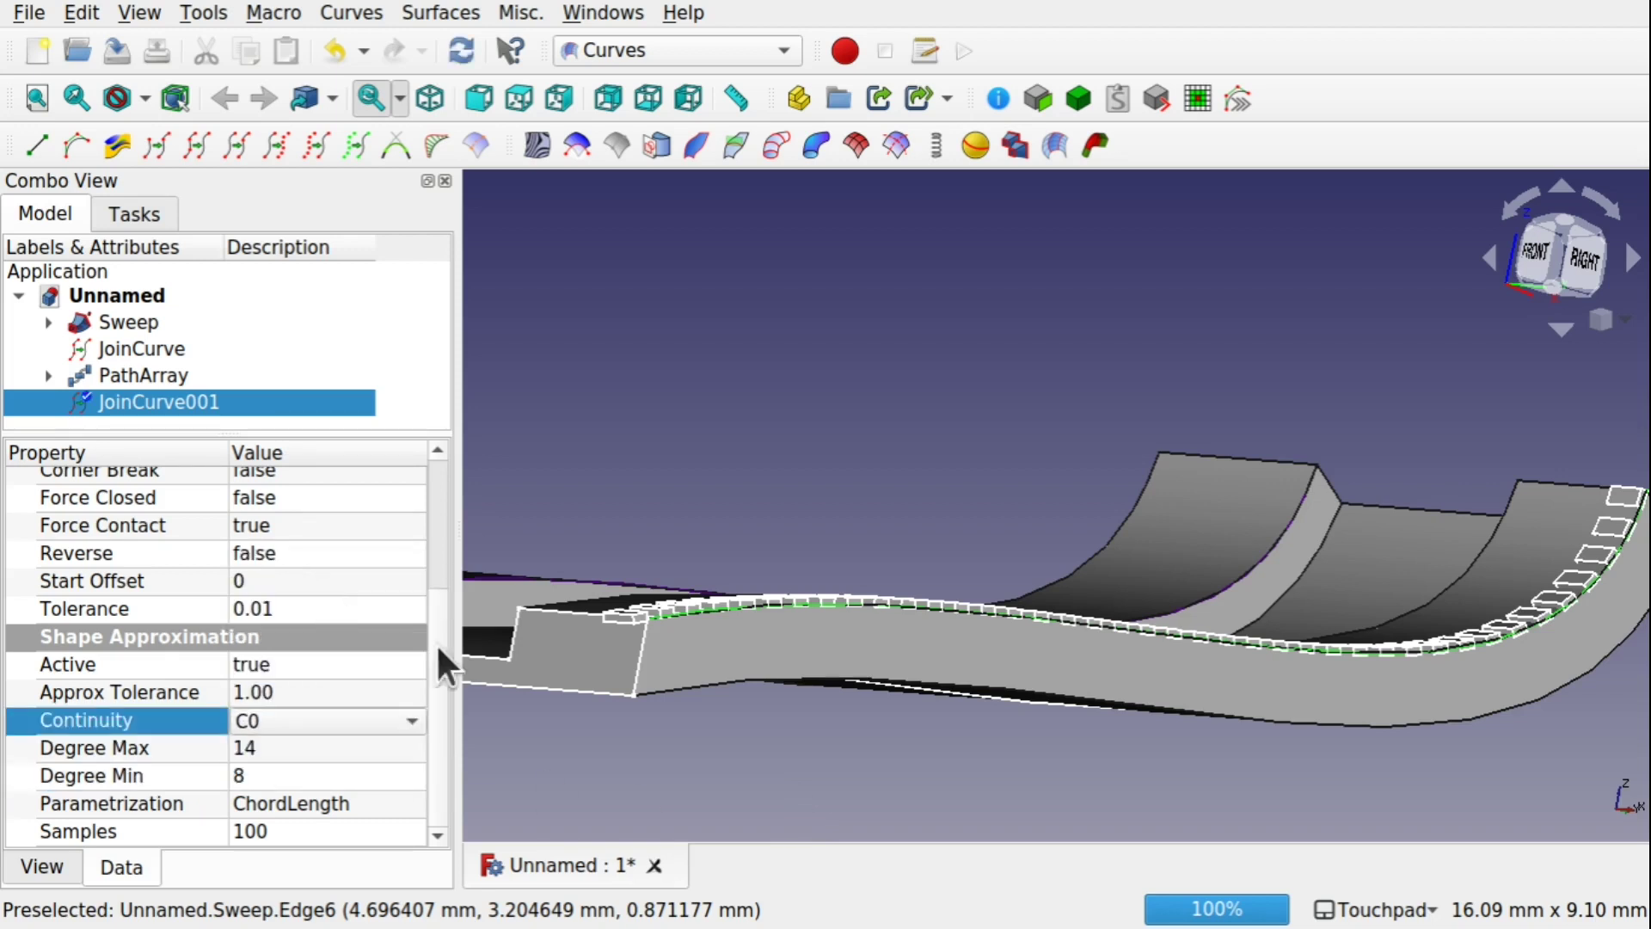
click(730, 765)
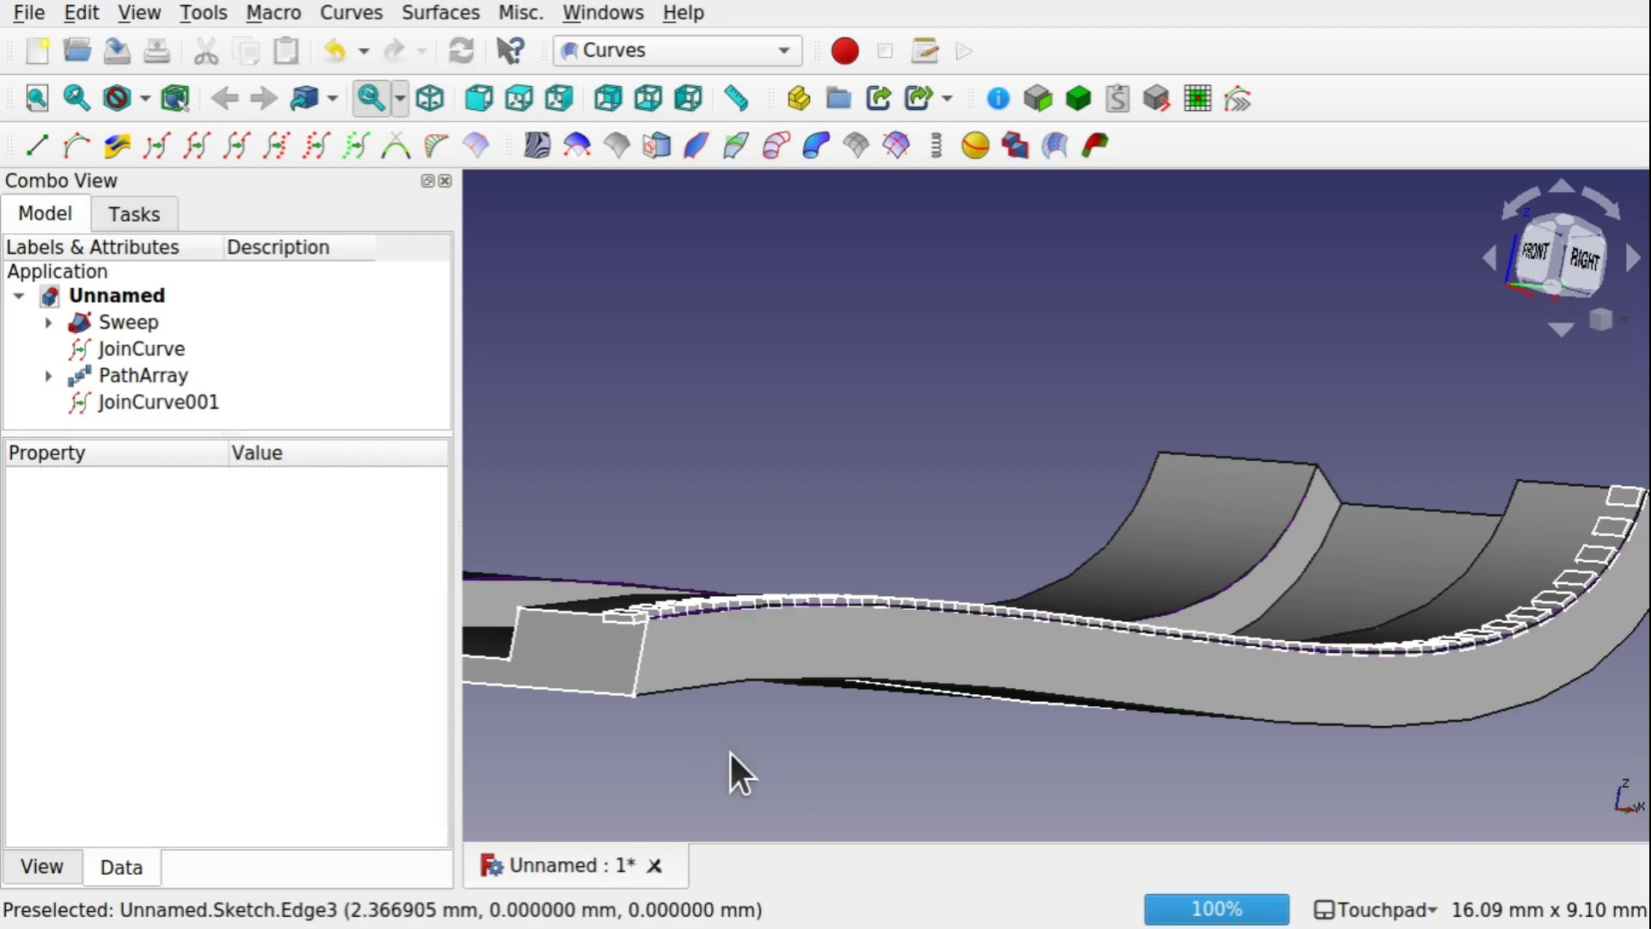
Set JoinCurve001's Approx Tolerance to 0.5
click(147, 405)
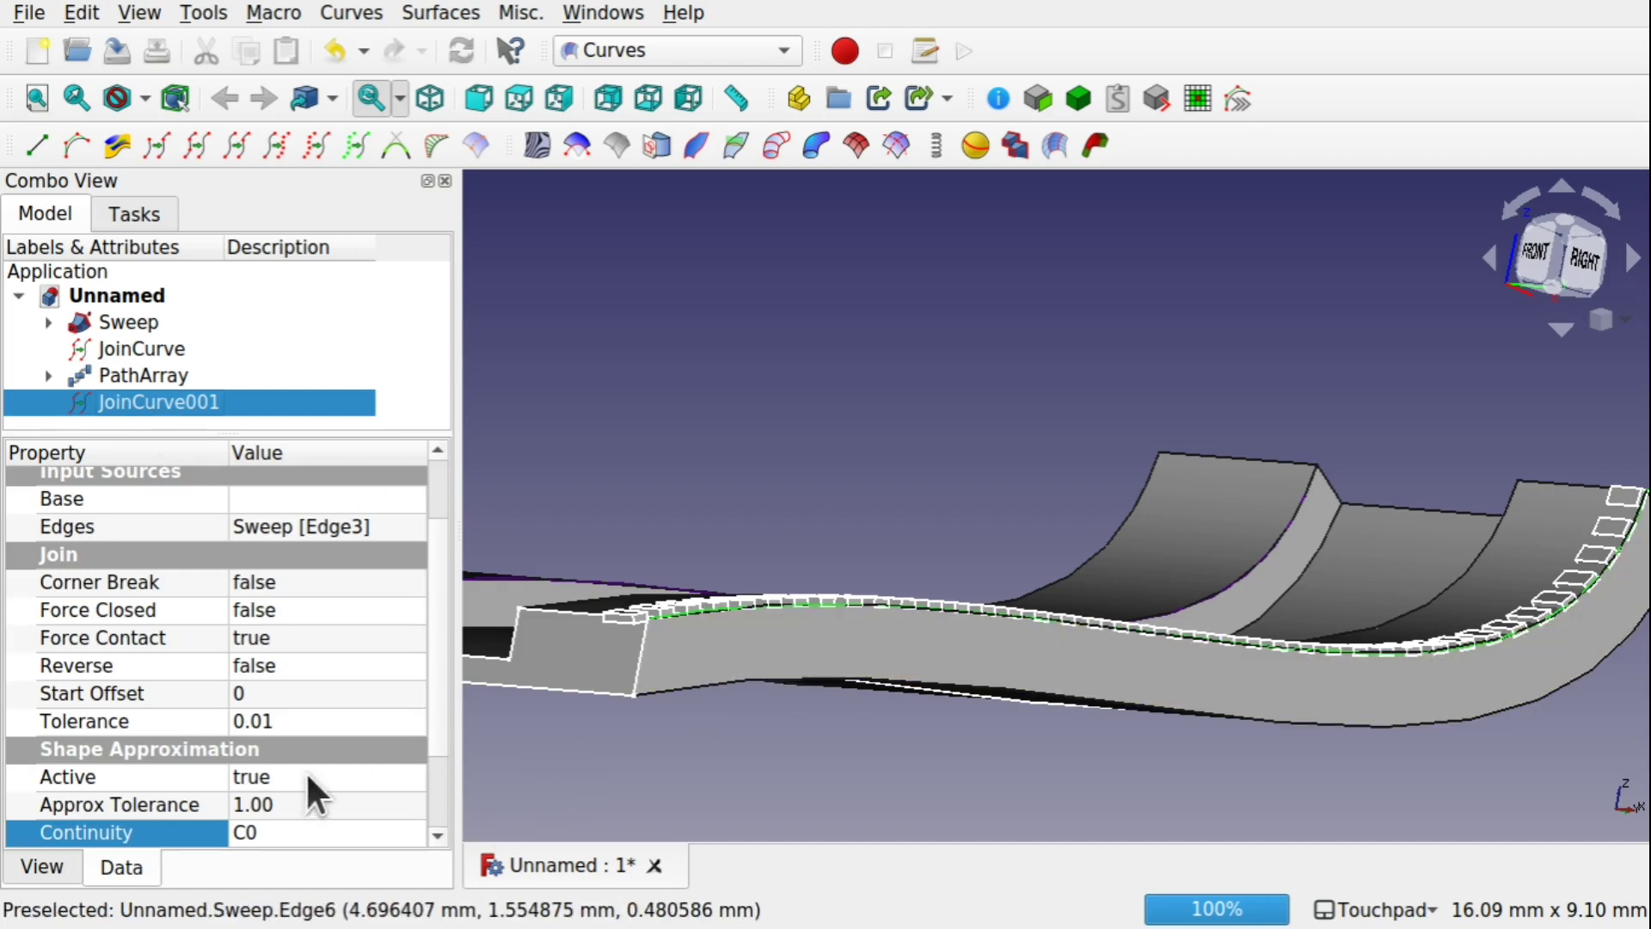
click(318, 804)
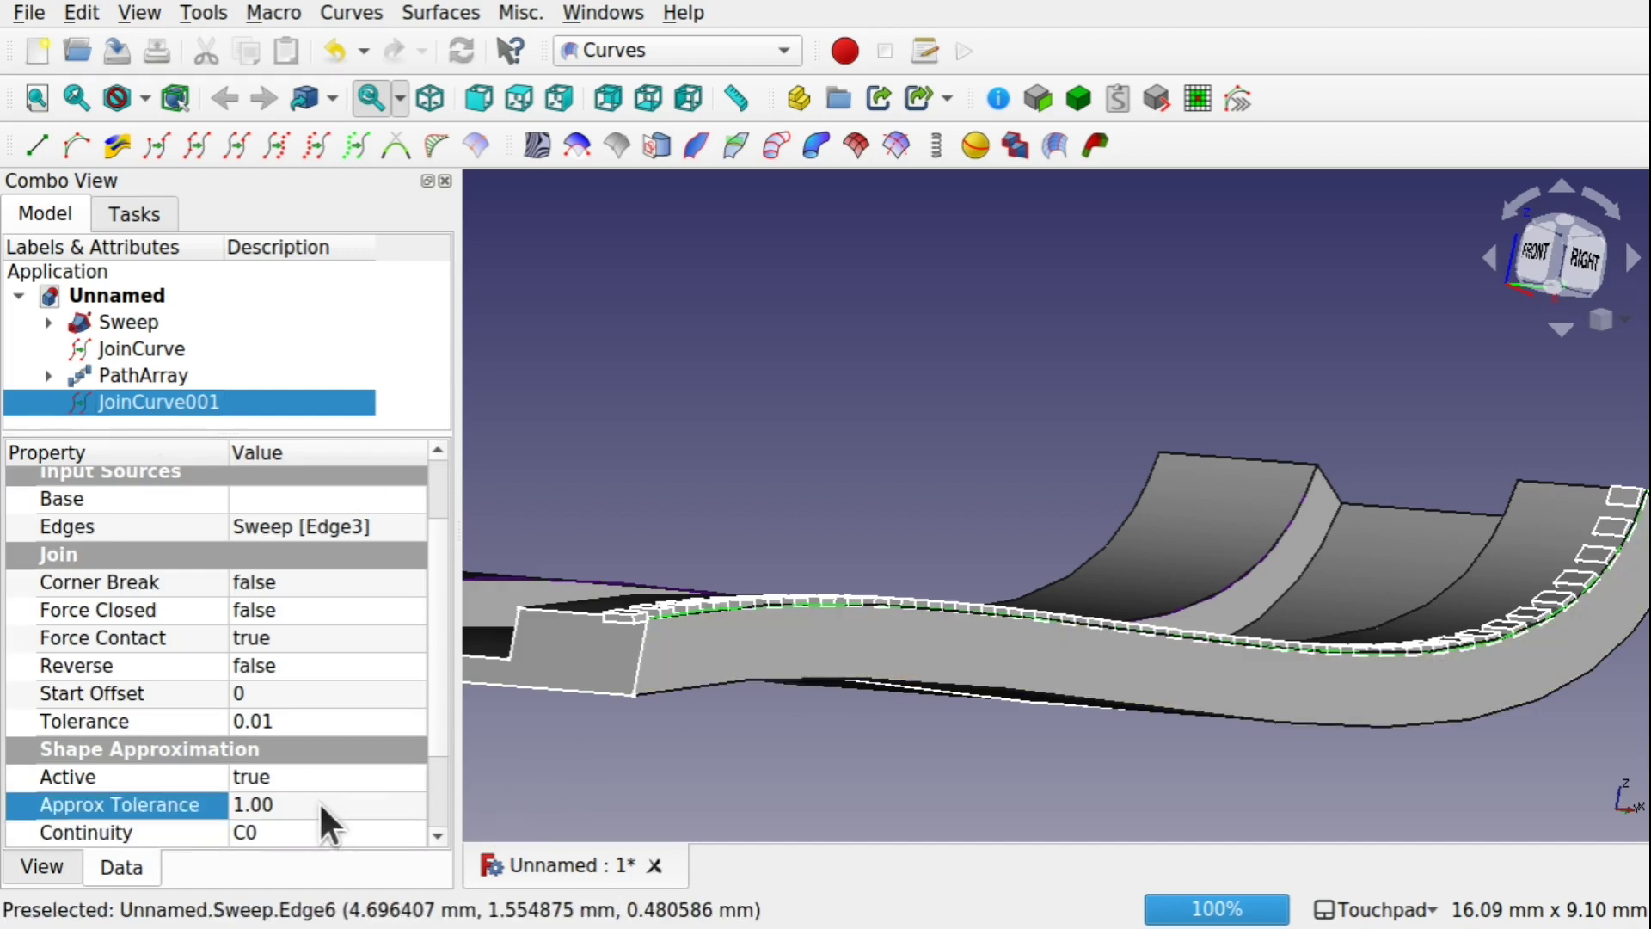
text(0.5)
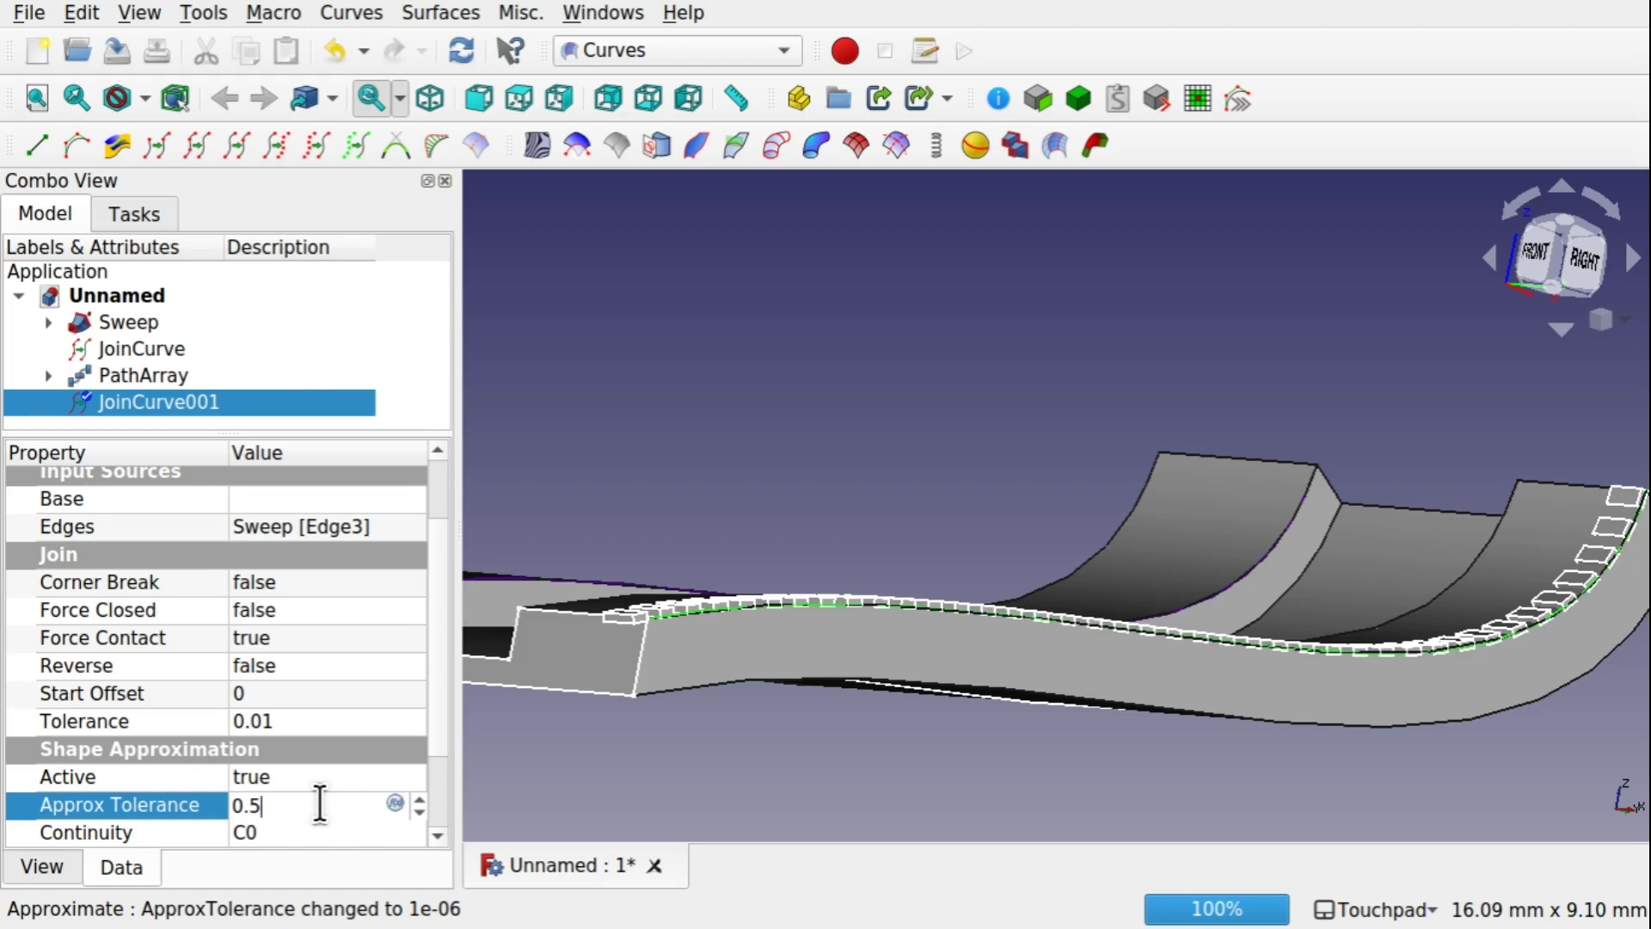
key(Return)
click(291, 832)
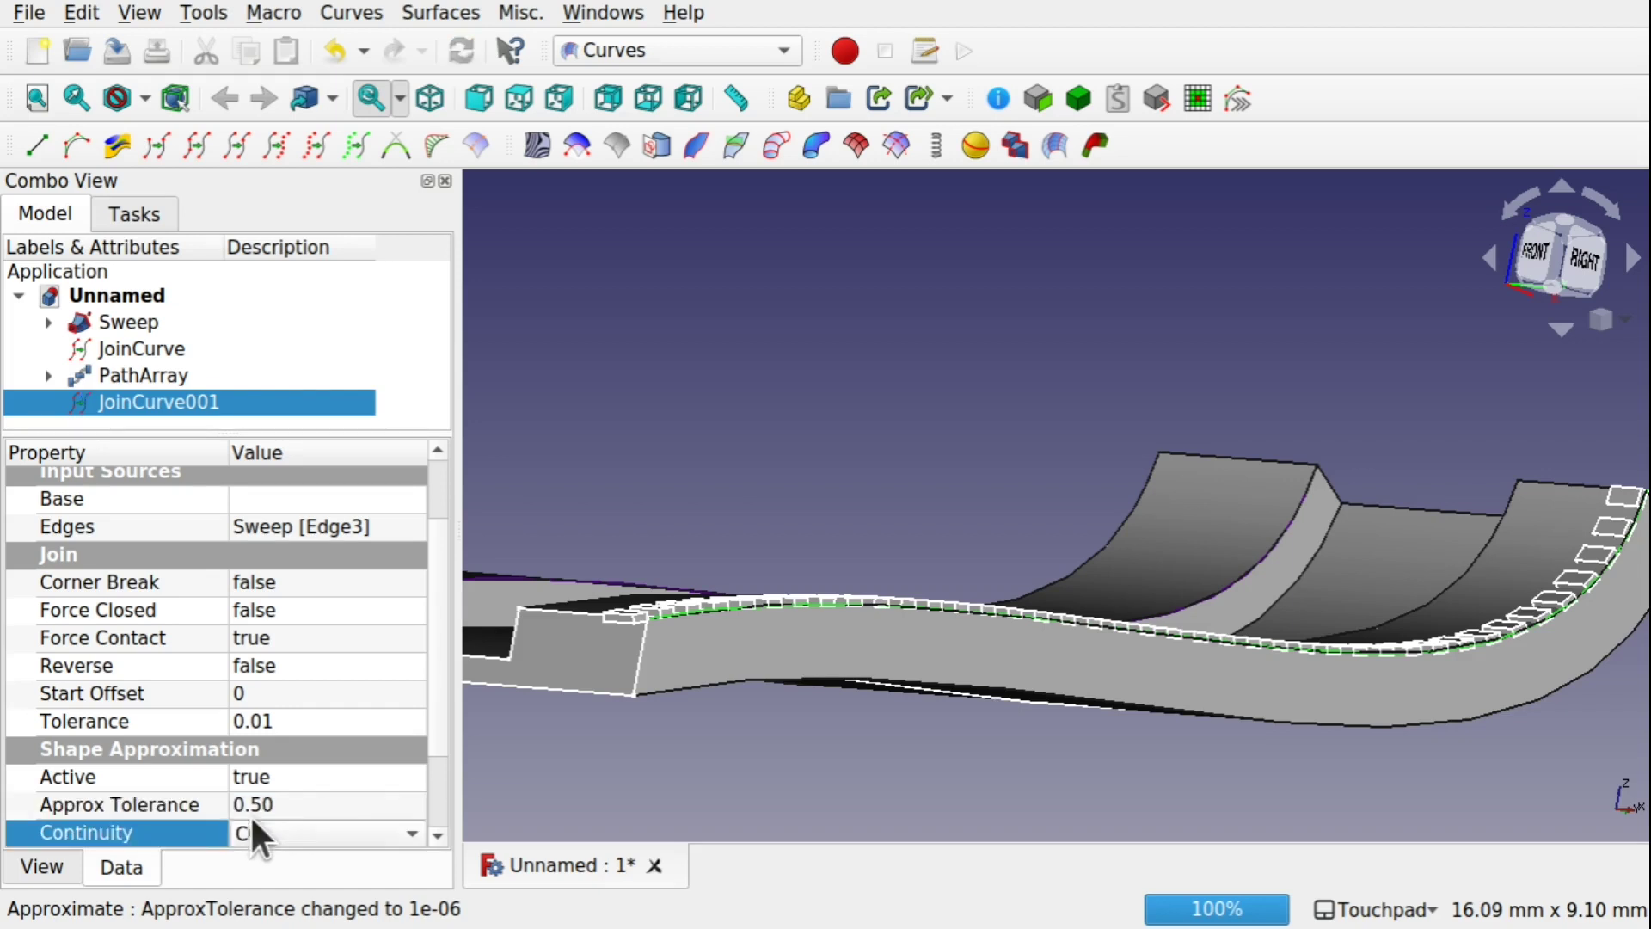
click(306, 808)
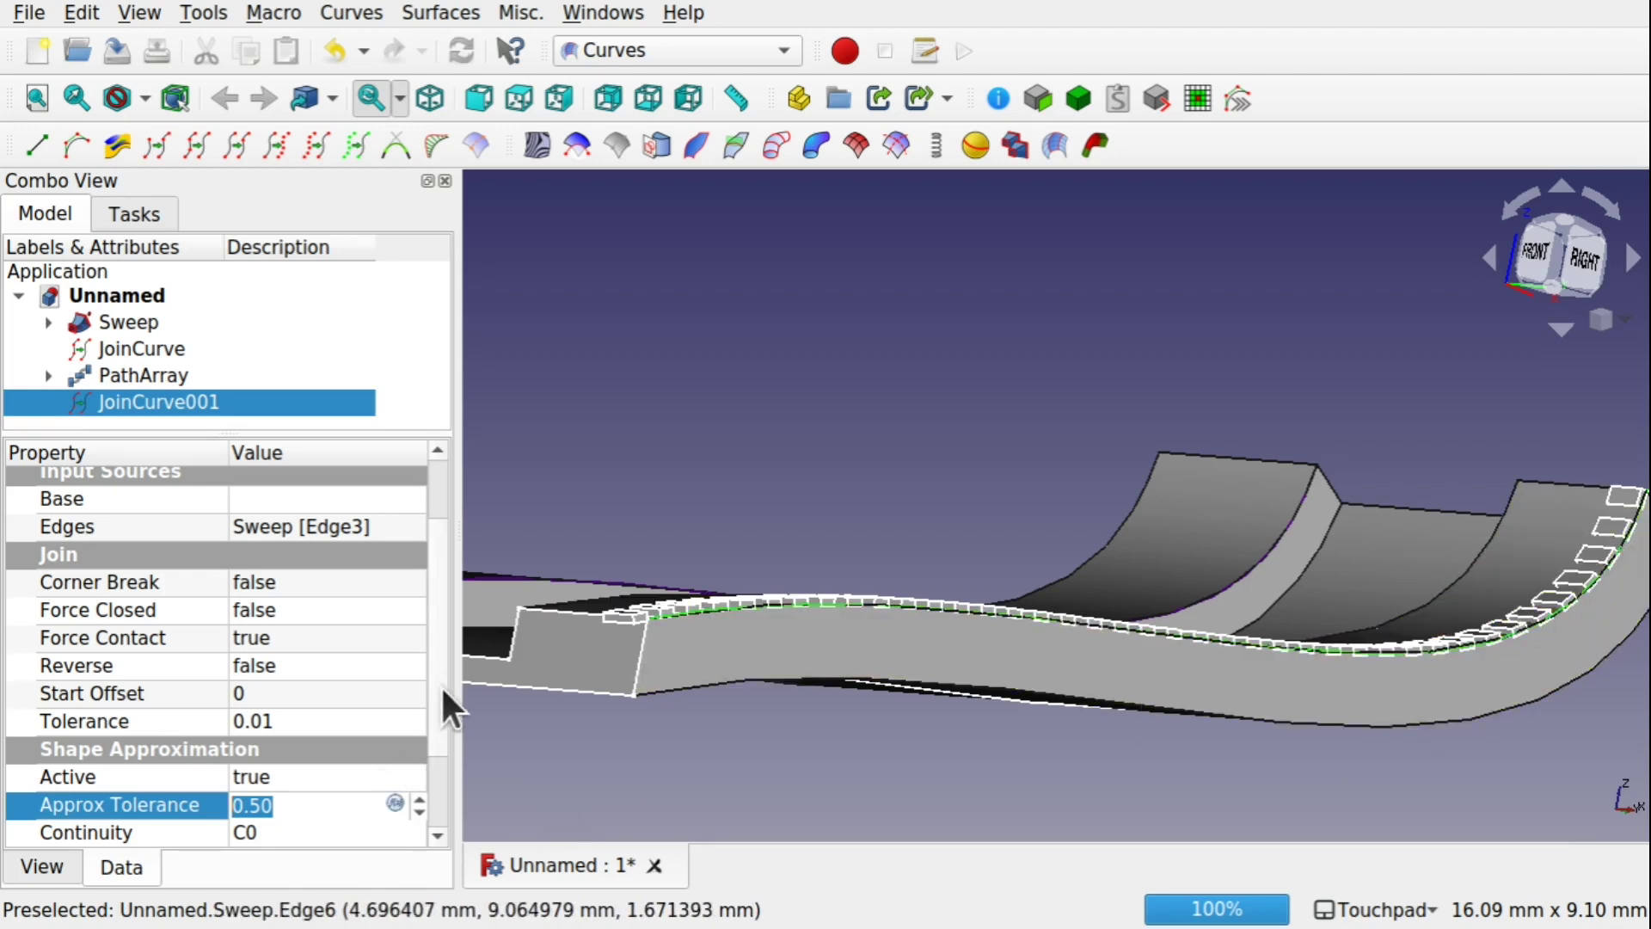
Set JoinCurve001's Parametrization to Centripetal and deselect the curve
scroll(443, 714, down, 2)
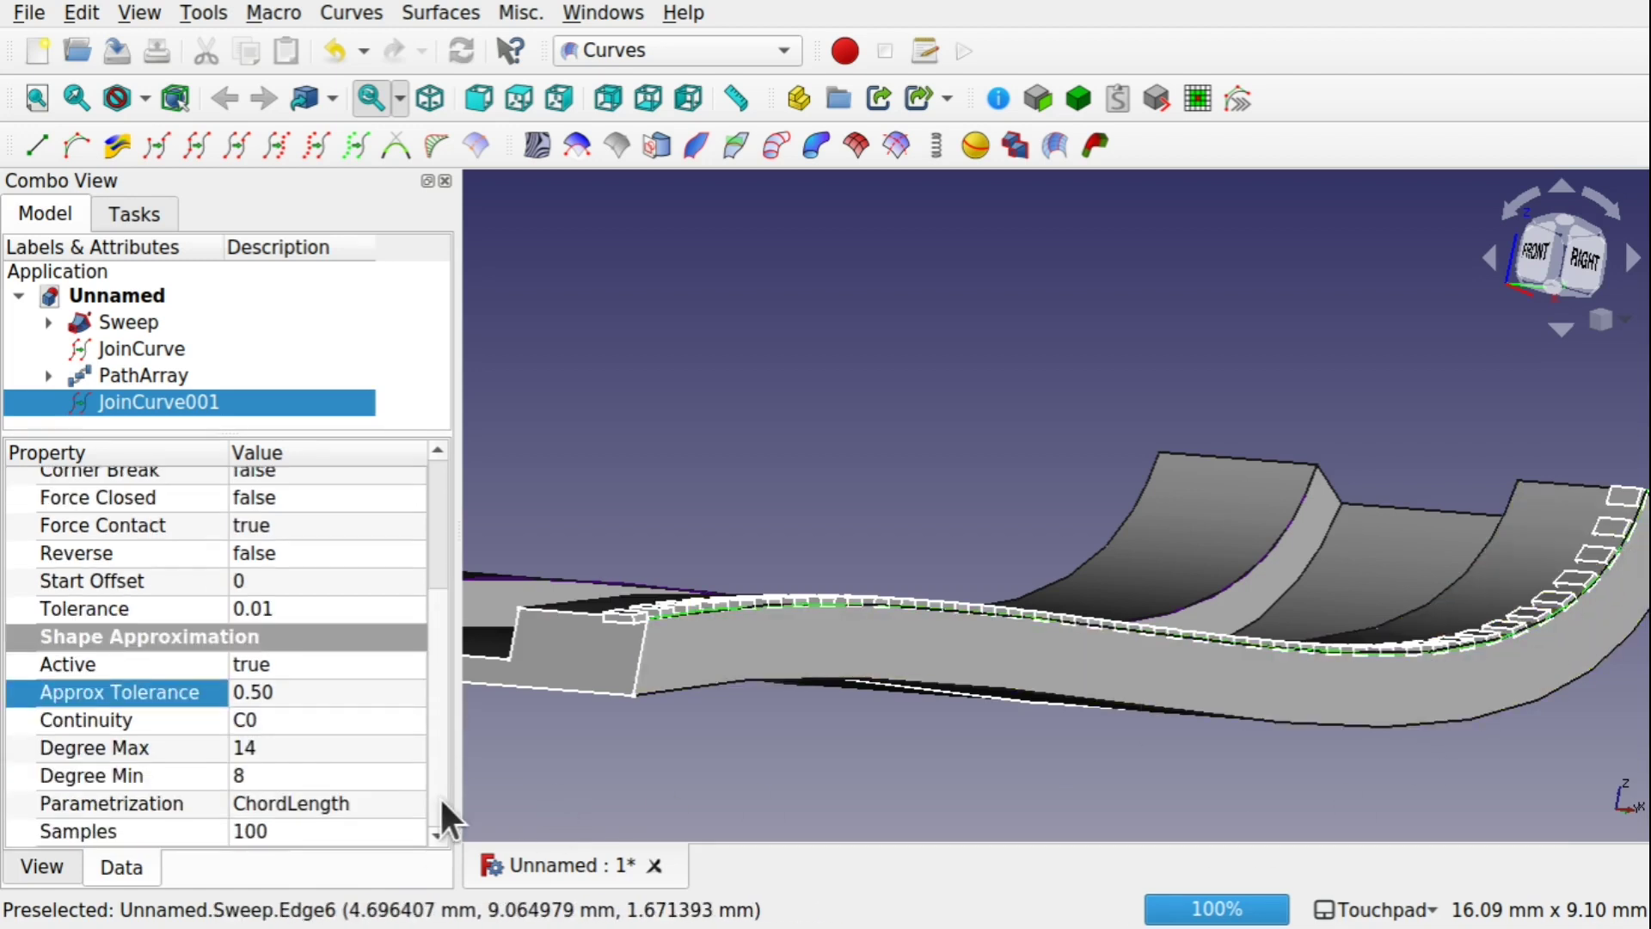
click(371, 807)
click(377, 809)
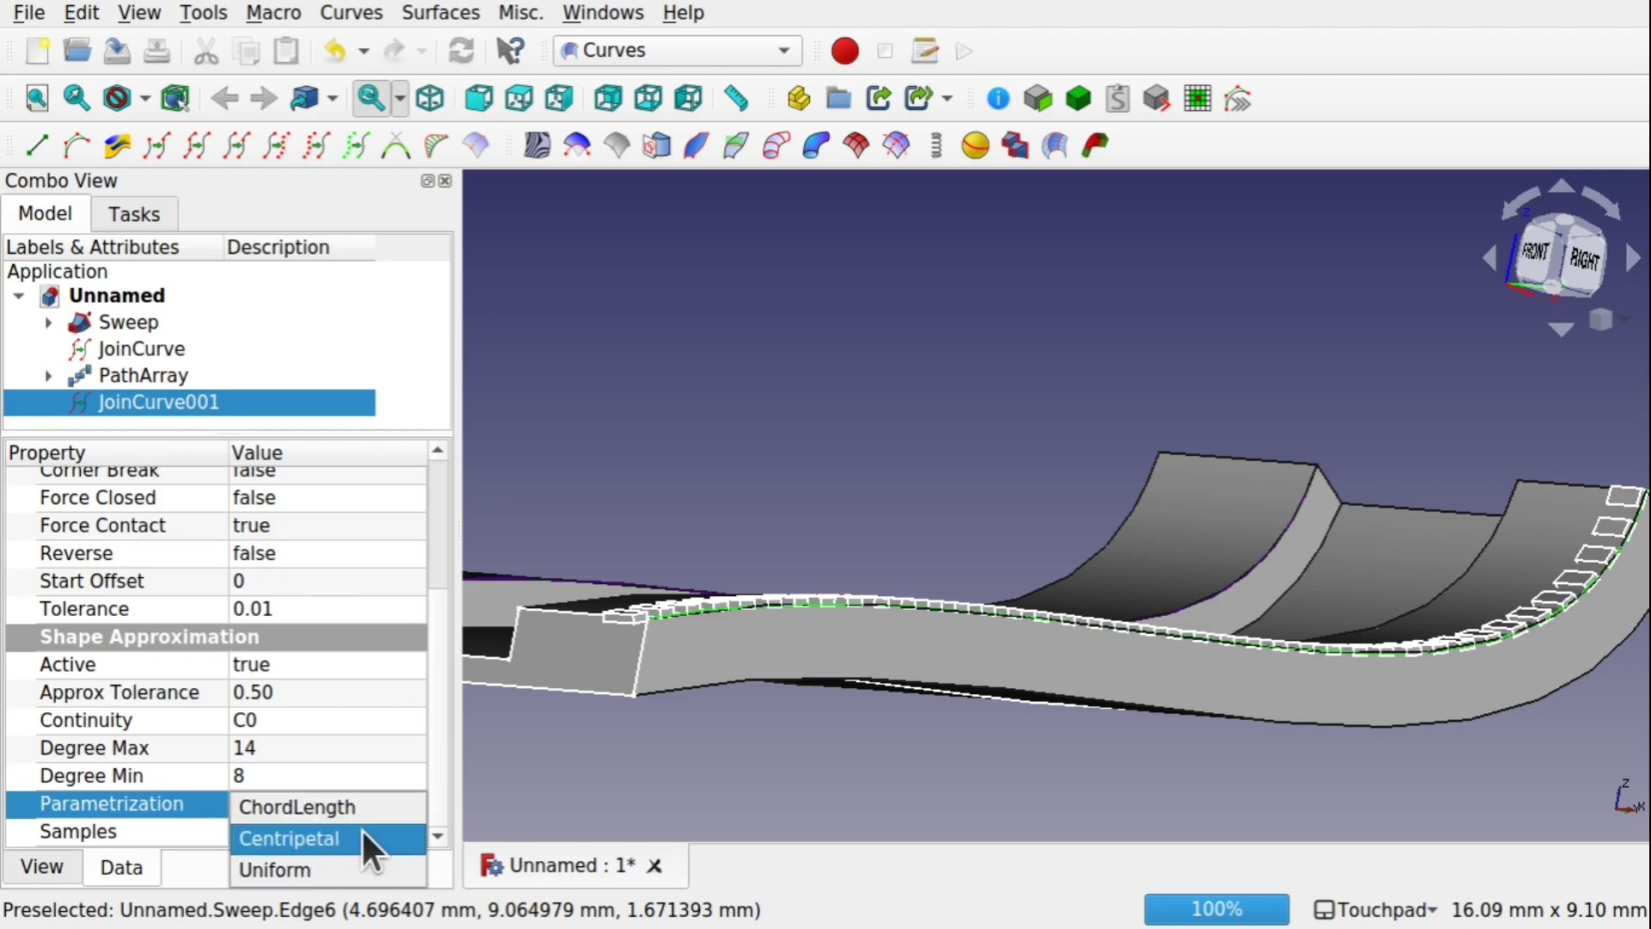
click(370, 839)
click(614, 771)
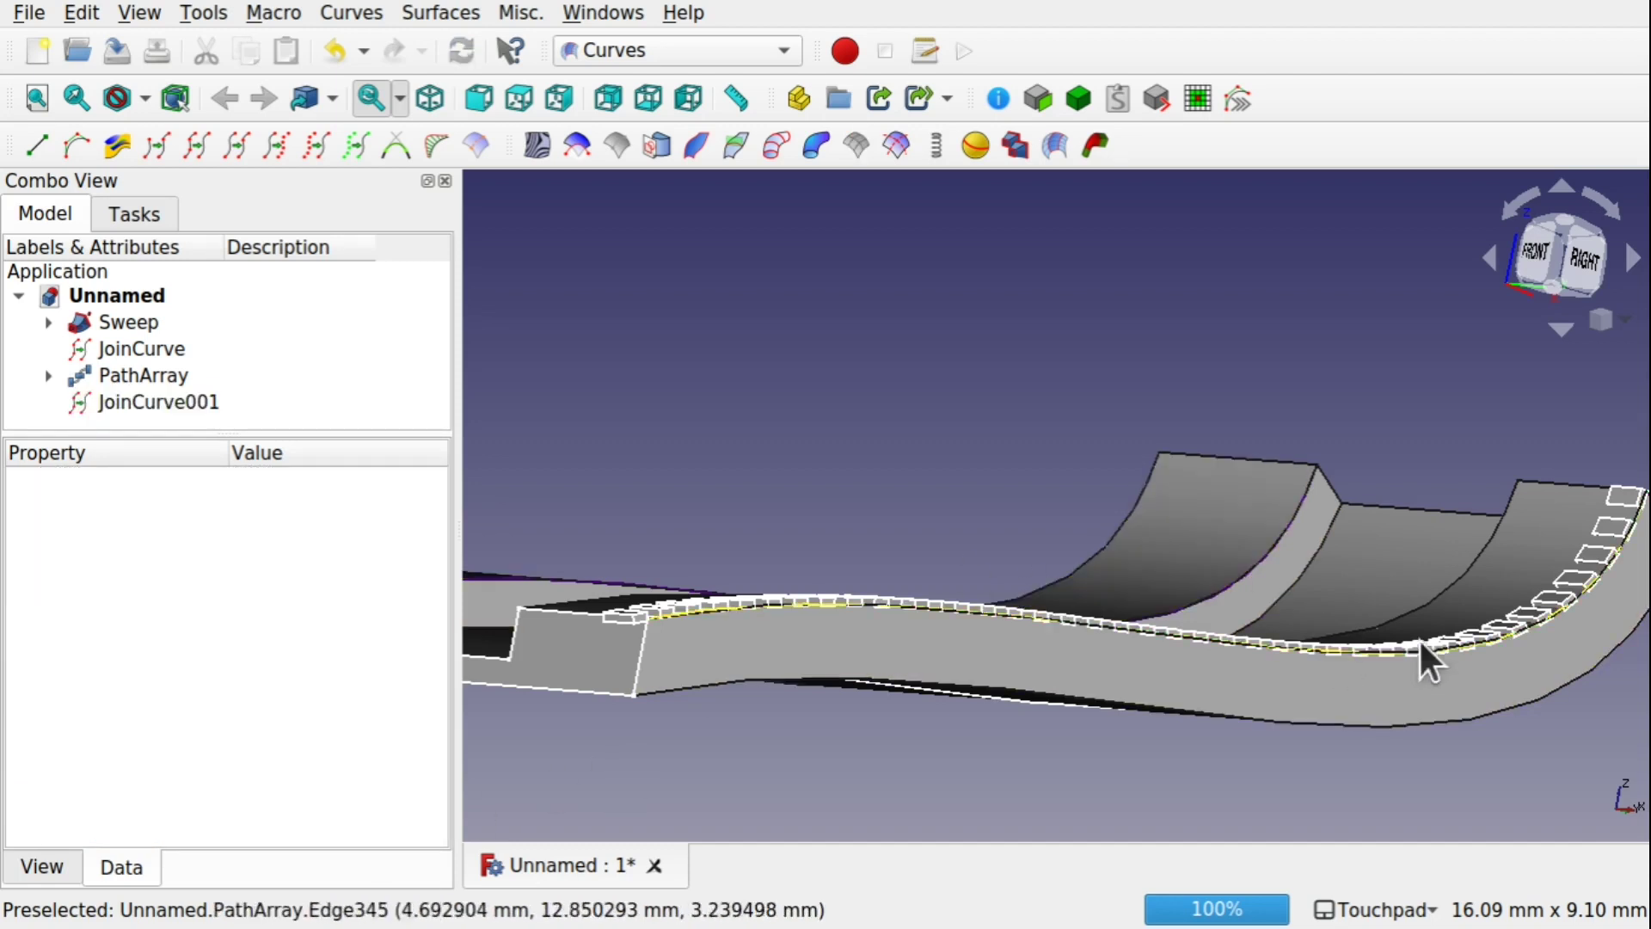
alt+drag(889, 533, 883, 698)
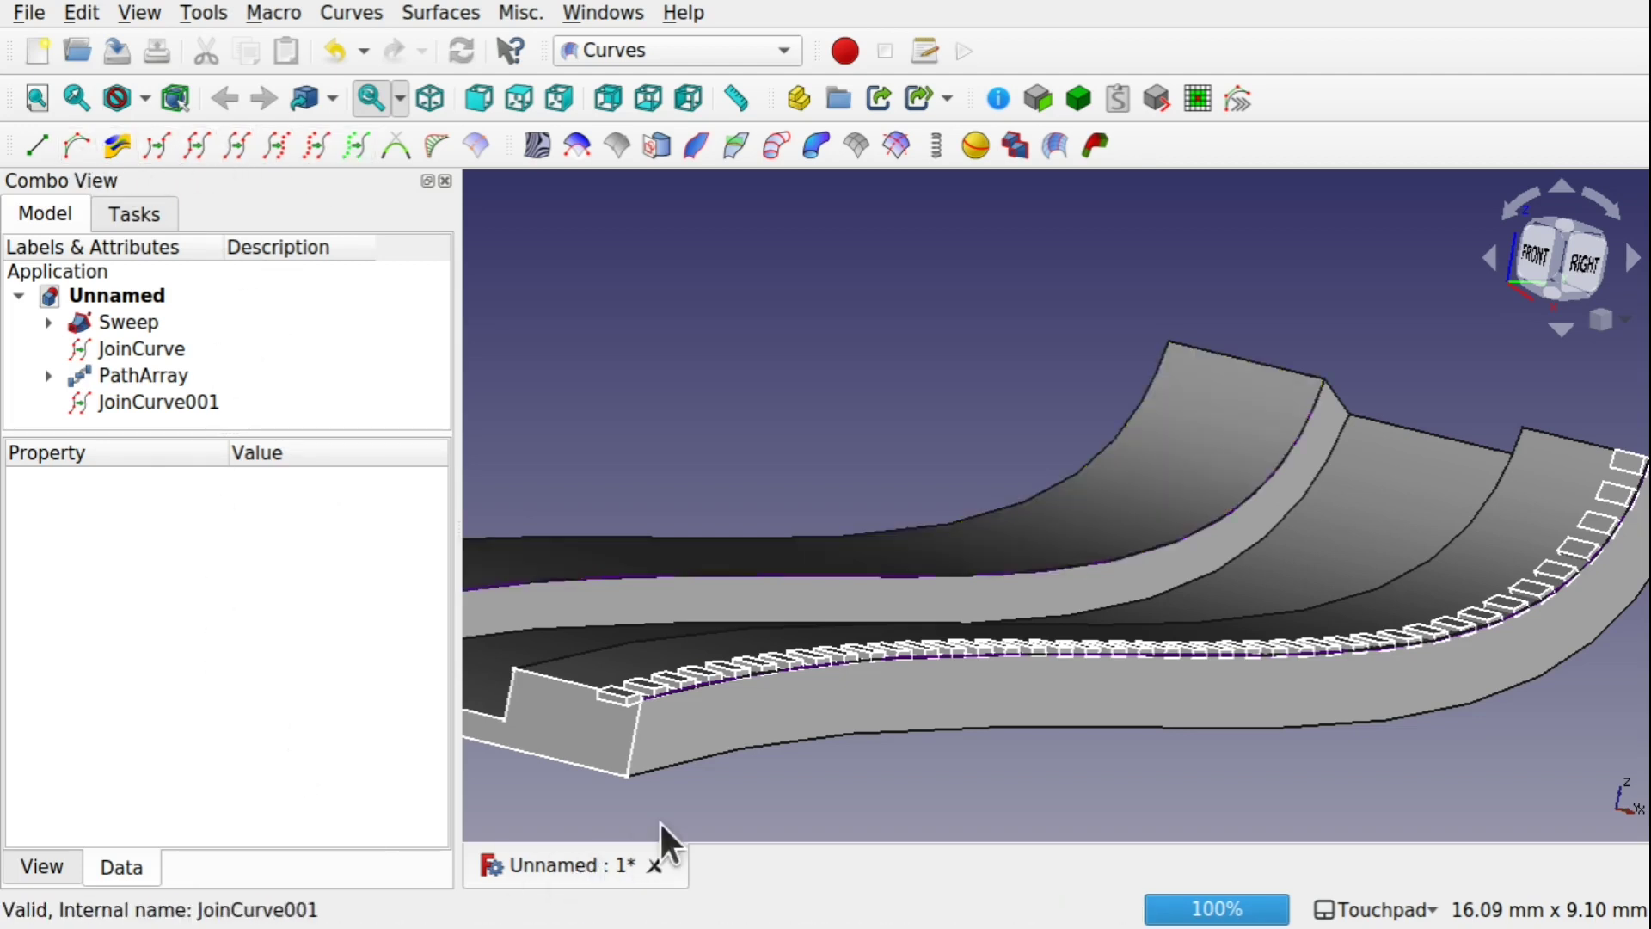
shift+drag(750, 810, 1018, 637)
scroll(1017, 637, down, 3)
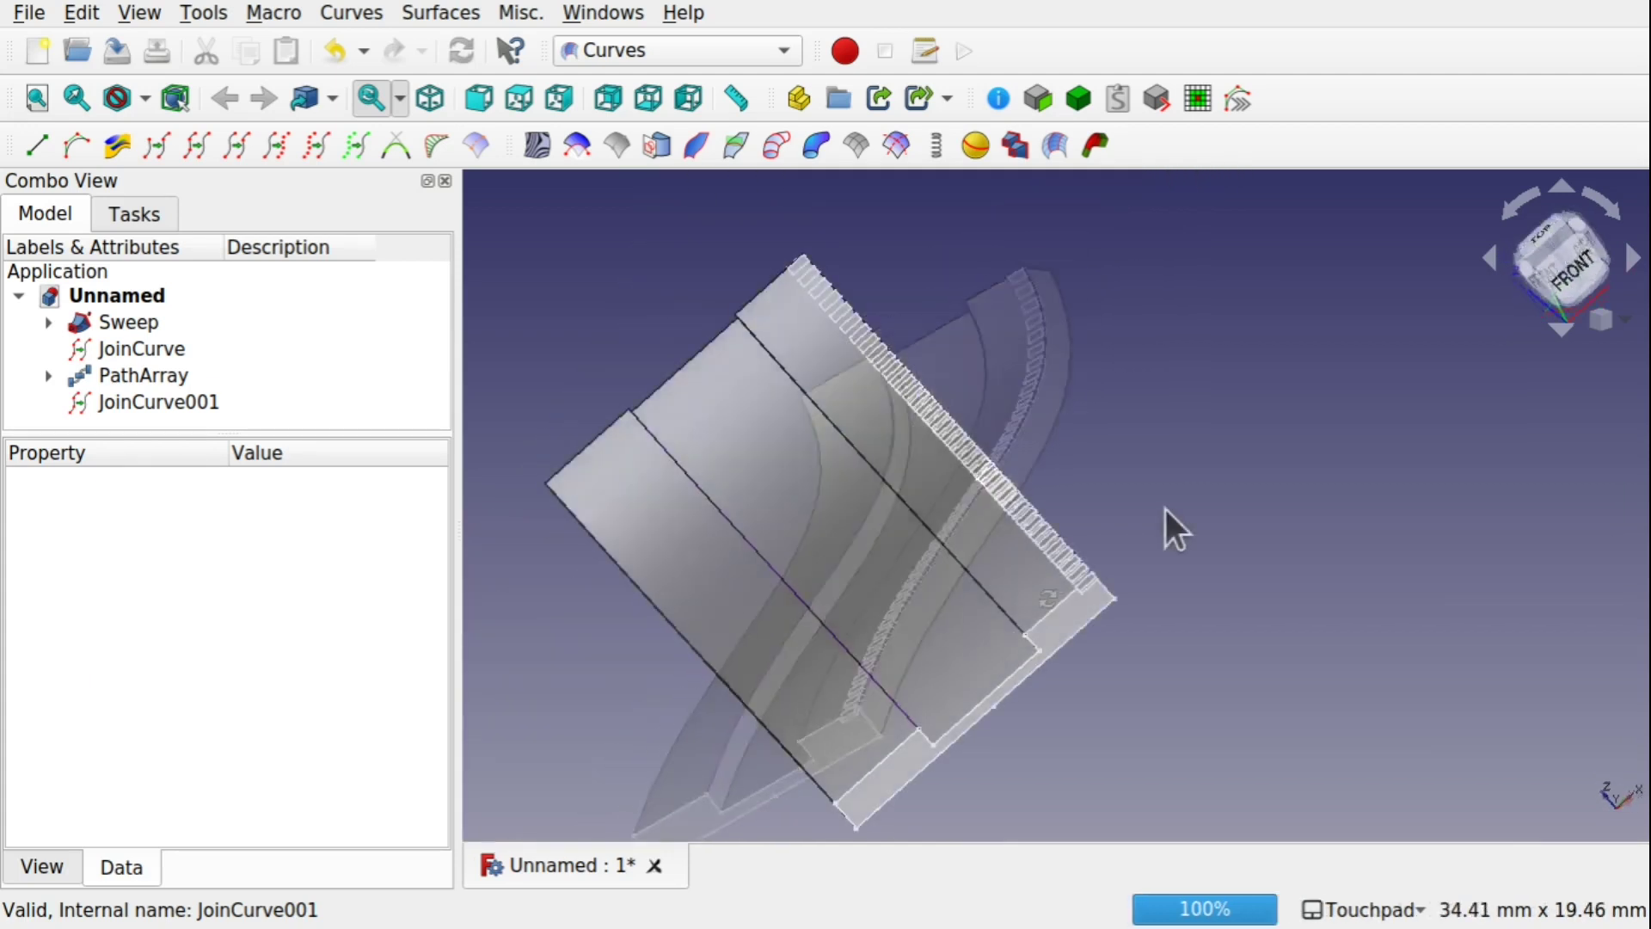